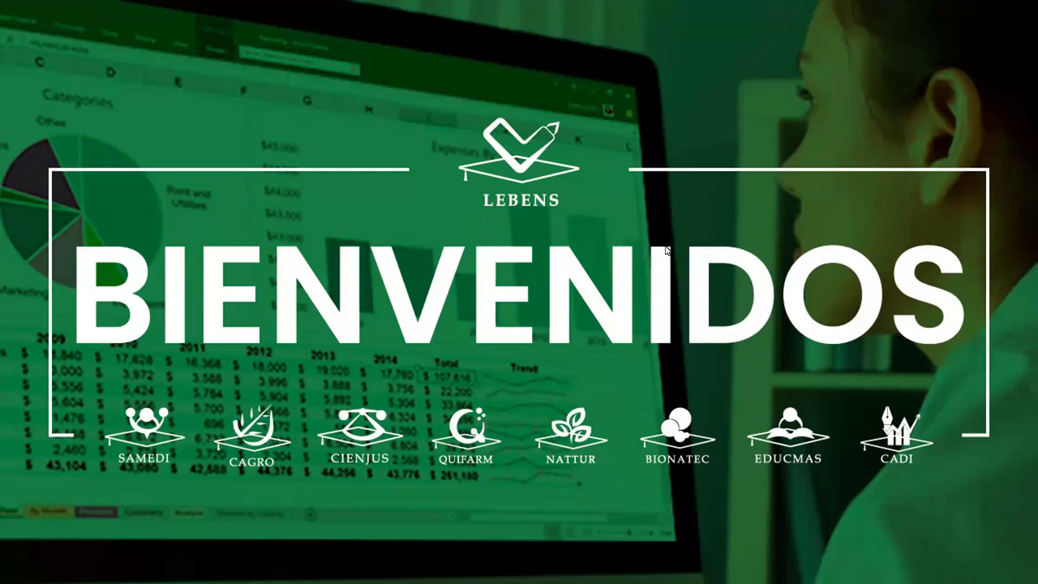
# Step: Advance the Lebens promo from the BIENVENIDOS slide to the Curso EXCEL Intermedio y Avanzado title card
pyautogui.click(722, 359)
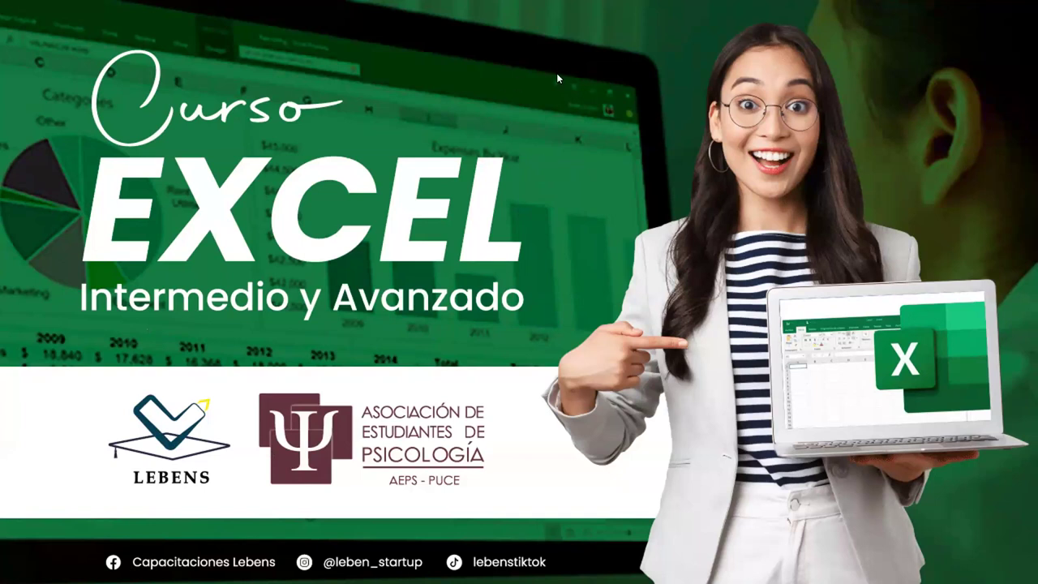
# Step: Advance the promo to the psychology webinar slide on destructive self-criticism, dated 29/01/2024
pyautogui.click(610, 133)
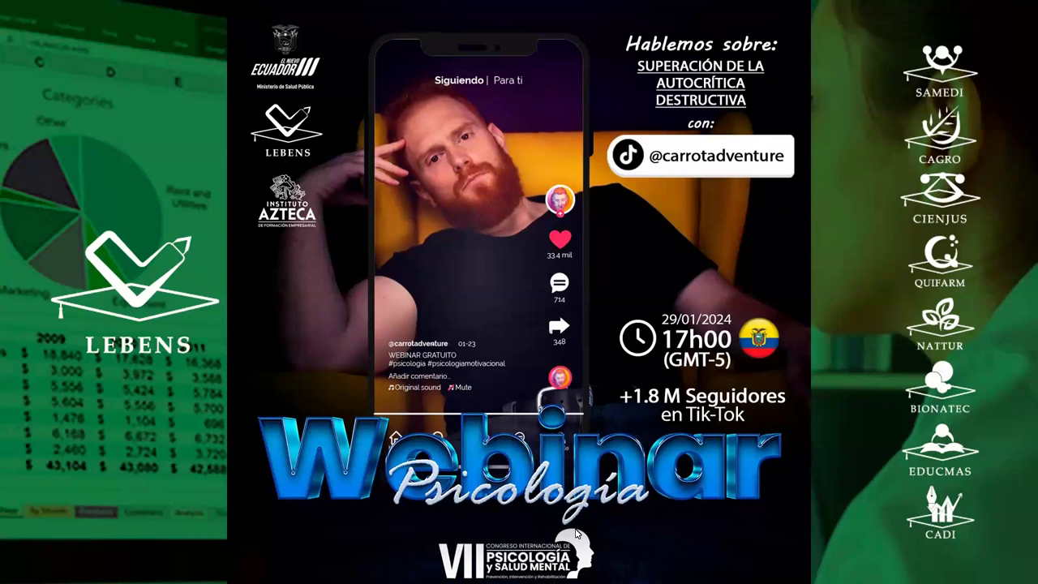
# Step: Move past the webinar slide so the promo ends and the TEMARIO slide shows
pyautogui.click(720, 275)
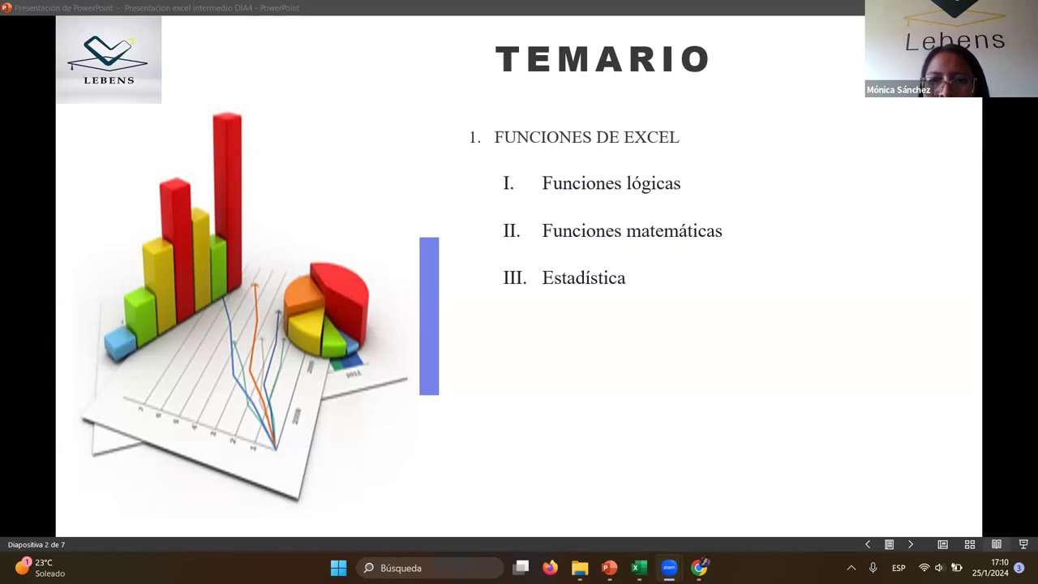
# Step: Focus the course presentation and advance to slide 3, 'Qué es una condición?'
pyautogui.click(590, 470)
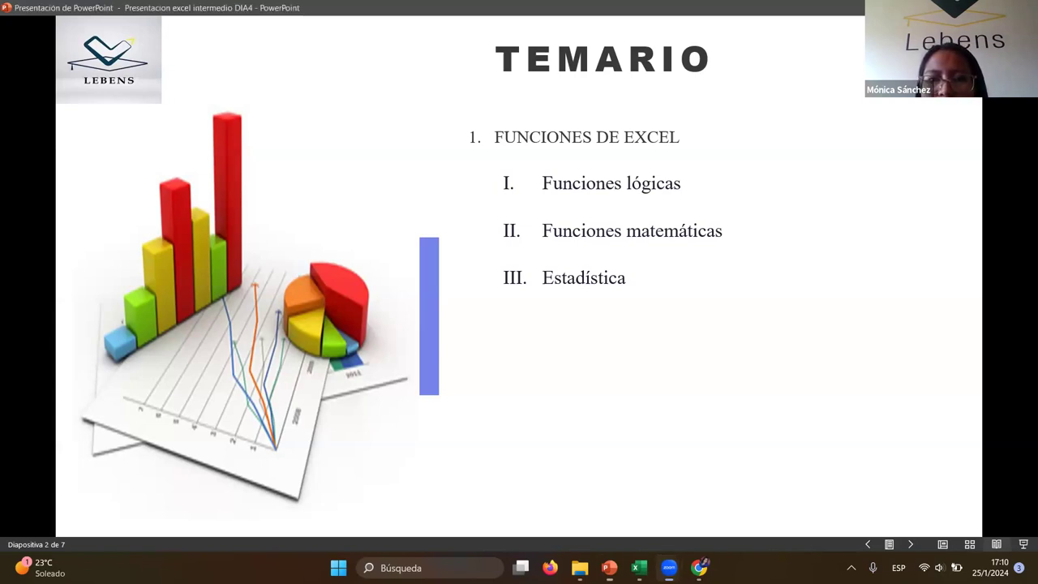
pyautogui.click(661, 323)
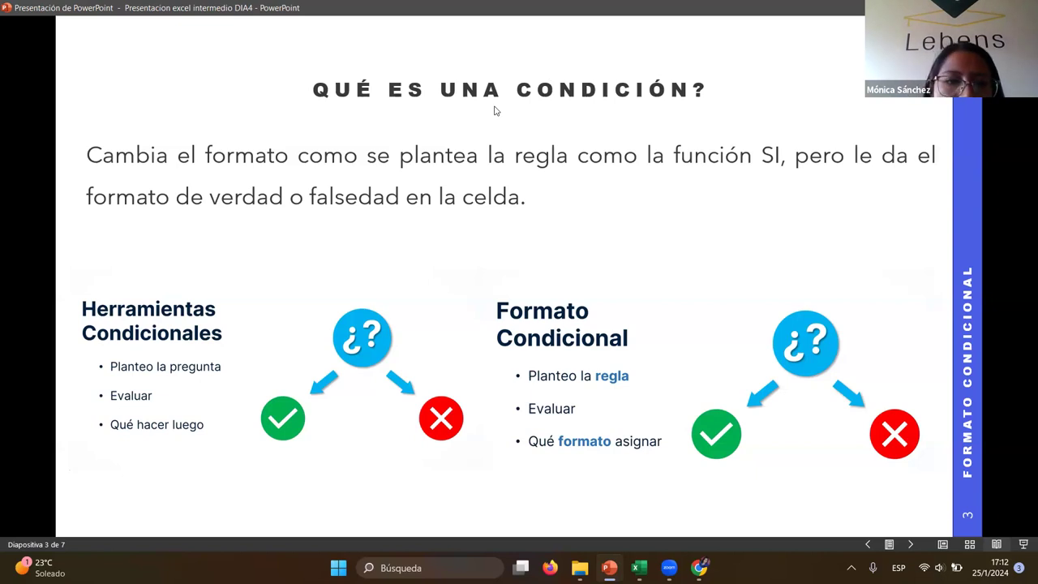
# Step: Advance the presentation to slide 4 of 7, 'Función SI anidada'
pyautogui.press('Right')
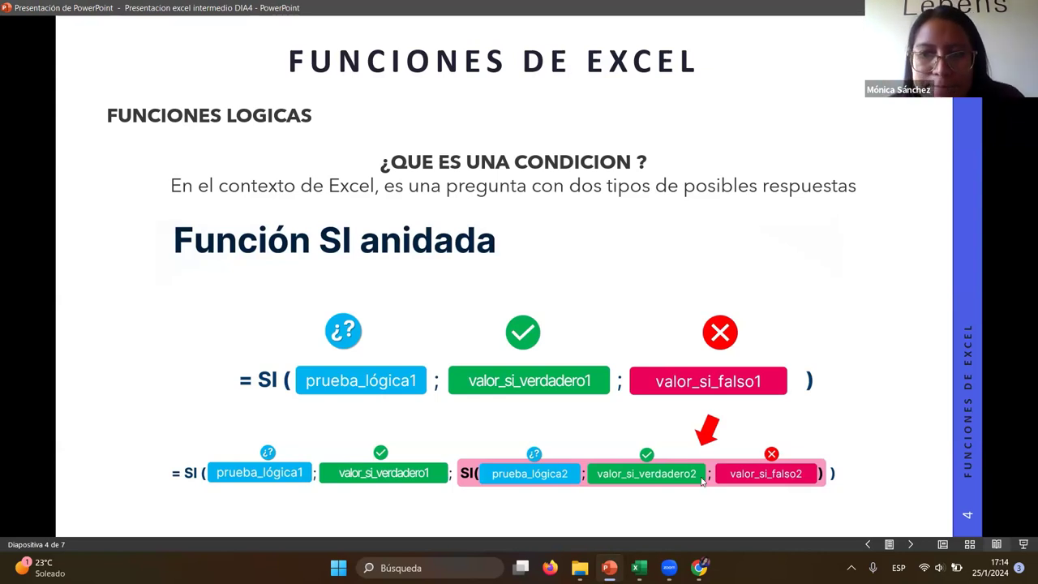
pyautogui.moveTo(639, 568)
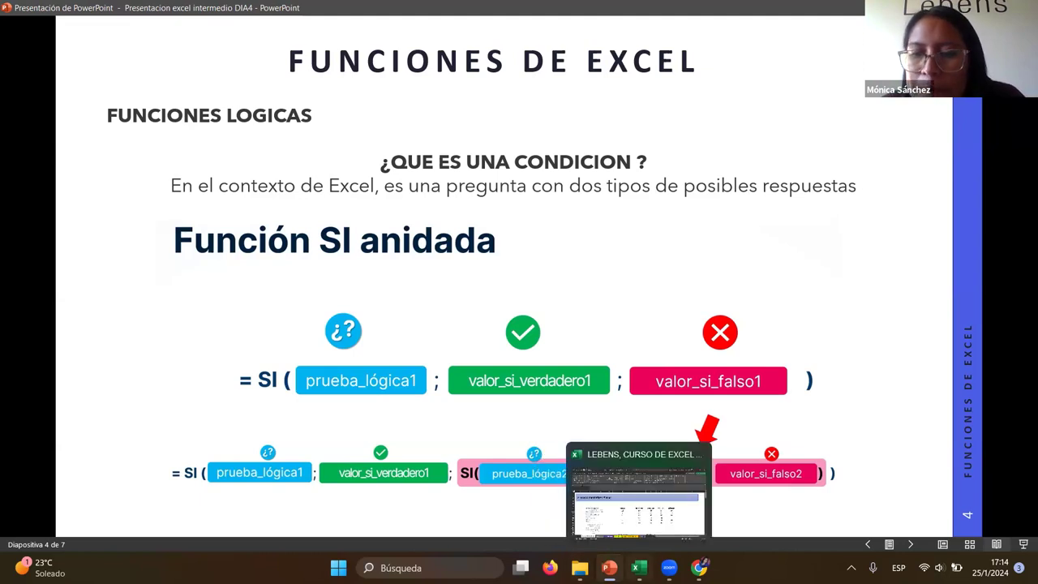
# Step: Switch to the Excel workbook showing the FUNCIONES RAPIDAS sheet
pyautogui.click(639, 568)
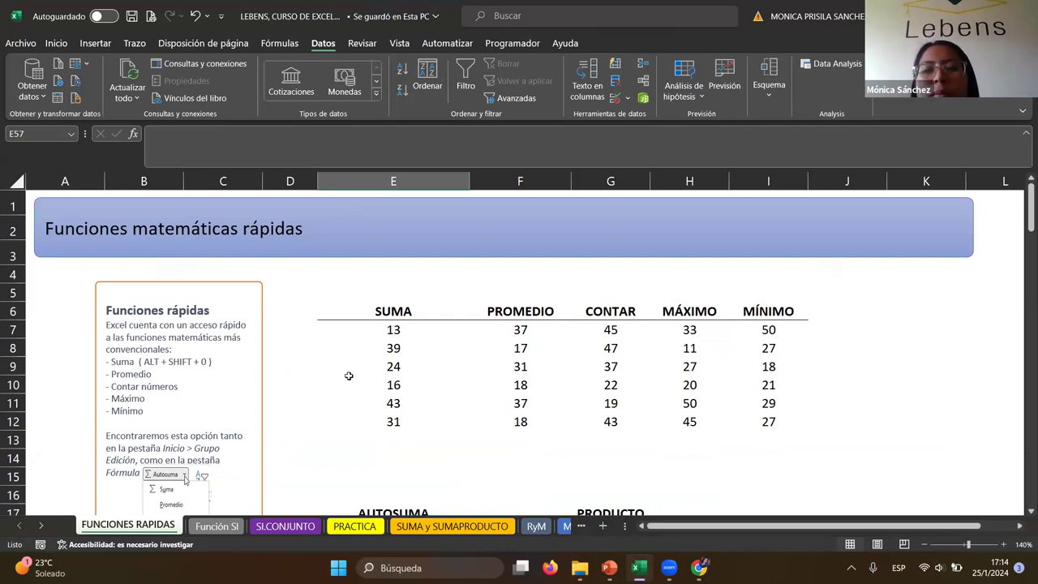
pyautogui.scroll(-2, 352, 375)
pyautogui.scroll(2, 369, 378)
# Step: Build =E7+E8+E9 in E13 by picking each cell, then start erasing it
pyautogui.click(421, 433)
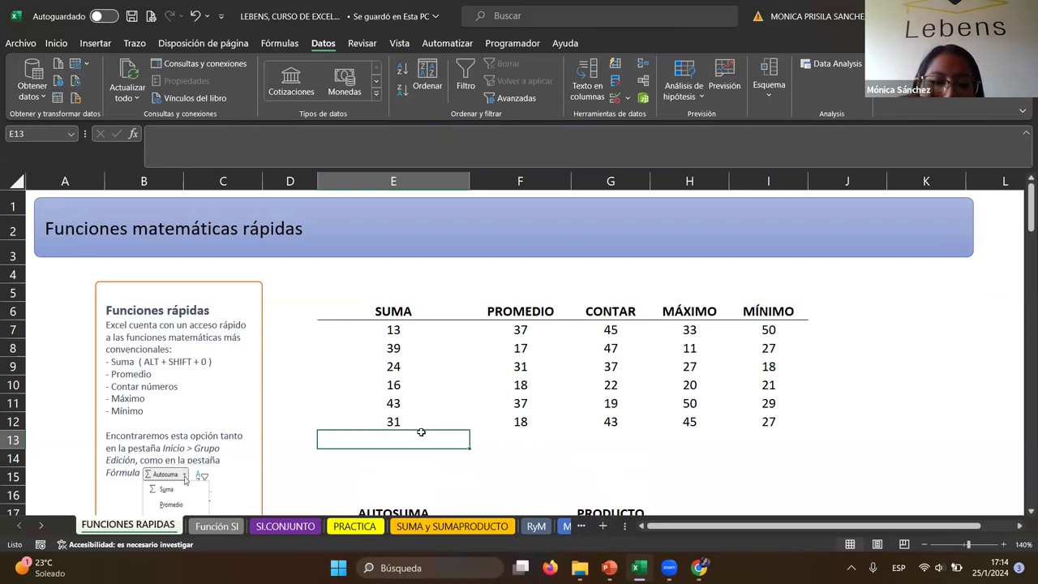
pyautogui.write('=')
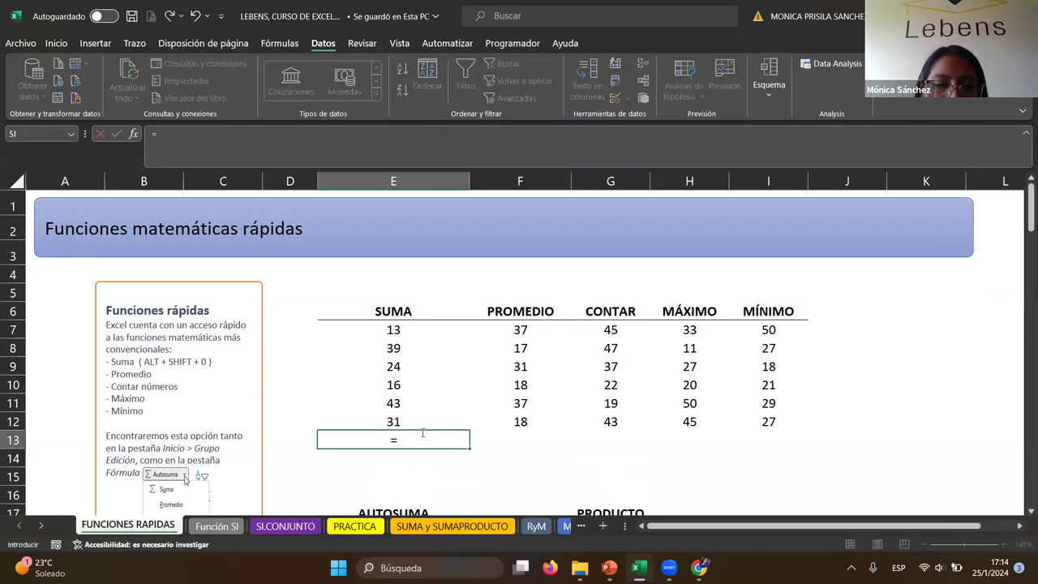
pyautogui.click(403, 335)
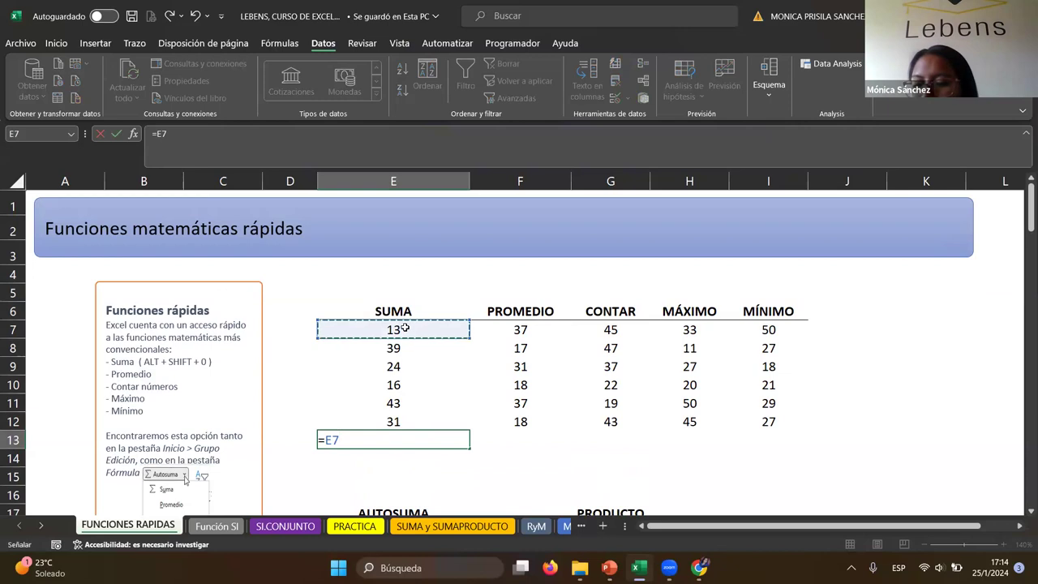
pyautogui.write('+')
pyautogui.click(408, 348)
pyautogui.write('+')
pyautogui.click(408, 367)
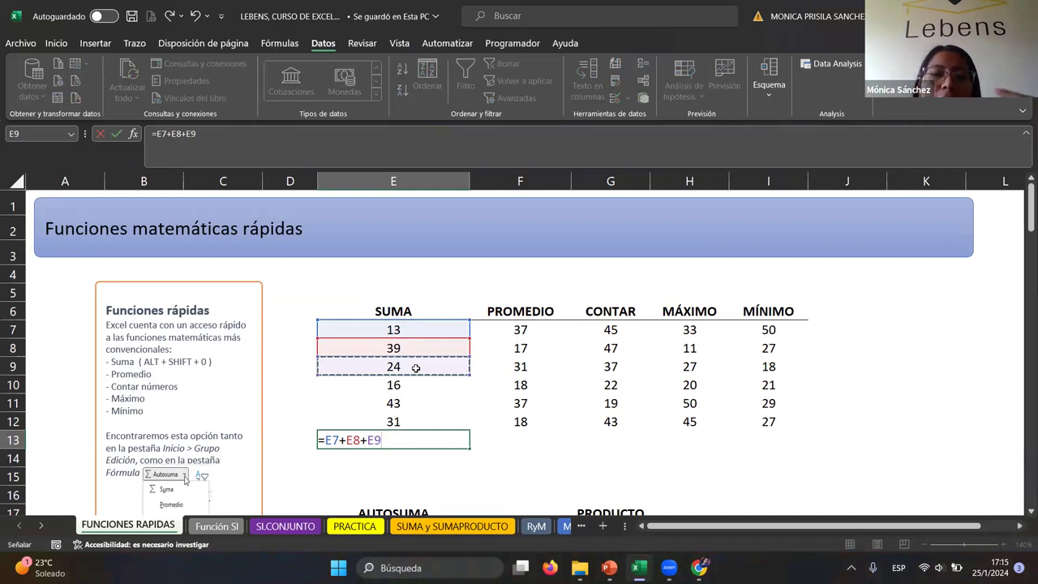
pyautogui.press('BackSpace')
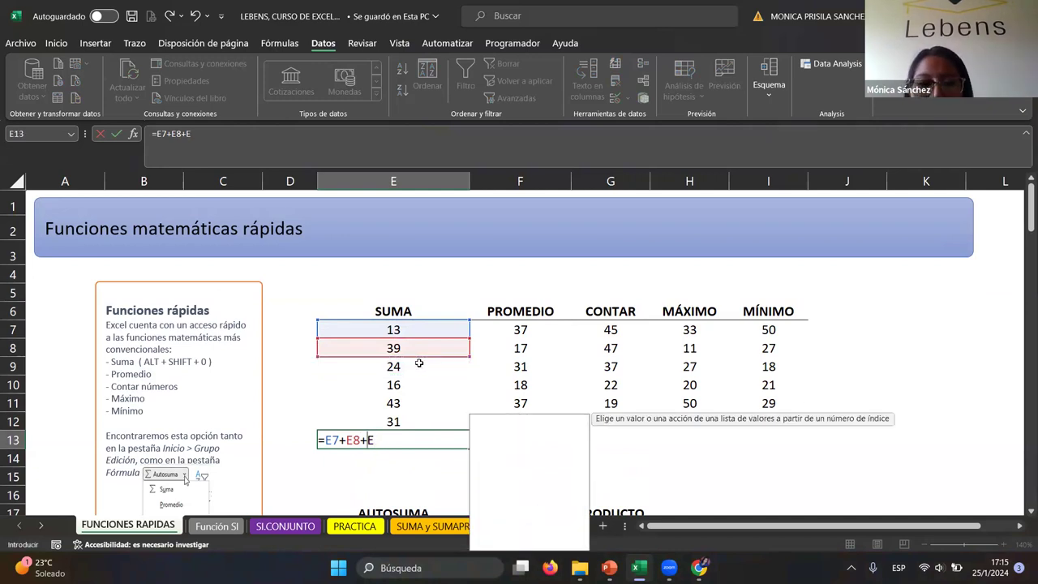
pyautogui.press('BackSpace')
pyautogui.press('BackSpace')
pyautogui.press('BackSpace')
# Step: Enter =SUMA(E7:E12) in E13 for a total of 166, then clear E13
pyautogui.write('=')
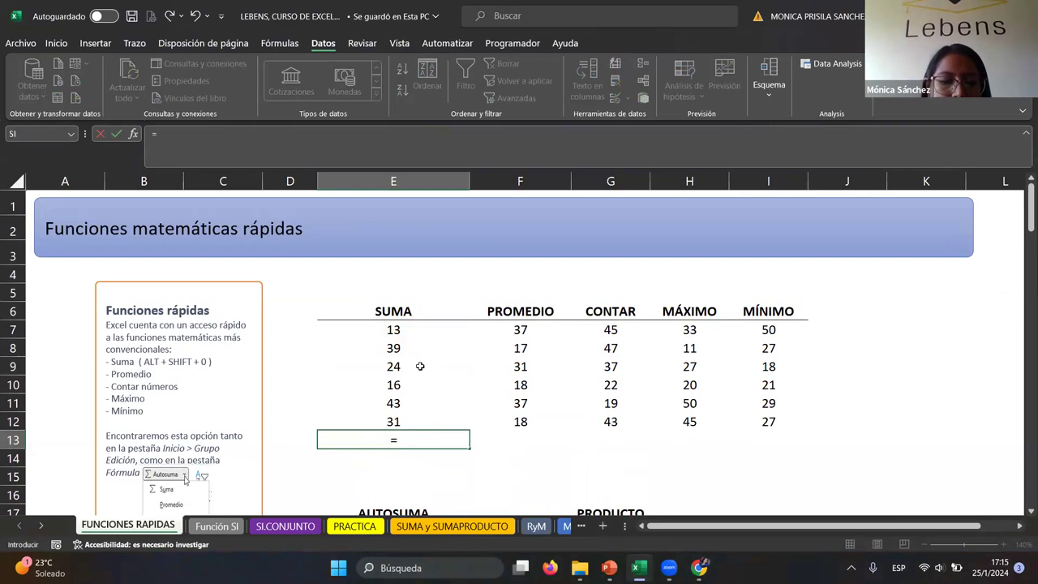
pyautogui.write('suma')
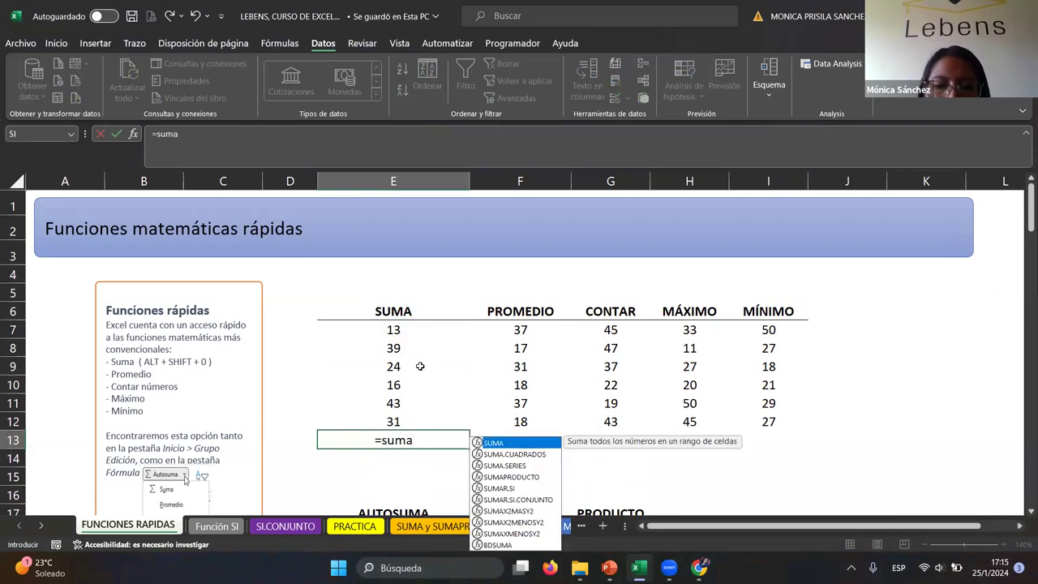
pyautogui.write('(')
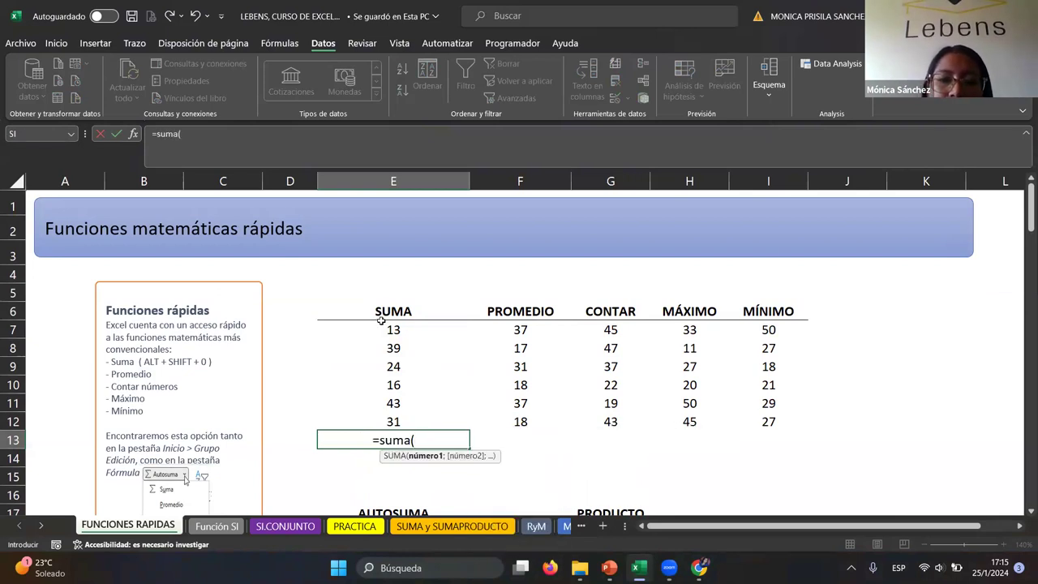
pyautogui.moveTo(381, 322); pyautogui.dragTo(386, 415)
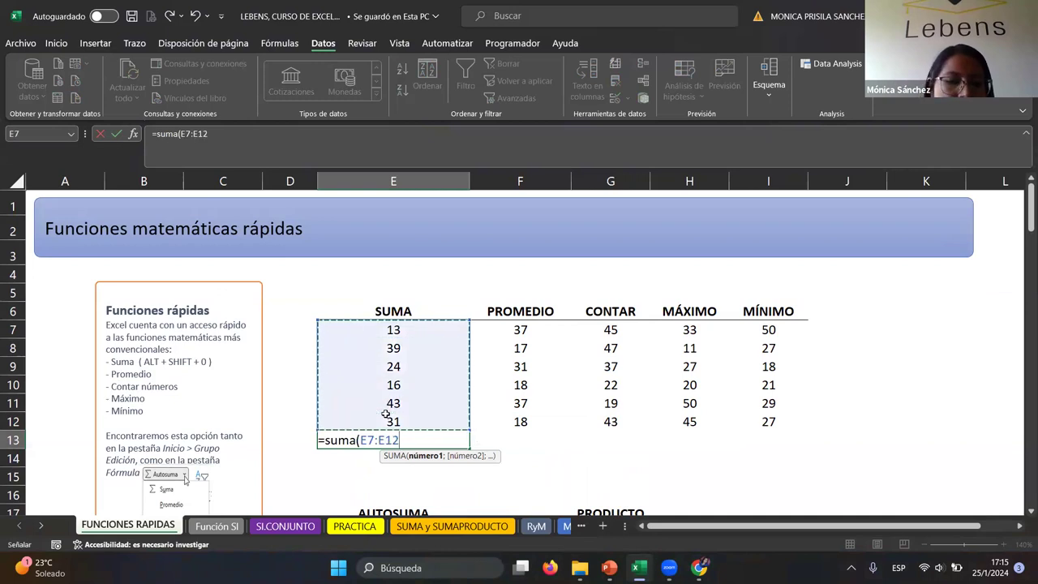
pyautogui.press('Return')
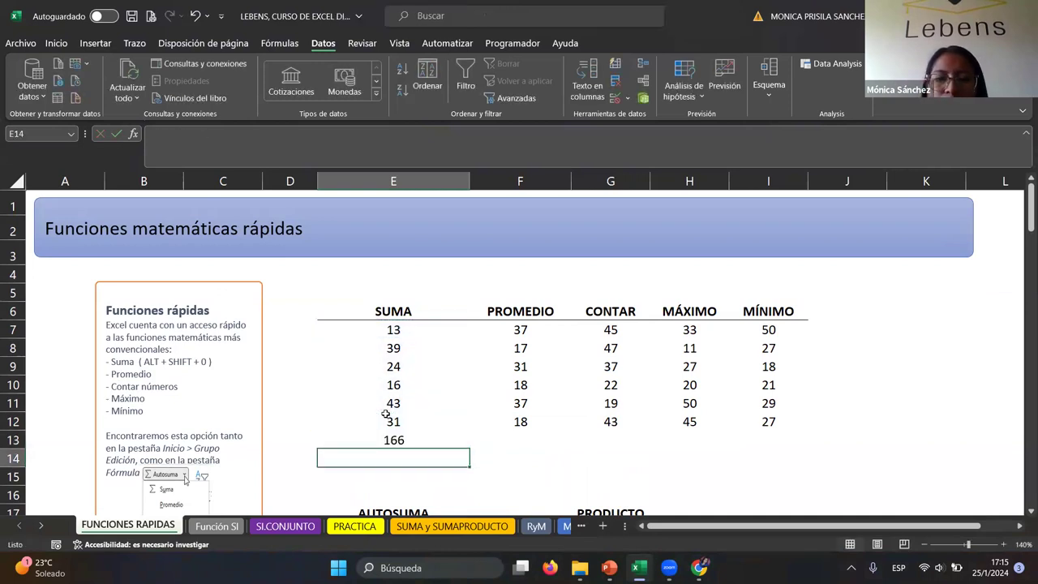
pyautogui.click(388, 439)
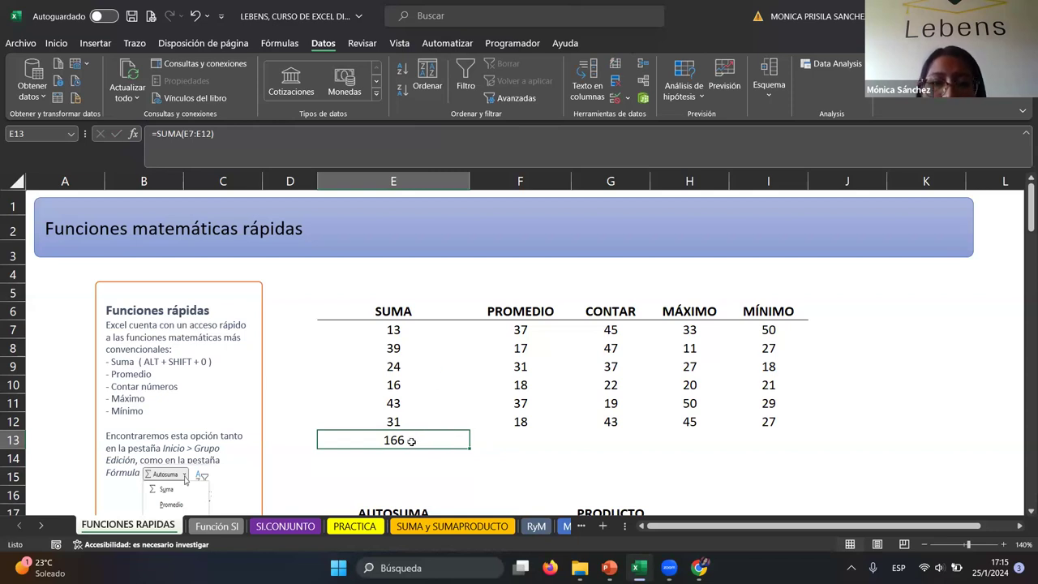
pyautogui.hotkey('alt', 'shift', '0')
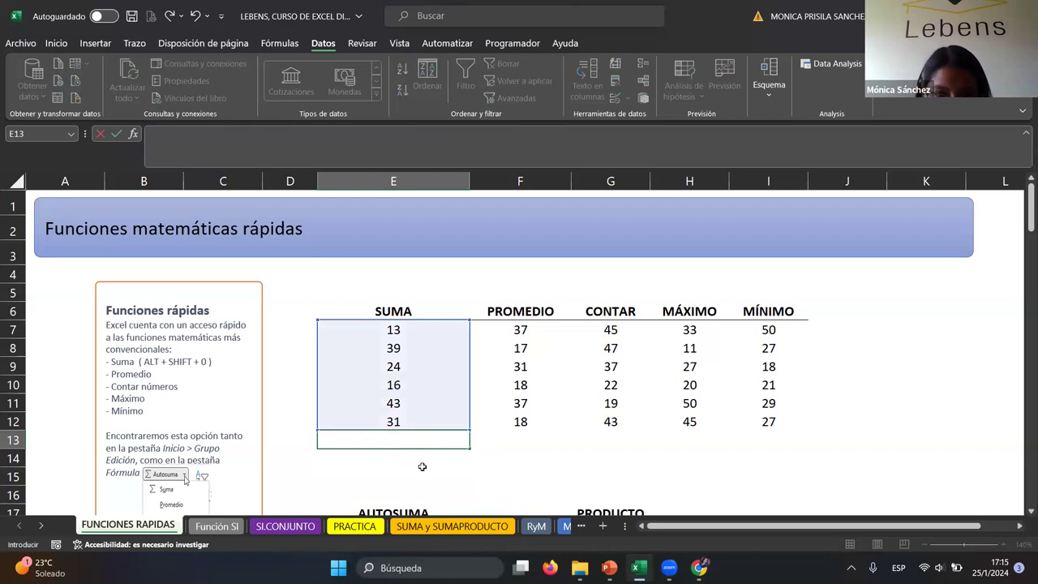
pyautogui.press('Return')
# Step: Use AutoSum in E13 to restore =SUMA(E7:E12), showing 166
pyautogui.click(411, 438)
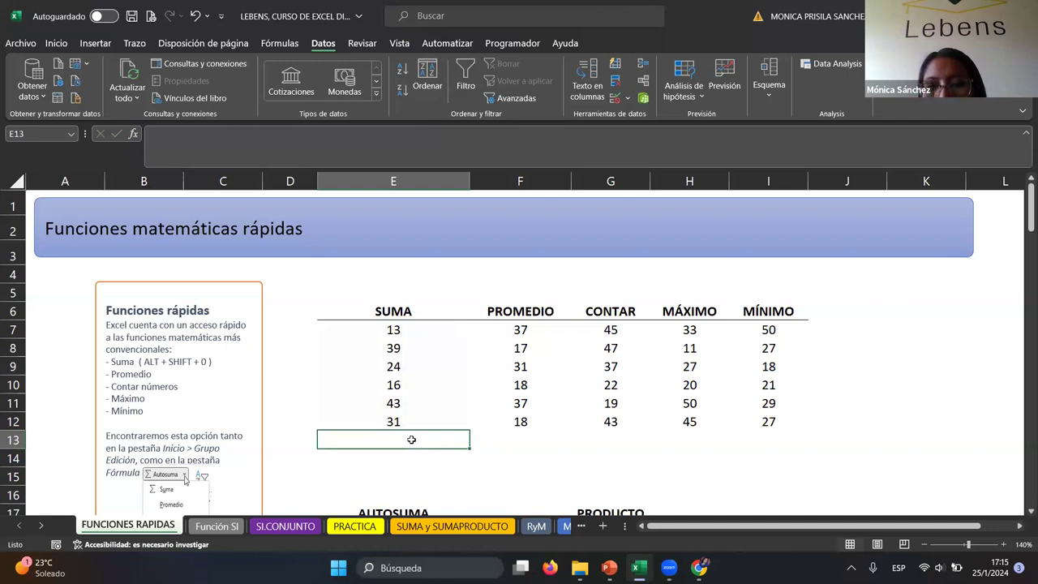
pyautogui.hotkey('alt', 'shift', '0')
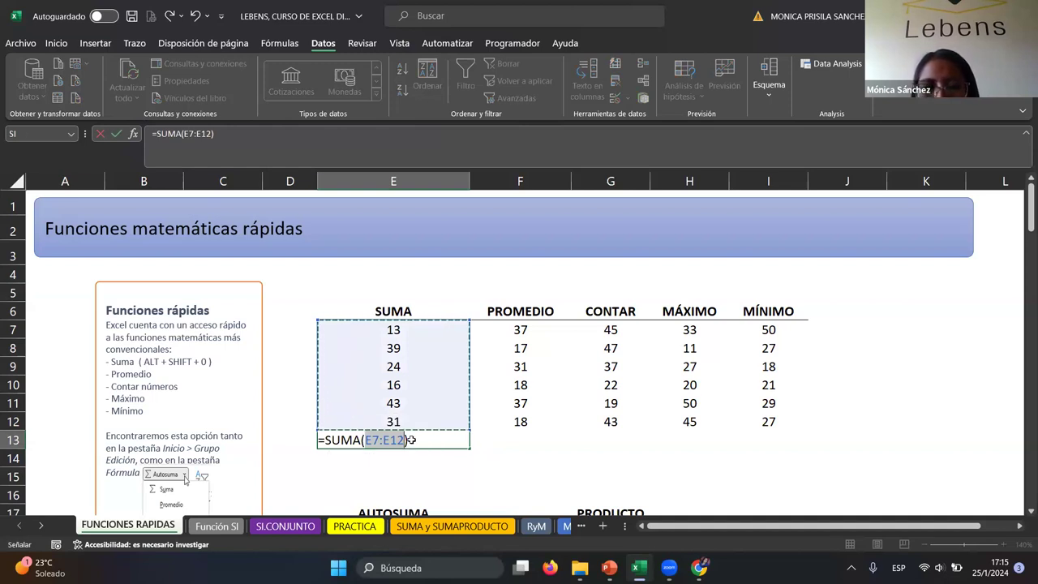
pyautogui.press('Return')
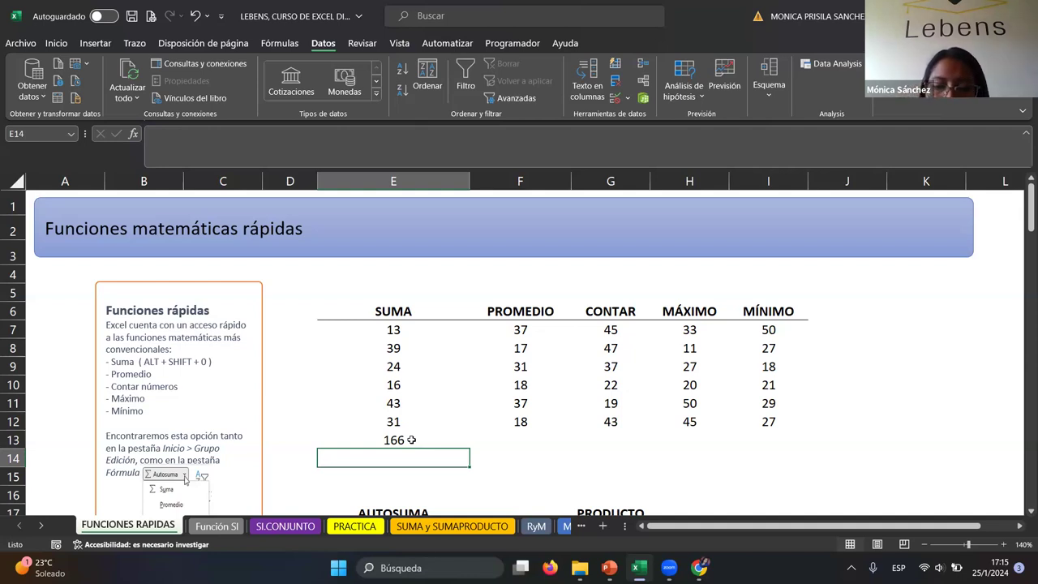
pyautogui.click(411, 440)
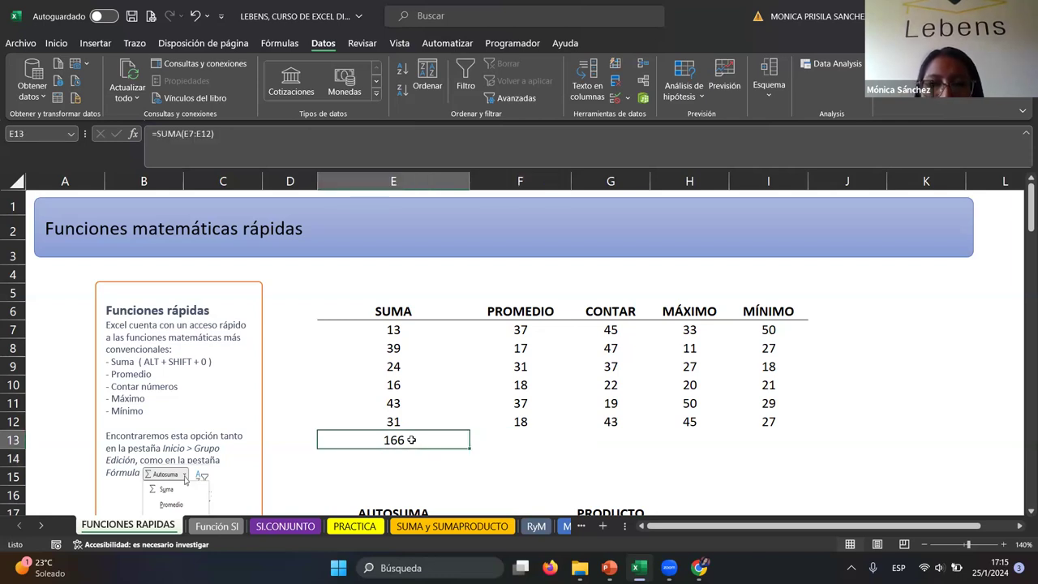
pyautogui.press('Right')
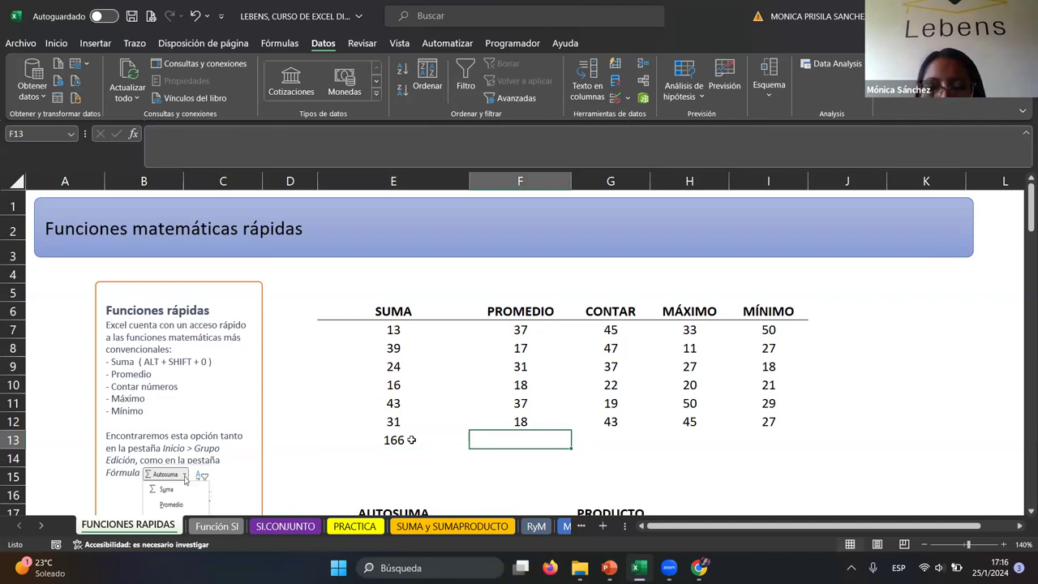
# Step: Enter =PROMEDIO(F7:F12) in F13, giving 26,33333333
pyautogui.write('=')
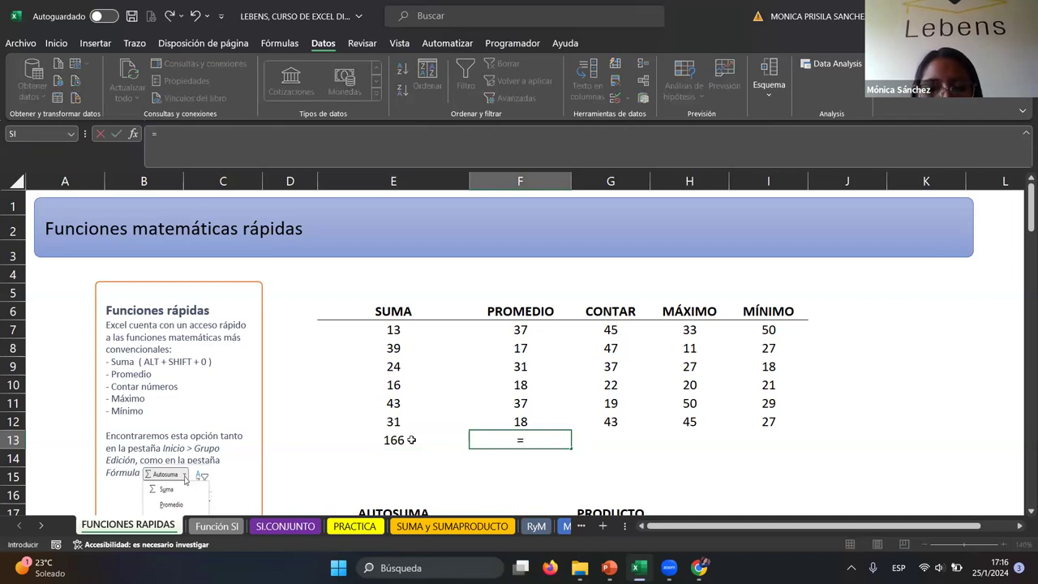
pyautogui.write('pro')
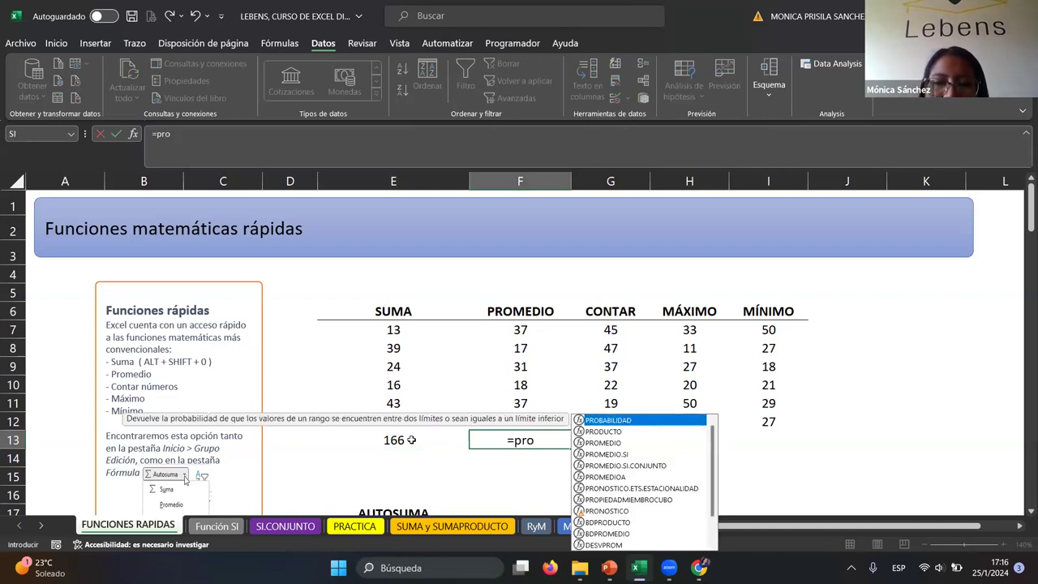
pyautogui.doubleClick(606, 443)
pyautogui.moveTo(516, 327); pyautogui.dragTo(520, 421)
pyautogui.press('Return')
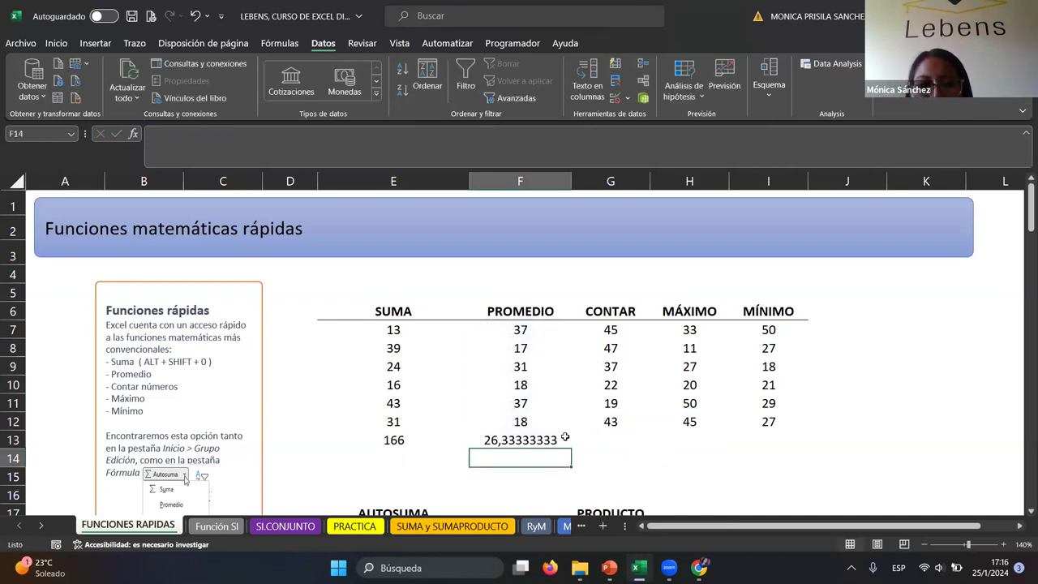
# Step: Count the CONTAR values with =CONTAR(G7:G12) in G13, giving 6
pyautogui.click(608, 441)
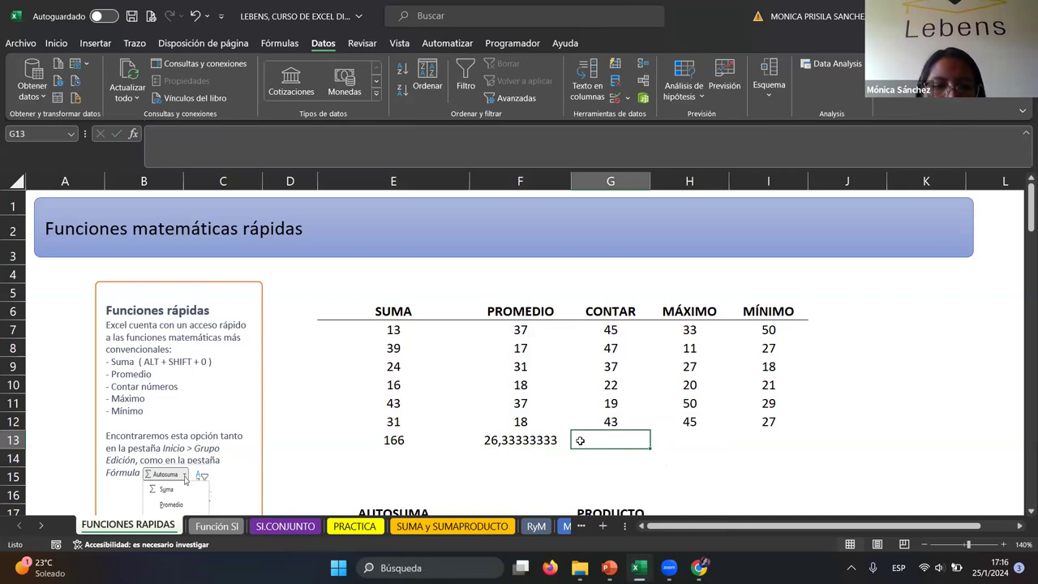
pyautogui.write('=')
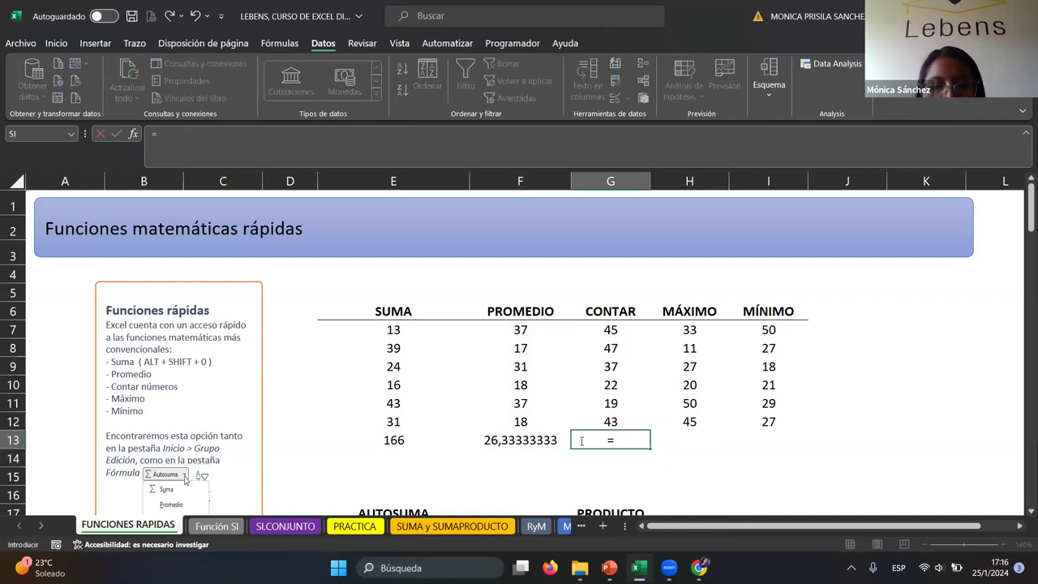
pyautogui.write('con')
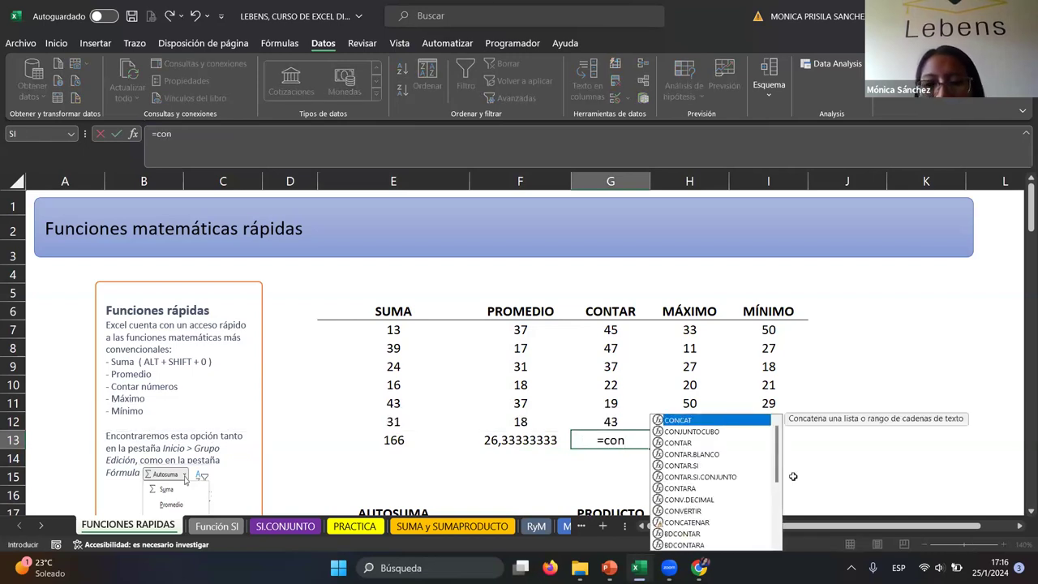
pyautogui.doubleClick(707, 443)
pyautogui.moveTo(608, 329); pyautogui.dragTo(607, 415)
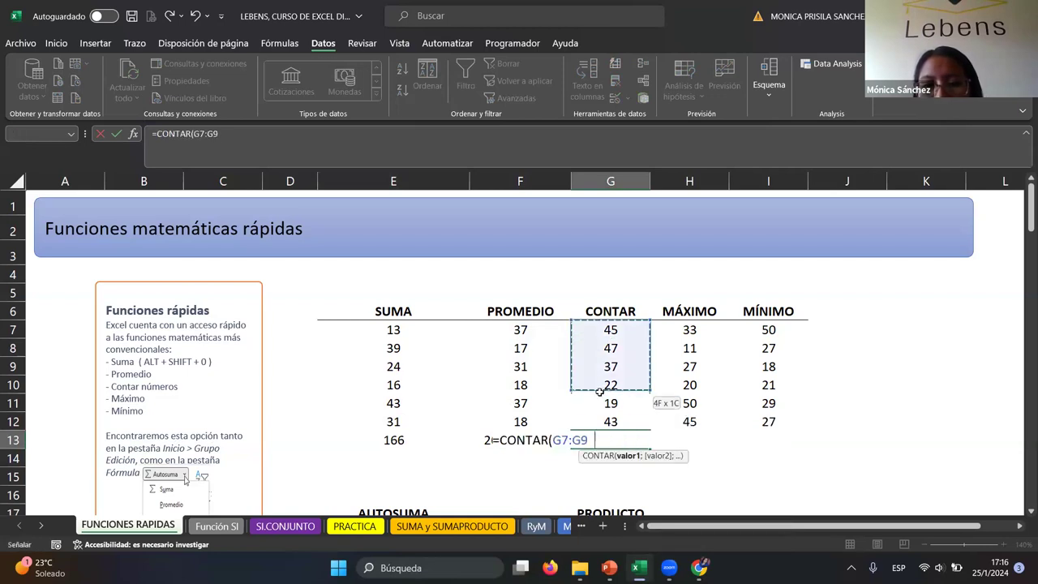
pyautogui.press('Return')
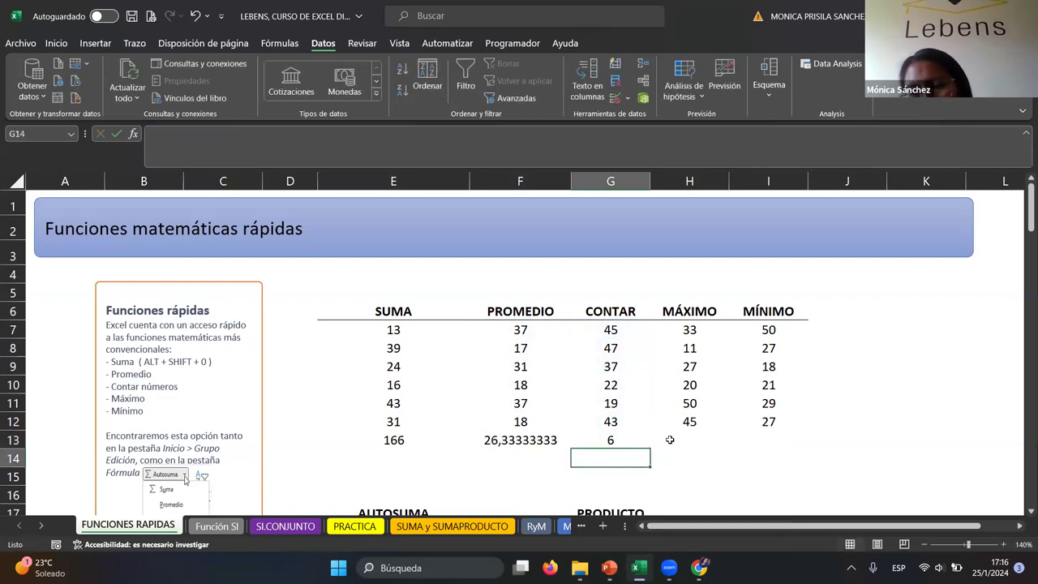
# Step: Put =MAX(H7:H12) in H13 to get the maximum, 50
pyautogui.click(673, 438)
pyautogui.write('=')
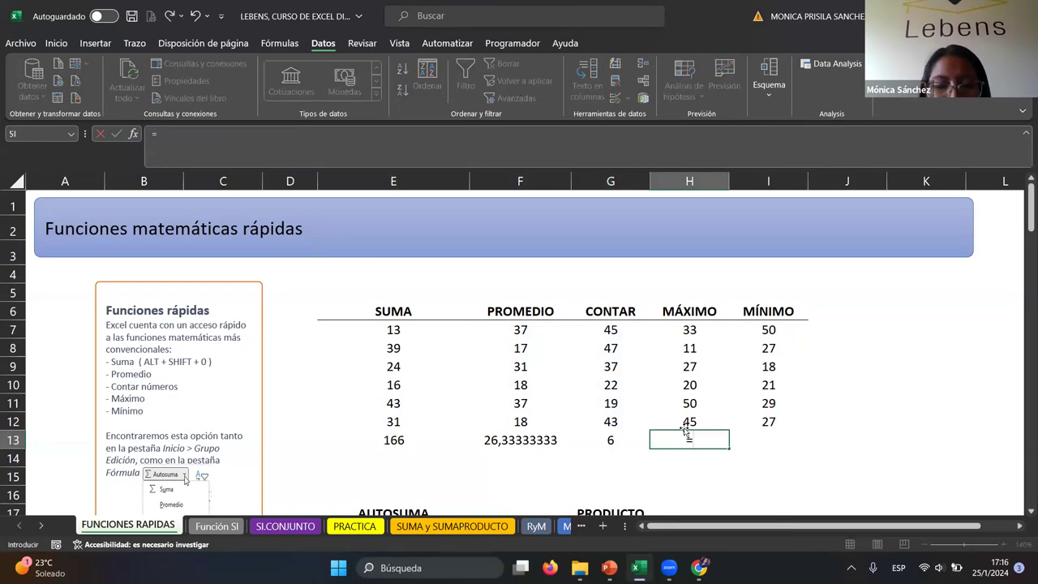
pyautogui.write('max')
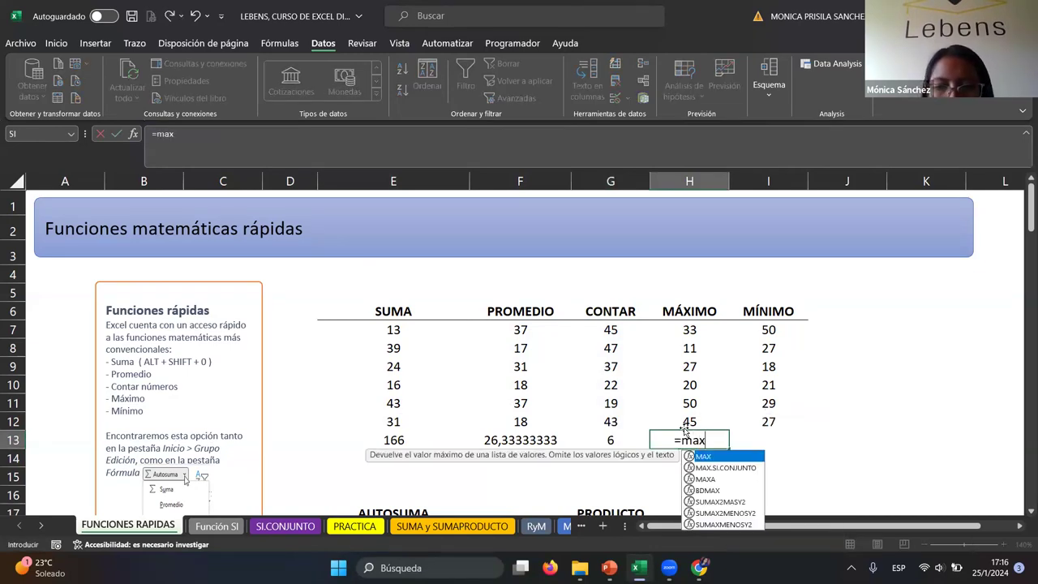
pyautogui.press('Tab')
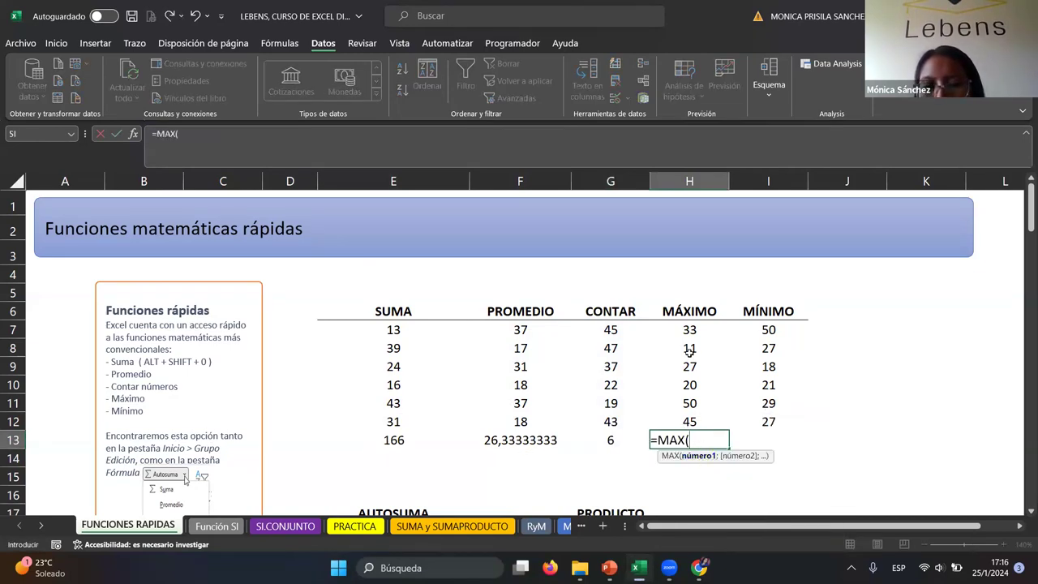
pyautogui.moveTo(690, 330); pyautogui.dragTo(690, 422)
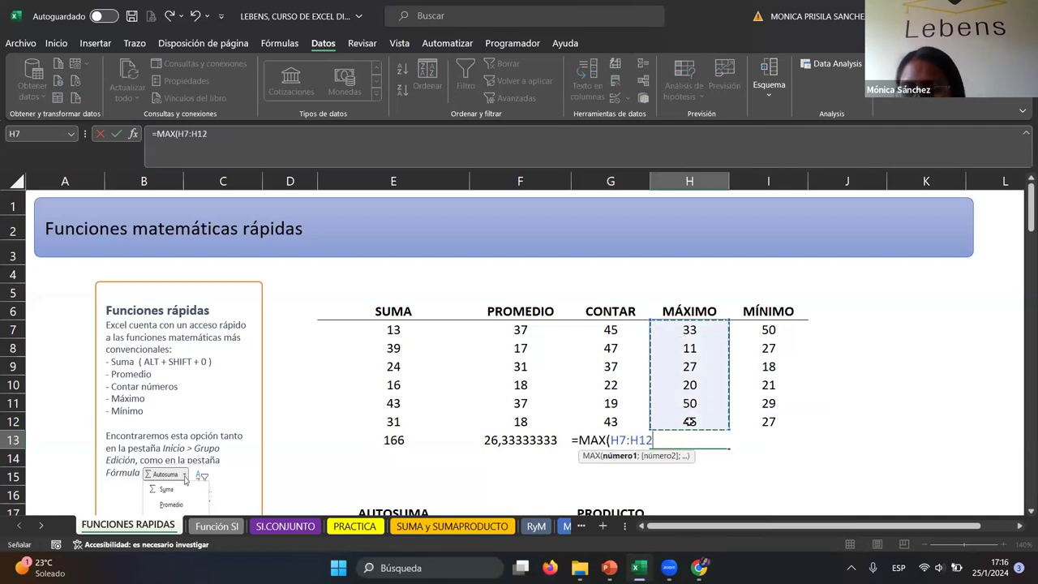
pyautogui.press('Return')
# Step: Put =MIN(I7:I12) in I13 for 18, then check the MAX and MIN formulas
pyautogui.click(754, 436)
pyautogui.write('=')
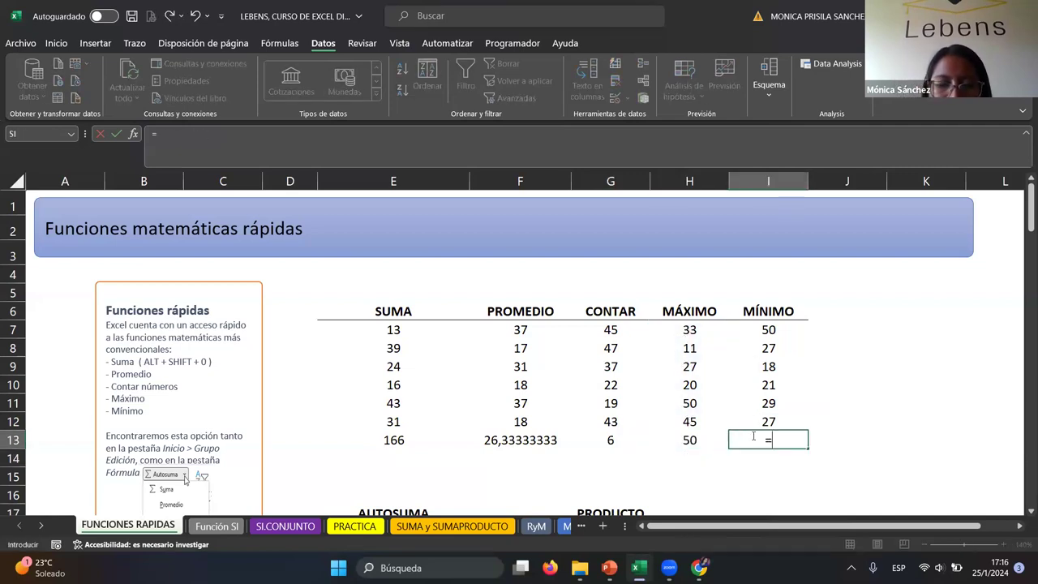
pyautogui.write('min')
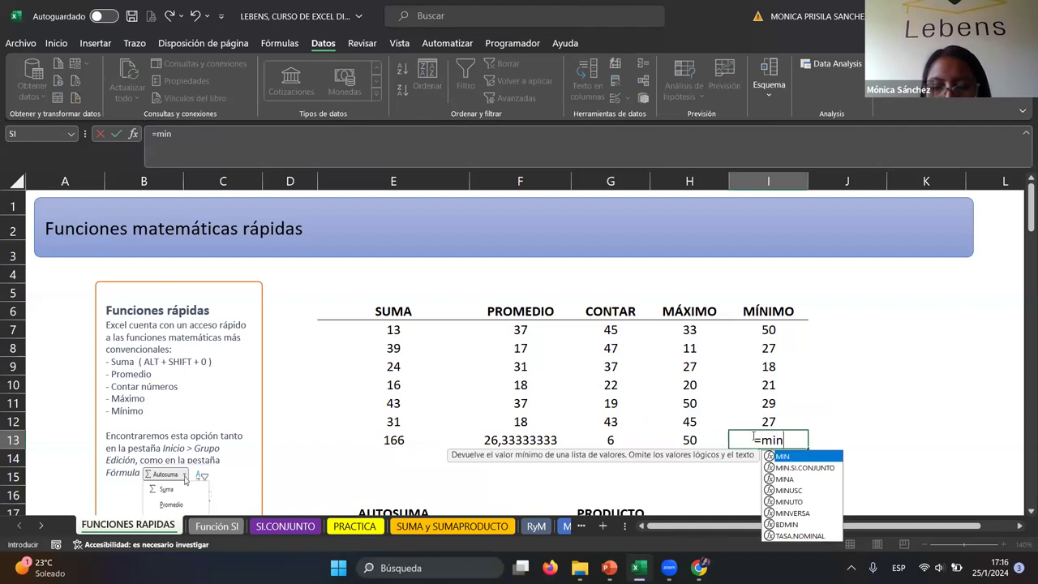
pyautogui.write('(')
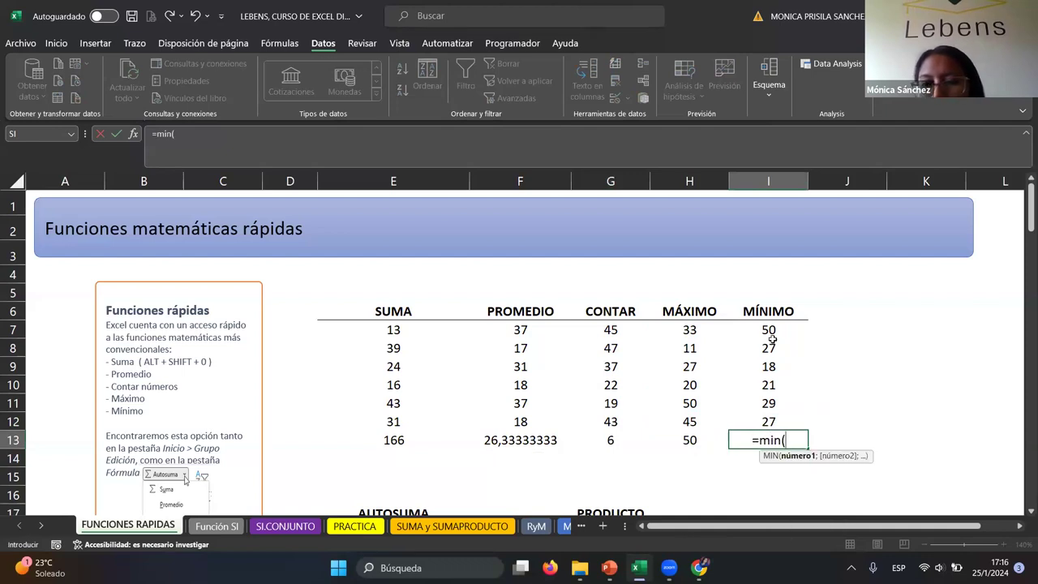
pyautogui.moveTo(765, 333); pyautogui.dragTo(755, 420)
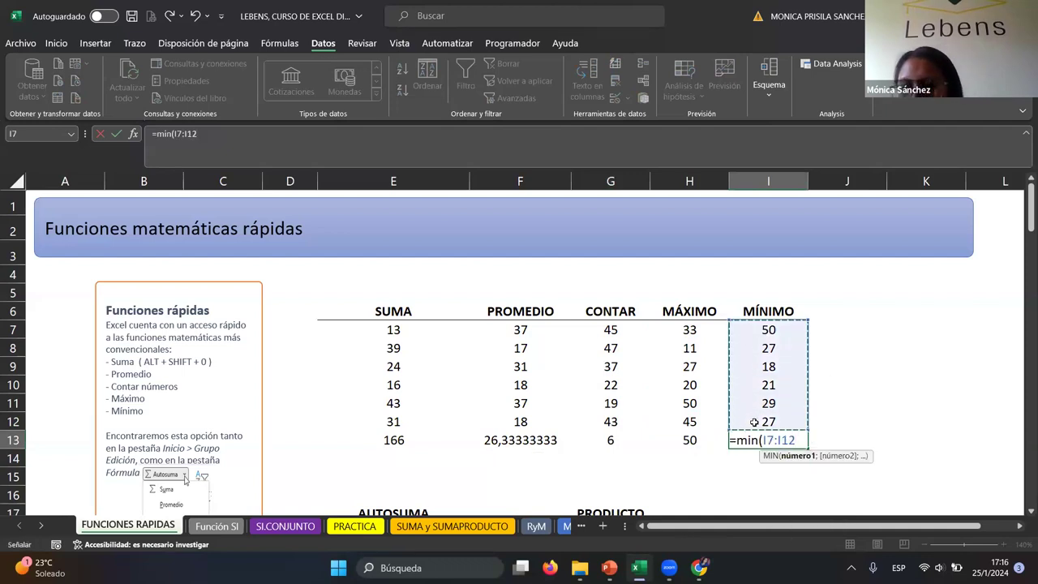
pyautogui.press('Return')
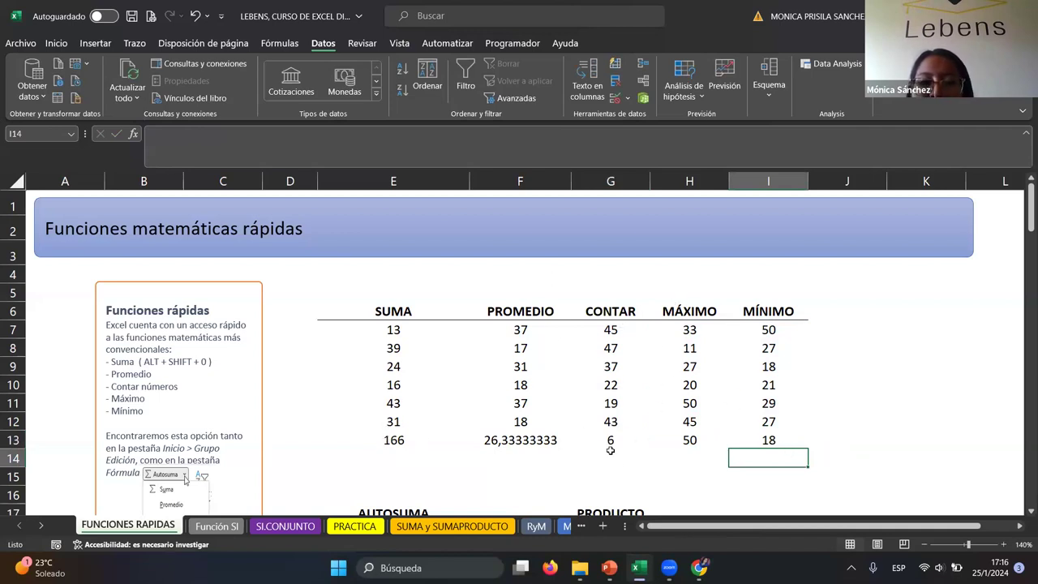
pyautogui.click(685, 423)
pyautogui.click(689, 438)
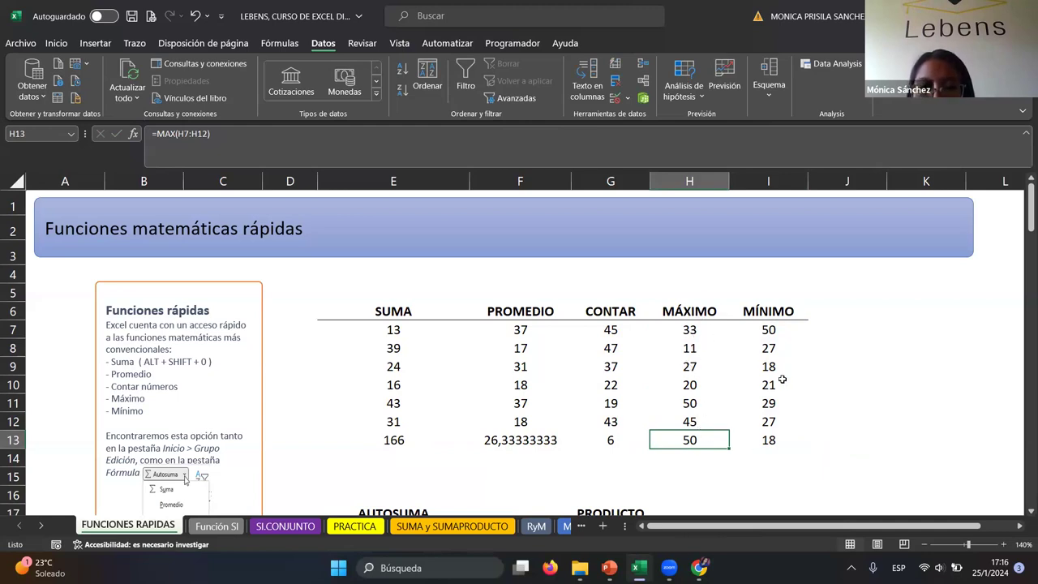
pyautogui.click(765, 439)
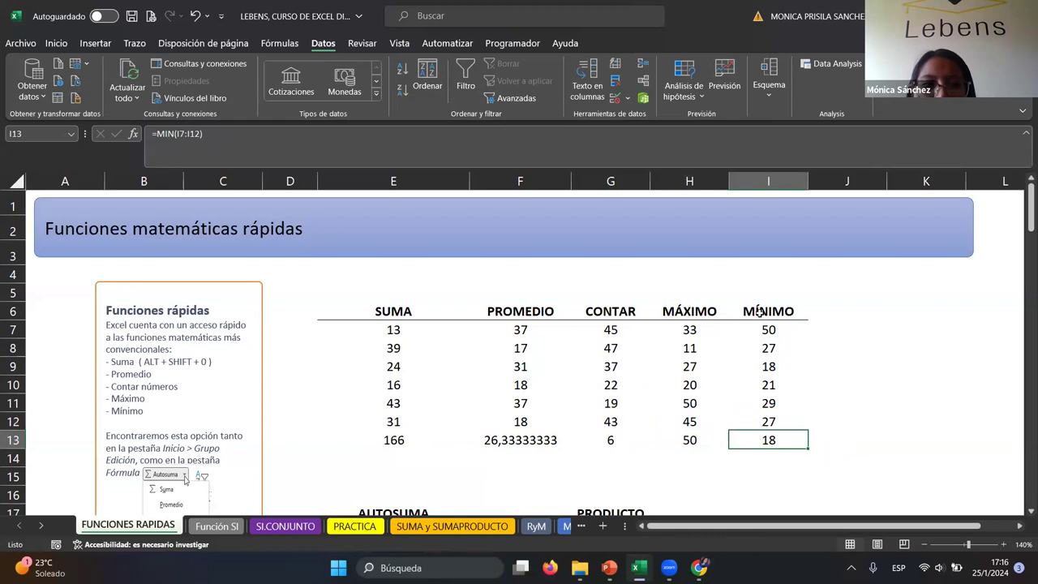
# Step: Scroll to Auditoría de fórmulas, inspect I32's =G32+H32 TOTAL, and bring up the Fórmulas auditing tools
pyautogui.scroll(-3, 430, 414)
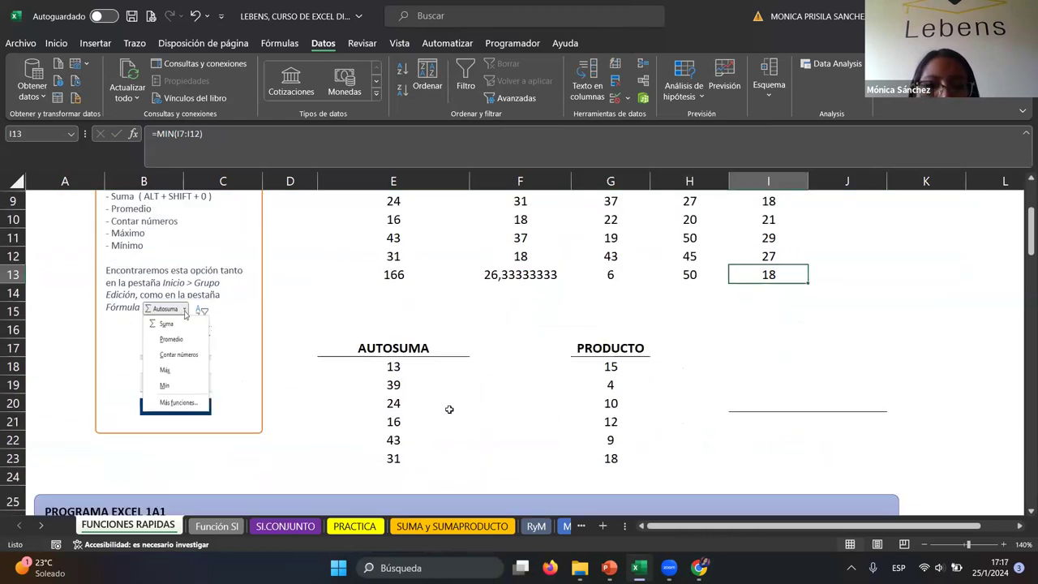
pyautogui.scroll(-3, 448, 407)
pyautogui.scroll(-1, 449, 410)
pyautogui.scroll(-1, 449, 410)
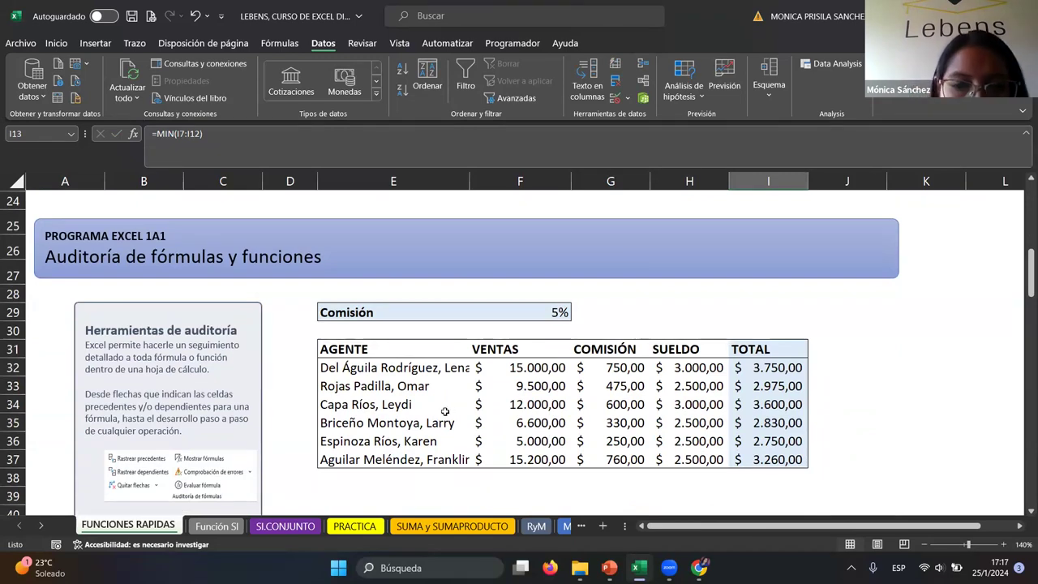
pyautogui.click(770, 386)
pyautogui.click(759, 367)
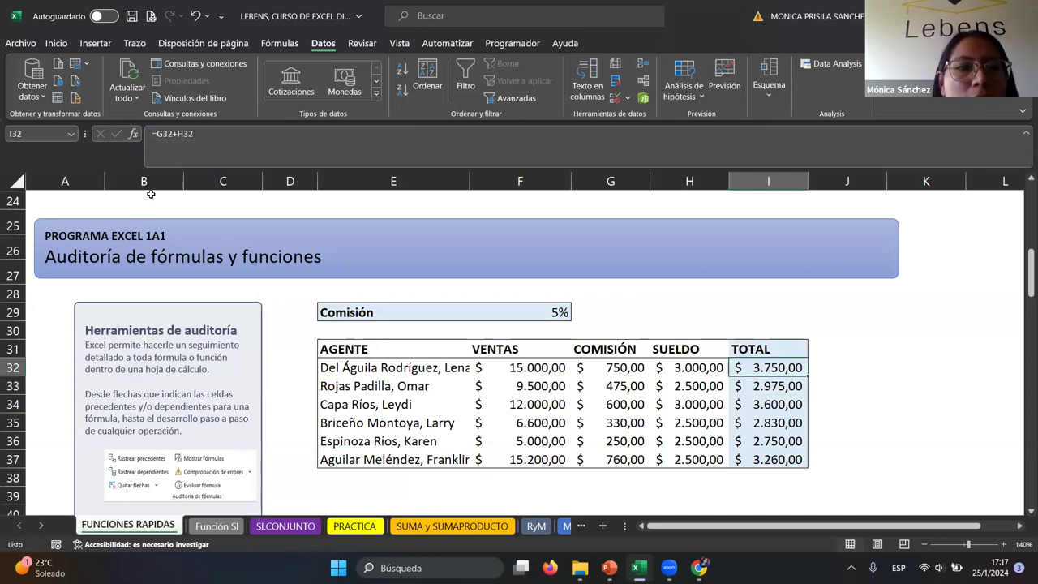
pyautogui.click(221, 133)
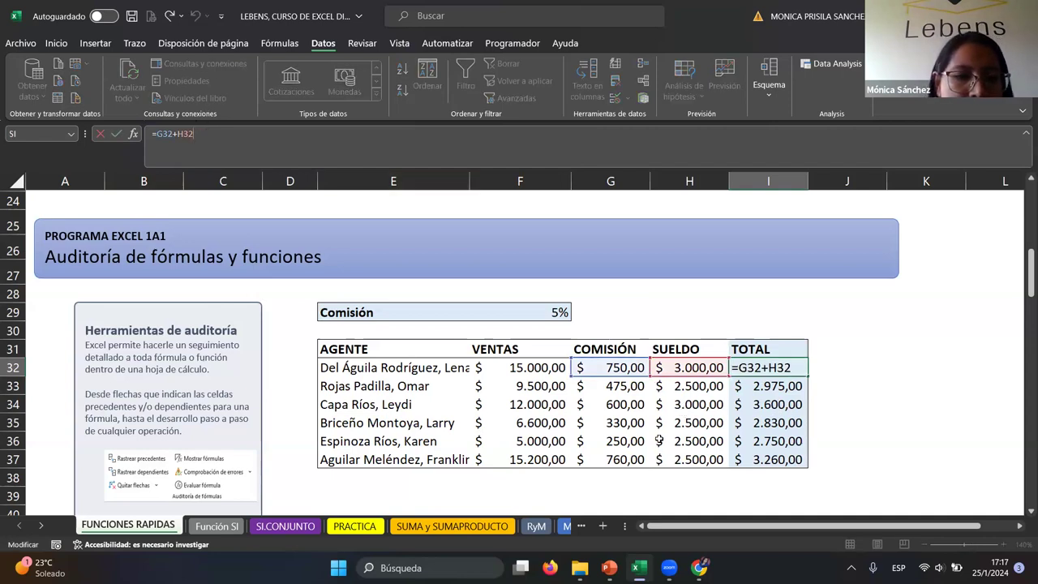
pyautogui.press('Return')
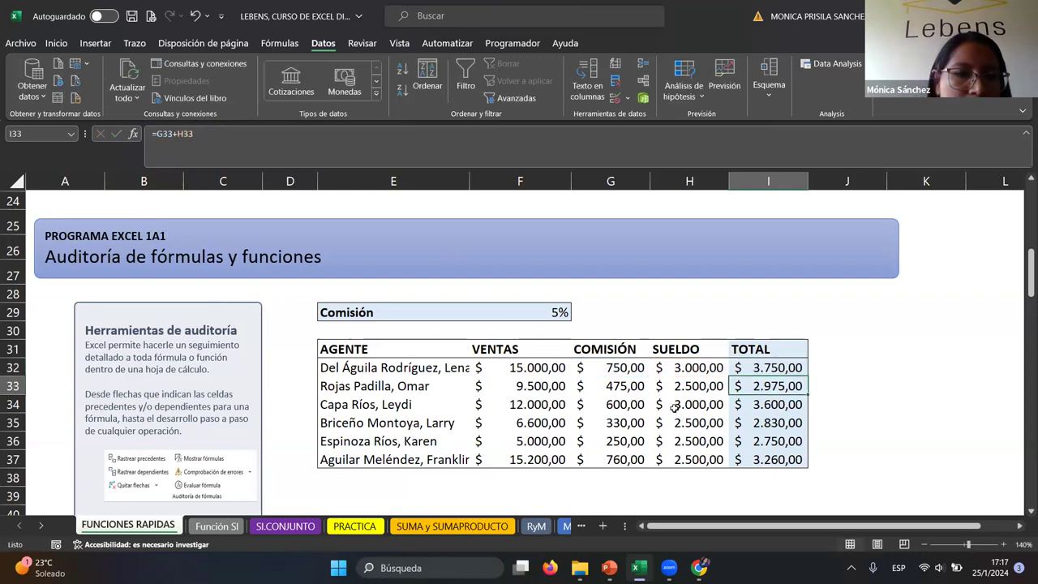
pyautogui.click(279, 43)
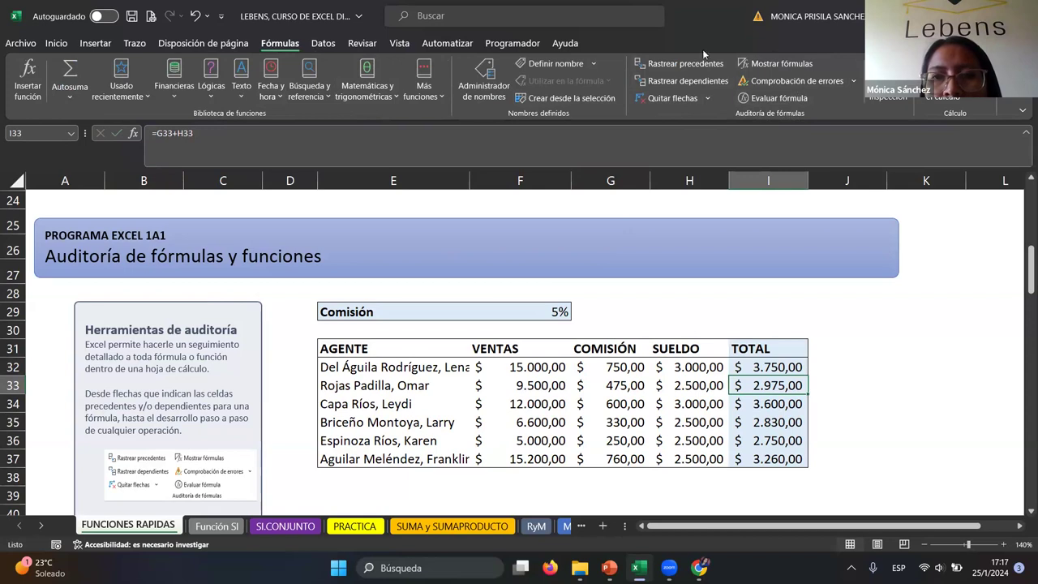
# Step: Evaluate I33's formula step by step, G33 to 475 and H33 to 2500, then close the evaluator
pyautogui.click(767, 99)
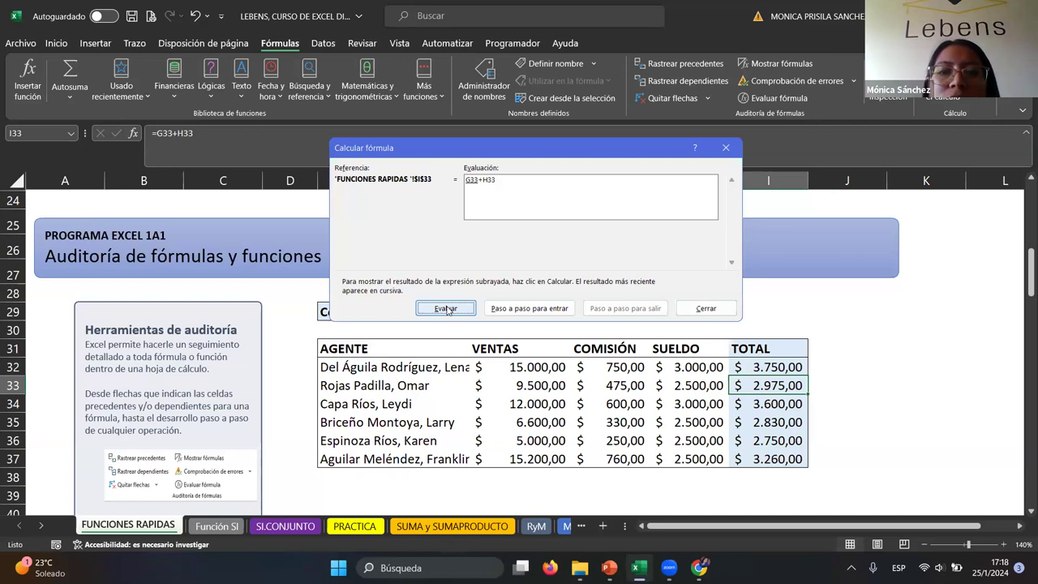
pyautogui.click(448, 310)
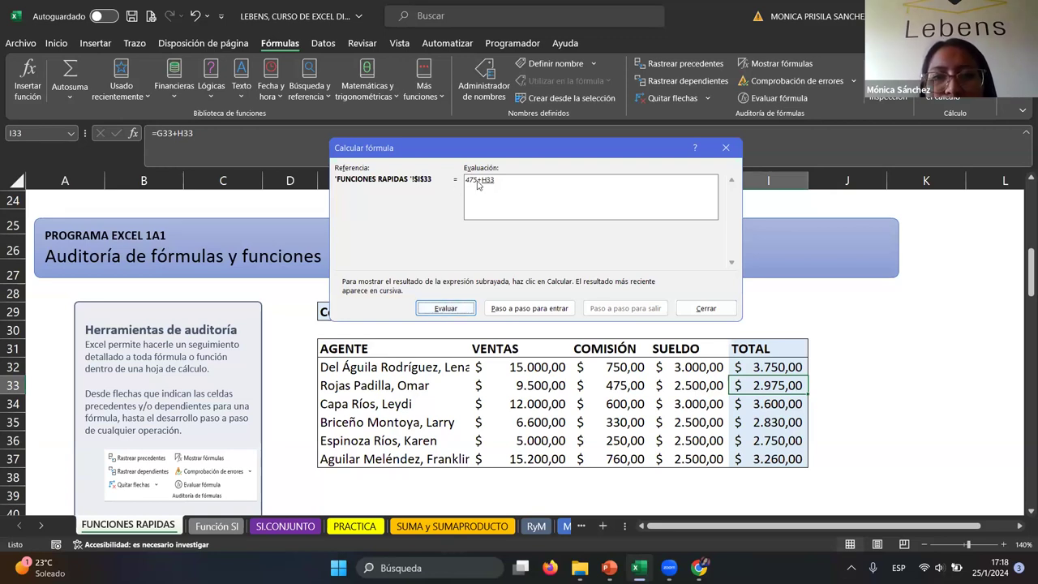
pyautogui.click(432, 309)
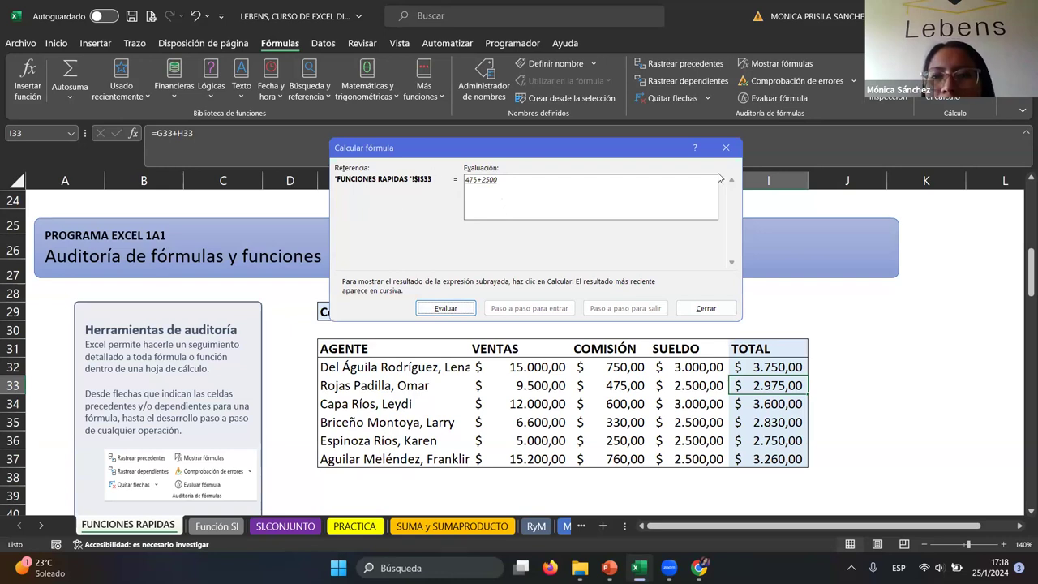
pyautogui.click(726, 148)
# Step: Inspect the TOTAL formula in I45 and the commission formula in G47
pyautogui.scroll(-2, 754, 406)
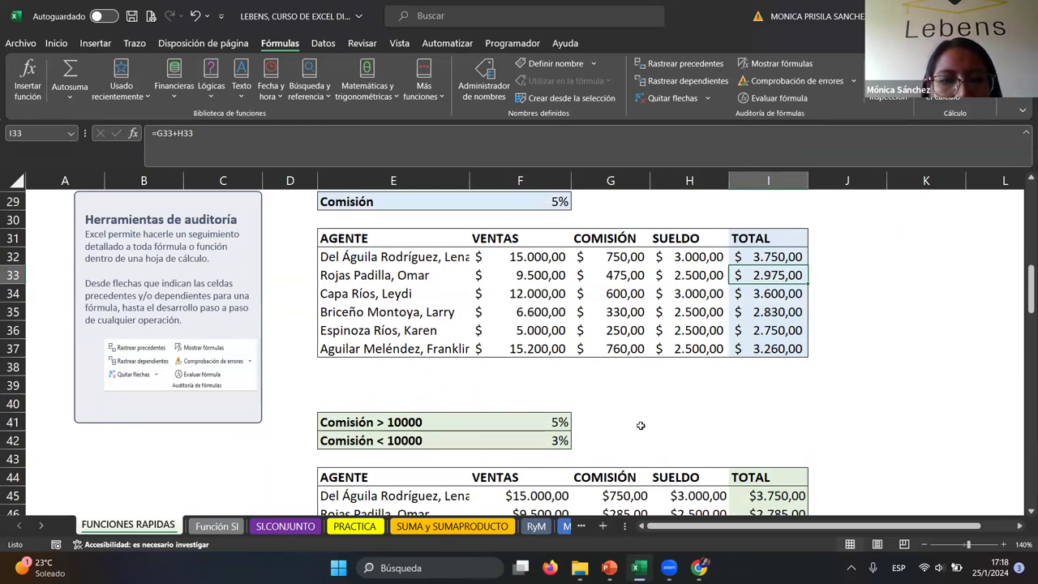
pyautogui.scroll(-3, 640, 424)
pyautogui.click(757, 331)
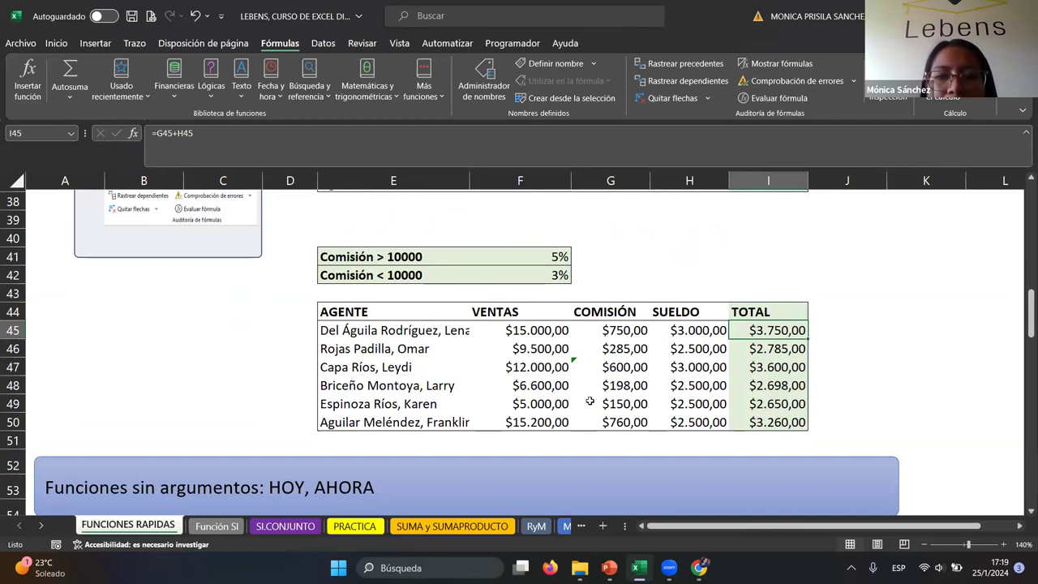
pyautogui.scroll(1, 591, 418)
pyautogui.click(592, 425)
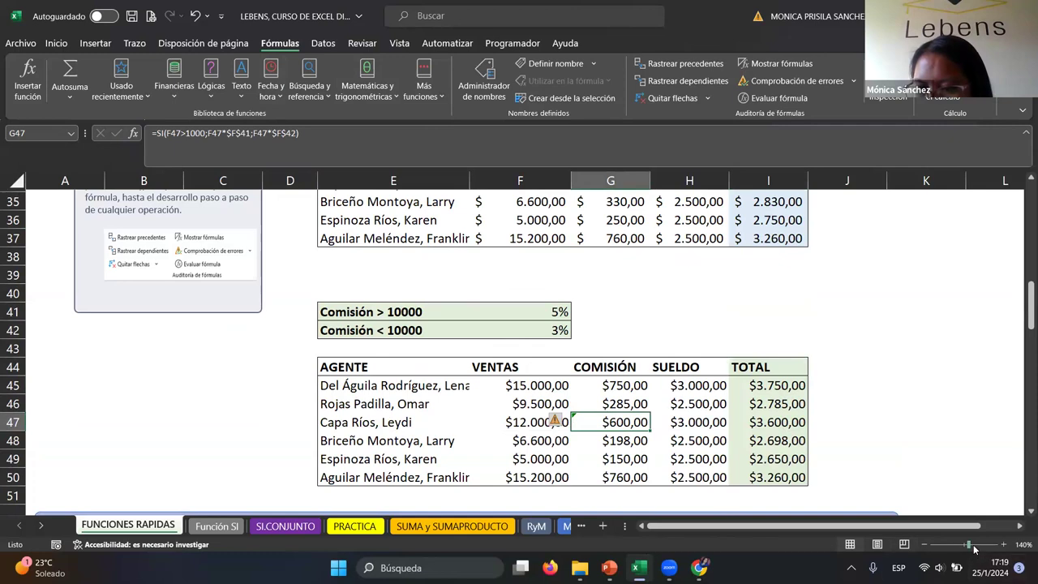
# Step: Zoom the sheet to 218% and frame the AGENTE commission table
pyautogui.moveTo(969, 544); pyautogui.dragTo(977, 544)
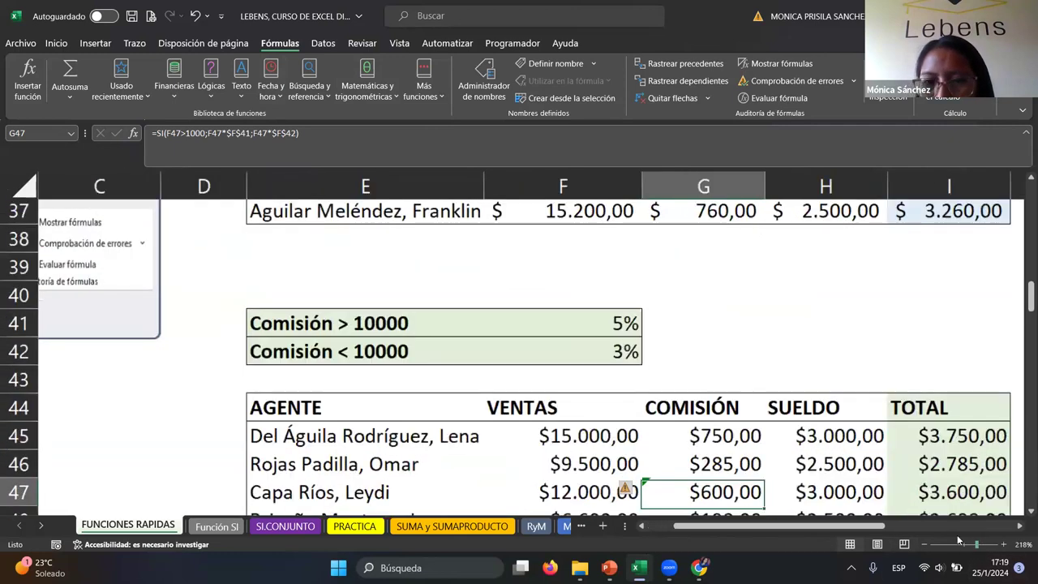
pyautogui.scroll(-2, 717, 375)
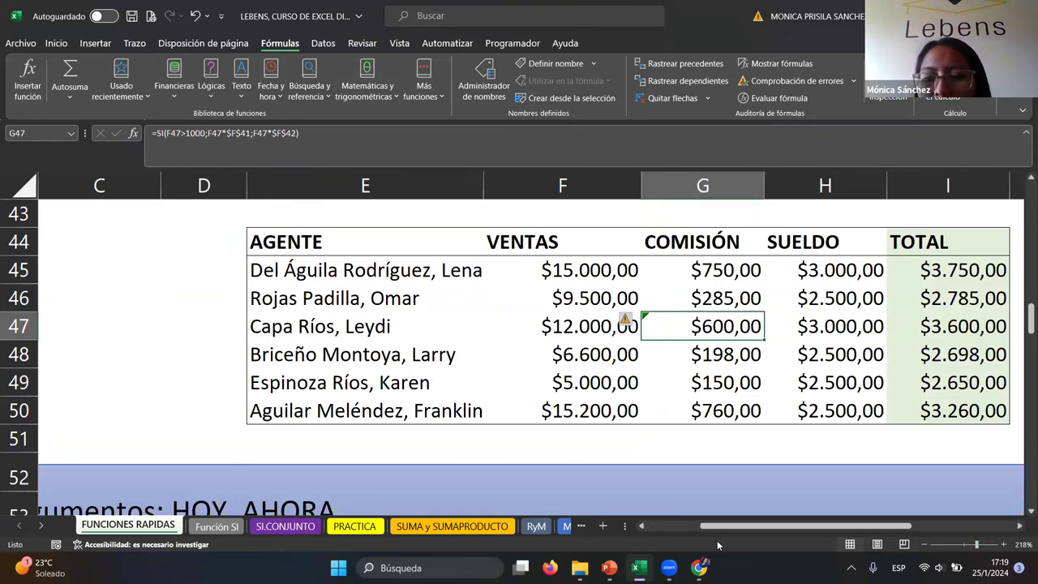
pyautogui.moveTo(719, 525); pyautogui.dragTo(755, 524)
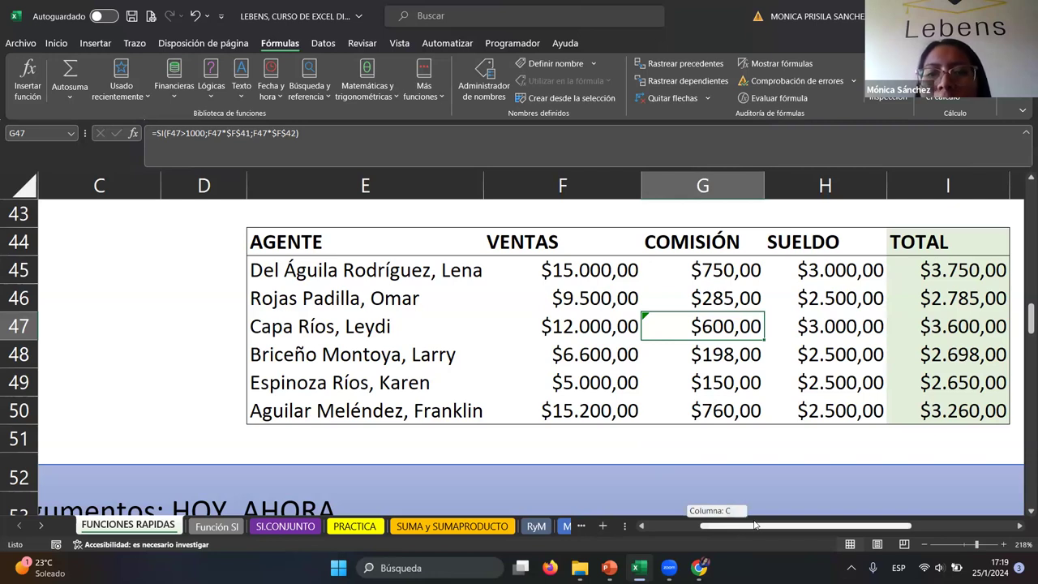
pyautogui.hscroll(2, 490, 341)
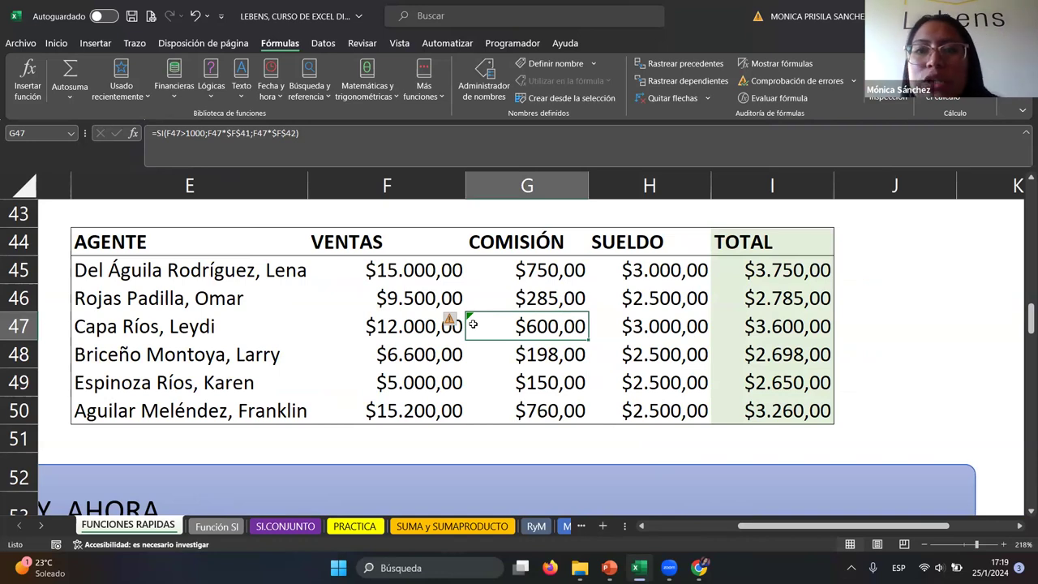
pyautogui.click(776, 83)
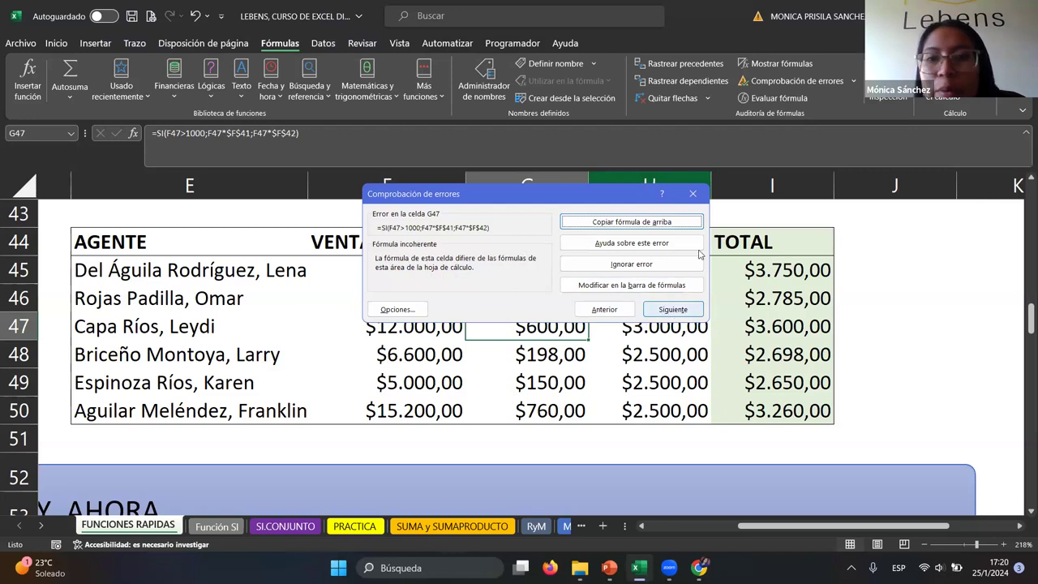
pyautogui.click(693, 193)
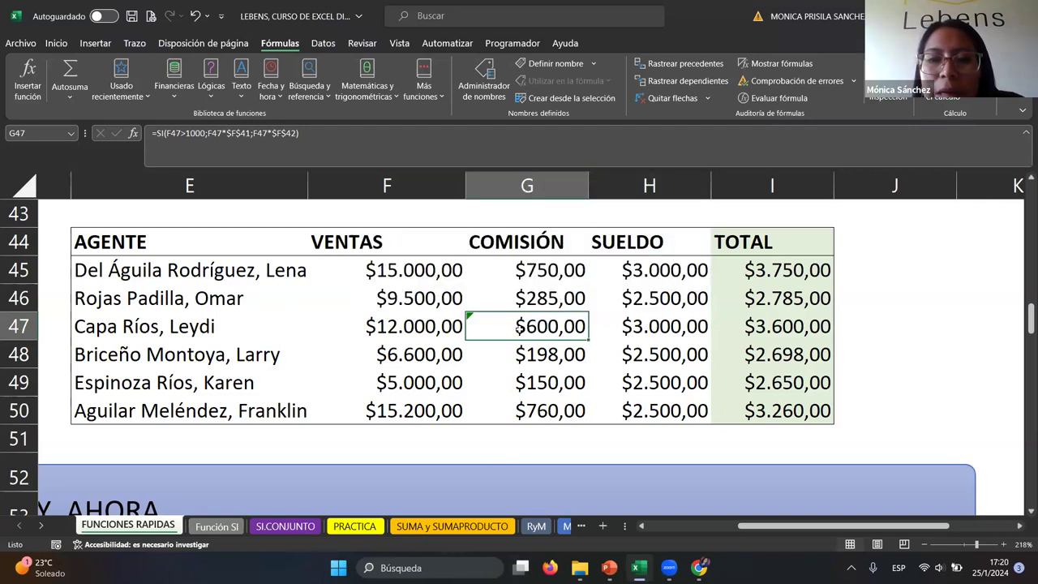
pyautogui.click(519, 268)
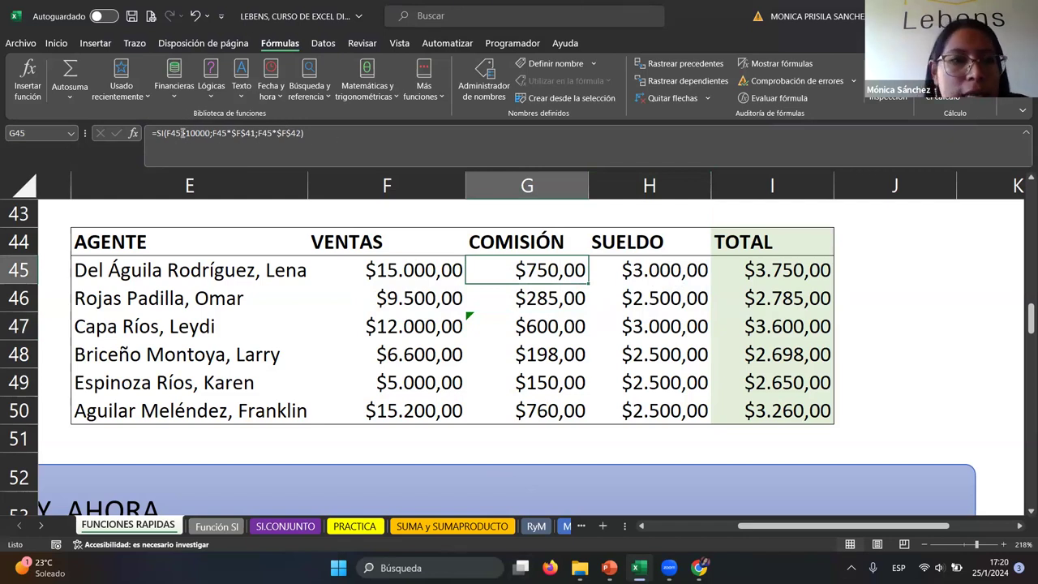
# Step: Review G45's commission formula and its references without changing it
pyautogui.click(183, 133)
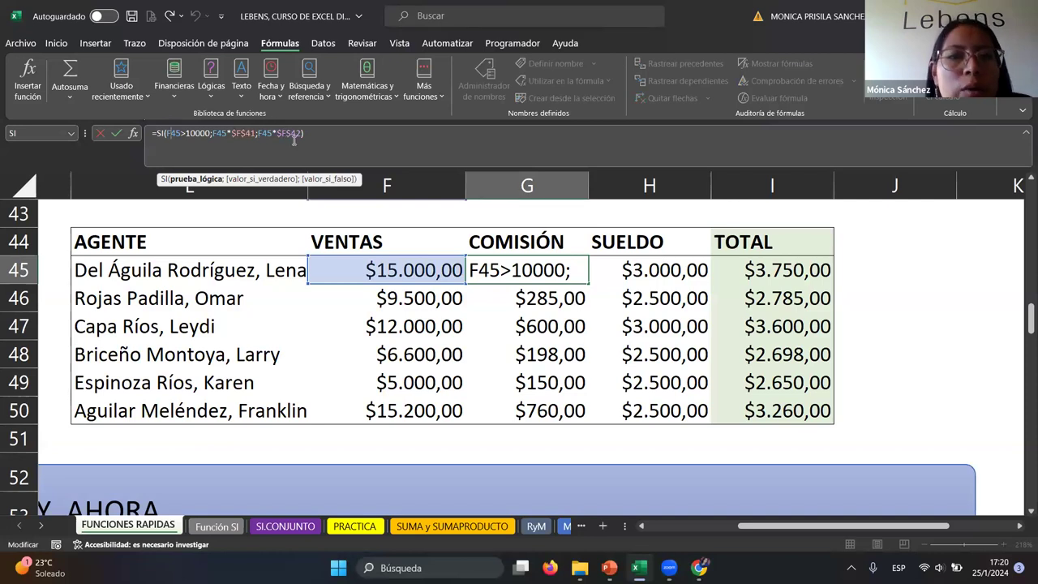
pyautogui.scroll(2, 538, 294)
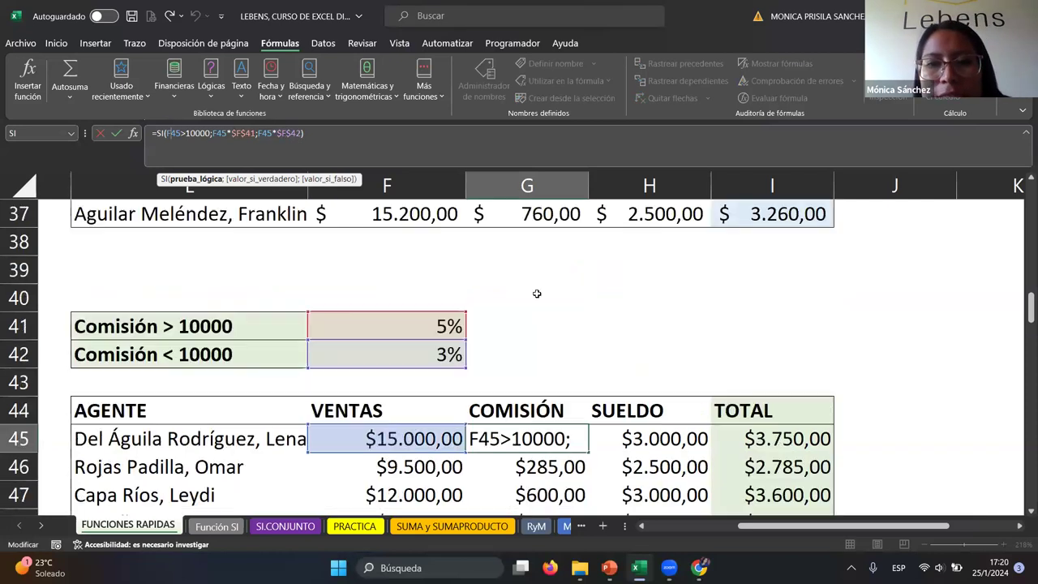
pyautogui.scroll(-1, 492, 311)
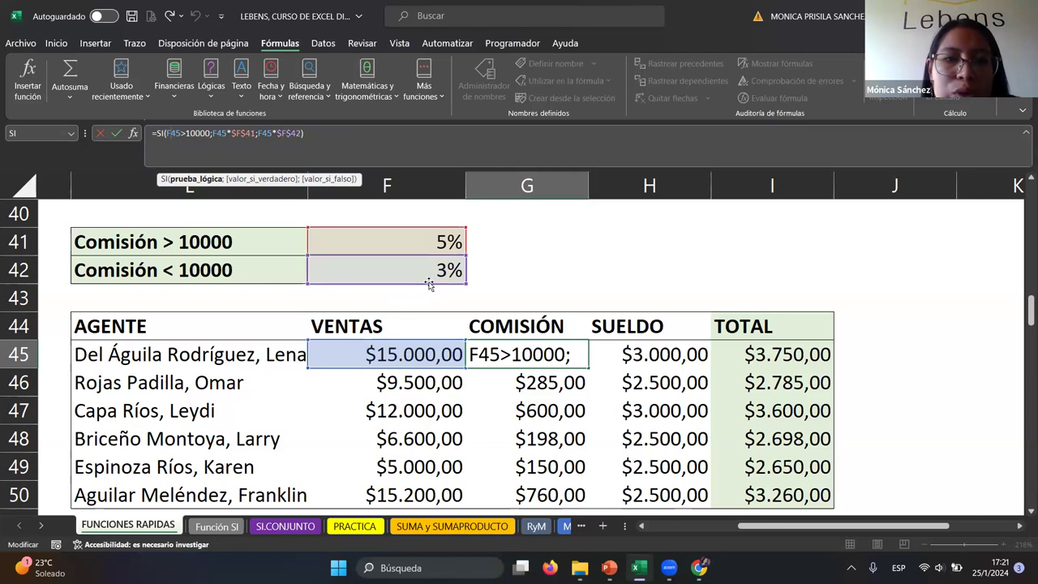
pyautogui.click(309, 133)
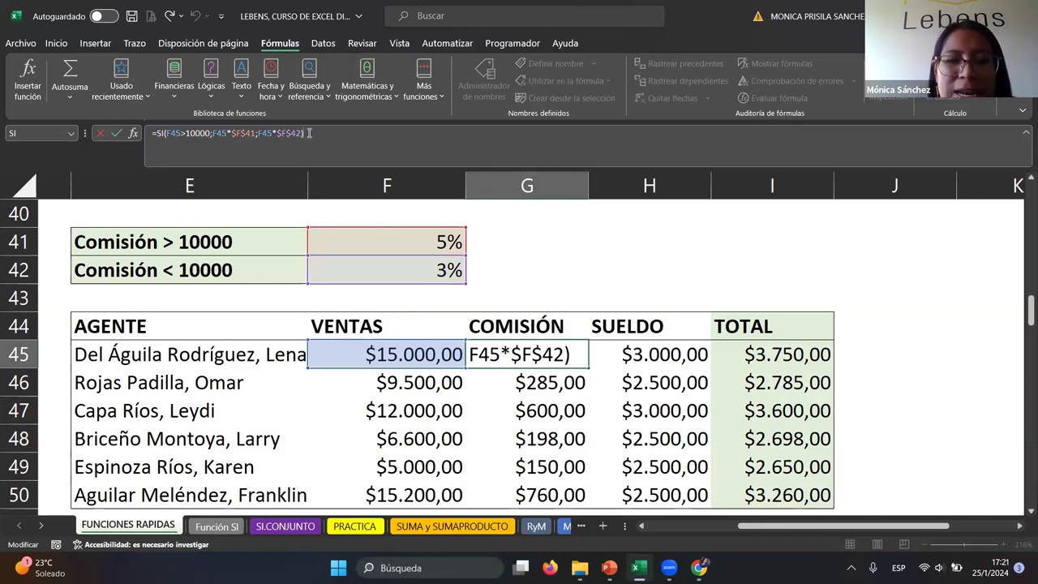
pyautogui.press('Return')
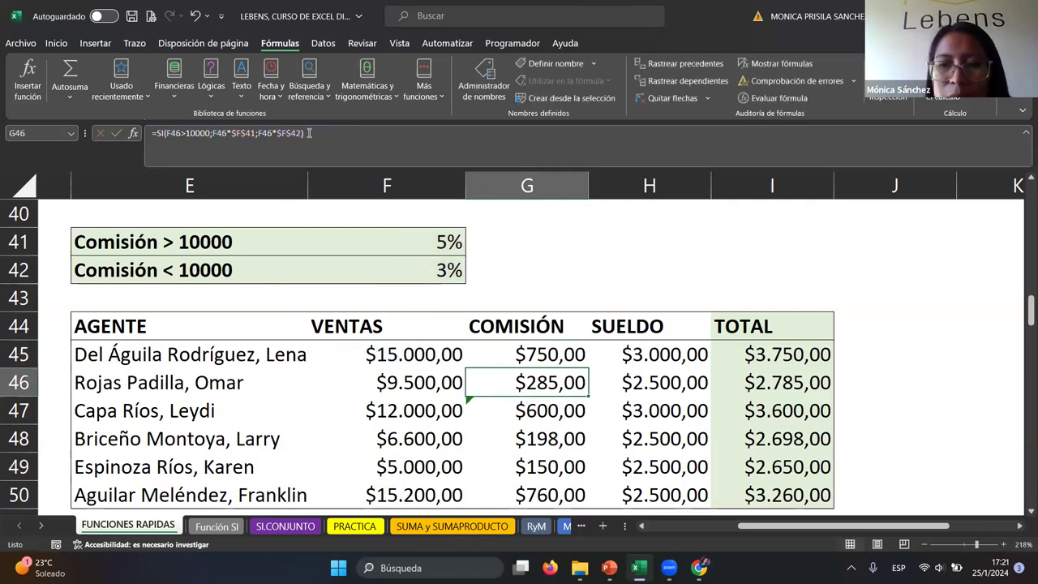
# Step: Change G47's threshold from 1000 to 10000: =SI(F47>10000;F47*$F$41;F47*$F$42)
pyautogui.press('Down')
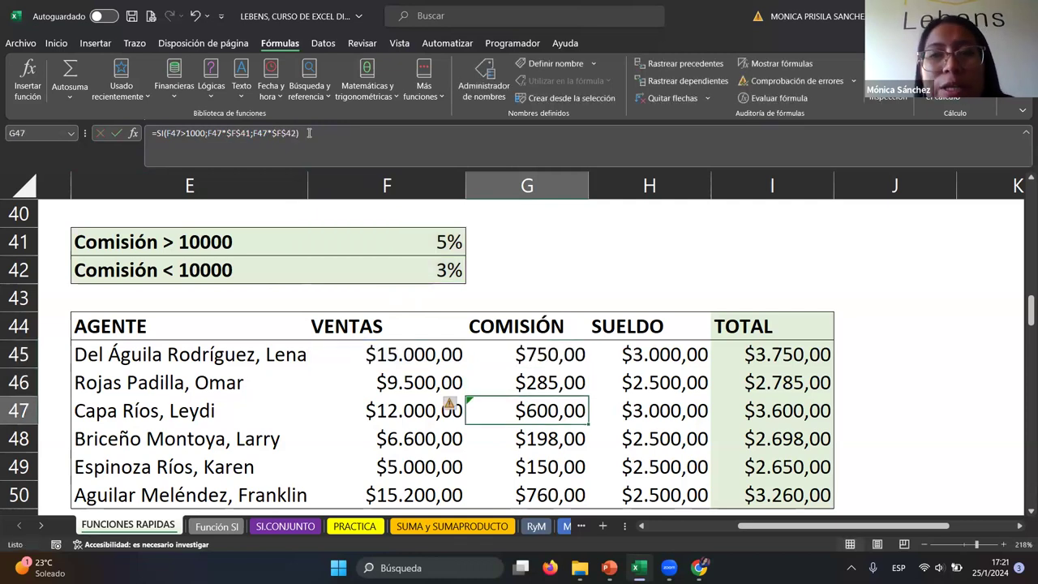
pyautogui.click(316, 137)
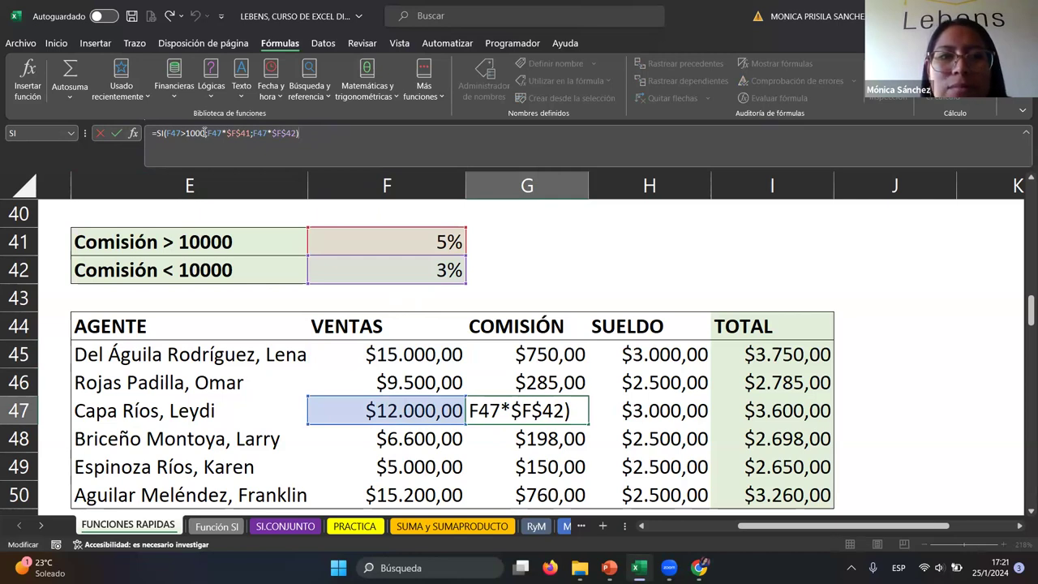
pyautogui.write(';')
pyautogui.click(207, 132)
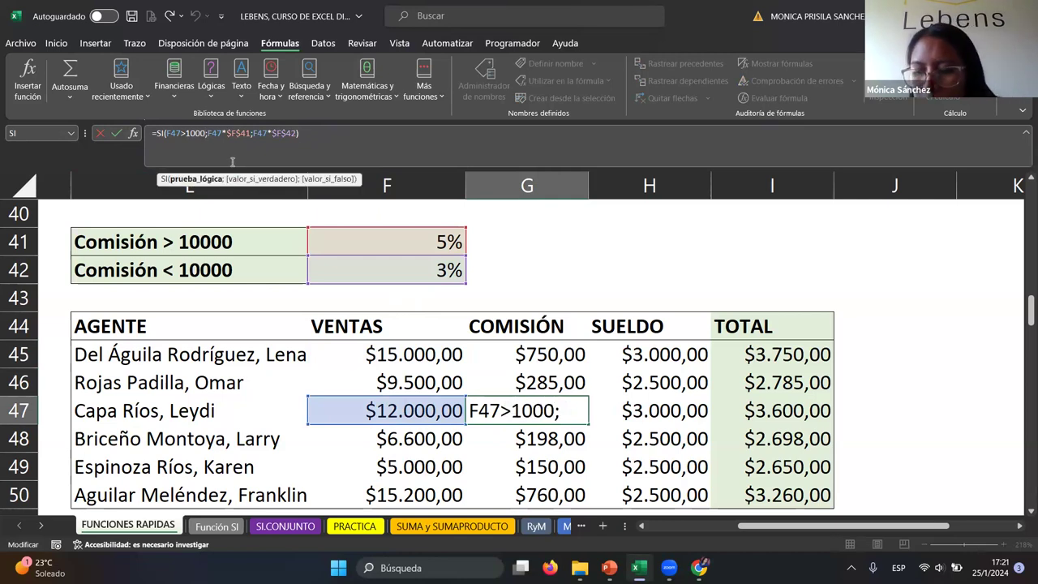
pyautogui.write('0')
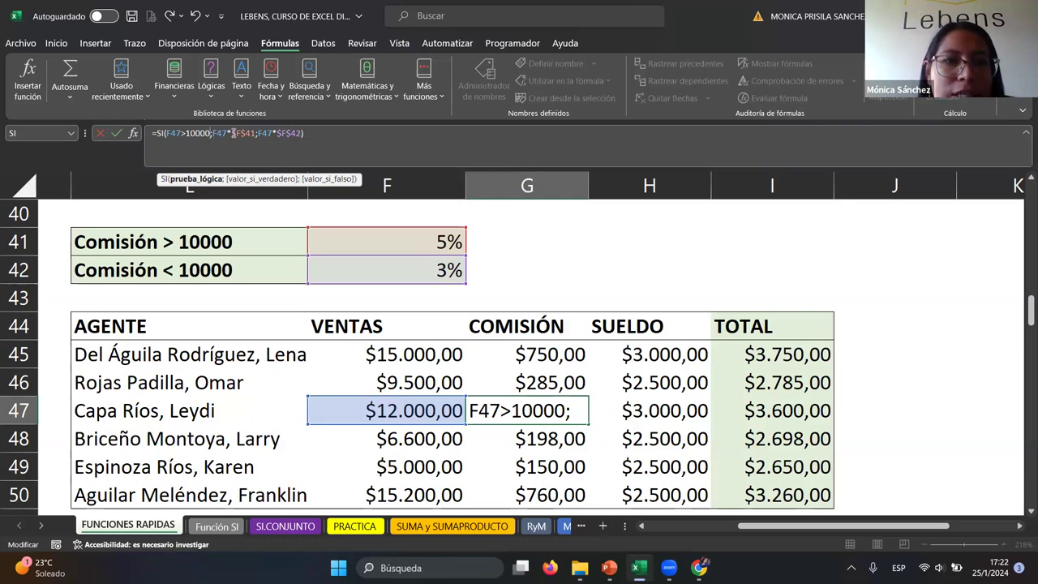
pyautogui.click(566, 87)
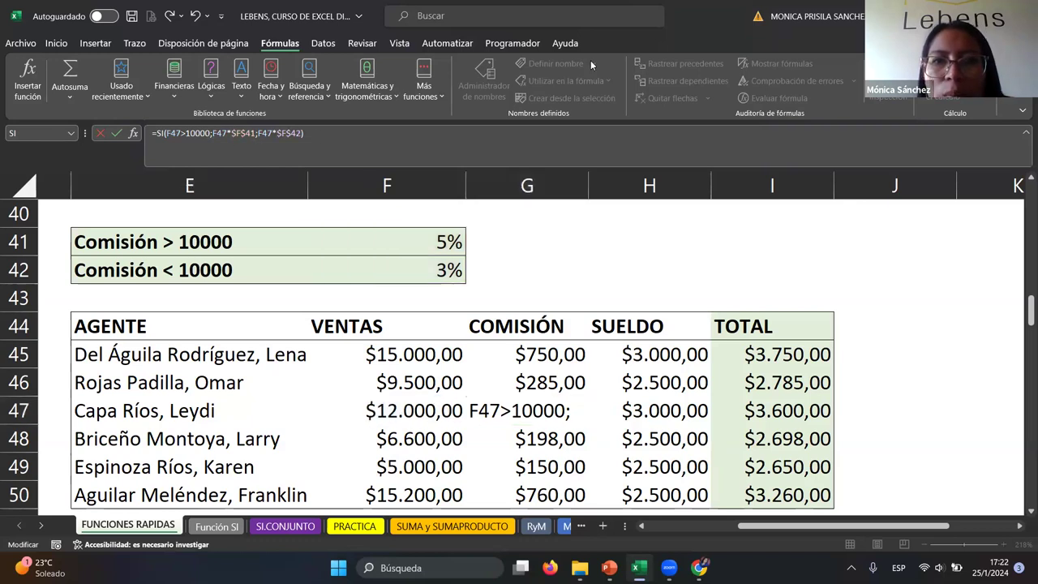
pyautogui.click(315, 133)
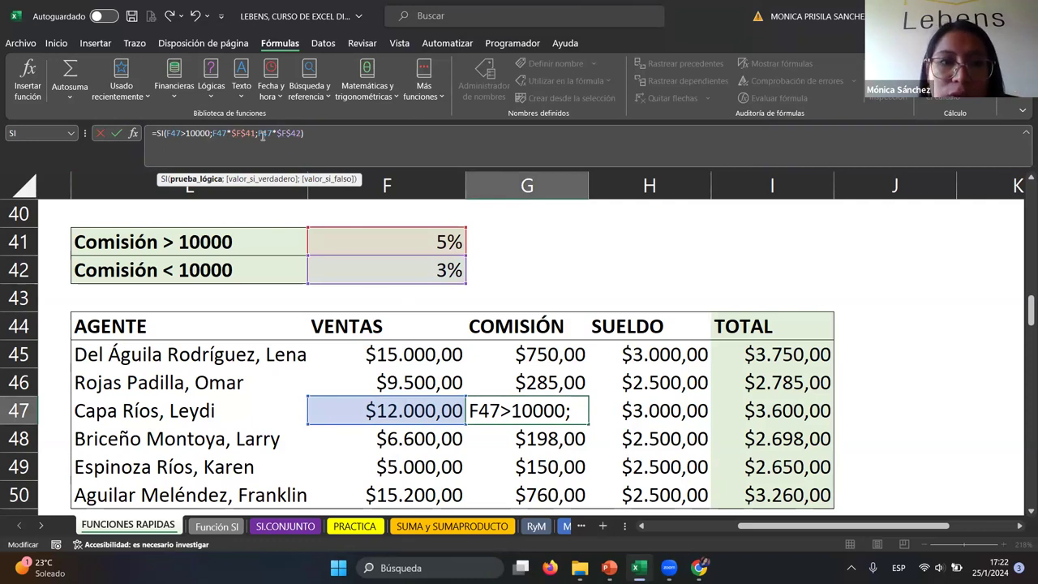
pyautogui.click(341, 135)
pyautogui.press('Return')
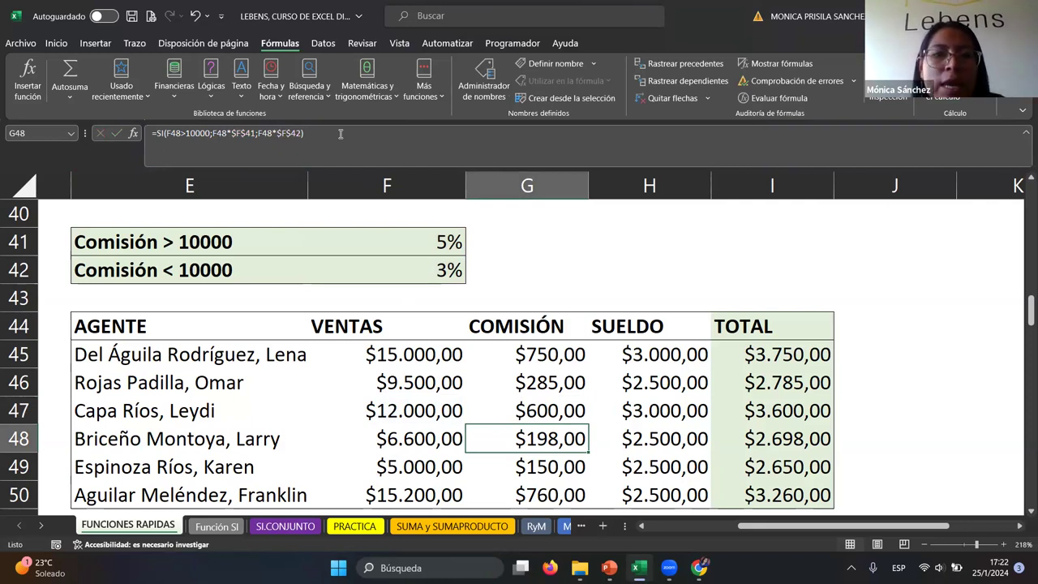
# Step: Scroll up and down through the commission audit tables
pyautogui.scroll(-1, 545, 325)
pyautogui.scroll(-4, 545, 325)
pyautogui.scroll(2, 545, 325)
pyautogui.scroll(2, 546, 326)
pyautogui.scroll(2, 545, 325)
pyautogui.scroll(2, 551, 318)
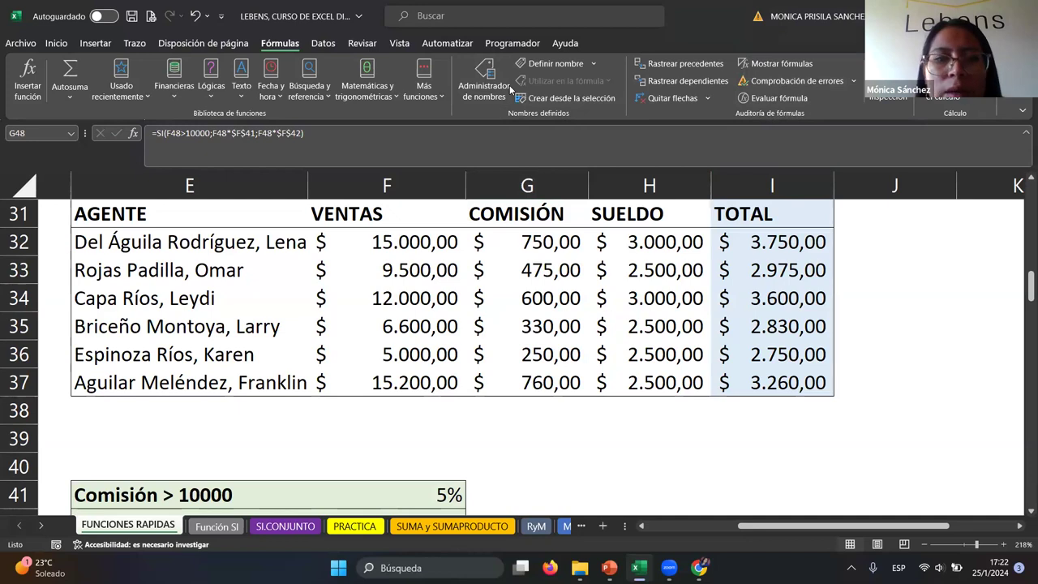
pyautogui.scroll(-2, 317, 430)
pyautogui.scroll(-1, 323, 427)
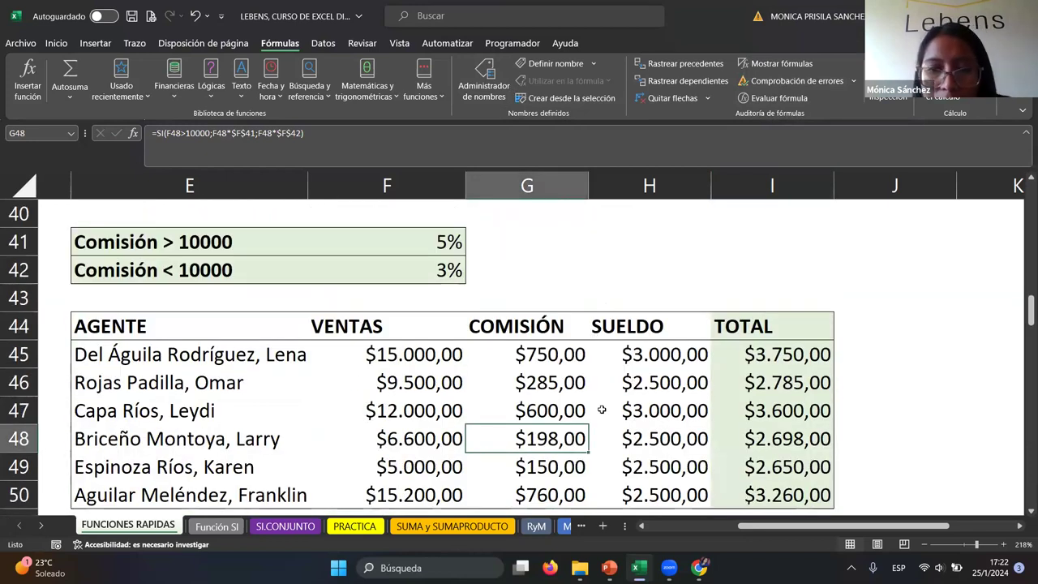
pyautogui.scroll(-1, 531, 404)
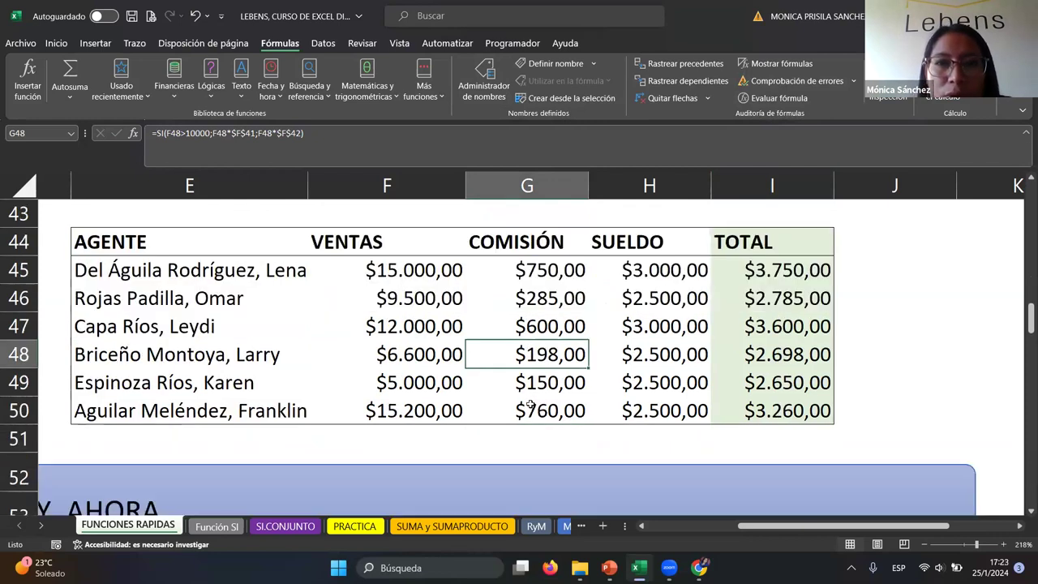
pyautogui.scroll(-1, 531, 404)
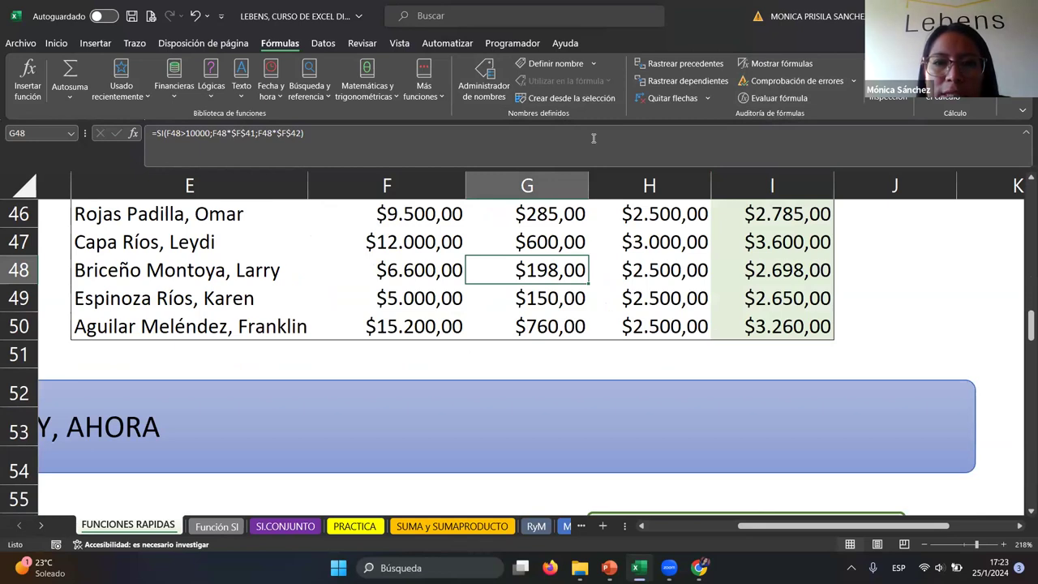
pyautogui.scroll(-1, 410, 414)
pyautogui.scroll(2, 466, 338)
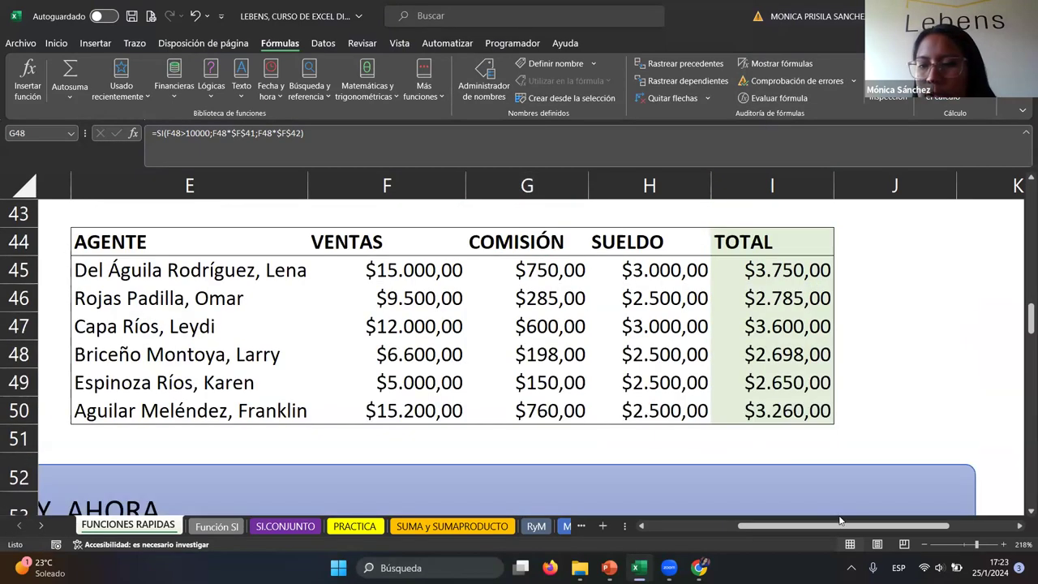
# Step: Zoom out to 112% and scroll down to the HOY and AHORA section
pyautogui.click(966, 549)
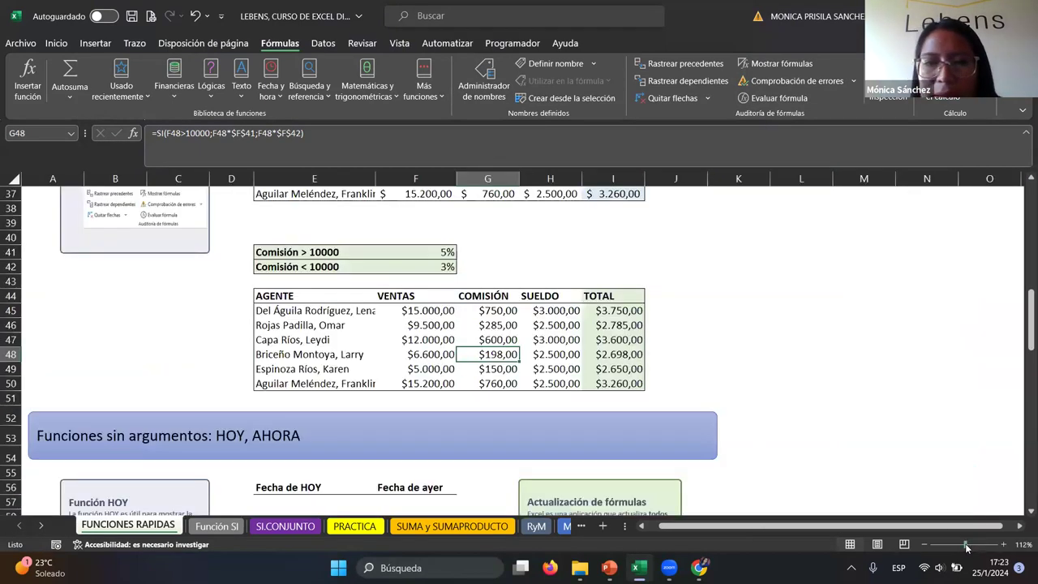
pyautogui.scroll(2, 259, 351)
pyautogui.scroll(2, 260, 351)
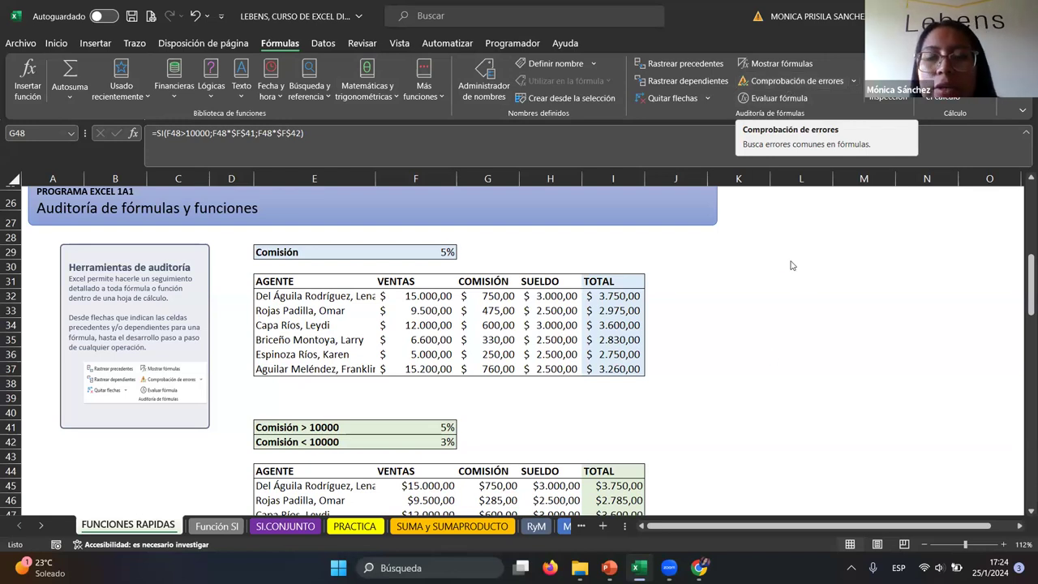
pyautogui.scroll(-2, 795, 317)
pyautogui.scroll(-3, 797, 304)
pyautogui.scroll(-1, 796, 302)
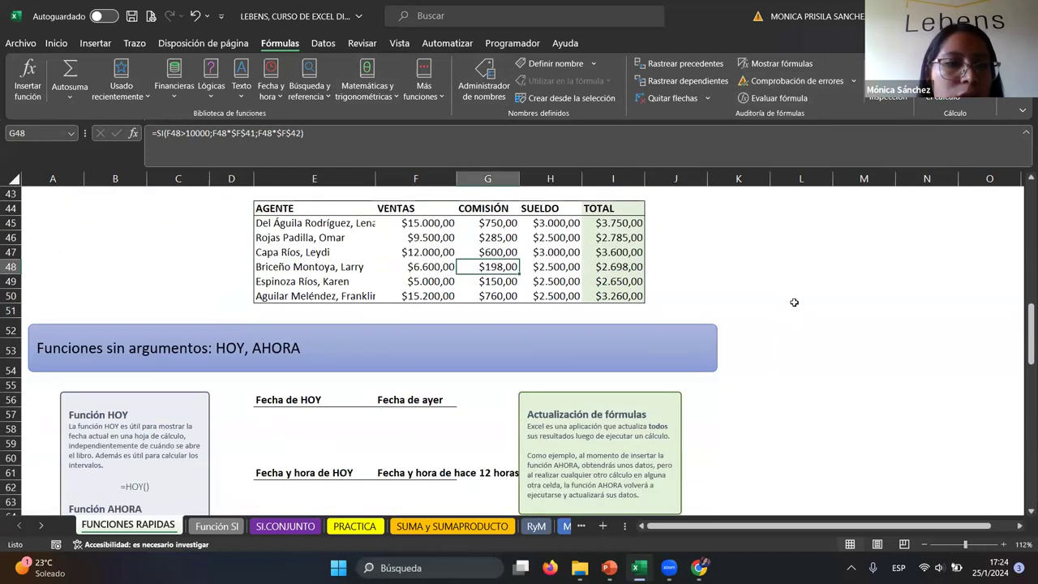
pyautogui.scroll(-1, 795, 304)
pyautogui.scroll(-1, 791, 313)
pyautogui.scroll(-1, 786, 321)
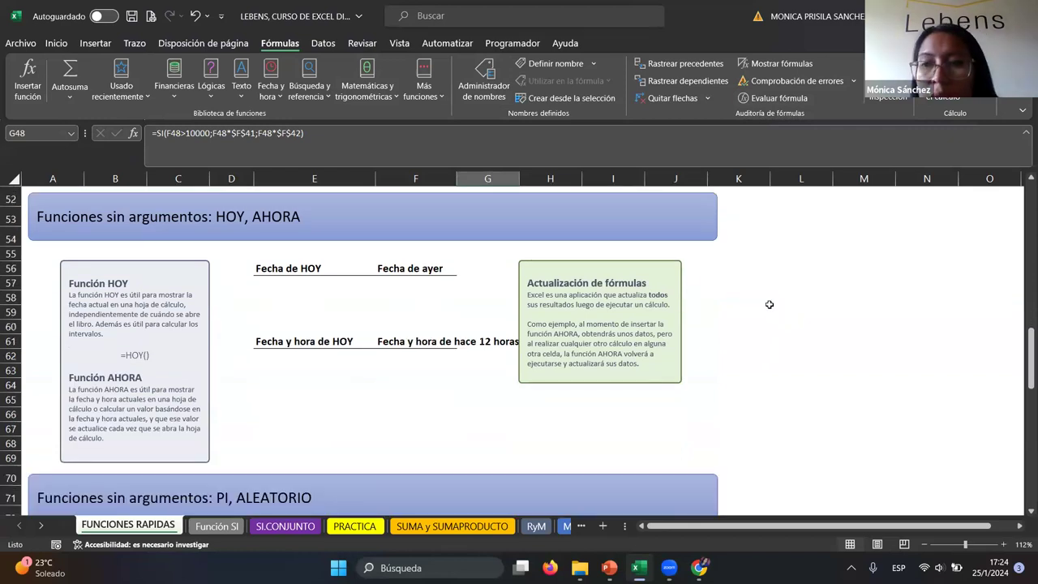
# Step: Enter =HOY() in E57 to show today's date
pyautogui.click(313, 295)
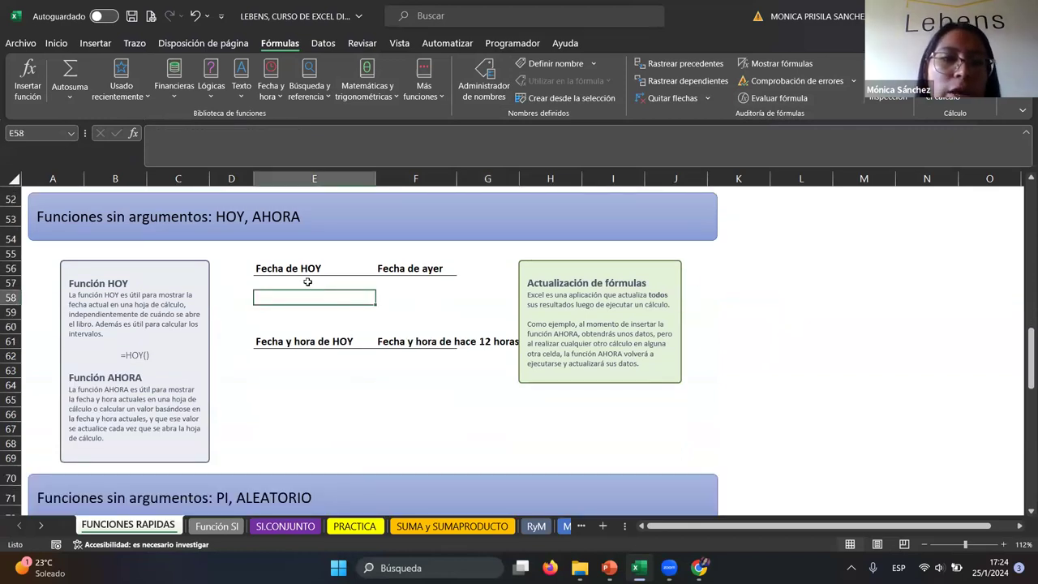
pyautogui.click(307, 281)
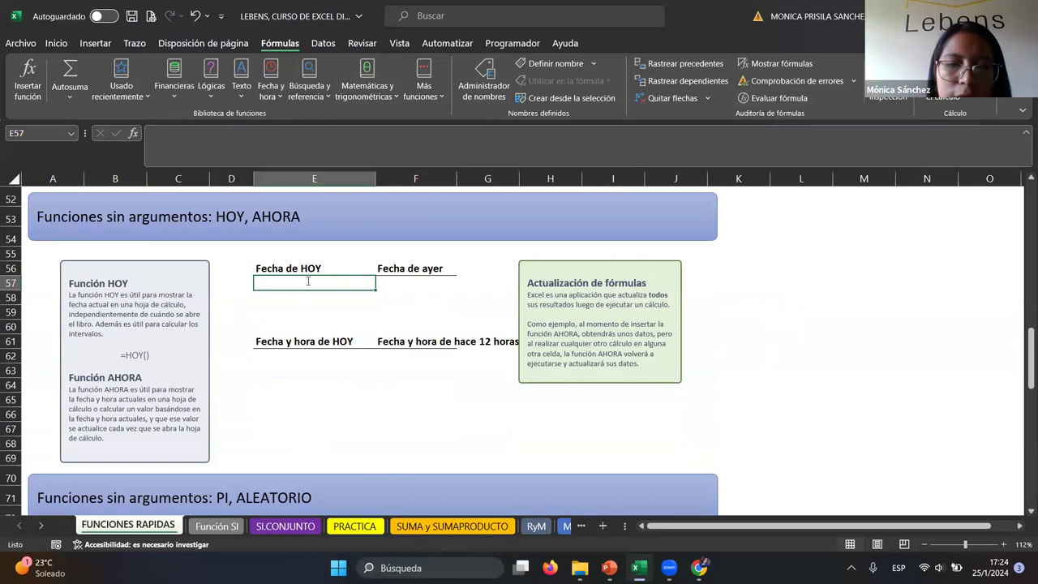
pyautogui.write('=d')
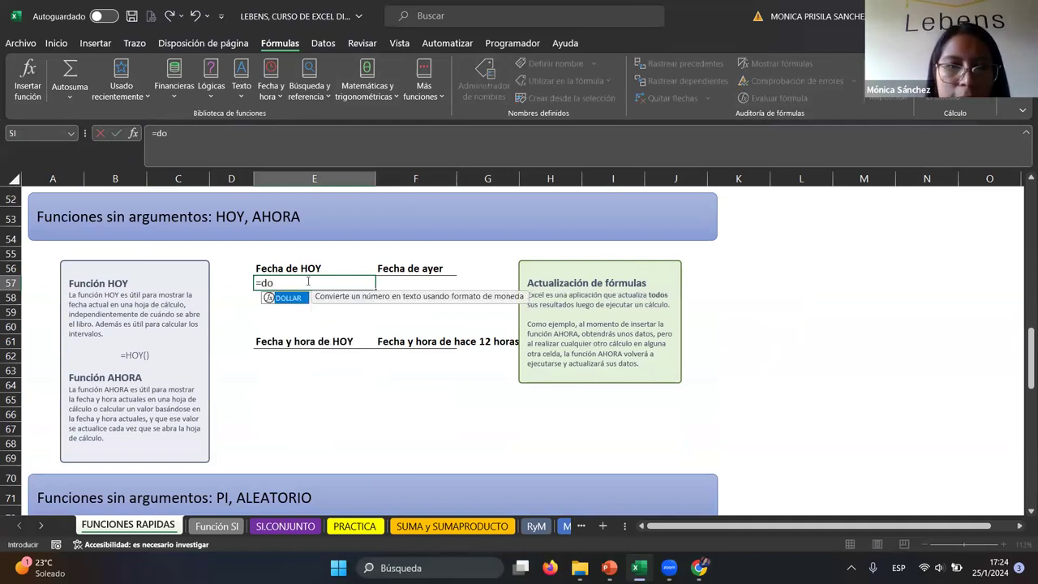
pyautogui.press('BackSpace')
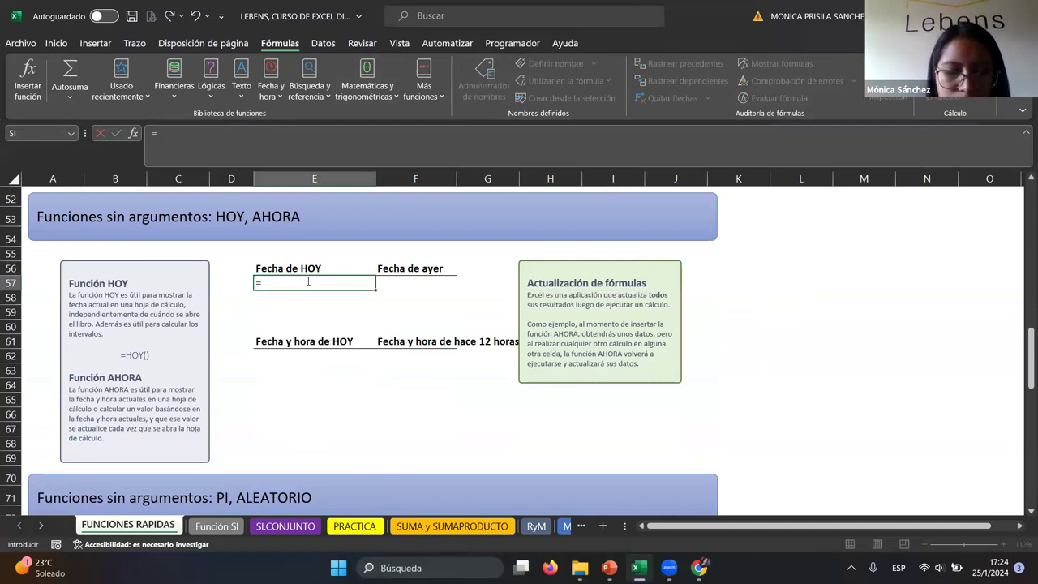
pyautogui.write('ho')
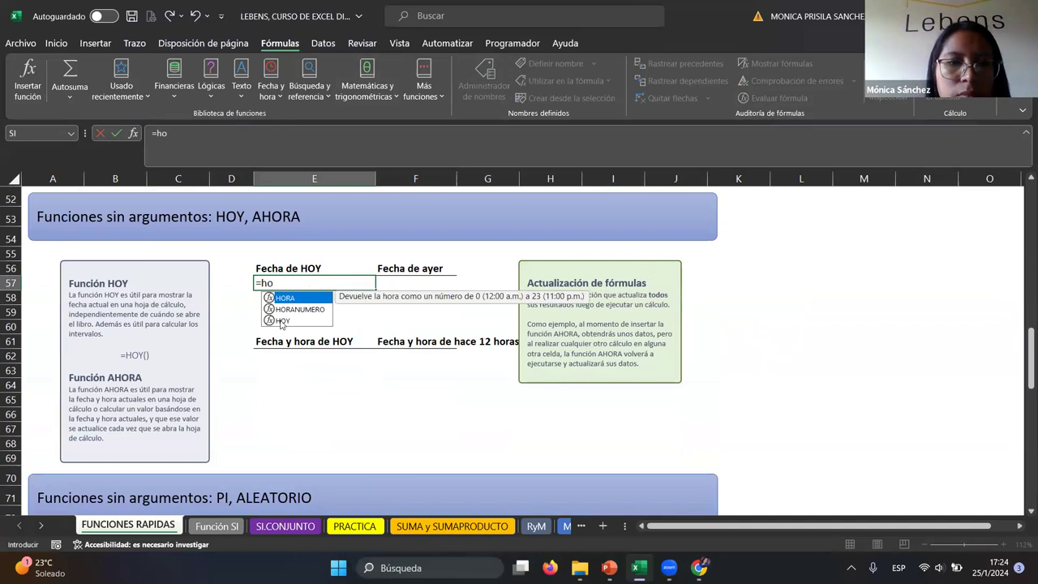
pyautogui.doubleClick(282, 321)
pyautogui.write(')')
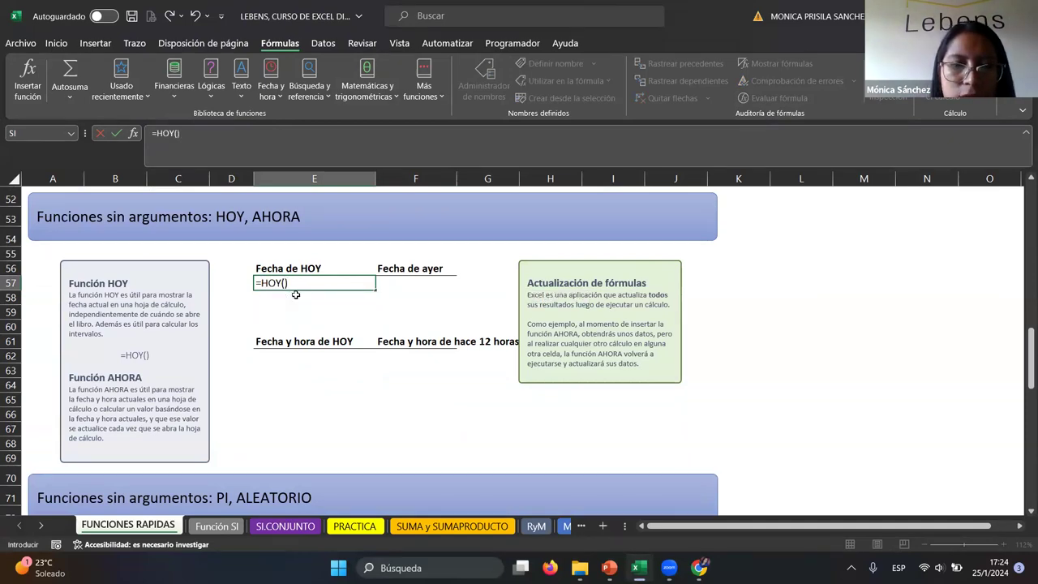
pyautogui.press('Return')
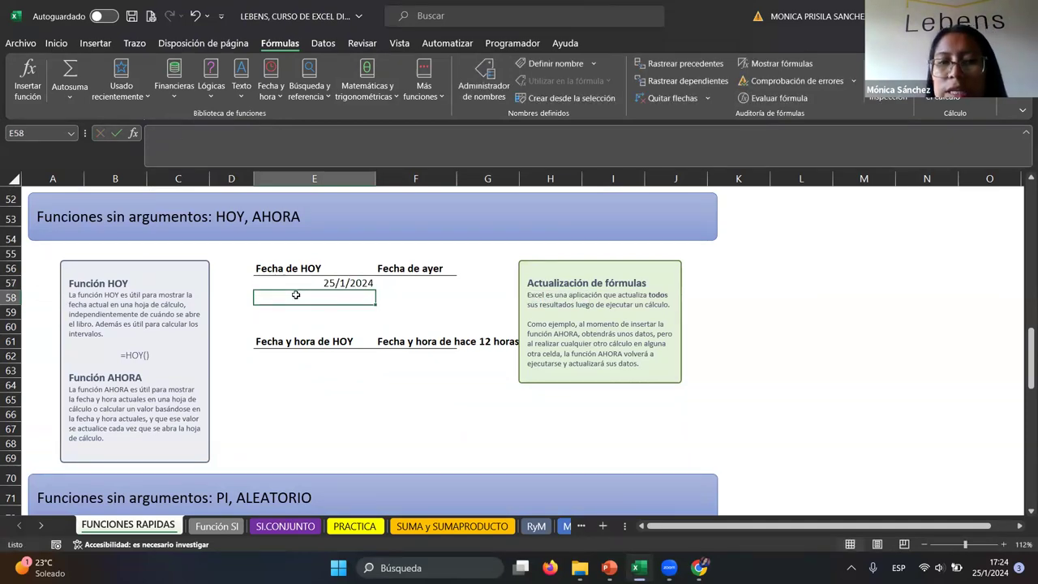
# Step: Put yesterday's date in F57 with the formula =E57-1
pyautogui.press('Right')
pyautogui.press('Up')
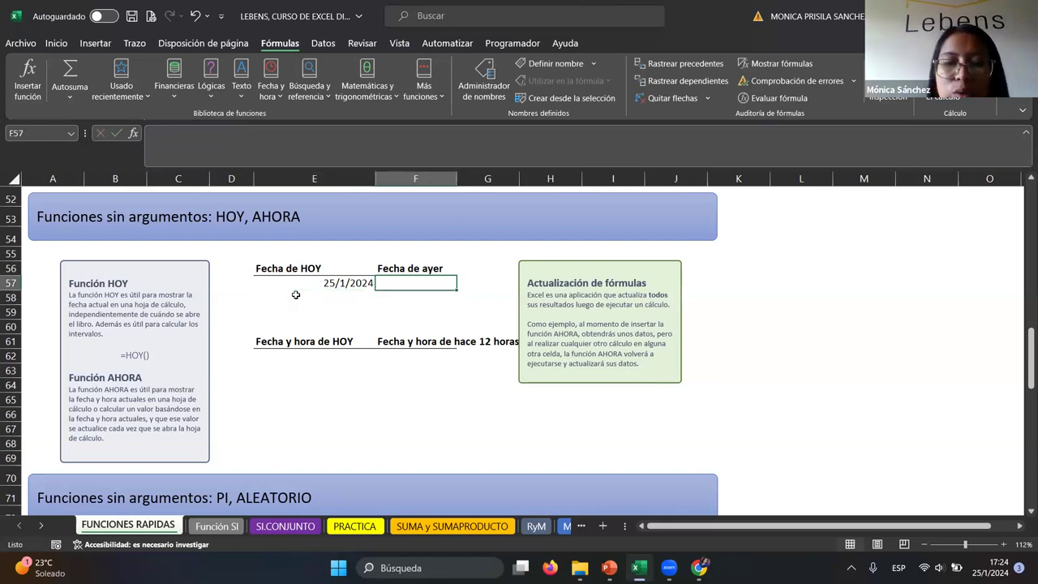
pyautogui.write('=')
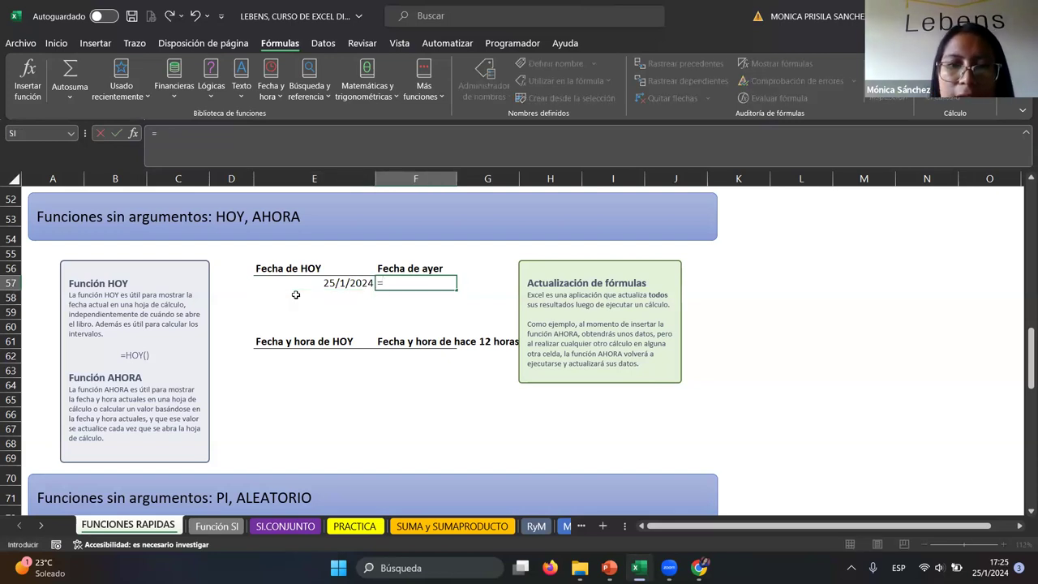
pyautogui.click(306, 284)
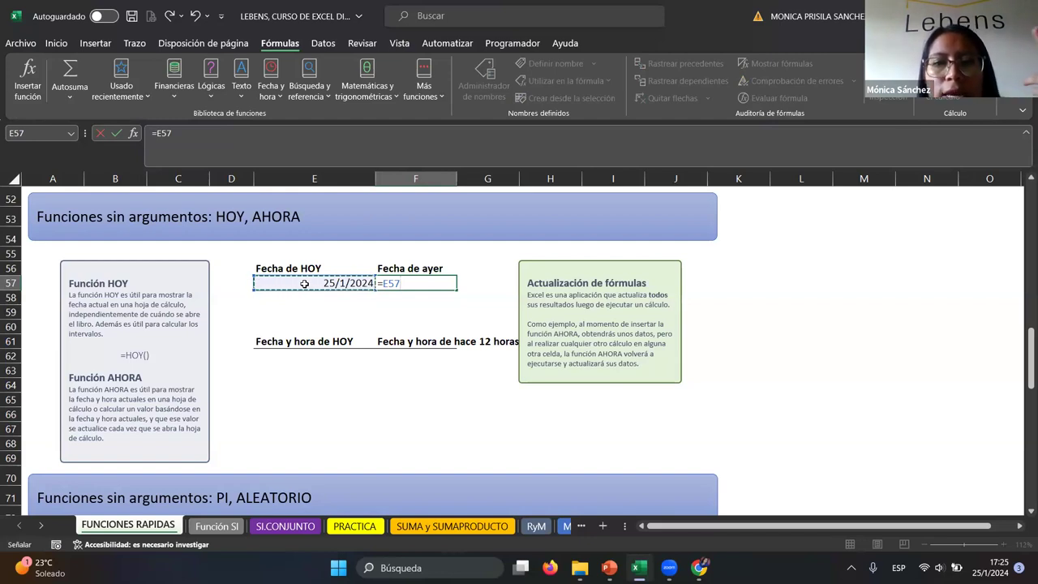
pyautogui.write('-1')
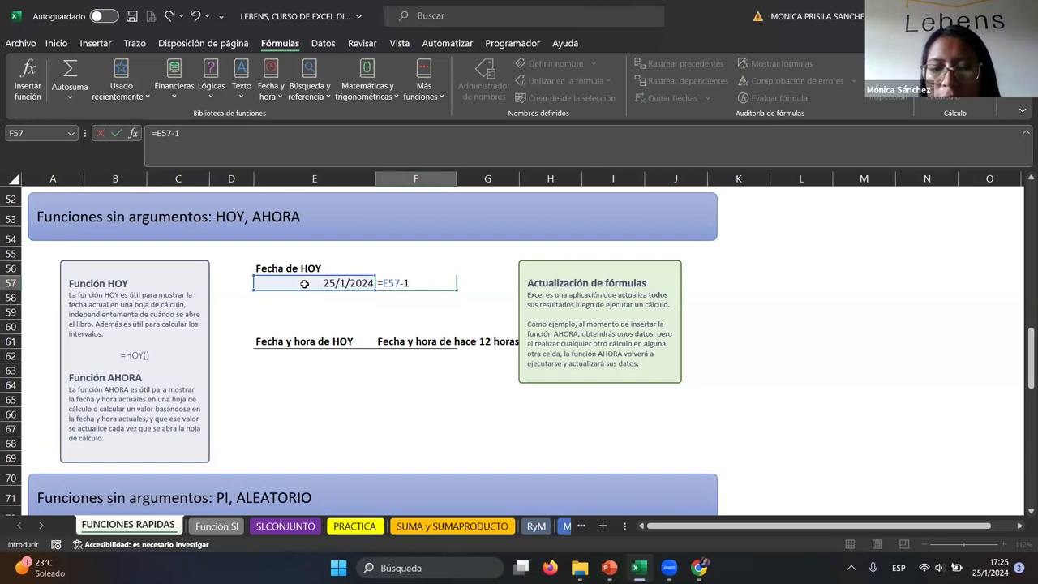
pyautogui.press('Return')
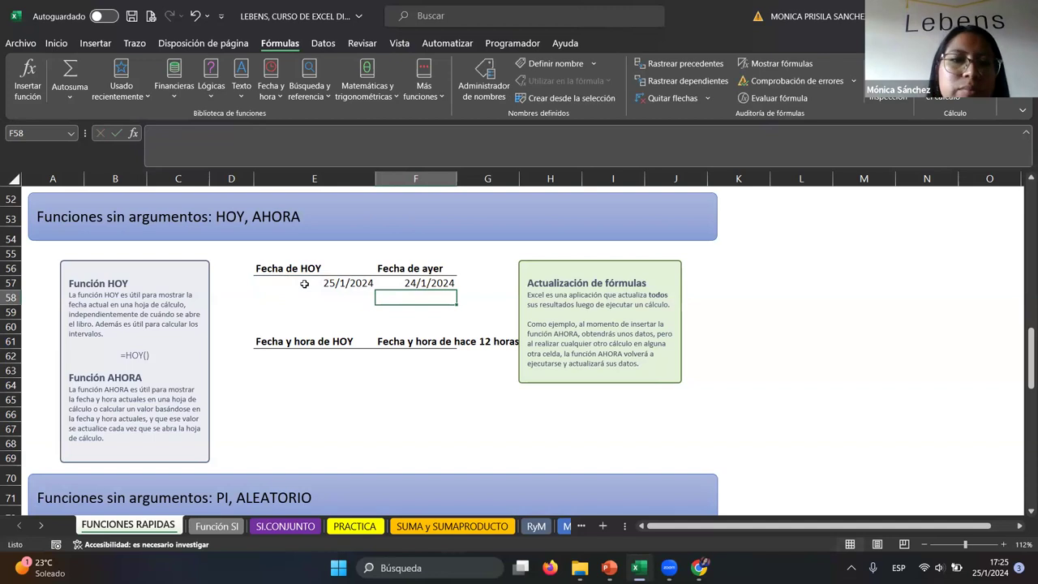
pyautogui.click(289, 361)
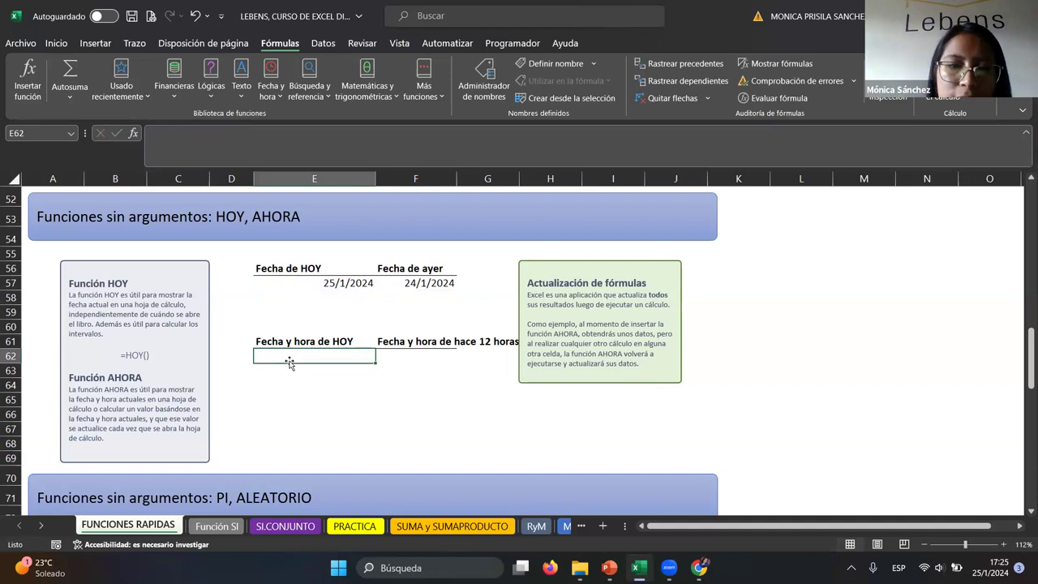
# Step: Enter =AHORA() in E62, showing the current date and time 25/1/2024 17:25
pyautogui.write('=ah')
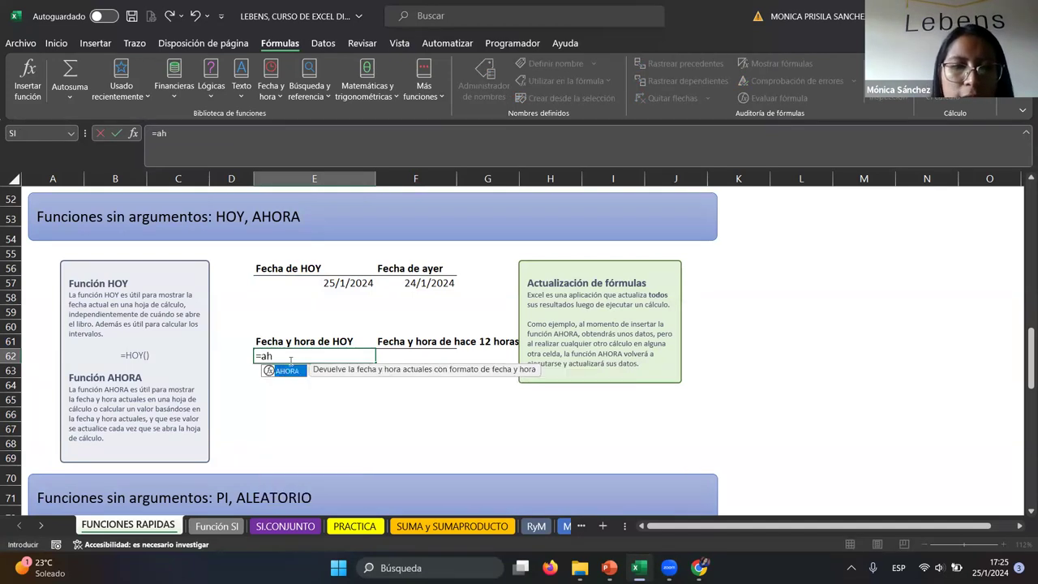
pyautogui.write('ora')
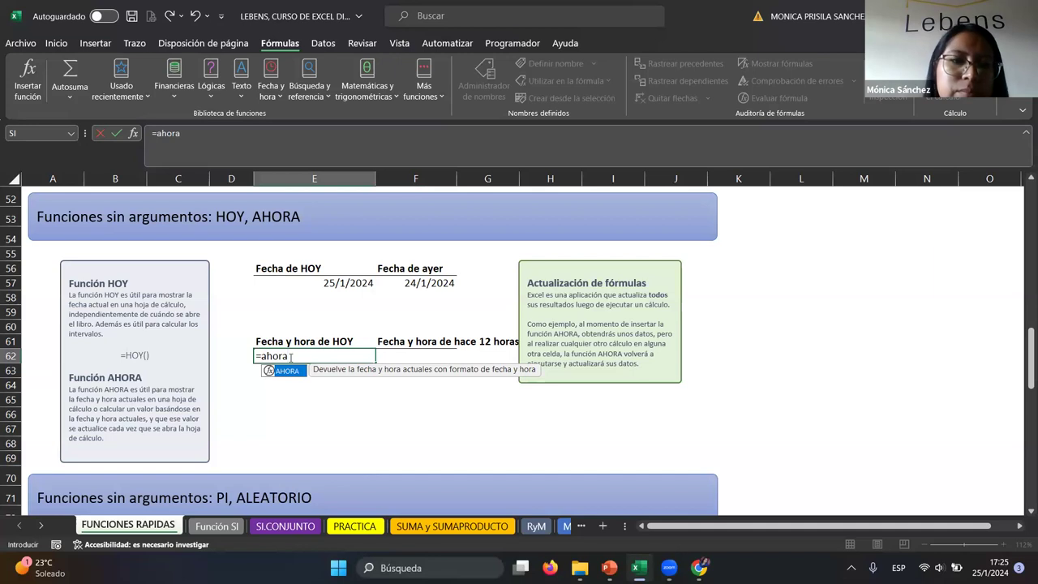
pyautogui.doubleClick(299, 371)
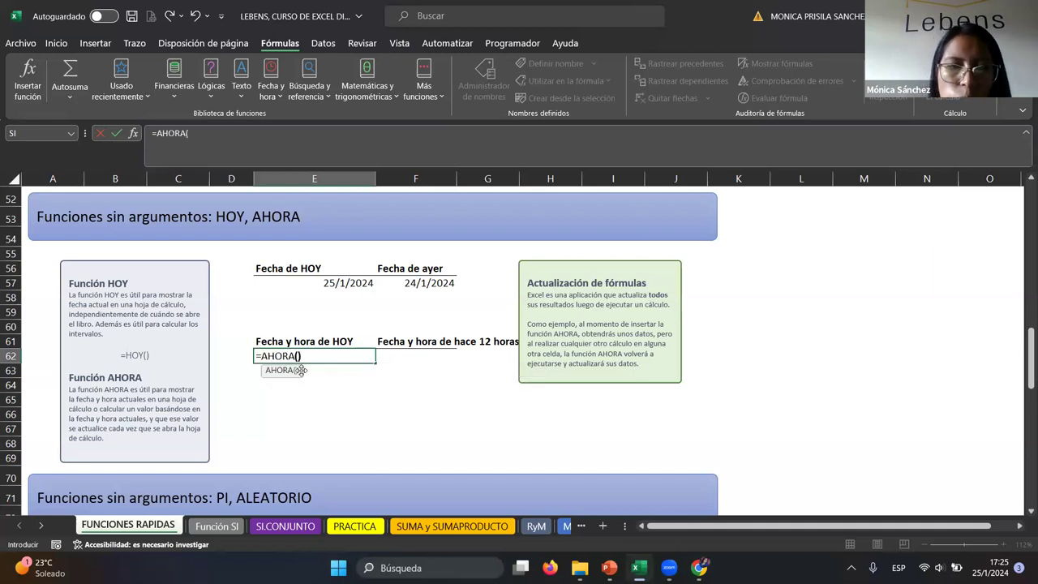
pyautogui.press('Return')
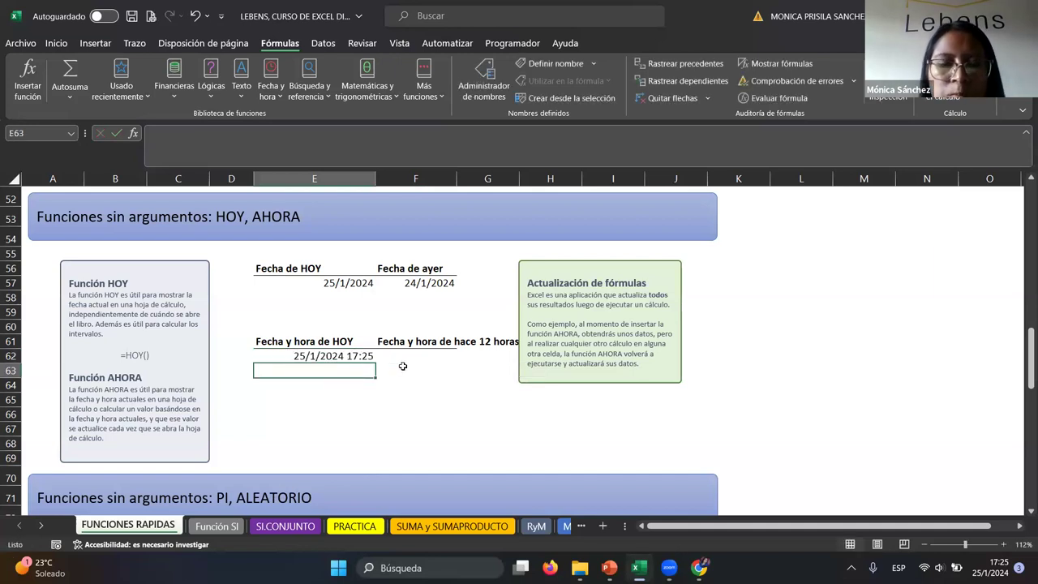
pyautogui.click(411, 357)
pyautogui.click(326, 356)
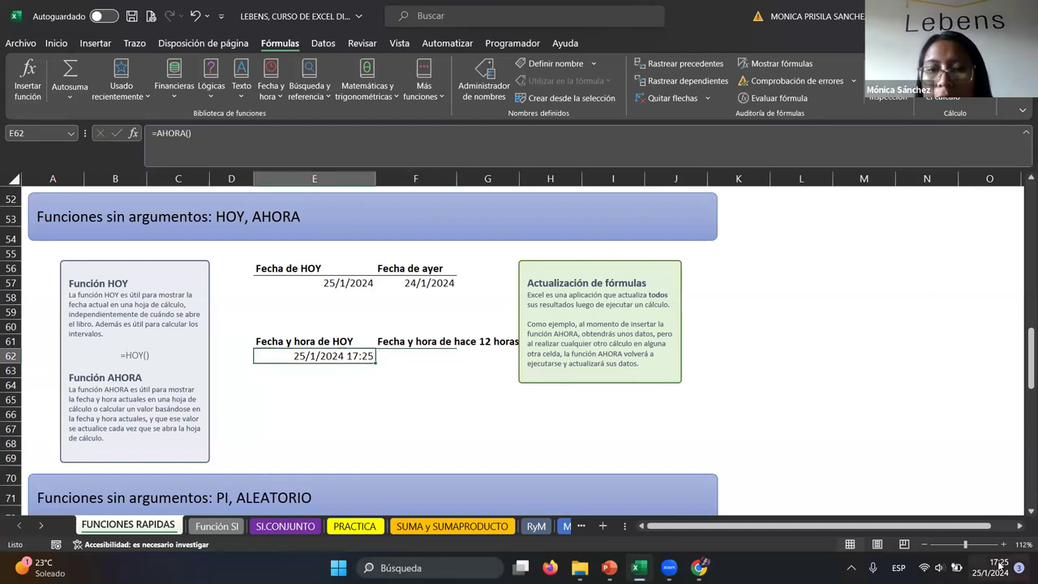
# Step: Try entering =AHORA()-0.5 in F62 for the time 12 hours ago
pyautogui.click(430, 359)
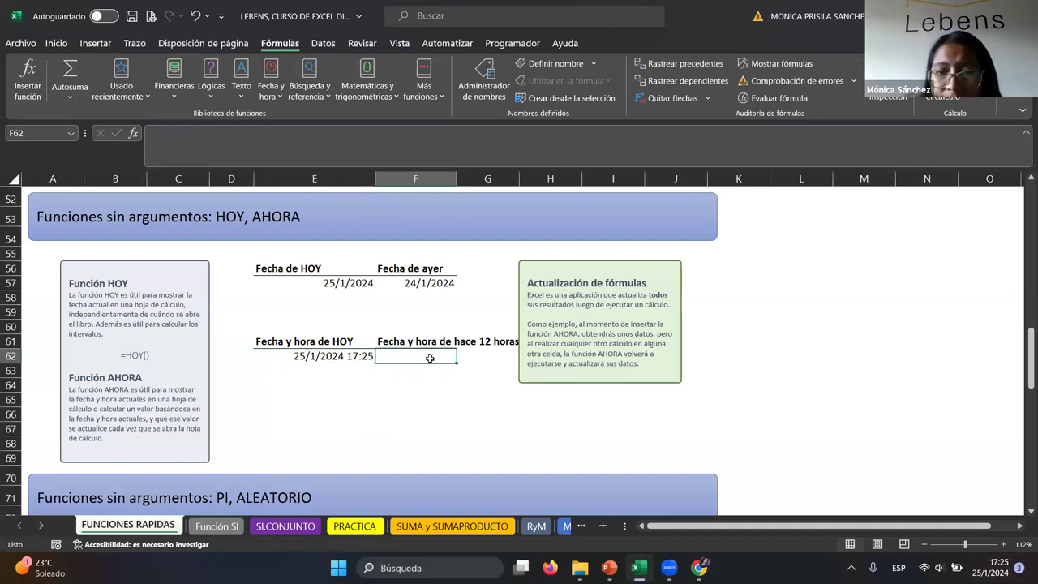
pyautogui.write('=')
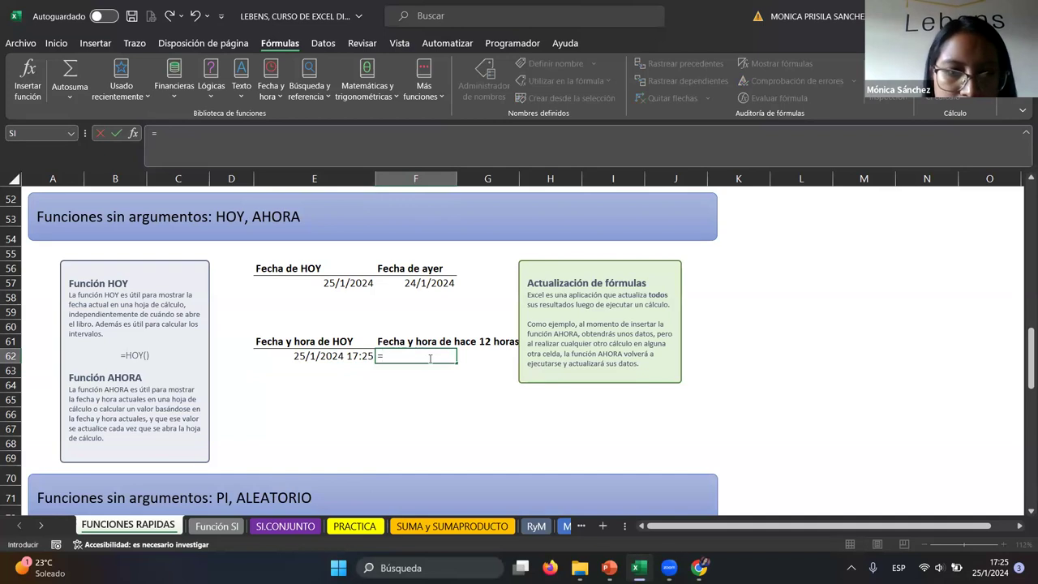
pyautogui.write('ah')
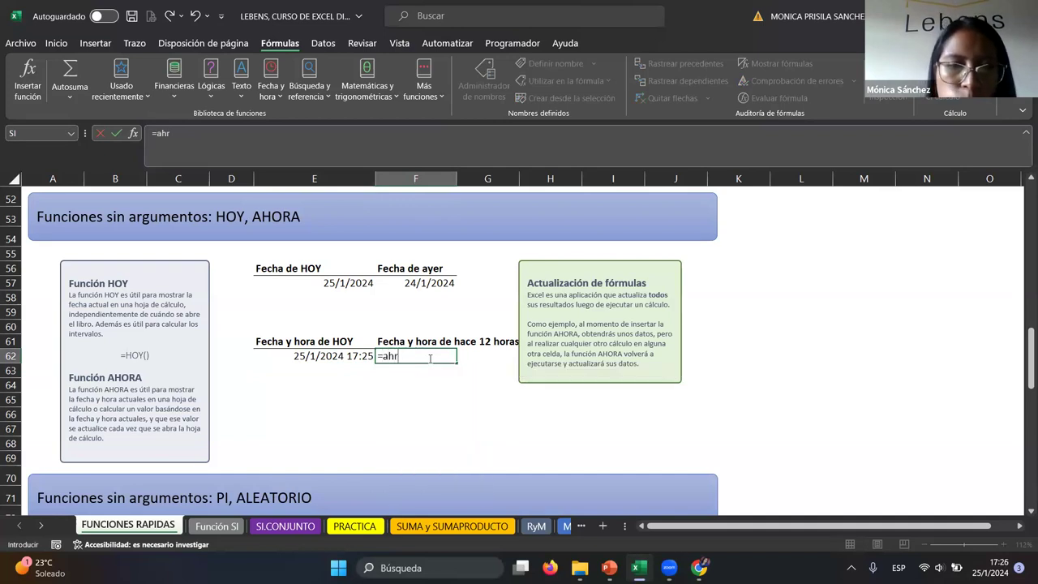
pyautogui.doubleClick(413, 373)
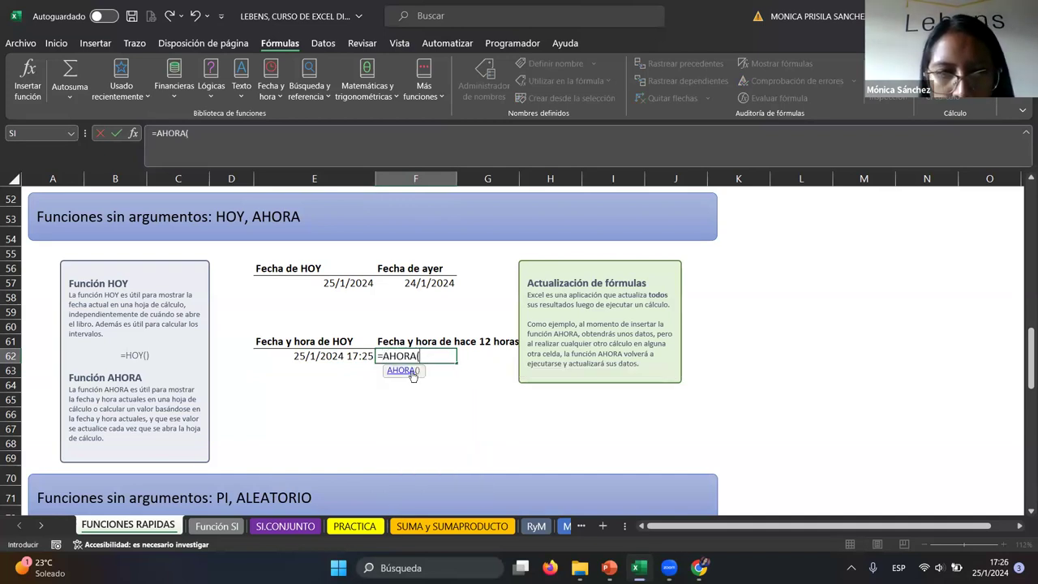
pyautogui.write(')-0.5')
pyautogui.press('Return')
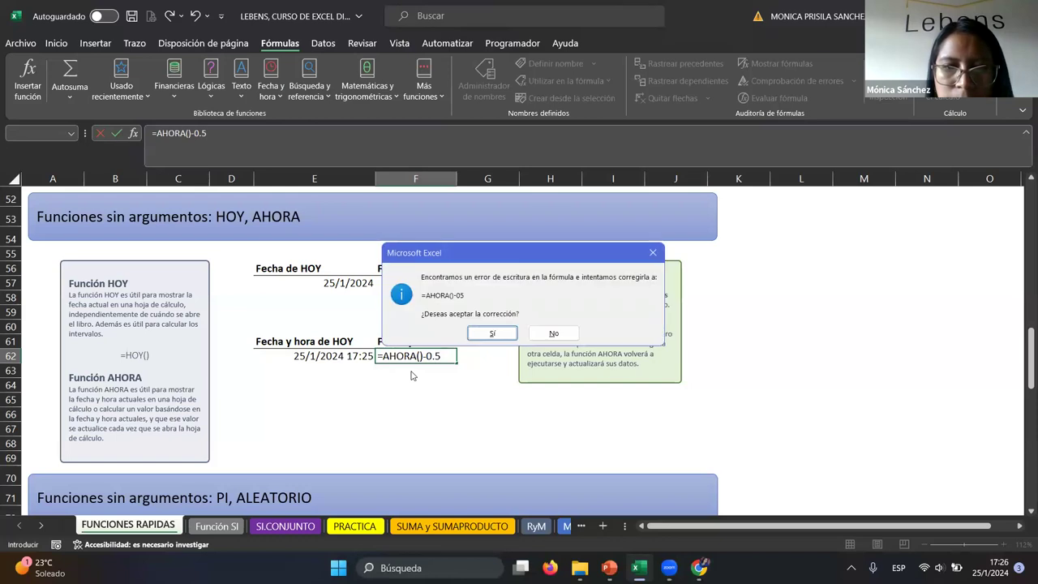
# Step: Decline the correction prompt and change 0.5 to 0,5 so F62 holds =AHORA()-0,5
pyautogui.click(653, 253)
pyautogui.press('Return')
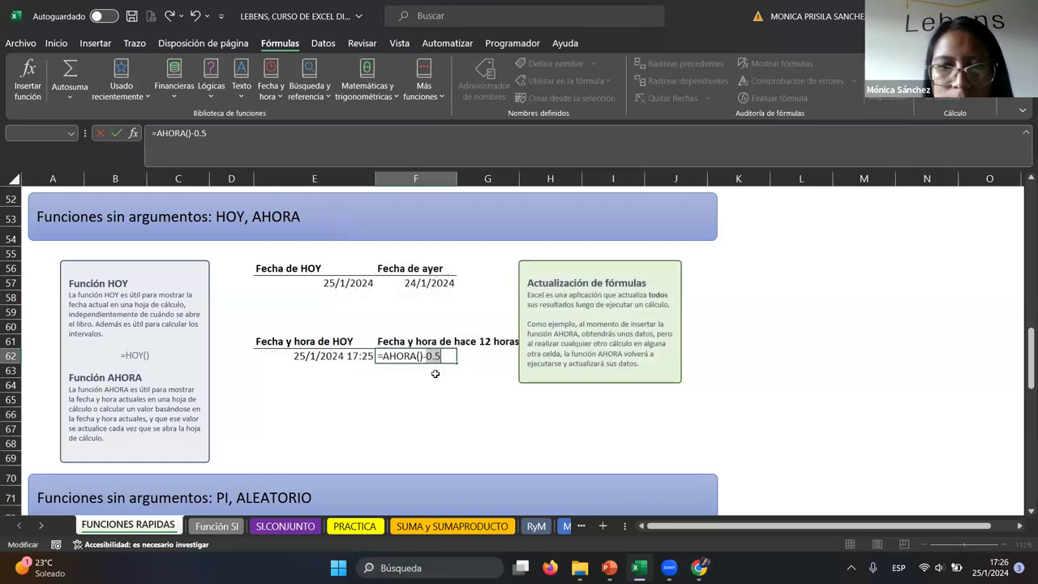
pyautogui.click(433, 356)
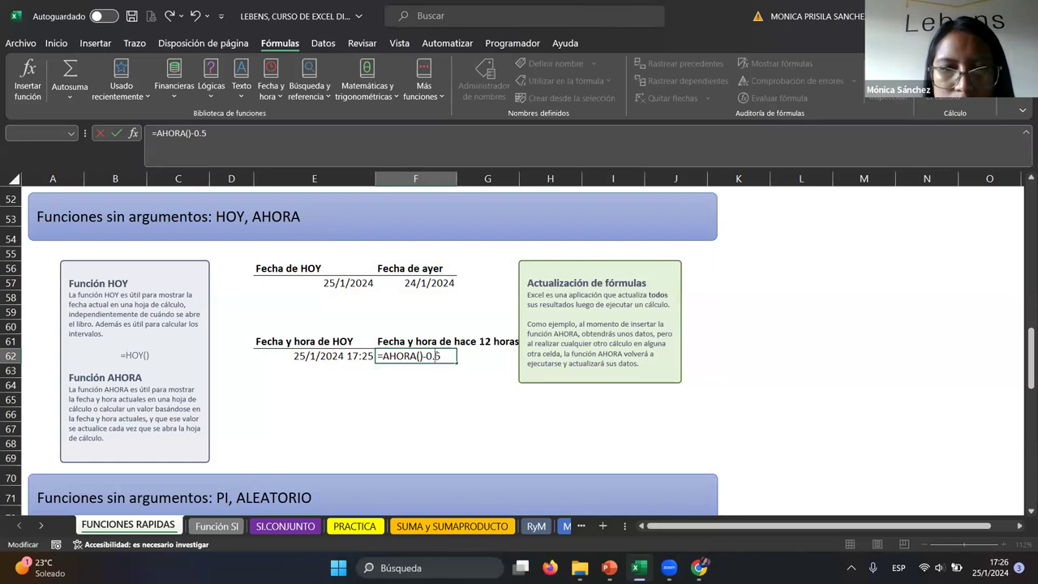
pyautogui.press('BackSpace')
pyautogui.write(',')
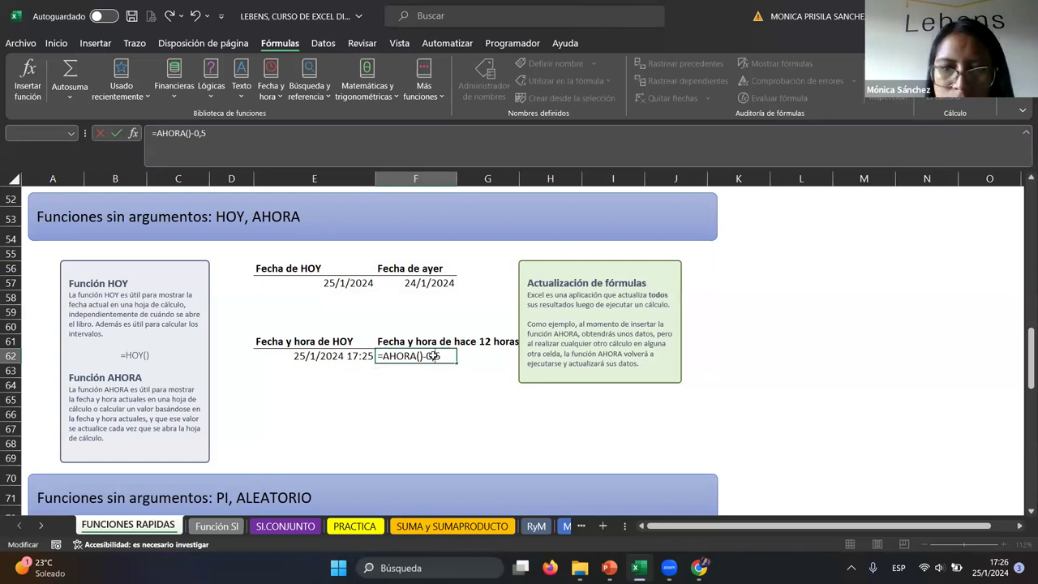
pyautogui.press('Return')
pyautogui.press('Up')
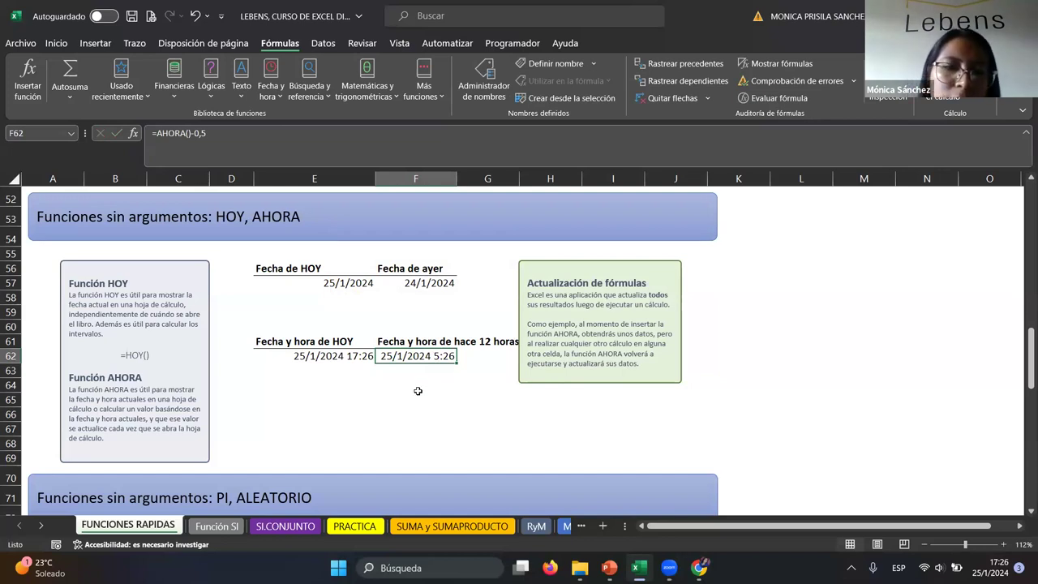
pyautogui.click(396, 370)
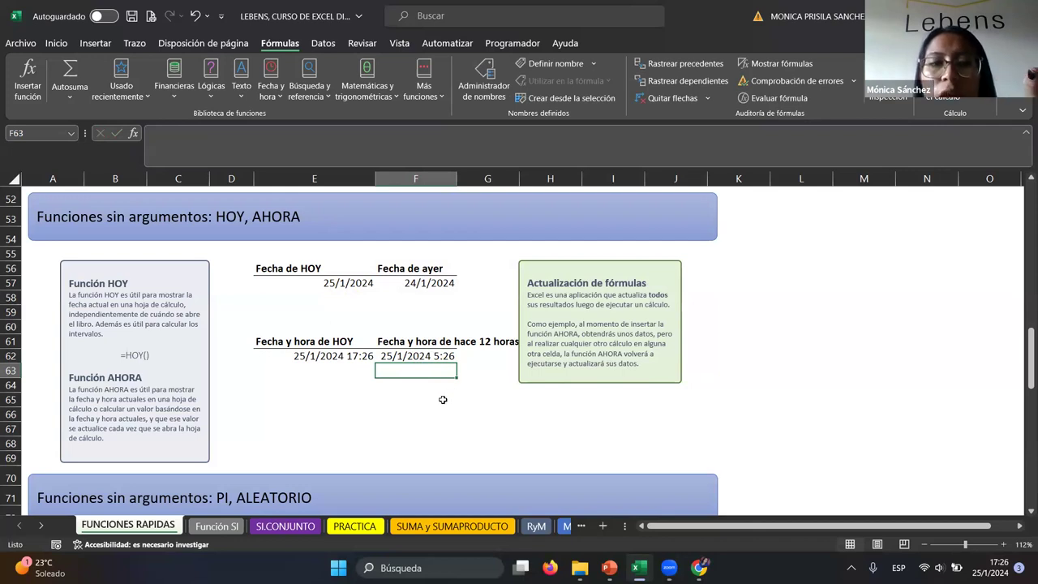
# Step: Enter =PI() in E76 under Función PI, showing 3,141592654
pyautogui.scroll(-2, 443, 400)
pyautogui.scroll(-2, 443, 399)
pyautogui.scroll(-1, 444, 400)
pyautogui.scroll(-2, 444, 397)
pyautogui.scroll(1, 445, 393)
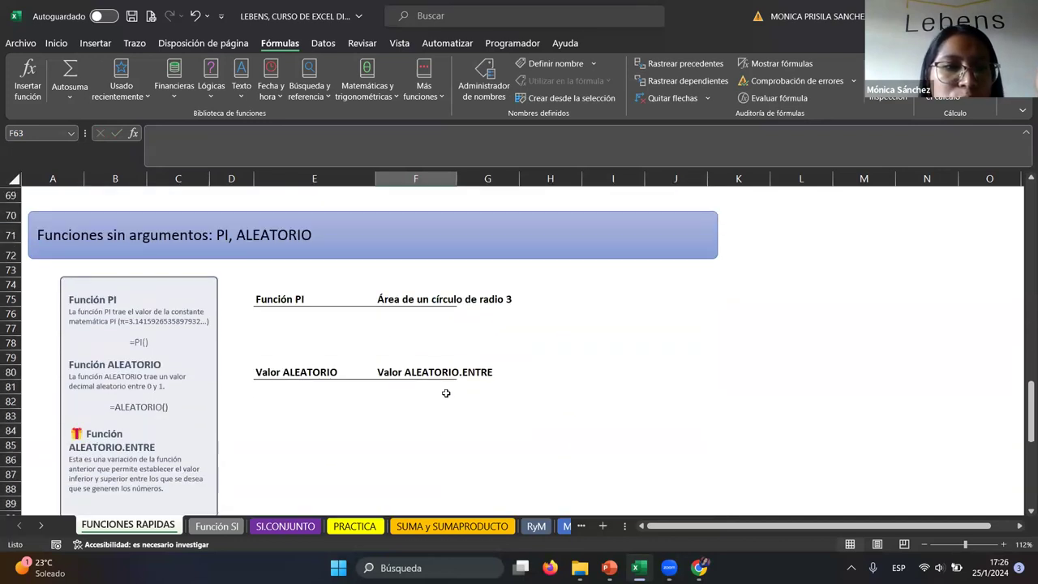
pyautogui.click(276, 312)
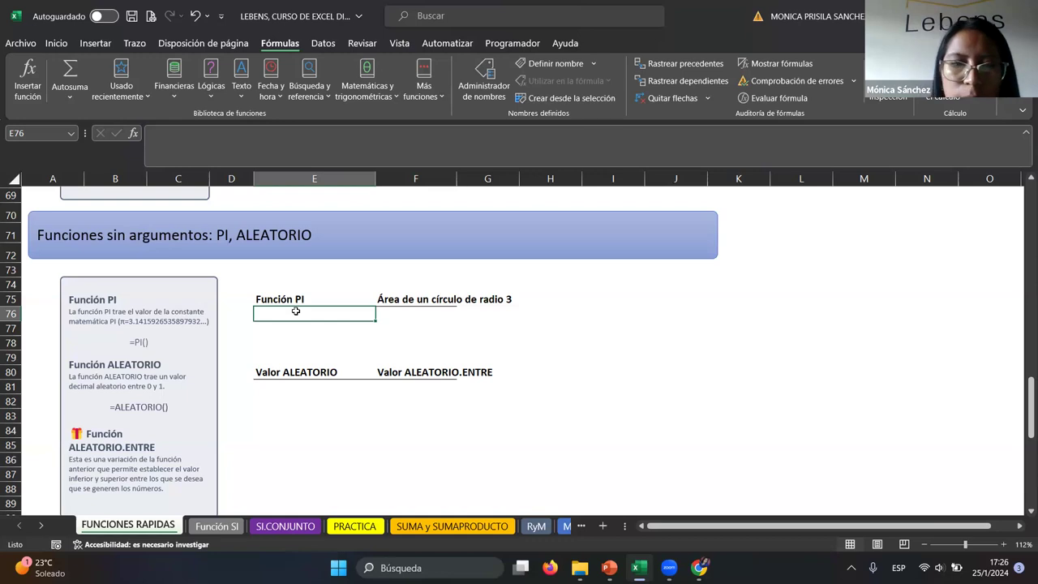
pyautogui.write('=')
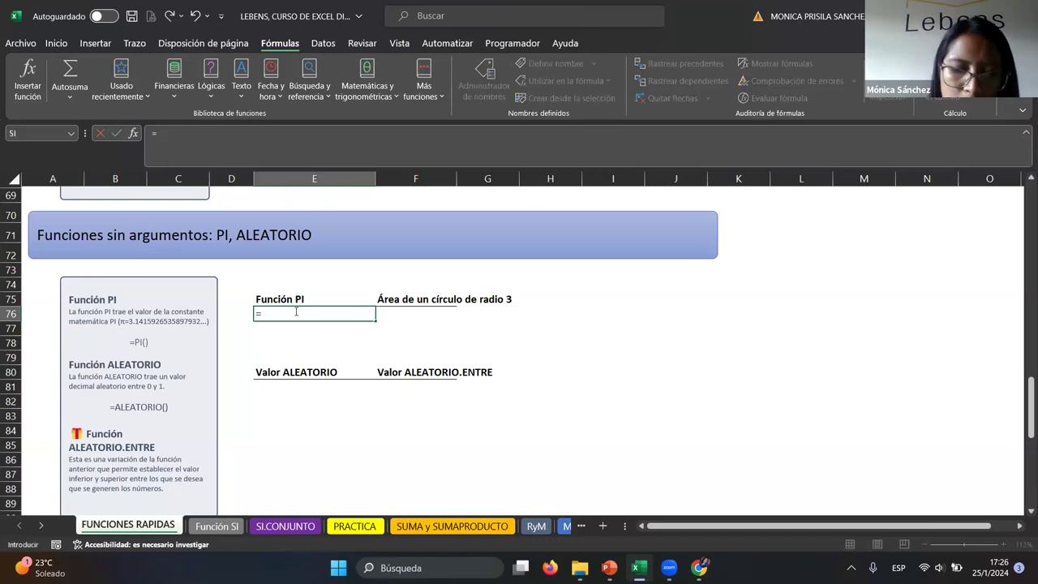
pyautogui.write('pi(')
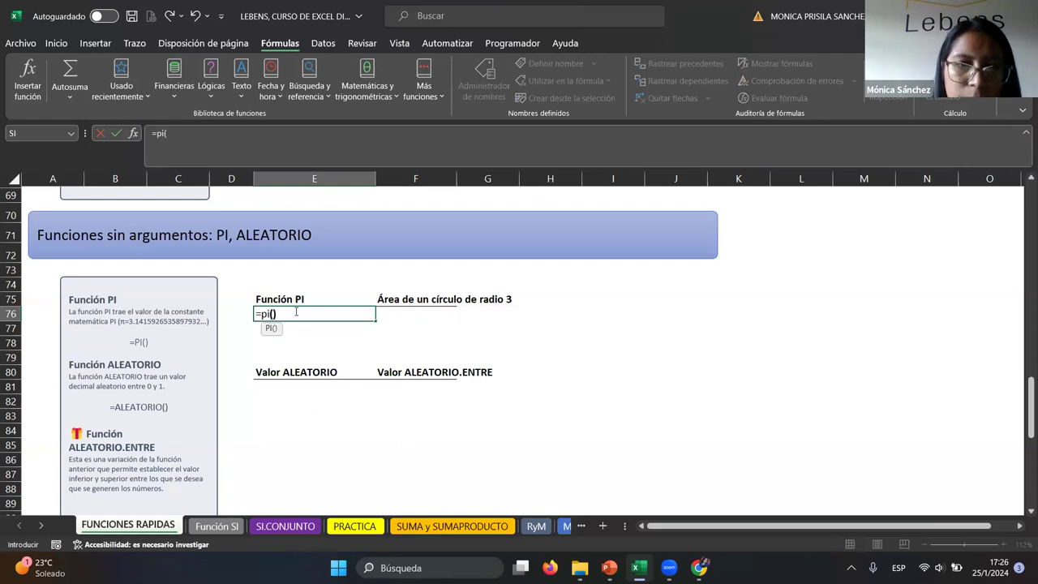
pyautogui.write(')')
pyautogui.press('Return')
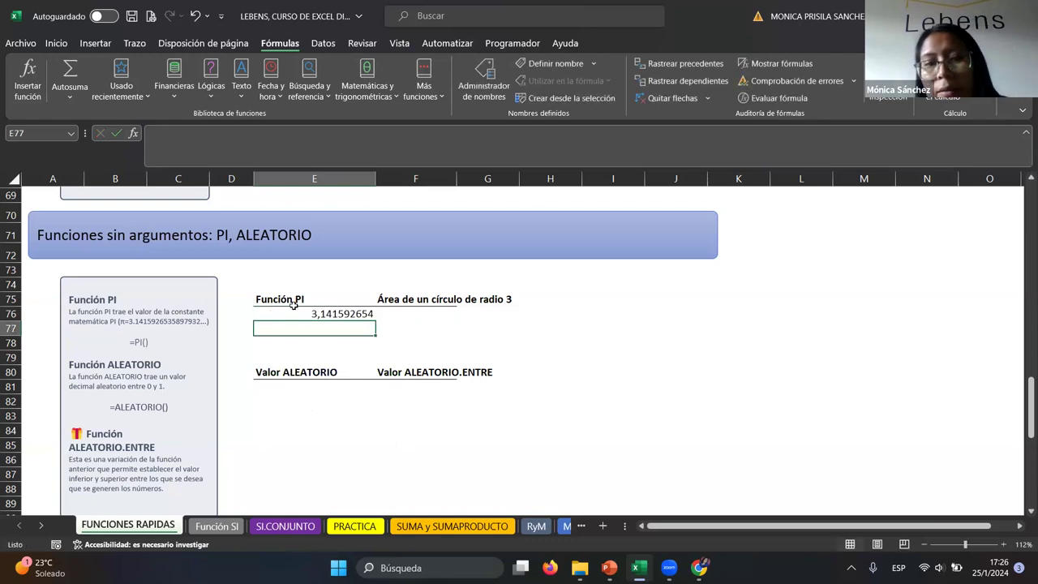
pyautogui.click(296, 312)
pyautogui.click(436, 303)
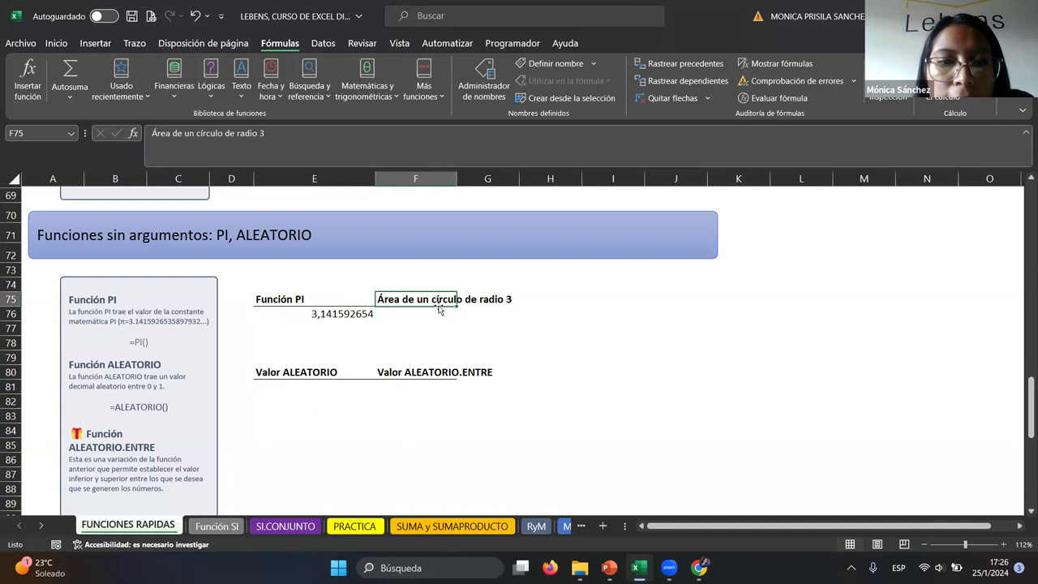
pyautogui.click(433, 312)
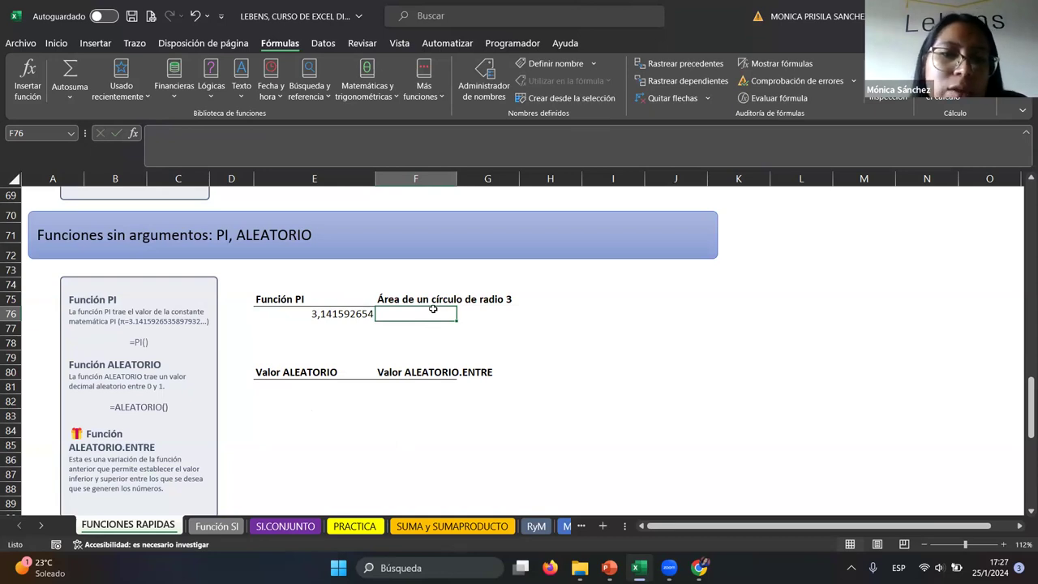
# Step: Enter =PI()*3^2 in F76, giving the radius-3 circle area 28,27433388
pyautogui.write('=')
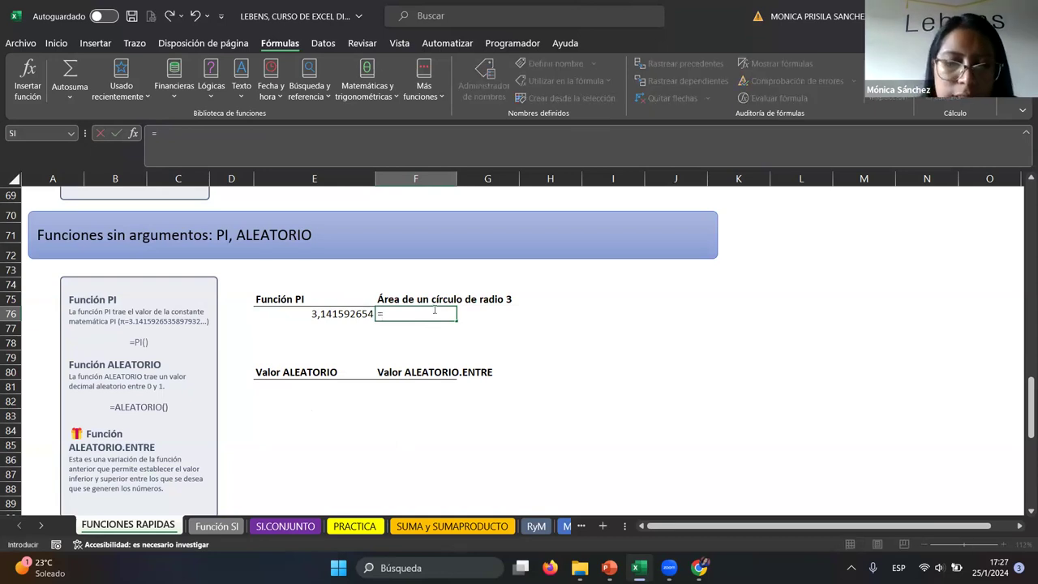
pyautogui.write('pi')
pyautogui.press('BackSpace')
pyautogui.write('i')
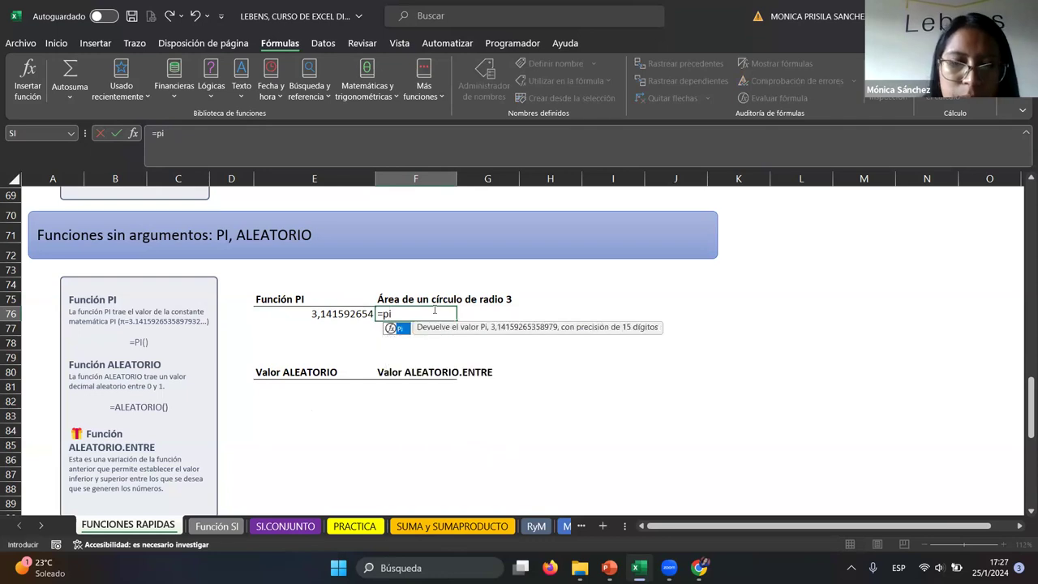
pyautogui.write('()*')
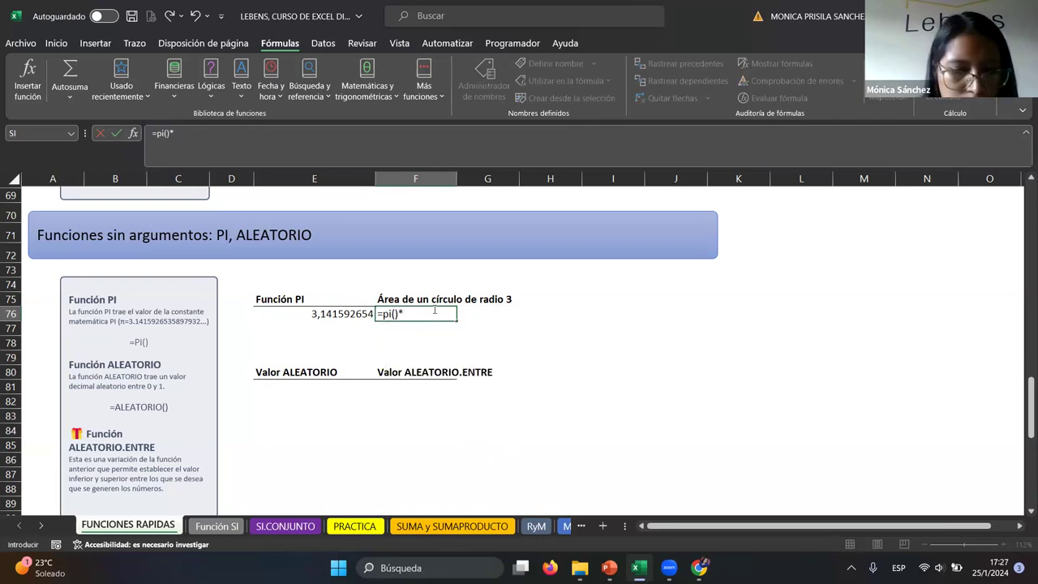
pyautogui.write('3')
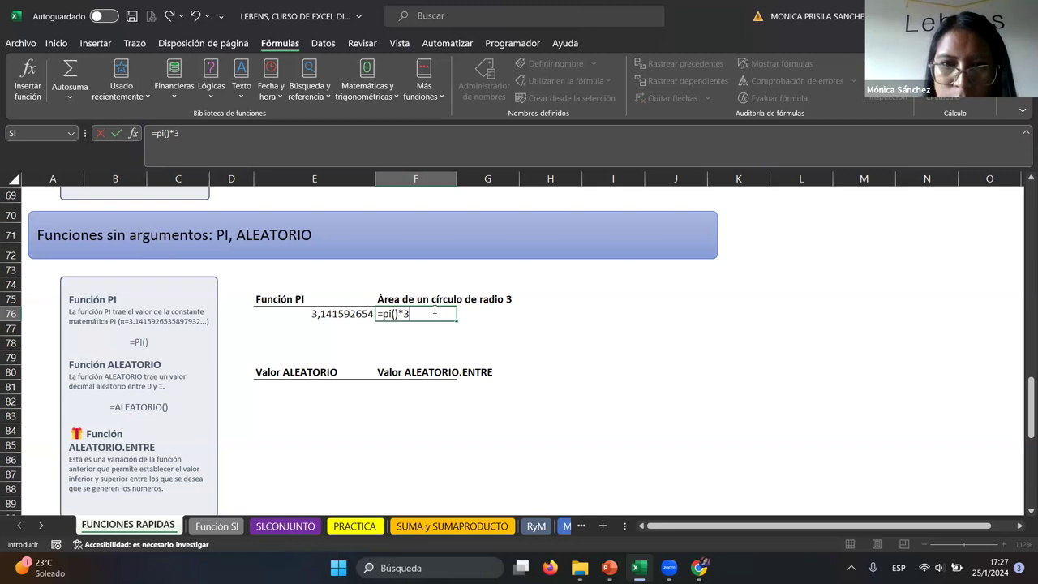
pyautogui.write('^2')
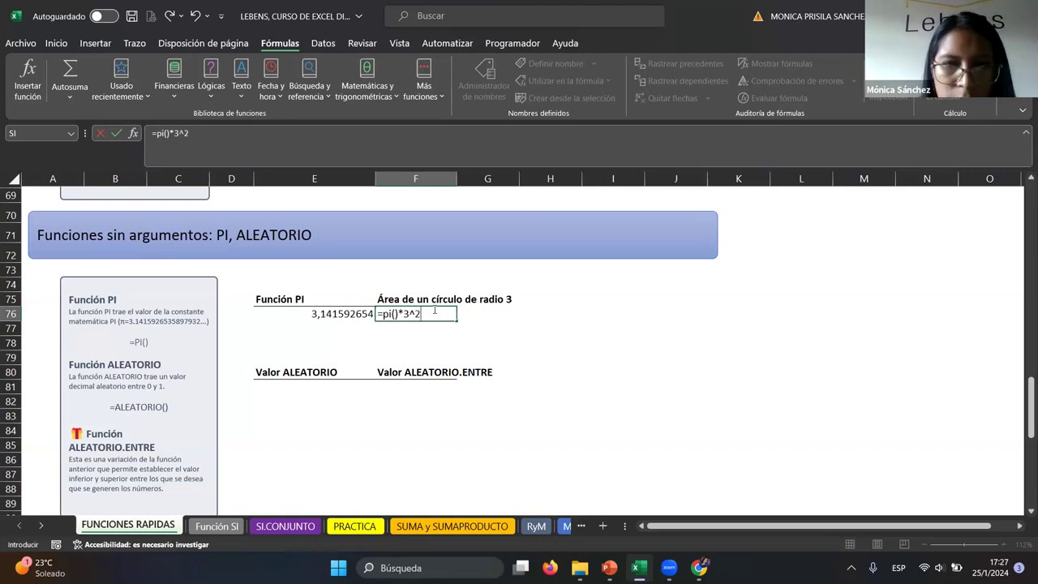
pyautogui.press('Return')
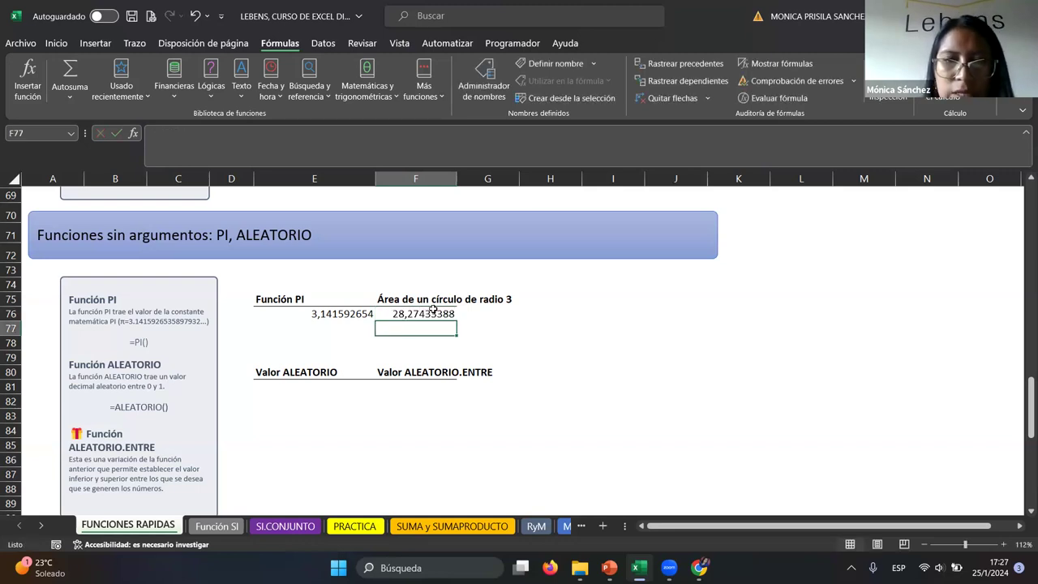
pyautogui.click(305, 386)
# Step: Enter =ALEATORIO() in E81, producing a random value such as 0,202485489
pyautogui.scroll(-1, 386, 332)
pyautogui.scroll(-1, 367, 337)
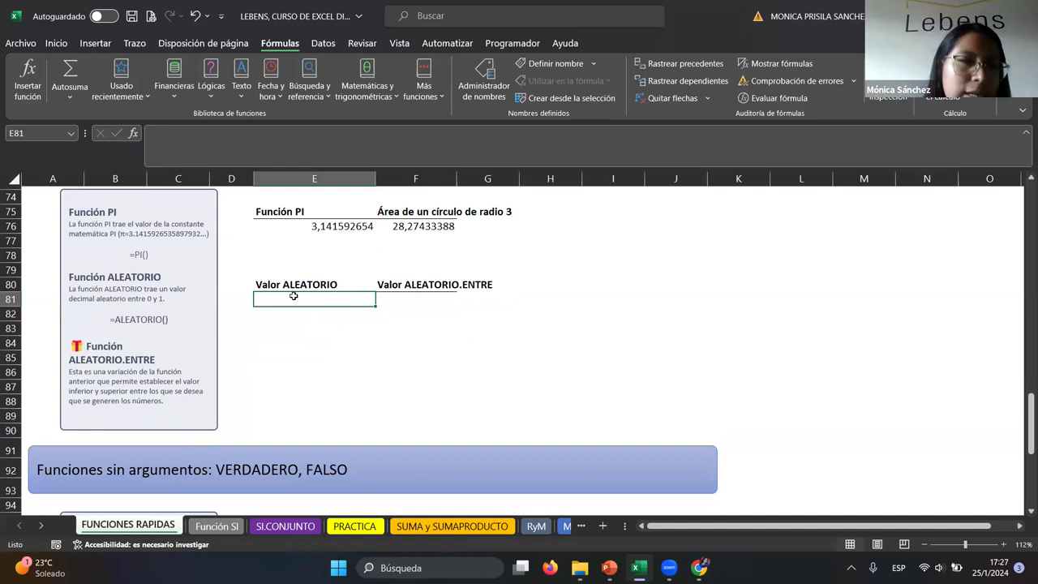
pyautogui.write('=ale')
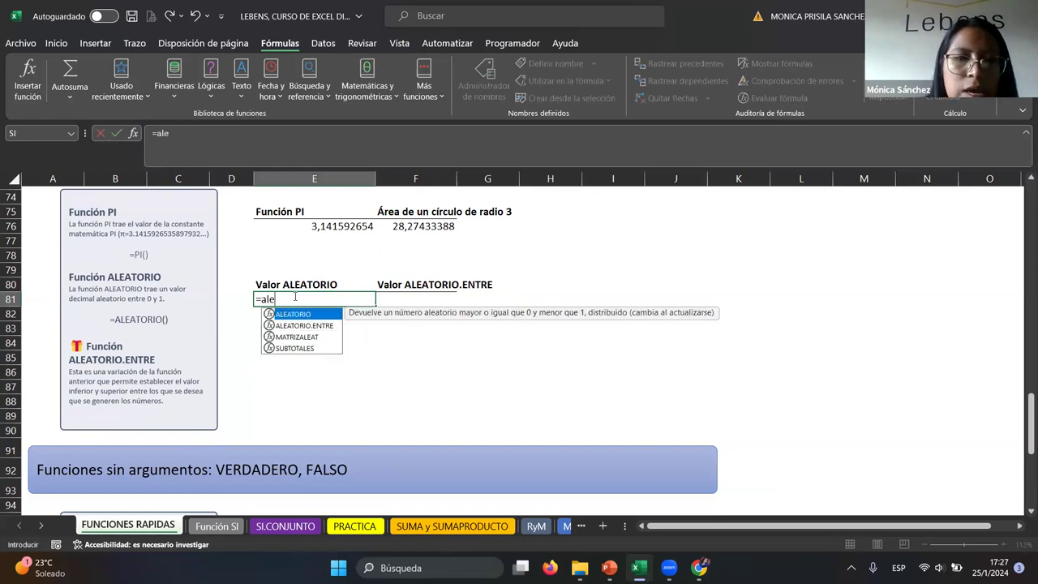
pyautogui.doubleClick(307, 316)
pyautogui.write(')')
pyautogui.press('Return')
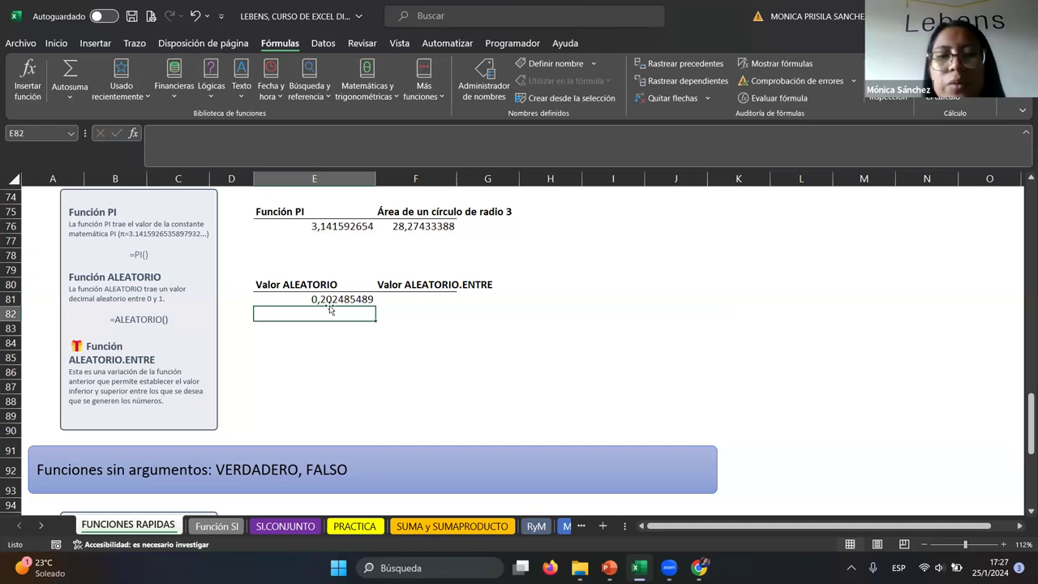
pyautogui.click(407, 297)
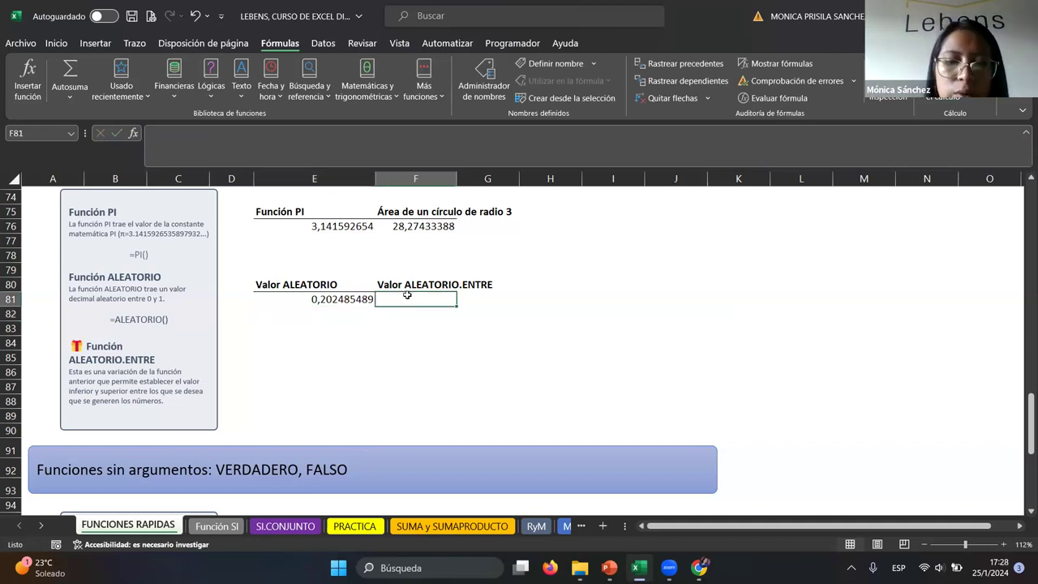
# Step: Enter =ALEATORIO.ENTRE(5;10) in F81 to get a random whole number from 5 to 10
pyautogui.write('=')
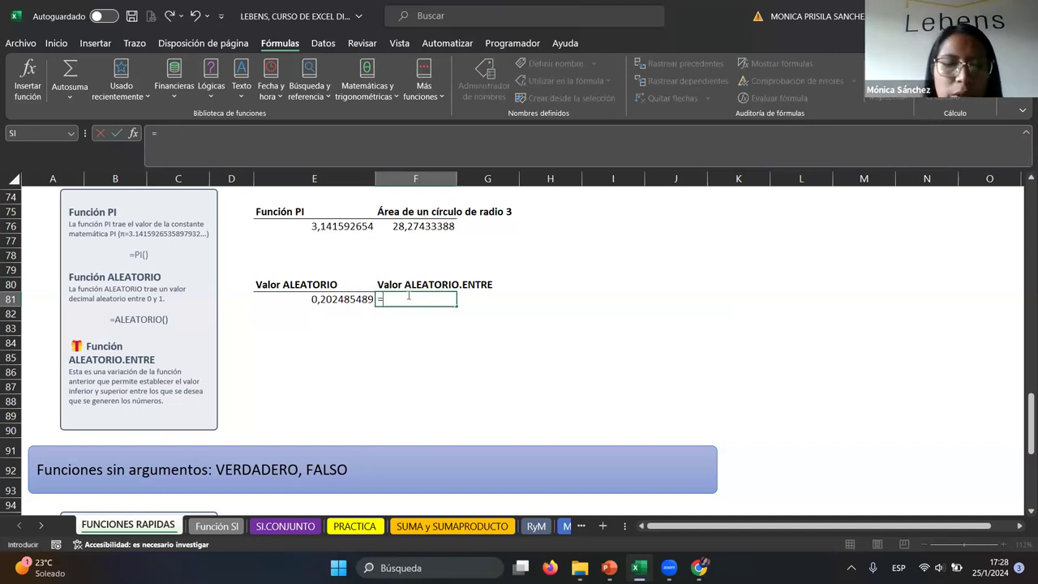
pyautogui.write('al')
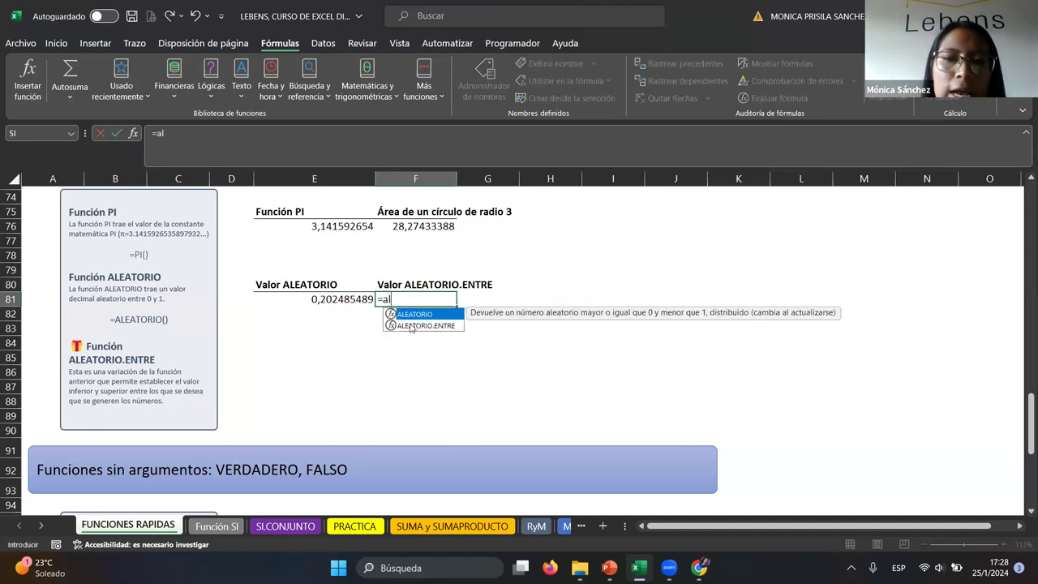
pyautogui.click(412, 326)
pyautogui.doubleClick(413, 326)
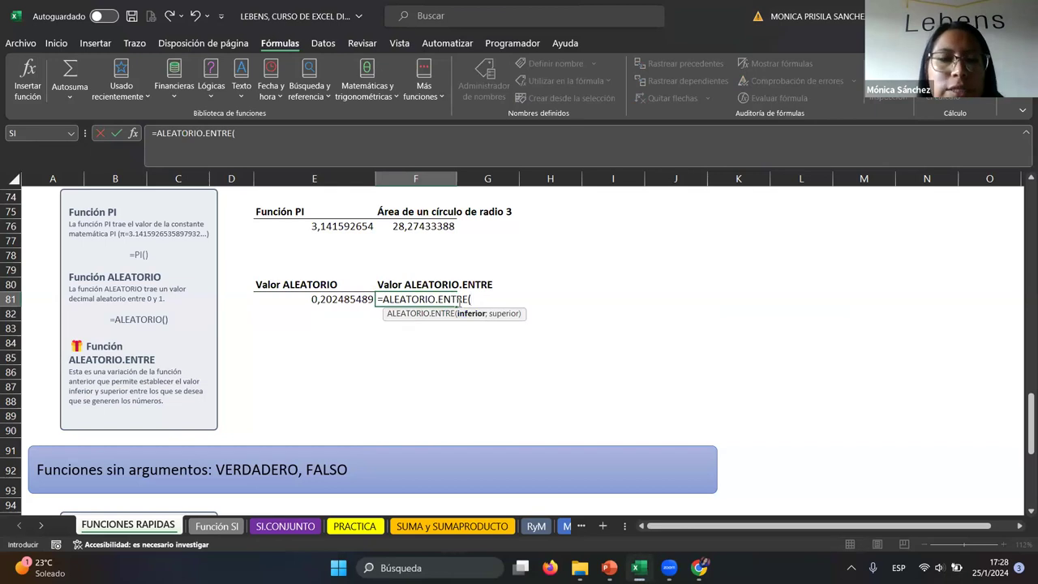
pyautogui.write('5;')
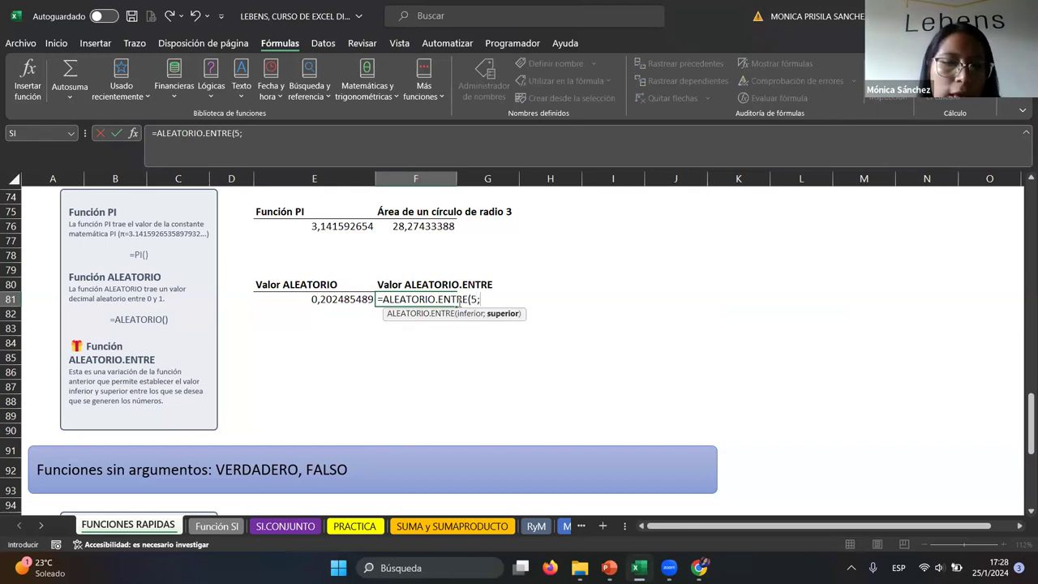
pyautogui.write('10)')
pyautogui.press('Return')
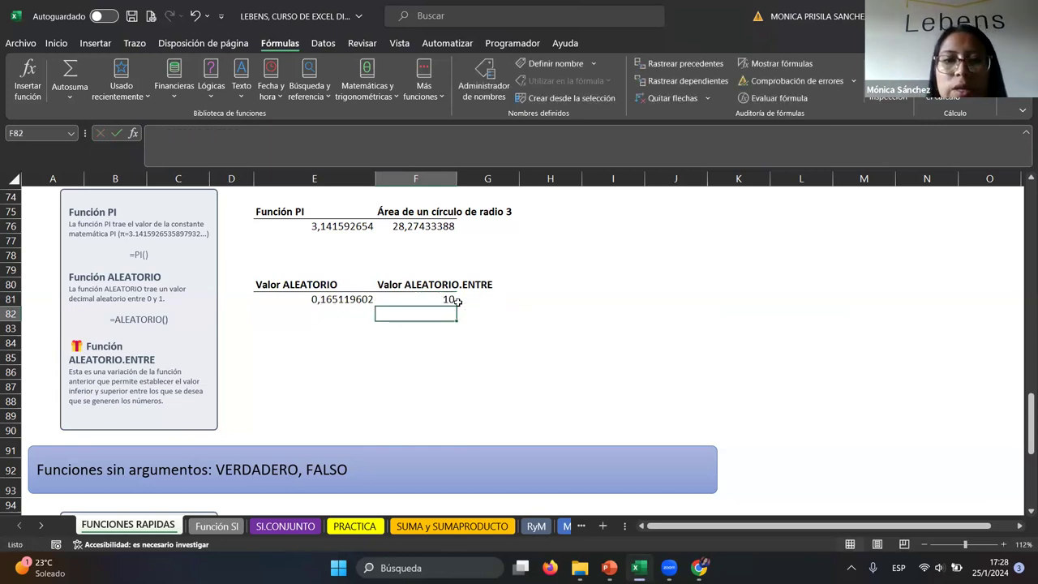
# Step: Recommit the F81 formula a few times to recalculate it, ending at 8
pyautogui.press('Right')
pyautogui.click(440, 301)
pyautogui.doubleClick(439, 300)
pyautogui.press('Return')
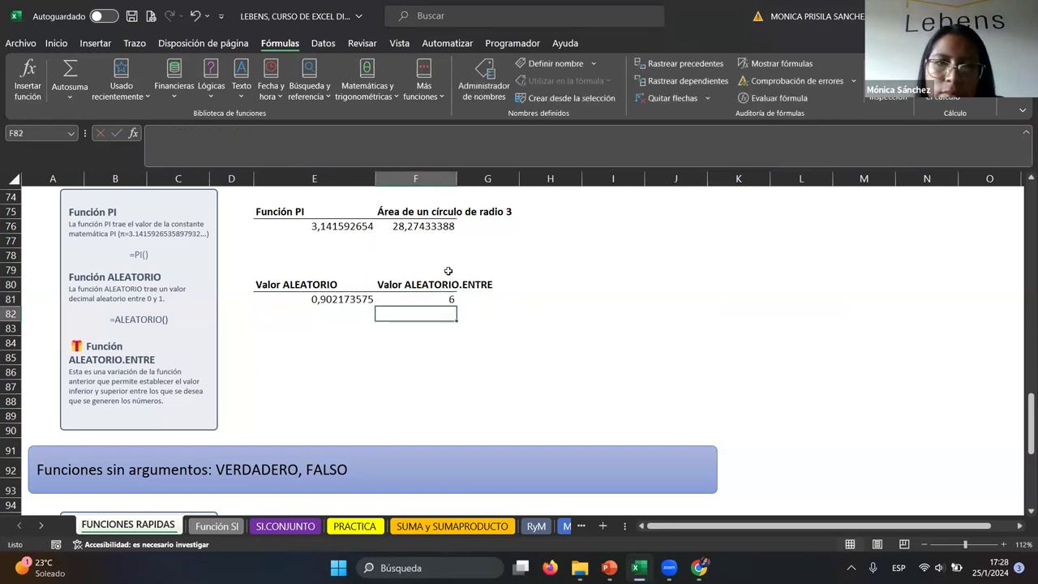
pyautogui.click(429, 299)
pyautogui.click(276, 148)
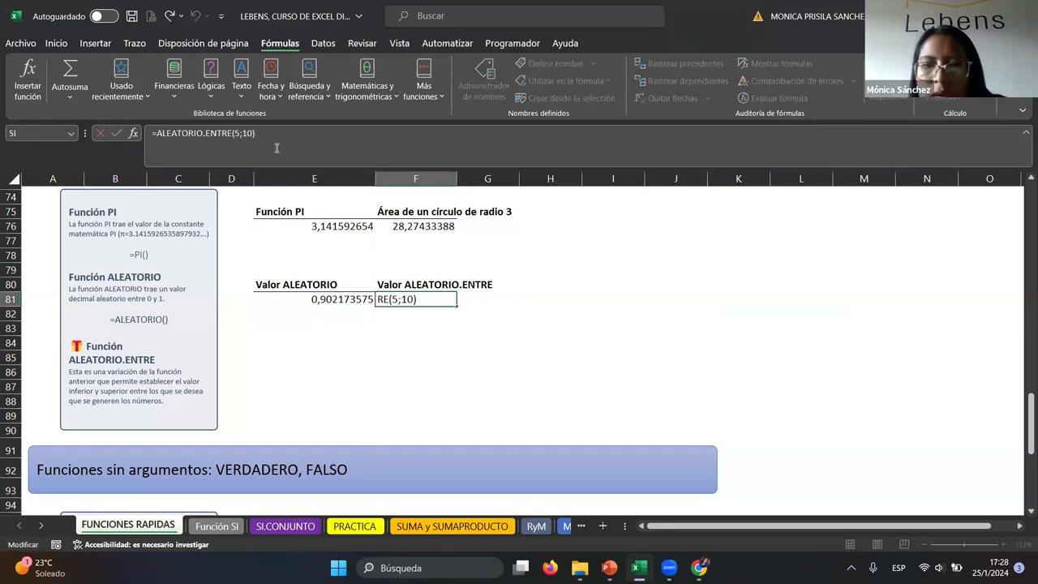
pyautogui.press('Return')
pyautogui.click(496, 344)
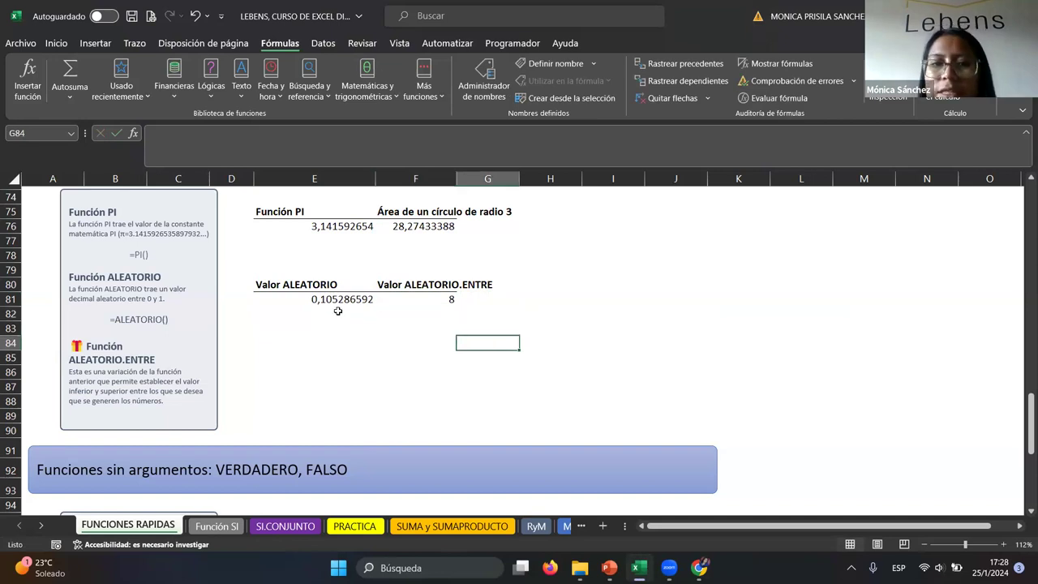
pyautogui.click(417, 333)
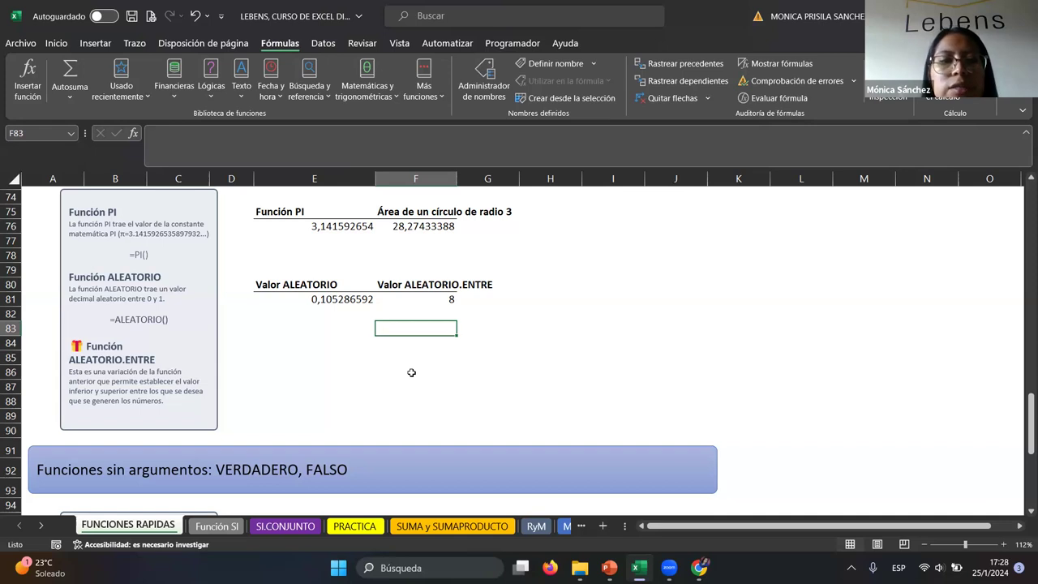
# Step: Enter =VERDADERO in E97 under Función VERDADERO
pyautogui.scroll(-1, 406, 396)
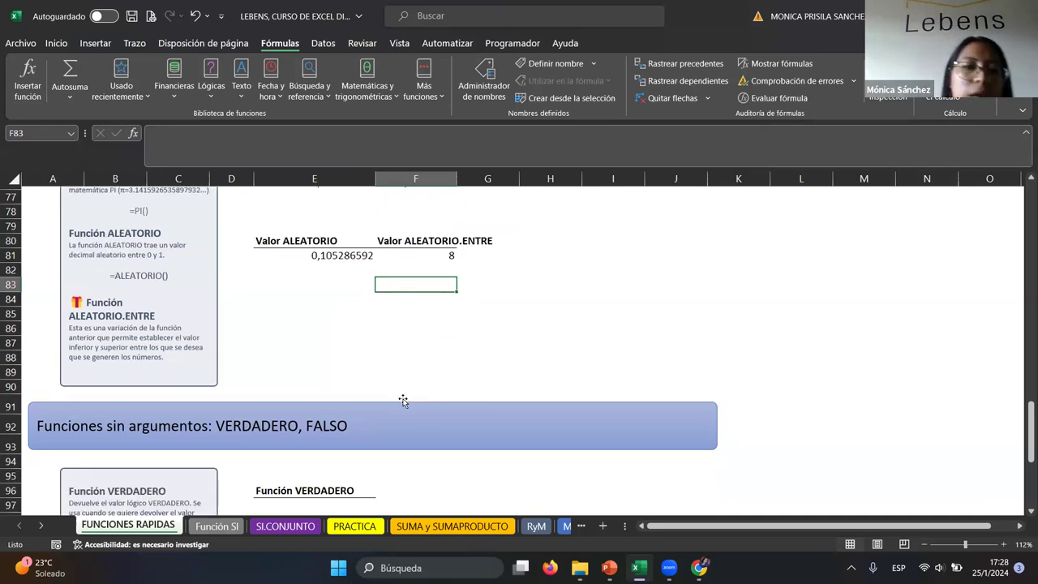
pyautogui.scroll(-3, 415, 398)
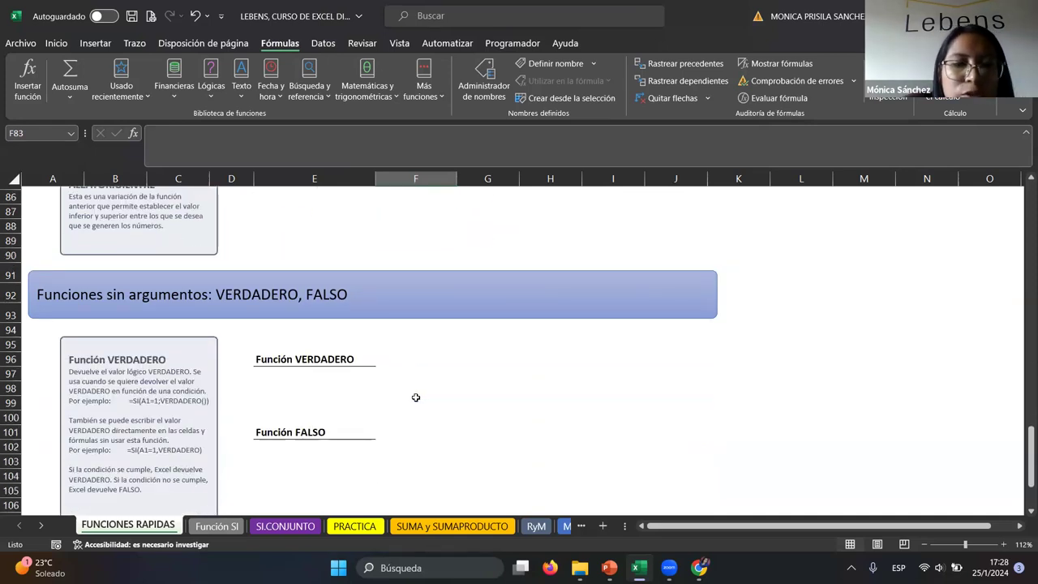
pyautogui.click(353, 378)
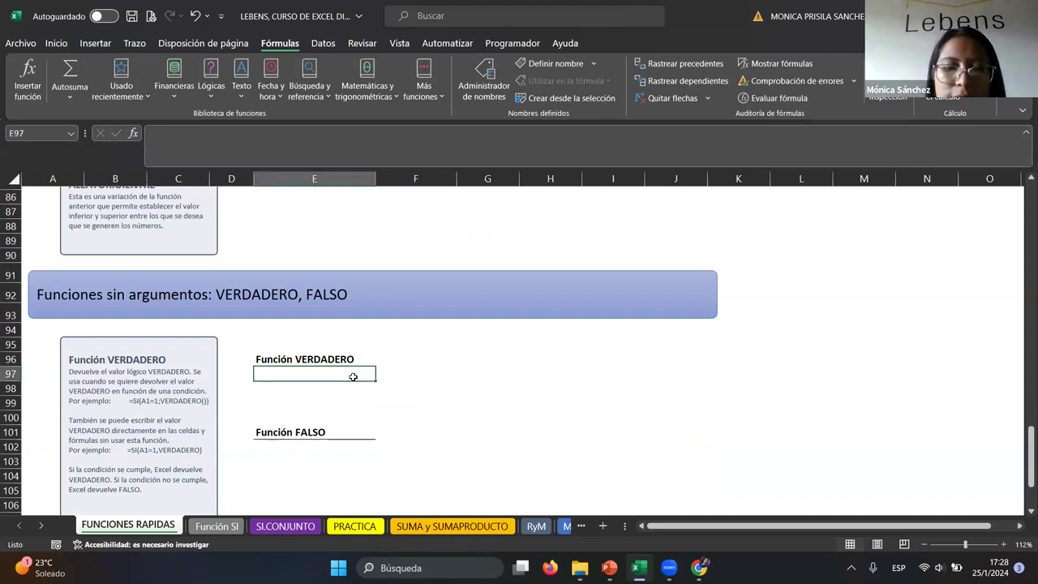
pyautogui.write('=ver')
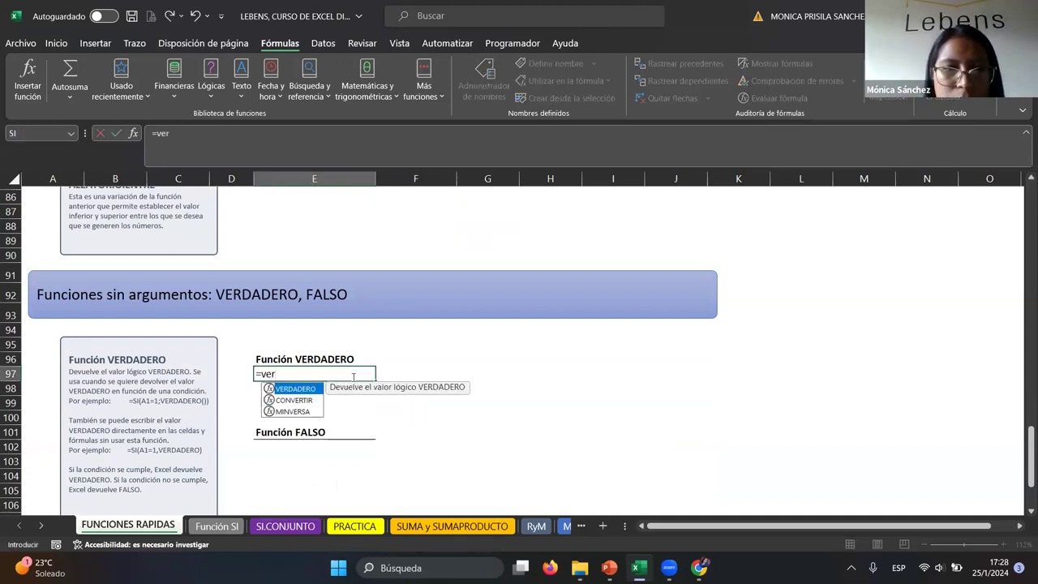
pyautogui.doubleClick(293, 389)
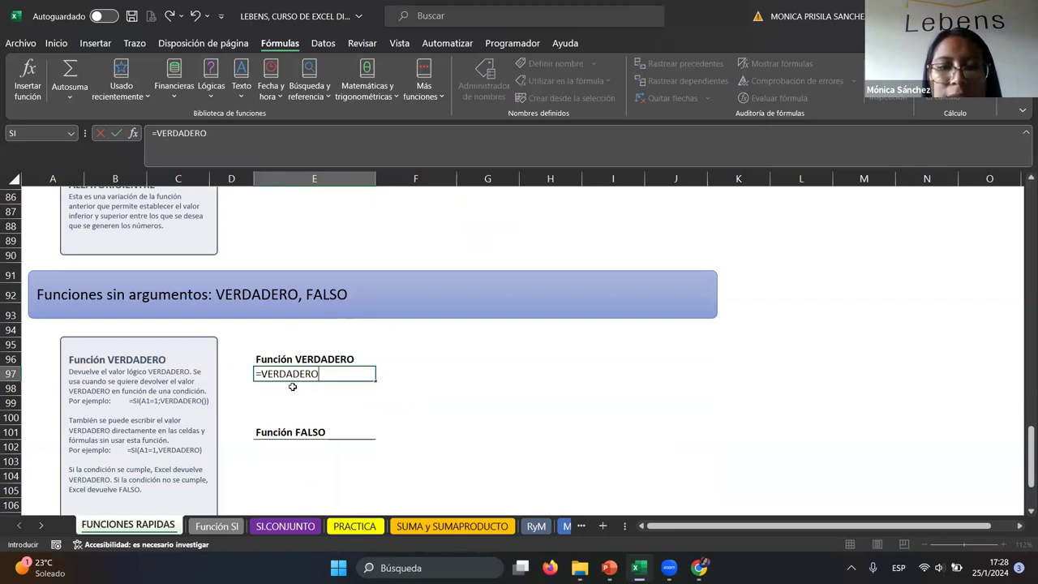
pyautogui.press('Return')
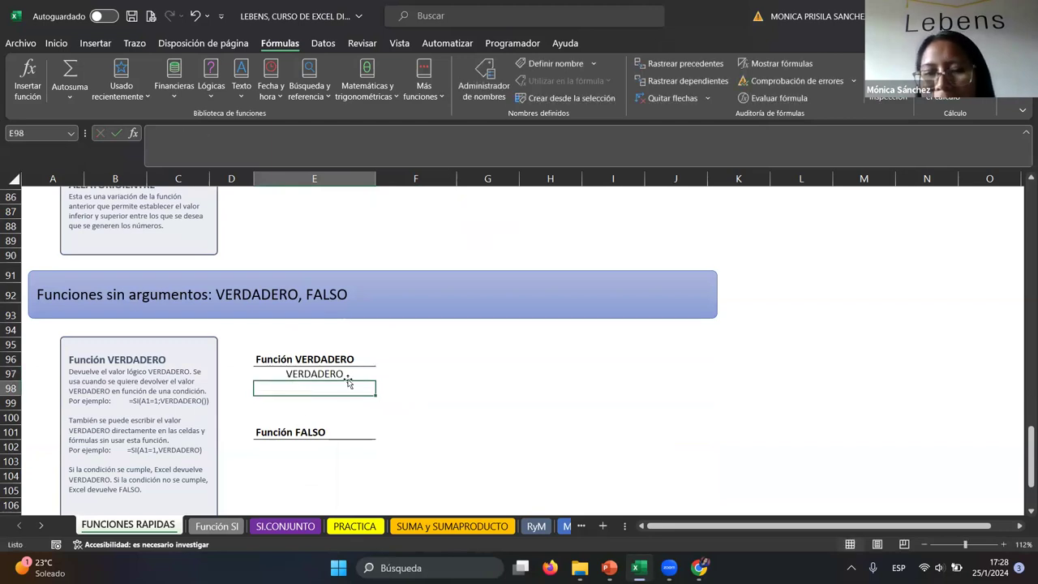
# Step: Enter =FALSO in E102 under Función FALSO, then check E97's formula
pyautogui.click(307, 447)
pyautogui.write('=')
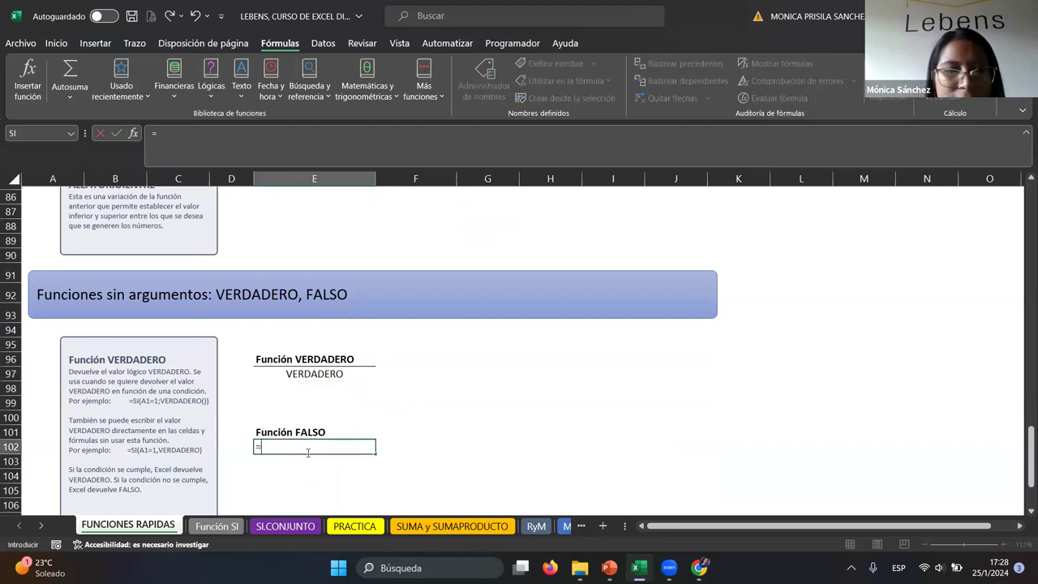
pyautogui.write('fals')
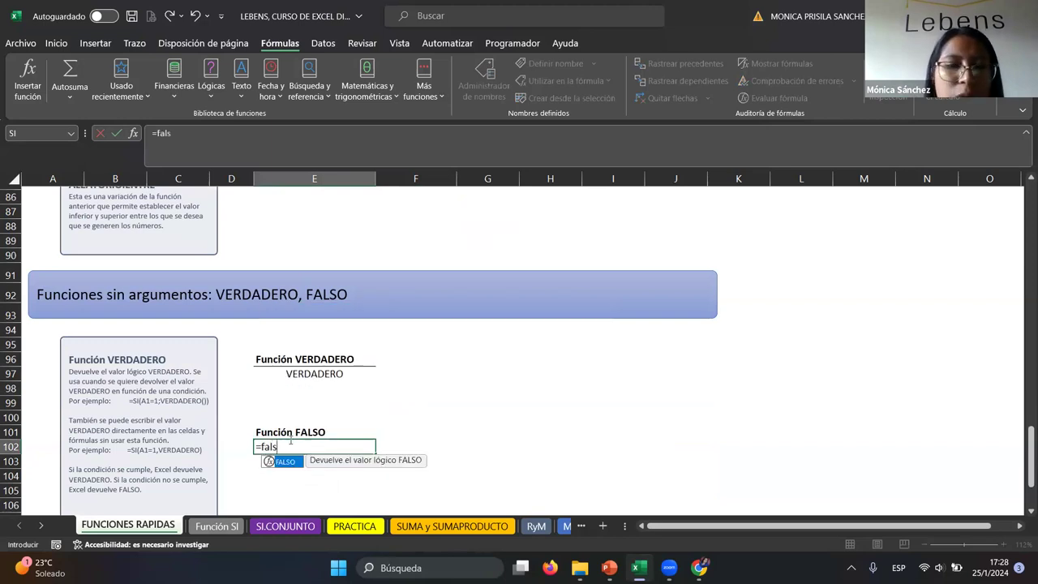
pyautogui.doubleClick(285, 461)
pyautogui.press('Return')
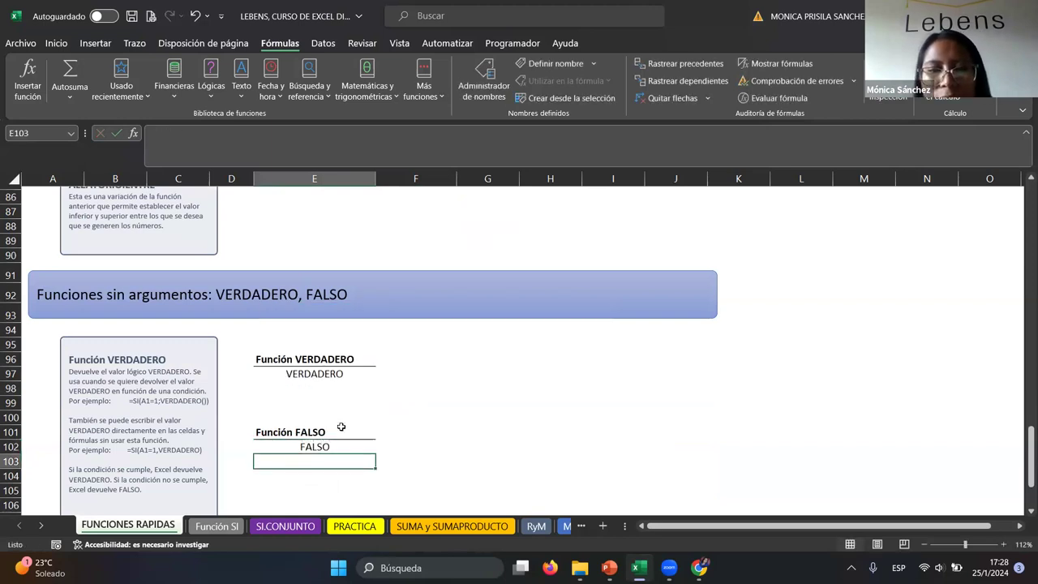
pyautogui.click(312, 375)
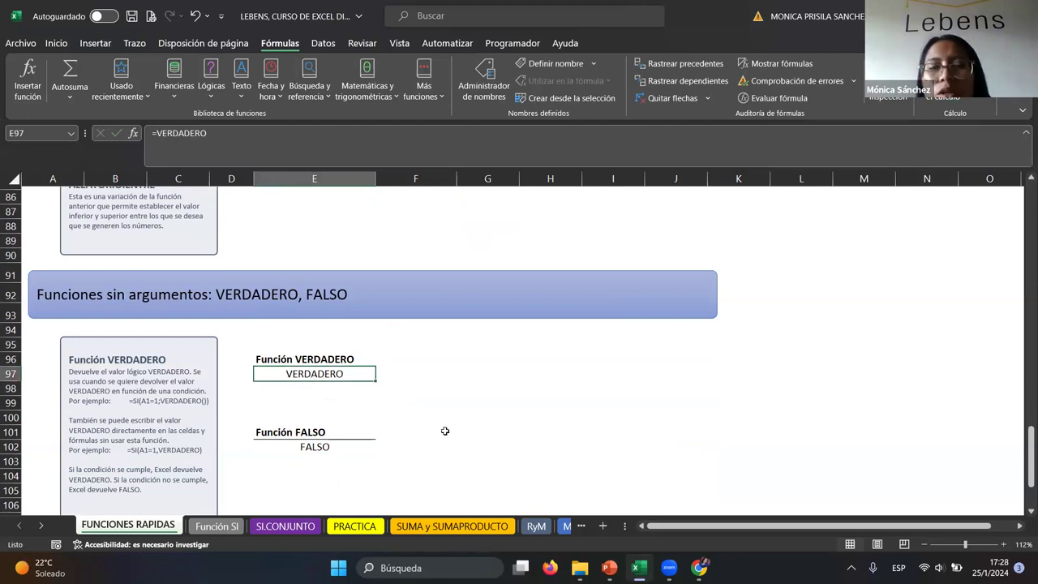
pyautogui.scroll(-3, 425, 397)
pyautogui.scroll(-2, 419, 405)
pyautogui.scroll(5, 426, 412)
pyautogui.scroll(7, 422, 430)
pyautogui.scroll(5, 391, 459)
pyautogui.scroll(4, 386, 458)
pyautogui.scroll(10, 374, 458)
pyautogui.scroll(2, 374, 458)
pyautogui.click(227, 525)
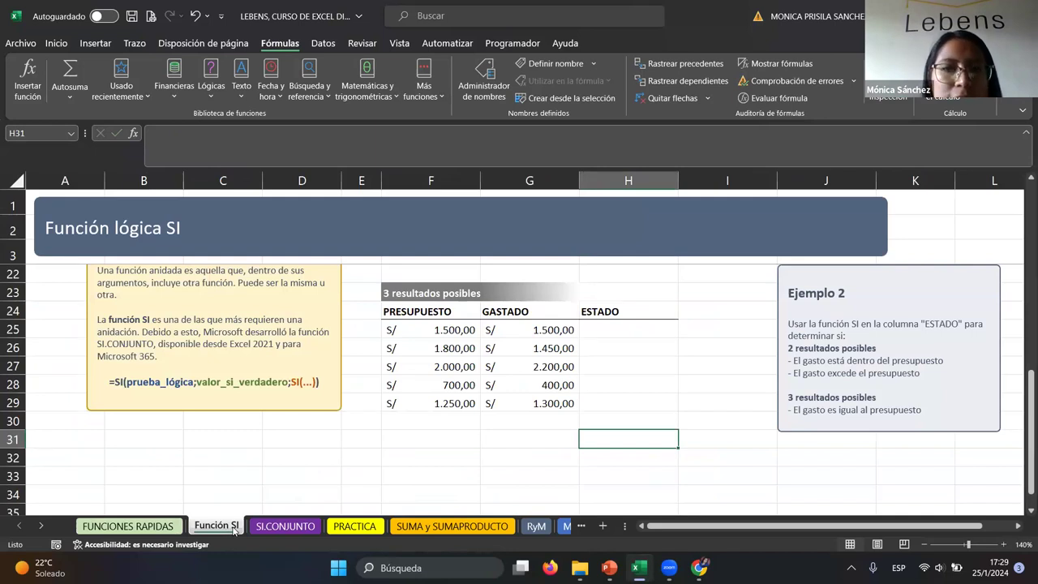
pyautogui.click(166, 524)
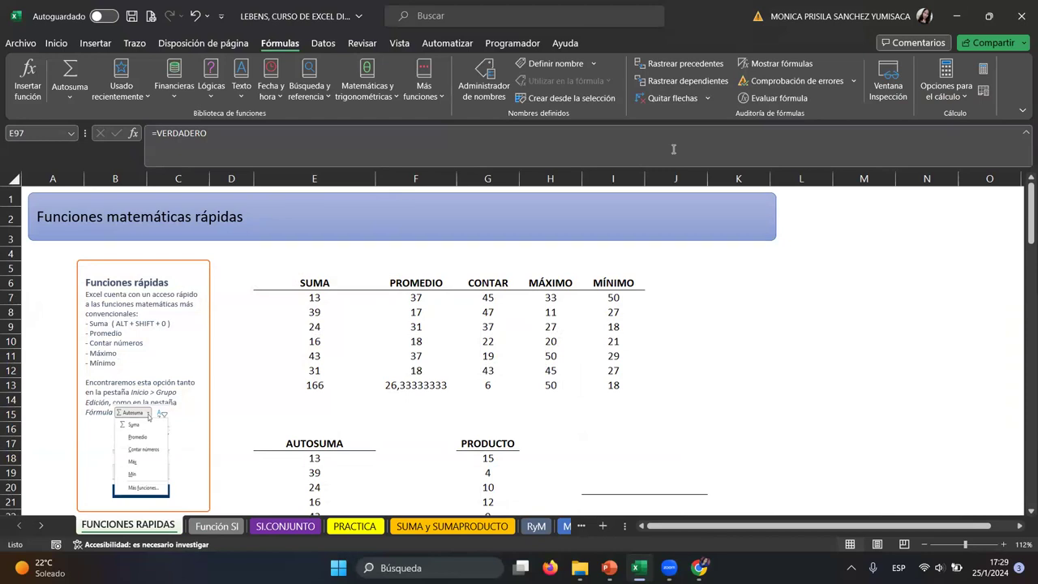
pyautogui.scroll(-4, 379, 412)
pyautogui.scroll(-4, 381, 409)
pyautogui.scroll(-9, 381, 410)
pyautogui.scroll(-10, 381, 409)
pyautogui.scroll(2, 397, 397)
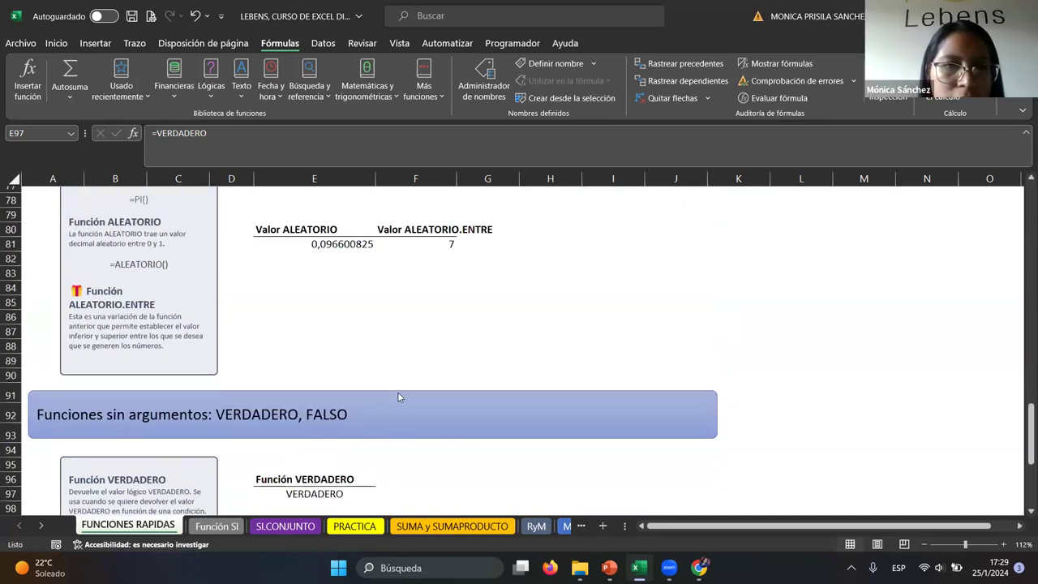
pyautogui.scroll(1, 397, 397)
# Step: Check the ALEATORIO formula in E81 and the ALEATORIO.ENTRE formula in F81
pyautogui.click(412, 287)
pyautogui.click(305, 292)
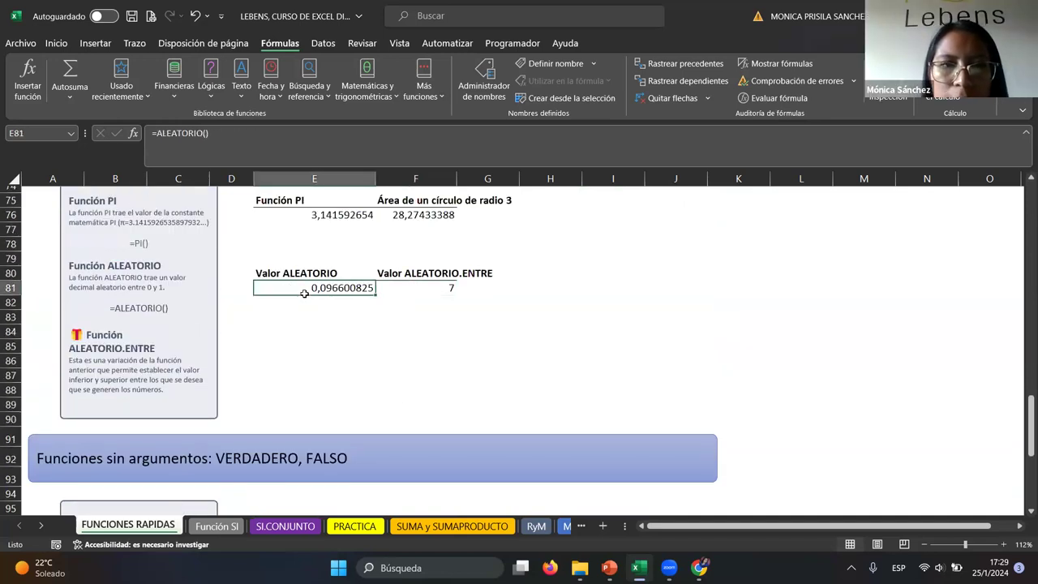
pyautogui.click(446, 287)
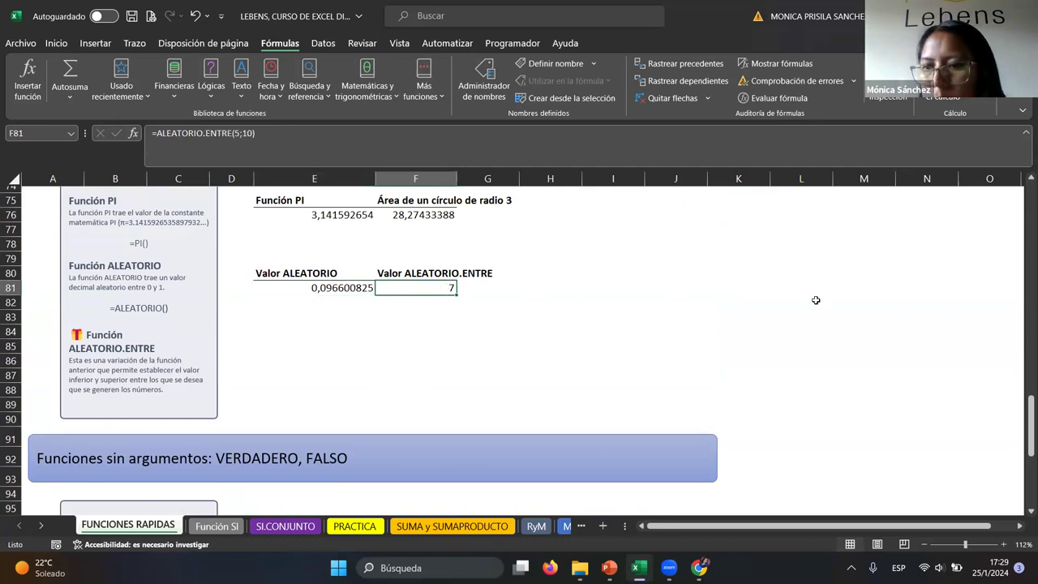
pyautogui.scroll(1, 567, 341)
# Step: Re-enter =ALEATORIO() in E81, now returning 0,114493812
pyautogui.click(324, 332)
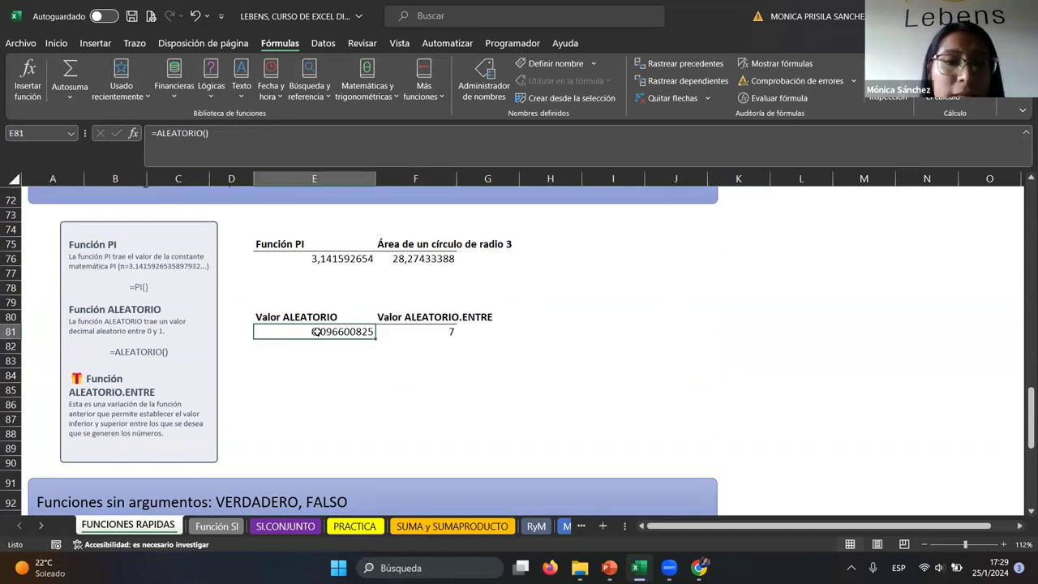
pyautogui.write('=')
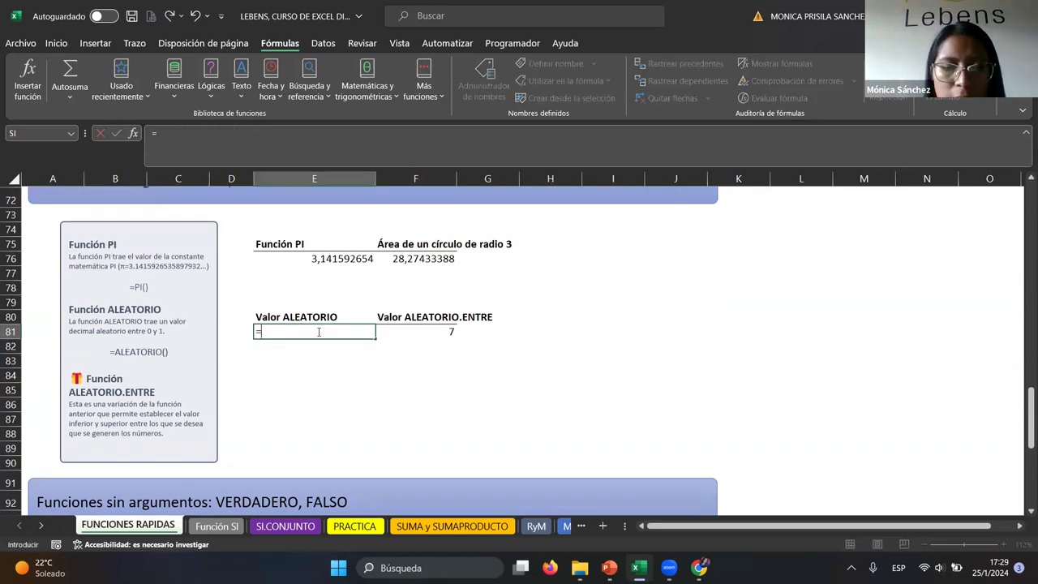
pyautogui.write('al')
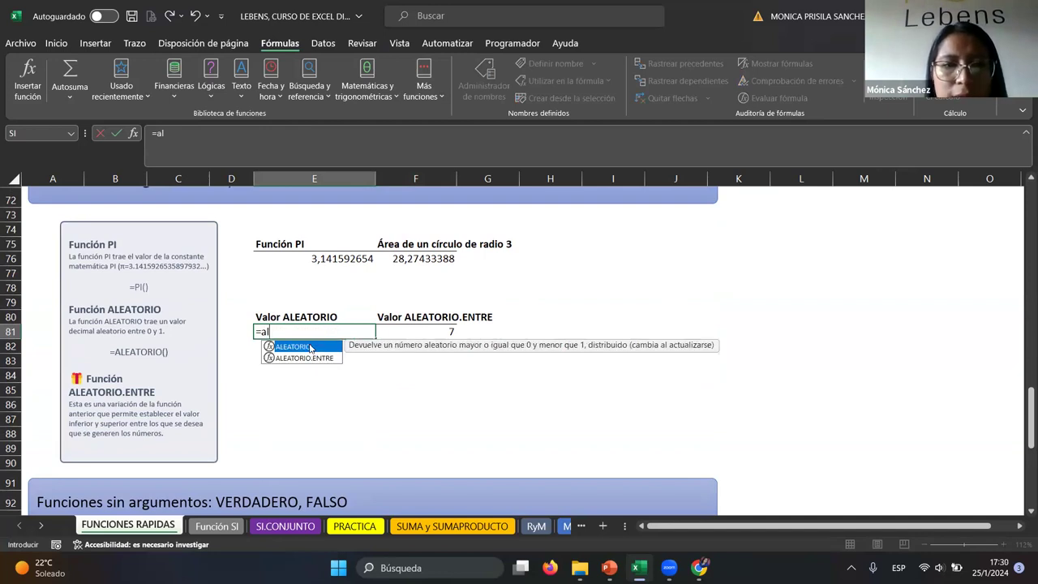
pyautogui.doubleClick(311, 346)
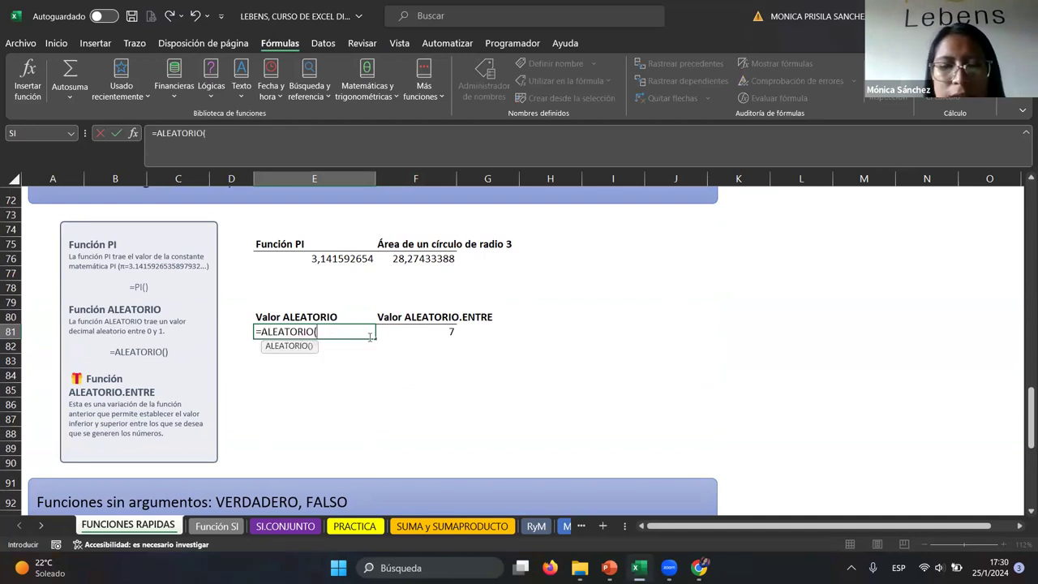
pyautogui.write(')')
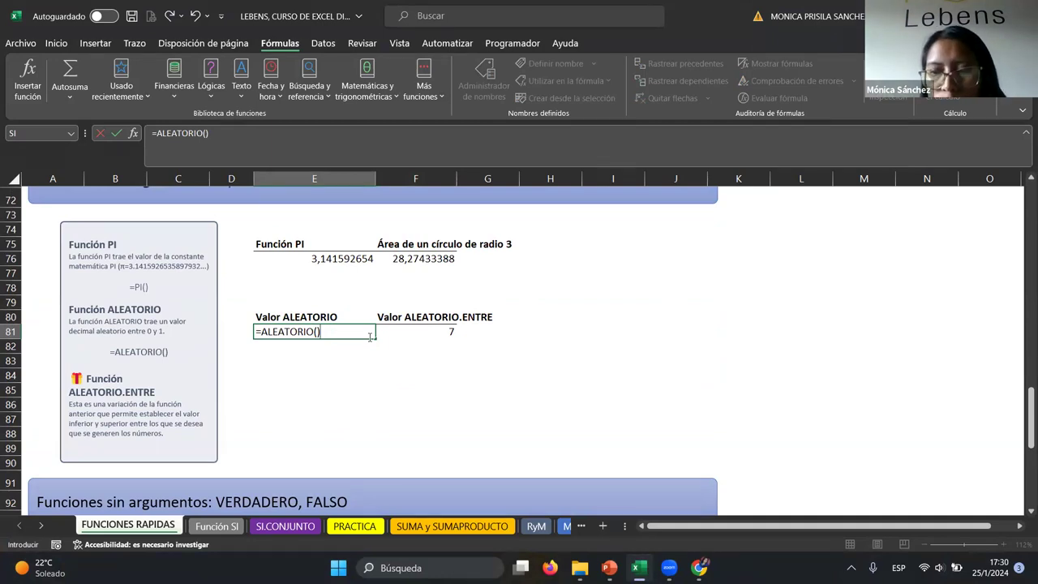
pyautogui.press('Return')
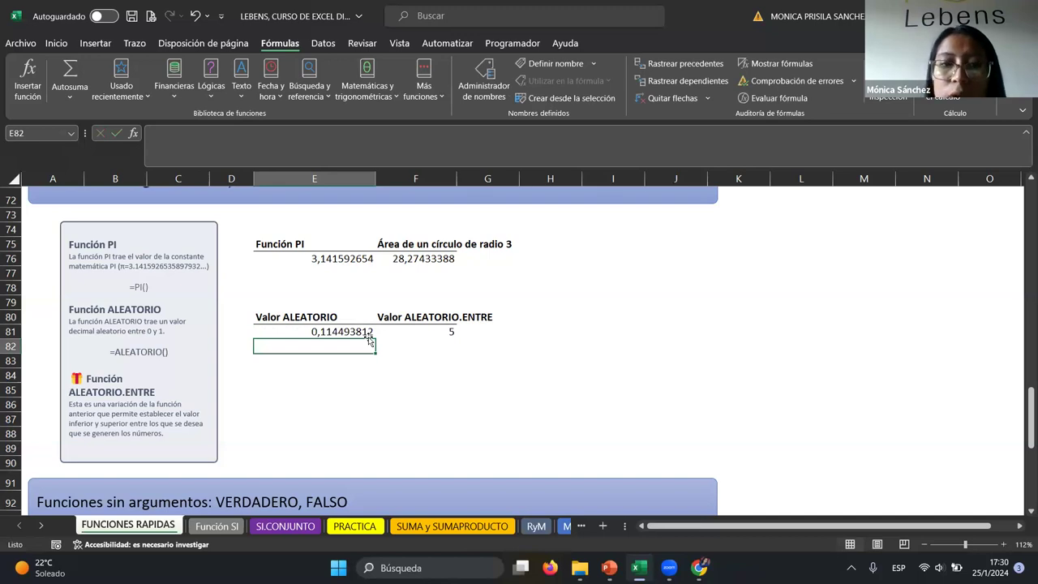
# Step: Re-enter =ALEATORIO.ENTRE(5;10) in F81
pyautogui.click(404, 332)
pyautogui.write('=')
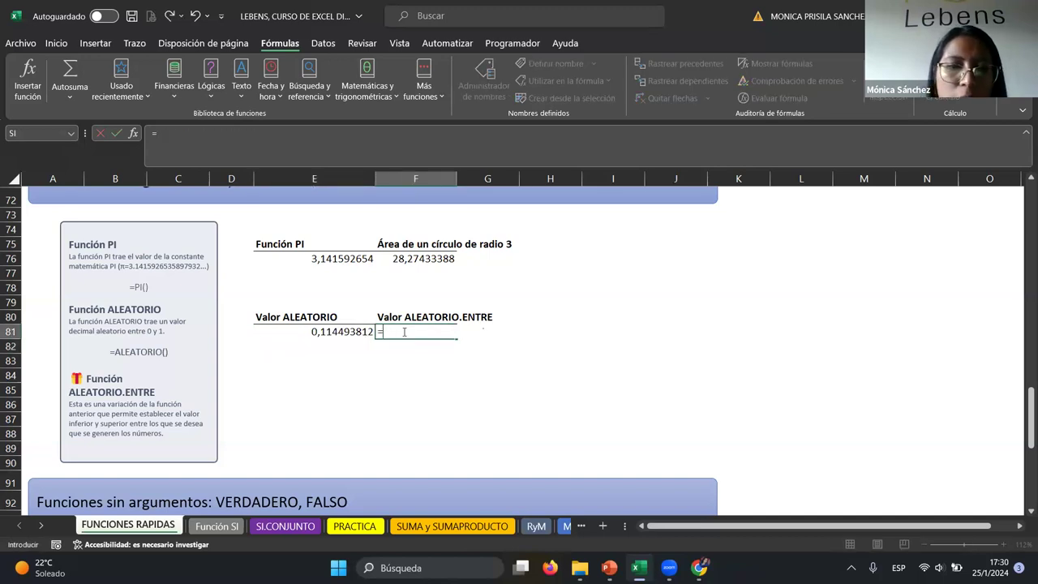
pyautogui.write('ale')
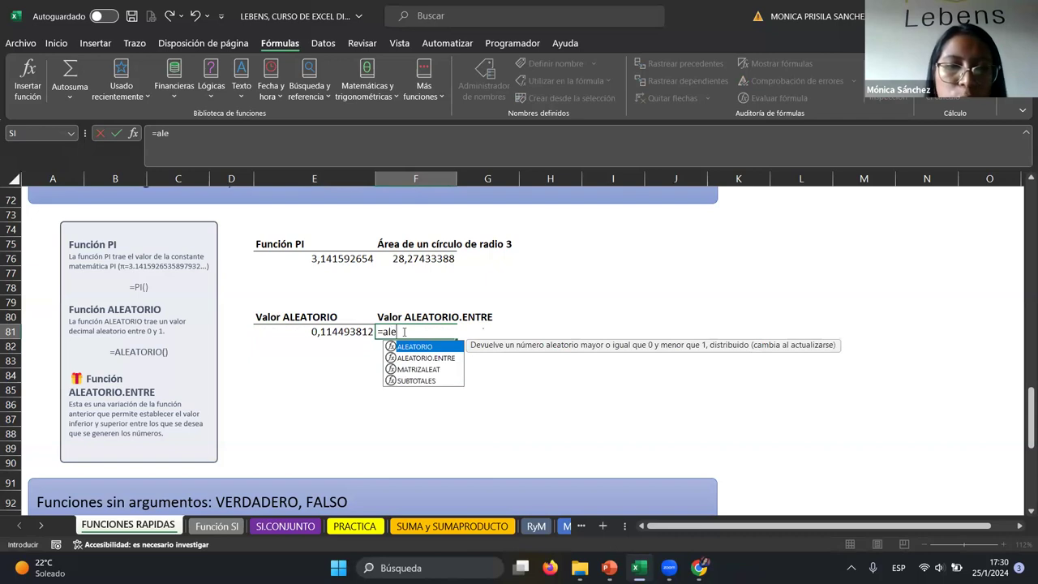
pyautogui.doubleClick(433, 359)
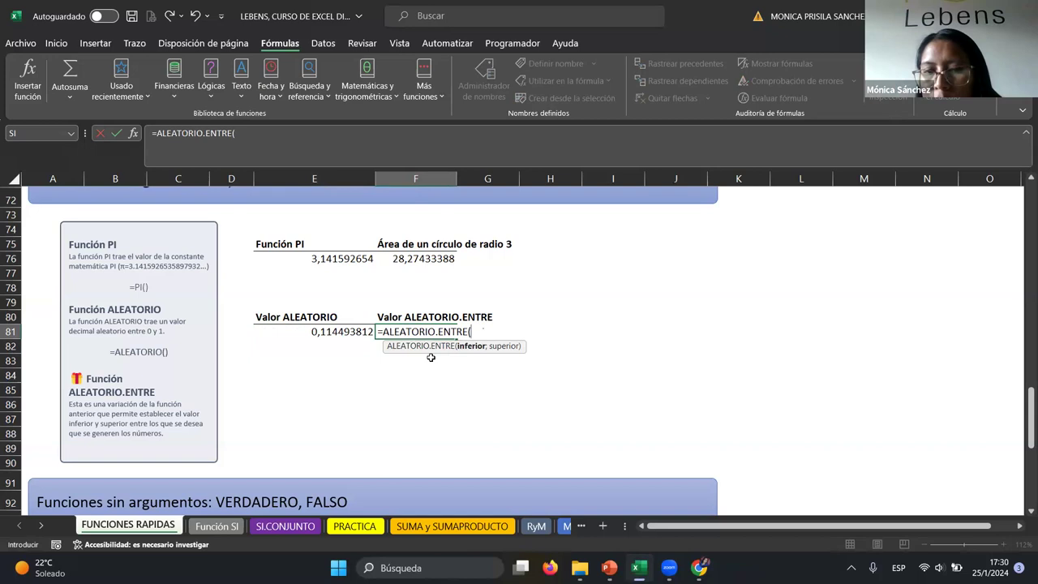
pyautogui.write('5')
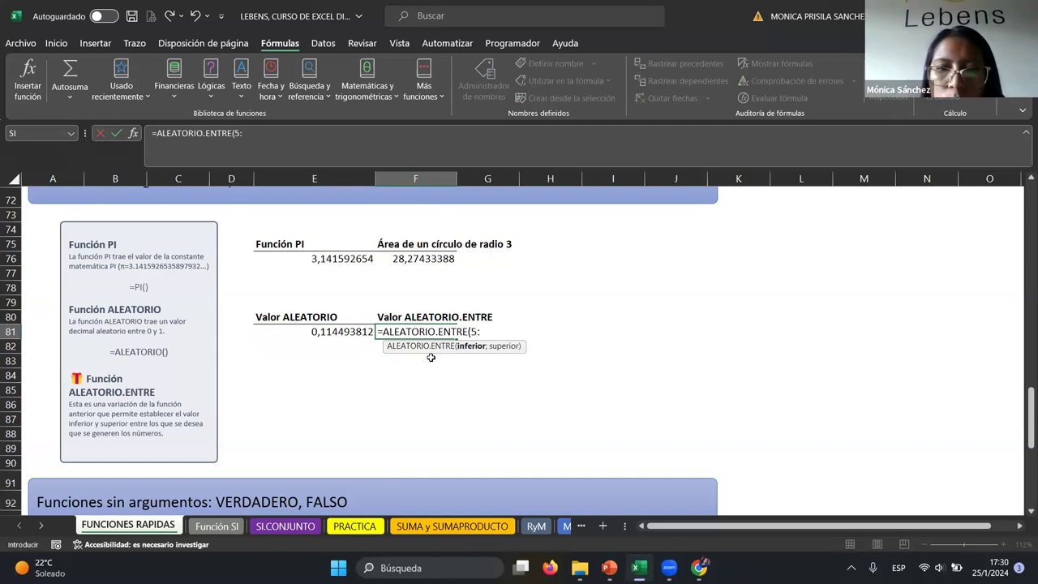
pyautogui.write(';')
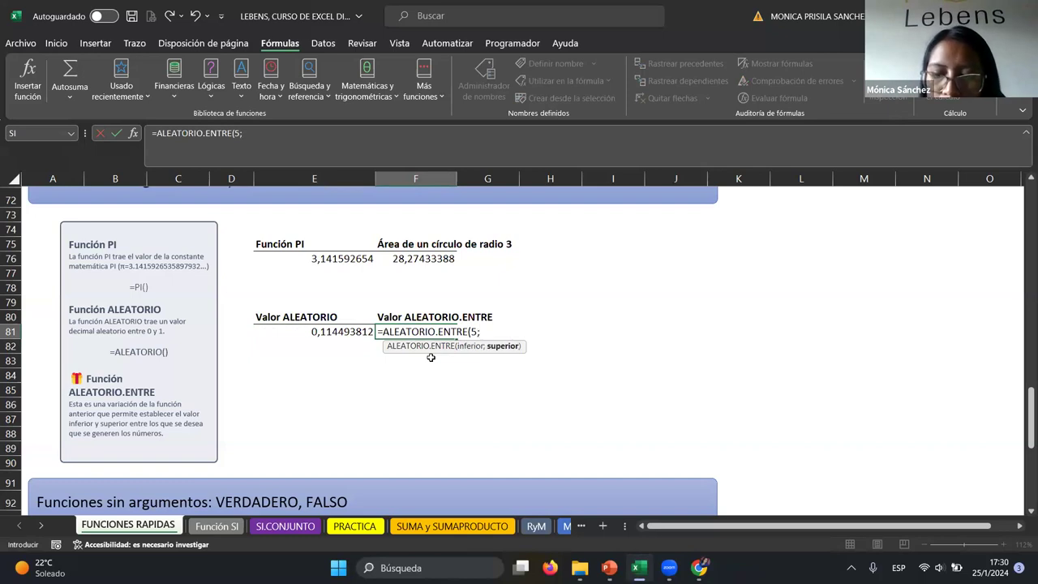
pyautogui.write('10')
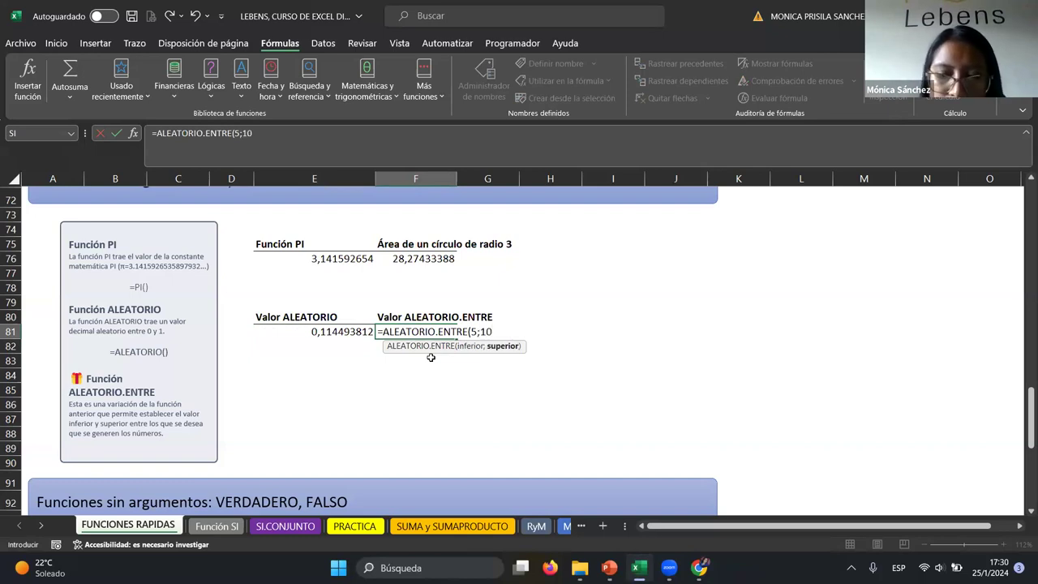
pyautogui.write(')')
pyautogui.press('Return')
# Step: Recalculate F81 with F2 and Enter so it shows 9, and raise the volume
pyautogui.press('Up')
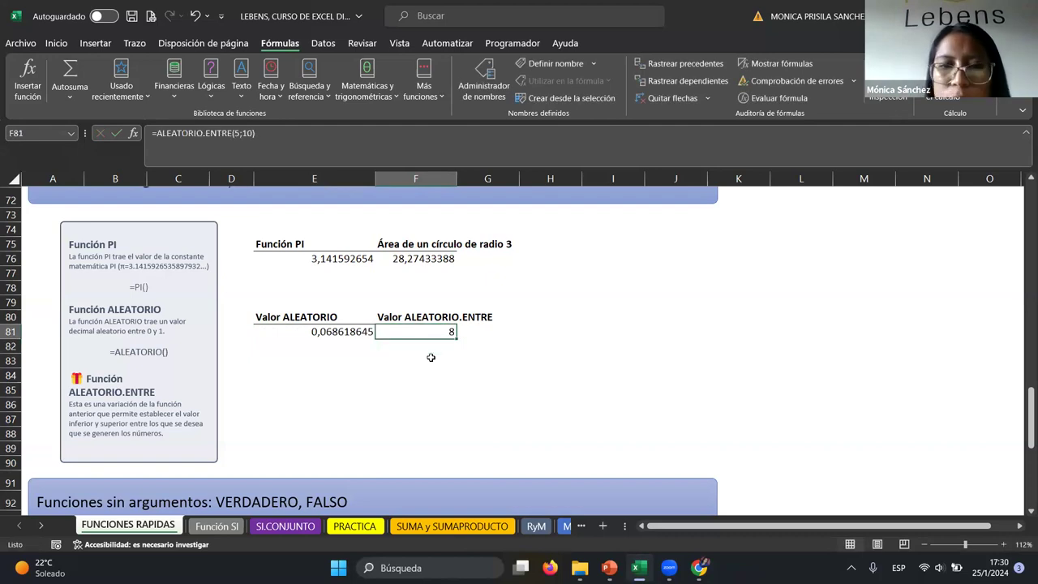
pyautogui.press('Down')
pyautogui.press('Up')
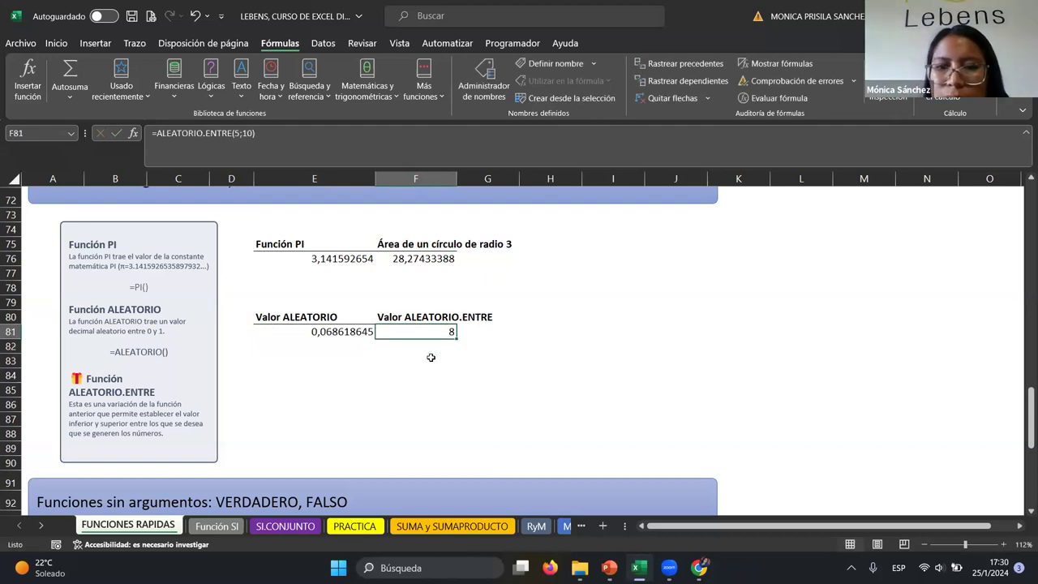
pyautogui.press('F2')
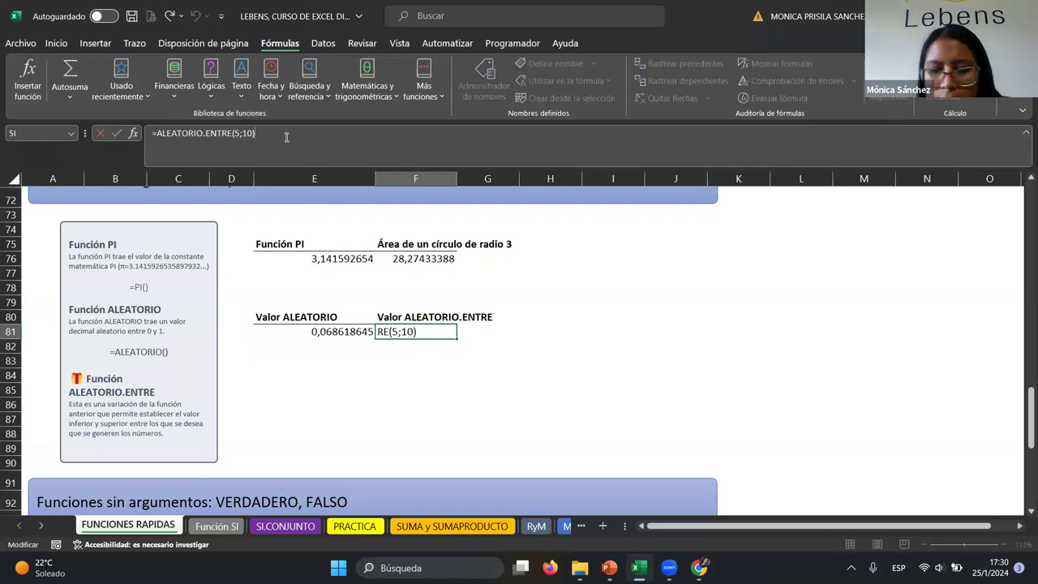
pyautogui.press('Return')
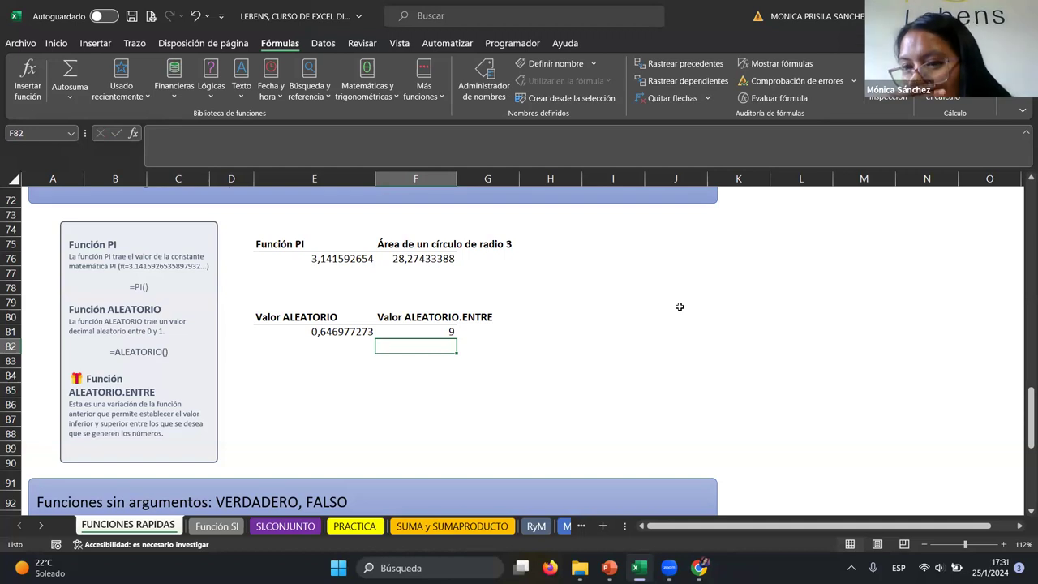
pyautogui.press('XF86AudioRaiseVolume')
pyautogui.press('XF86AudioRaiseVolume')
pyautogui.press('XF86AudioRaiseVolume')
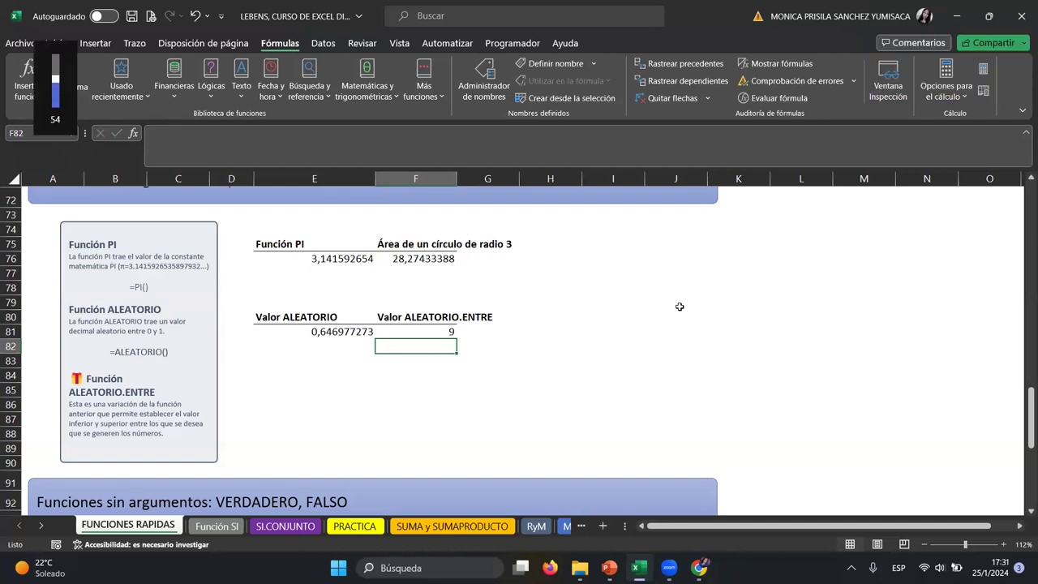
# Step: Re-enter =HOY() in E57 showing 25/1/2024, then compare it with E62's AHORA formula
pyautogui.scroll(4, 490, 306)
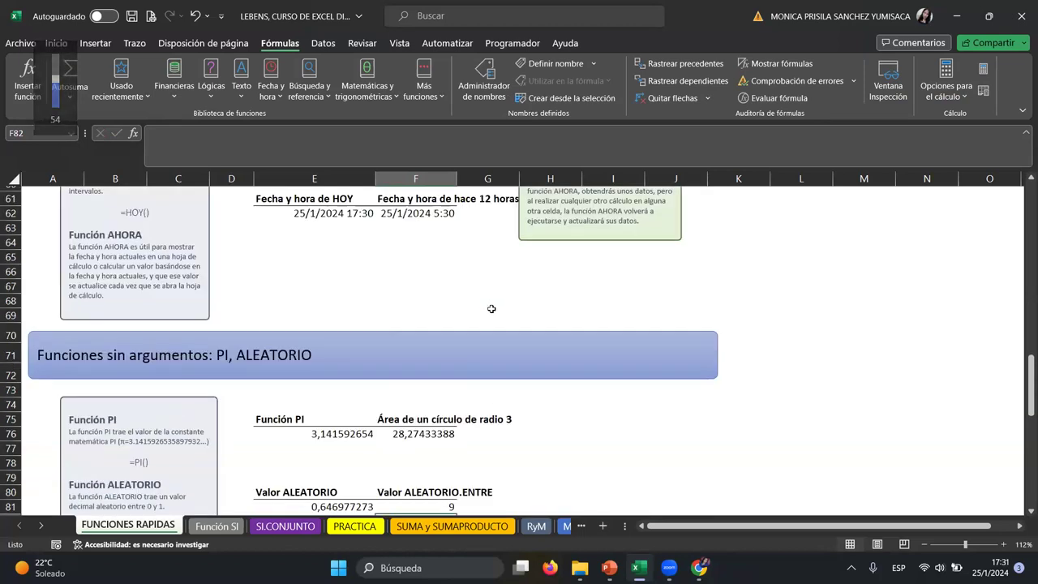
pyautogui.scroll(5, 454, 316)
pyautogui.scroll(2, 361, 349)
pyautogui.scroll(-3, 361, 349)
pyautogui.click(326, 316)
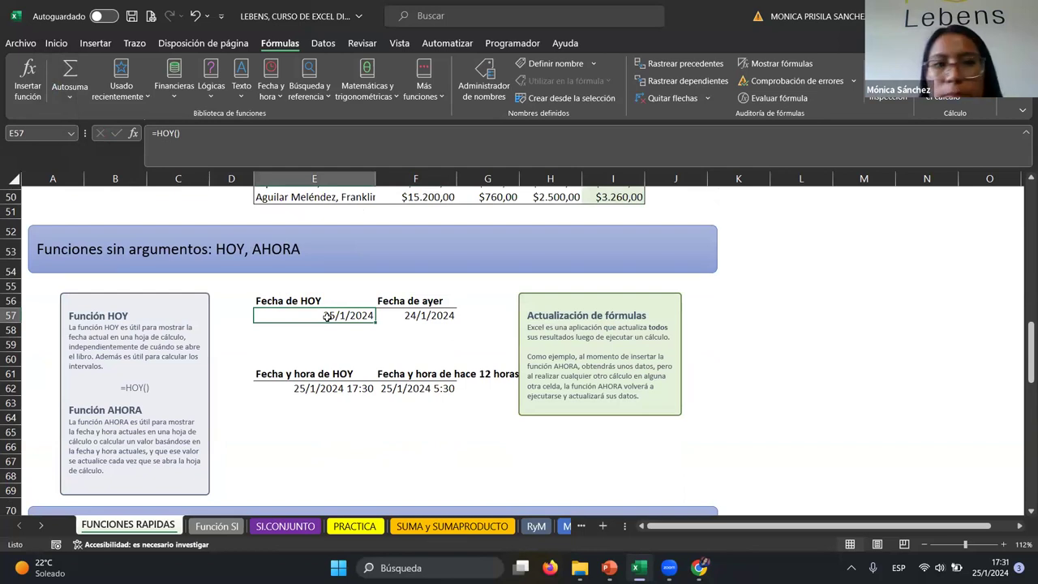
pyautogui.write('=')
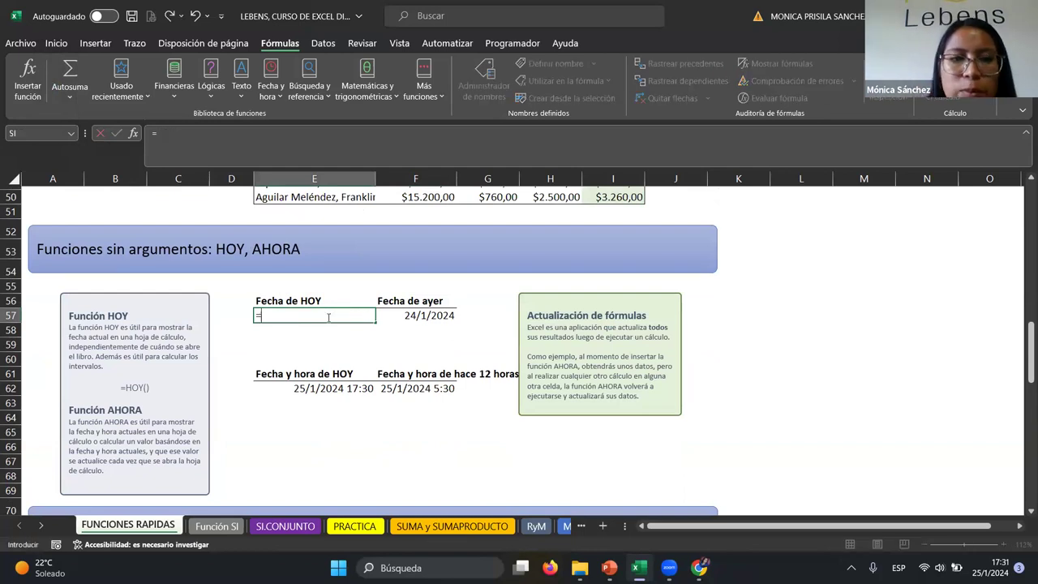
pyautogui.write('hoy')
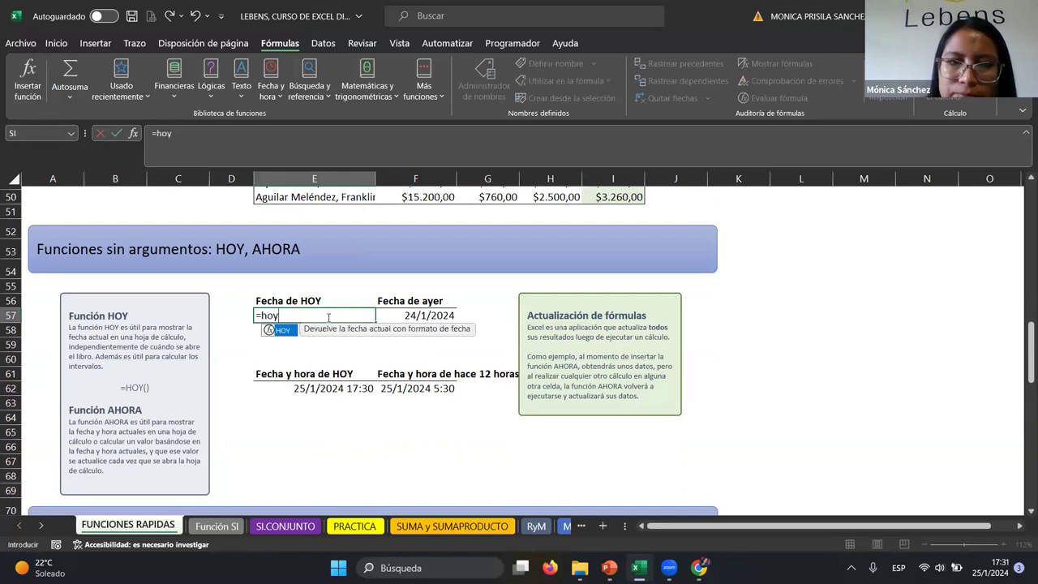
pyautogui.write(')')
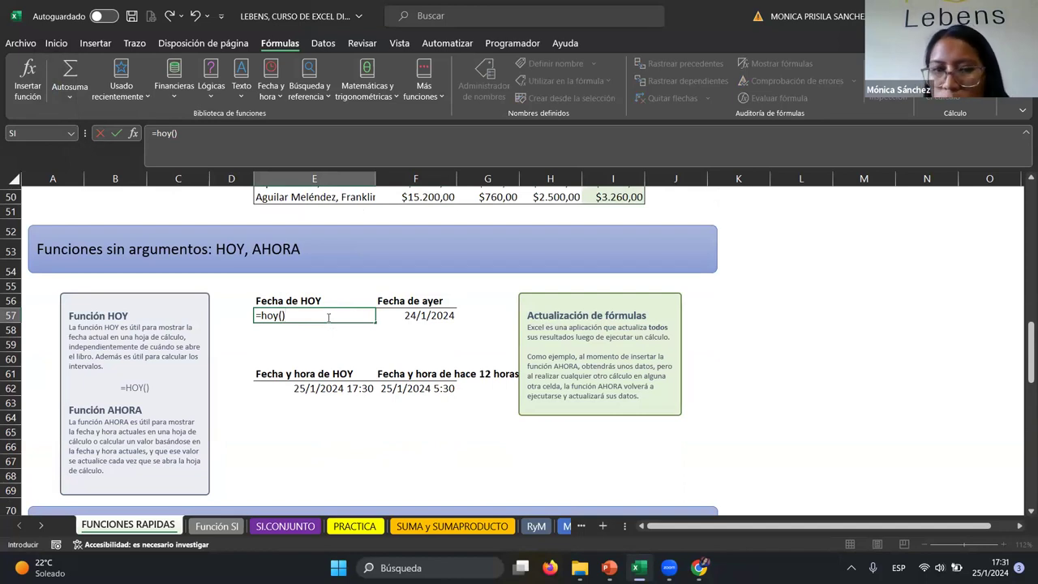
pyautogui.press('Return')
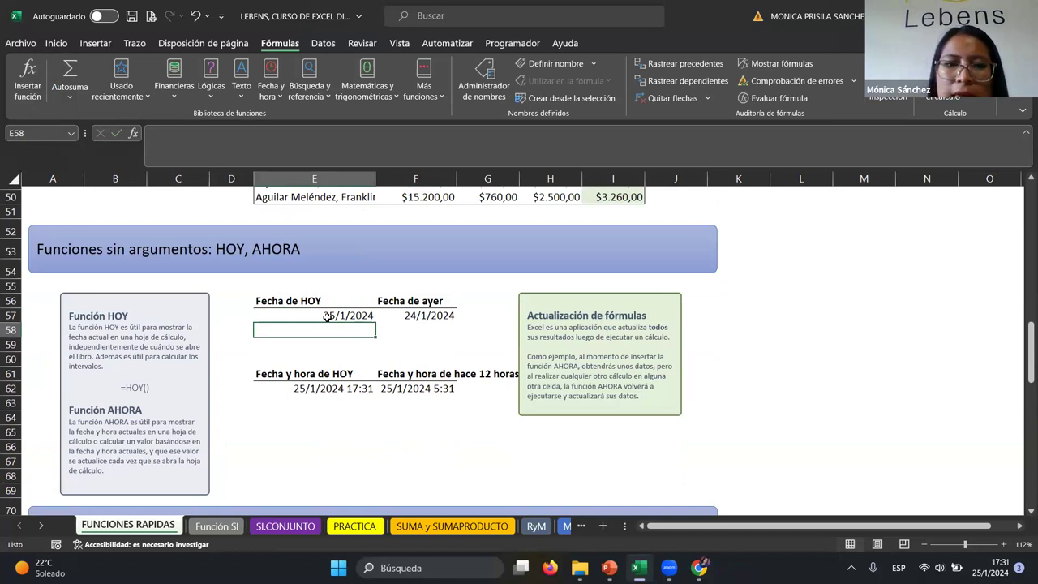
pyautogui.click(332, 388)
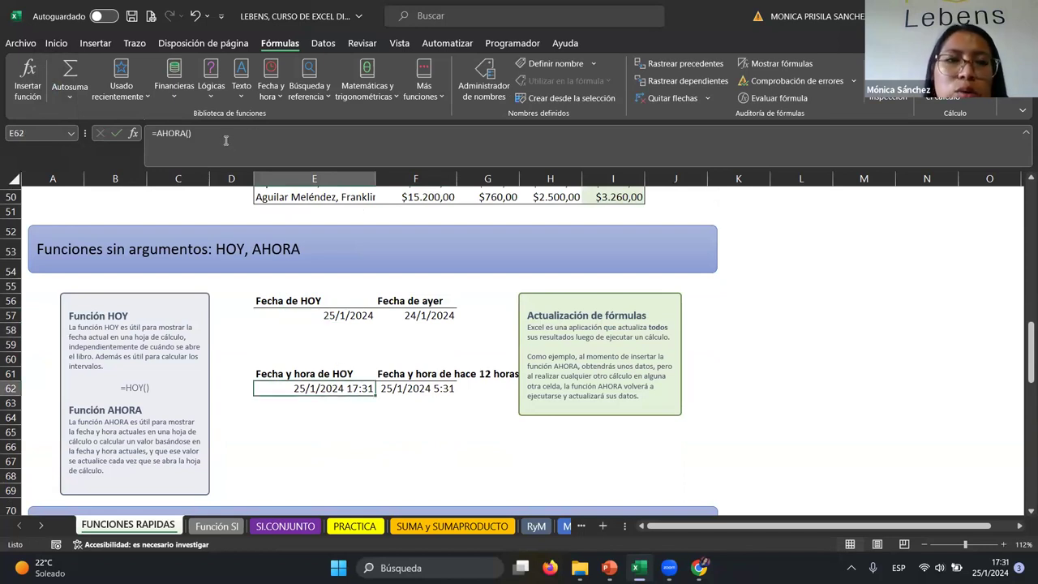
pyautogui.click(335, 316)
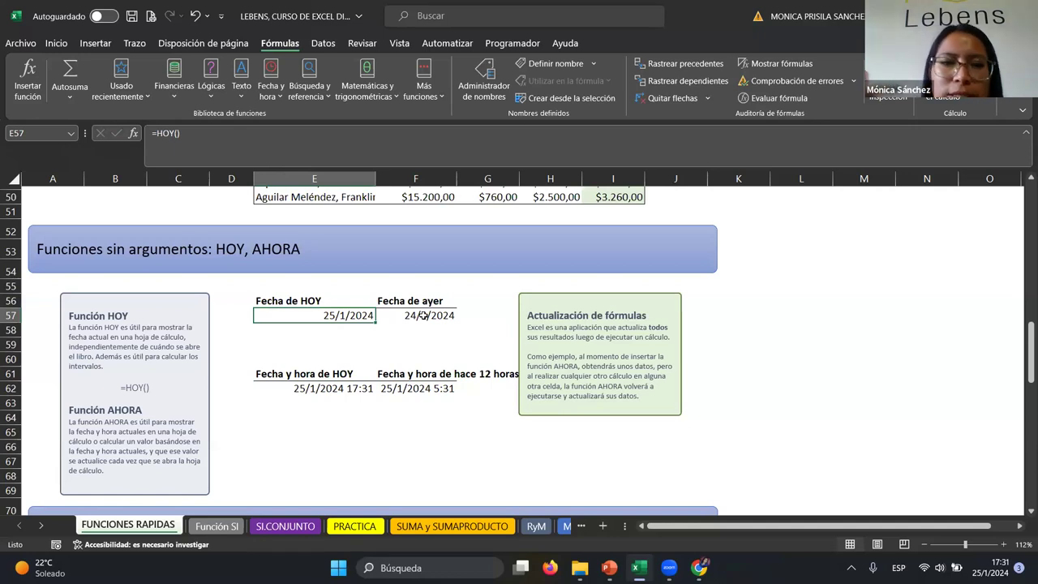
# Step: Change the Fecha de ayer formula in F57 from =E57-1 to =E57-25
pyautogui.click(425, 320)
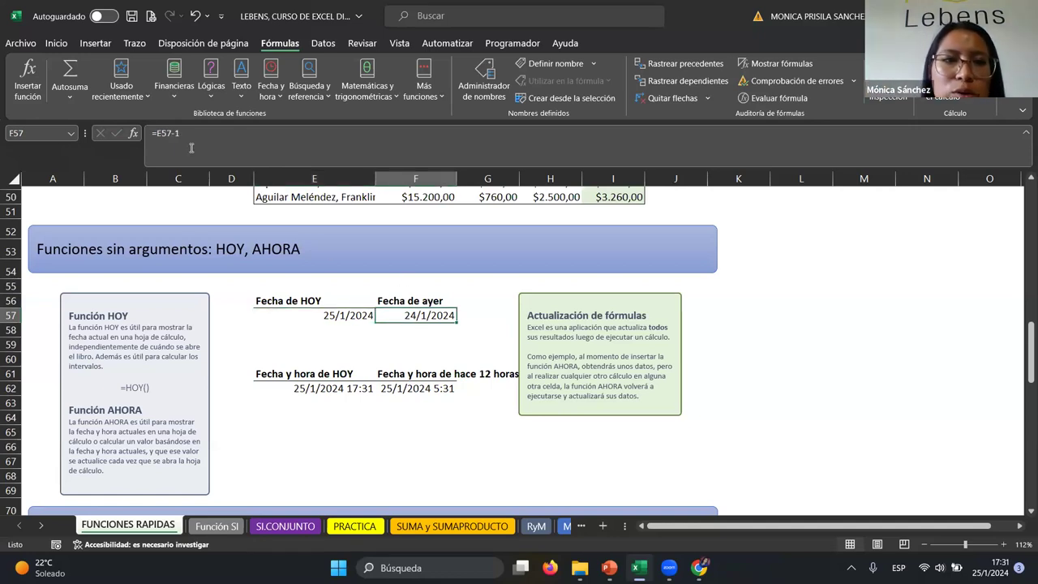
pyautogui.click(189, 144)
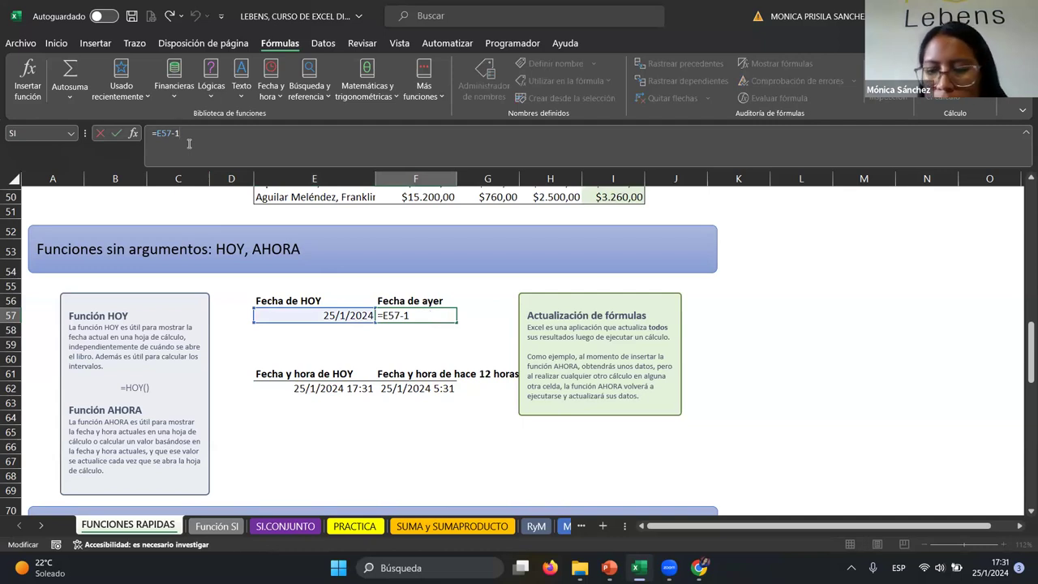
pyautogui.press('BackSpace')
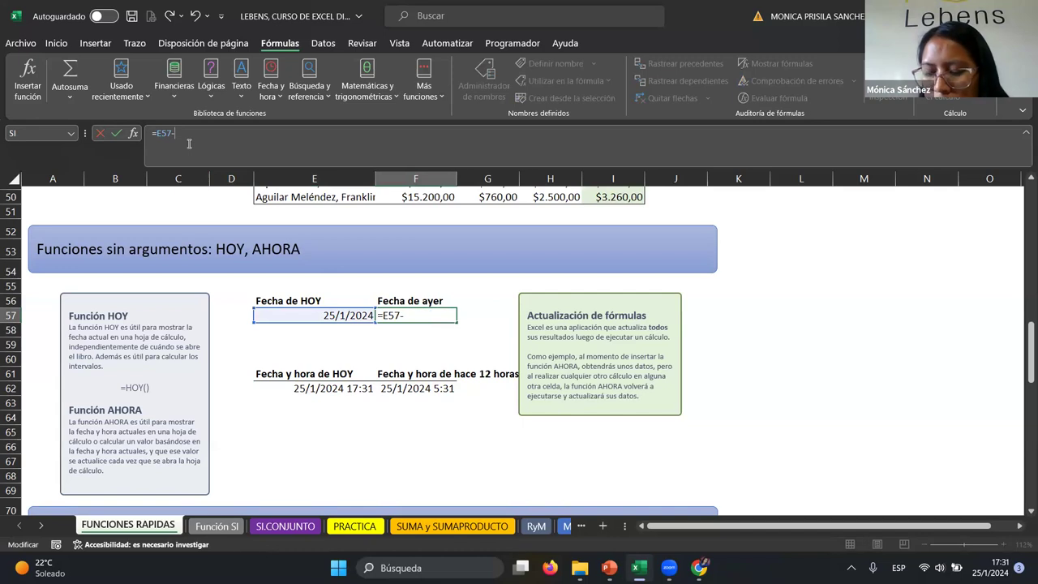
pyautogui.write('25')
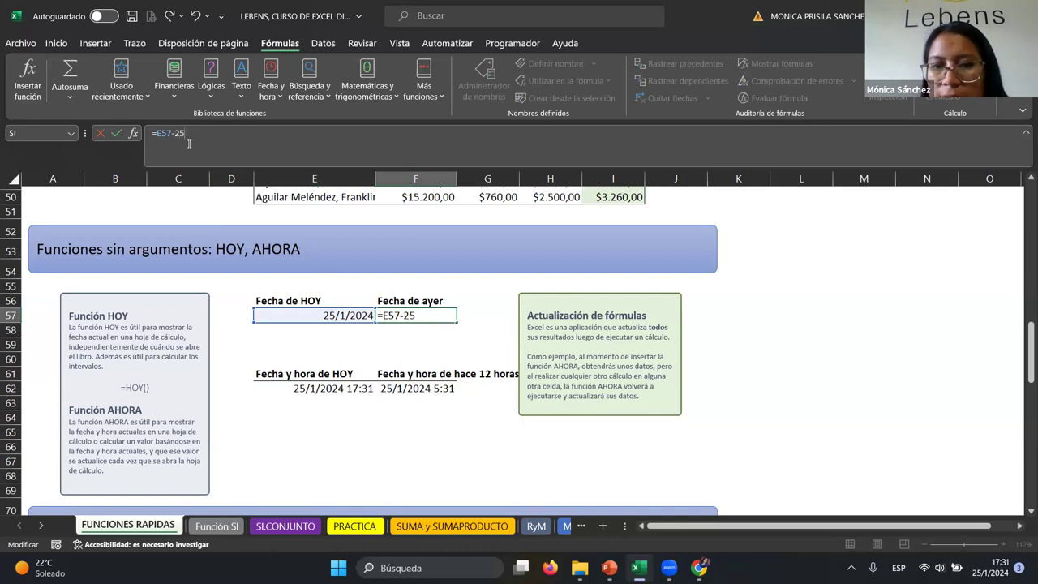
pyautogui.press('Return')
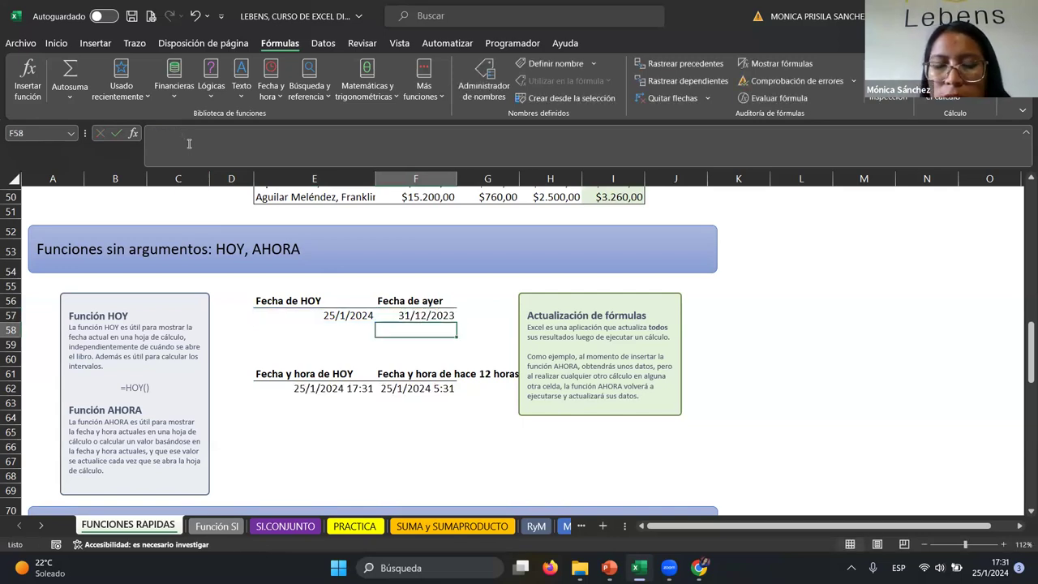
# Step: Switch F57 to =E57+25 so it shows 19/2/2024
pyautogui.press('Up')
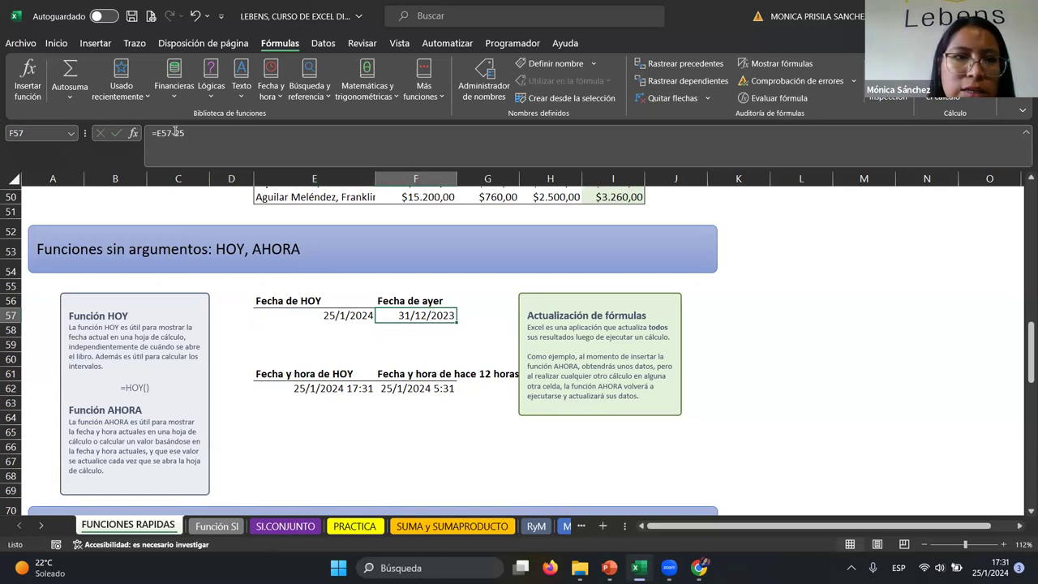
pyautogui.click(176, 133)
pyautogui.press('BackSpace')
pyautogui.write('+')
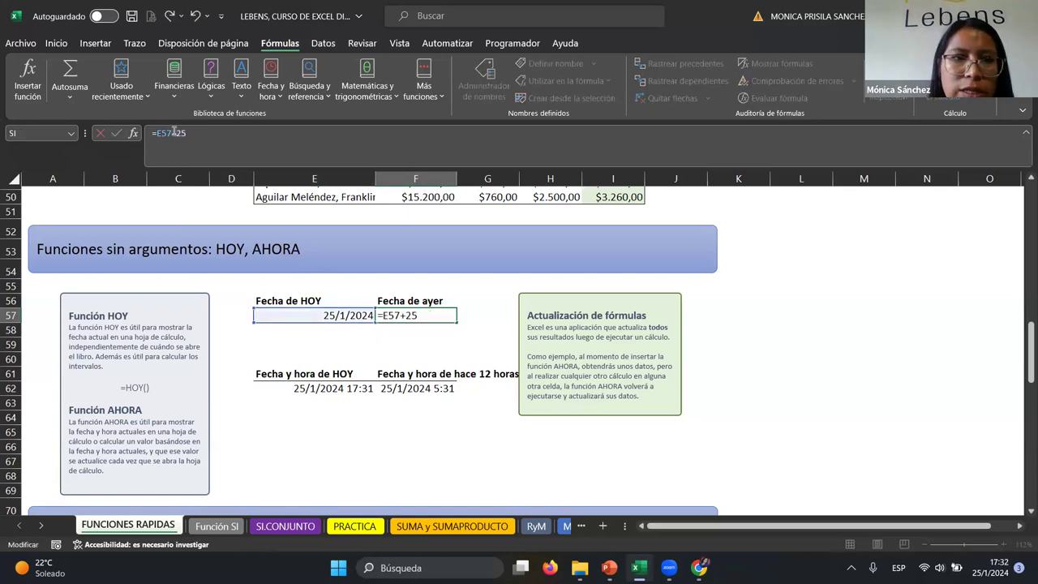
pyautogui.press('Return')
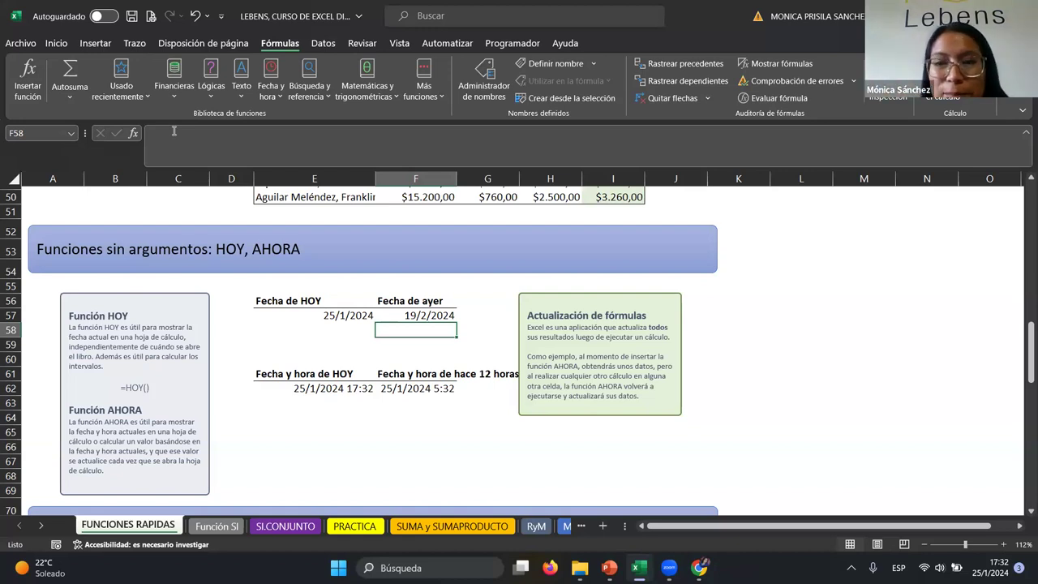
pyautogui.press('Down')
pyautogui.press('Left')
pyautogui.press('Down')
pyautogui.press('Down')
pyautogui.press('Down')
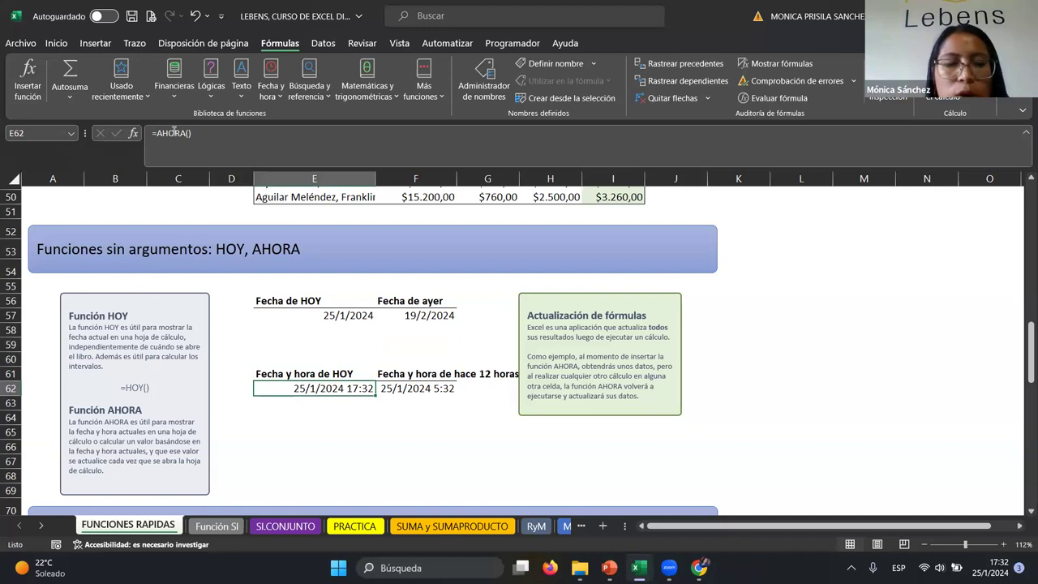
# Step: Rewrite E62 as =AHORA() showing 25/1/2024 17:32, then check F62's =AHORA()-0,5
pyautogui.press('BackSpace')
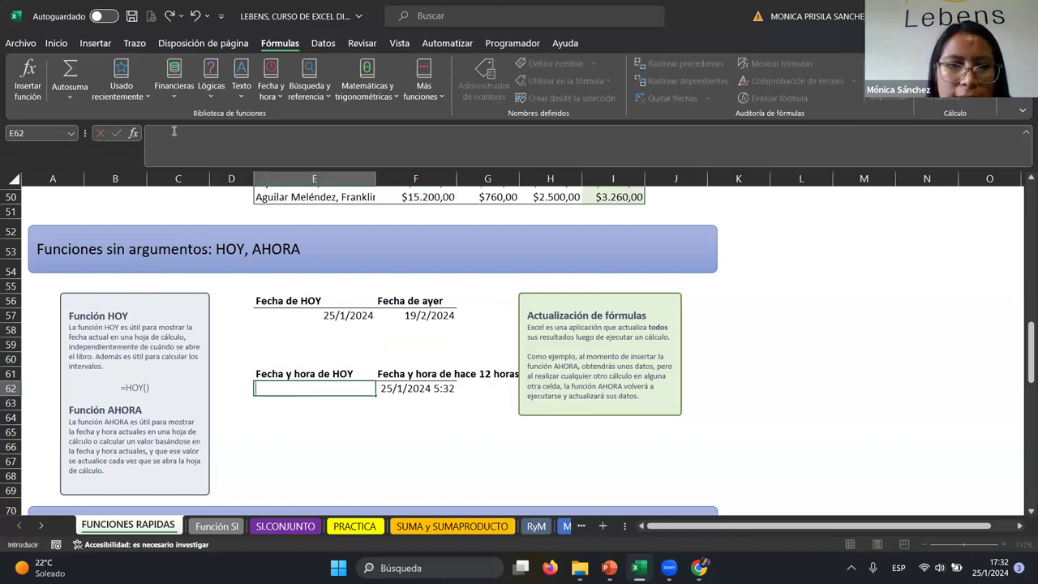
pyautogui.write('=ahora(')
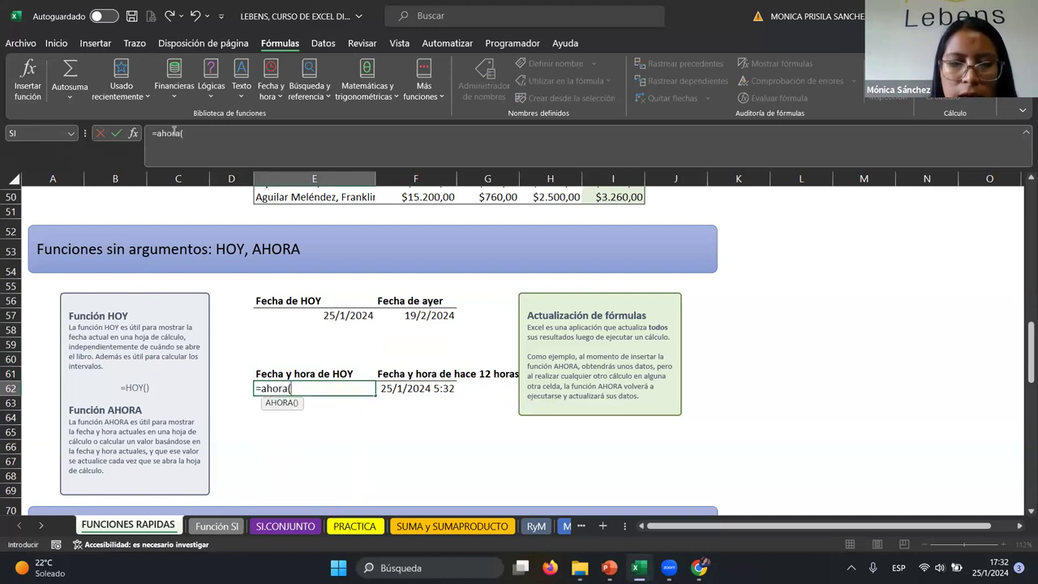
pyautogui.write(')')
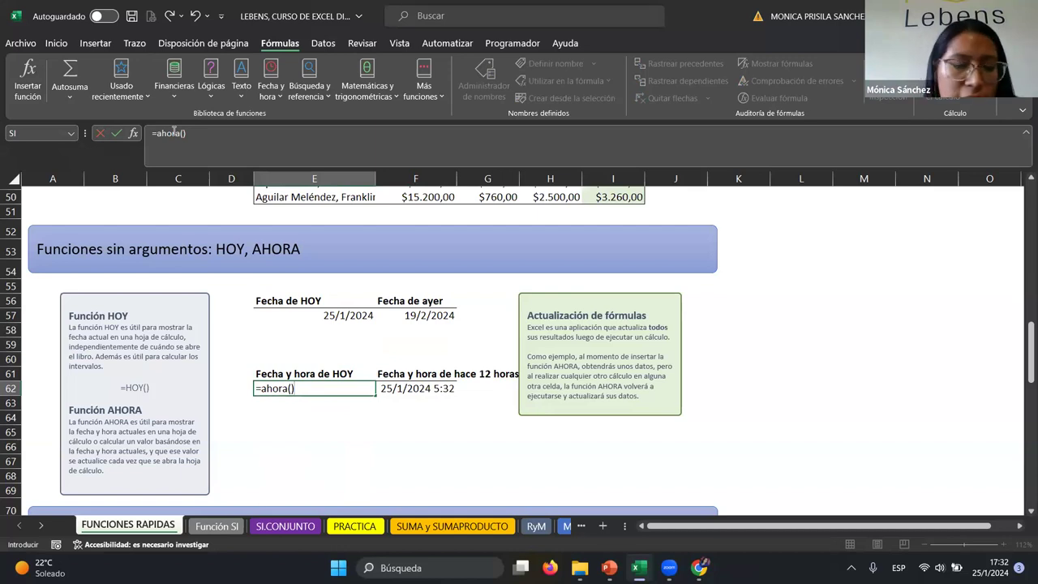
pyautogui.press('Return')
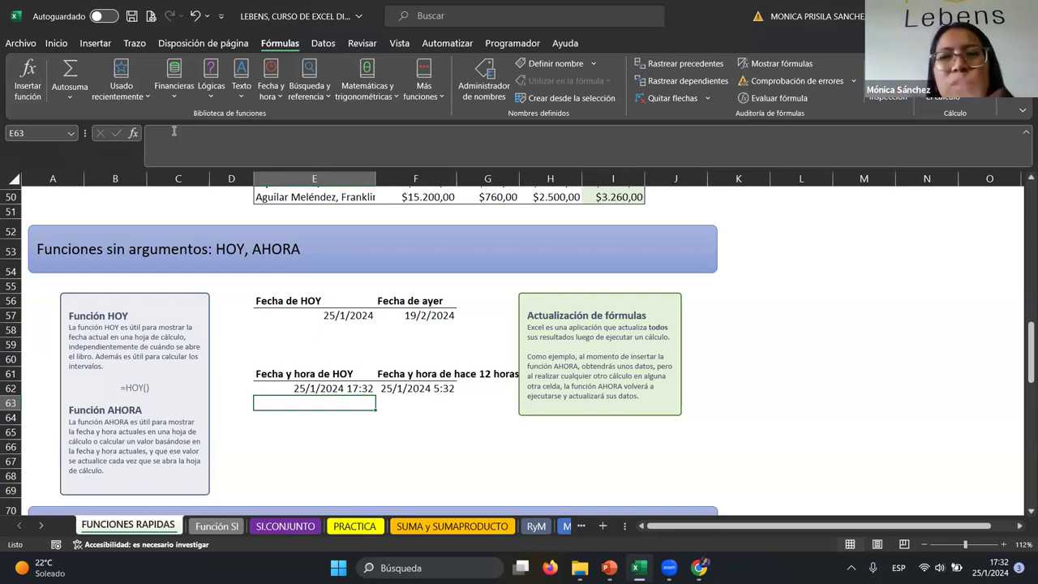
pyautogui.press('Right')
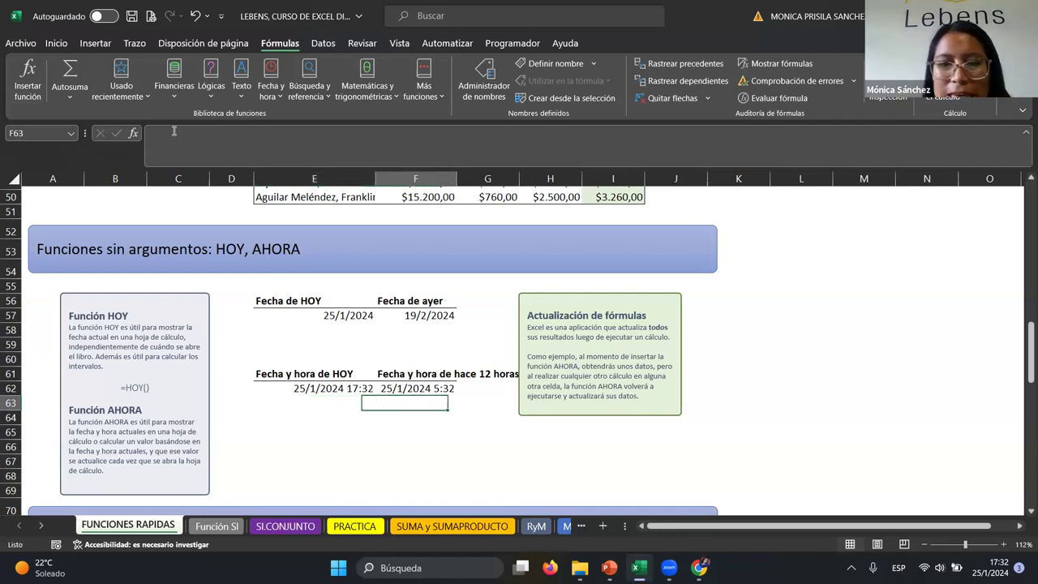
pyautogui.press('Up')
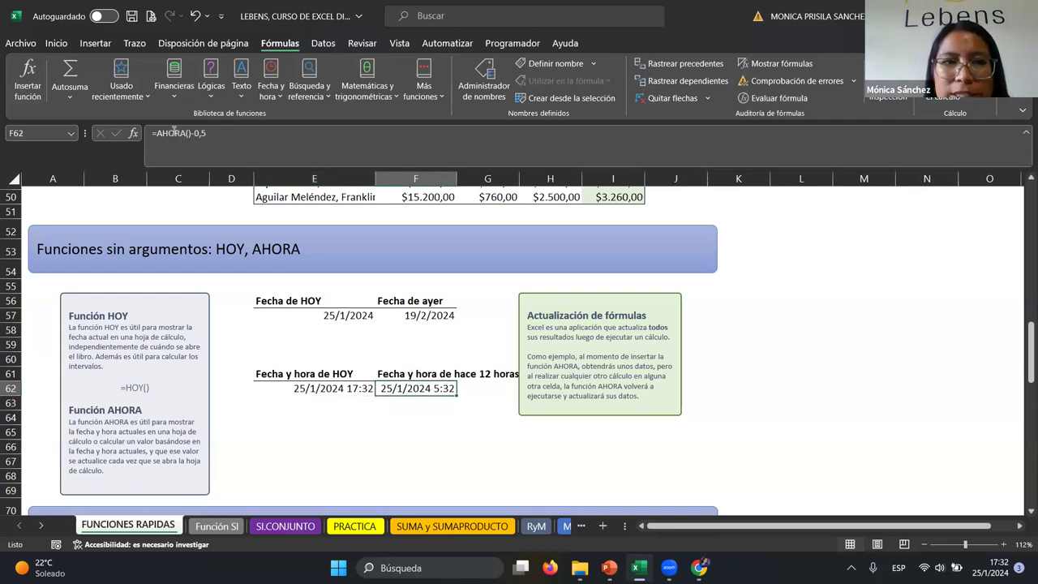
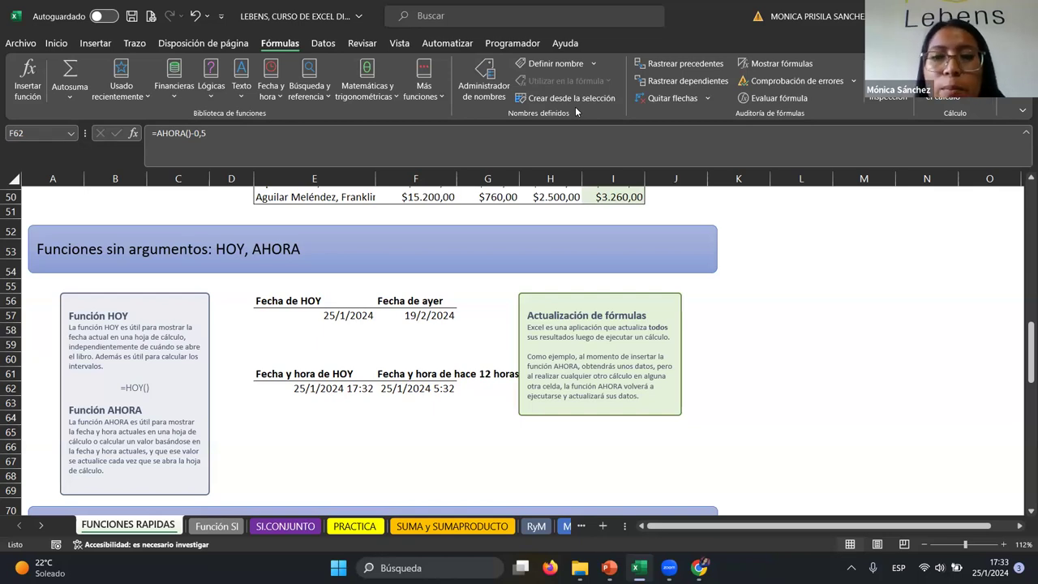
# Step: Scroll through the FUNCIONES RAPIDAS sheet, then move to the 'Función SI' sheet
pyautogui.scroll(-2, 421, 346)
pyautogui.click(429, 358)
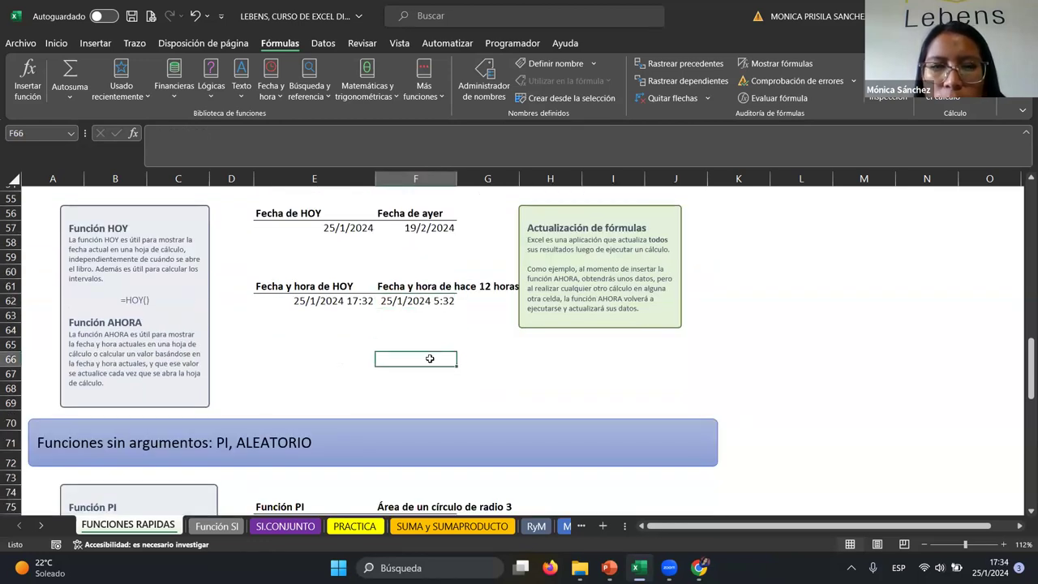
pyautogui.scroll(-2, 430, 360)
pyautogui.scroll(-1, 430, 361)
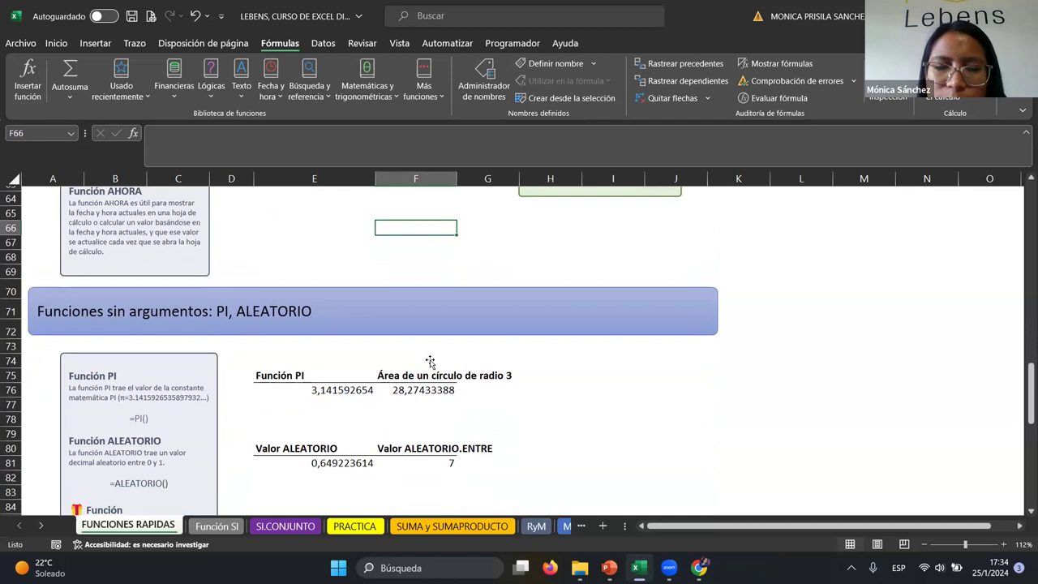
pyautogui.scroll(-1, 429, 362)
pyautogui.scroll(-2, 430, 362)
pyautogui.click(423, 347)
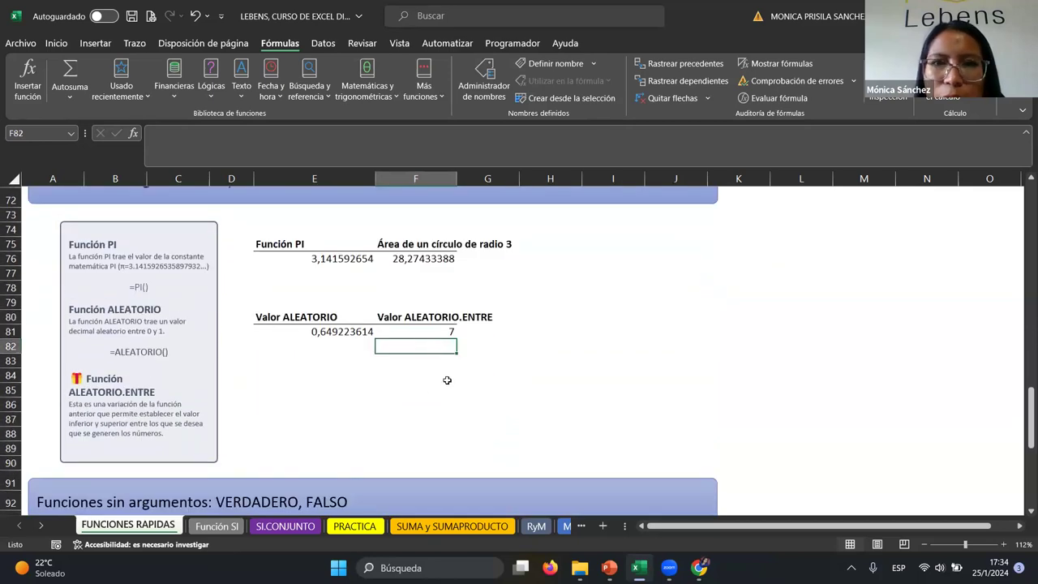
pyautogui.scroll(5, 438, 348)
pyautogui.scroll(1, 438, 345)
pyautogui.scroll(-5, 438, 345)
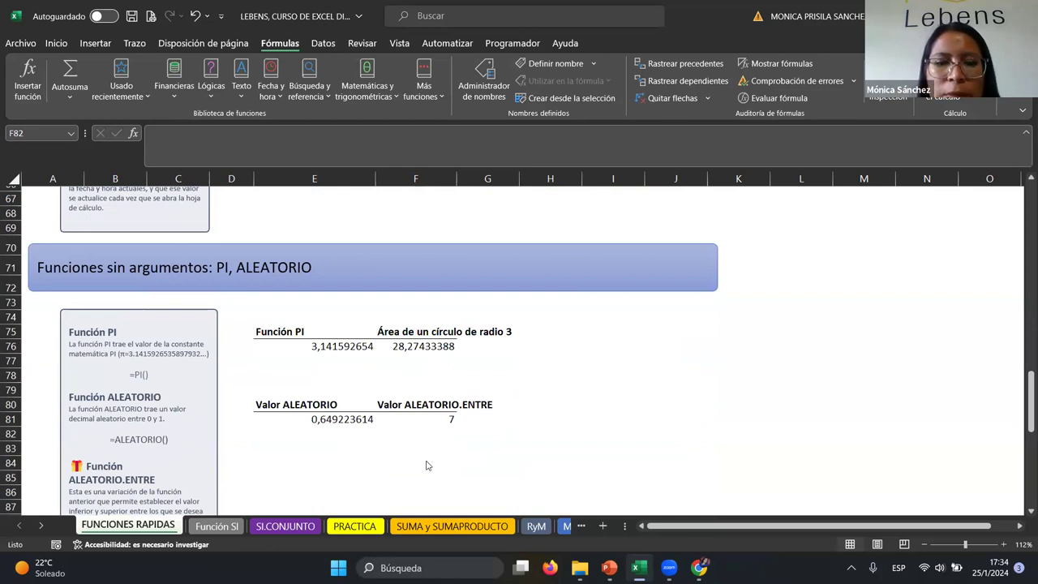
pyautogui.click(216, 525)
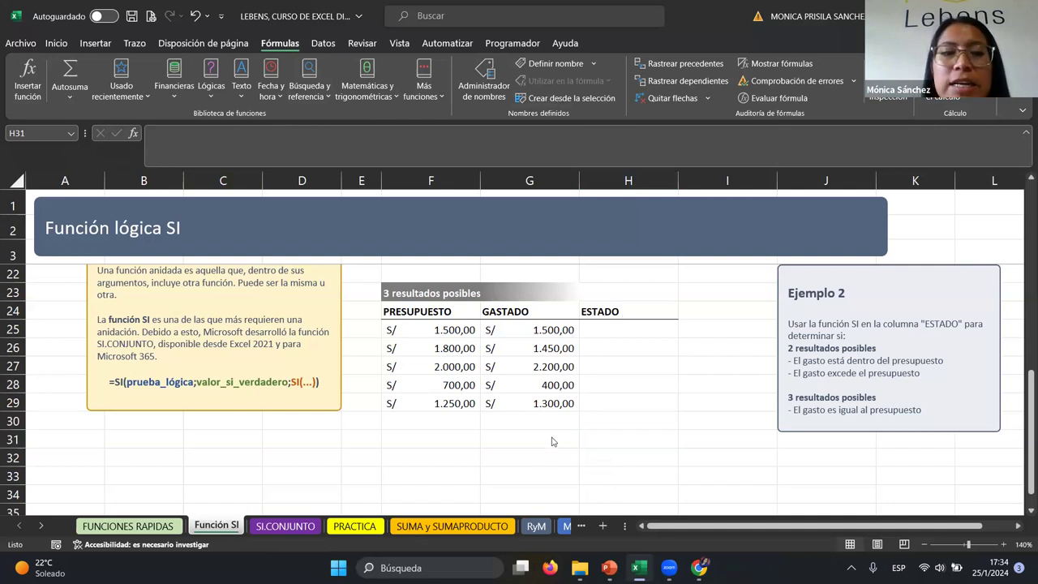
# Step: In G7, write =si(20=21:VERDADERO), picking VERDADERO from autocomplete
pyautogui.scroll(1, 566, 469)
pyautogui.scroll(1, 566, 469)
pyautogui.scroll(2, 567, 466)
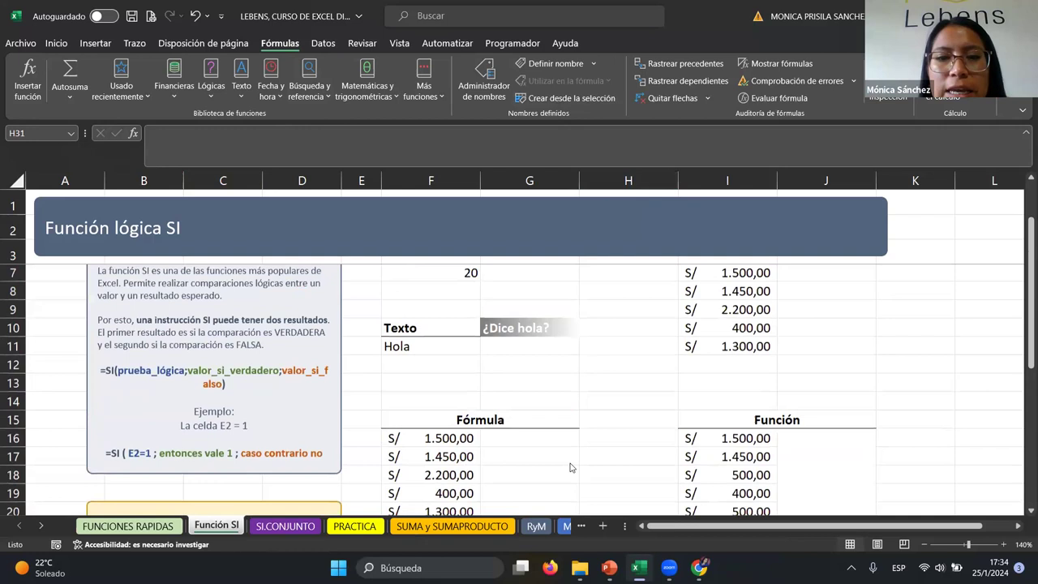
pyautogui.scroll(2, 560, 438)
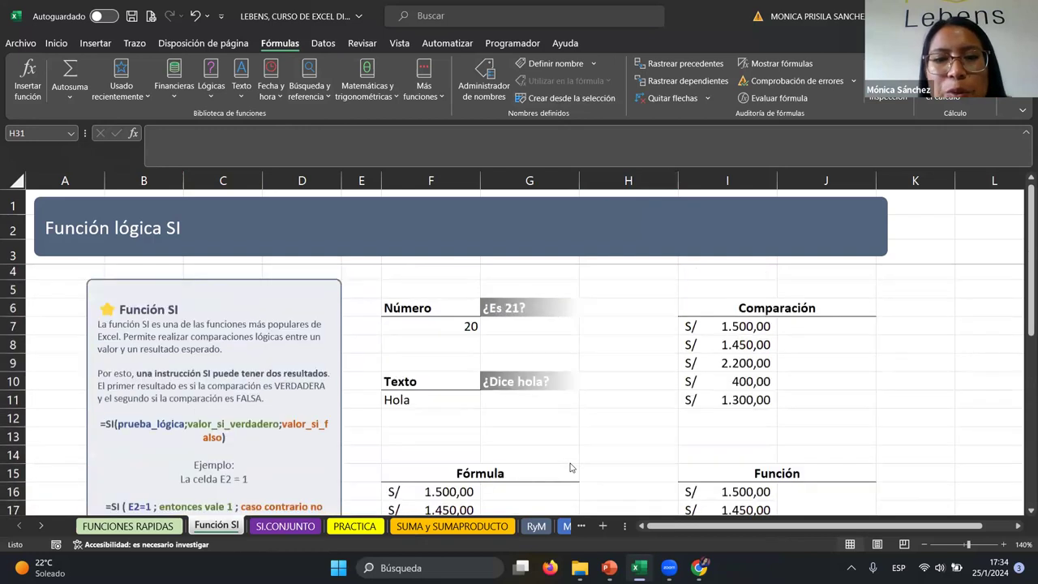
pyautogui.click(508, 328)
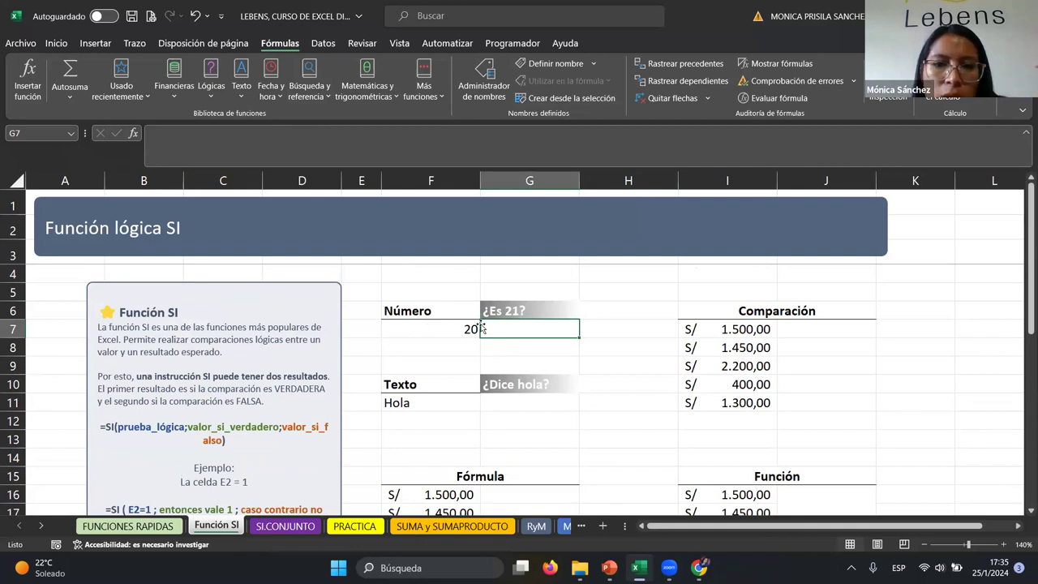
pyautogui.write('=')
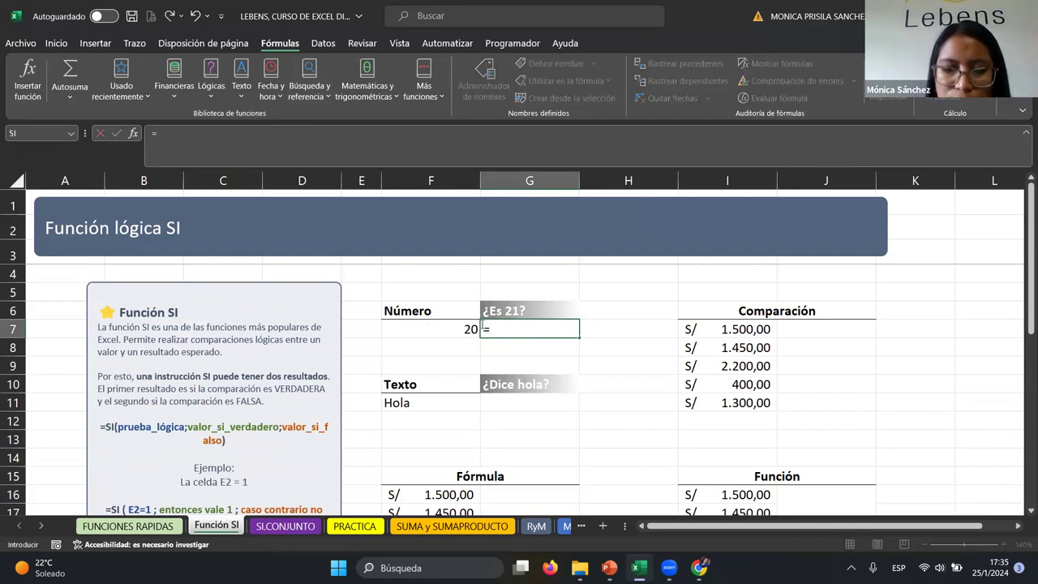
pyautogui.write('si')
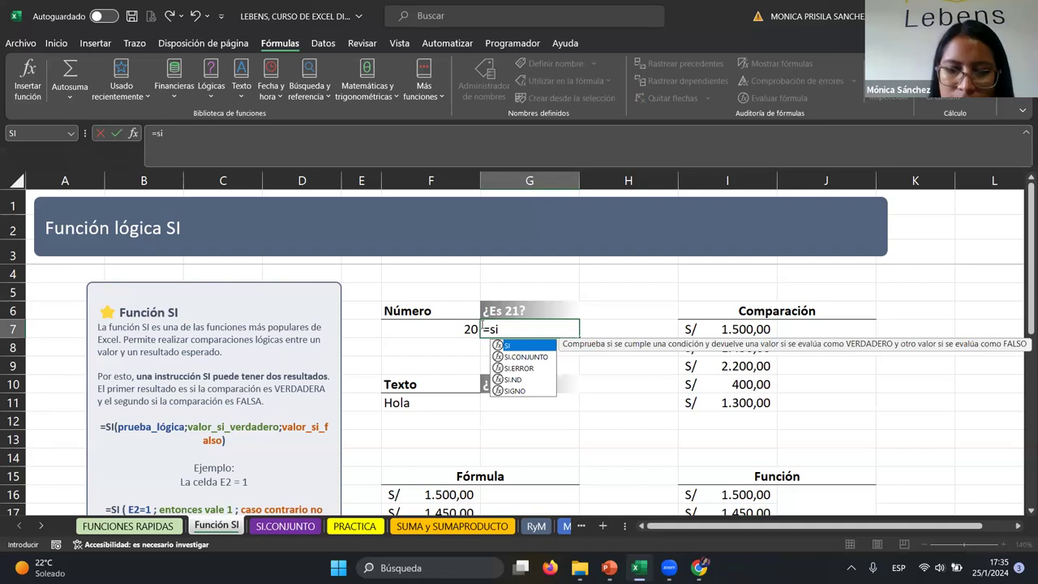
pyautogui.write('(')
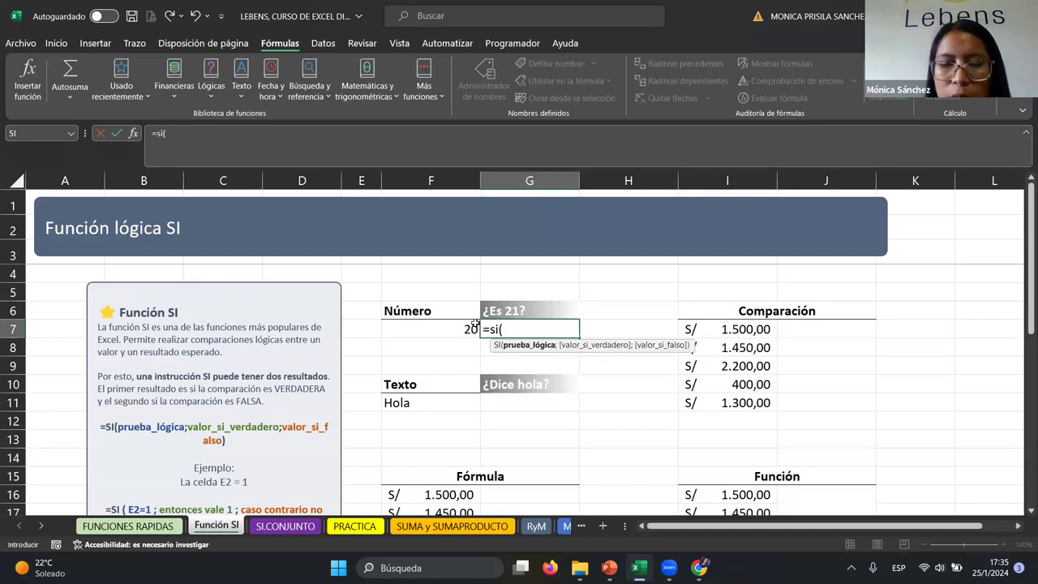
pyautogui.write('20')
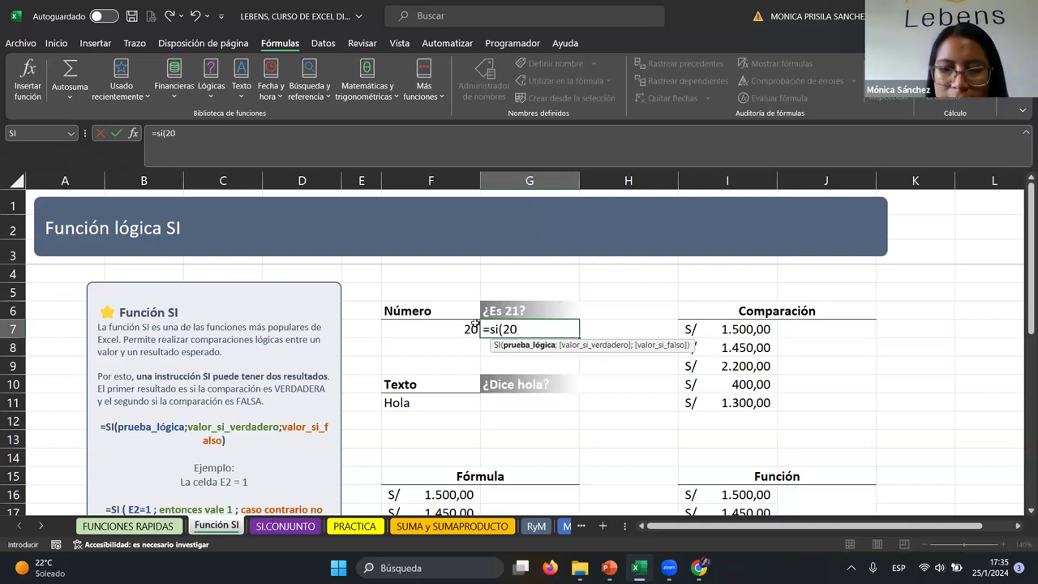
pyautogui.write('=21')
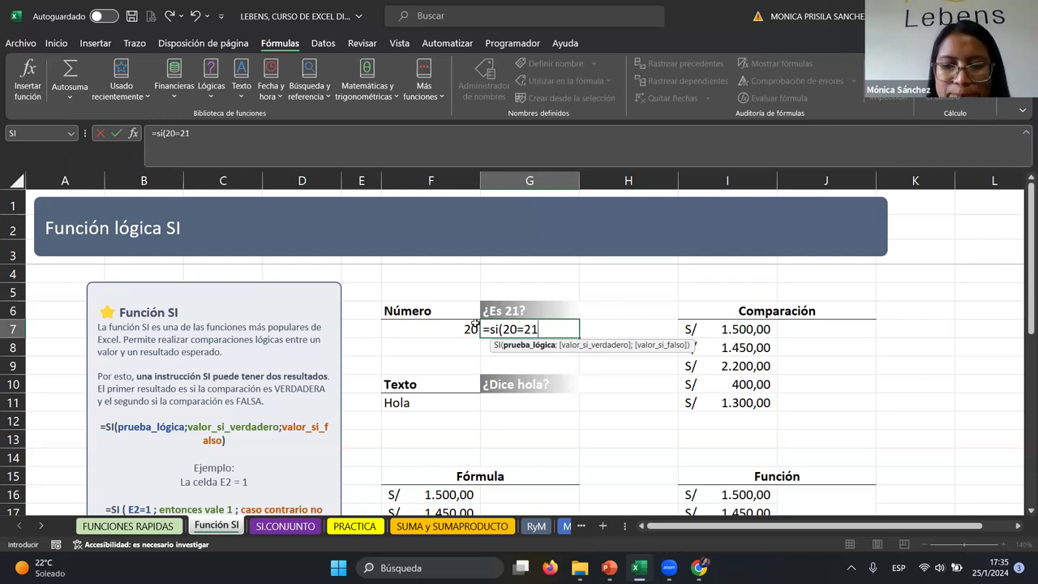
pyautogui.write(')')
pyautogui.press('BackSpace')
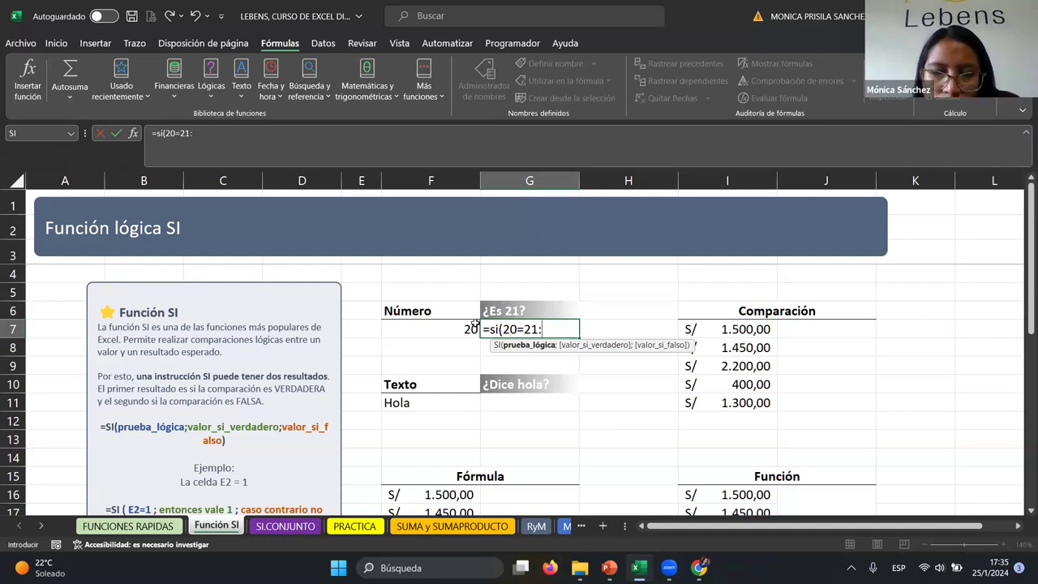
pyautogui.write('val')
pyautogui.press('BackSpace')
pyautogui.press('BackSpace')
pyautogui.press('BackSpace')
pyautogui.write('VE')
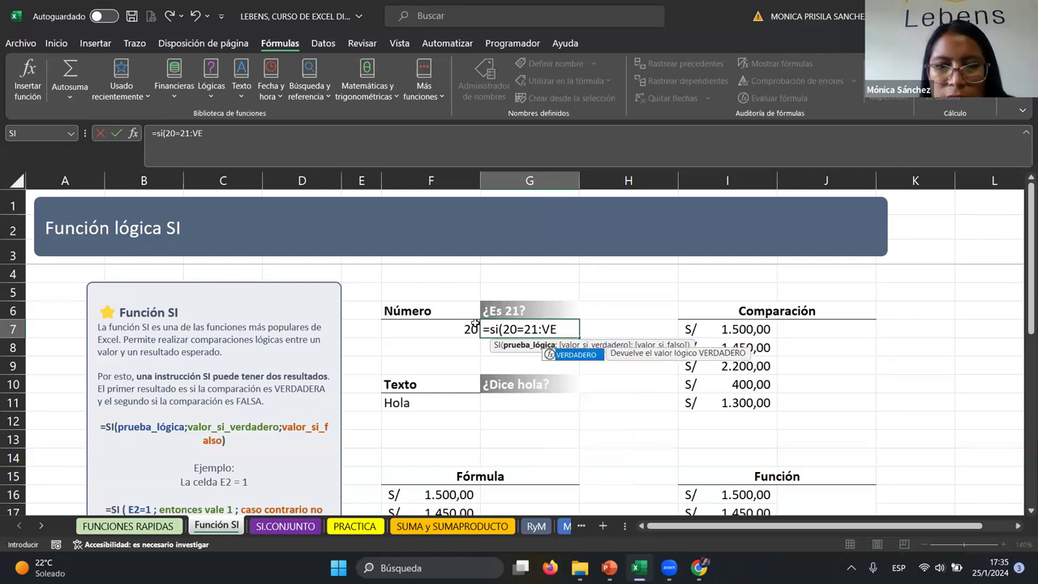
pyautogui.write('R')
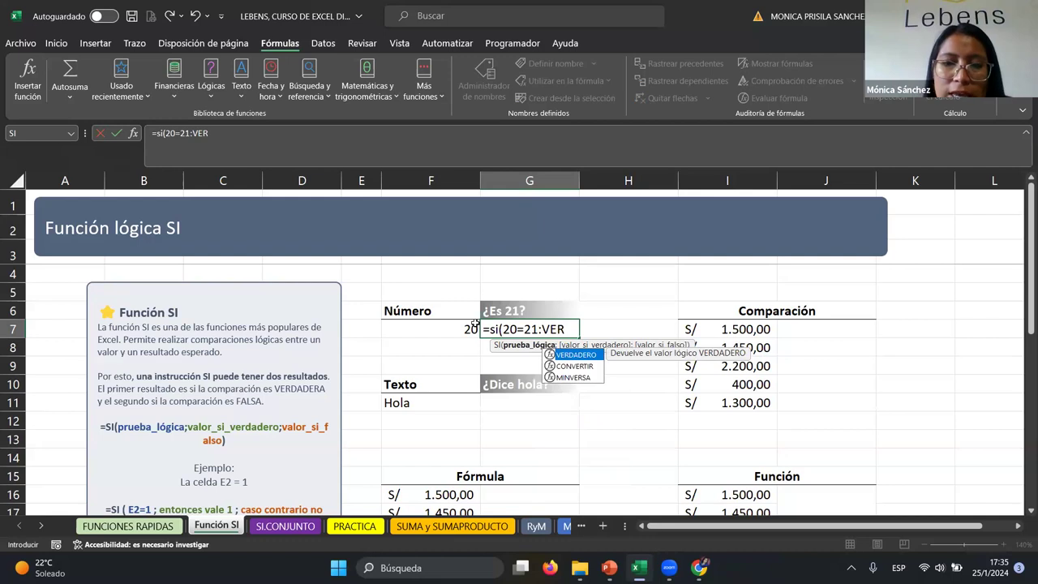
pyautogui.doubleClick(584, 355)
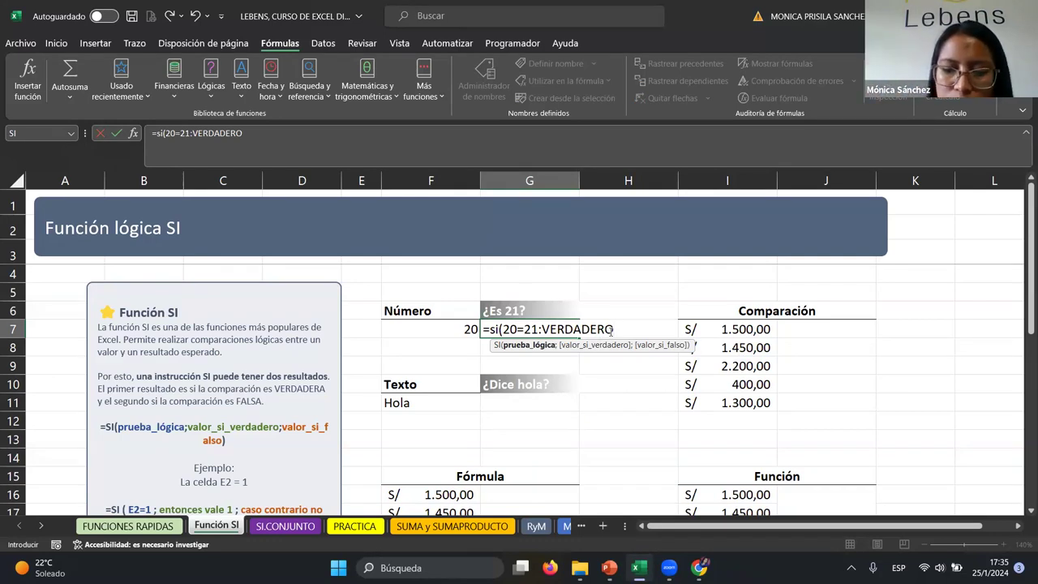
pyautogui.write(')')
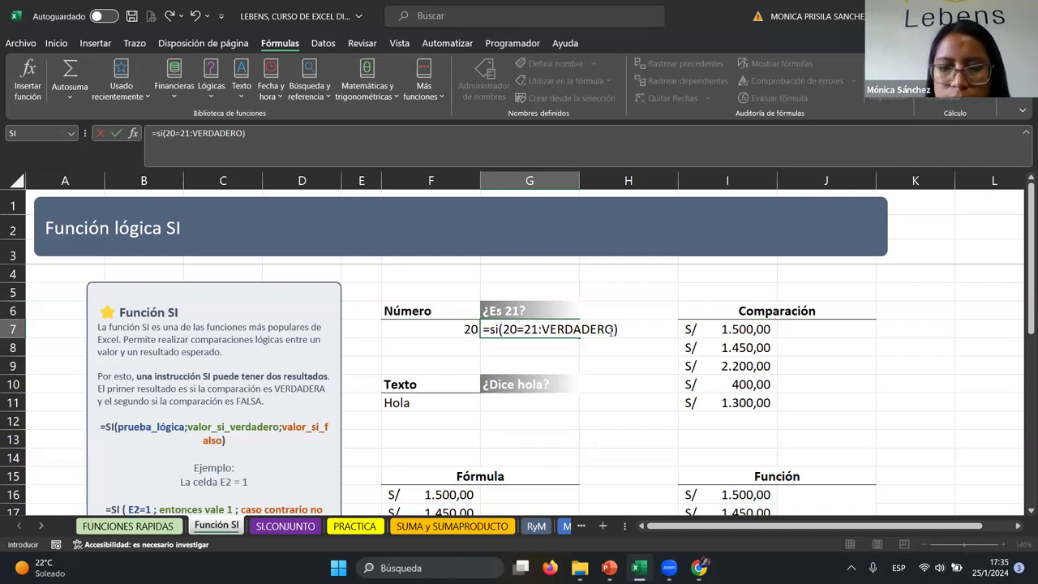
pyautogui.click(555, 361)
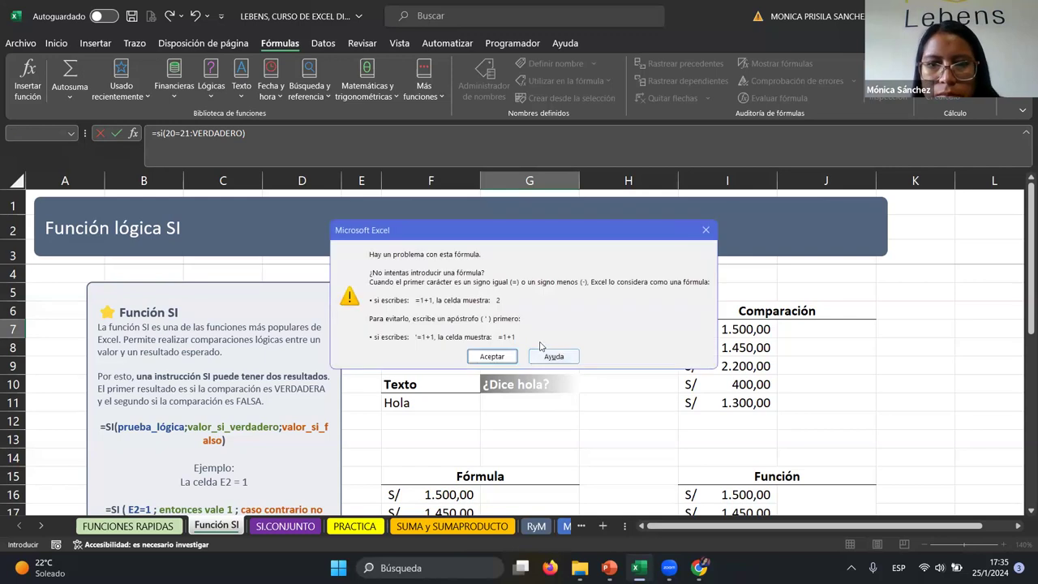
pyautogui.click(702, 231)
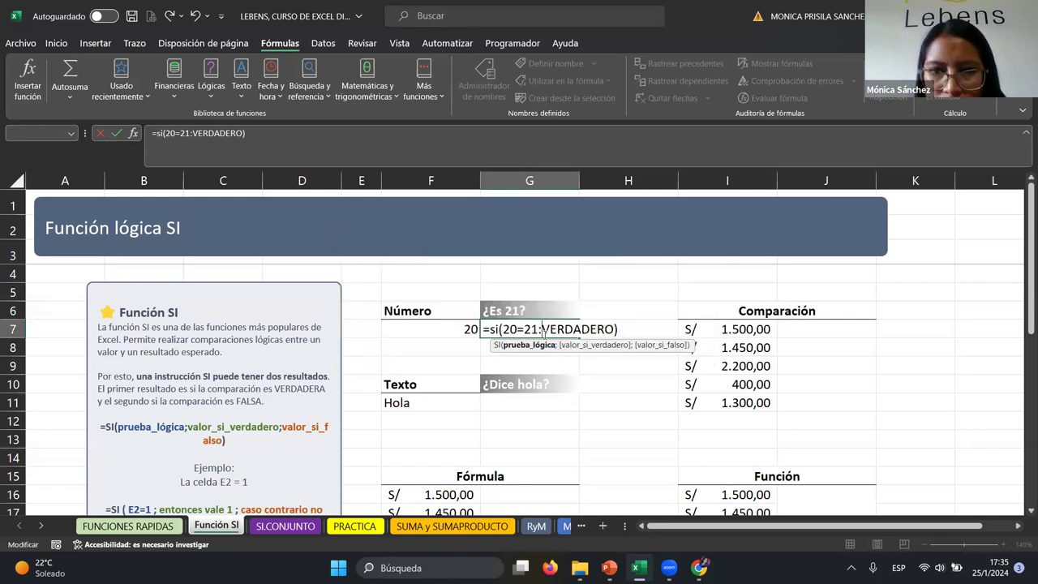
pyautogui.press('BackSpace')
pyautogui.write(';')
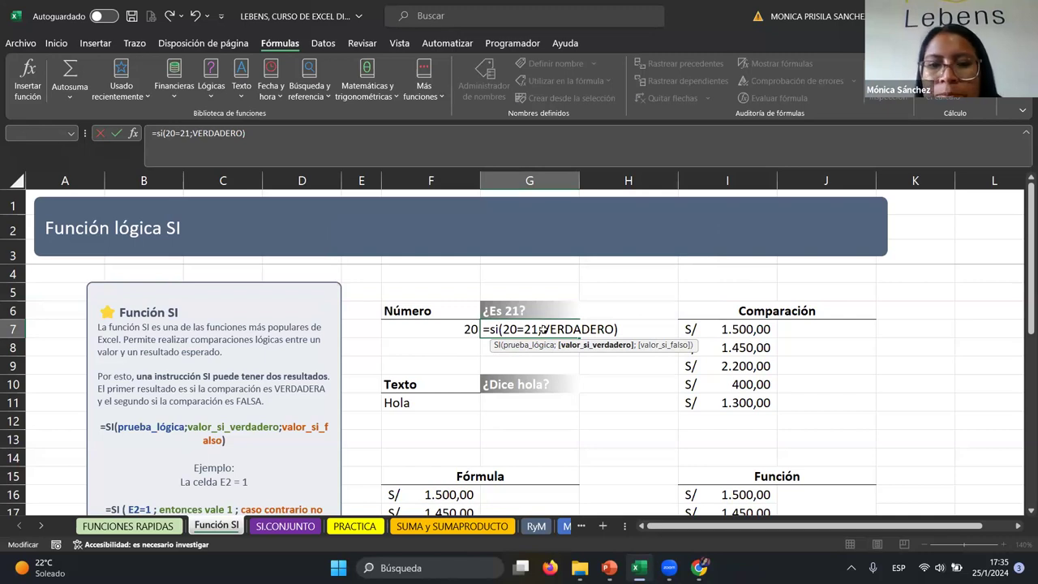
pyautogui.press('Return')
pyautogui.click(546, 329)
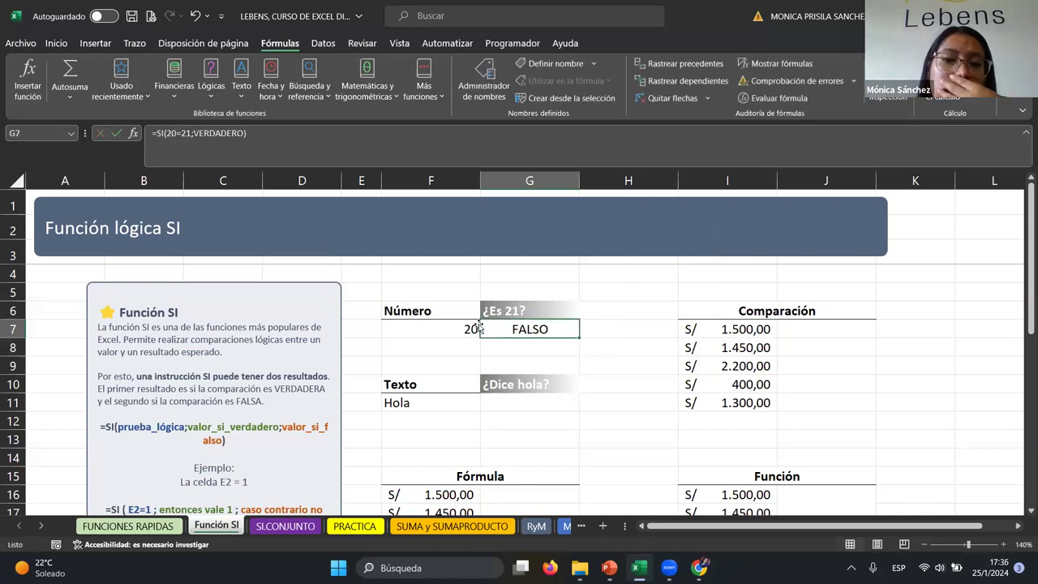
pyautogui.click(452, 321)
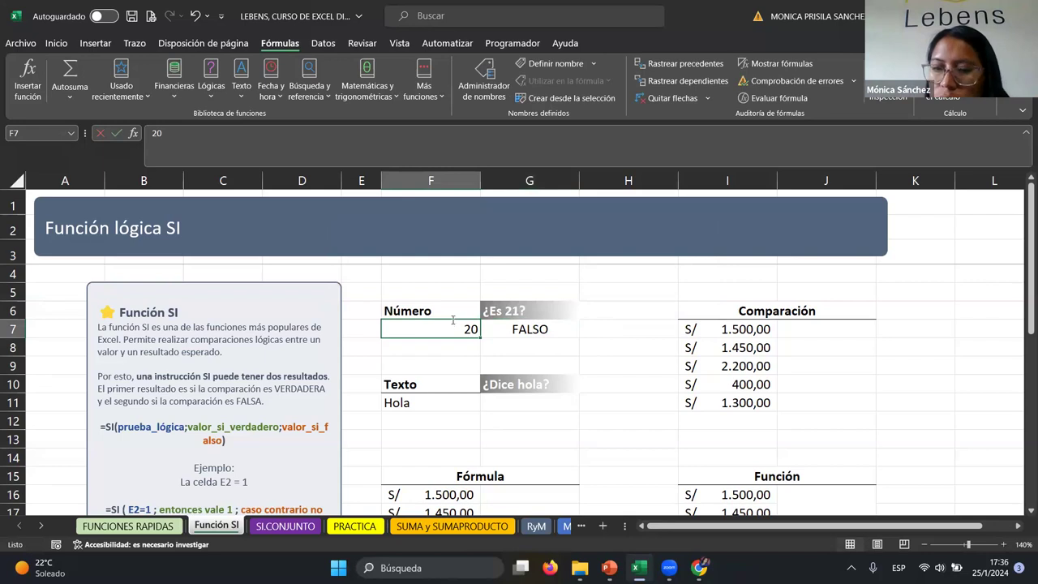
pyautogui.write('21')
pyautogui.press('Return')
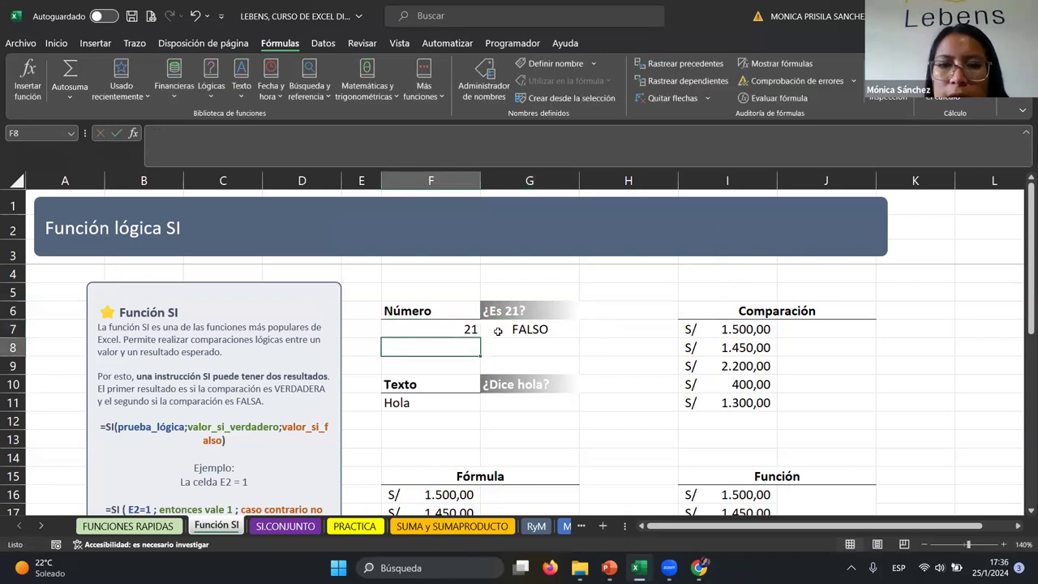
pyautogui.click(497, 331)
pyautogui.click(246, 133)
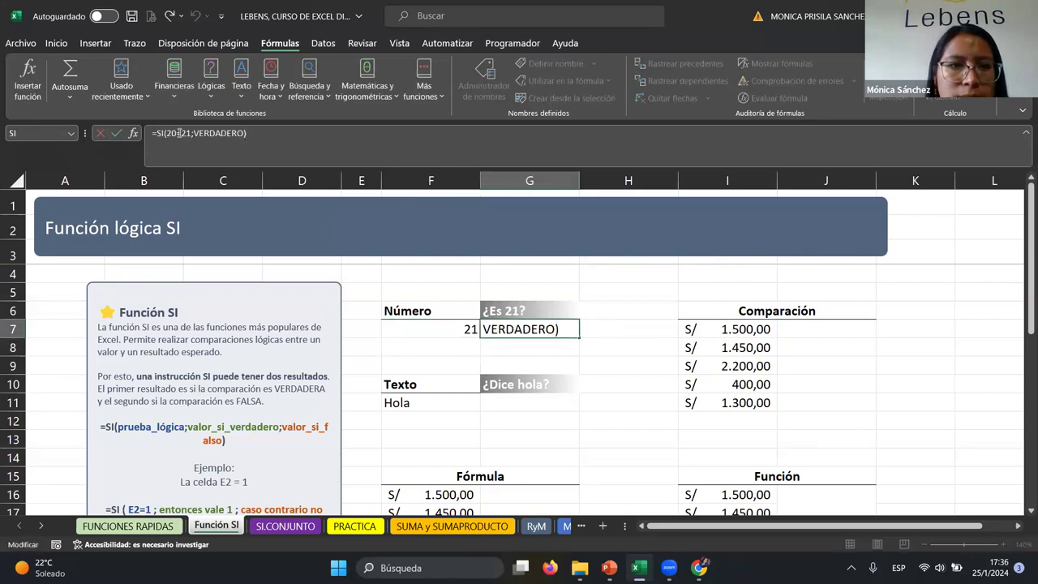
pyautogui.click(179, 133)
pyautogui.press('BackSpace')
pyautogui.press('BackSpace')
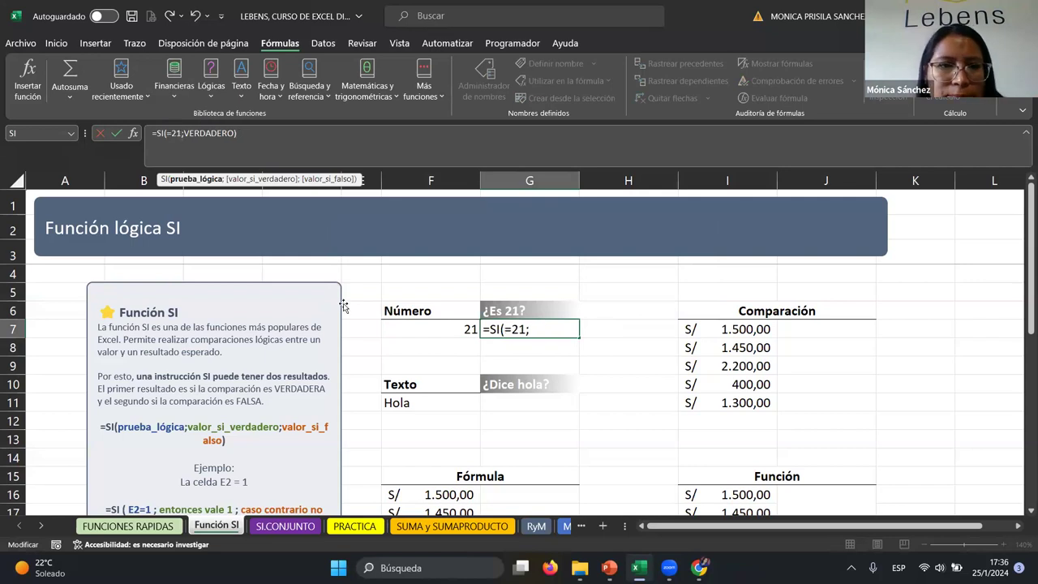
pyautogui.click(434, 330)
pyautogui.press('Return')
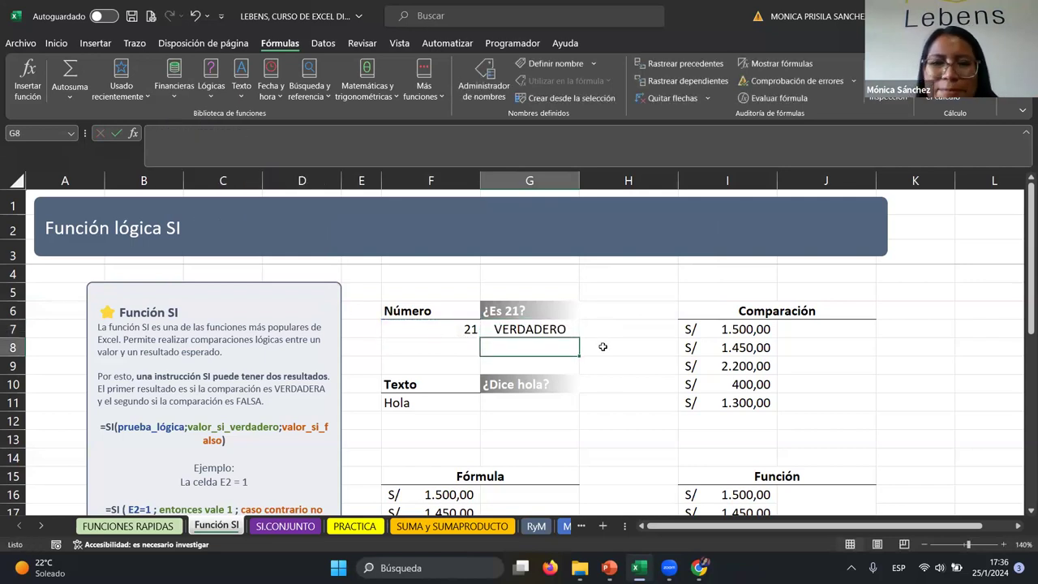
pyautogui.click(567, 331)
pyautogui.click(436, 331)
pyautogui.write('25')
pyautogui.press('Return')
pyautogui.click(436, 331)
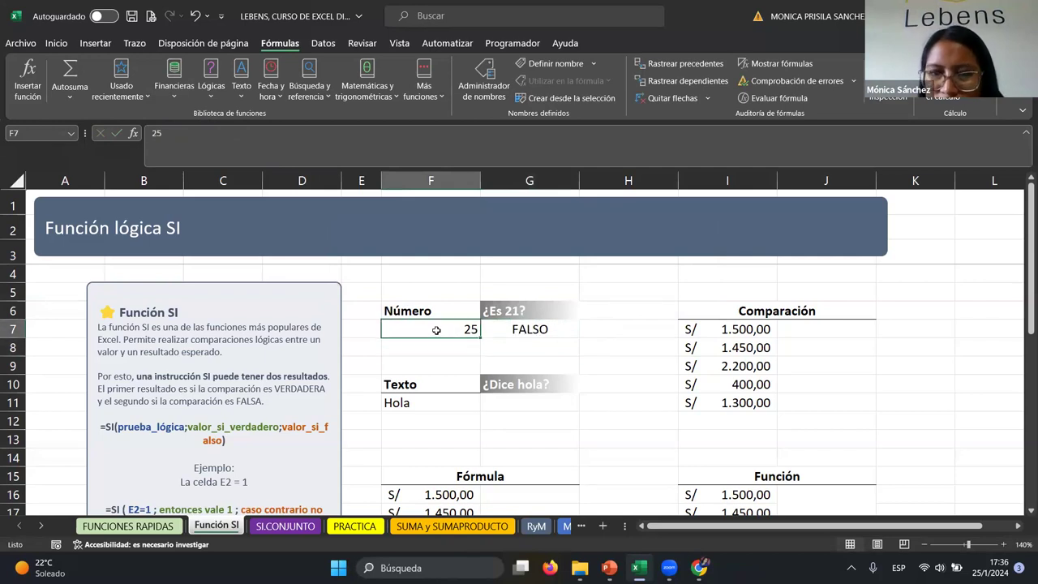
pyautogui.write('20')
pyautogui.press('Return')
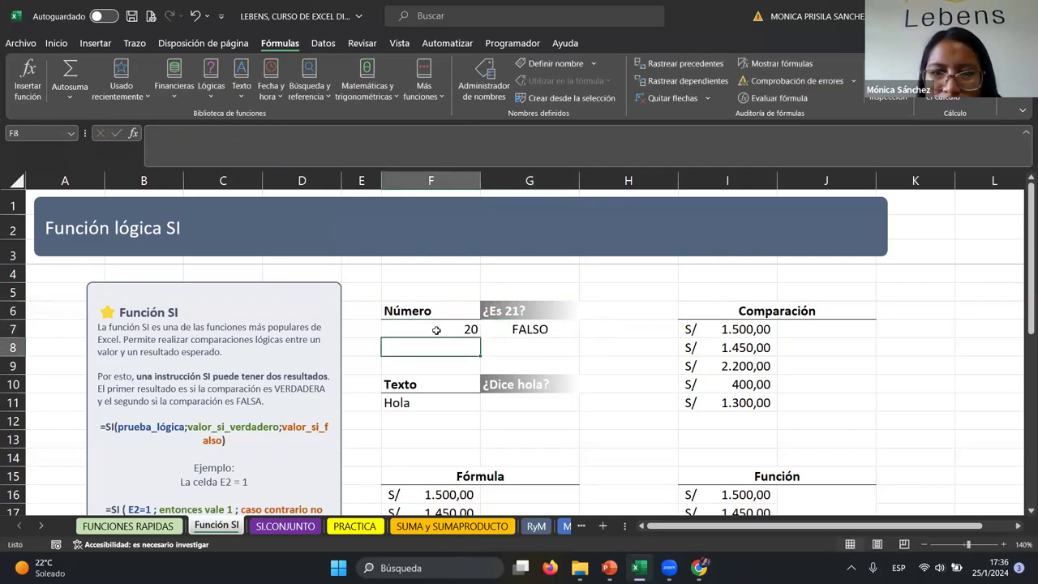
pyautogui.click(436, 331)
pyautogui.write('21')
pyautogui.press('Return')
pyautogui.click(436, 331)
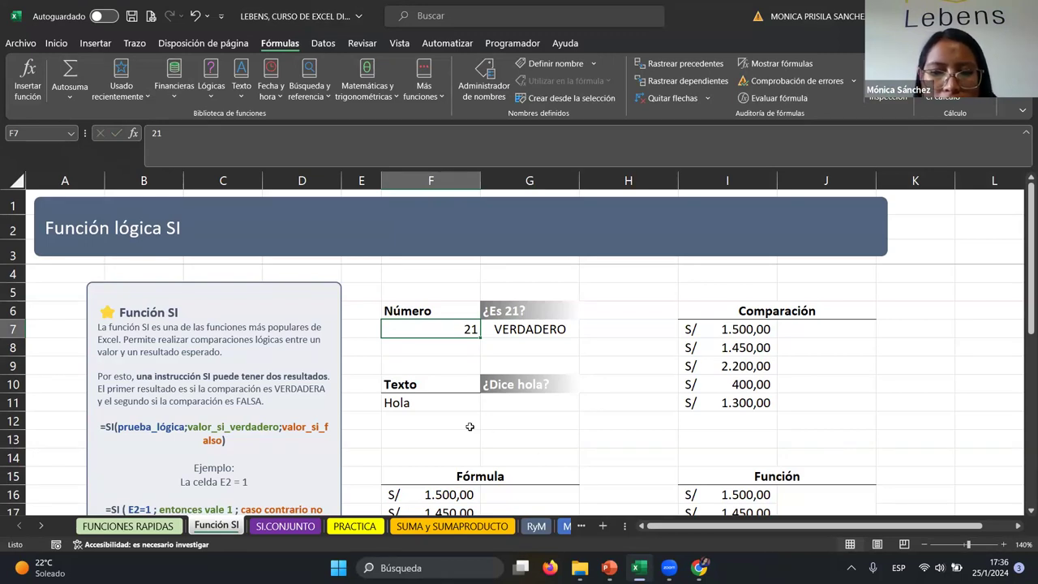
pyautogui.click(527, 401)
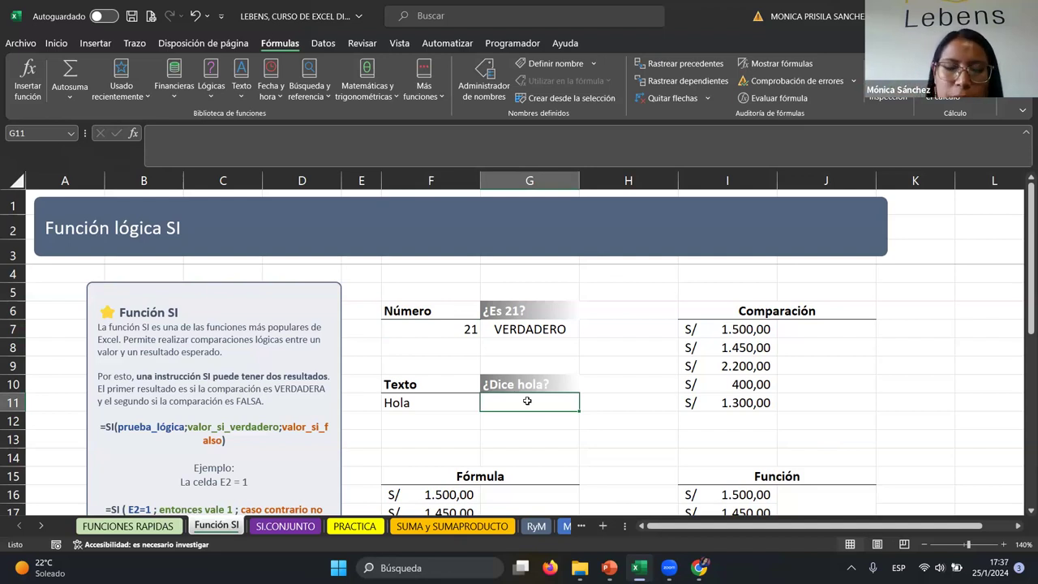
# Step: Enter =SI(F11="Hola";"si saludo";"no saludo") in G11
pyautogui.write('=SI')
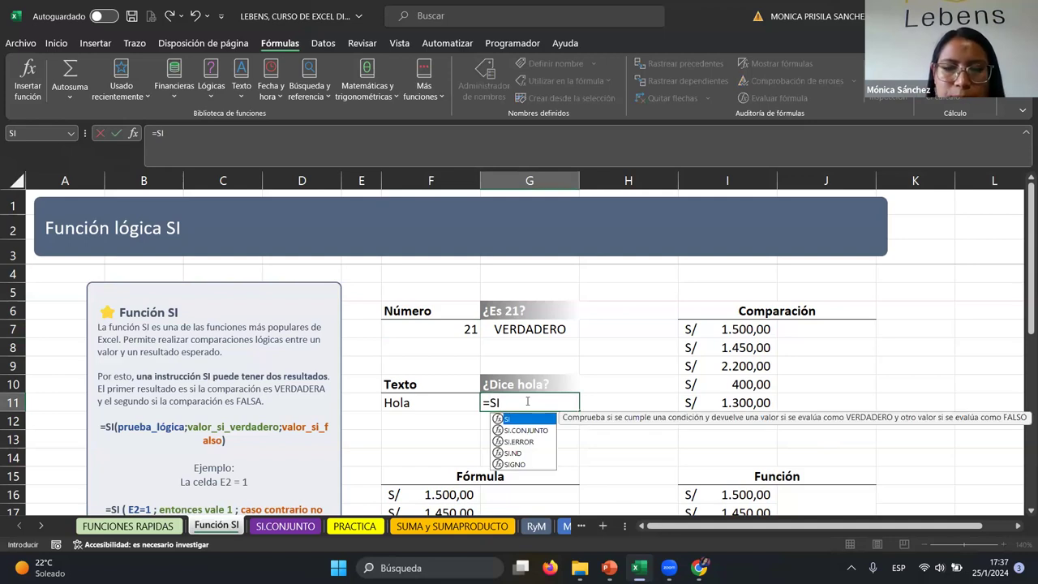
pyautogui.write('(')
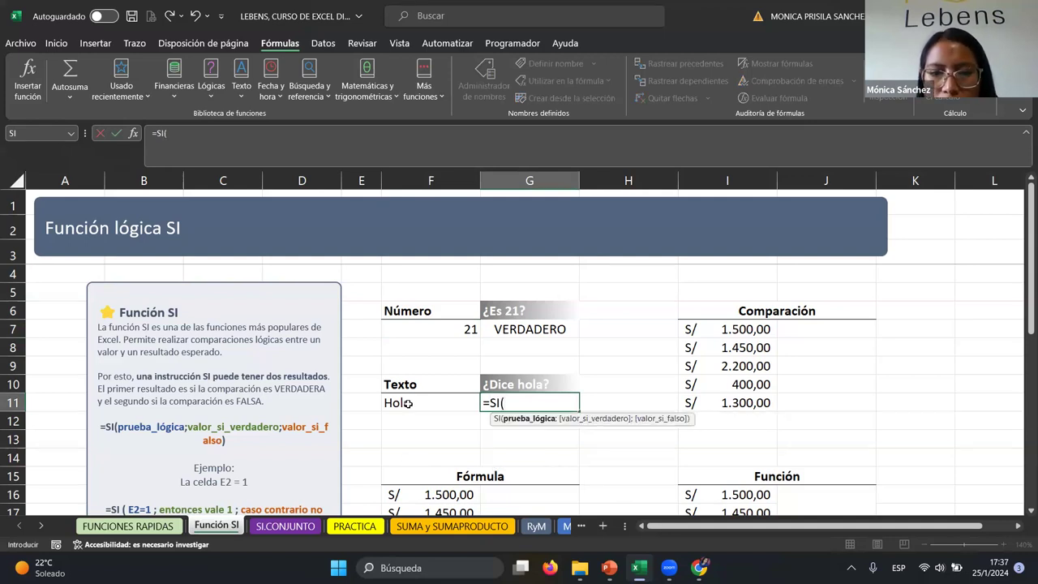
pyautogui.click(408, 403)
pyautogui.write('="')
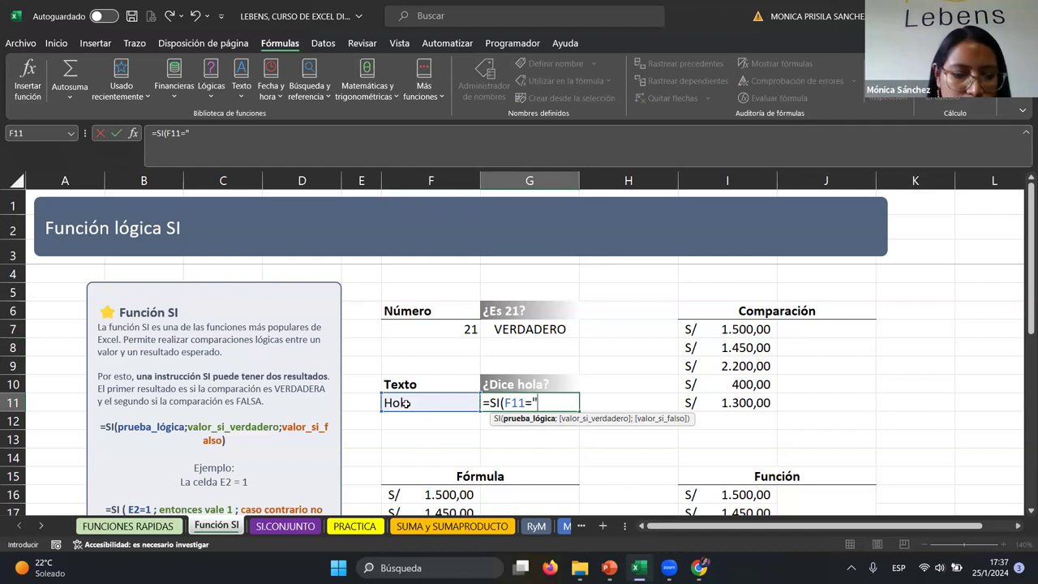
pyautogui.write('Hola')
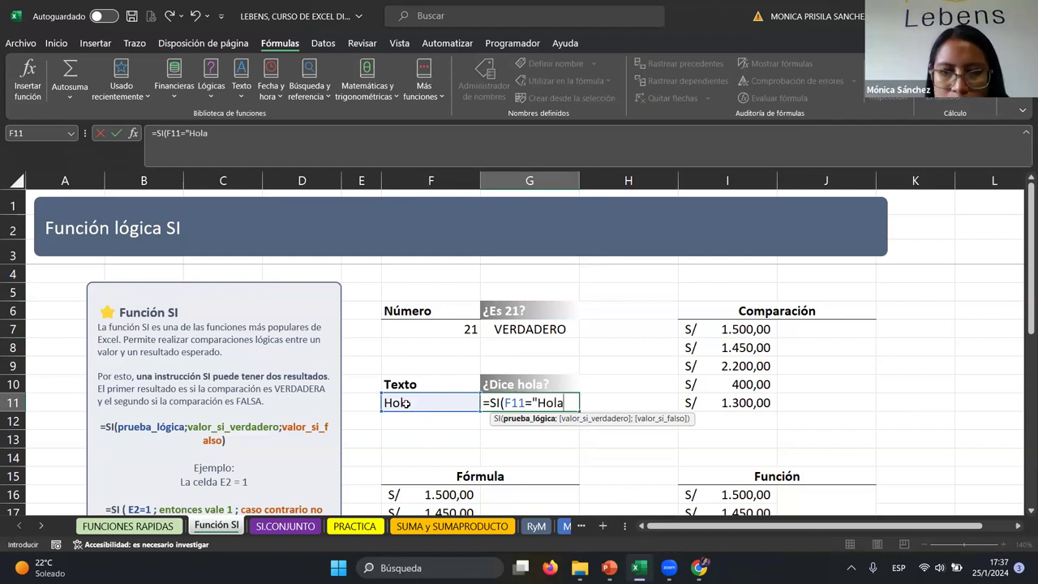
pyautogui.write('"')
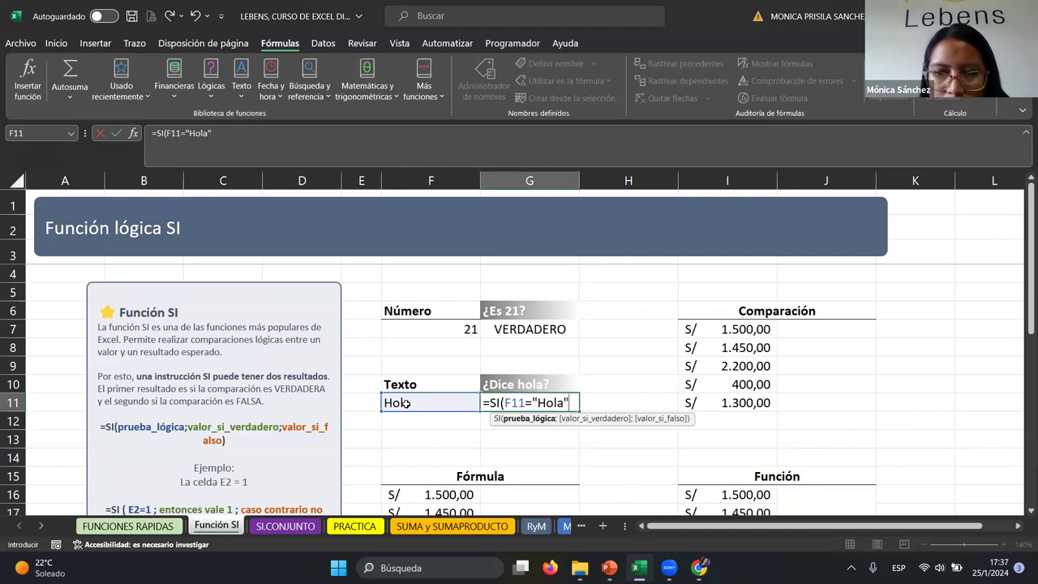
pyautogui.write(';')
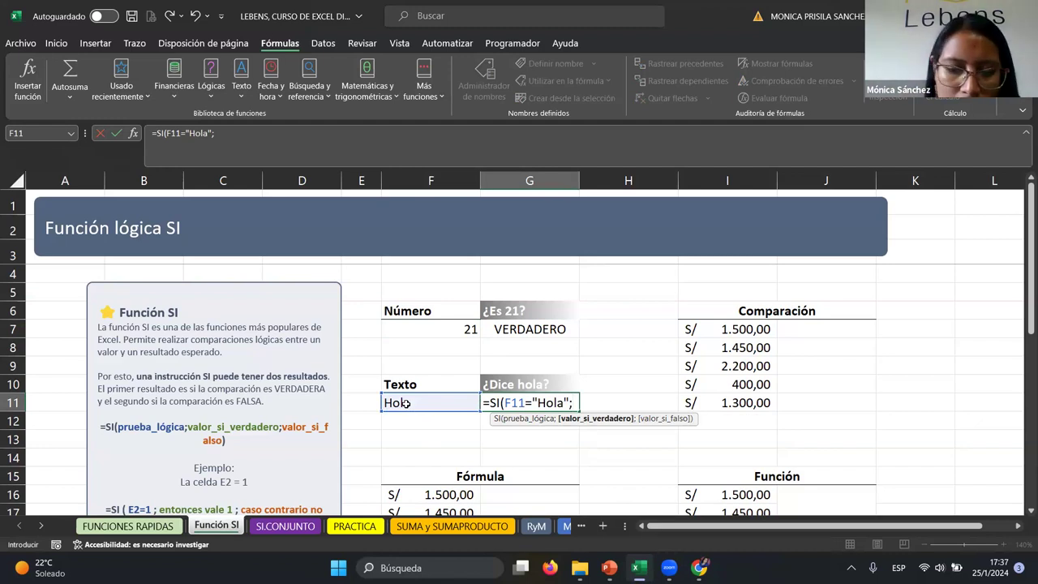
pyautogui.write('"si')
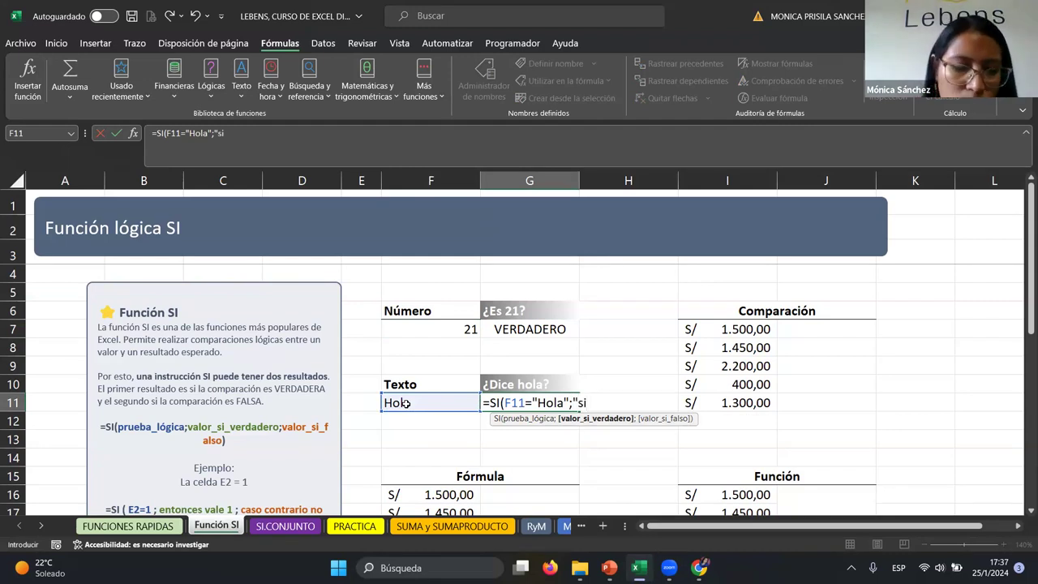
pyautogui.write(' saludo')
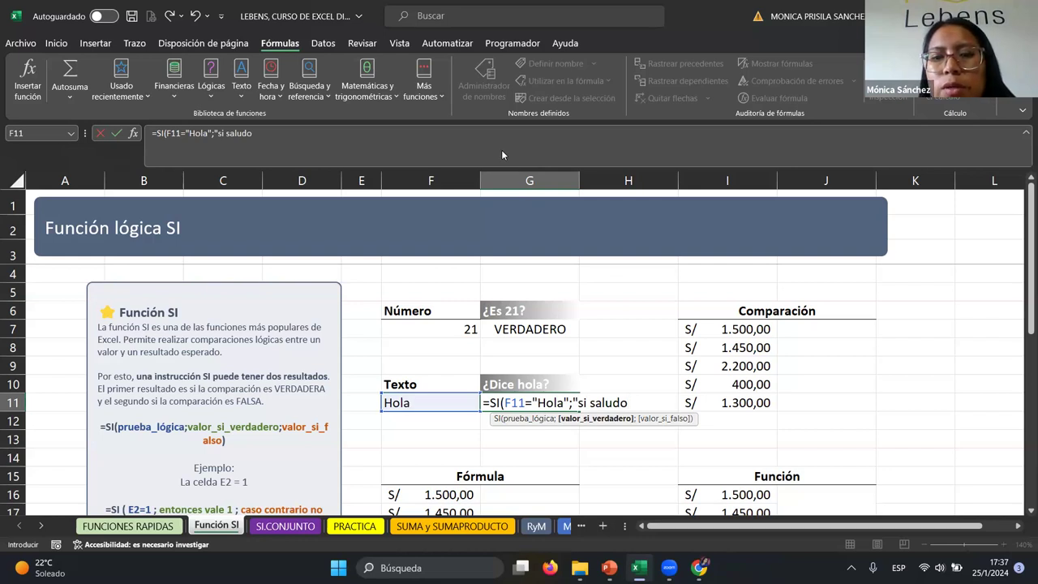
pyautogui.write('";')
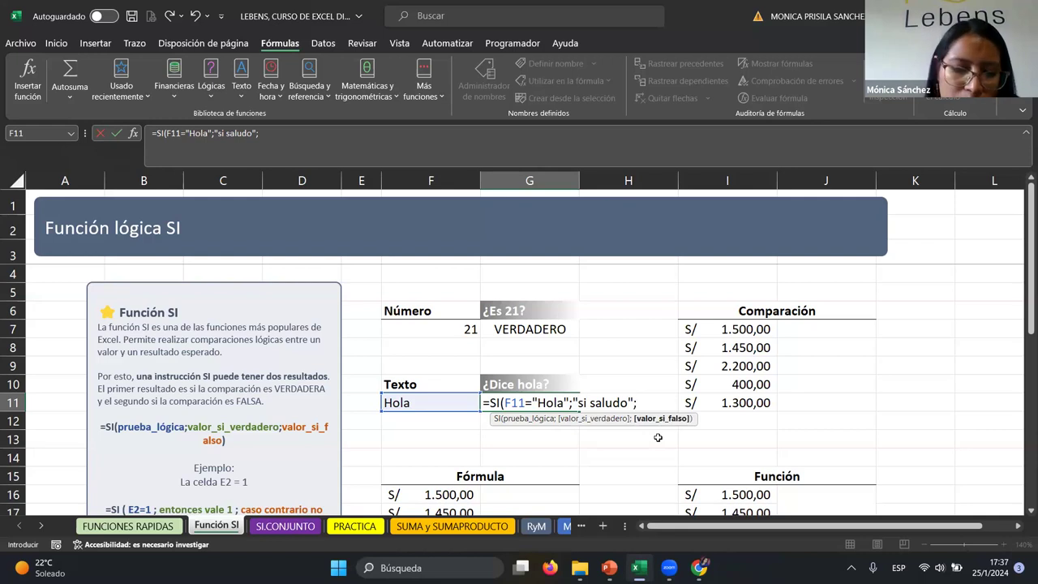
pyautogui.write('"no s')
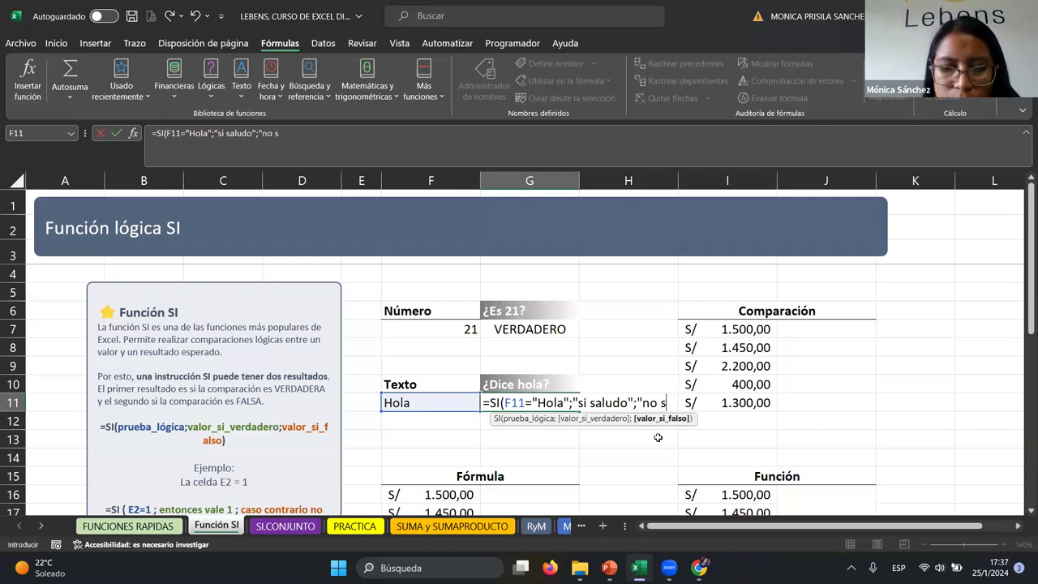
pyautogui.write('aludo"')
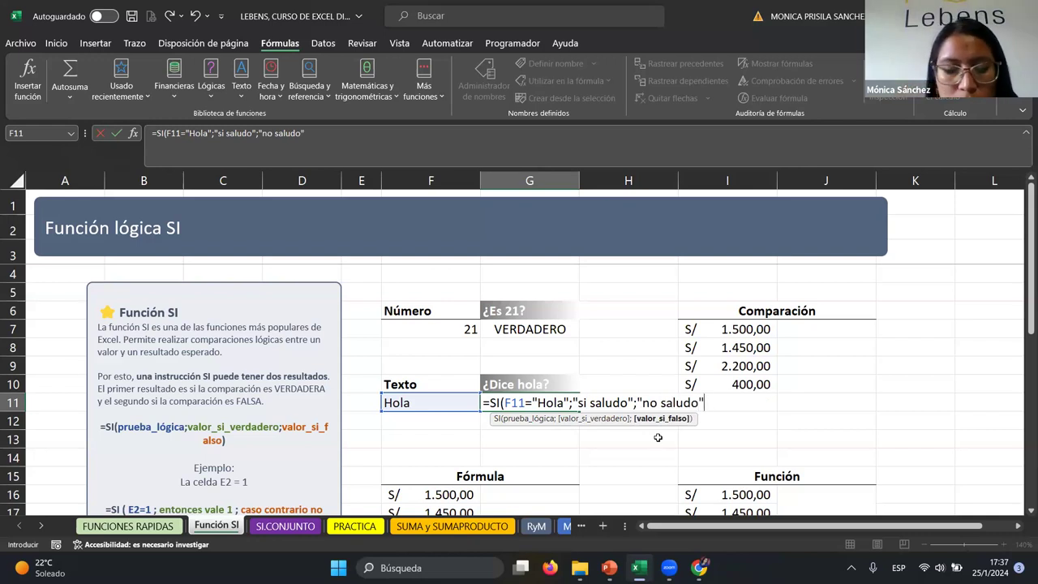
pyautogui.write('(')
pyautogui.press('BackSpace')
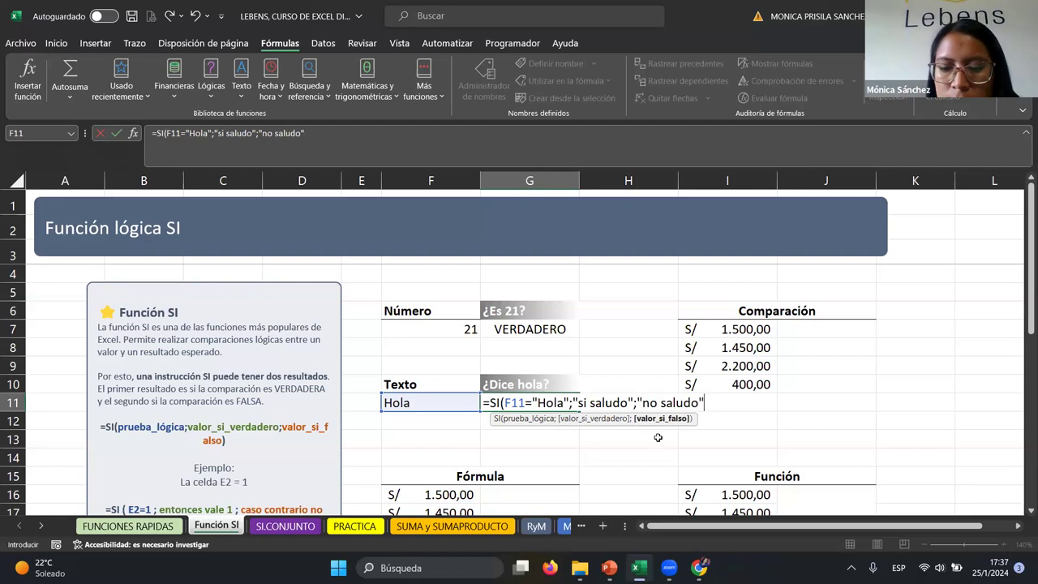
pyautogui.write(')')
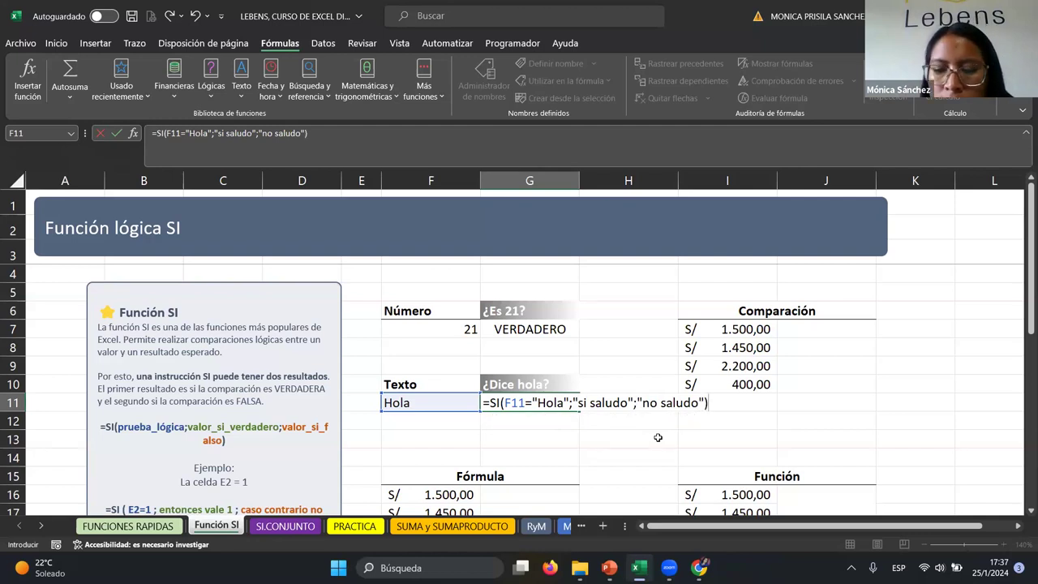
pyautogui.press('Return')
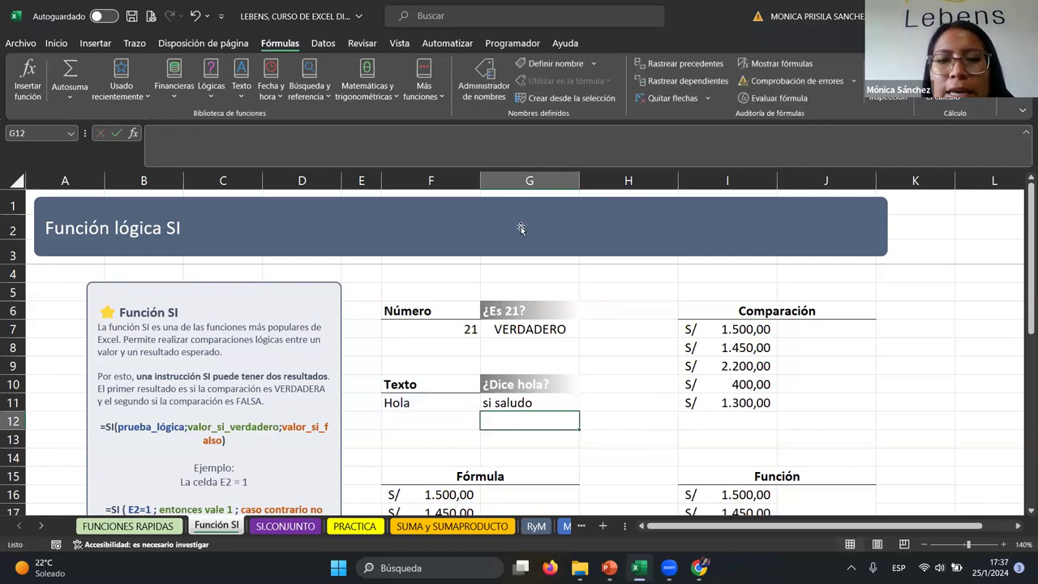
# Step: Test the formula by replacing Hola in F11 with other text, then undo to restore Hola
pyautogui.click(426, 395)
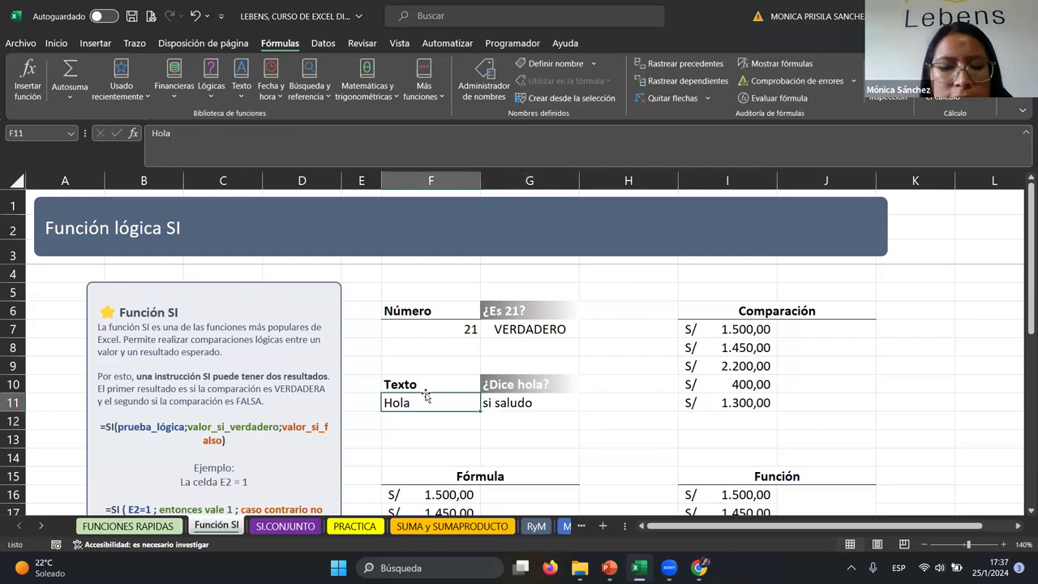
pyautogui.write('ajdsk')
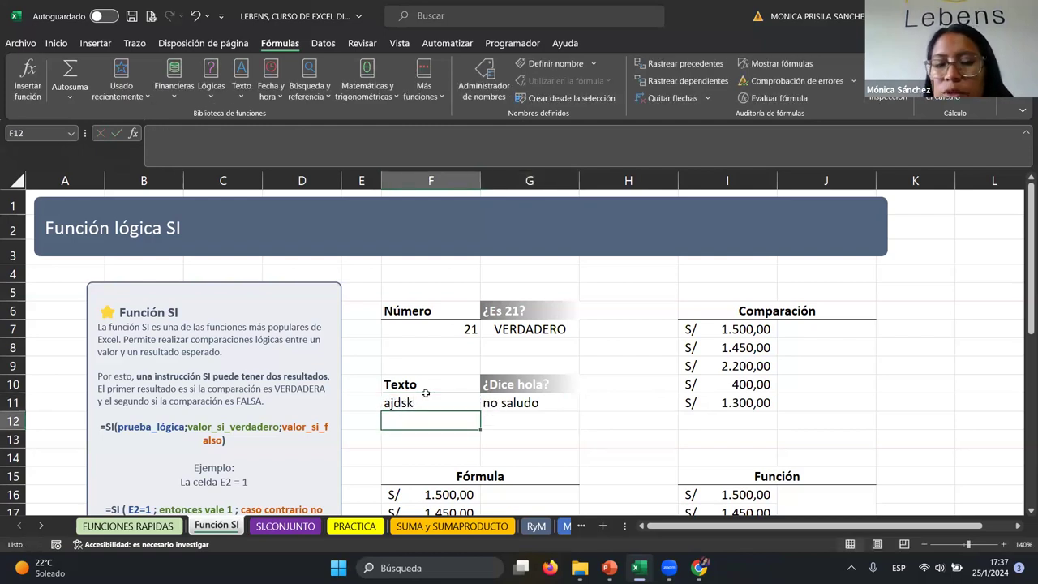
pyautogui.hotkey('ctrl', 'z')
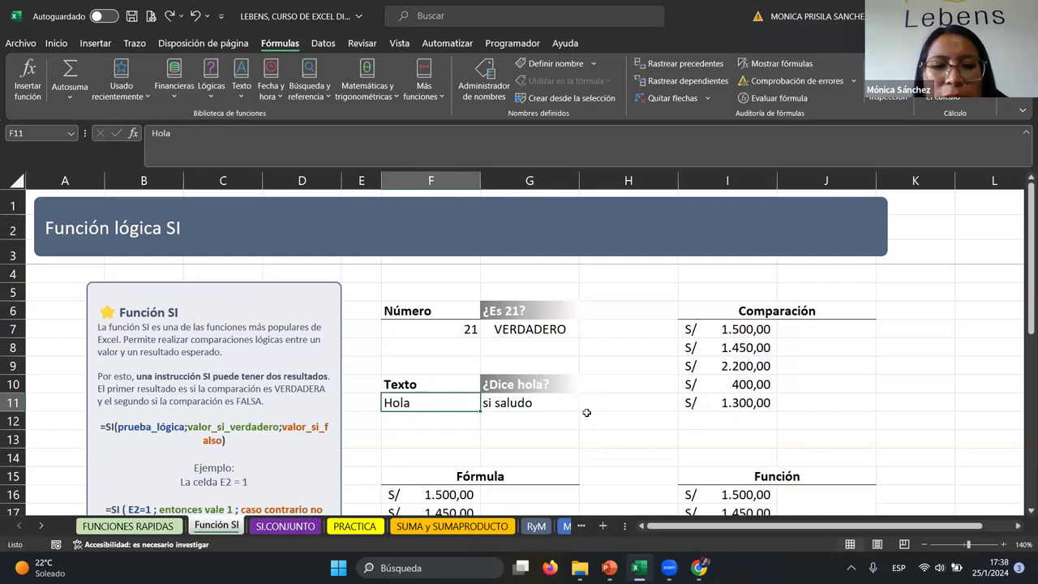
pyautogui.click(560, 419)
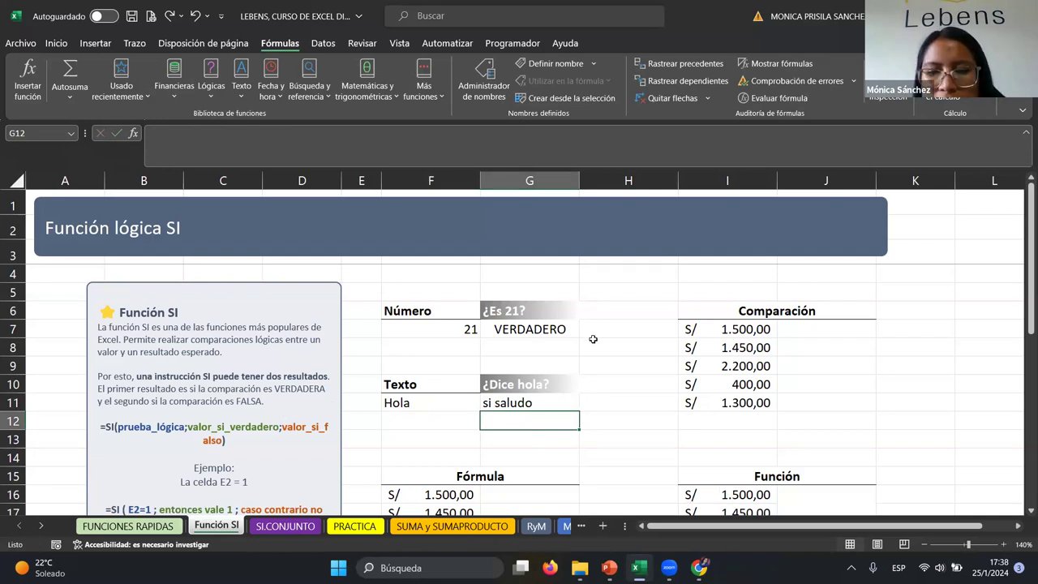
# Step: In J7, begin the condition =si(I7< using a less-than sign from clipboard history
pyautogui.click(803, 331)
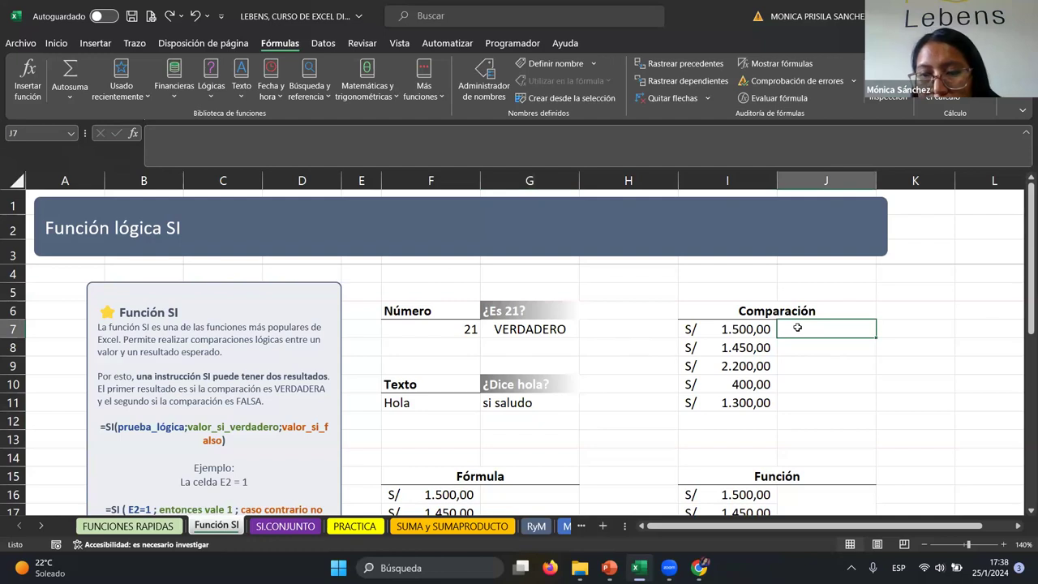
pyautogui.hscroll(3, 797, 327)
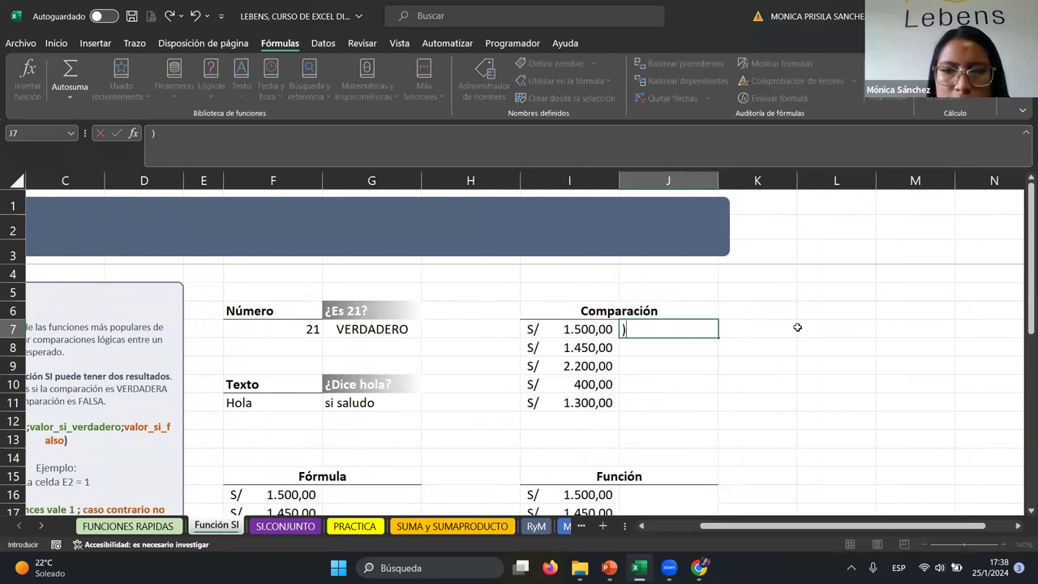
pyautogui.write('=si(')
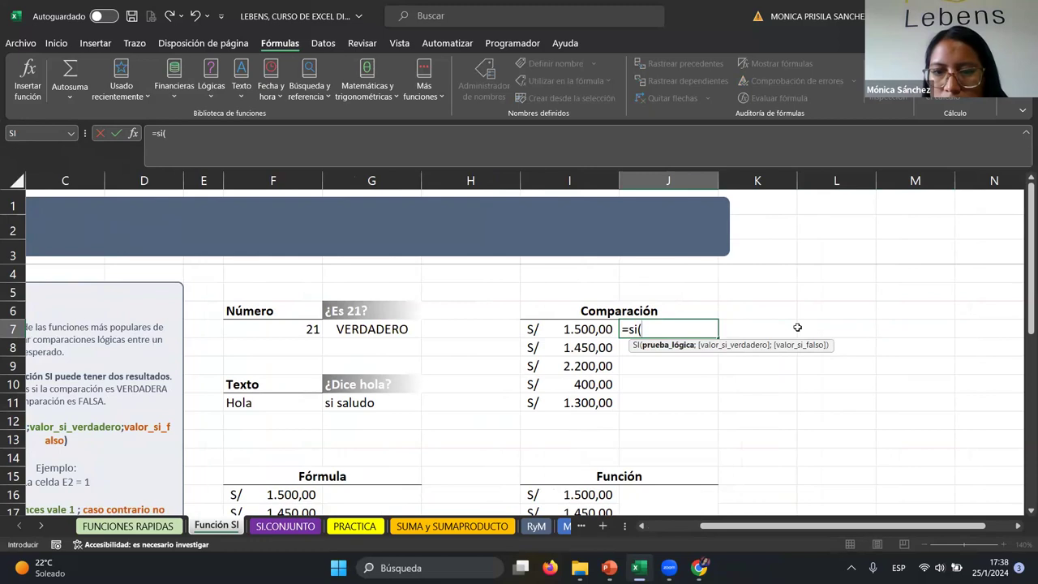
pyautogui.press('Left')
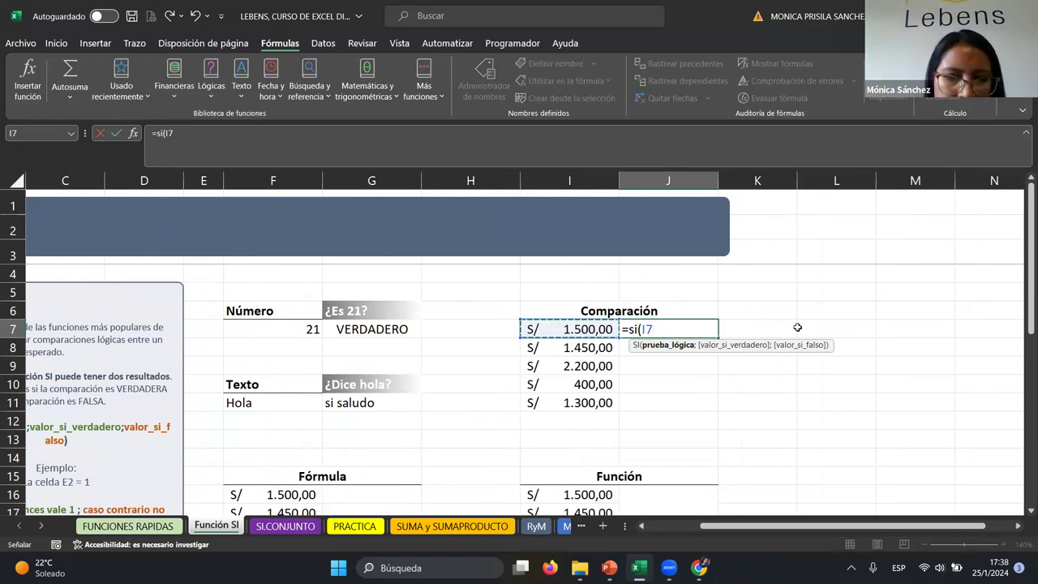
pyautogui.write('=')
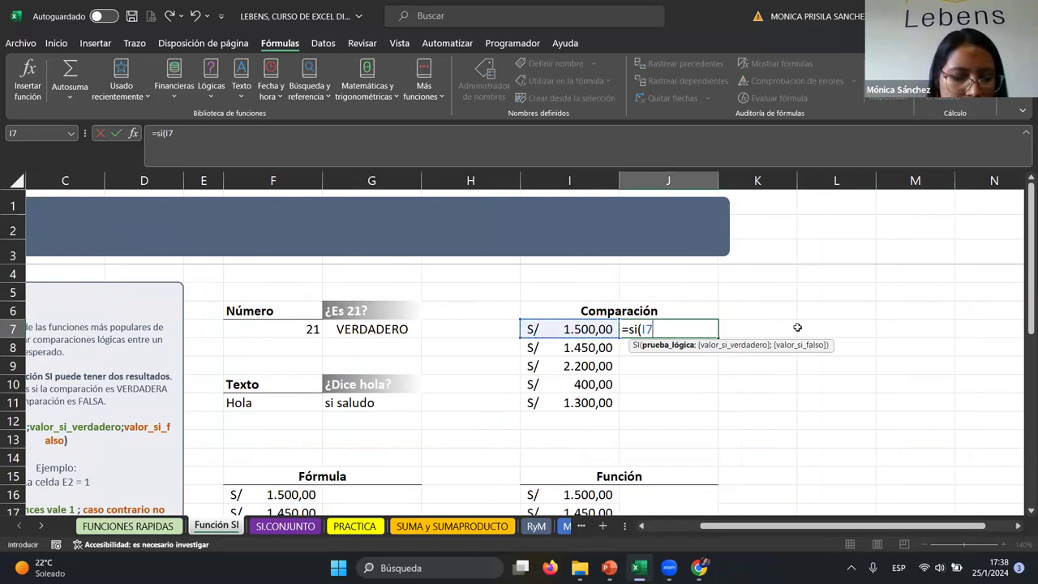
pyautogui.press('super+v')
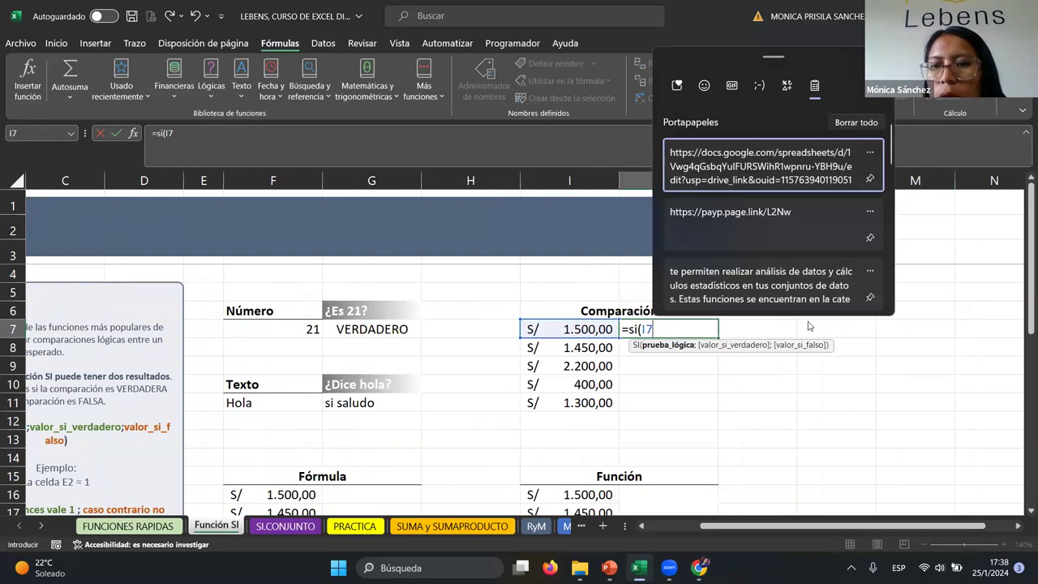
pyautogui.scroll(-5, 799, 219)
pyautogui.scroll(-5, 797, 225)
pyautogui.scroll(-5, 799, 235)
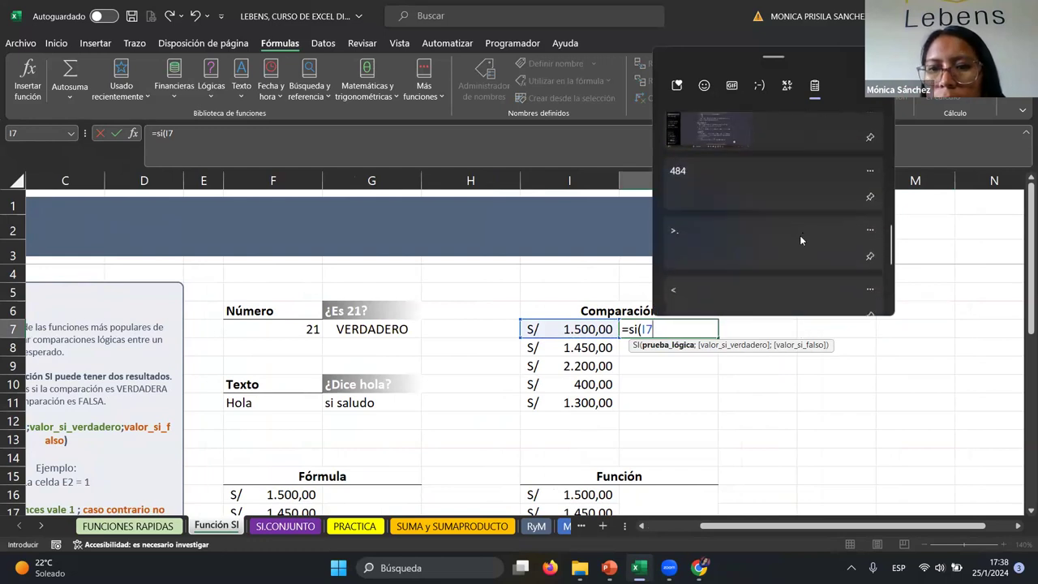
pyautogui.click(700, 233)
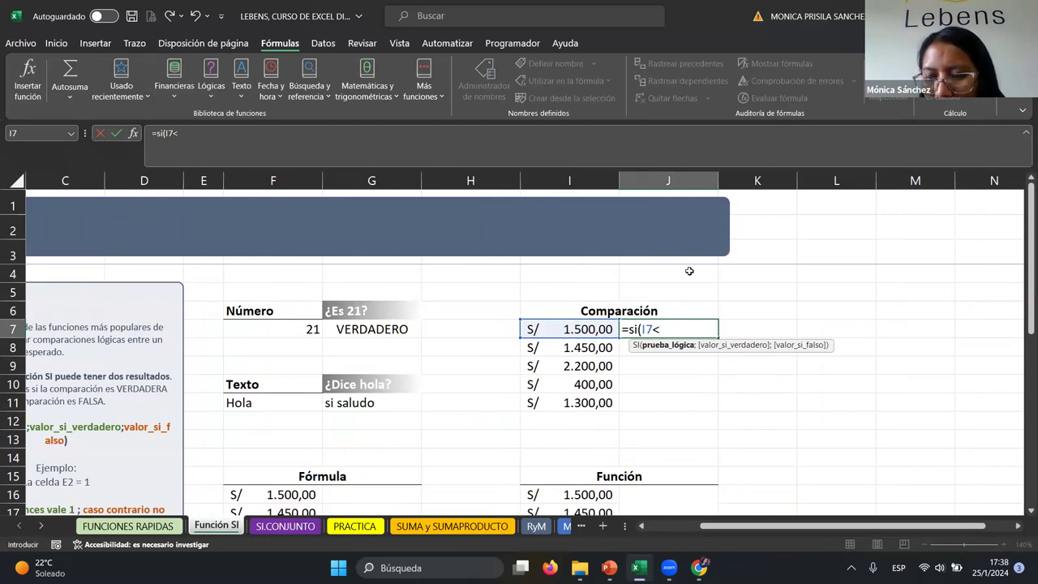
# Step: Finish J7 as =si(I7<1000;"Esta en el rando";"Excede") and commit it
pyautogui.write('1000')
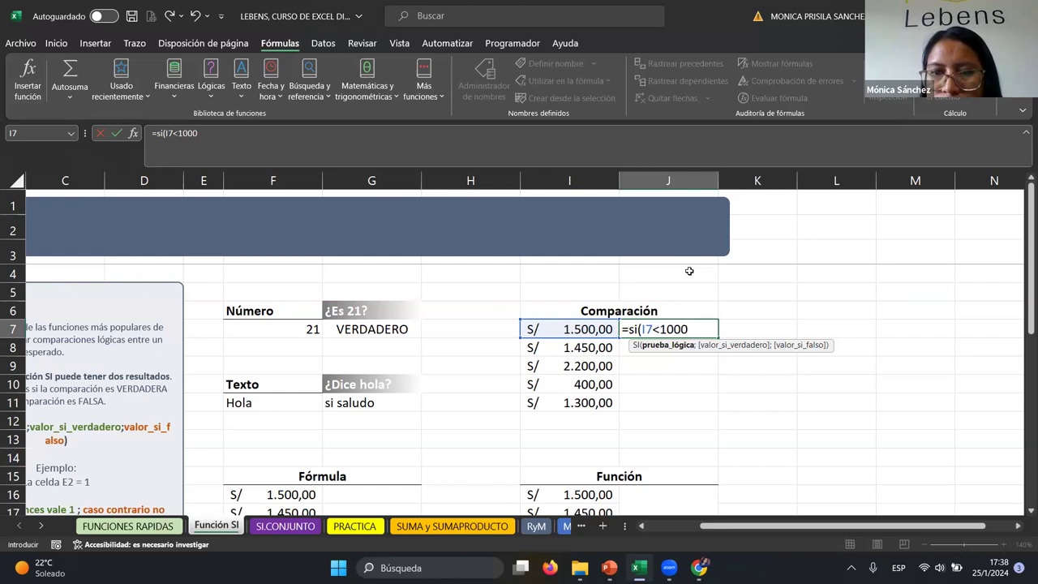
pyautogui.write(';')
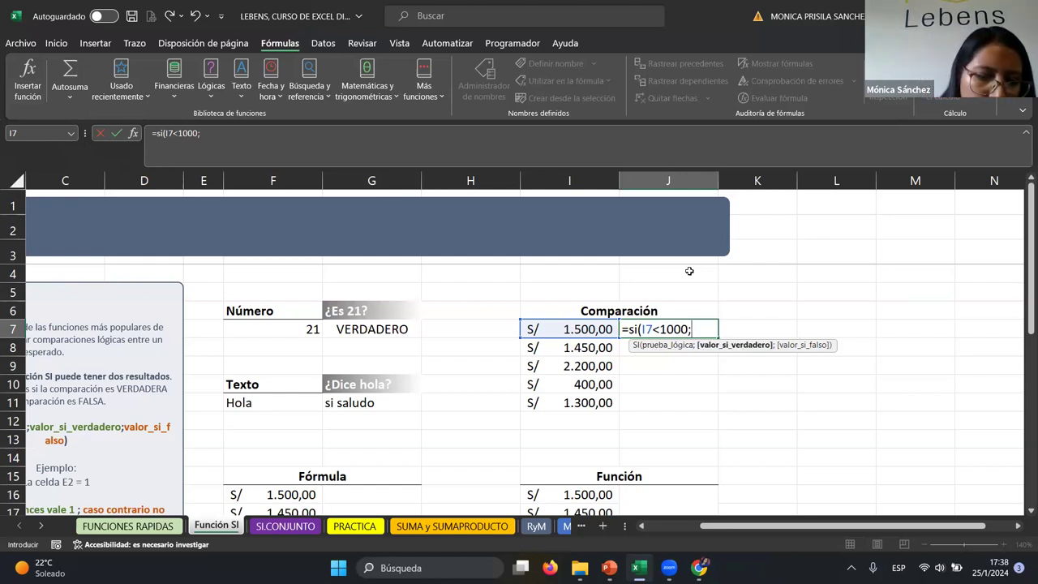
pyautogui.write('"')
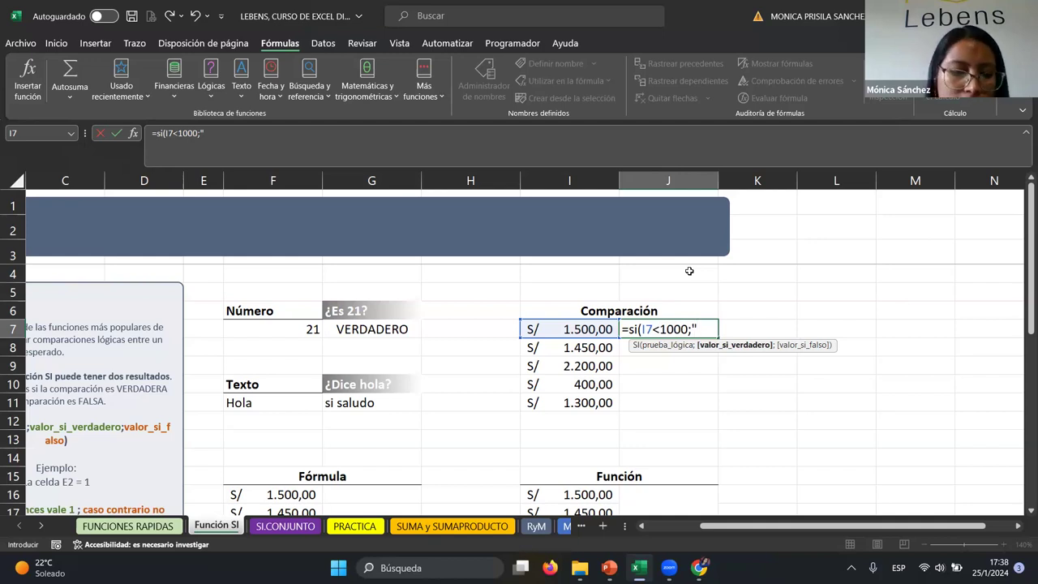
pyautogui.write('E')
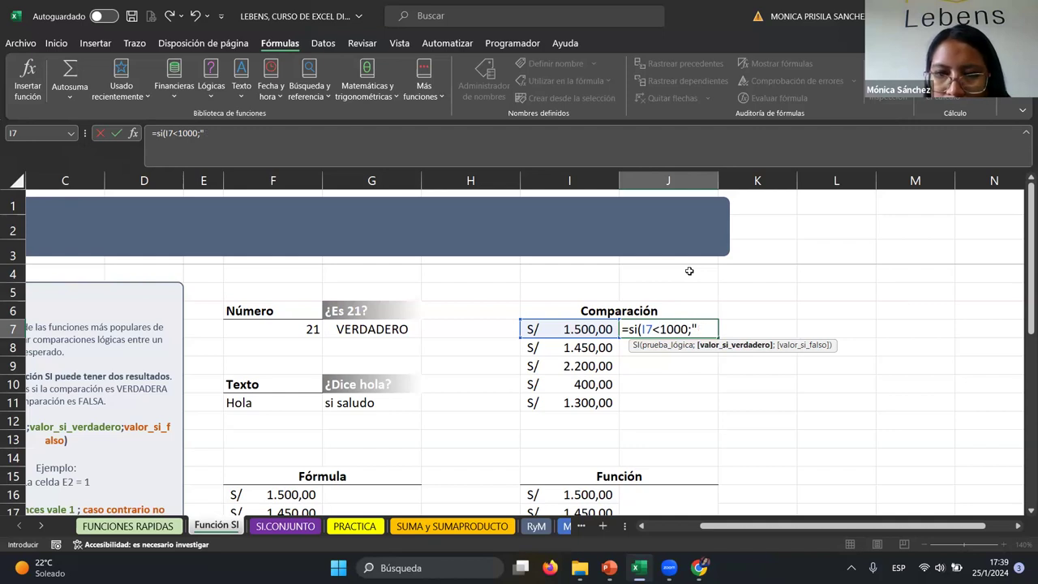
pyautogui.write('Esta en')
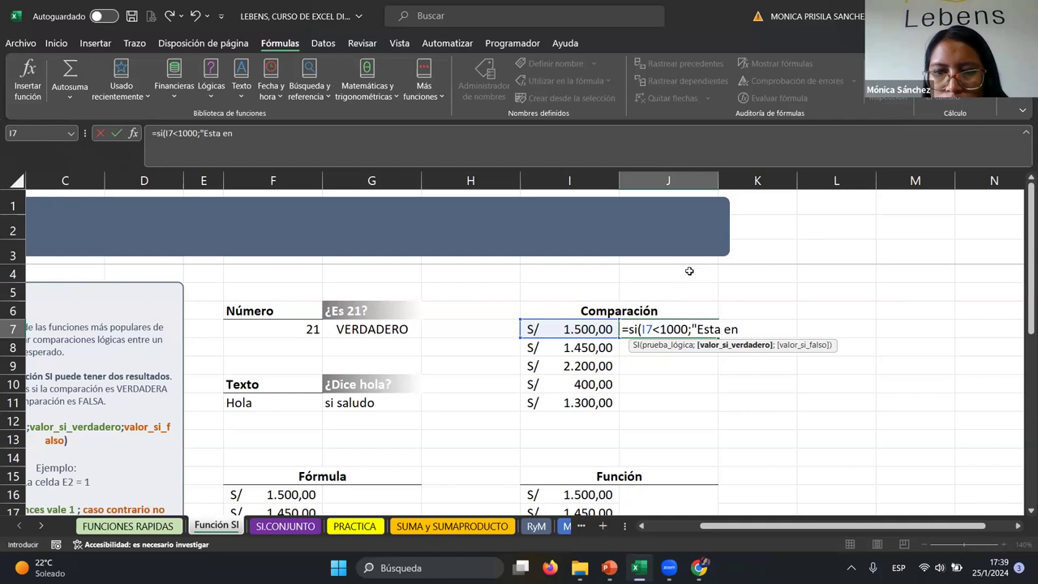
pyautogui.write(' el rando')
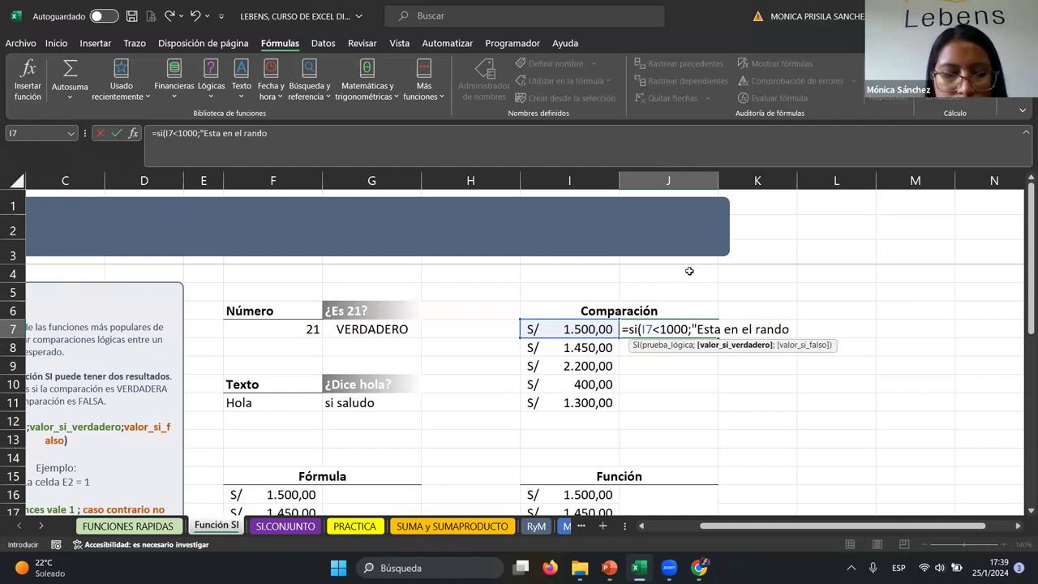
pyautogui.write('"')
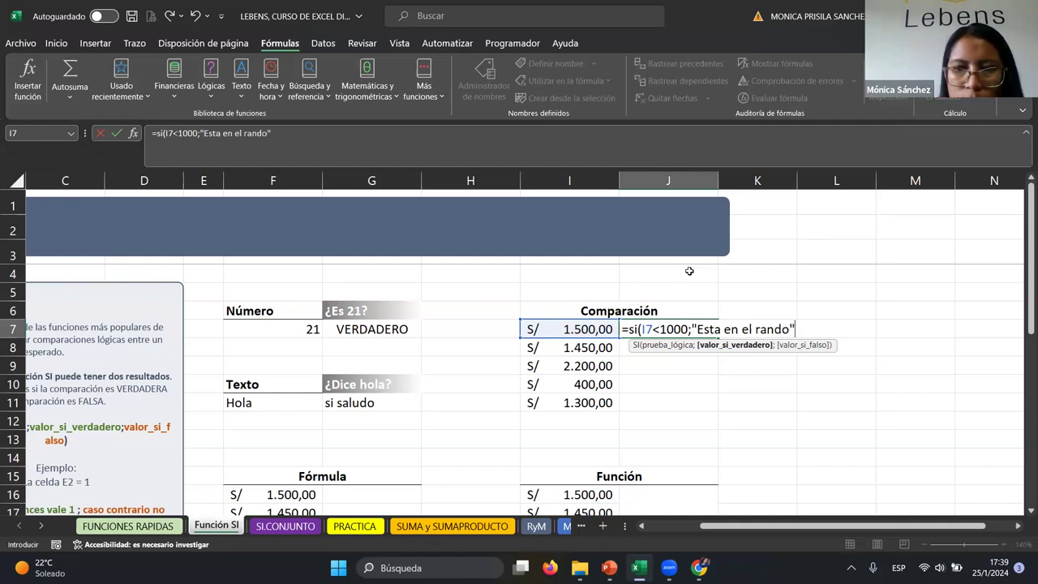
pyautogui.write(';"')
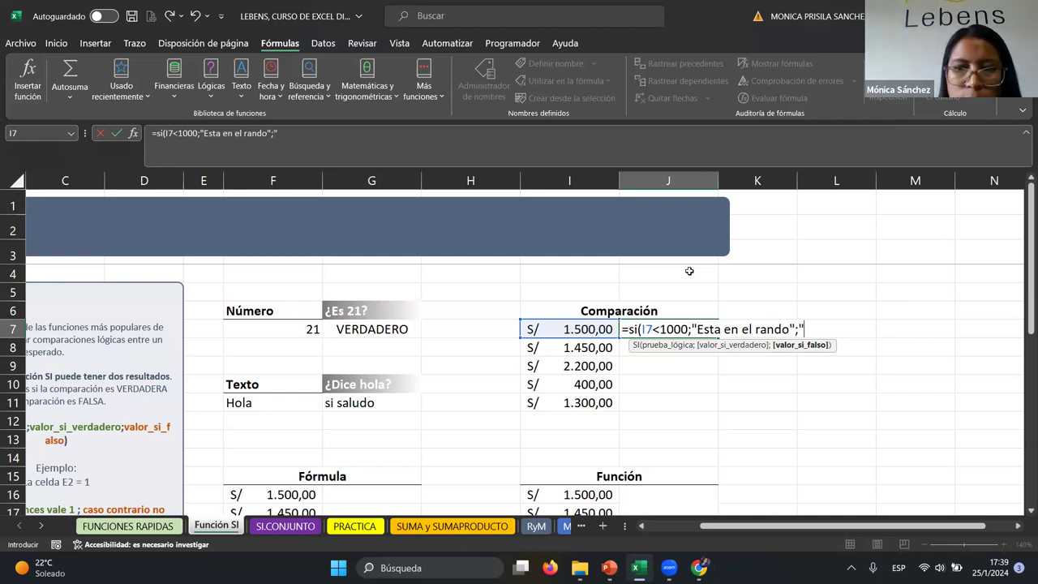
pyautogui.write('Excese')
pyautogui.press('BackSpace')
pyautogui.press('BackSpace')
pyautogui.write('de')
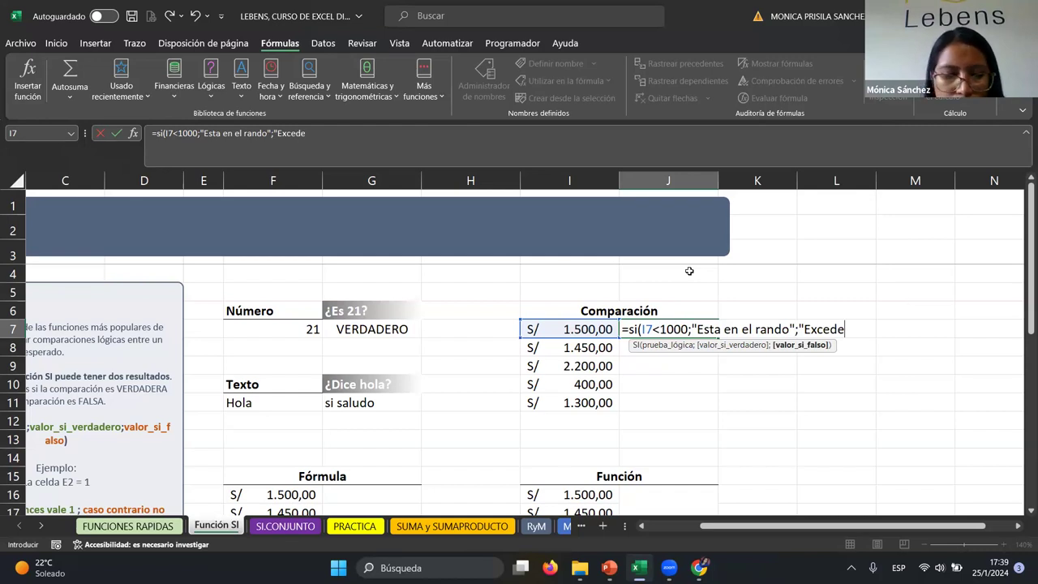
pyautogui.write('"')
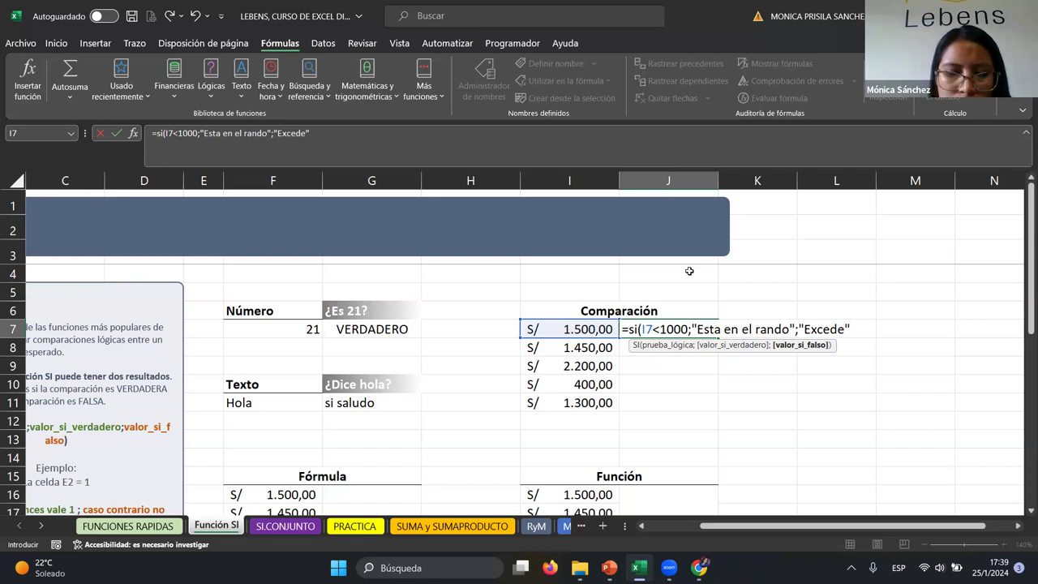
pyautogui.write(')')
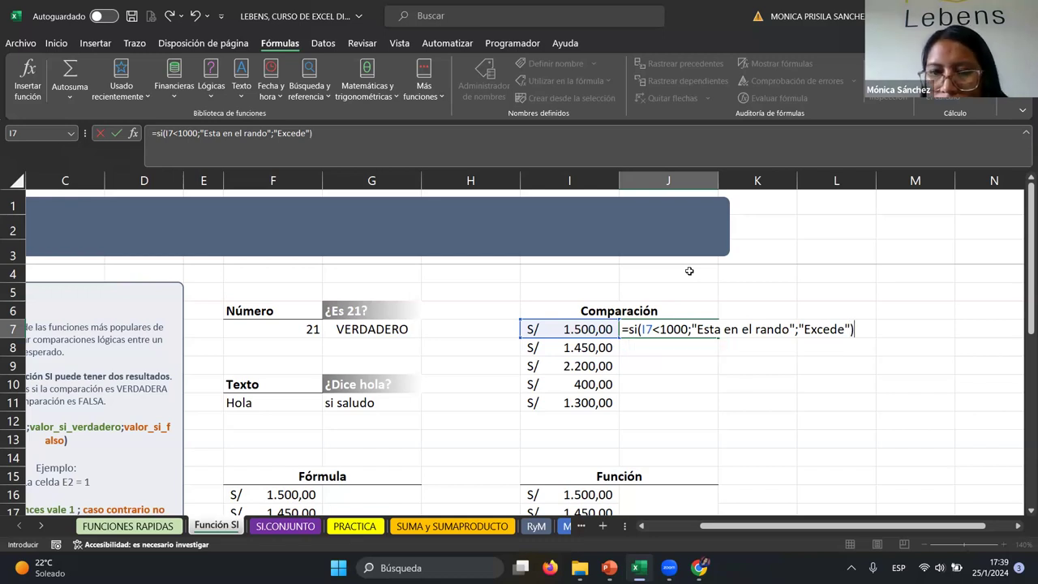
pyautogui.press('Return')
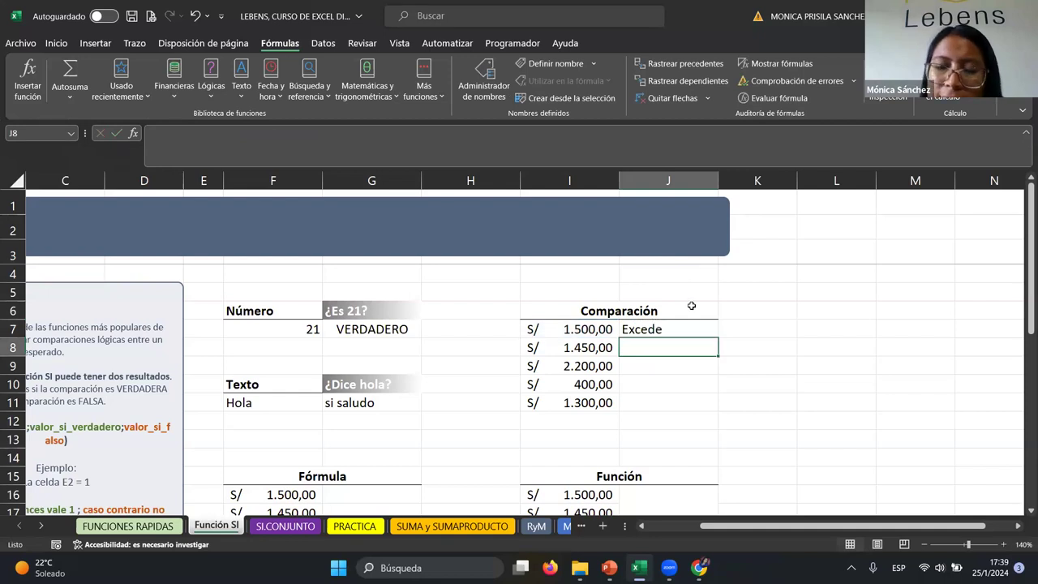
# Step: Fill the J7 formula down to J11 and check the copied results in J8–J10
pyautogui.click(690, 328)
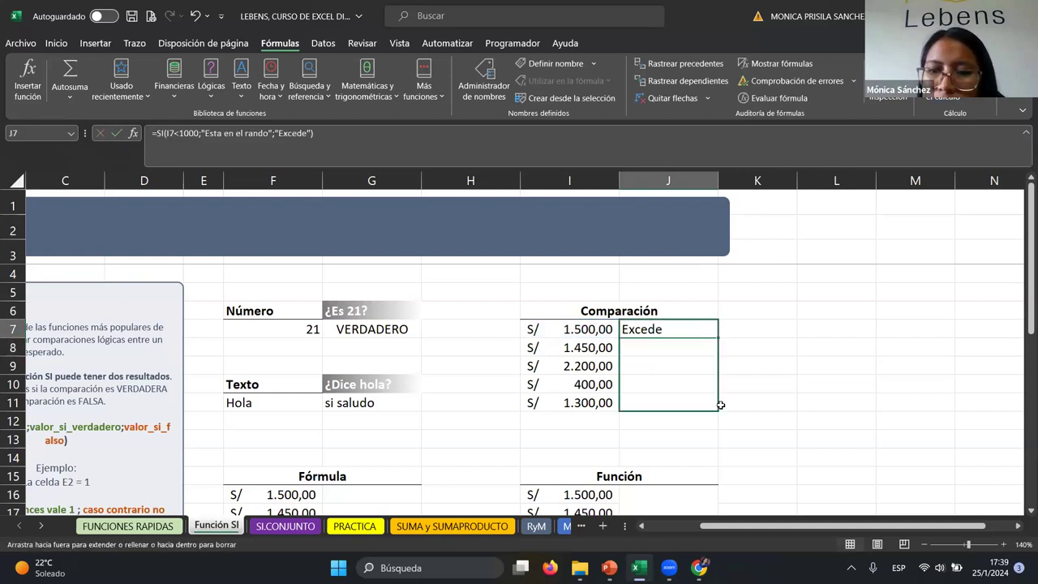
pyautogui.moveTo(718, 355); pyautogui.dragTo(719, 405)
pyautogui.click(646, 347)
pyautogui.click(685, 384)
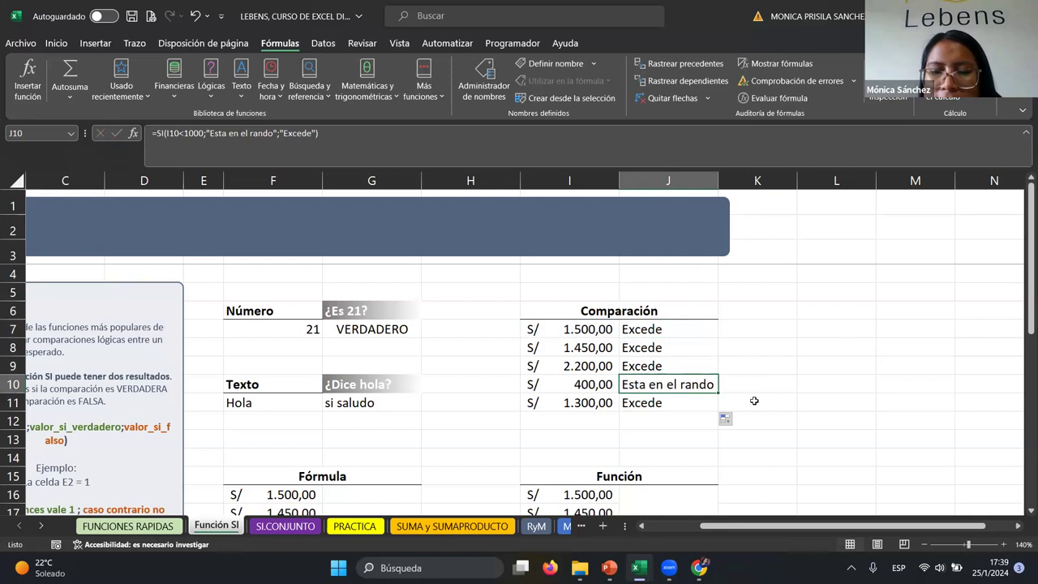
pyautogui.click(654, 366)
pyautogui.click(655, 348)
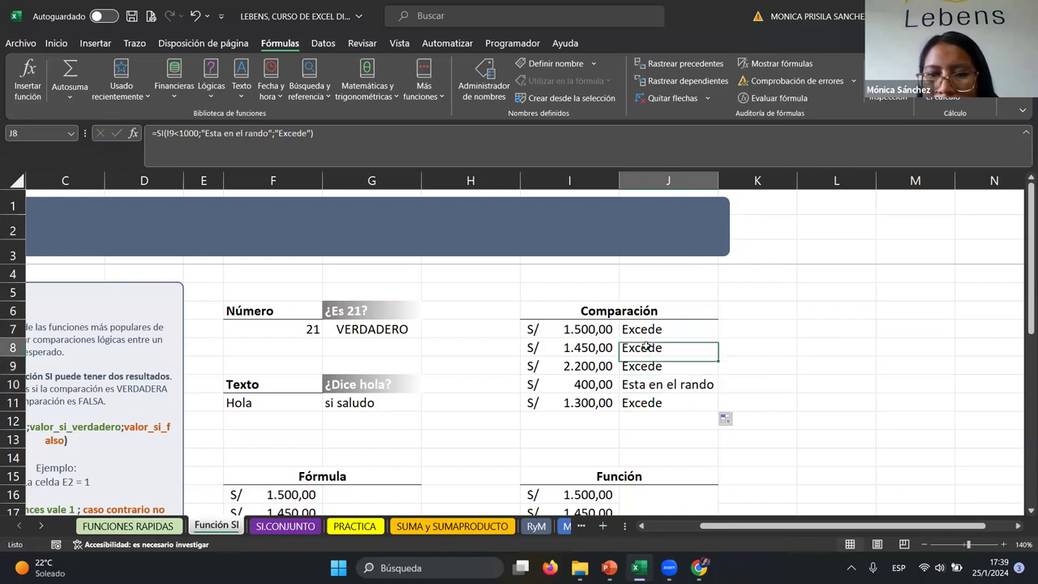
pyautogui.press('Up')
pyautogui.click(588, 383)
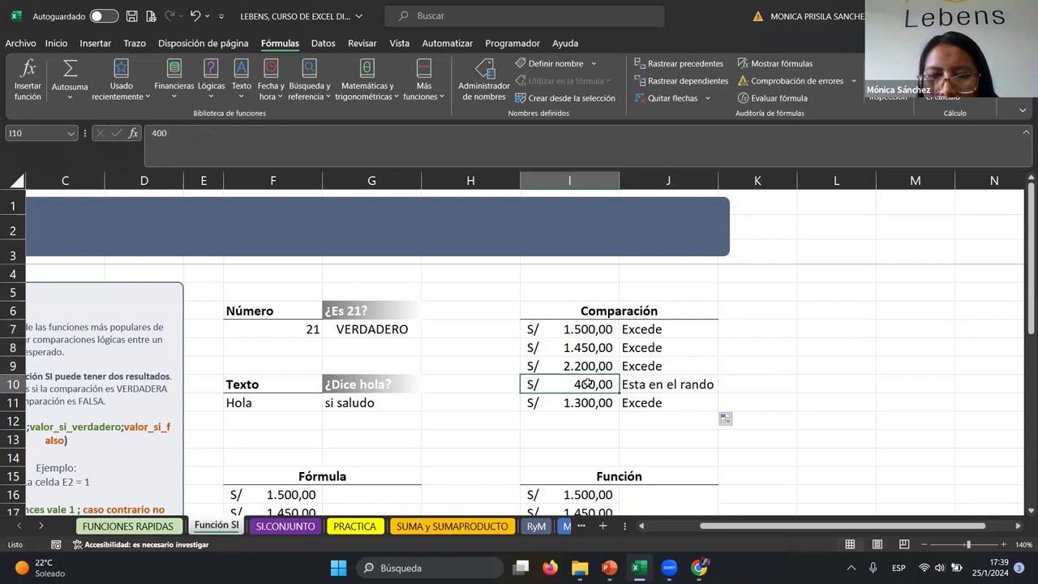
# Step: Change the I7 amount to 500
pyautogui.click(581, 333)
pyautogui.write('500')
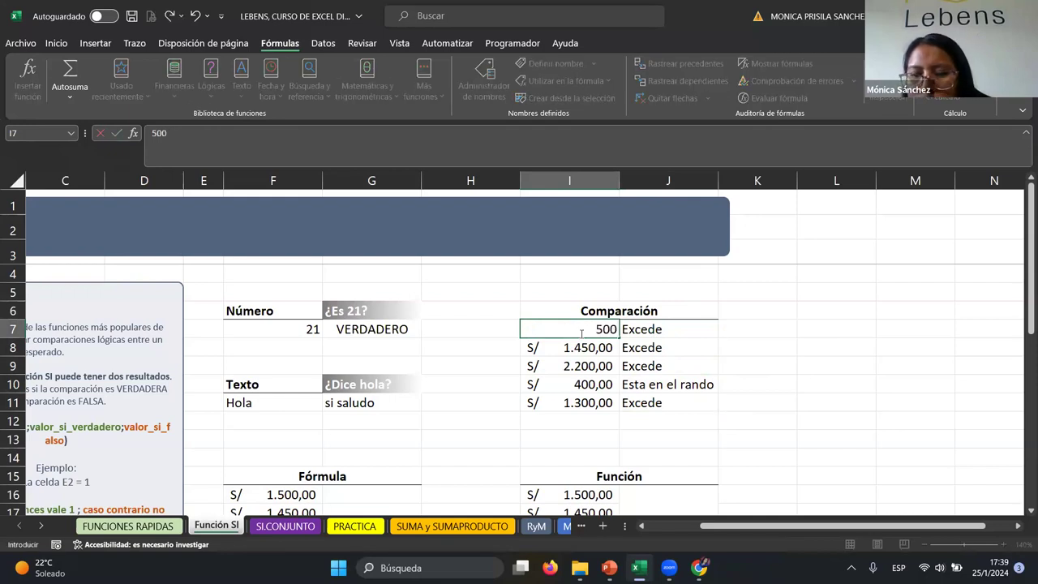
pyautogui.press('Return')
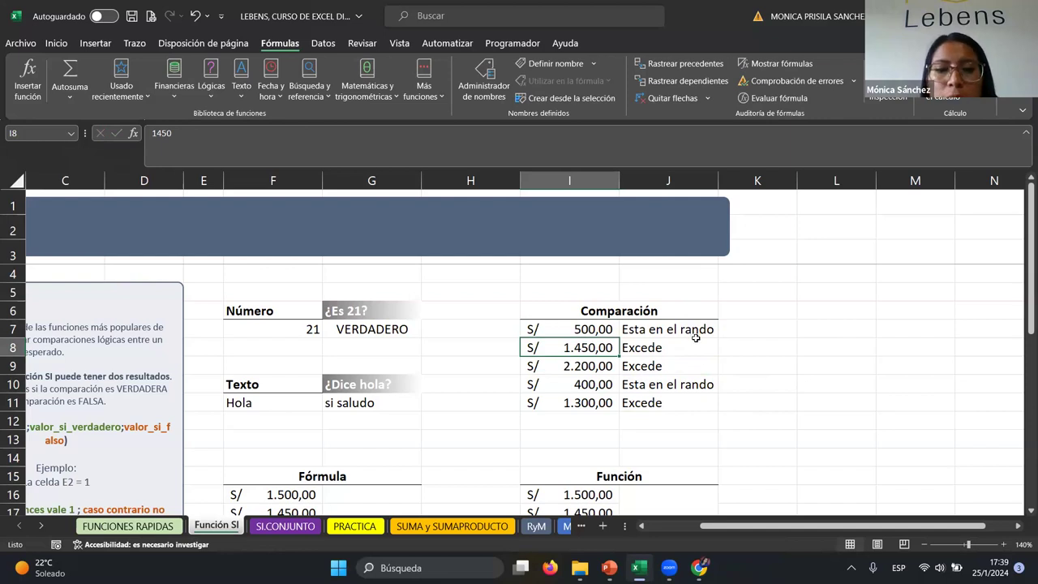
# Step: Select G16 and begin the condition =si(F16*3
pyautogui.scroll(-3, 696, 337)
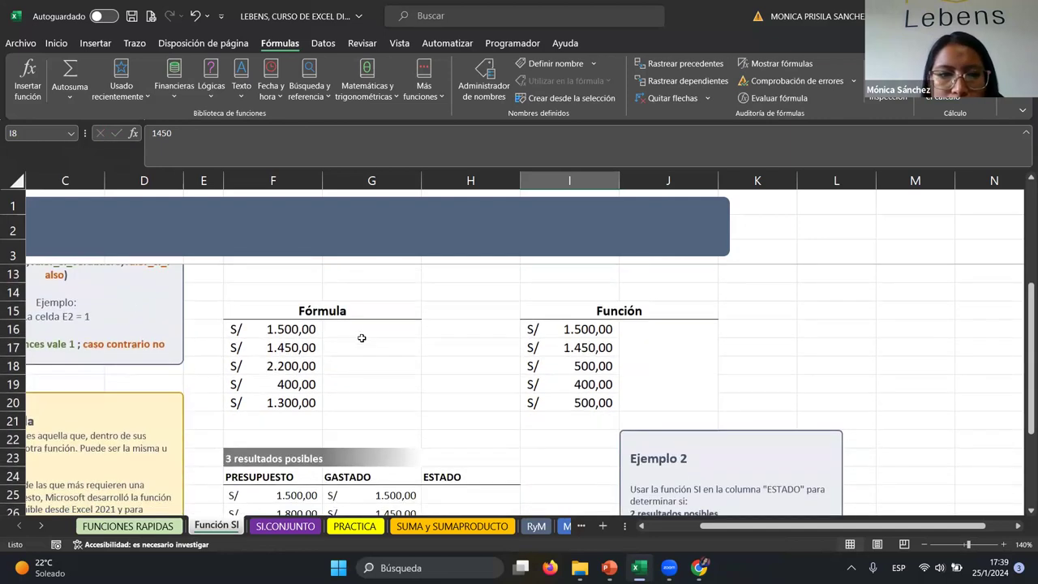
pyautogui.click(362, 337)
pyautogui.scroll(1, 381, 386)
pyautogui.scroll(-1, 389, 389)
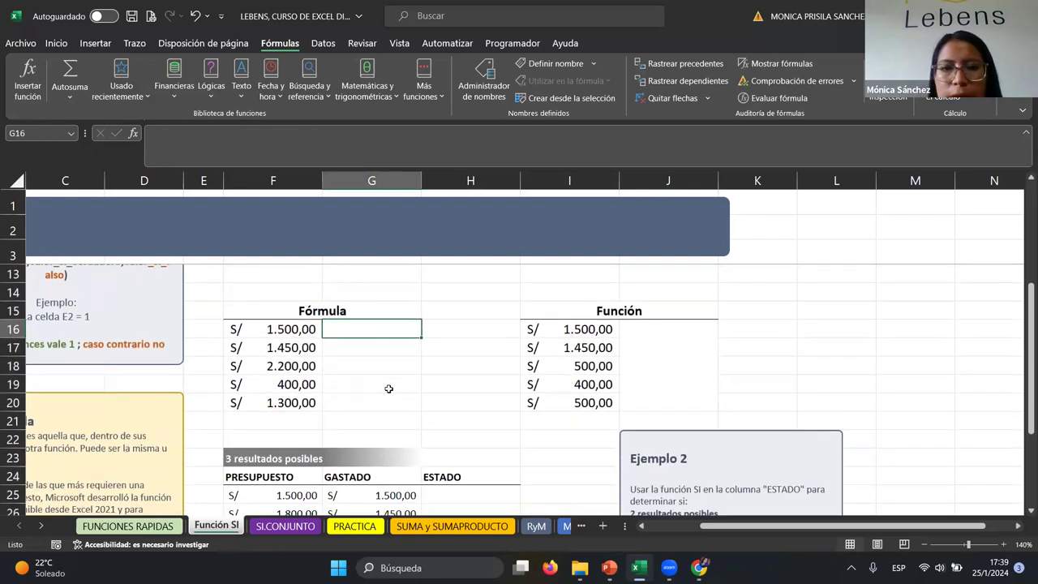
pyautogui.hscroll(-3, 389, 389)
pyautogui.hscroll(1, 389, 389)
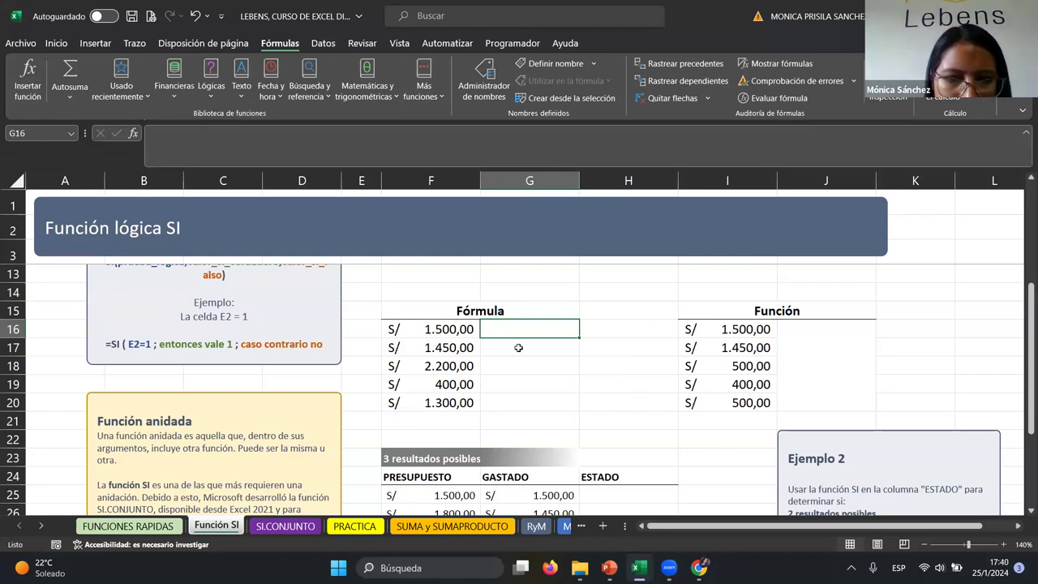
pyautogui.write('=si(')
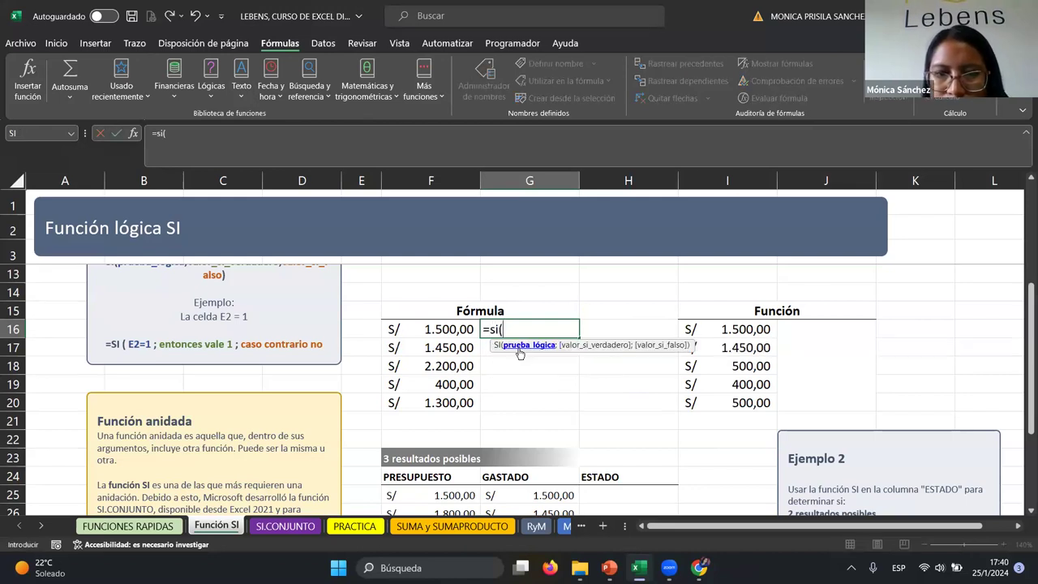
pyautogui.press('Left')
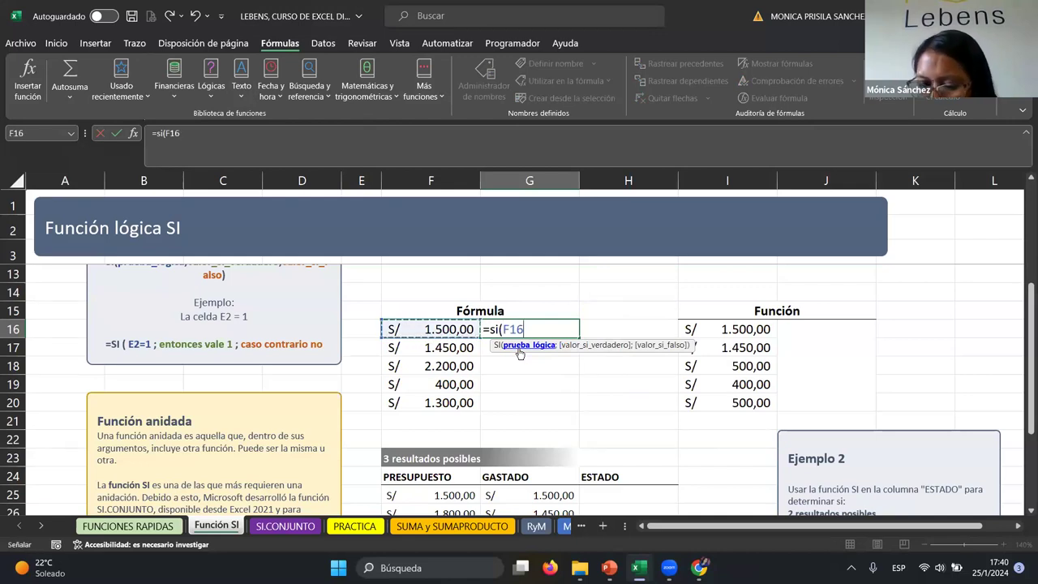
pyautogui.write('*')
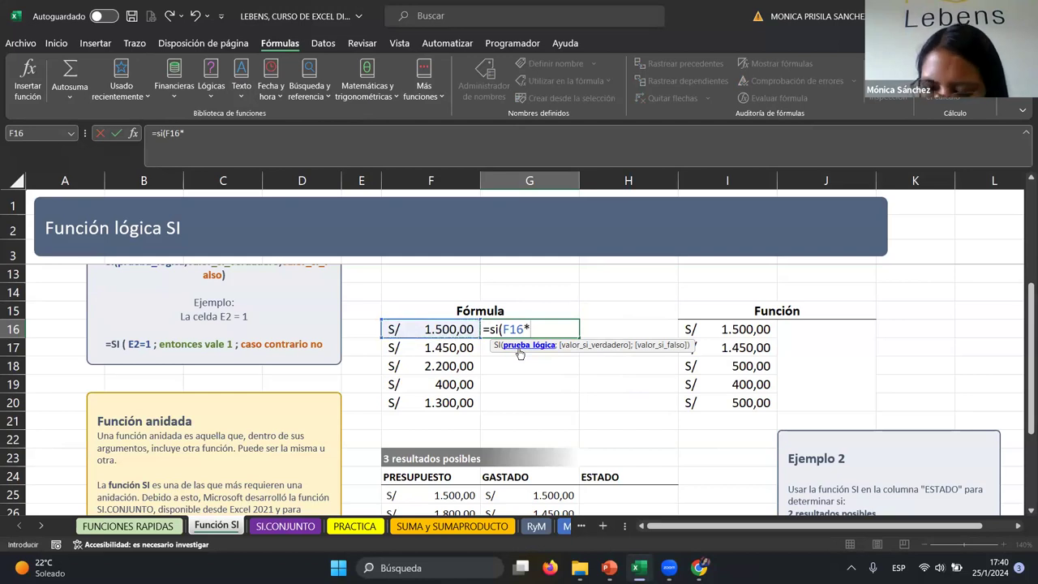
pyautogui.write('3')
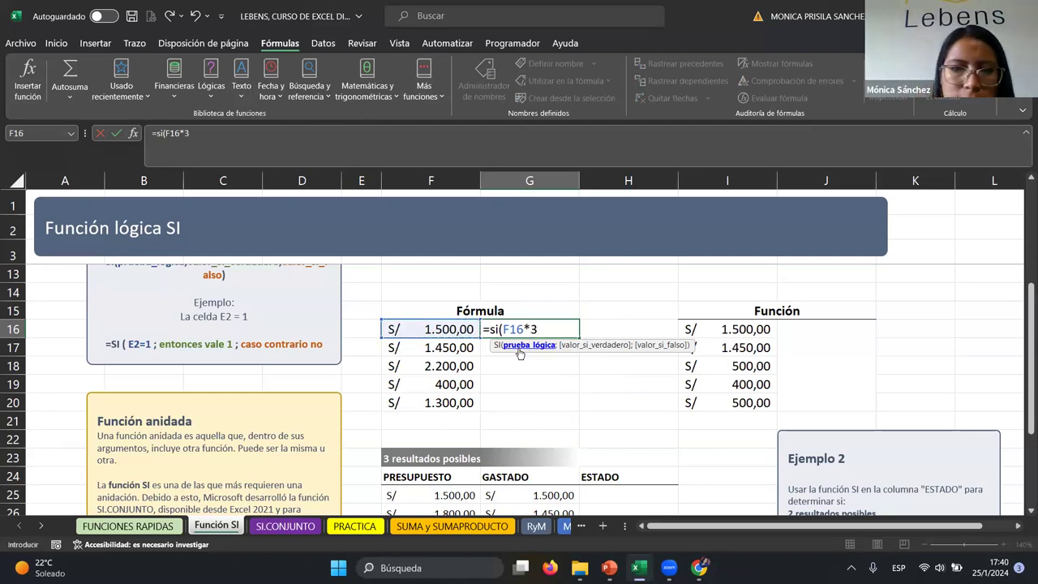
# Step: Complete it as <5000 with results "en el rango" and "excede", previewing F16*3's value
pyautogui.press('super+v')
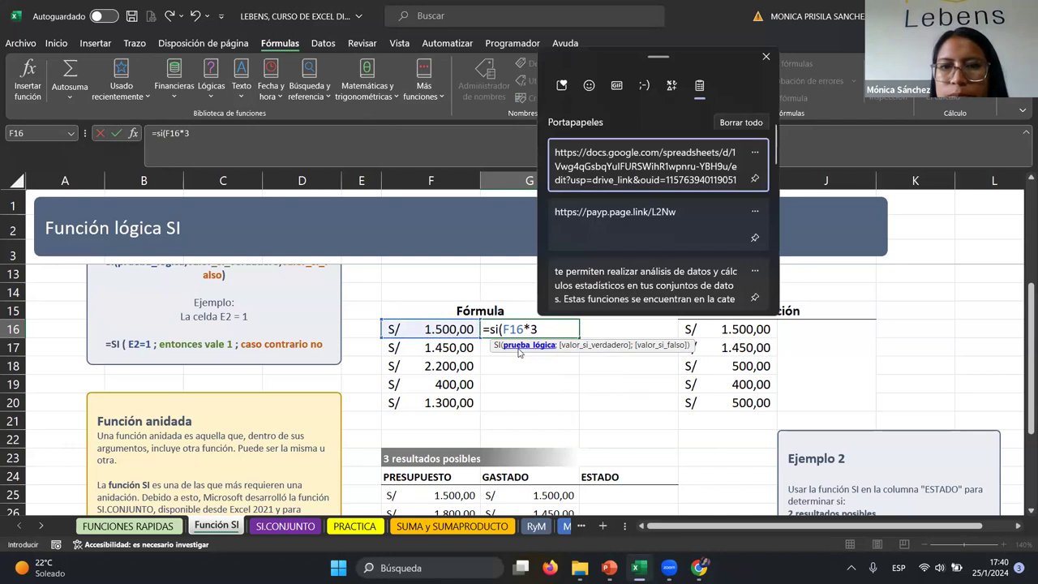
pyautogui.scroll(-5, 676, 233)
pyautogui.scroll(-5, 673, 242)
pyautogui.scroll(-5, 669, 252)
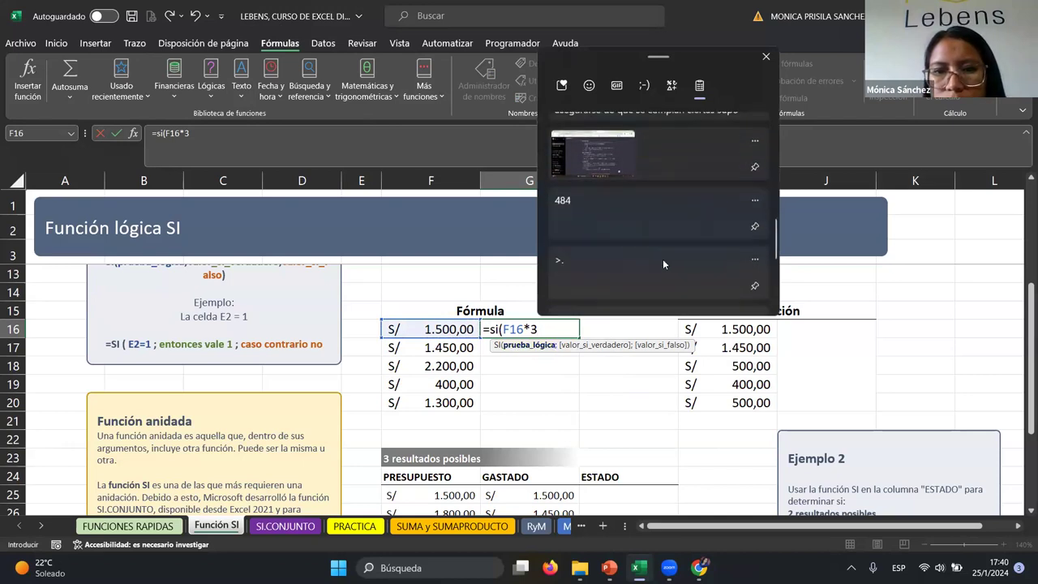
pyautogui.click(604, 235)
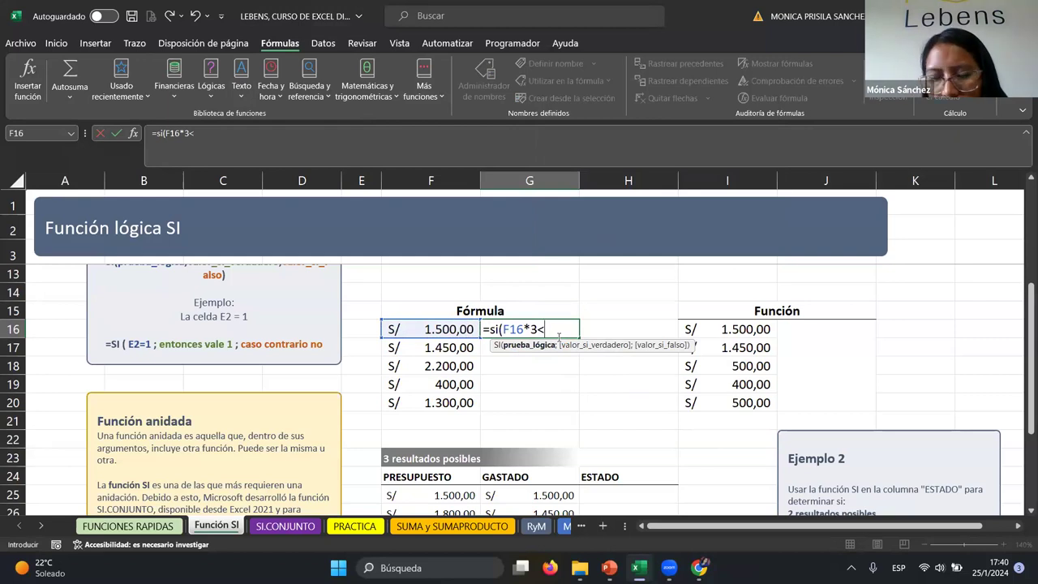
pyautogui.write('2000')
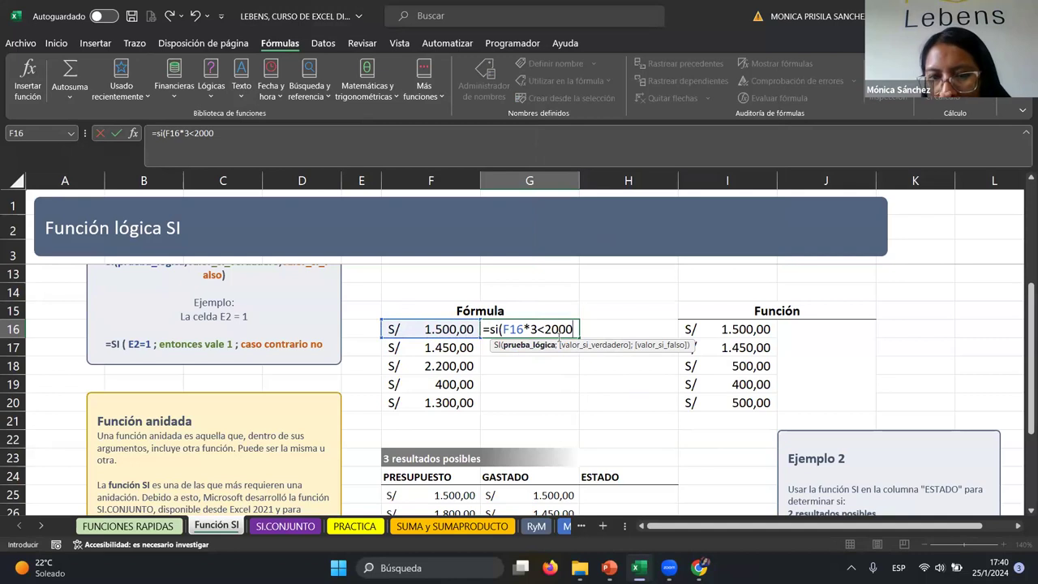
pyautogui.press('BackSpace')
pyautogui.press('BackSpace')
pyautogui.press('BackSpace')
pyautogui.press('BackSpace')
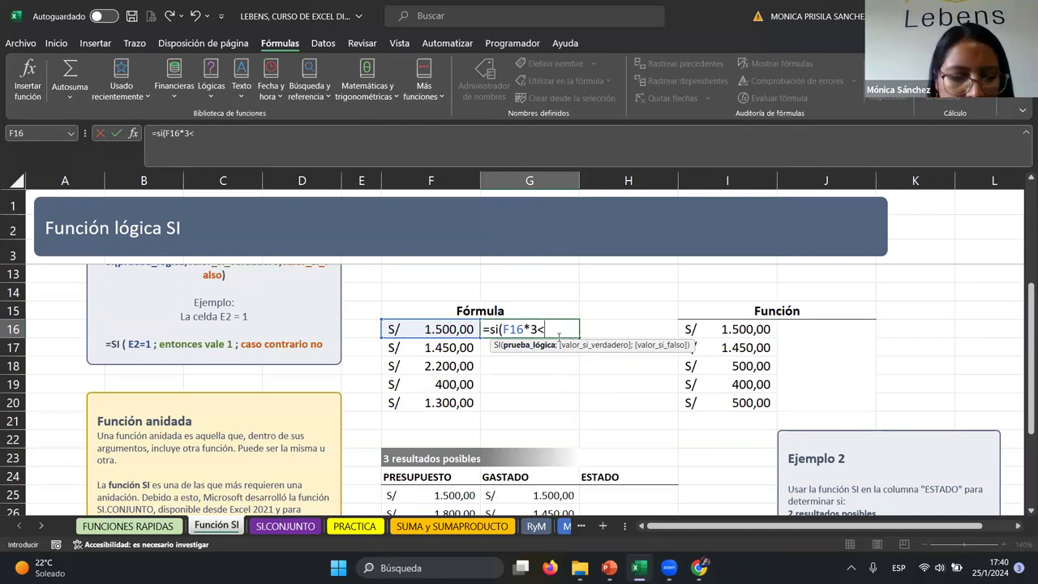
pyautogui.write('5000')
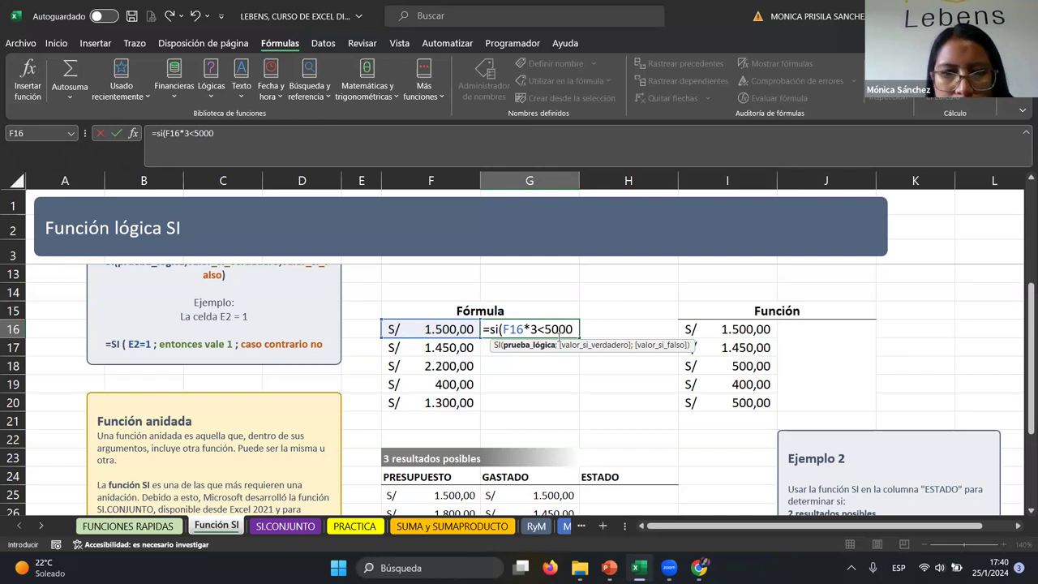
pyautogui.write(';')
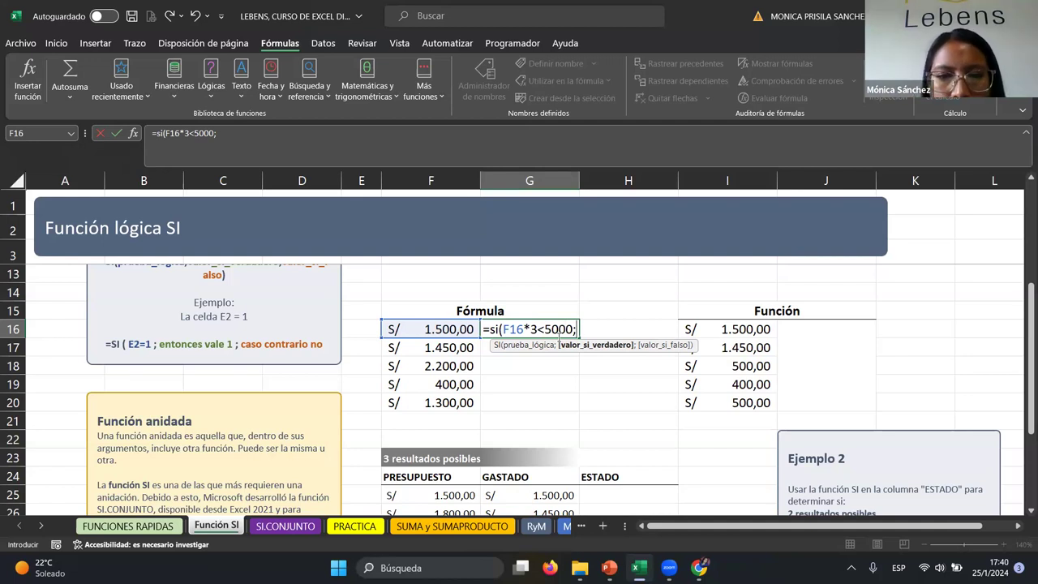
pyautogui.write('en')
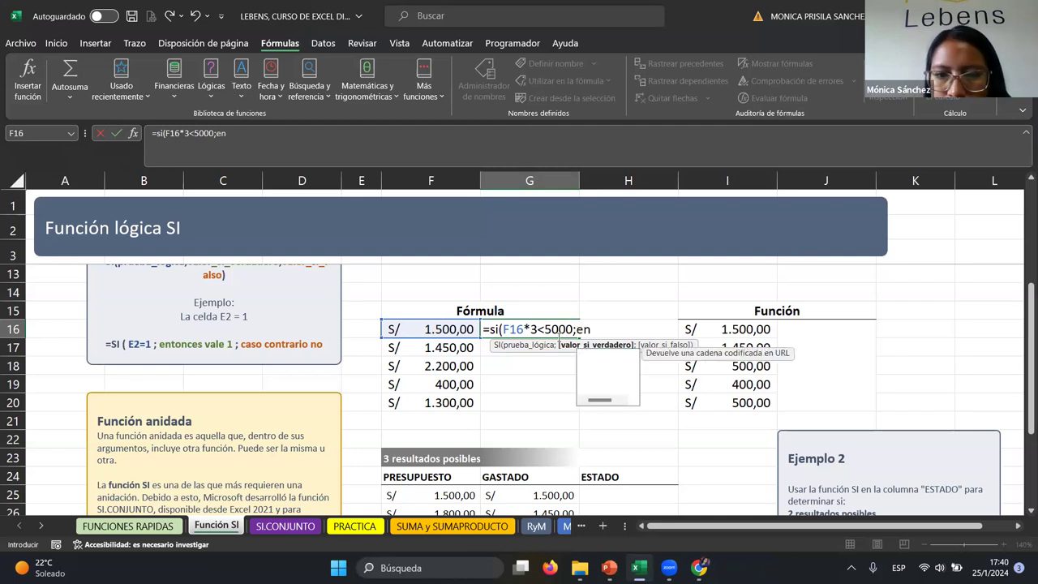
pyautogui.press('BackSpace')
pyautogui.press('BackSpace')
pyautogui.write('"en el rango";')
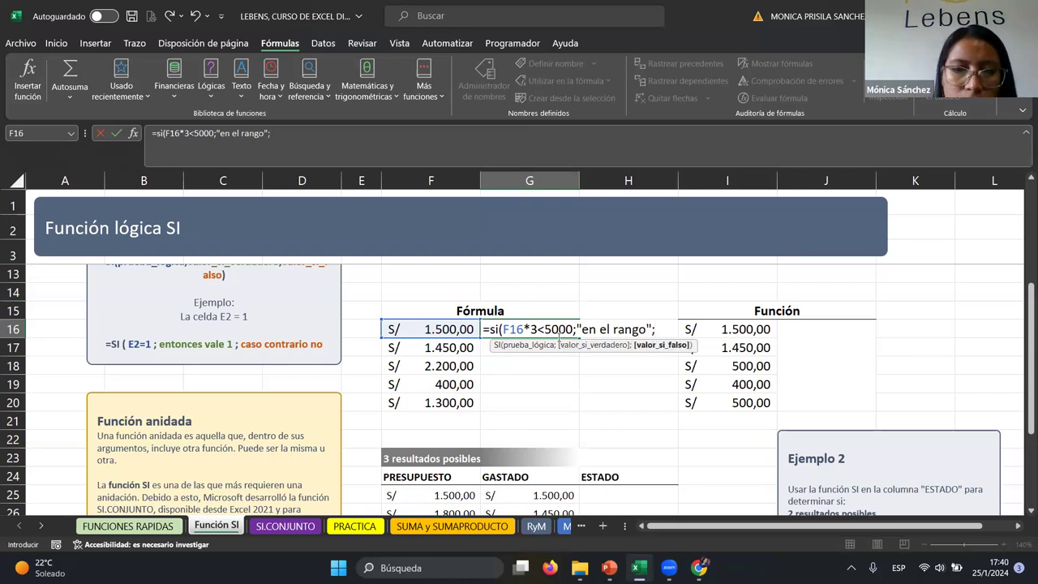
pyautogui.write('"excede"')
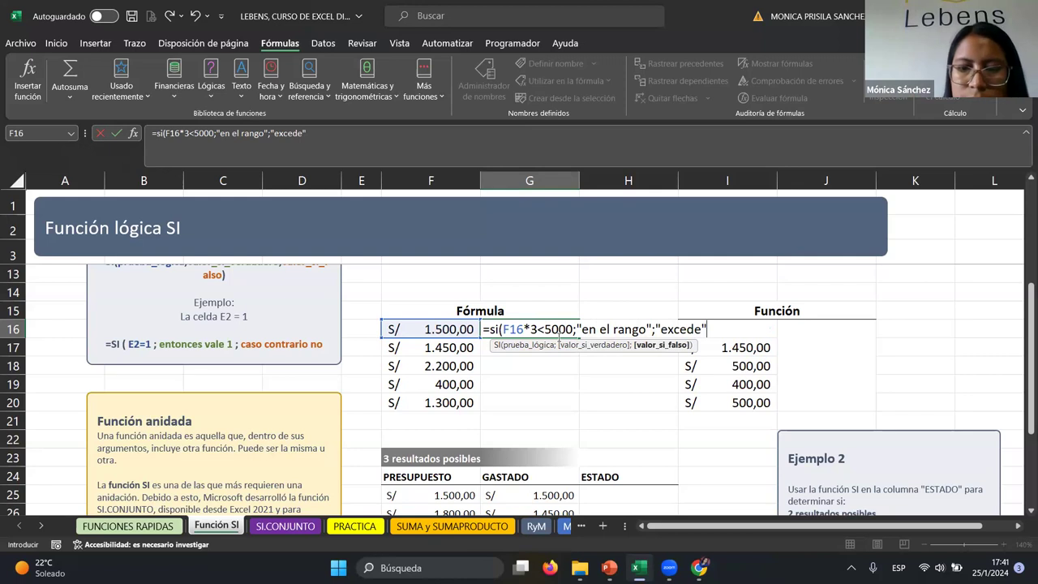
pyautogui.write(')')
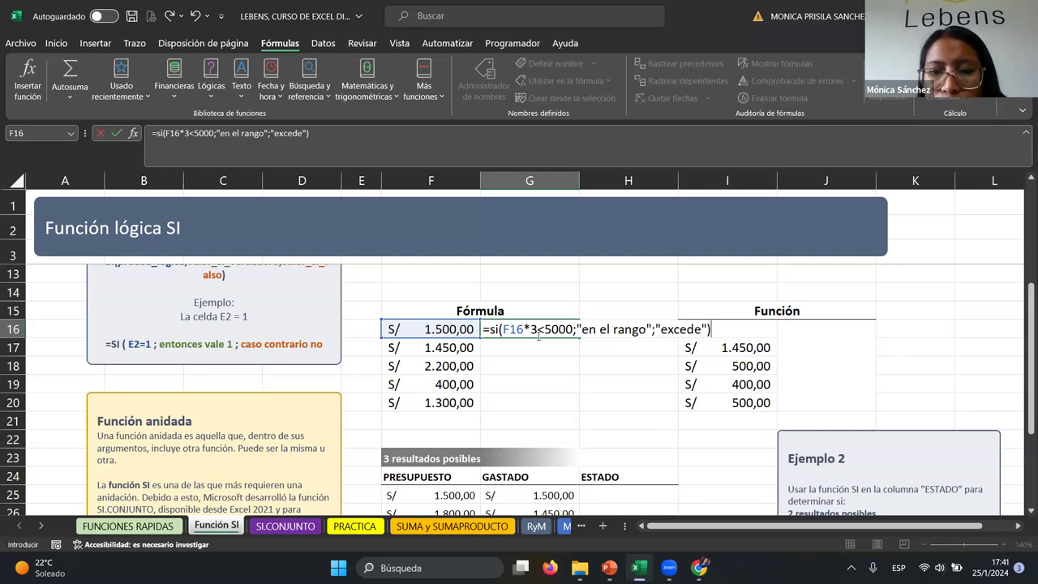
pyautogui.moveTo(539, 333); pyautogui.dragTo(503, 332)
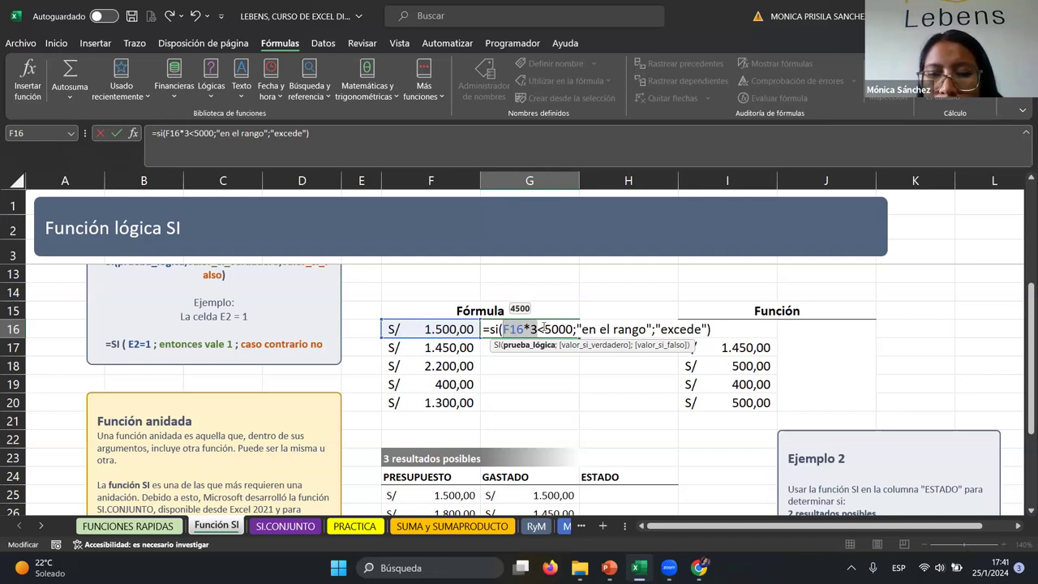
pyautogui.click(540, 328)
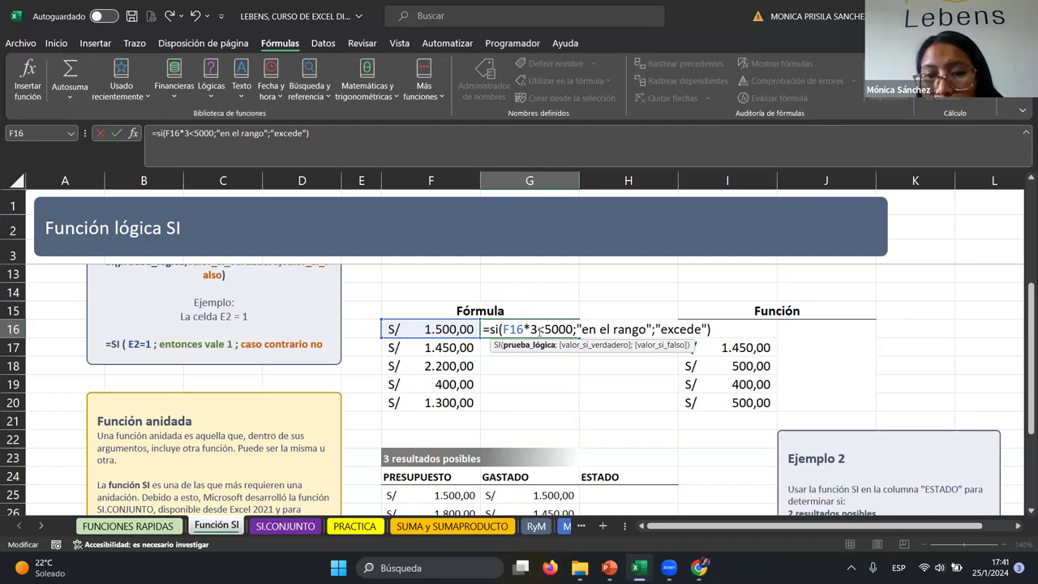
# Step: Commit the G16 formula, fill it down to G20, and inspect the excede result in G18
pyautogui.press('Return')
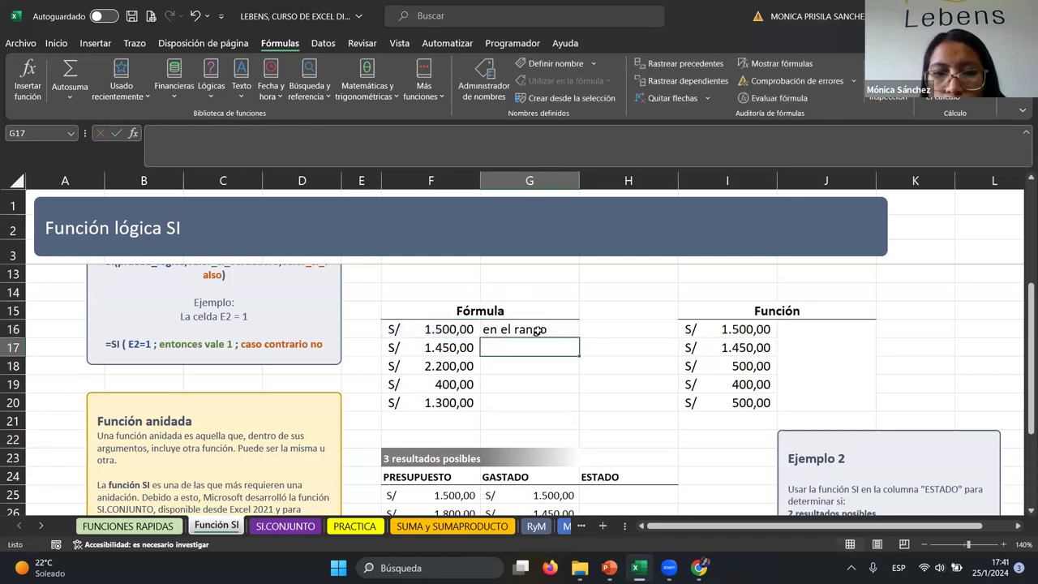
pyautogui.click(536, 331)
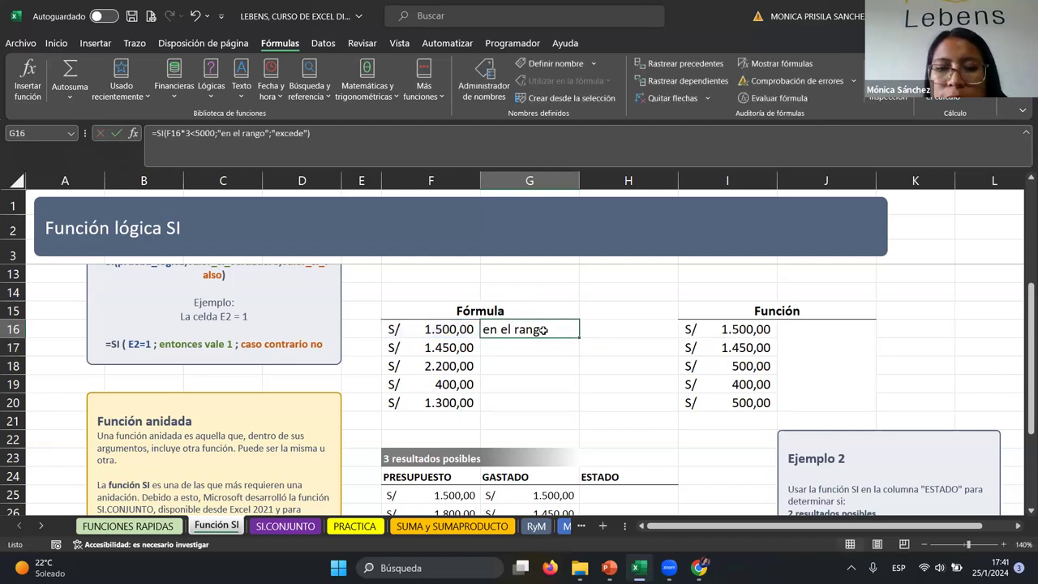
pyautogui.doubleClick(580, 339)
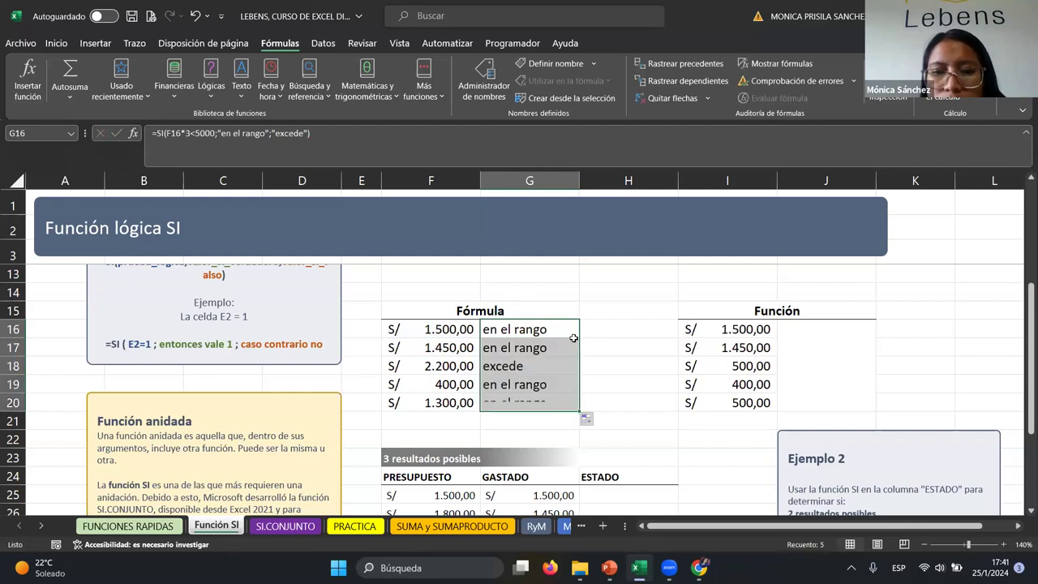
pyautogui.click(519, 372)
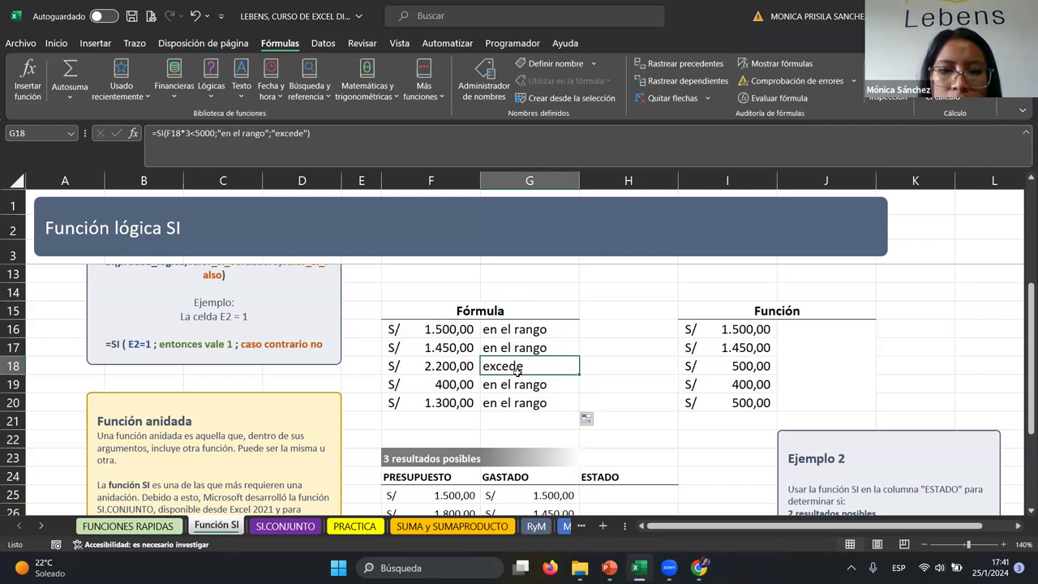
pyautogui.scroll(-2, 519, 375)
pyautogui.scroll(1, 532, 336)
pyautogui.scroll(2, 531, 336)
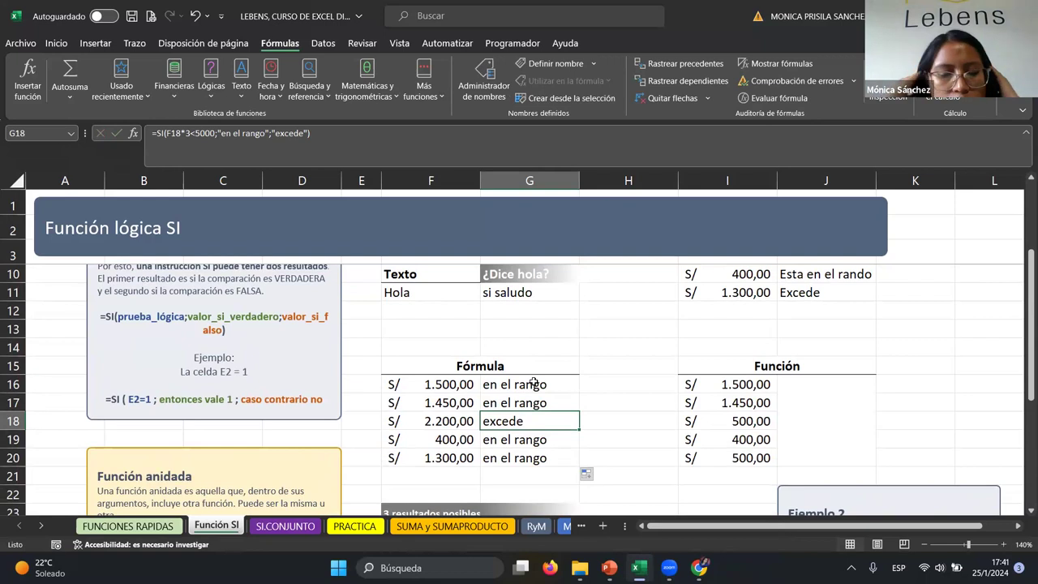
pyautogui.scroll(-1, 548, 381)
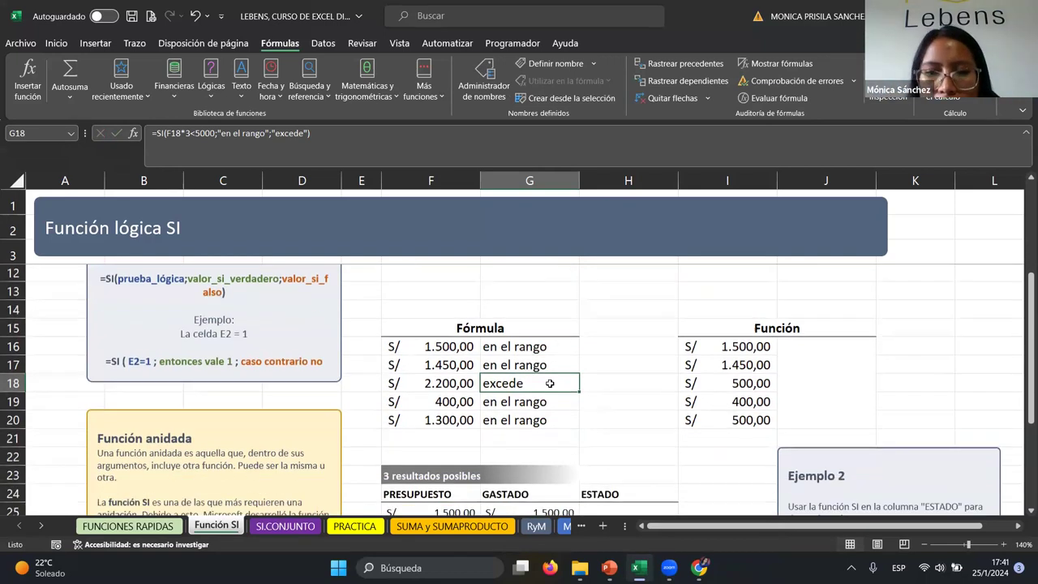
pyautogui.scroll(1, 535, 385)
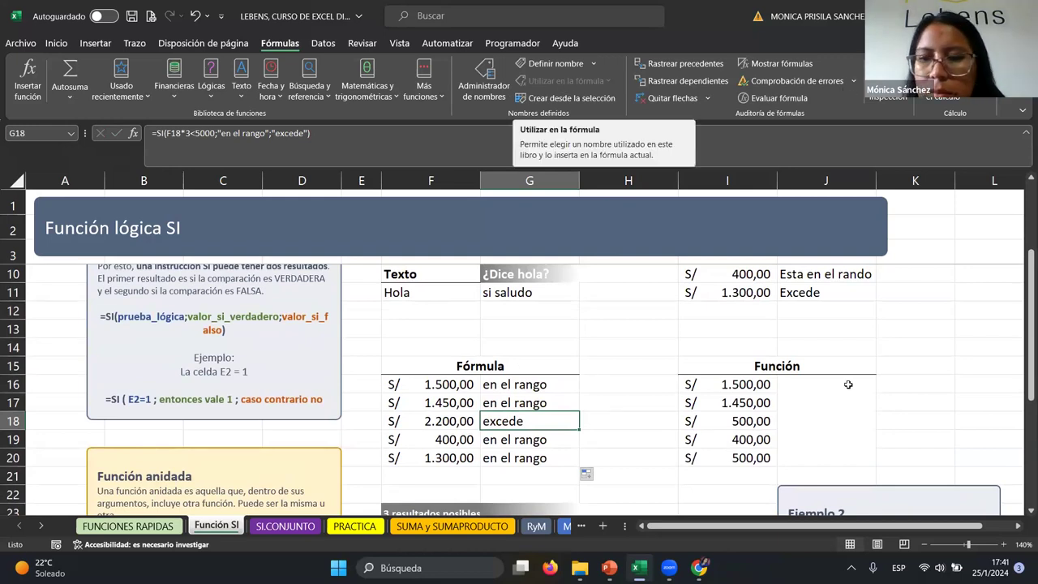
# Step: Select J16:J20 and type =si(suma(I16:I20)), correcting the SUMA spelling
pyautogui.moveTo(848, 384); pyautogui.dragTo(827, 458)
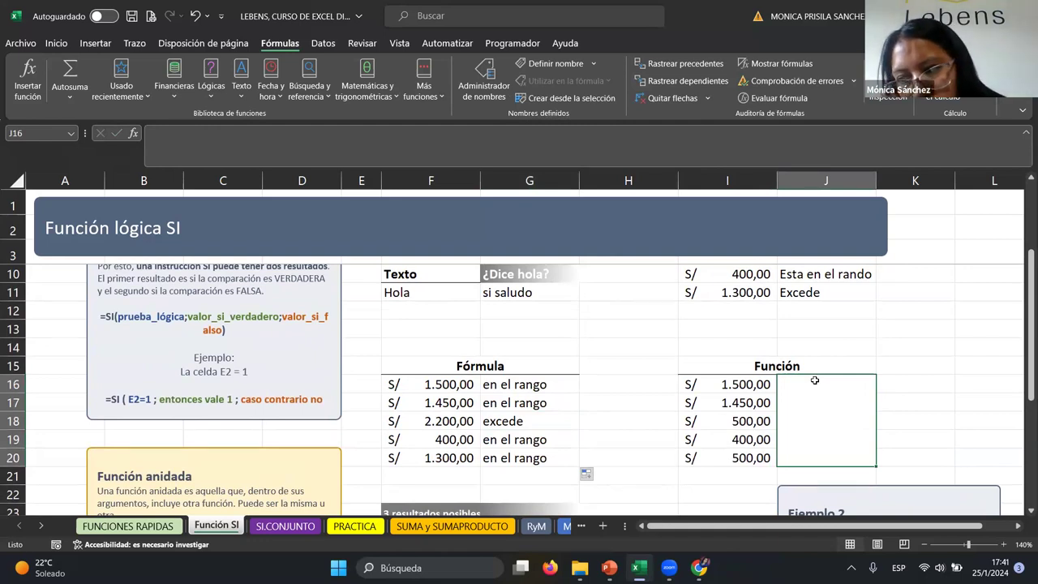
pyautogui.write('=')
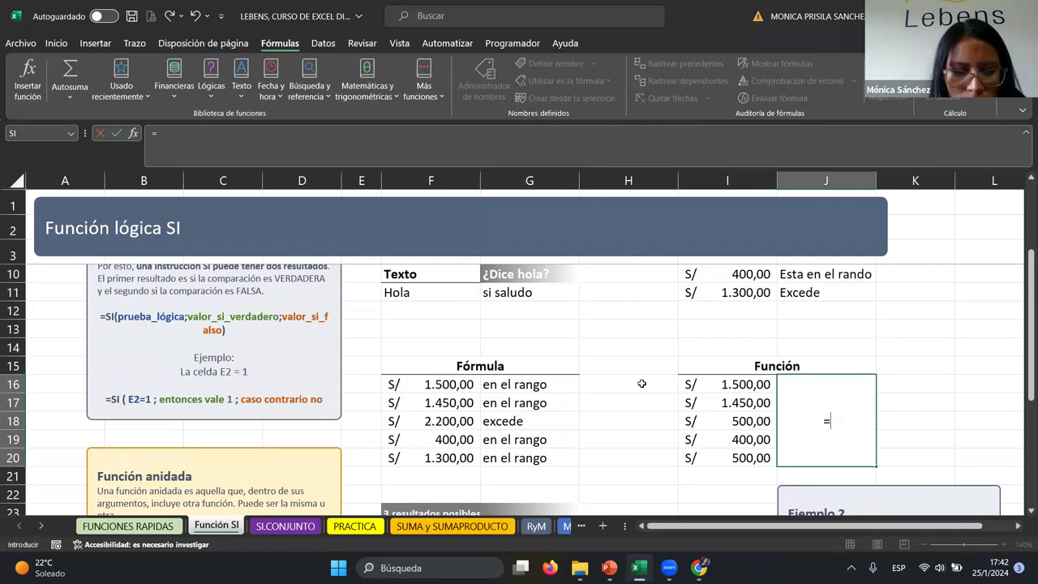
pyautogui.write('si')
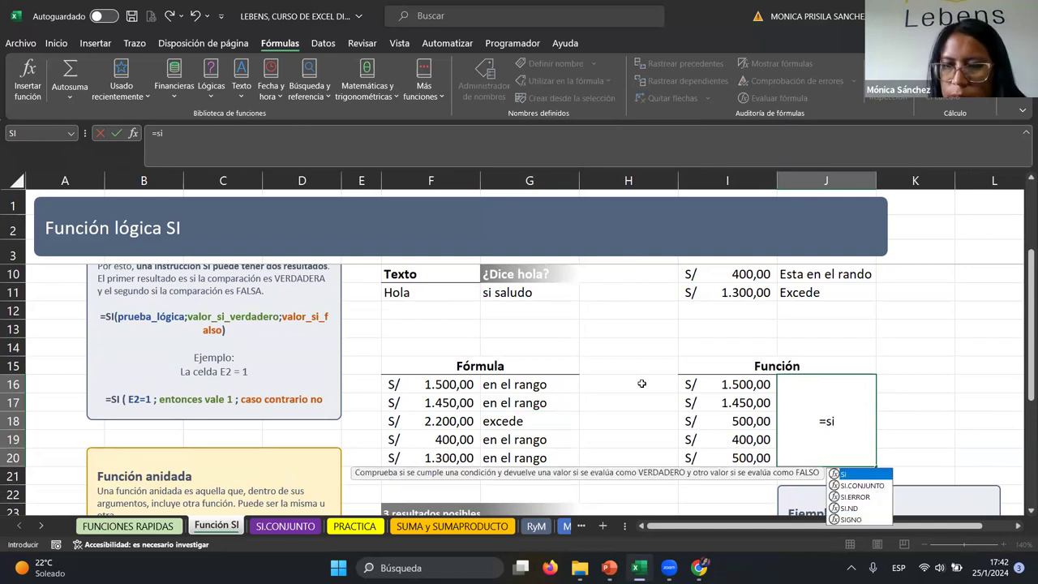
pyautogui.write('(')
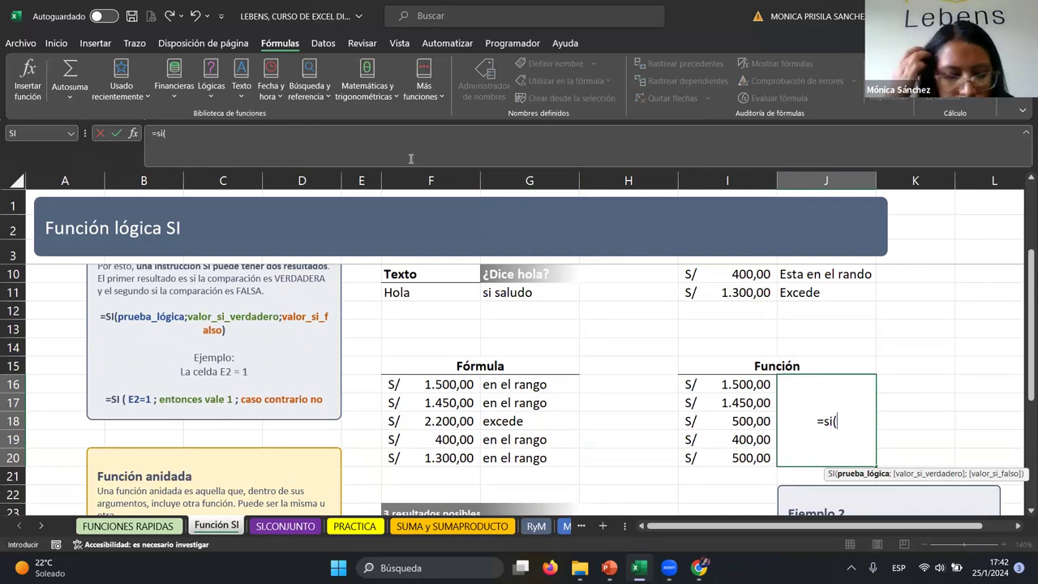
pyautogui.write('suna(')
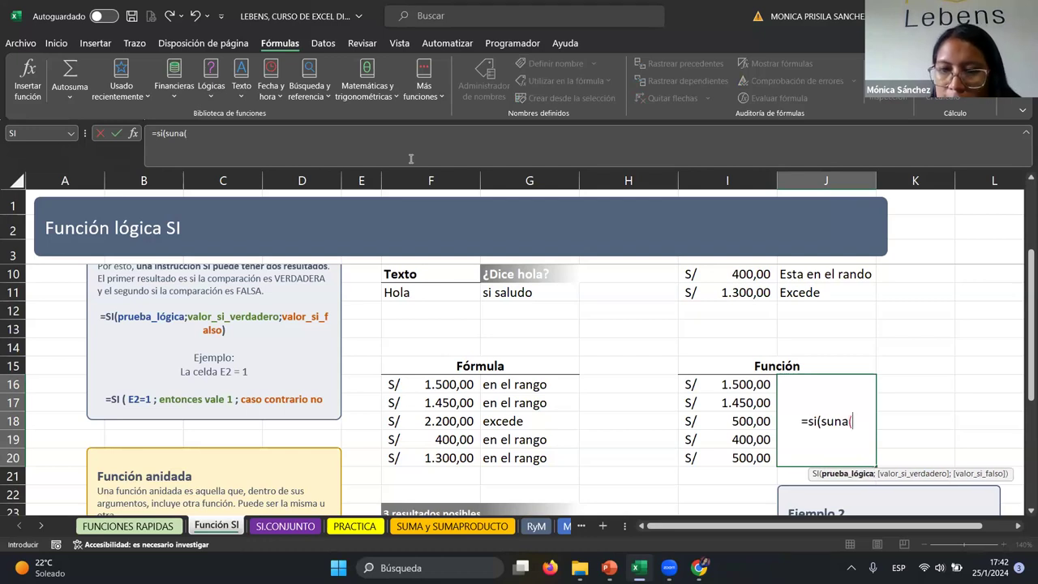
pyautogui.press('BackSpace')
pyautogui.press('BackSpace')
pyautogui.press('BackSpace')
pyautogui.write('ma')
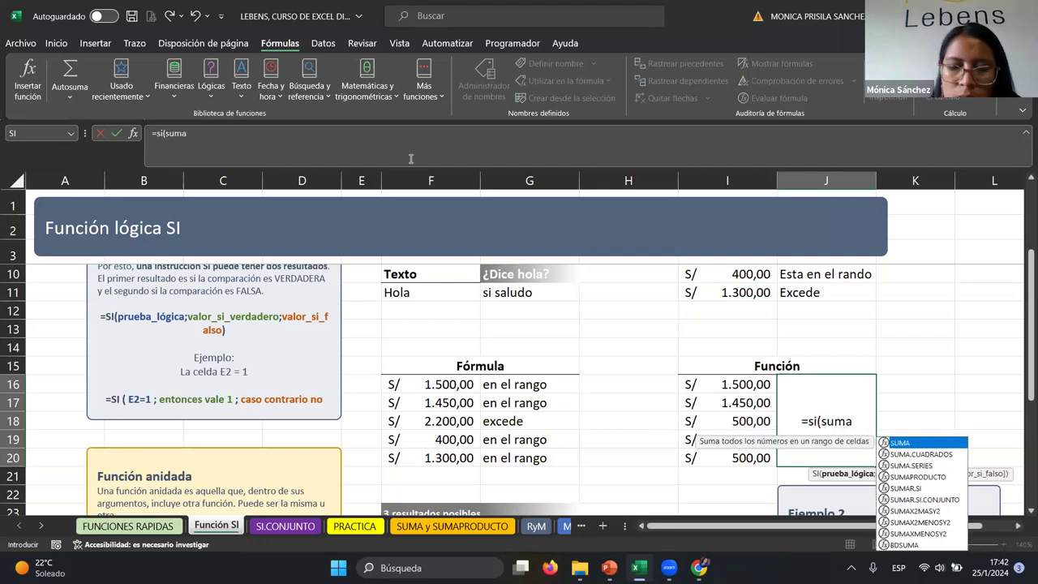
pyautogui.write('(')
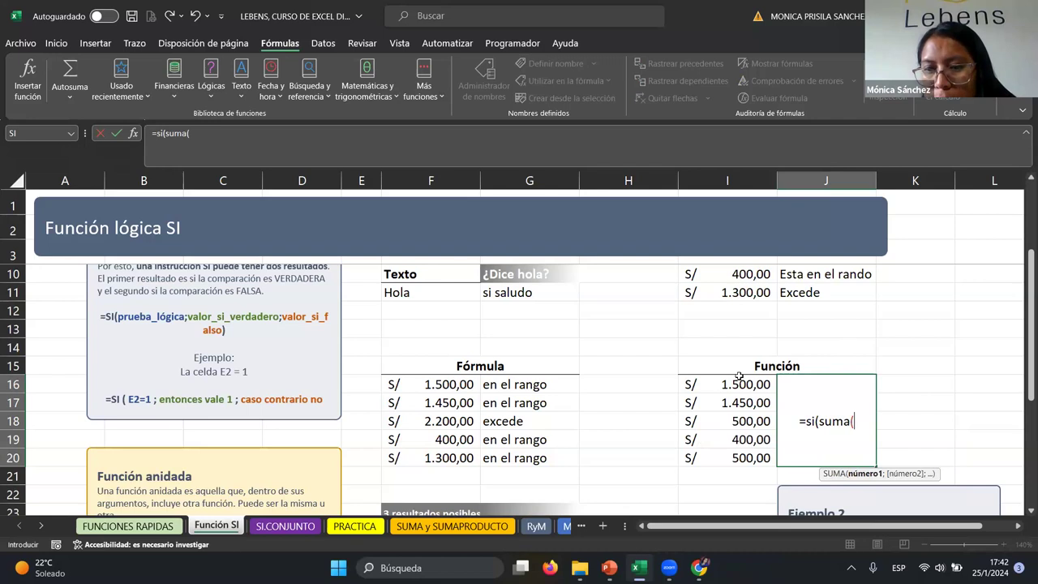
pyautogui.moveTo(740, 375); pyautogui.dragTo(740, 454)
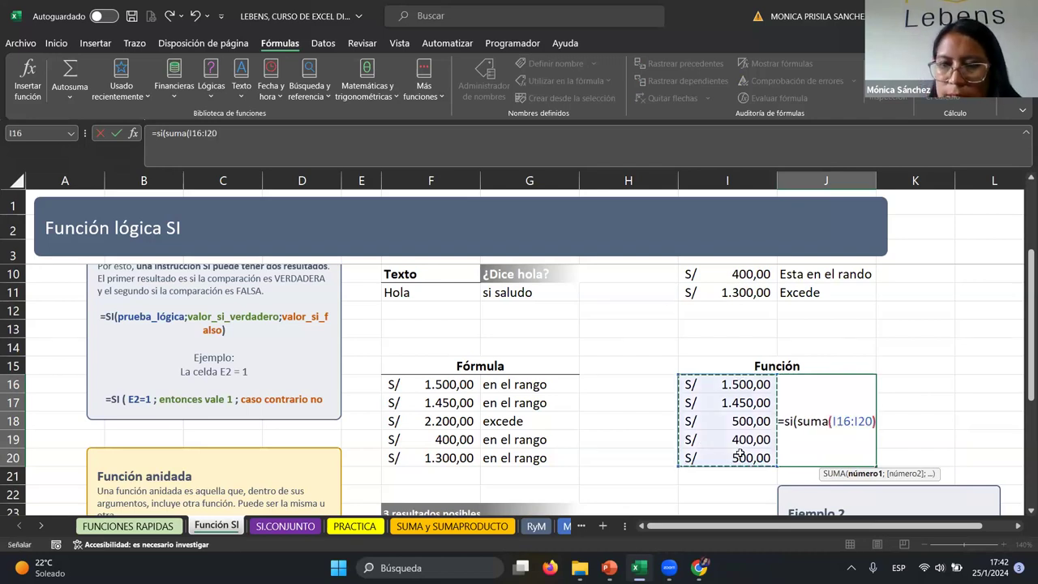
pyautogui.write(')')
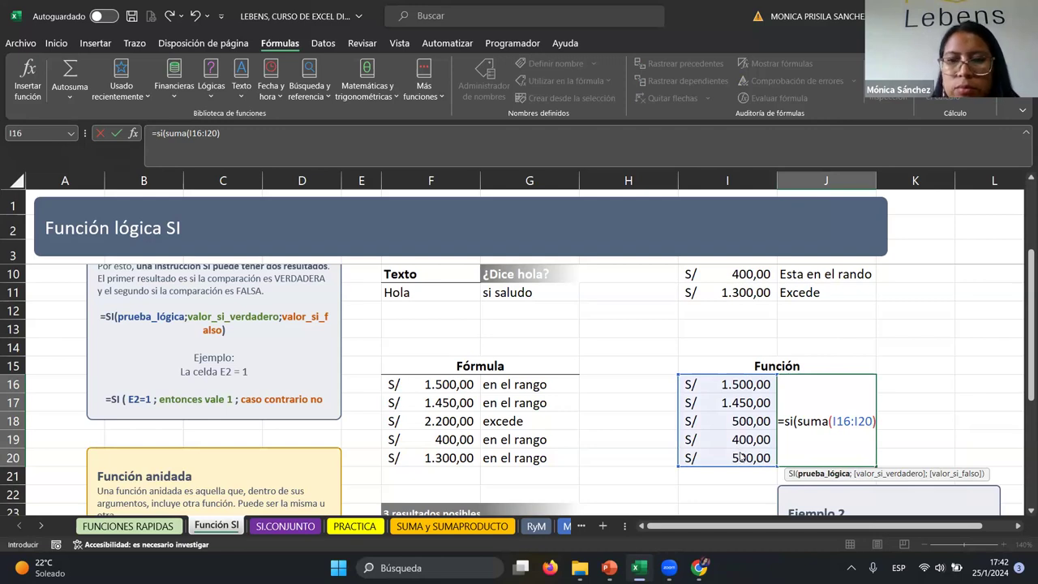
# Step: Add a less-than sign to the formula from the clipboard history
pyautogui.press('super+v')
pyautogui.scroll(-3, 1022, 336)
pyautogui.scroll(-3, 1022, 336)
pyautogui.scroll(5, 1022, 336)
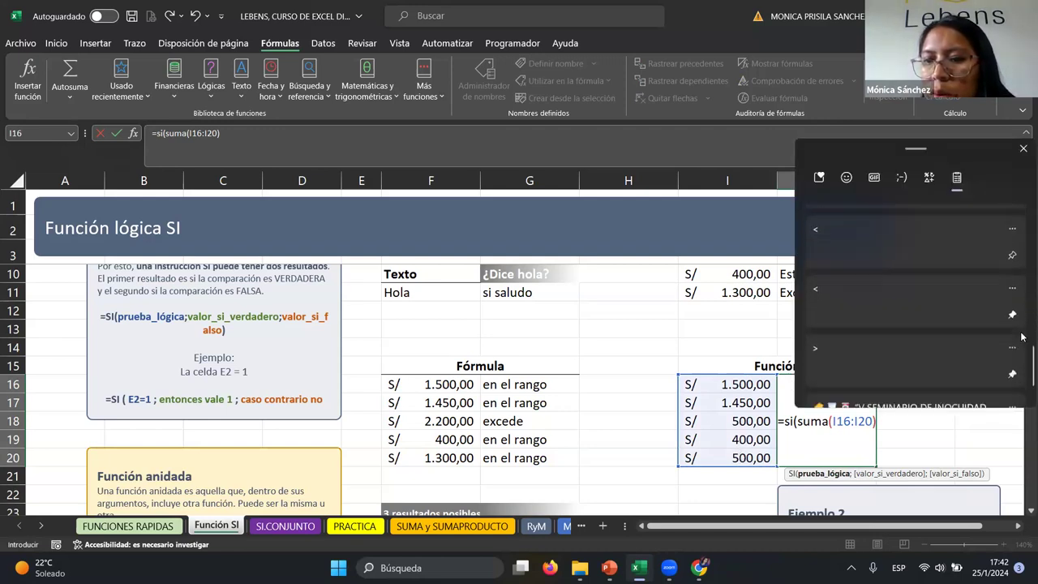
pyautogui.click(856, 235)
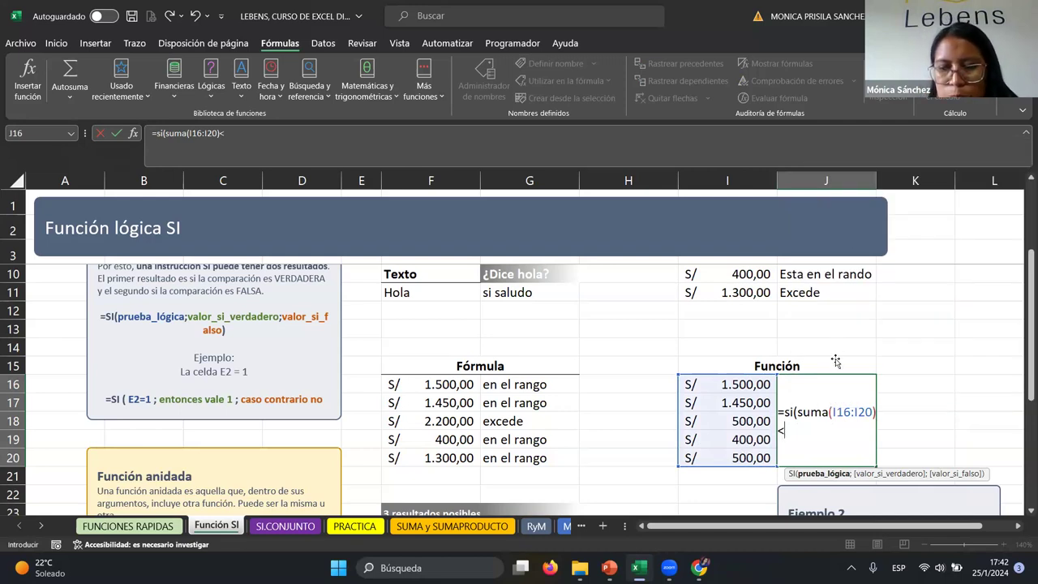
# Step: Add the 10000 threshold and the "no cumple el objetivo de la venta" result
pyautogui.write('10000')
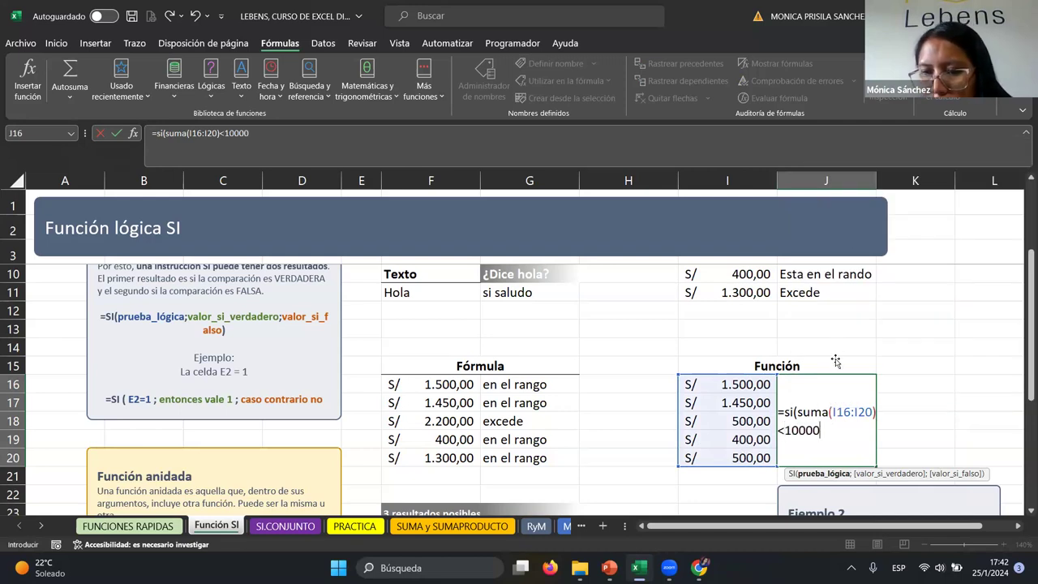
pyautogui.write(')')
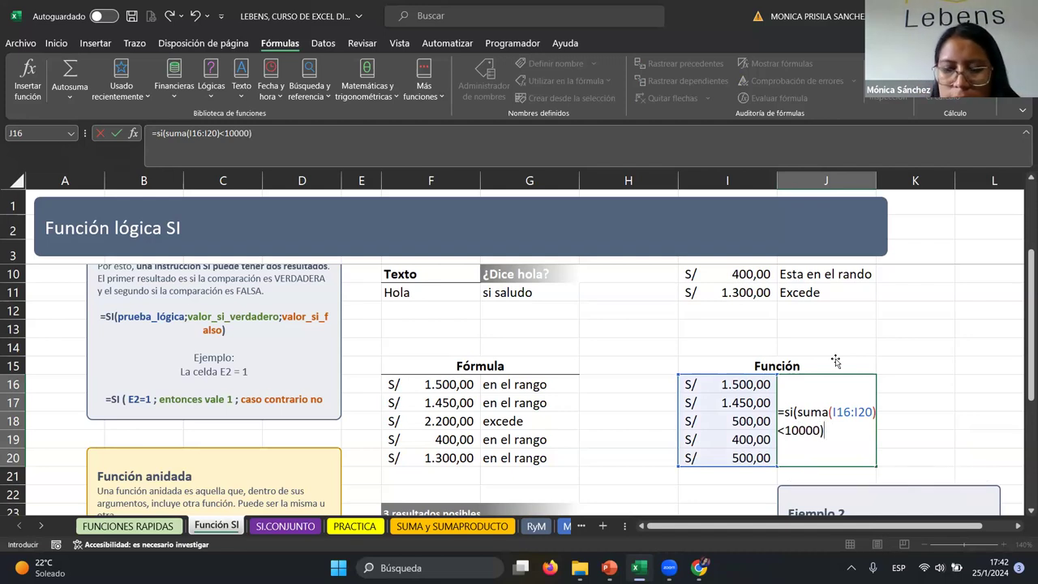
pyautogui.press('BackSpace')
pyautogui.write(';')
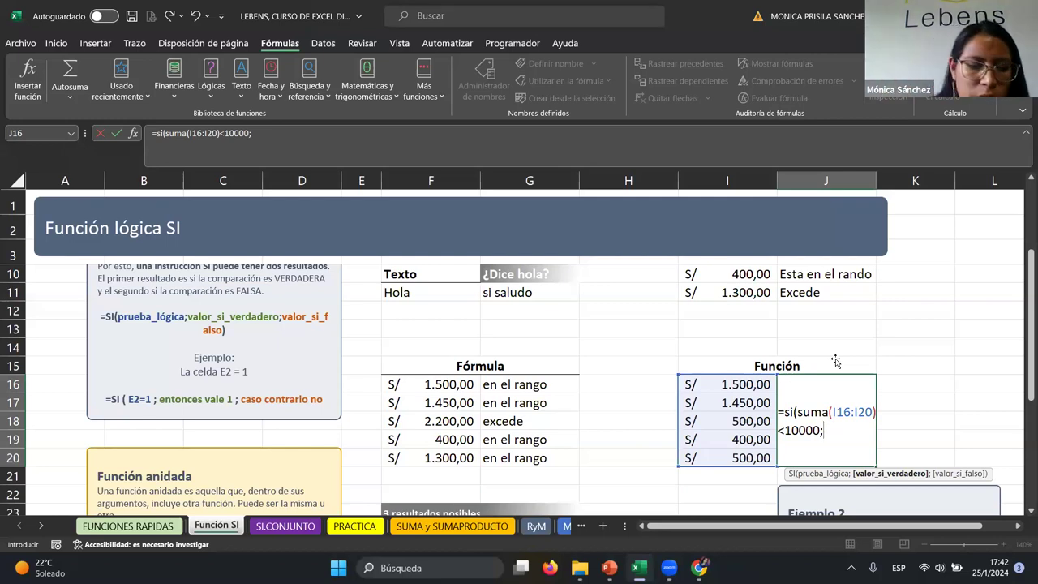
pyautogui.write('"')
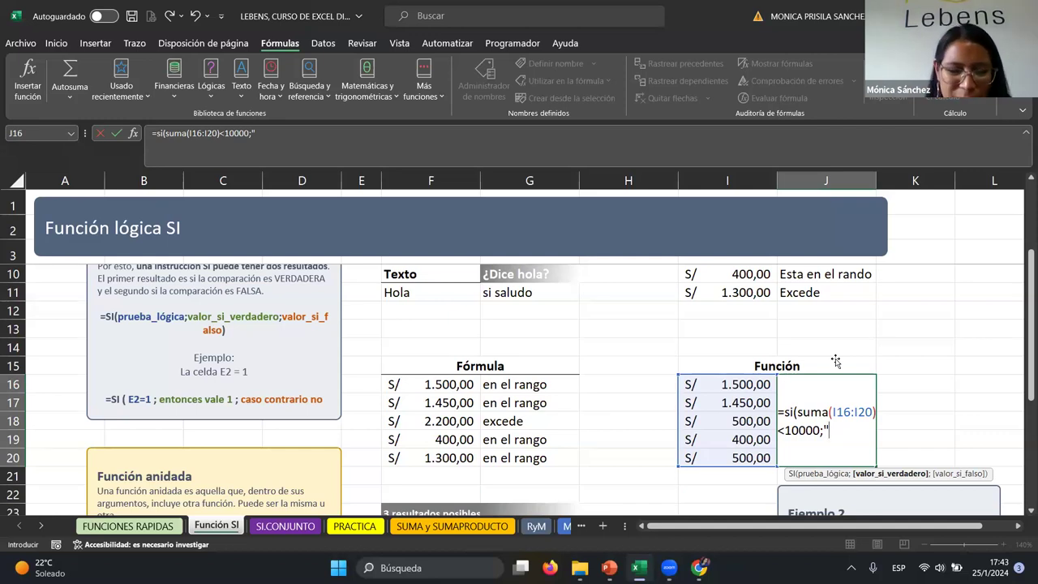
pyautogui.write('cumple el objetivo de la venta')
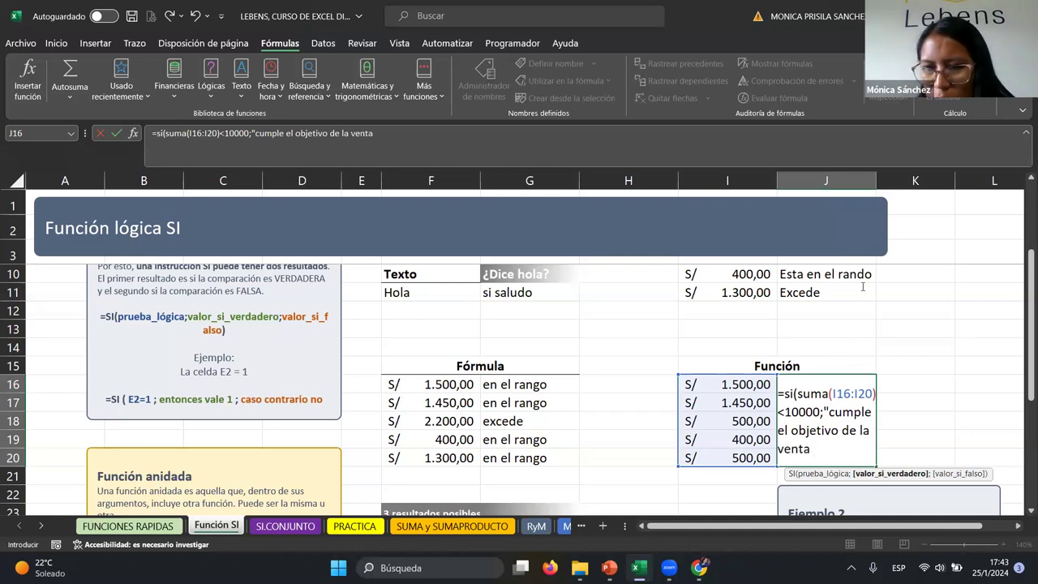
pyautogui.click(830, 412)
pyautogui.write('no ')
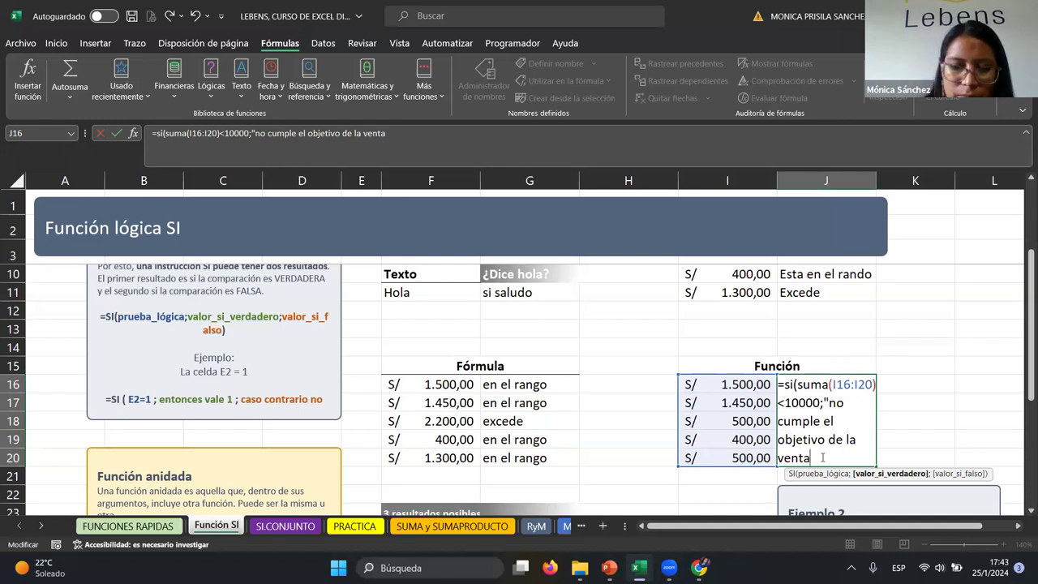
pyautogui.write('"')
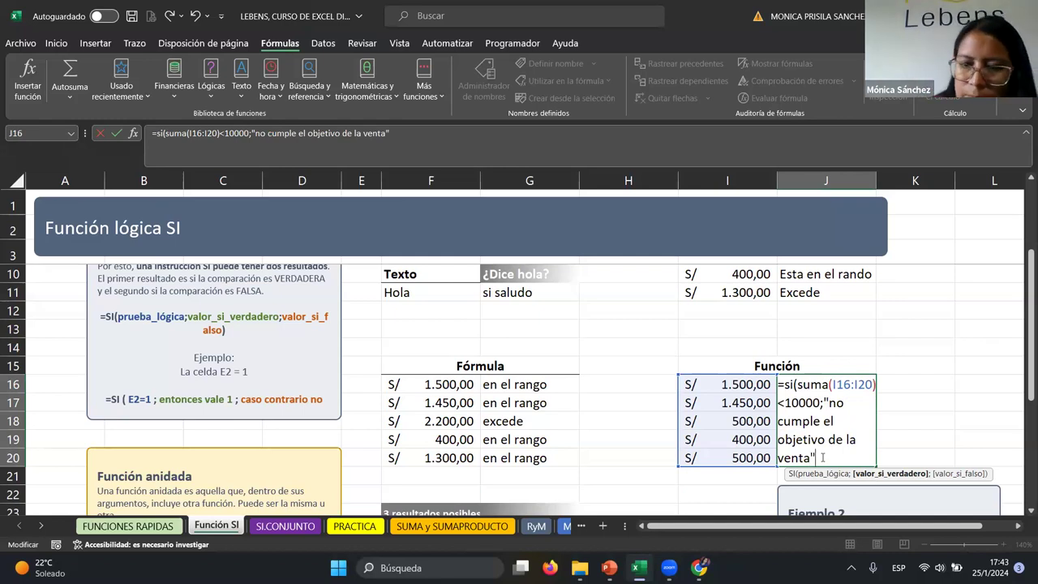
pyautogui.write(';')
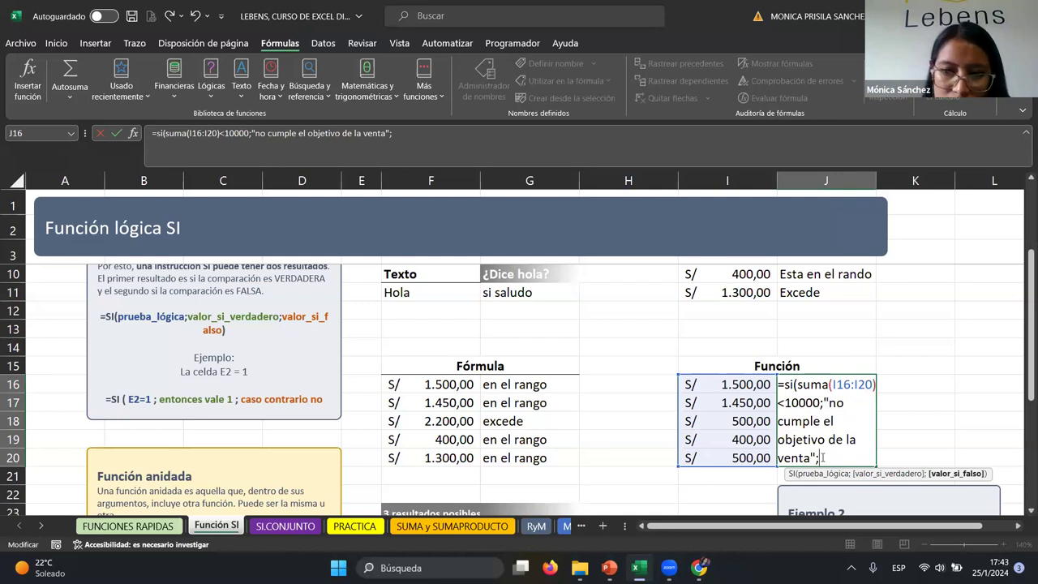
pyautogui.write('s')
# Step: Add the "si cumple el objetivo de la venta" result, fixing typos, and commit the formula
pyautogui.press('BackSpace')
pyautogui.write('"')
pyautogui.write('si')
pyautogui.write('umple')
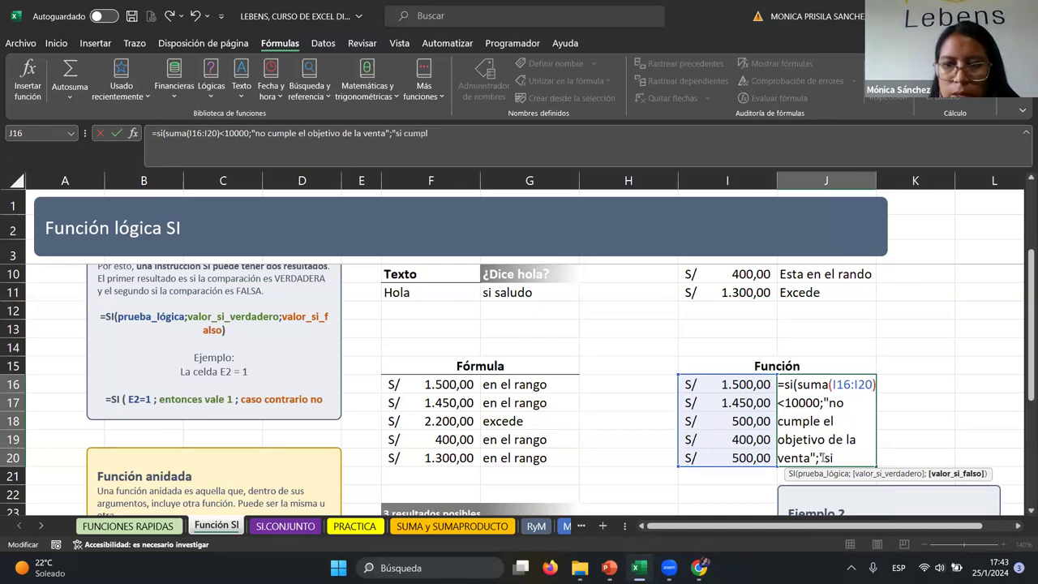
pyautogui.write(' el objetiv')
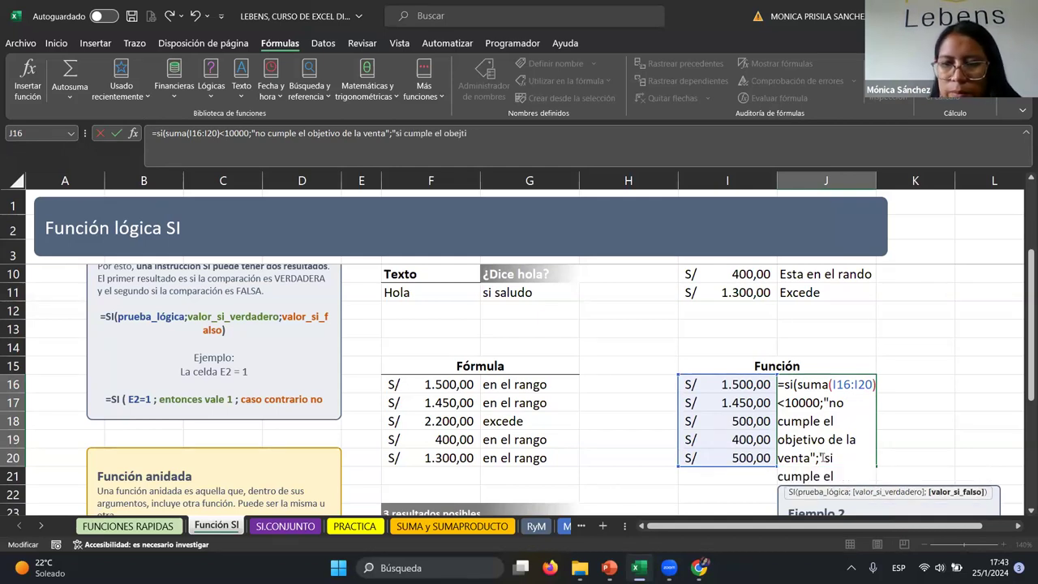
pyautogui.write('ode l')
pyautogui.press('BackSpace')
pyautogui.press('BackSpace')
pyautogui.press('BackSpace')
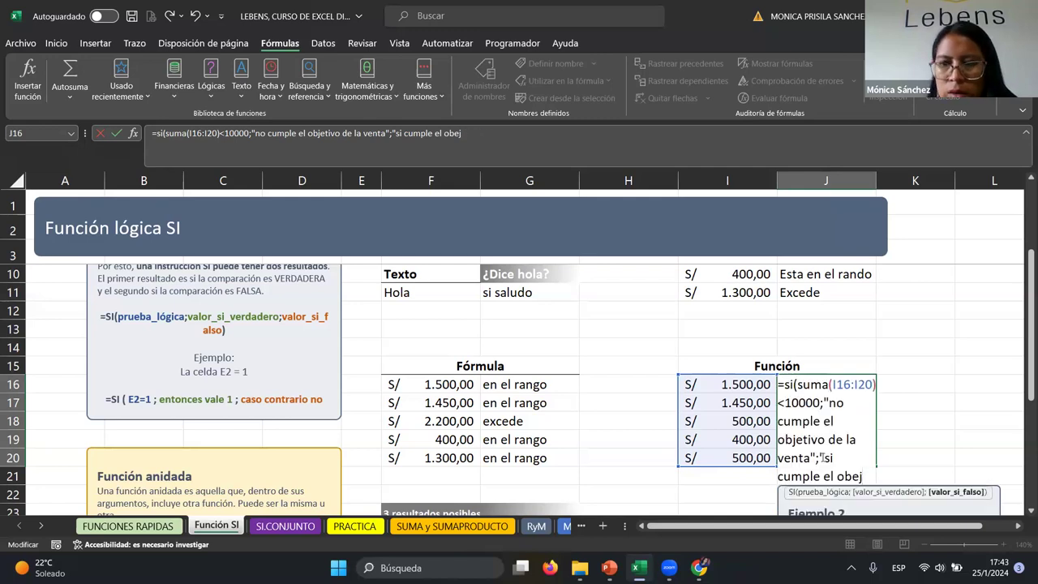
pyautogui.press('BackSpace')
pyautogui.press('BackSpace')
pyautogui.write('jeti')
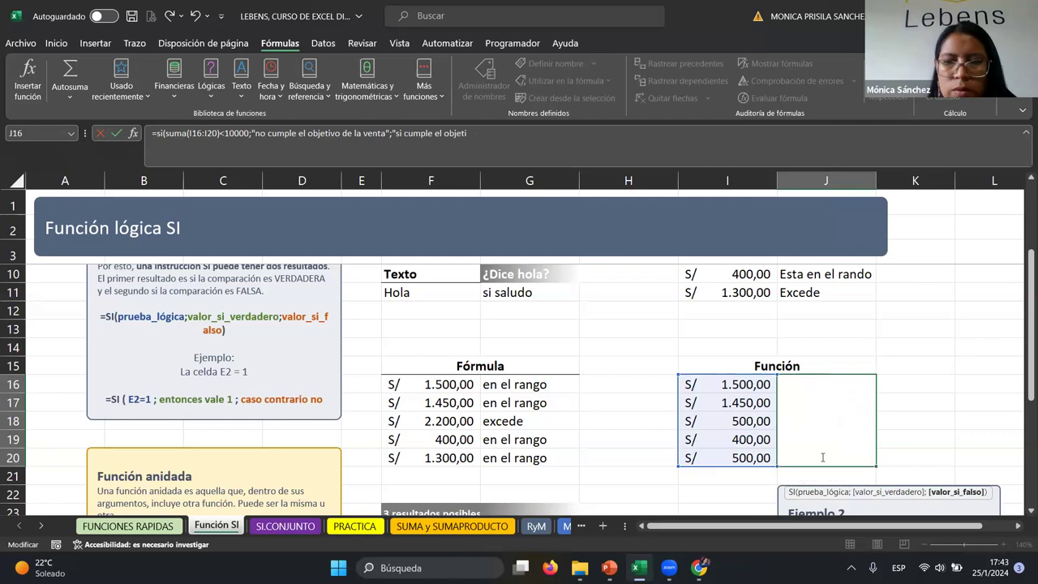
pyautogui.write('vo de la venta')
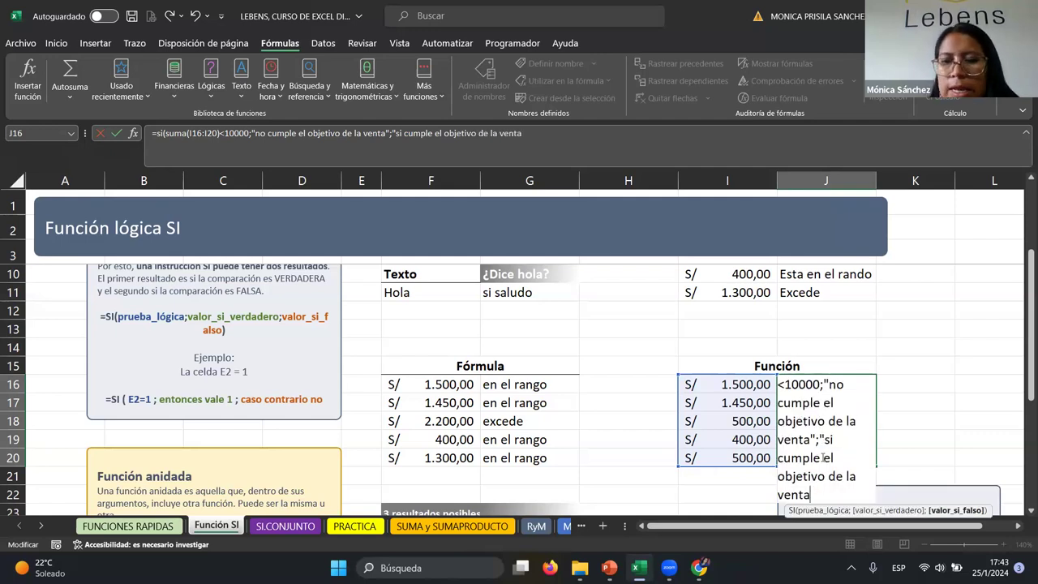
pyautogui.write('"')
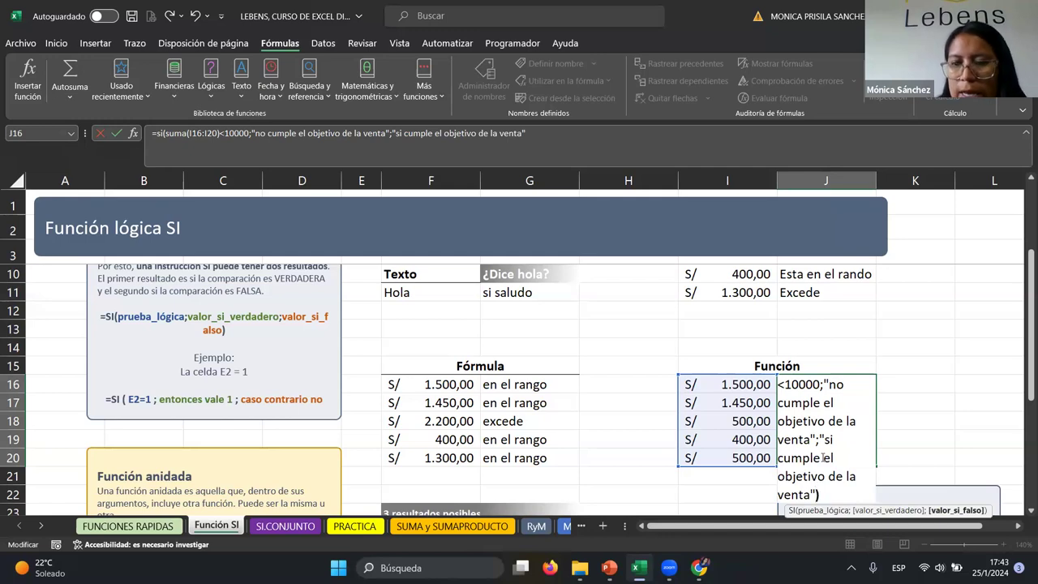
pyautogui.write(')')
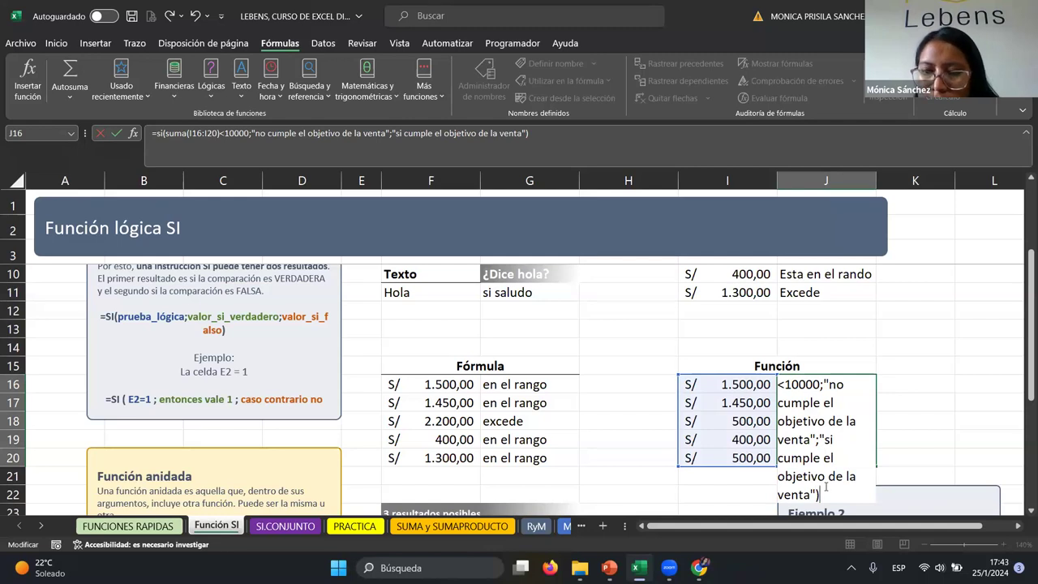
pyautogui.press('Return')
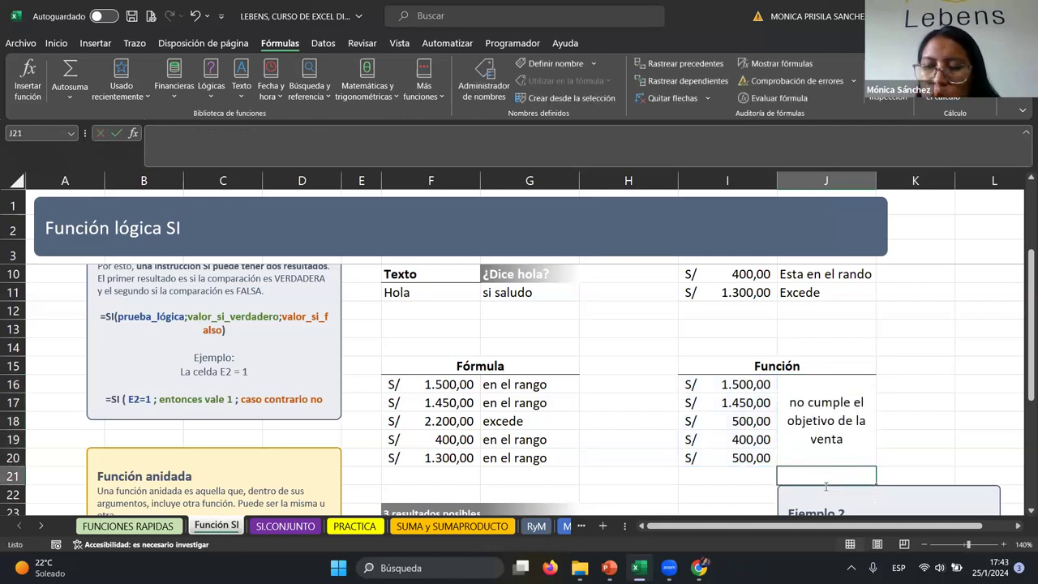
# Step: Review J16's formula, then select I16:I20 to read their S/ 4.350,00 total
pyautogui.click(814, 438)
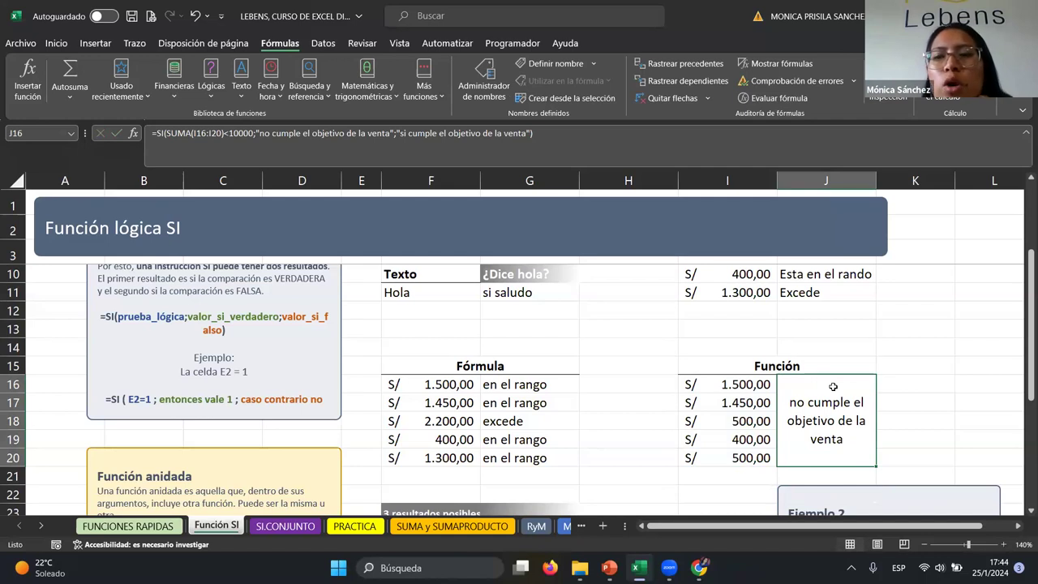
pyautogui.click(735, 382)
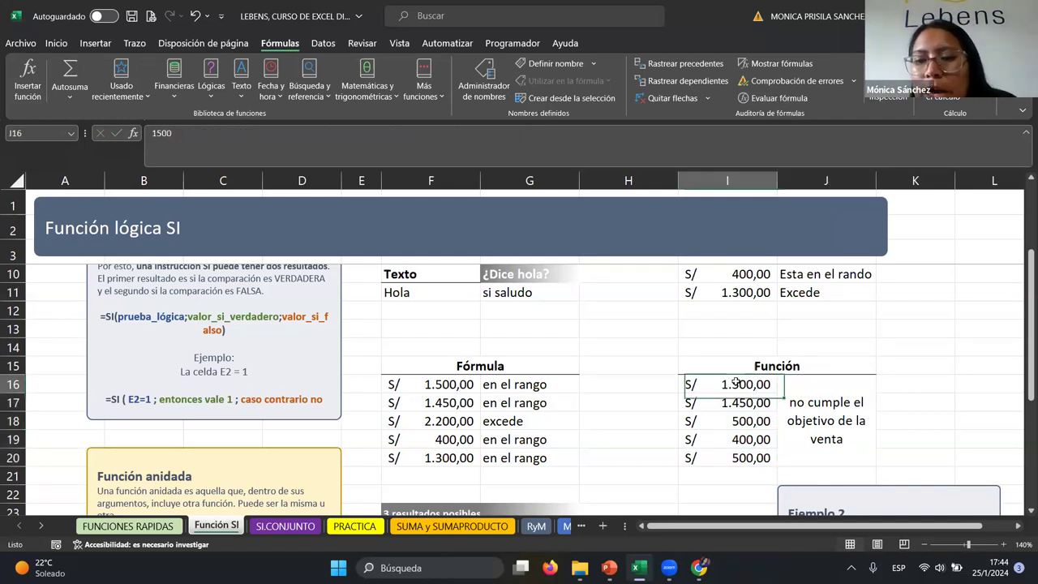
pyautogui.moveTo(736, 382); pyautogui.dragTo(746, 457)
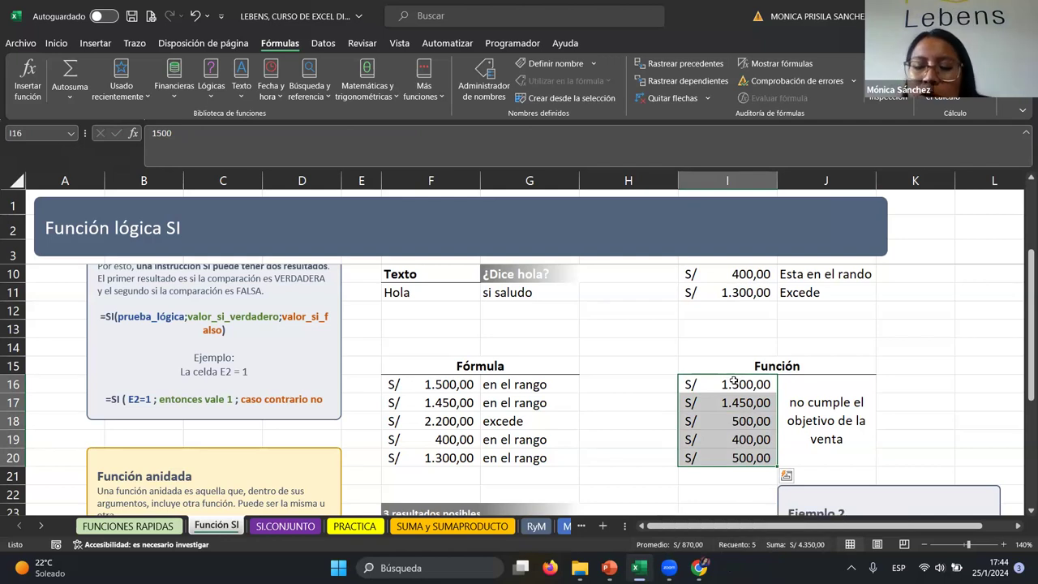
# Step: Scroll down to the three-outcome PRESUPUESTO/GASTADO/ESTADO table and select the first ESTADO cell, H25
pyautogui.click(623, 453)
pyautogui.scroll(-1, 625, 438)
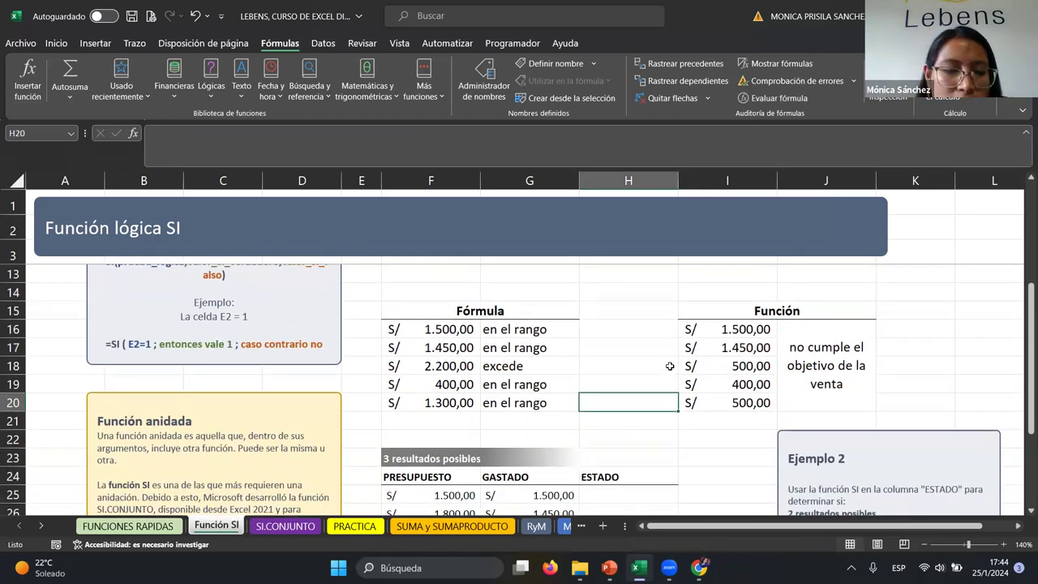
pyautogui.scroll(-2, 669, 367)
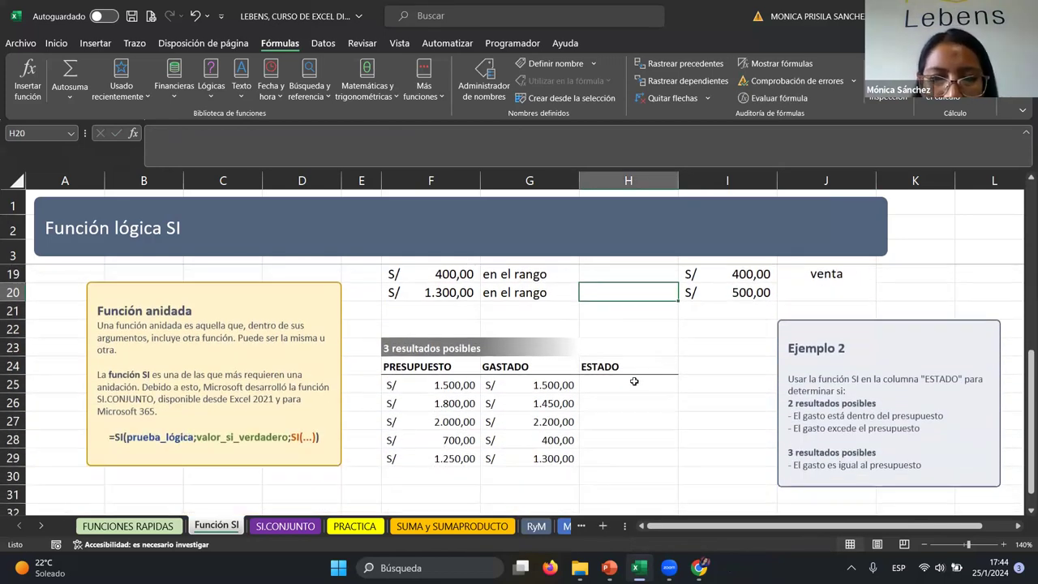
pyautogui.click(632, 384)
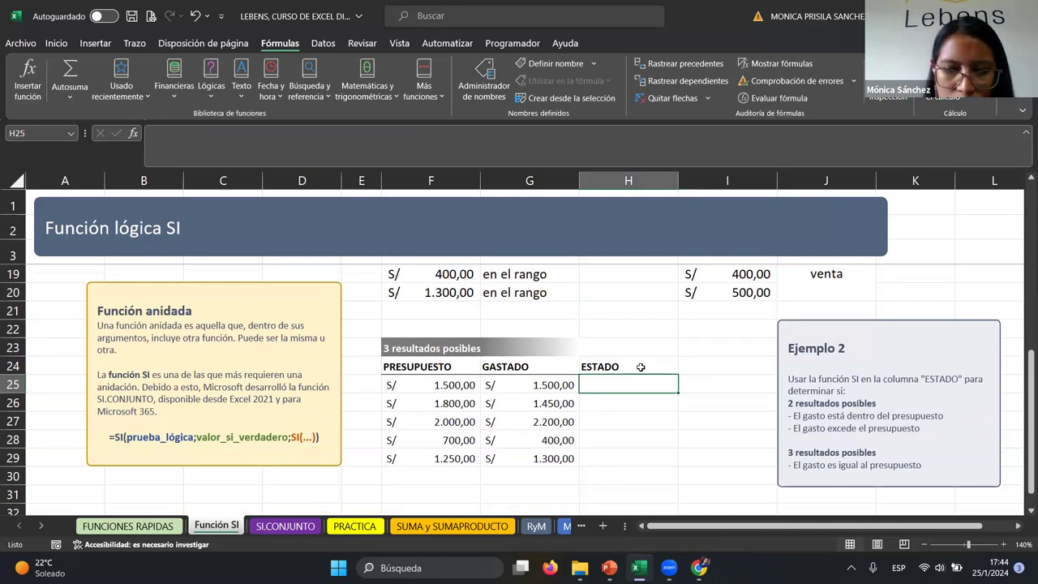
# Step: Begin =si(F25< in H25, inserting the less-than sign from clipboard history
pyautogui.write('=')
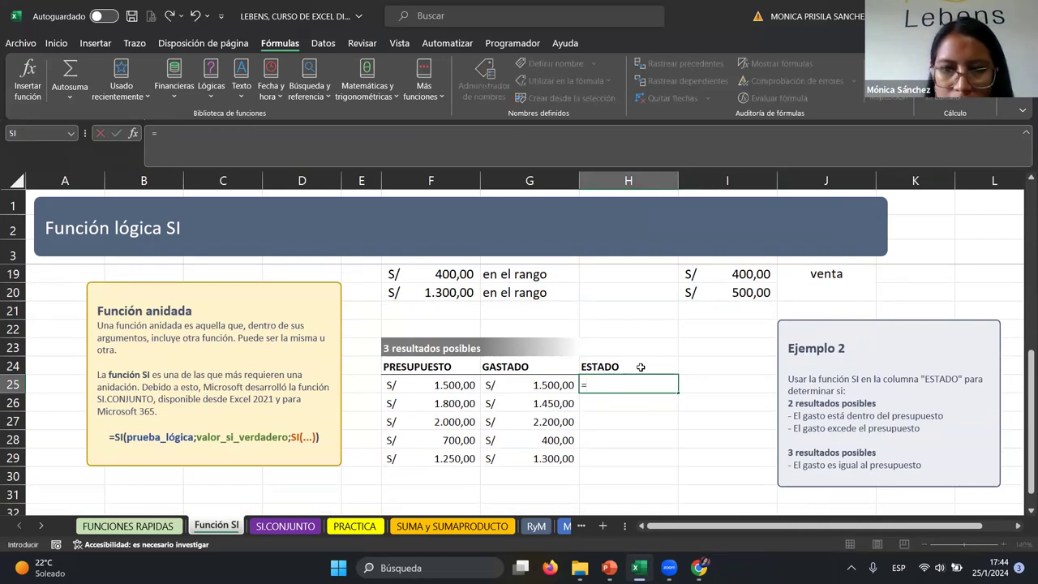
pyautogui.write('si(')
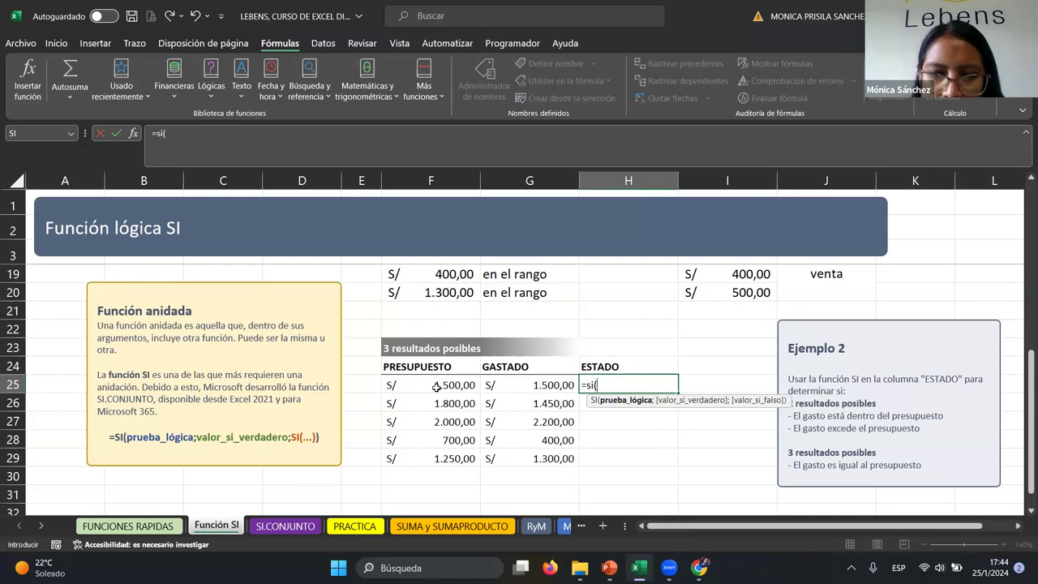
pyautogui.click(437, 387)
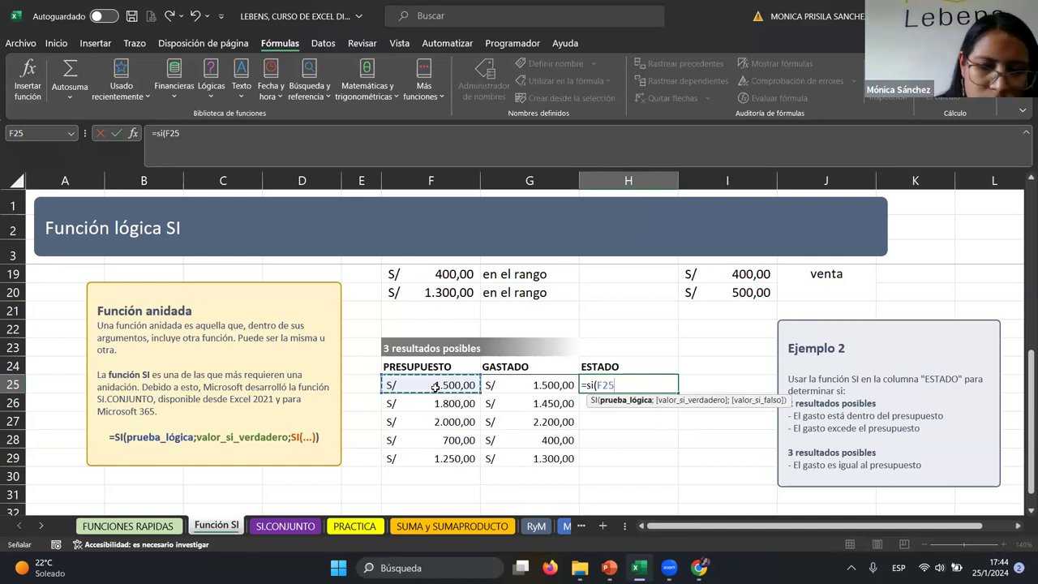
pyautogui.press('super+v')
pyautogui.scroll(-5, 688, 269)
pyautogui.scroll(-5, 688, 270)
pyautogui.scroll(-5, 687, 266)
pyautogui.scroll(-3, 687, 268)
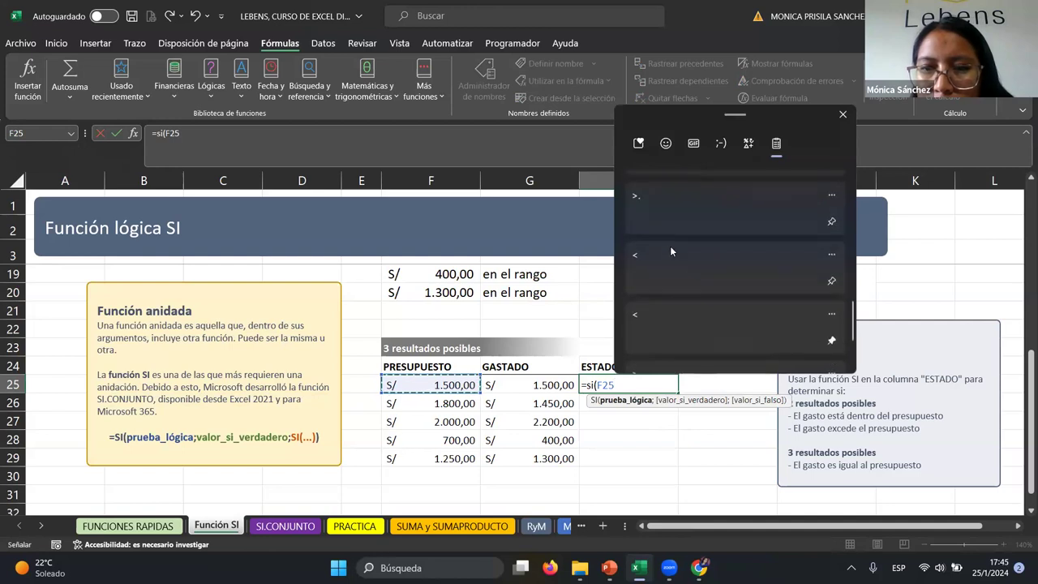
pyautogui.click(670, 247)
# Step: Compare against G25, add the result "si cumple el presupuesto" and open a nested si(
pyautogui.click(545, 382)
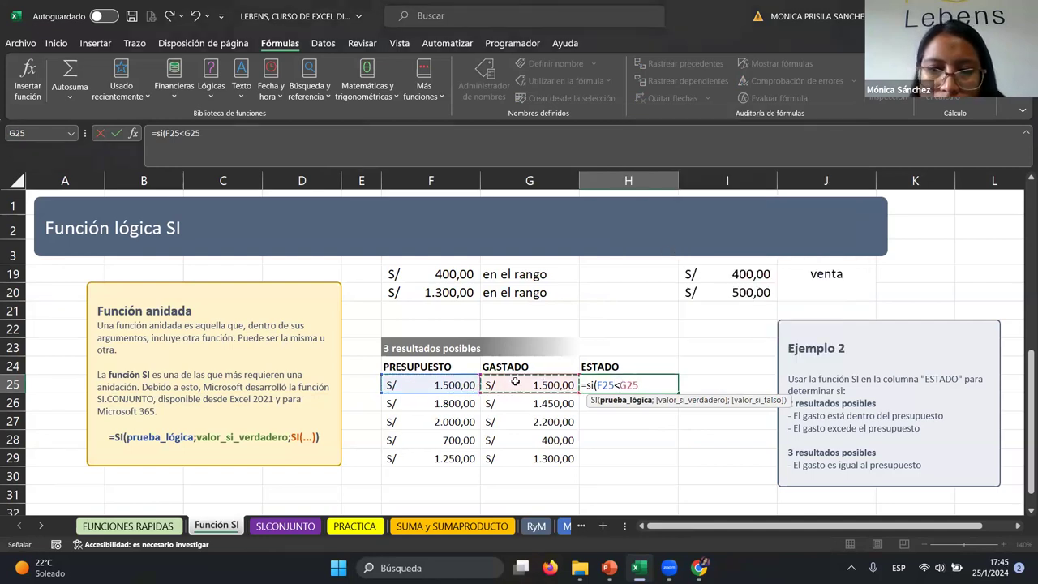
pyautogui.write(';')
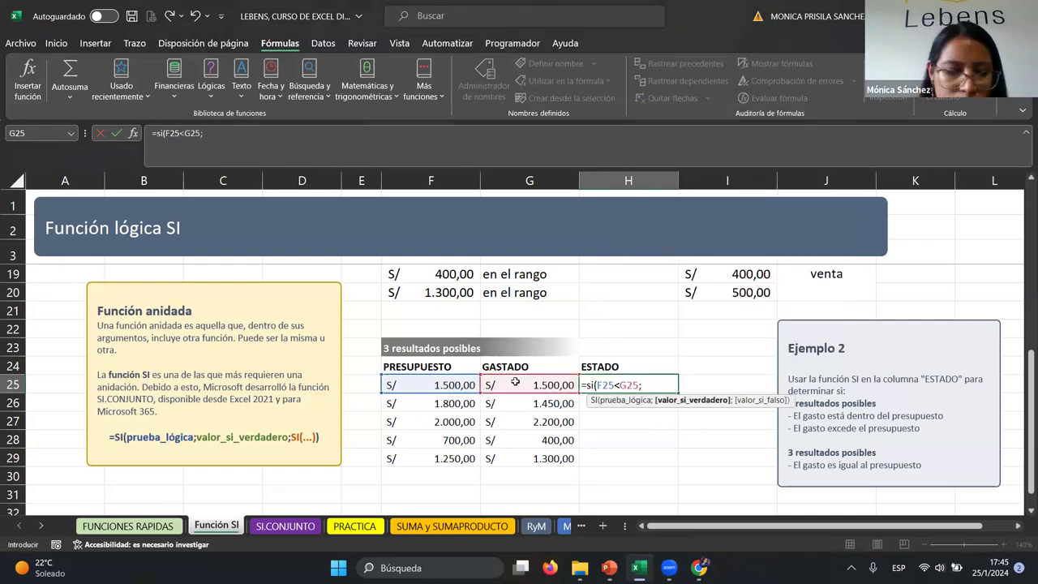
pyautogui.write('"')
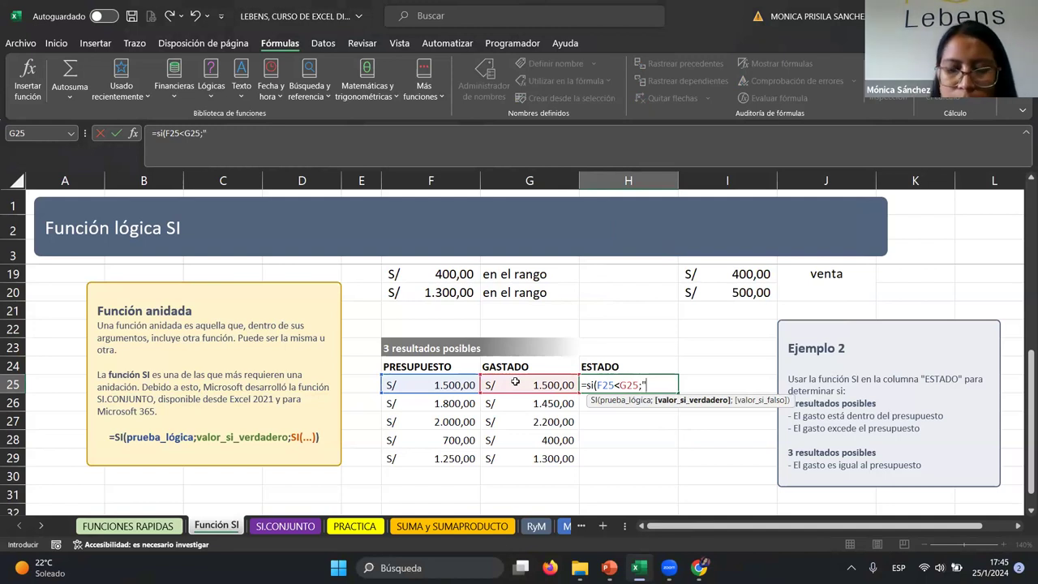
pyautogui.write('si ')
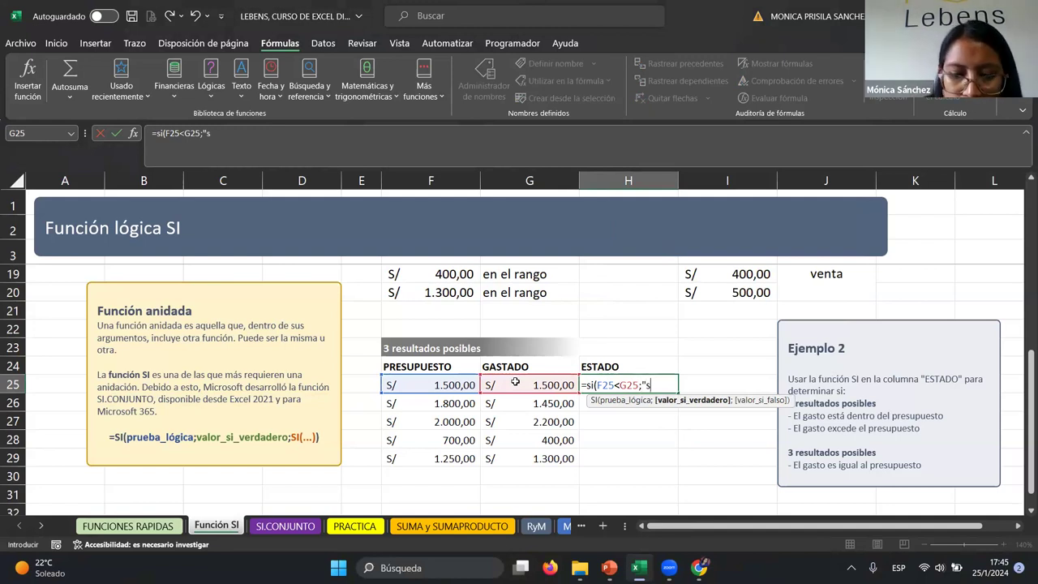
pyautogui.write('cumpk')
pyautogui.press('BackSpace')
pyautogui.press('BackSpace')
pyautogui.write('le el presupuesto')
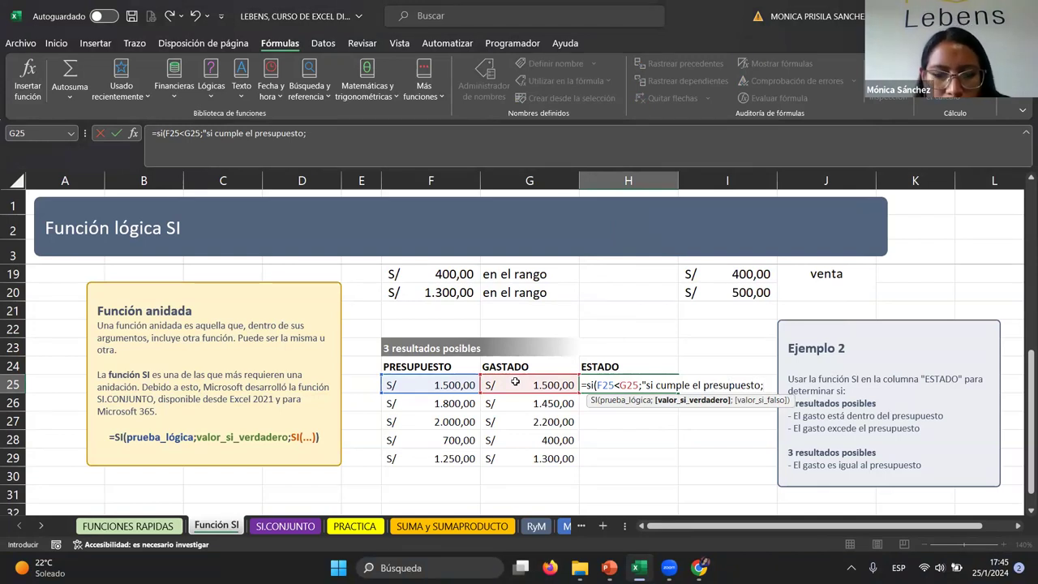
pyautogui.write('si')
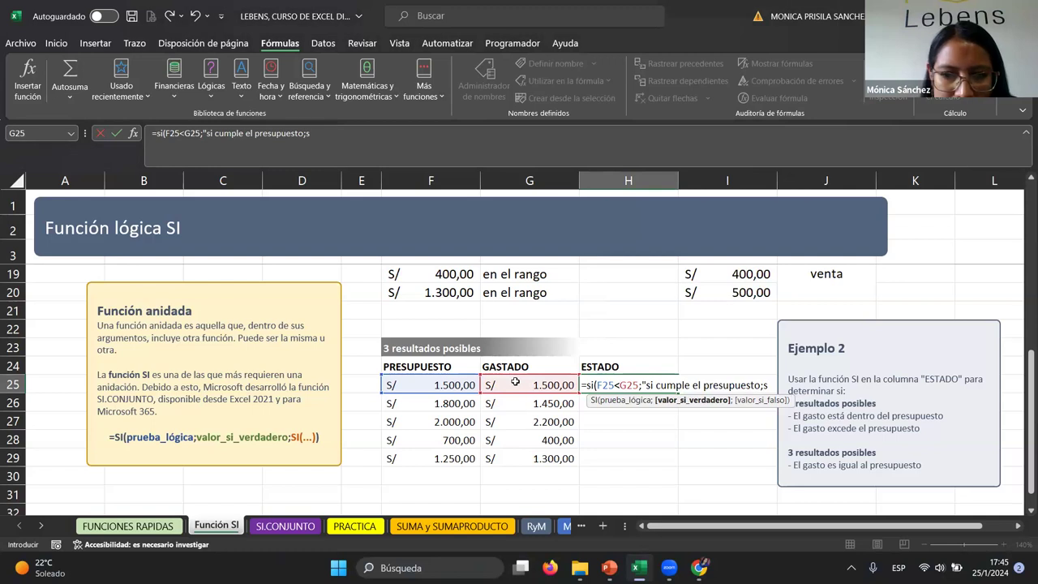
pyautogui.write('(')
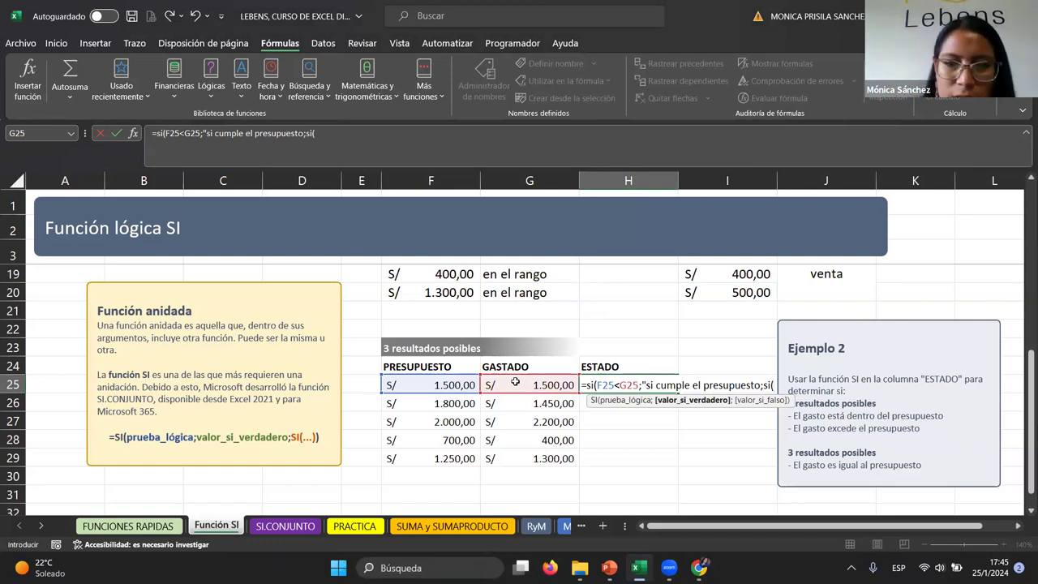
# Step: Add the nested test F25=G25 returning "es igual al presupuesto"
pyautogui.click(434, 383)
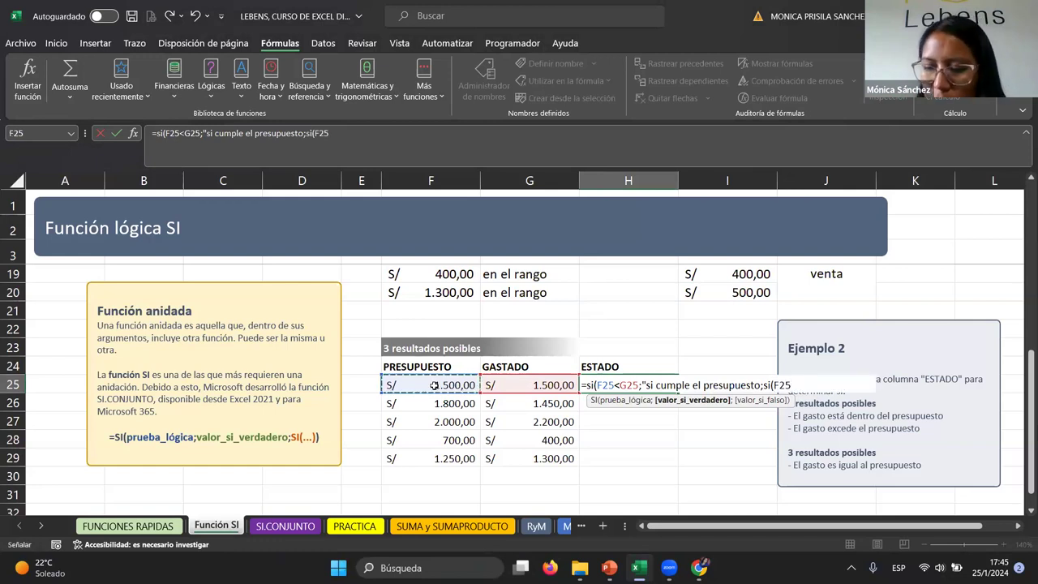
pyautogui.write('=')
pyautogui.click(560, 382)
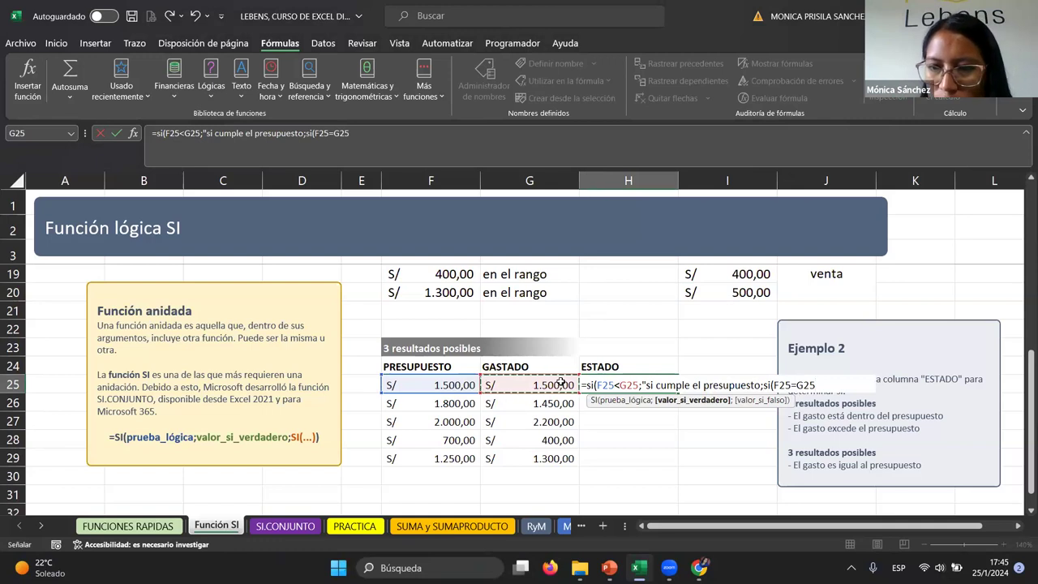
pyautogui.write(';')
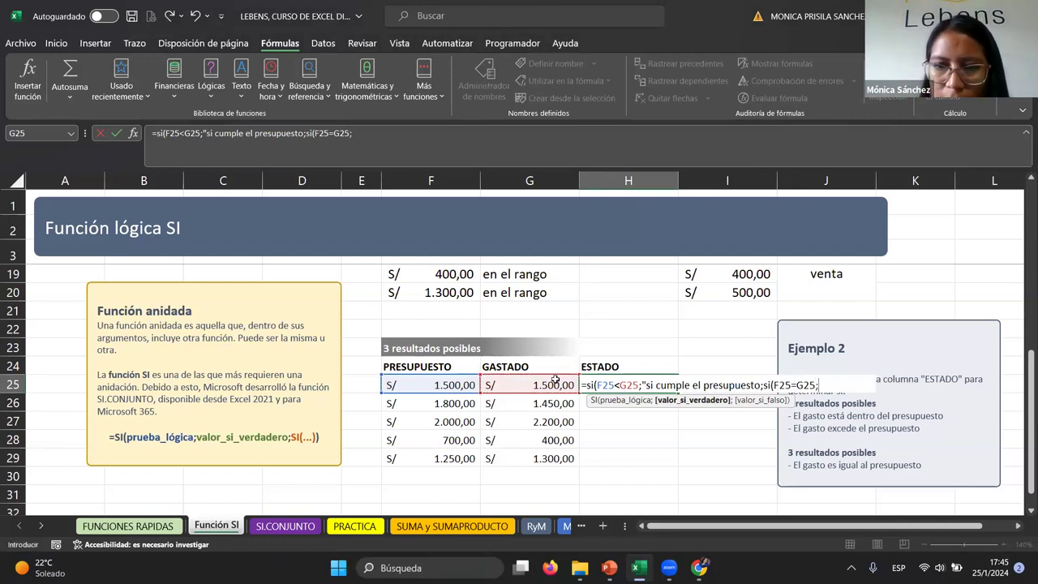
pyautogui.write('"')
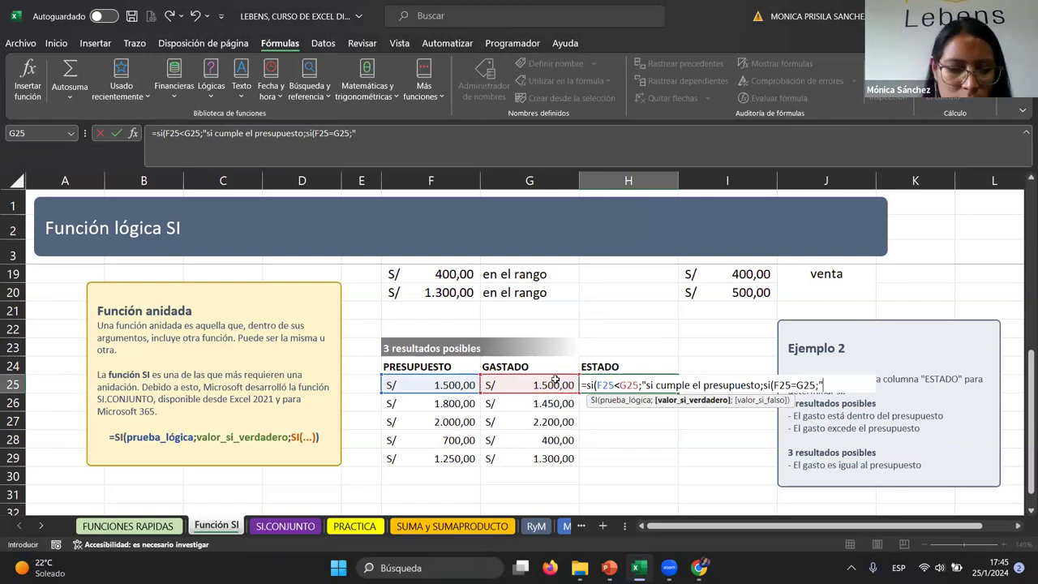
pyautogui.write('es igu')
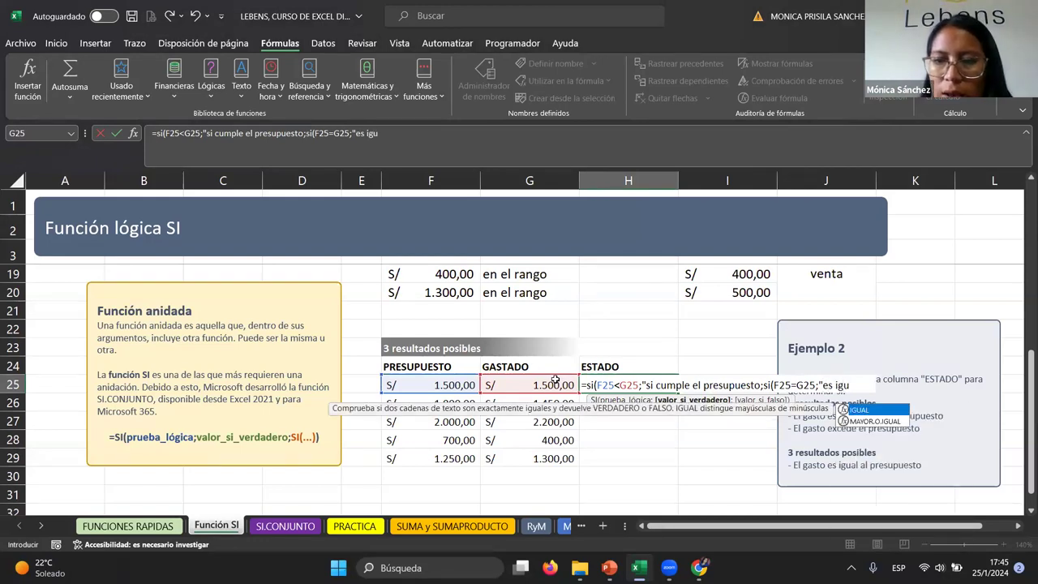
pyautogui.write('al al presupuesto')
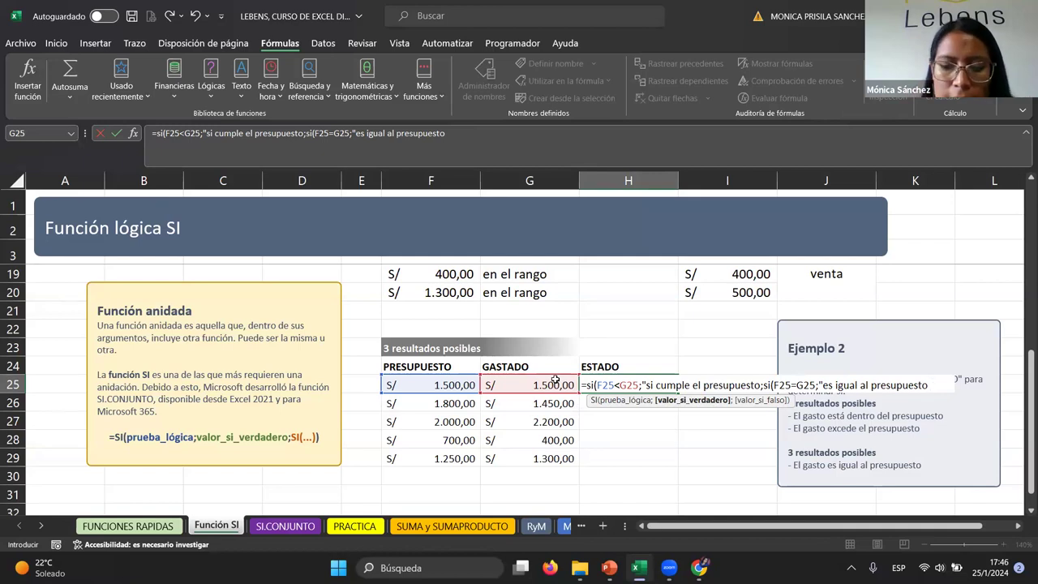
# Step: Add the fallback "no cumple el presupuesto", close the parentheses and enter the formula
pyautogui.write(';')
pyautogui.press('BackSpace')
pyautogui.write('"')
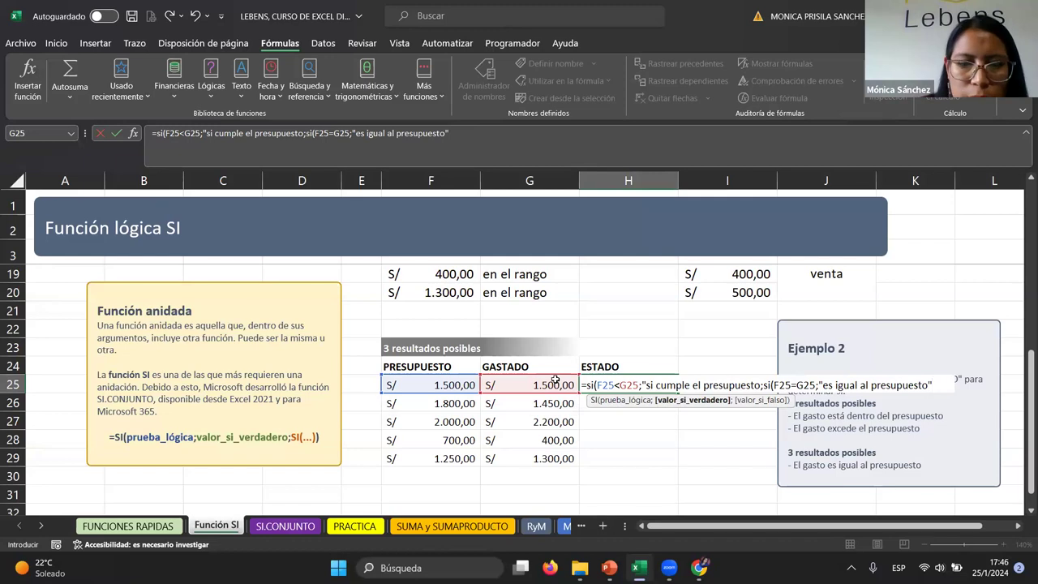
pyautogui.write(';')
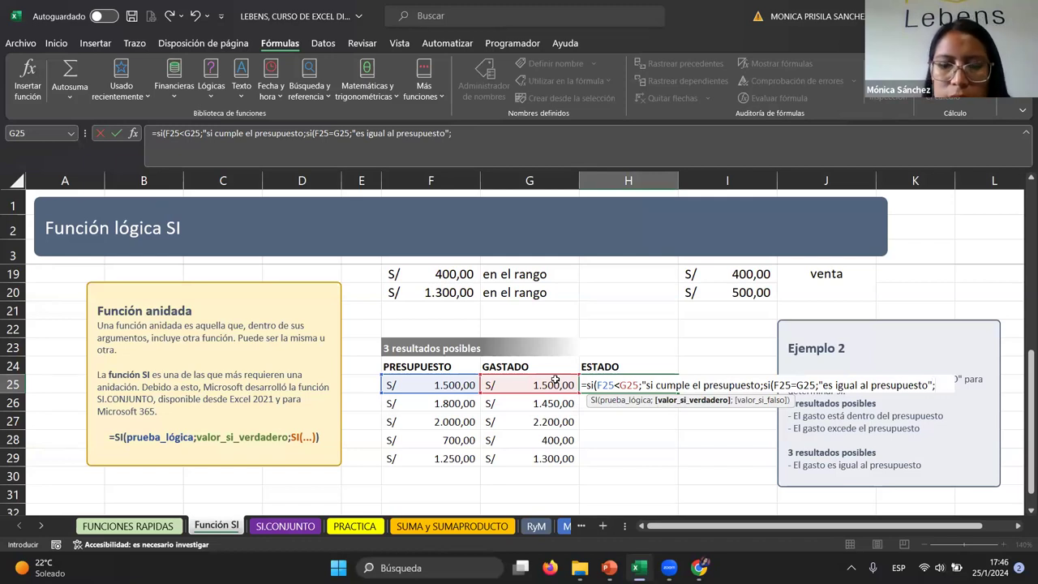
pyautogui.write('"')
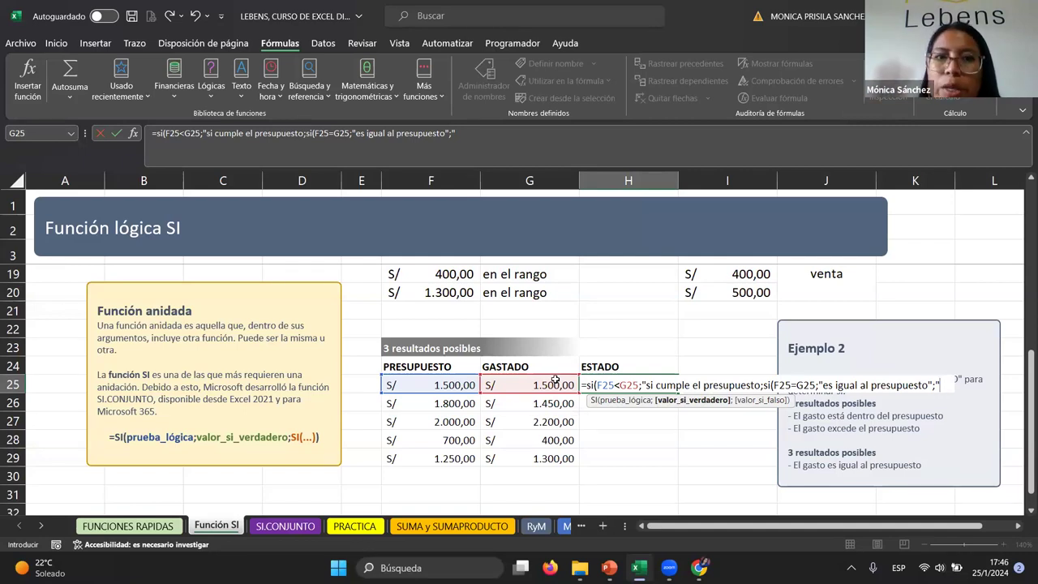
pyautogui.write('n')
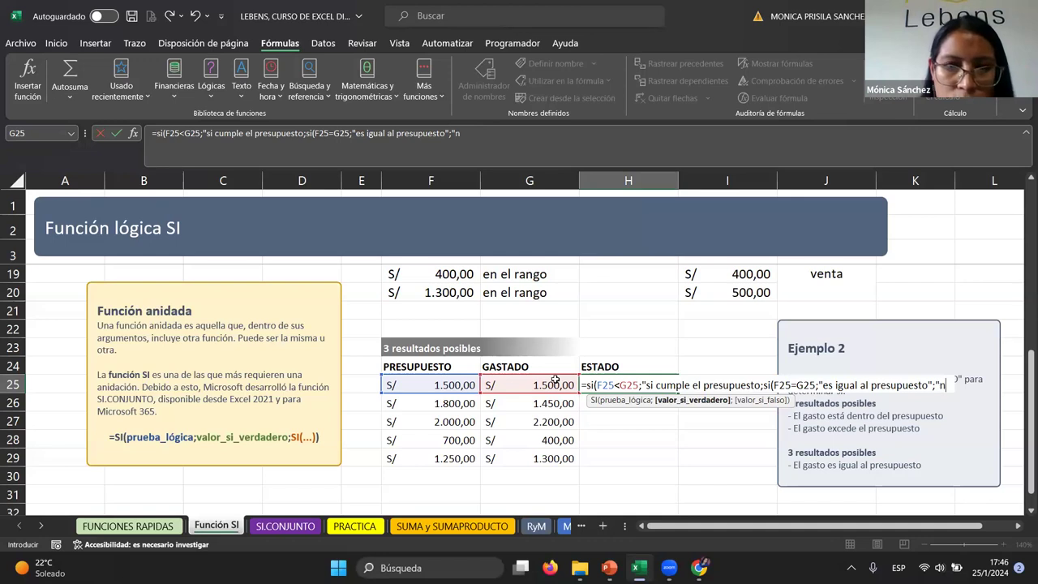
pyautogui.write('o c')
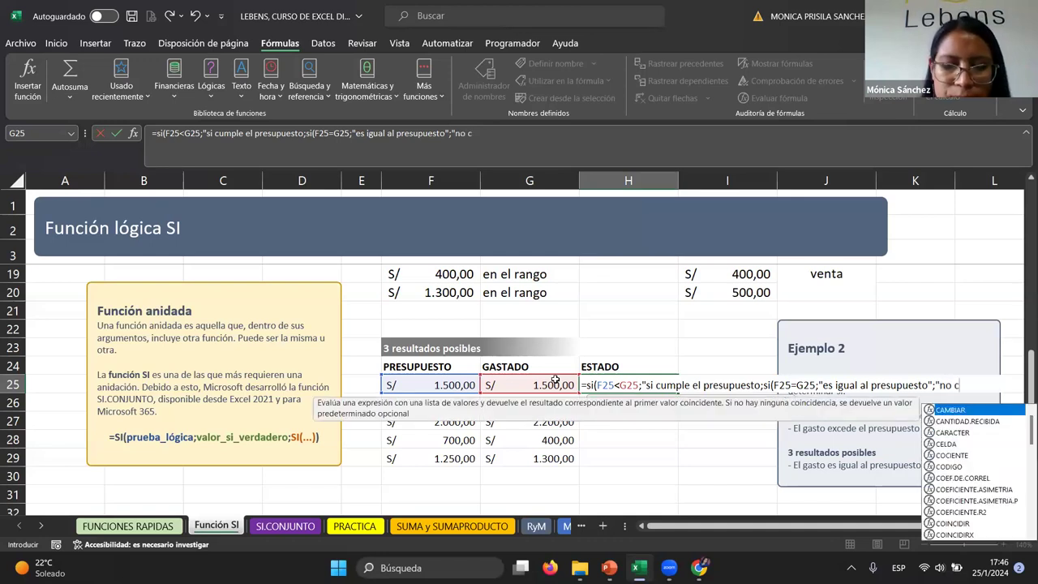
pyautogui.write('umple el pres')
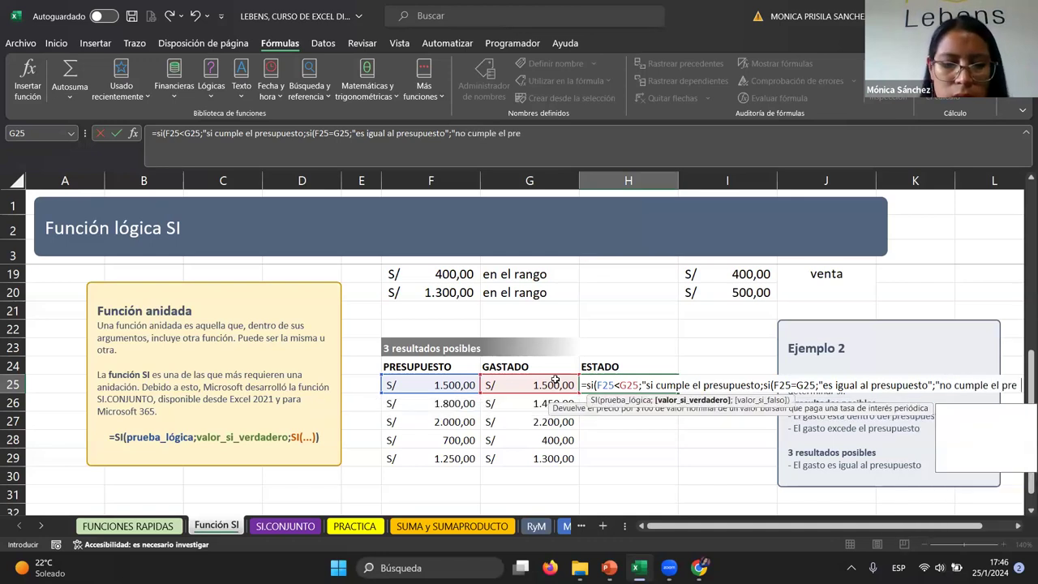
pyautogui.write('u´pues')
pyautogui.press('BackSpace')
pyautogui.press('BackSpace')
pyautogui.press('BackSpace')
pyautogui.press('BackSpace')
pyautogui.press('BackSpace')
pyautogui.write('puesto"')
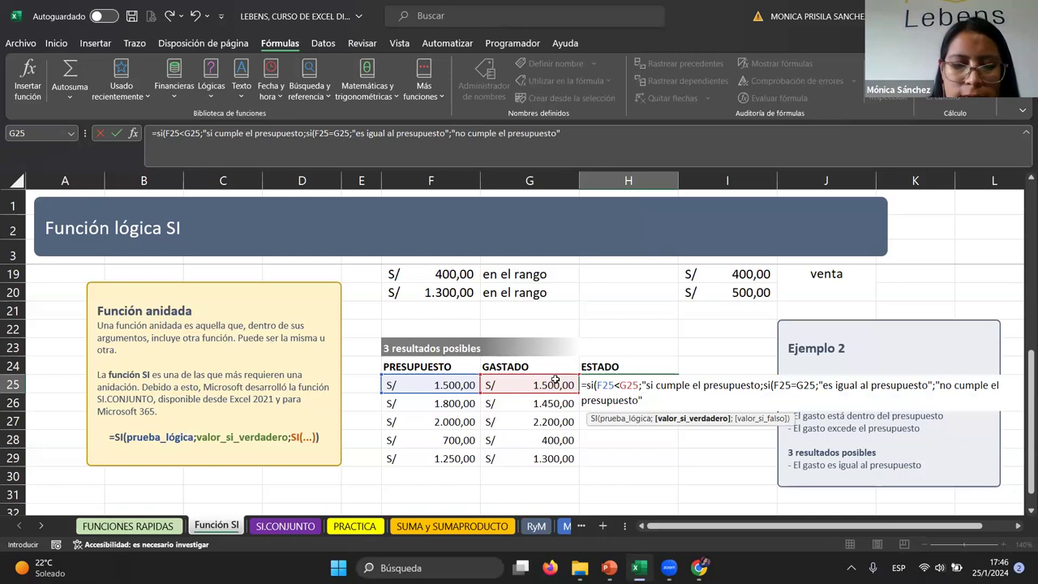
pyautogui.write(')')
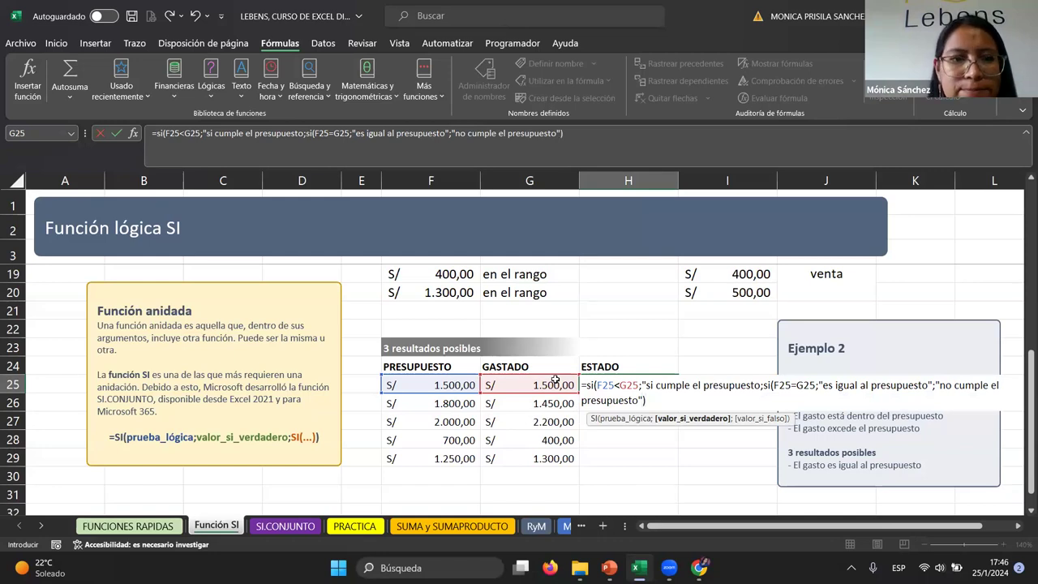
pyautogui.press('Return')
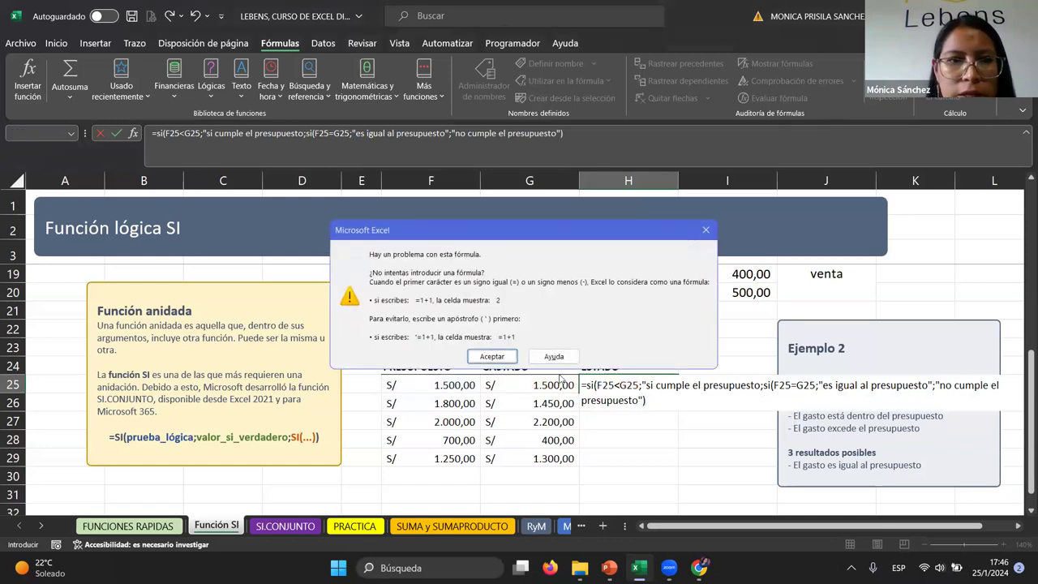
# Step: Dismiss the formula warnings and add the missing quote after "si cumple el presupuesto" in H25
pyautogui.click(492, 357)
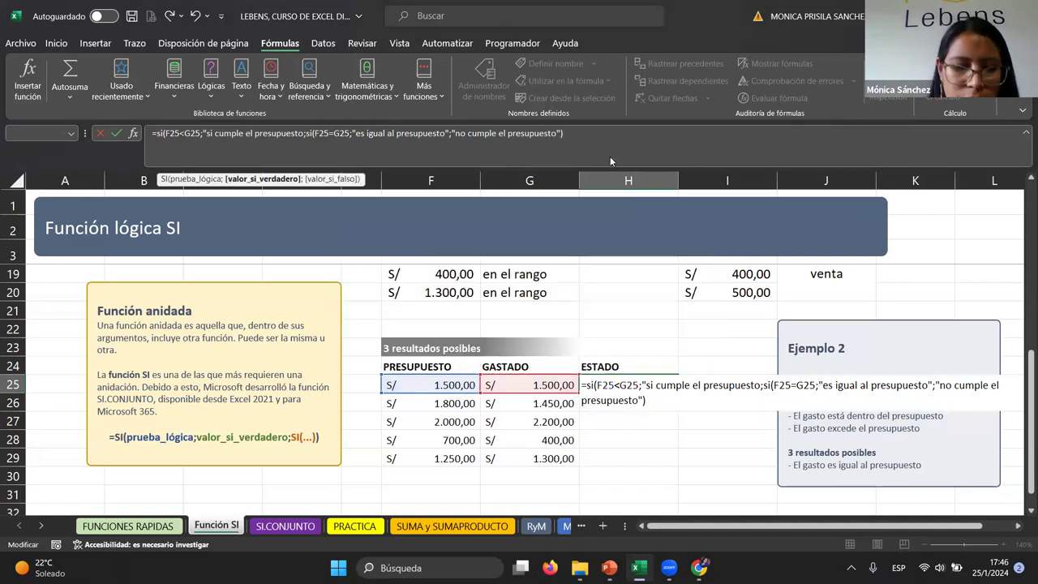
pyautogui.write(')')
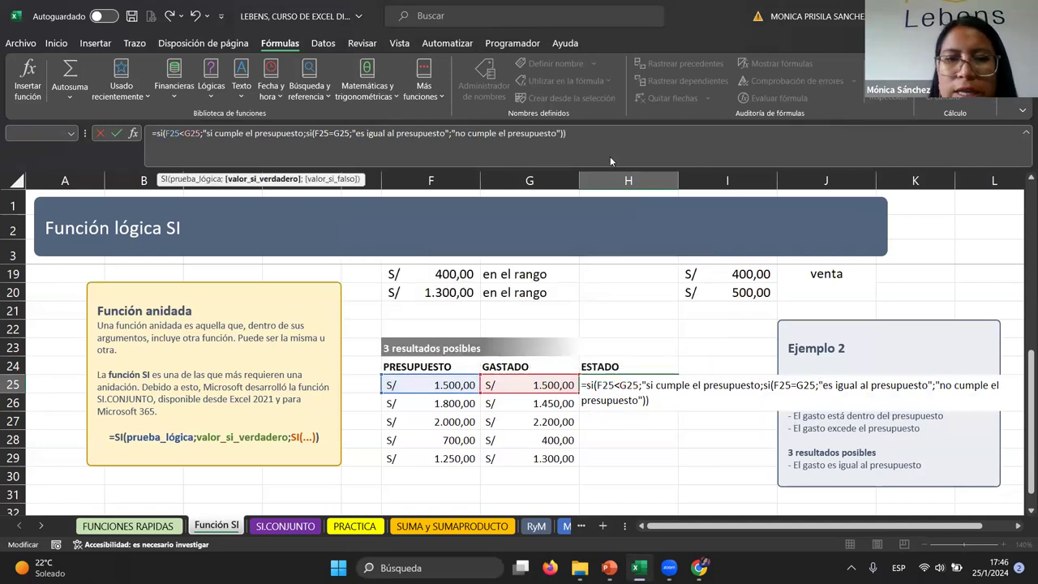
pyautogui.press('Return')
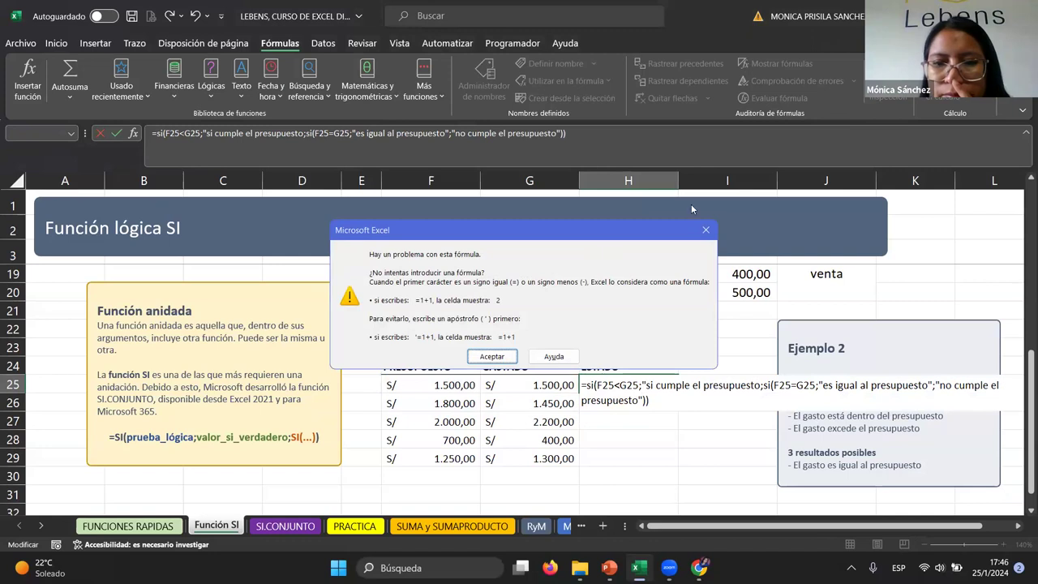
pyautogui.click(706, 229)
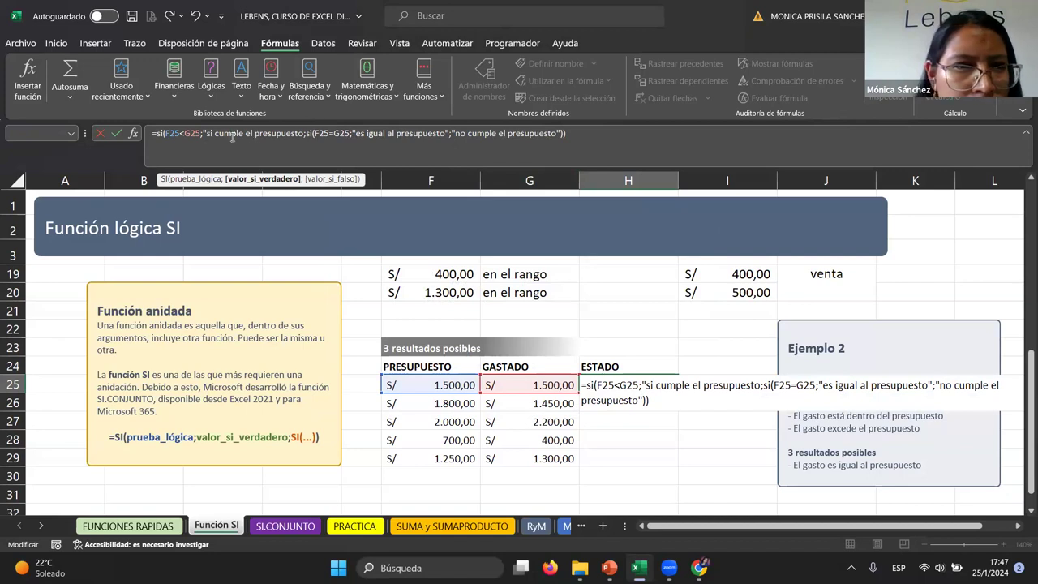
pyautogui.click(306, 133)
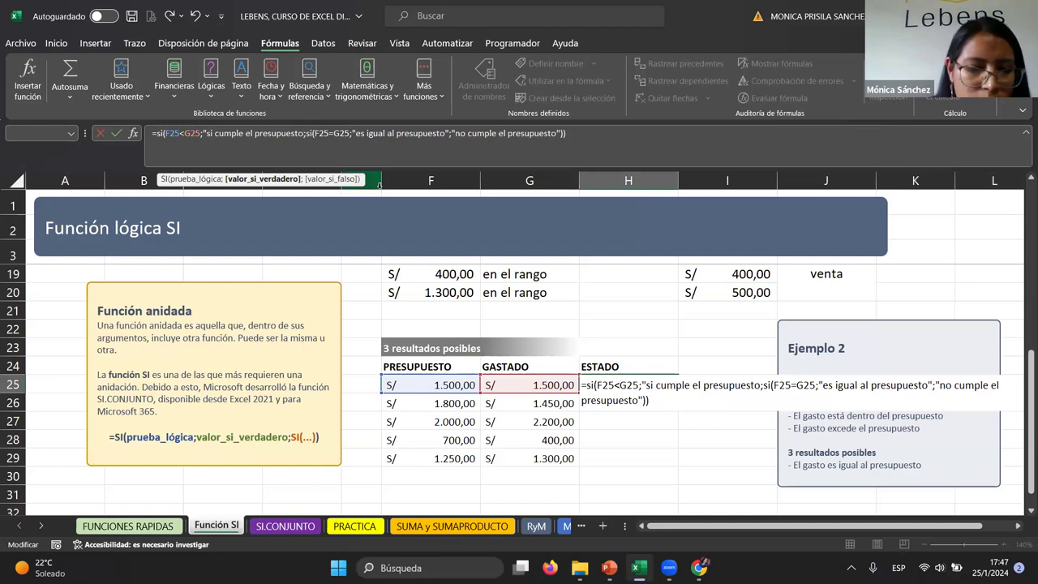
pyautogui.write('"')
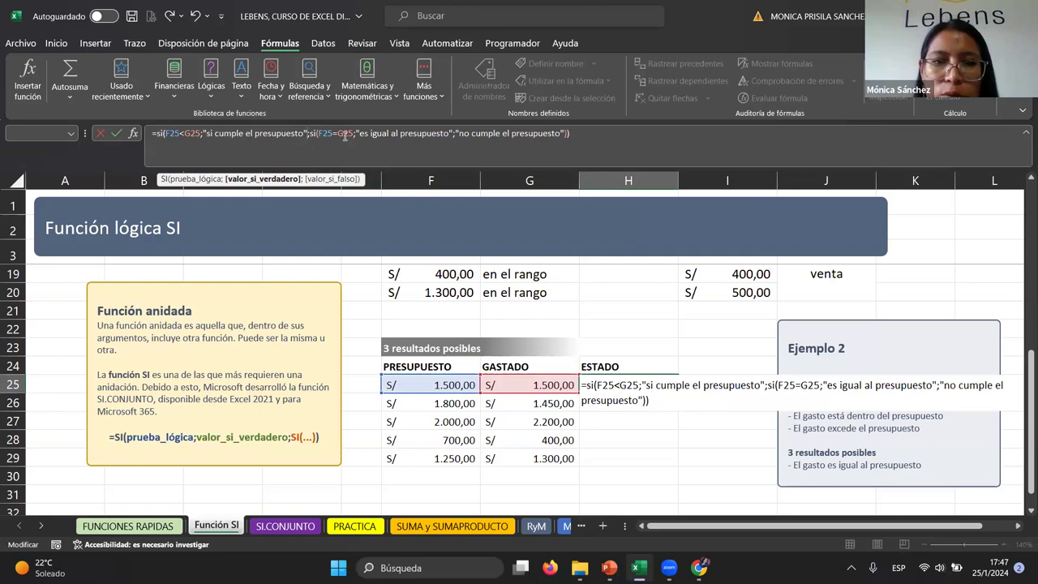
pyautogui.press('Return')
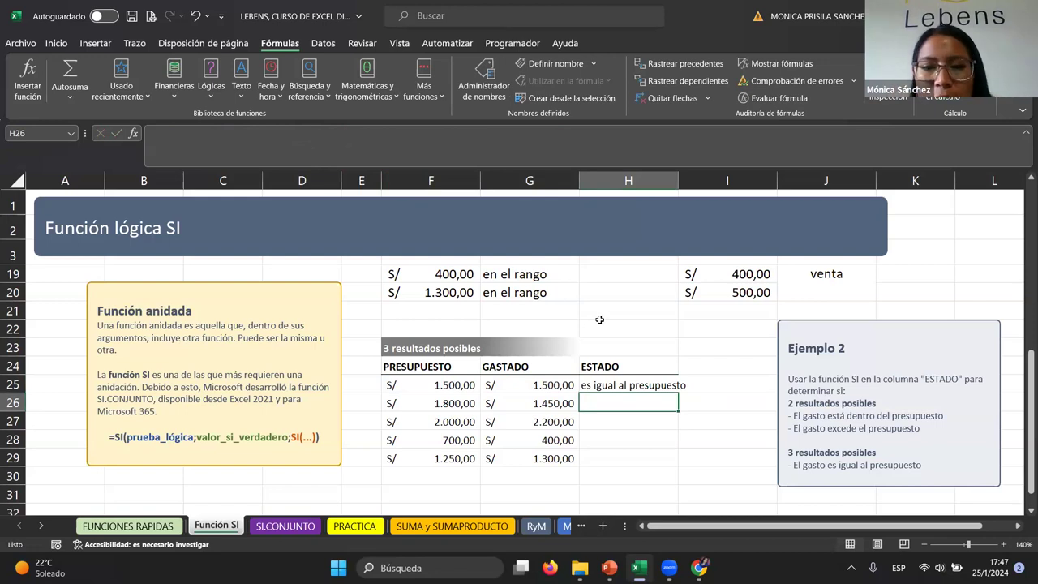
# Step: Fill the H25 formula down to H29 and check the copies in H26 through H29
pyautogui.click(665, 385)
pyautogui.moveTo(682, 388); pyautogui.dragTo(677, 463)
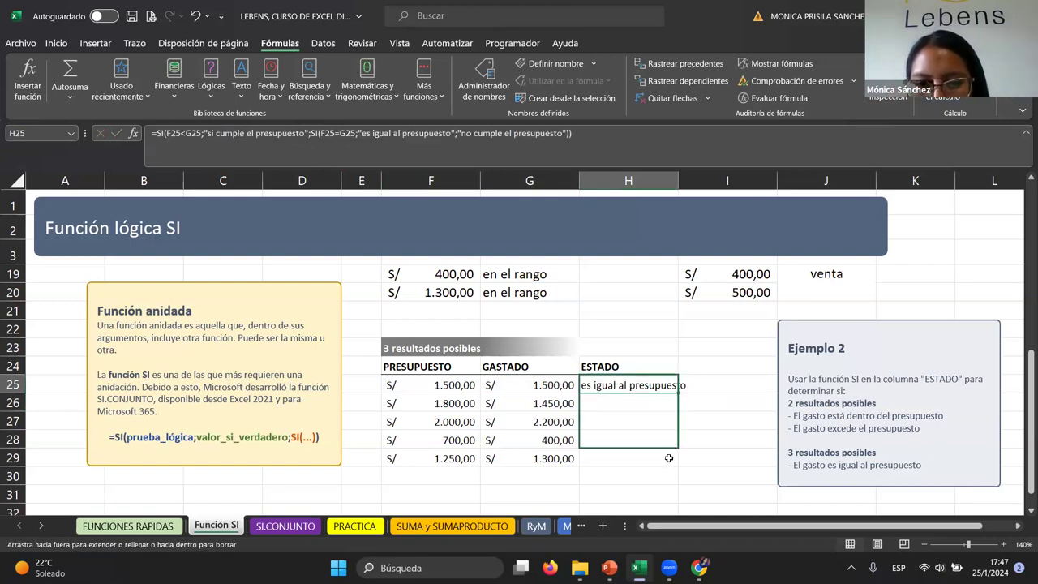
pyautogui.click(654, 407)
pyautogui.click(648, 430)
pyautogui.click(649, 440)
pyautogui.click(653, 459)
pyautogui.click(640, 391)
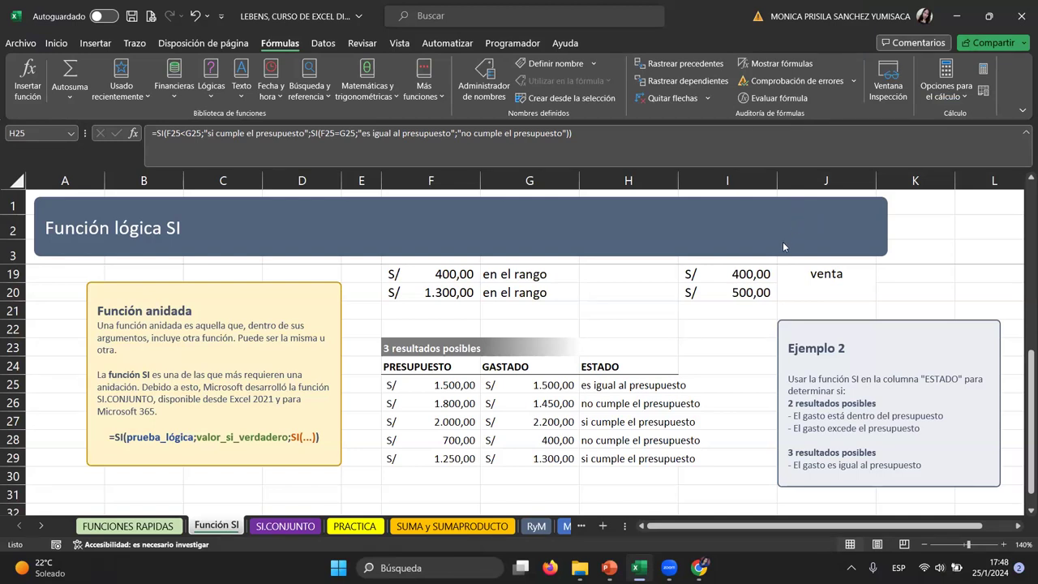
# Step: Edit the H26 formula so its first test compares G26 against F26
pyautogui.click(609, 403)
pyautogui.click(335, 142)
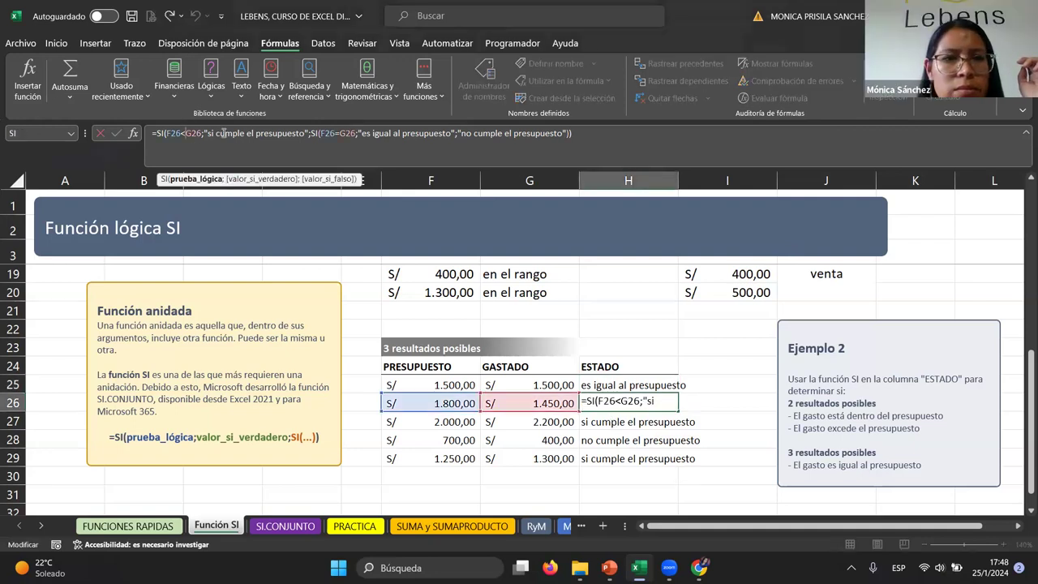
pyautogui.click(184, 135)
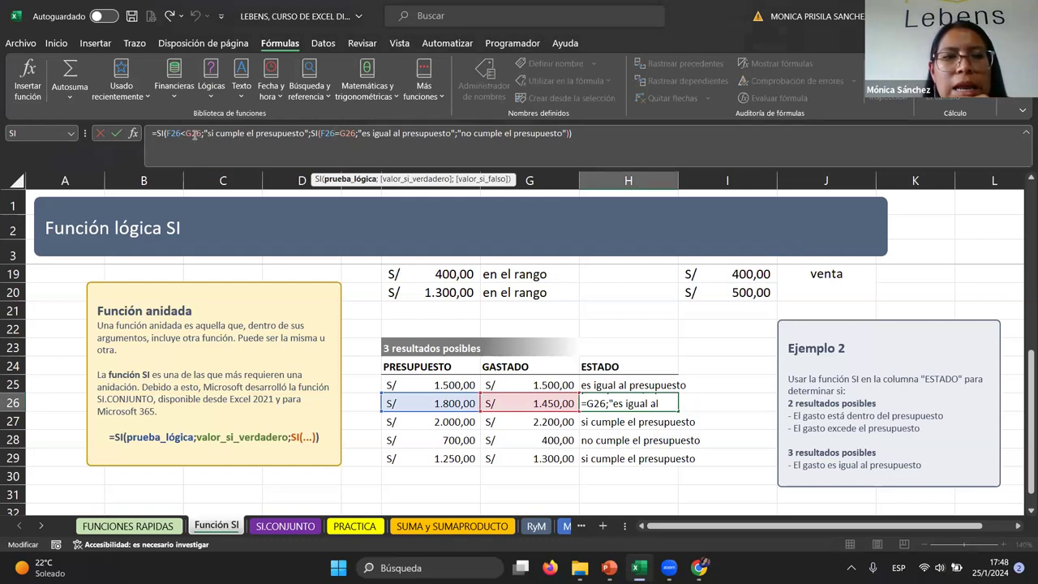
pyautogui.click(193, 136)
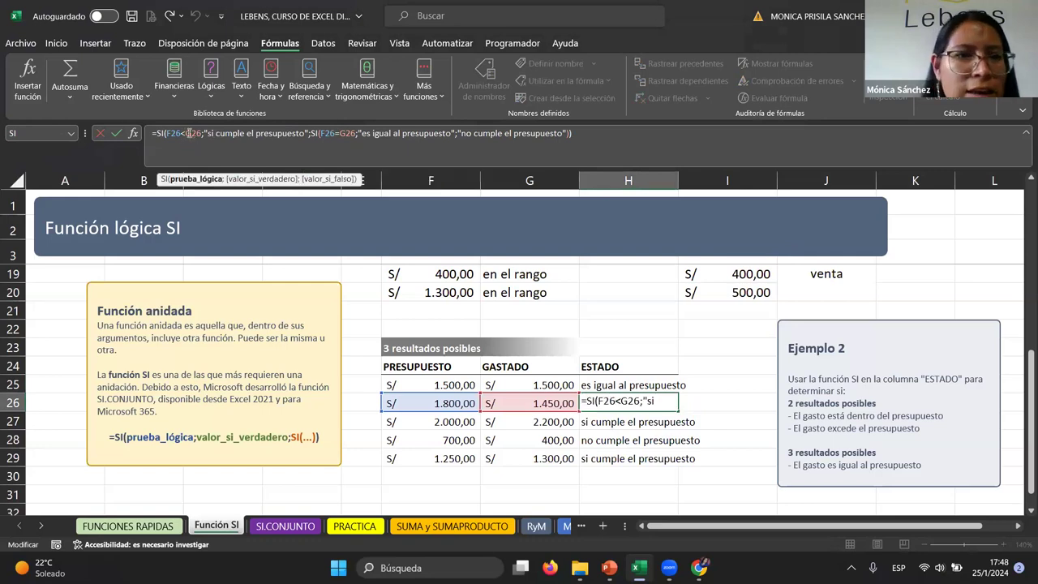
pyautogui.moveTo(202, 133); pyautogui.dragTo(169, 142)
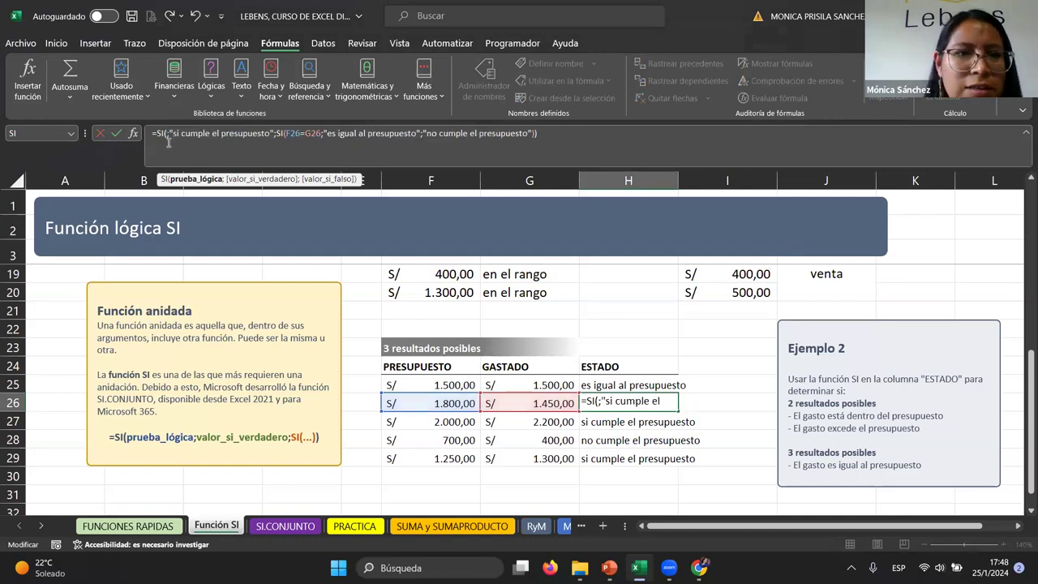
pyautogui.write('F26<G26')
pyautogui.click(179, 134)
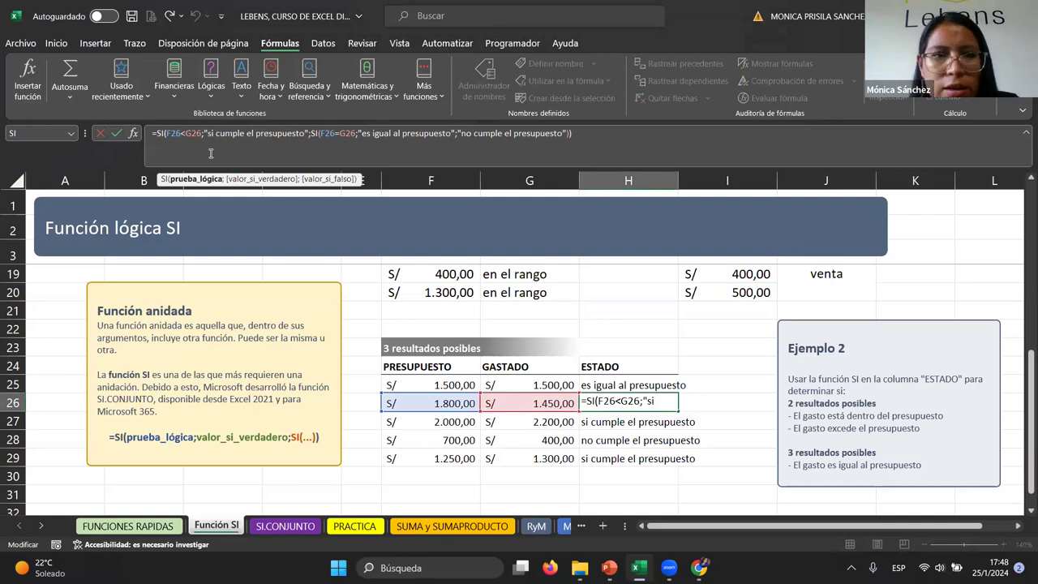
pyautogui.press('BackSpace')
pyautogui.press('BackSpace')
pyautogui.press('BackSpace')
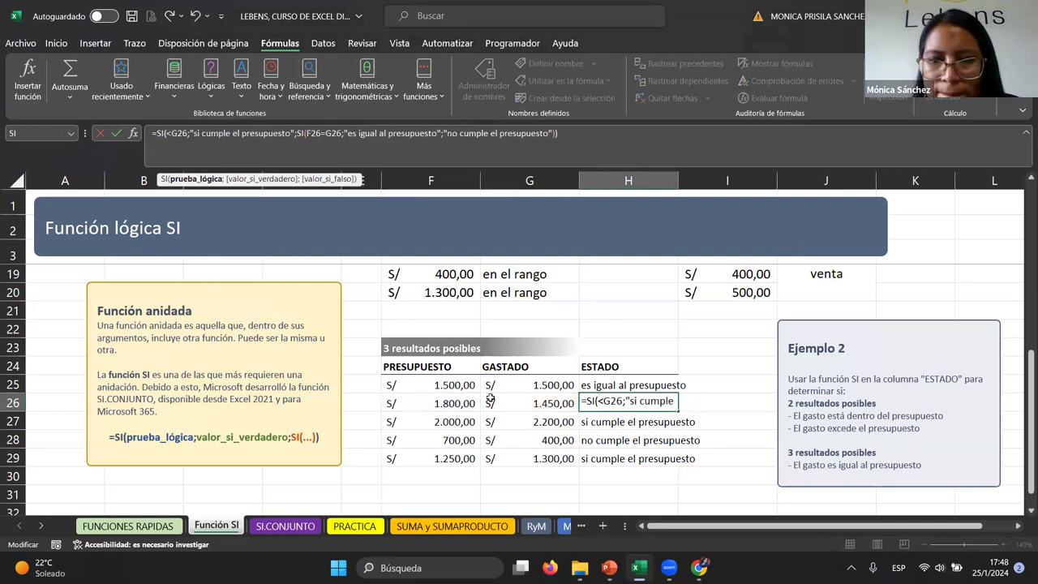
pyautogui.click(521, 401)
pyautogui.click(201, 135)
pyautogui.press('BackSpace')
pyautogui.press('BackSpace')
pyautogui.press('BackSpace')
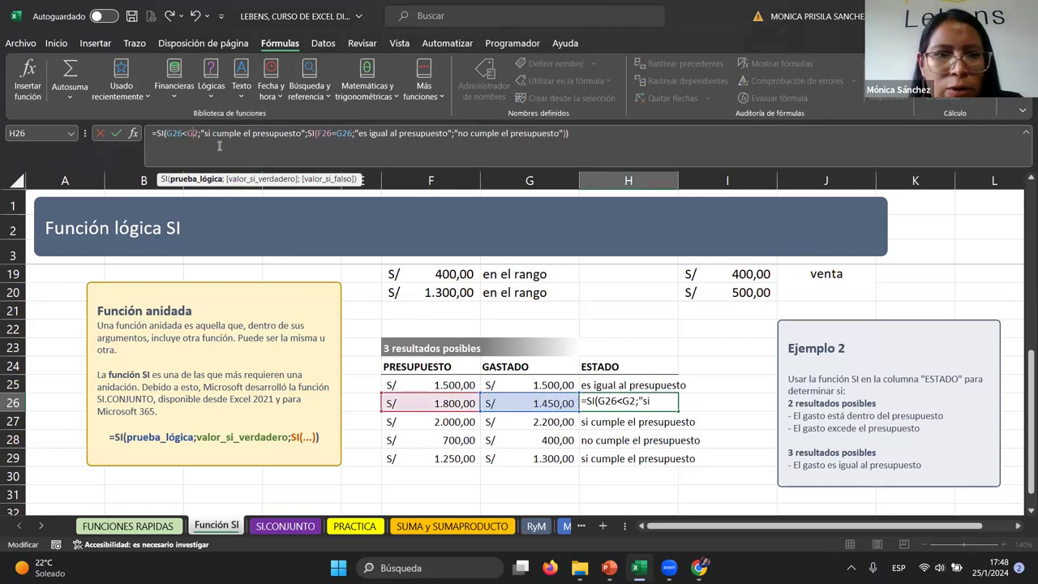
pyautogui.click(460, 403)
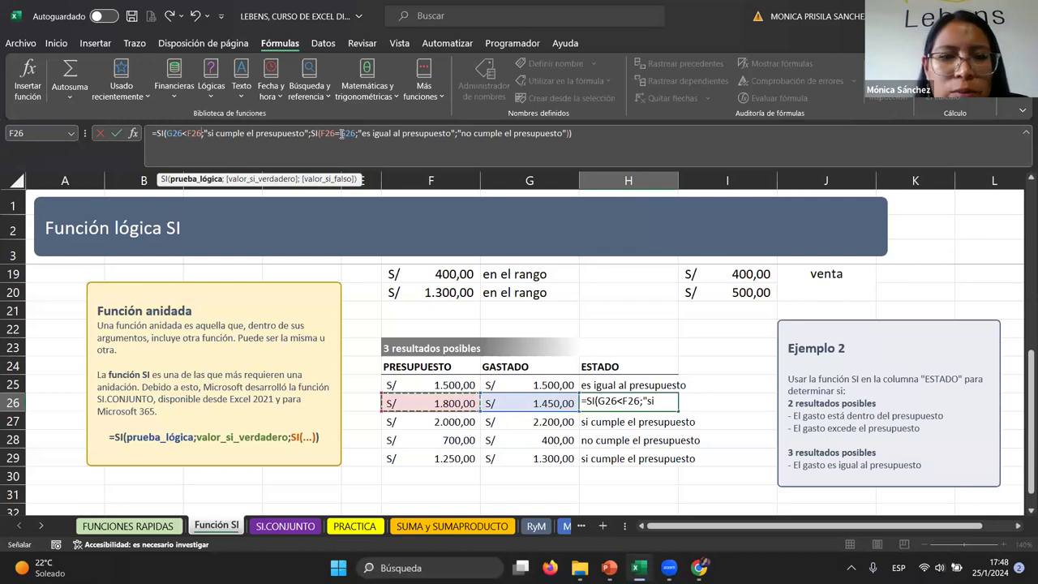
pyautogui.press('Return')
# Step: Fill the corrected H26 formula down to H29 and check H29
pyautogui.press('Up')
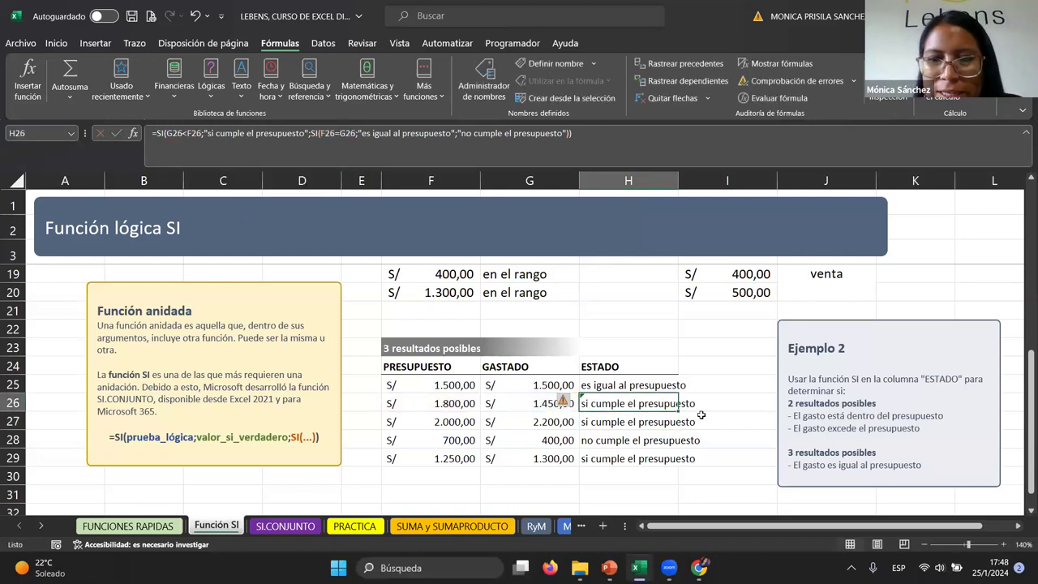
pyautogui.moveTo(675, 425); pyautogui.dragTo(674, 459)
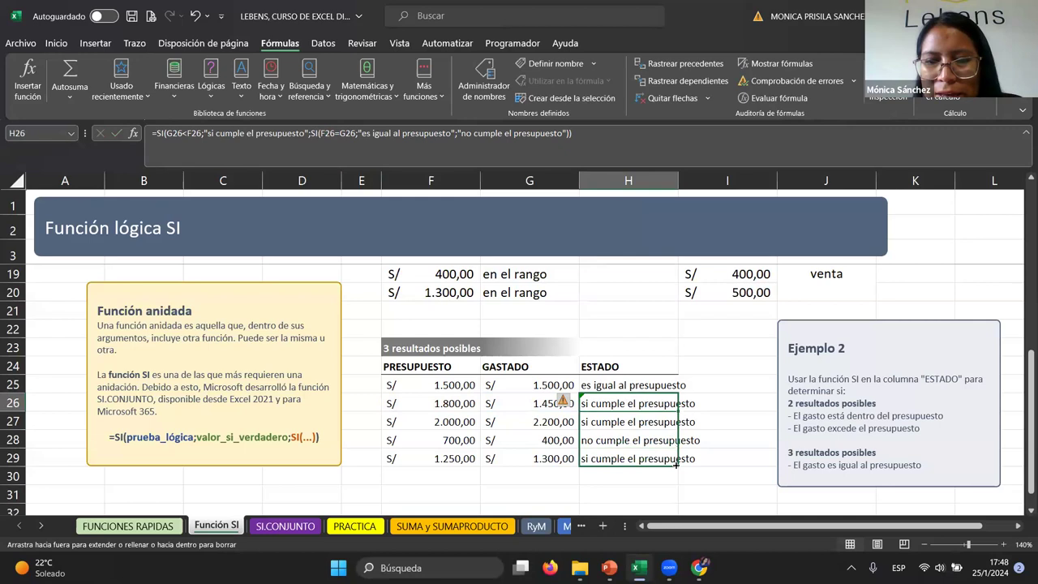
pyautogui.click(636, 453)
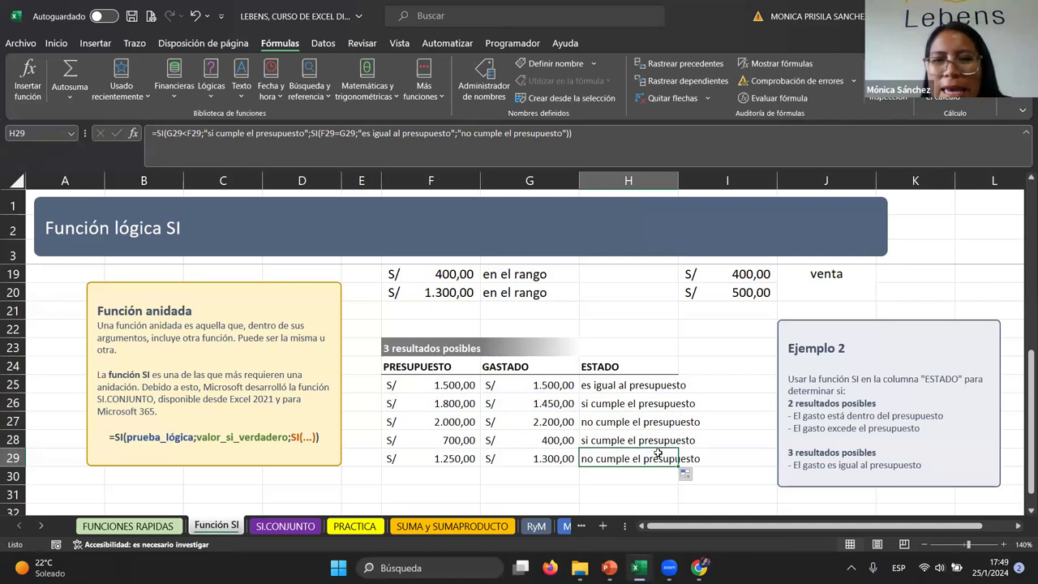
pyautogui.scroll(1, 659, 454)
pyautogui.scroll(4, 649, 457)
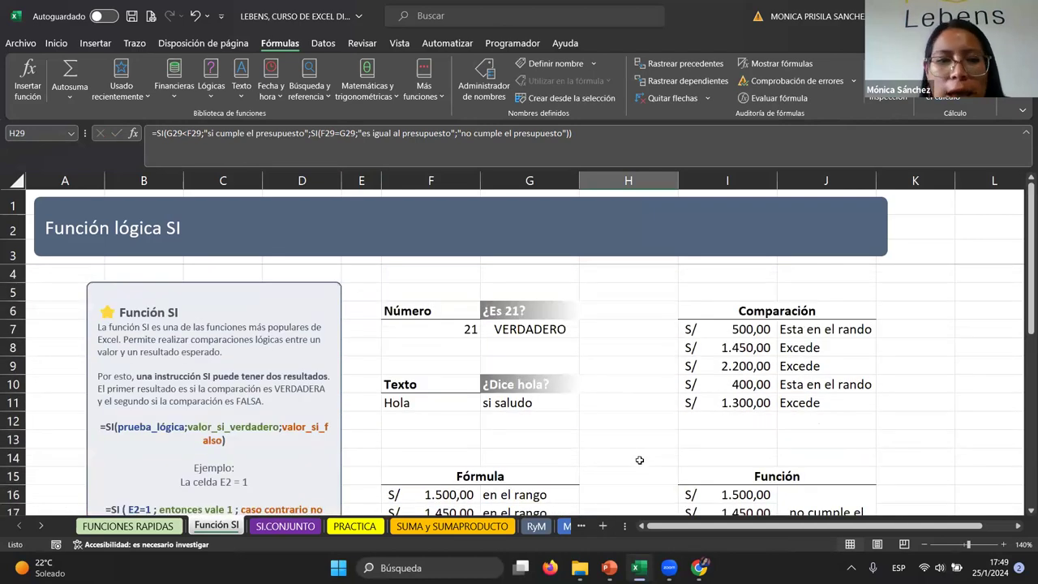
pyautogui.scroll(-4, 639, 459)
pyautogui.scroll(-1, 639, 459)
pyautogui.scroll(5, 638, 477)
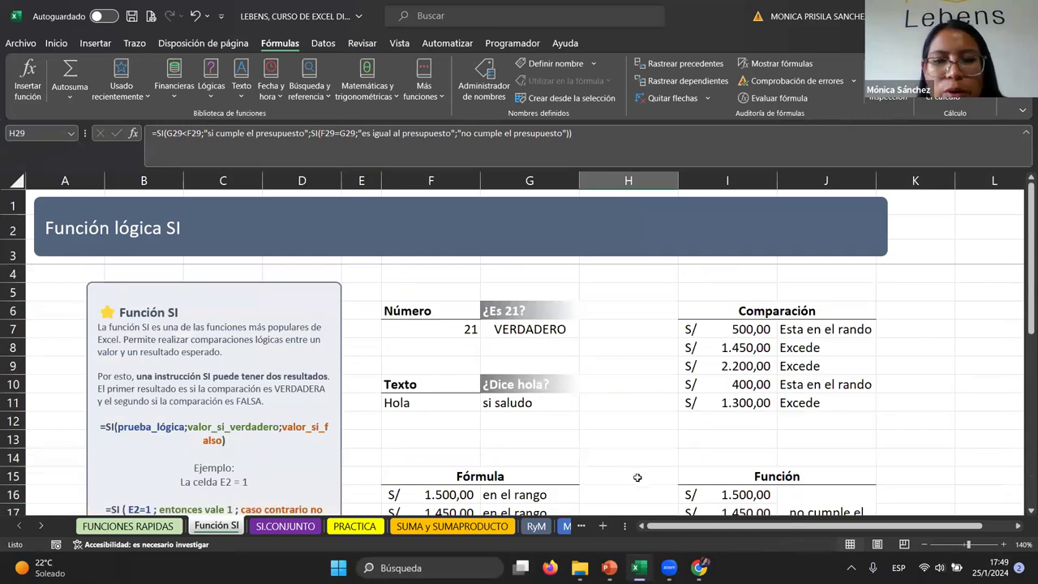
pyautogui.click(606, 403)
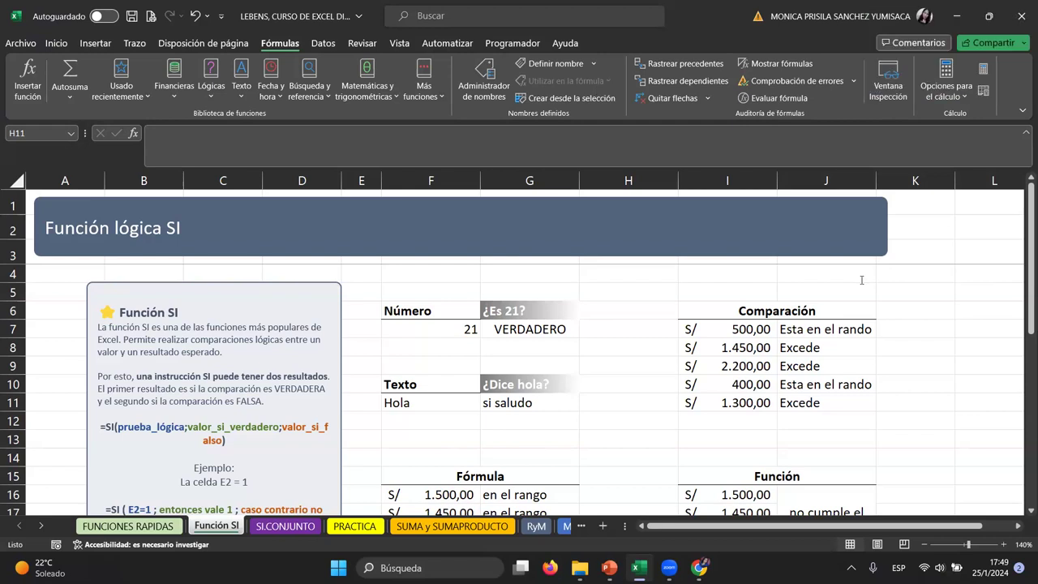
pyautogui.scroll(-2, 545, 430)
pyautogui.scroll(-4, 550, 425)
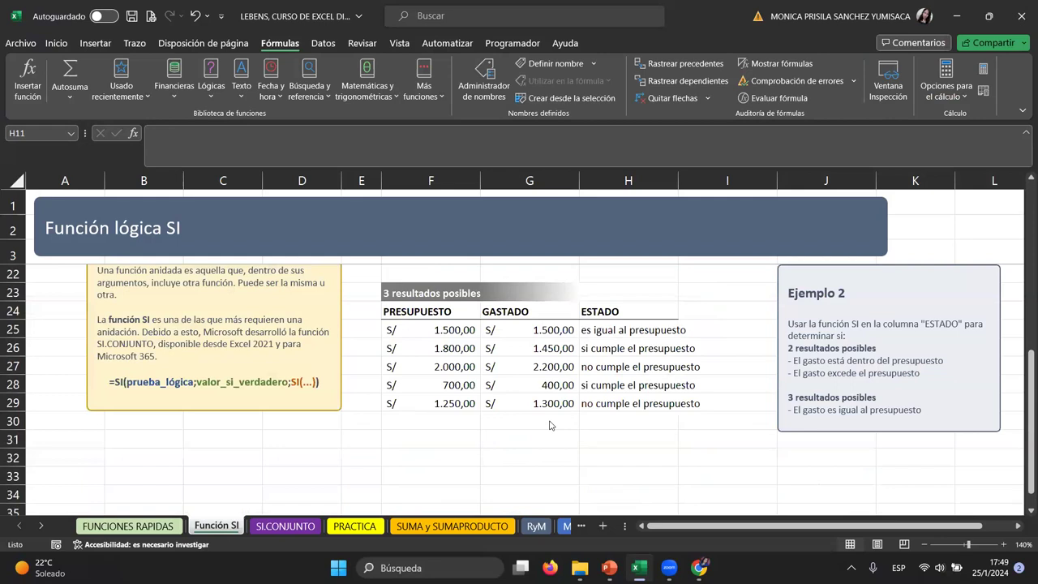
pyautogui.click(598, 343)
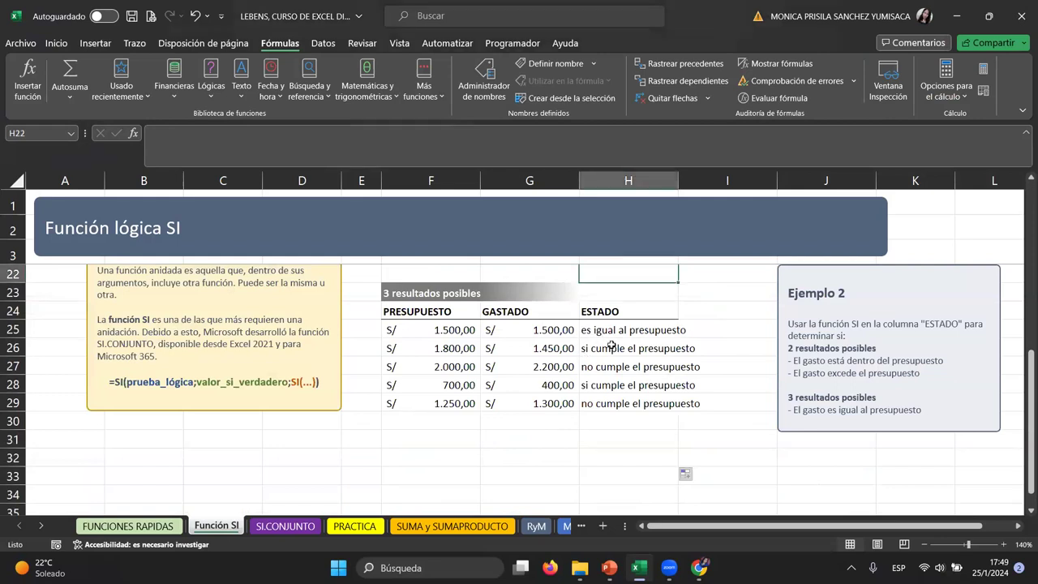
pyautogui.click(629, 329)
pyautogui.moveTo(357, 133); pyautogui.dragTo(324, 133)
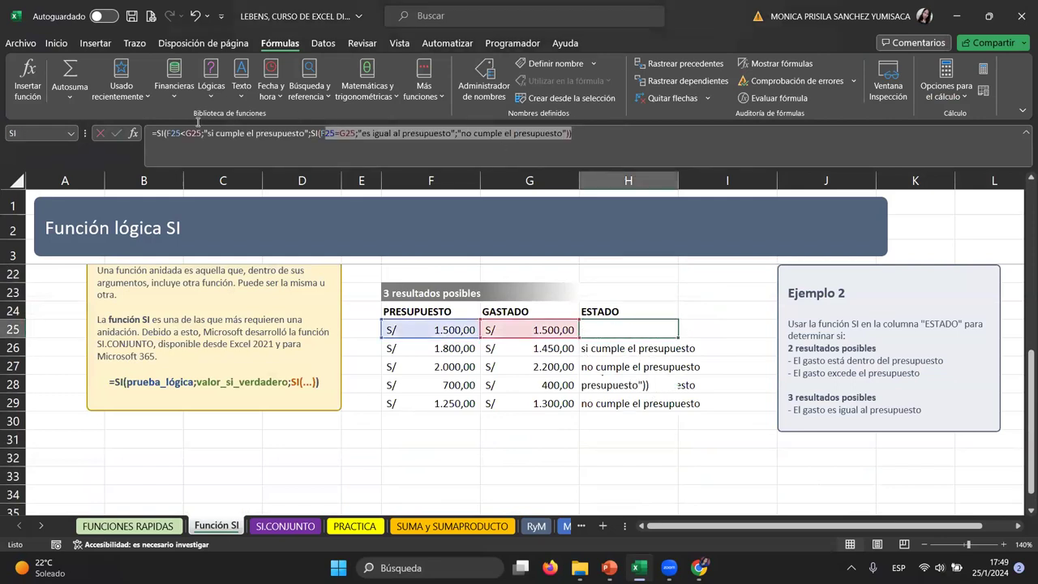
pyautogui.hotkey('ctrl', 'a')
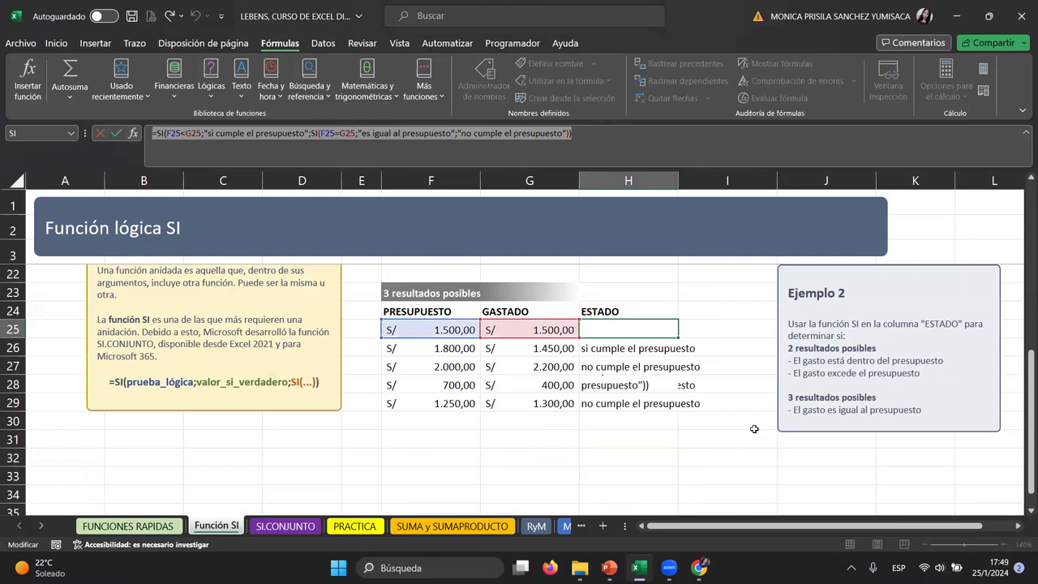
pyautogui.press('Return')
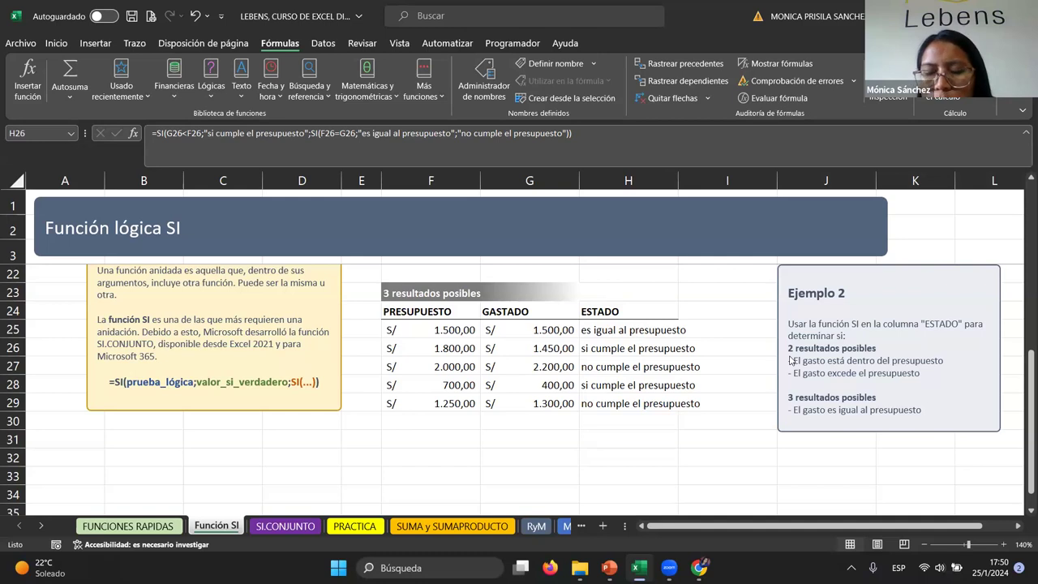
pyautogui.scroll(3, 649, 353)
pyautogui.scroll(-1, 609, 367)
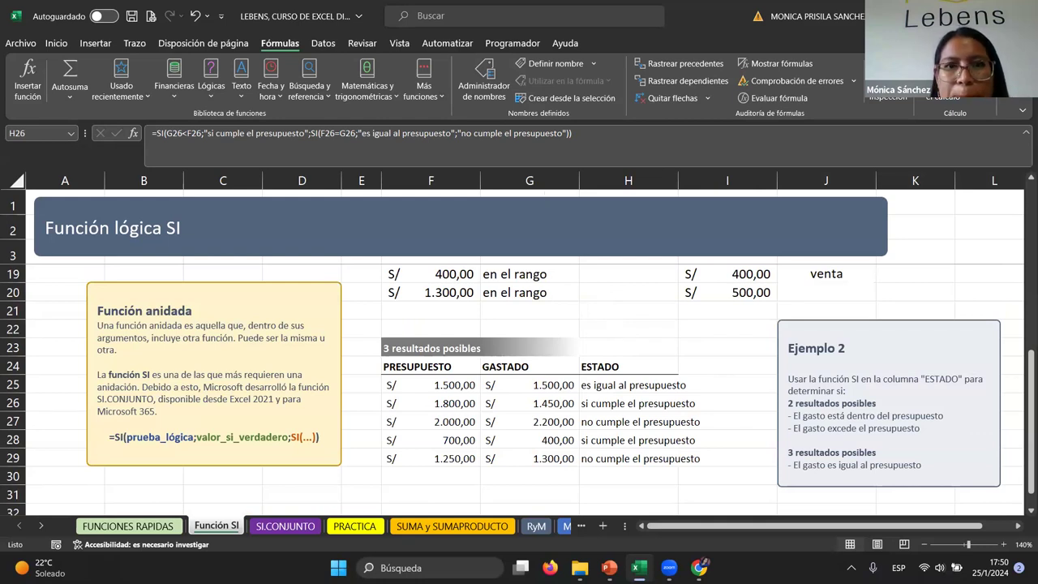
# Step: Open the SI.CONJUNTO sheet, discard a started =si entry in E6, and select F6
pyautogui.click(285, 526)
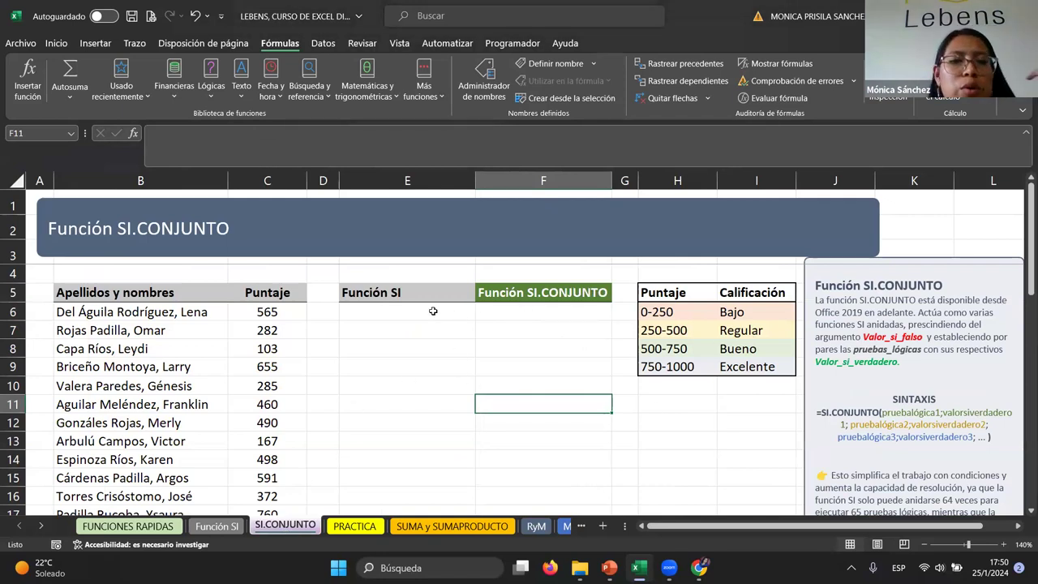
pyautogui.click(425, 304)
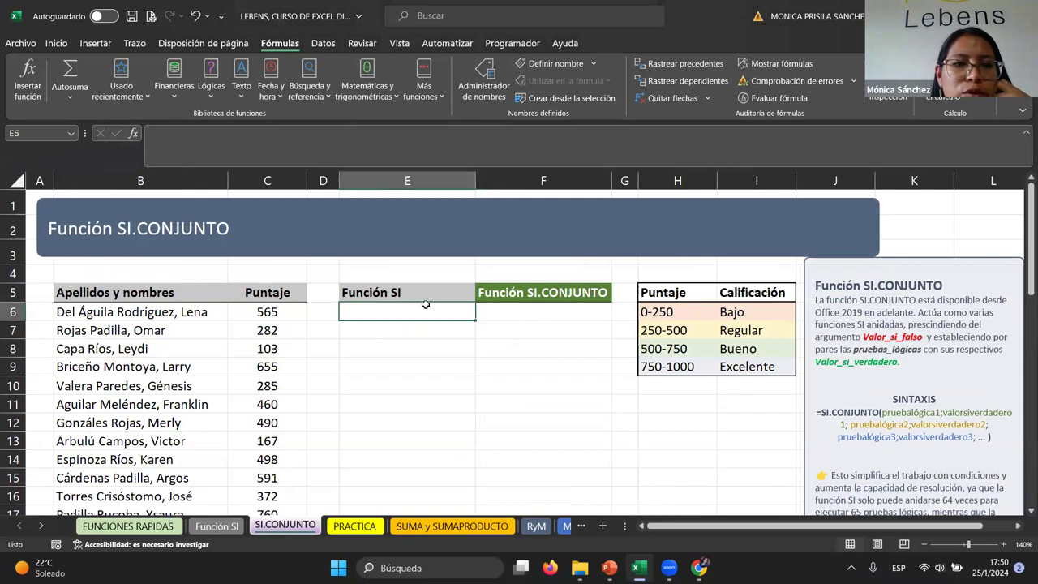
pyautogui.write('=')
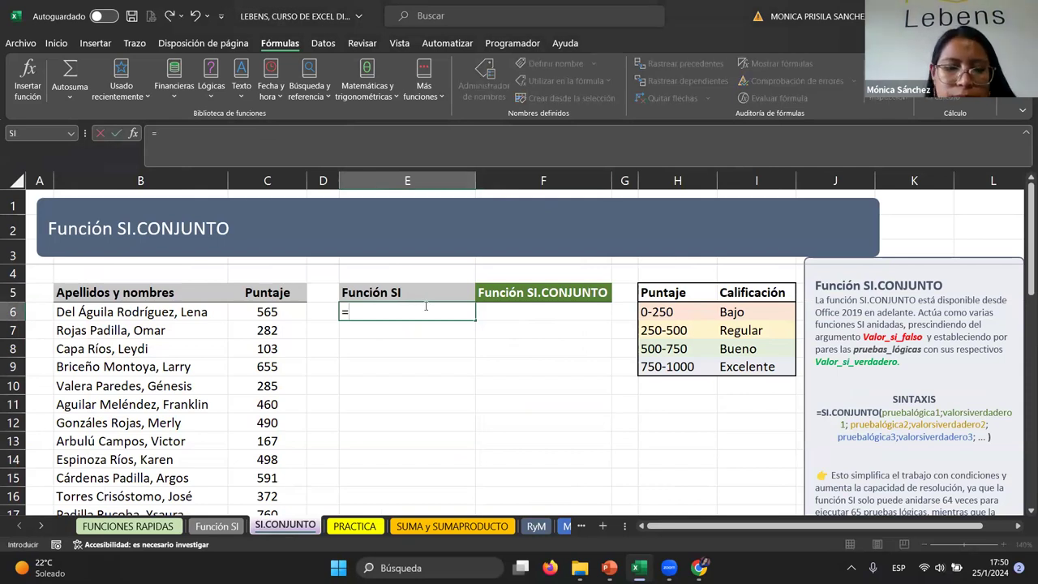
pyautogui.write('si')
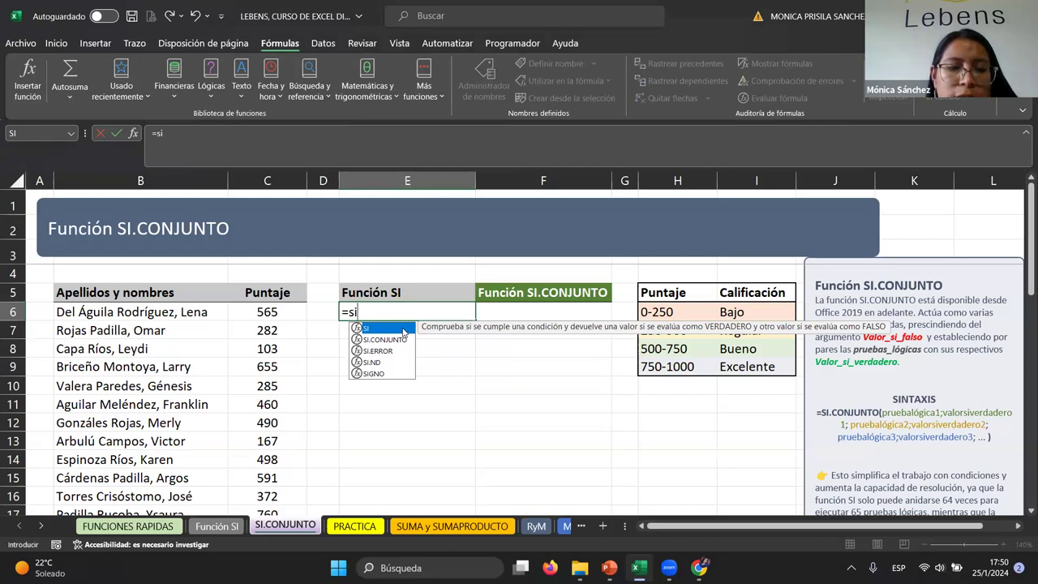
pyautogui.press('Escape')
pyautogui.press('BackSpace')
pyautogui.press('BackSpace')
pyautogui.press('BackSpace')
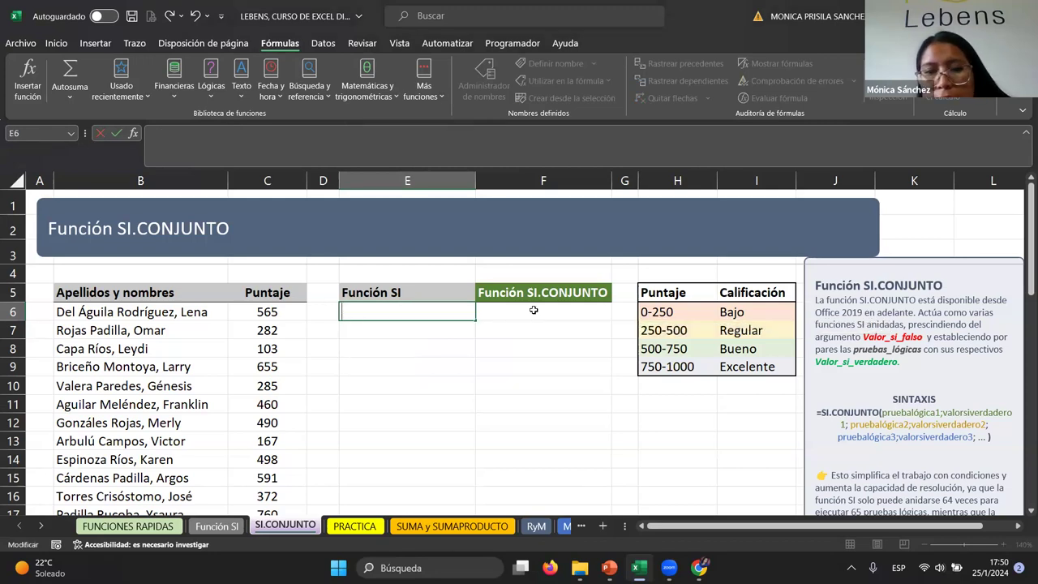
pyautogui.click(532, 310)
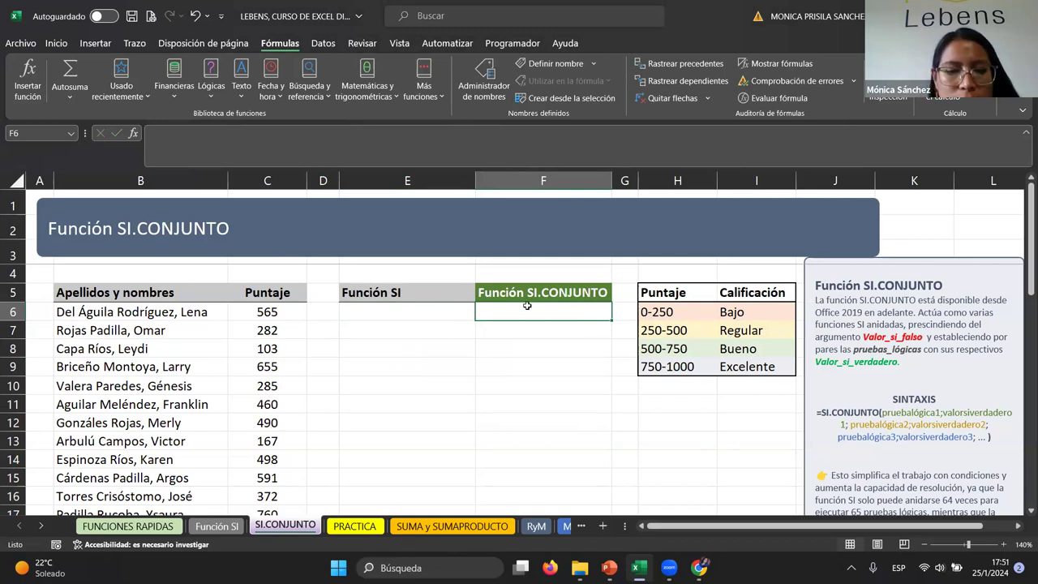
# Step: Type =si.conjunto( in F6 and reference the first Puntaje, C6
pyautogui.write('=')
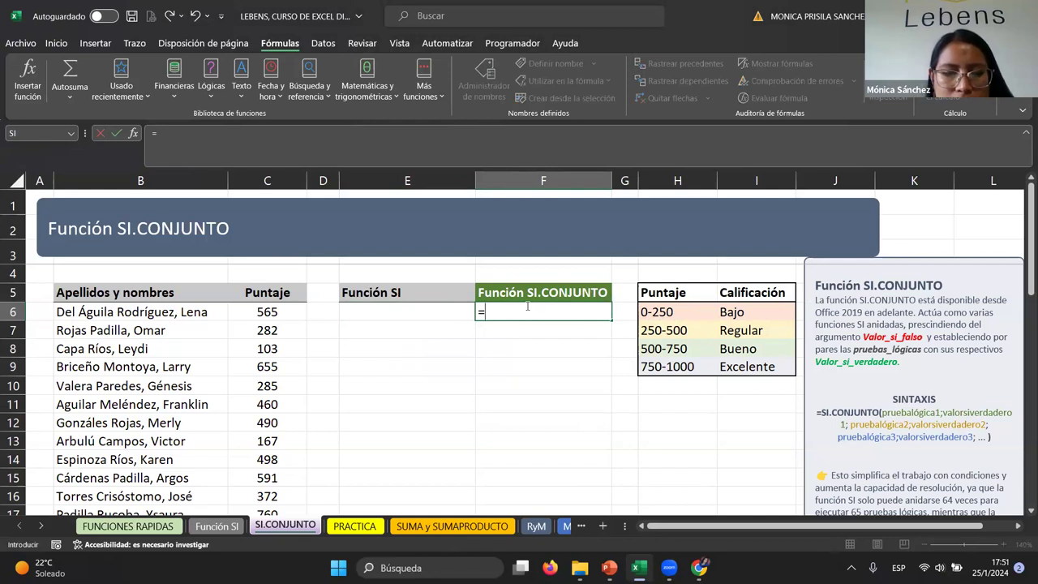
pyautogui.write('si.conjunto')
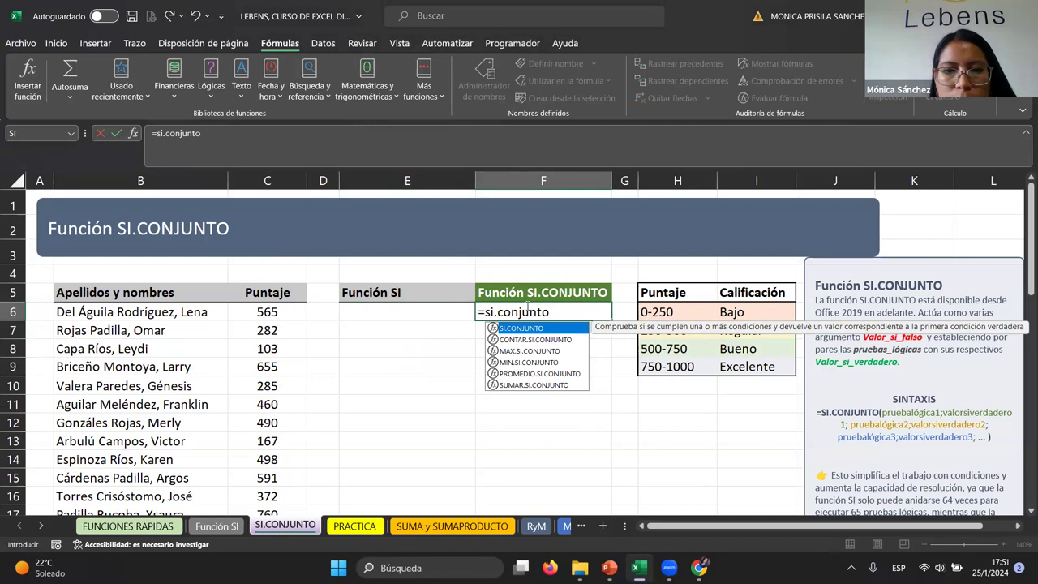
pyautogui.write('(')
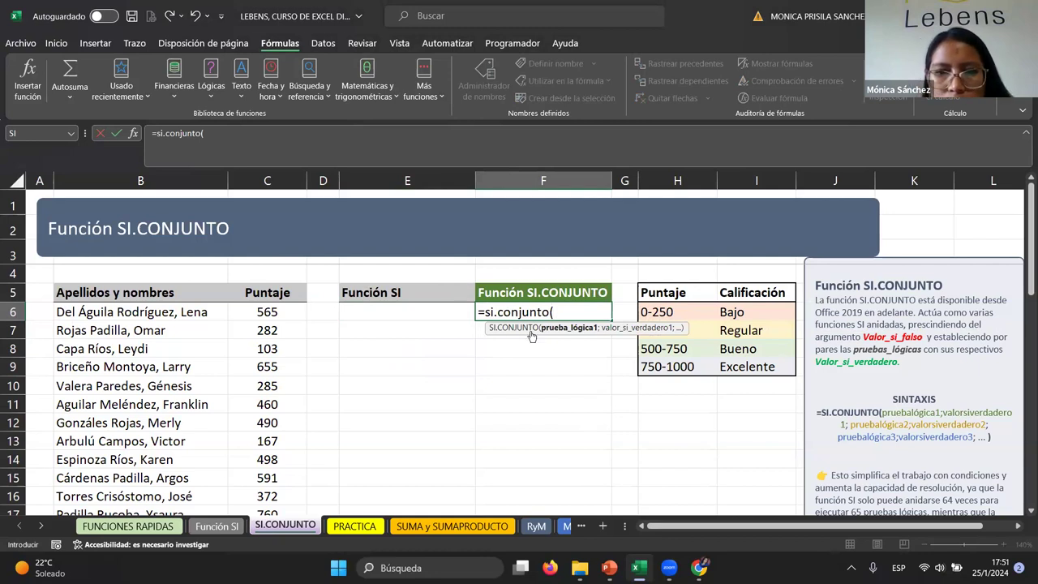
pyautogui.scroll(-6, 534, 364)
pyautogui.scroll(-4, 534, 364)
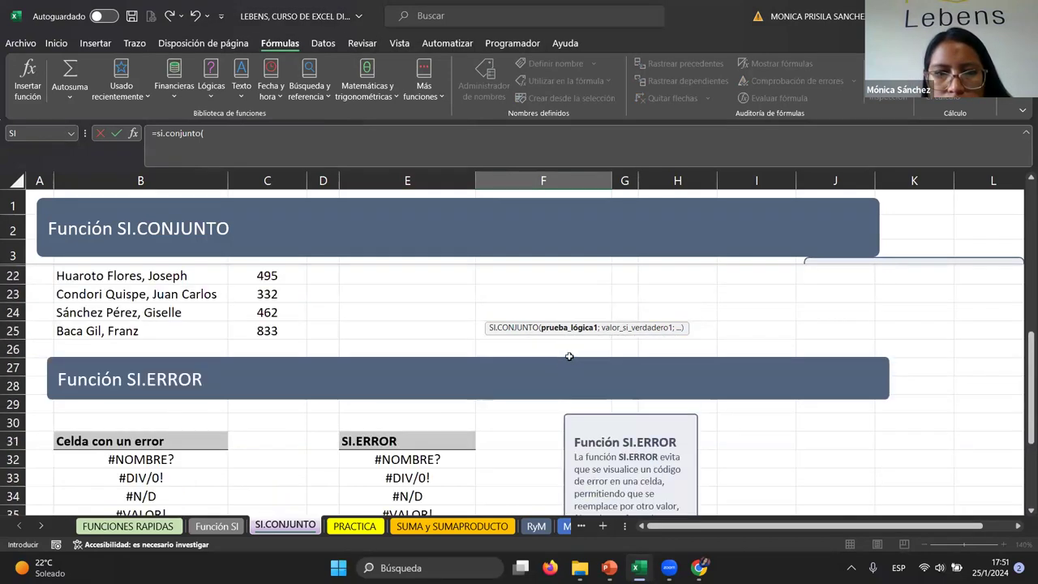
pyautogui.scroll(6, 568, 348)
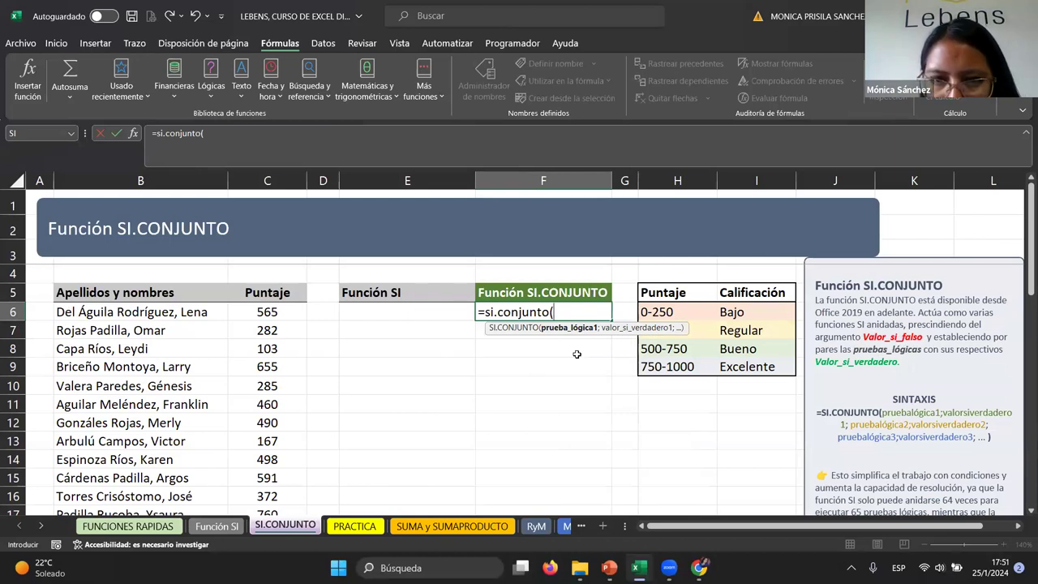
pyautogui.click(255, 308)
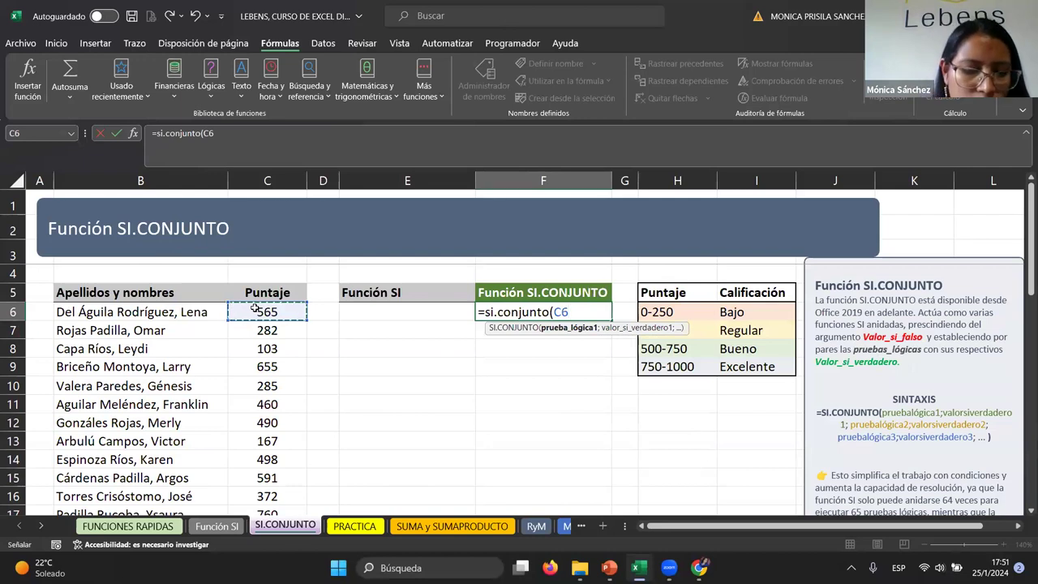
# Step: Add the first condition C6<250 returning "bajo", pasting the less-than sign from clipboard history
pyautogui.press('super+v')
pyautogui.scroll(-3, 643, 251)
pyautogui.scroll(-2, 642, 252)
pyautogui.scroll(-2, 649, 260)
pyautogui.scroll(-2, 657, 267)
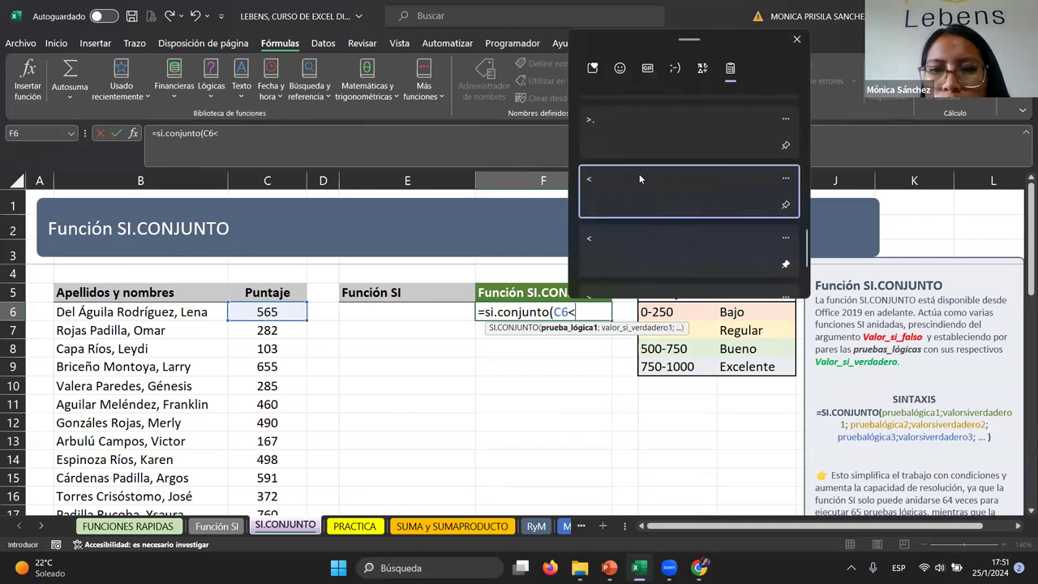
pyautogui.click(639, 177)
pyautogui.write('50')
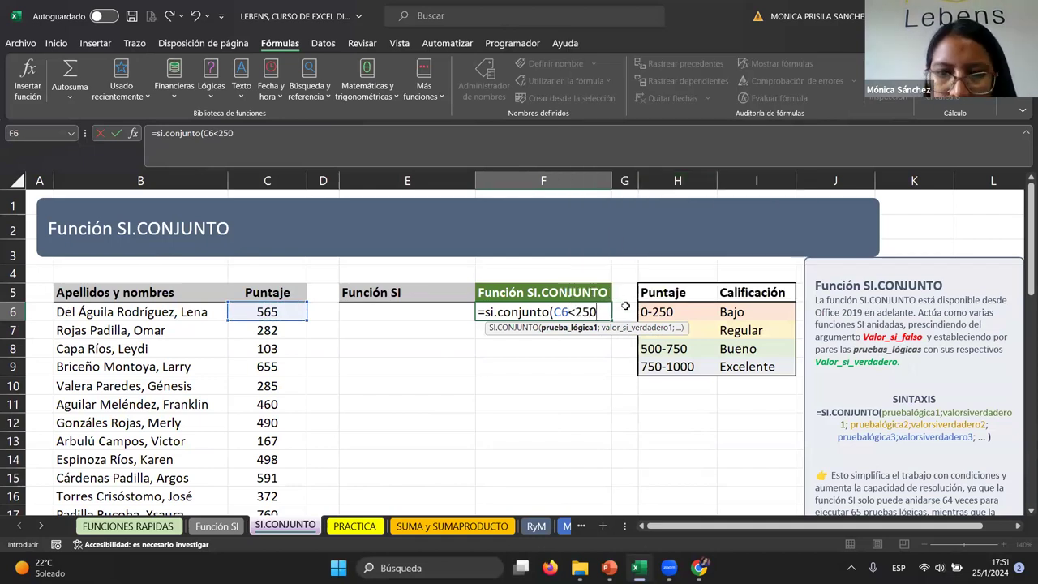
pyautogui.write(';')
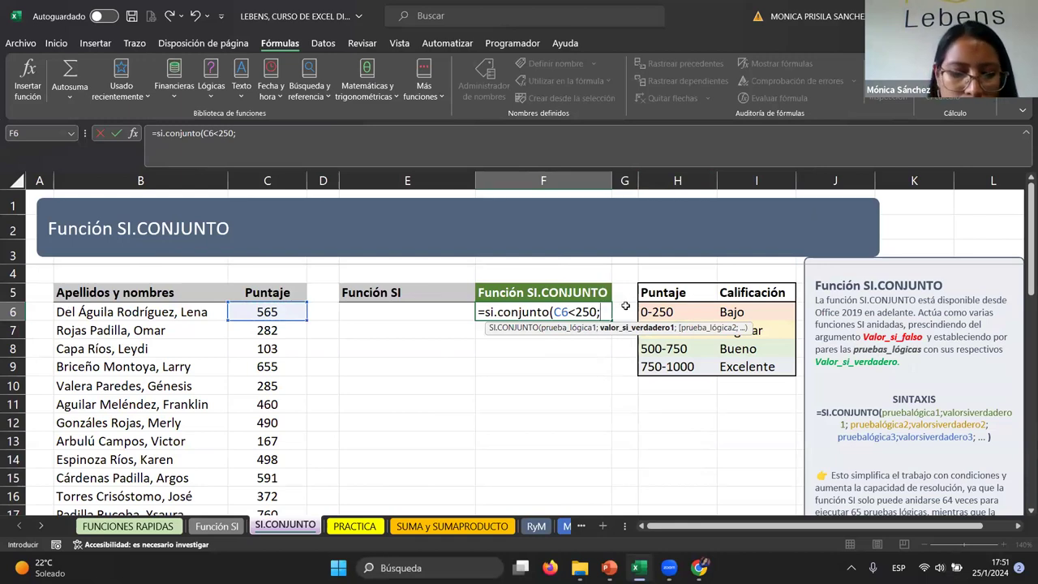
pyautogui.write('ba')
pyautogui.press('BackSpace')
pyautogui.press('BackSpace')
pyautogui.write('"bajo"')
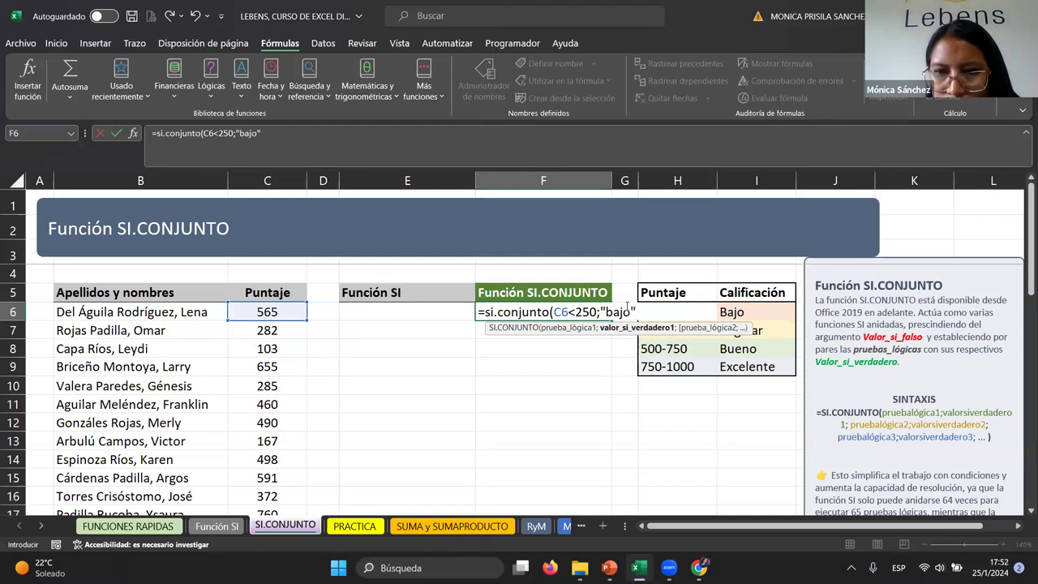
pyautogui.write(';')
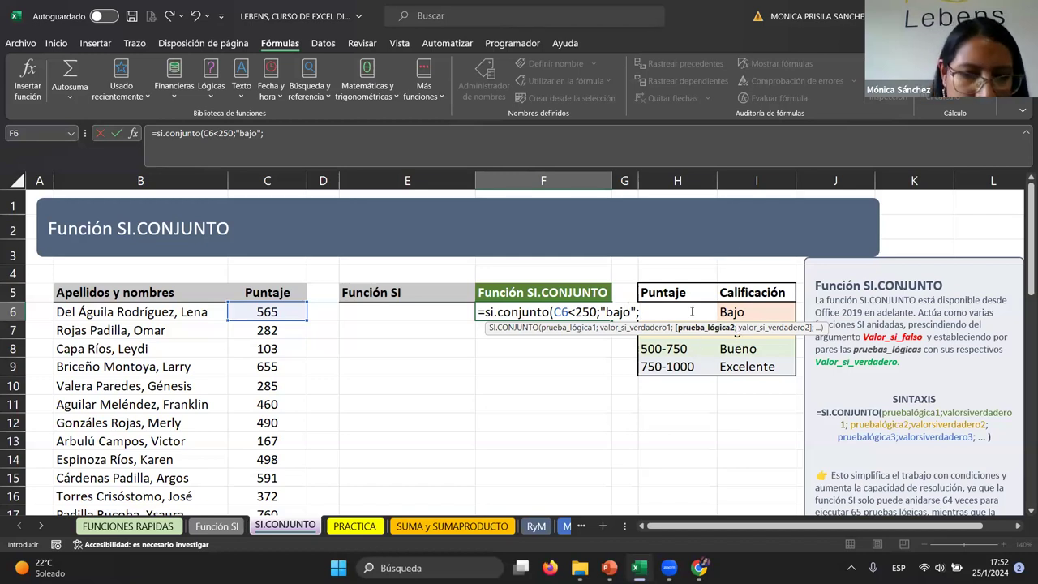
# Step: Add the second condition C6<500 returning "Regular"
pyautogui.click(283, 305)
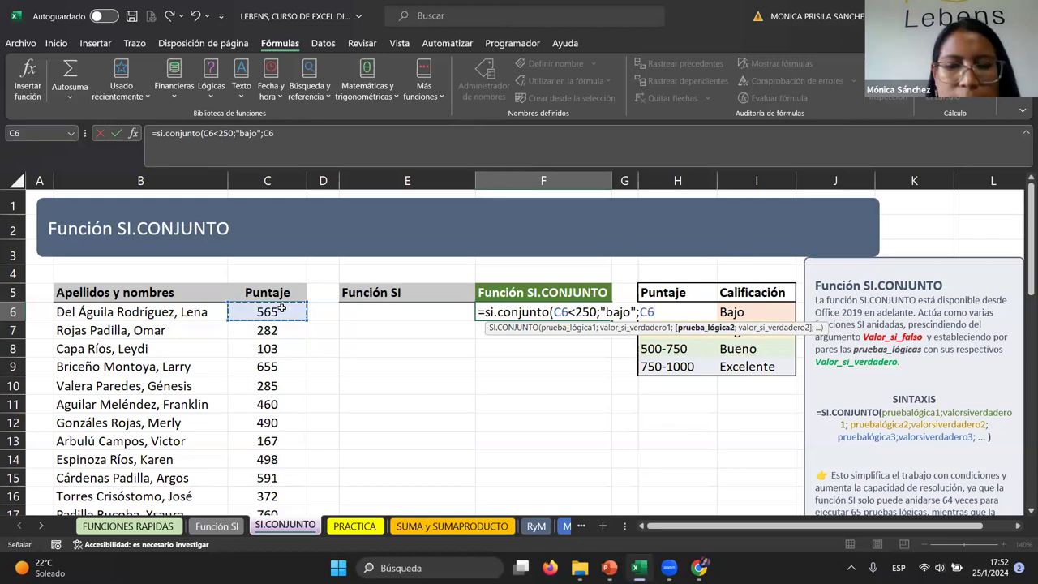
pyautogui.write(';')
pyautogui.press('BackSpace')
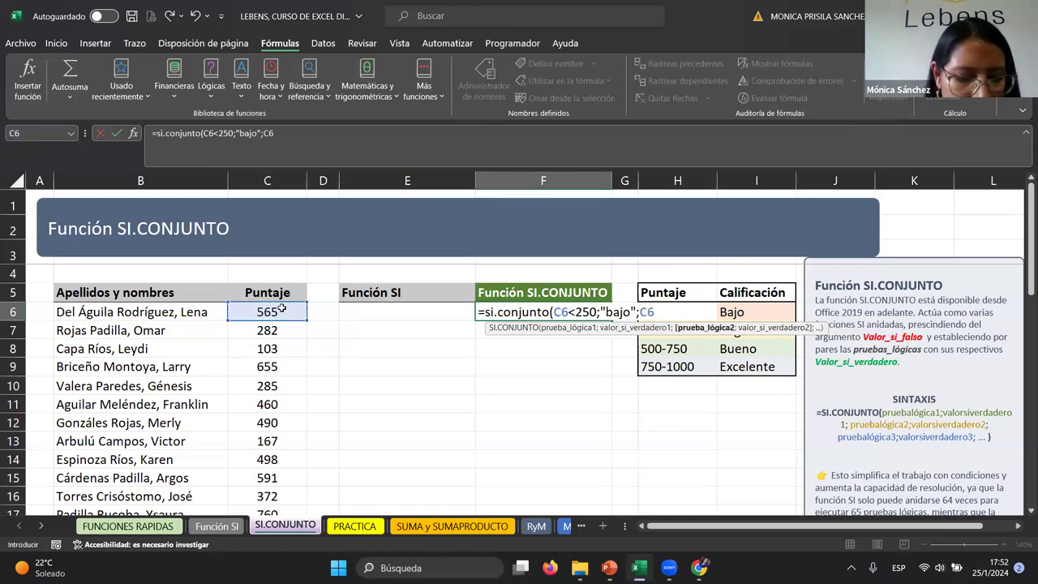
pyautogui.press('super+v')
pyautogui.scroll(-3, 751, 244)
pyautogui.scroll(-4, 750, 252)
pyautogui.scroll(-3, 739, 235)
pyautogui.click(731, 216)
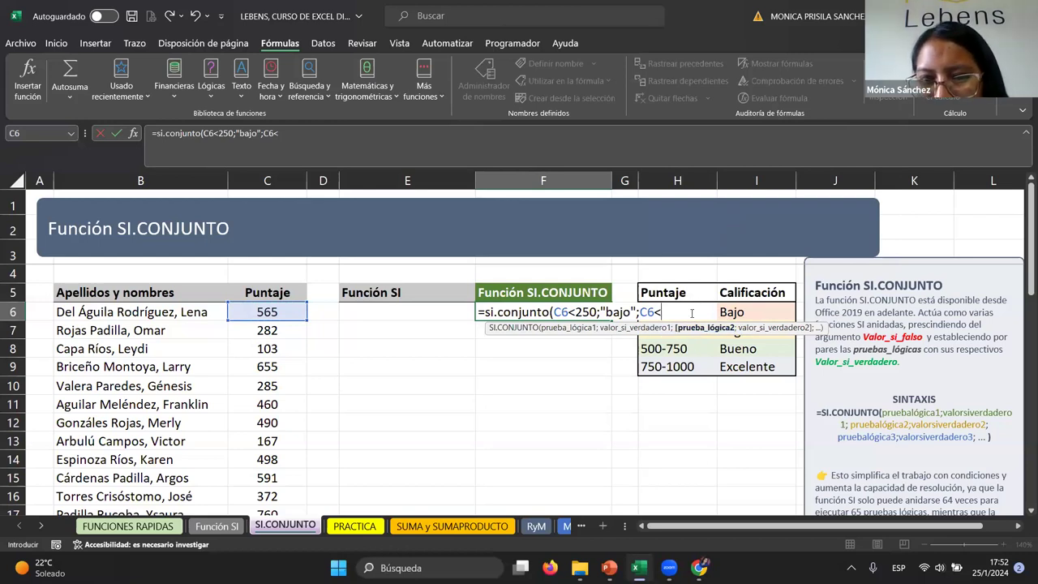
pyautogui.click(318, 148)
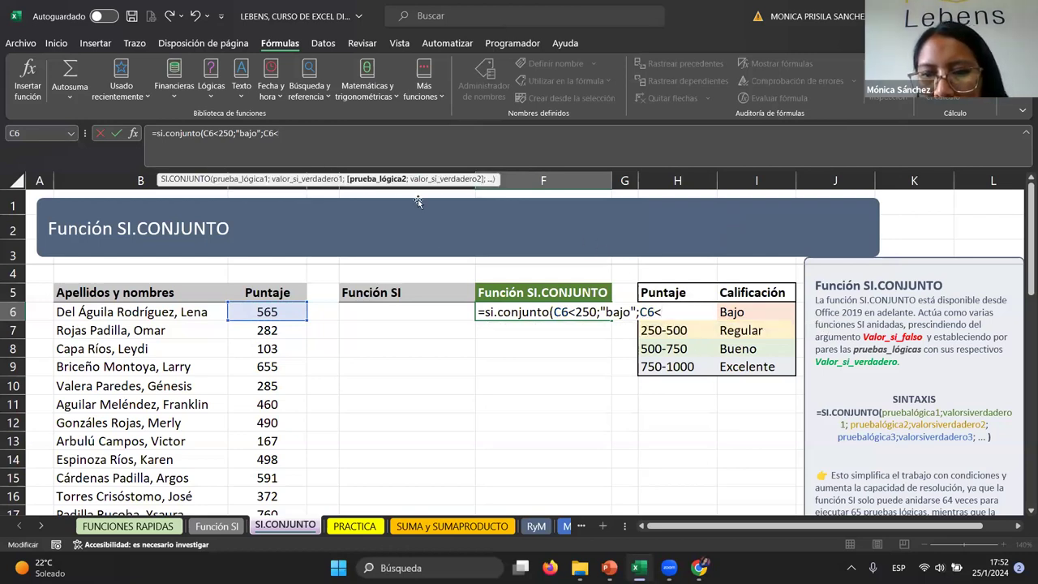
pyautogui.write('500;')
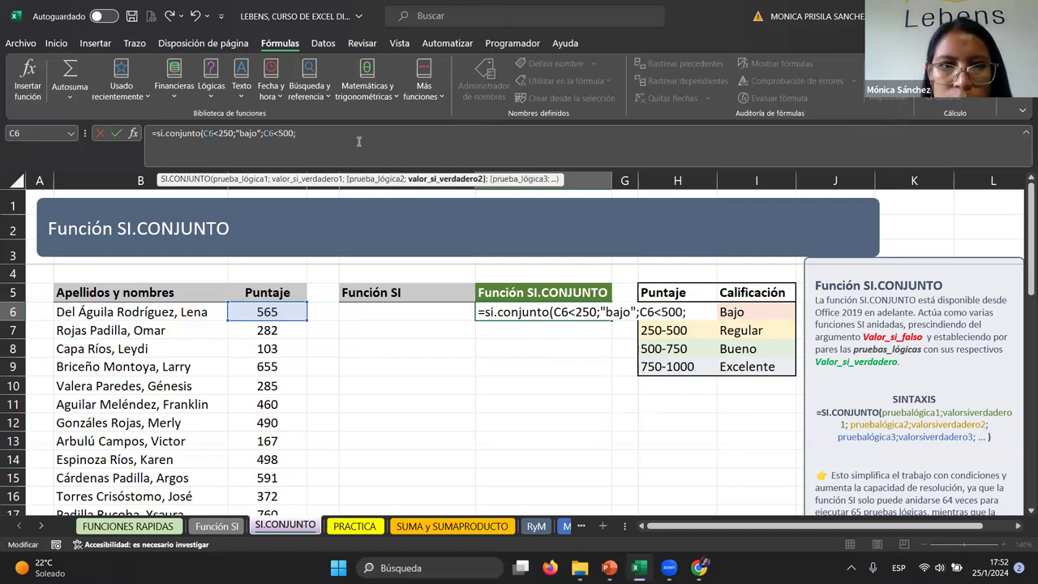
pyautogui.write('"')
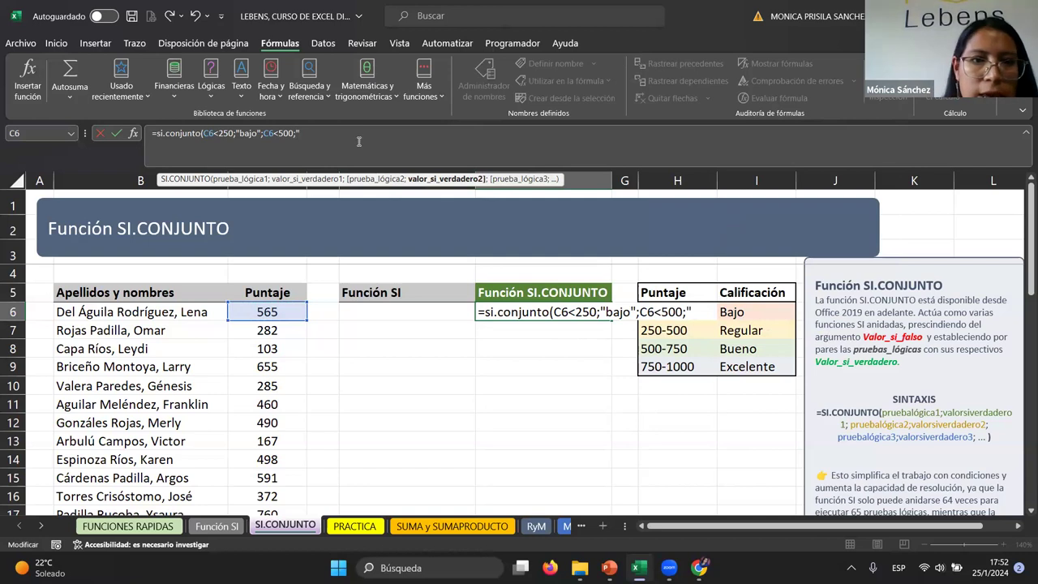
pyautogui.write('Regular";')
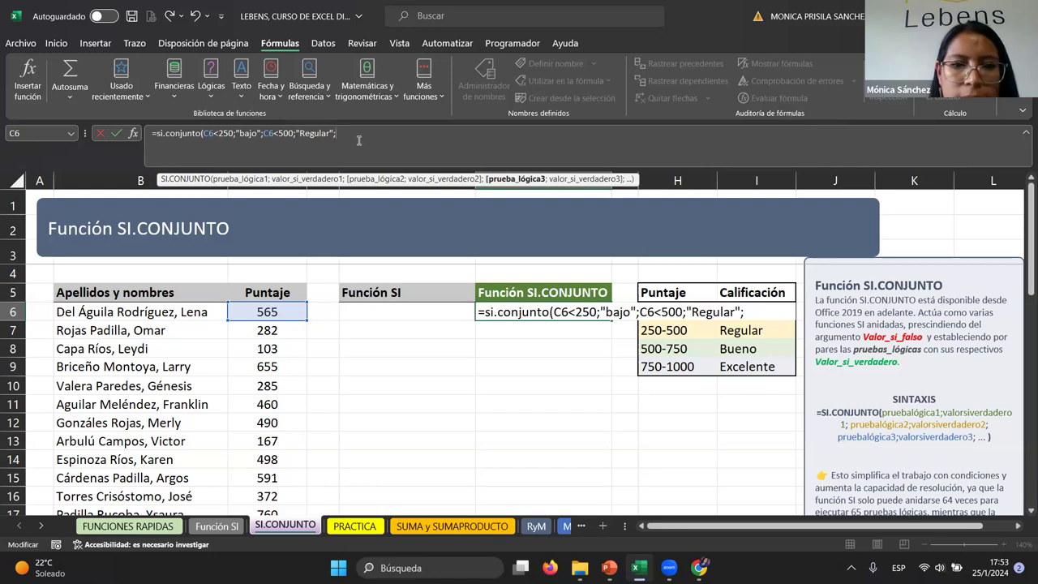
# Step: Add the third condition C6<750 returning "BUENO"
pyautogui.click(289, 313)
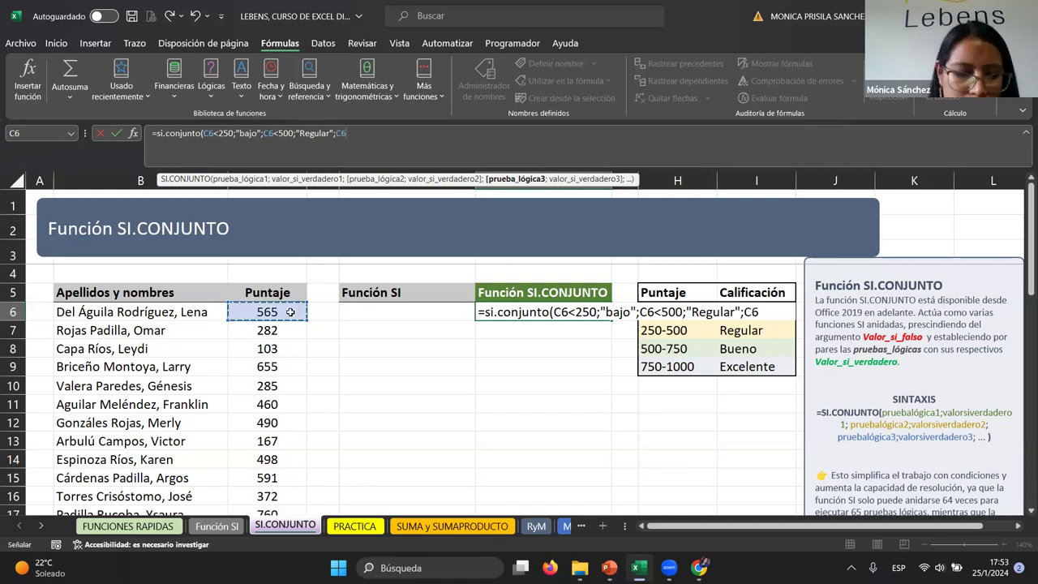
pyautogui.click(278, 132)
pyautogui.click(364, 133)
pyautogui.write('<')
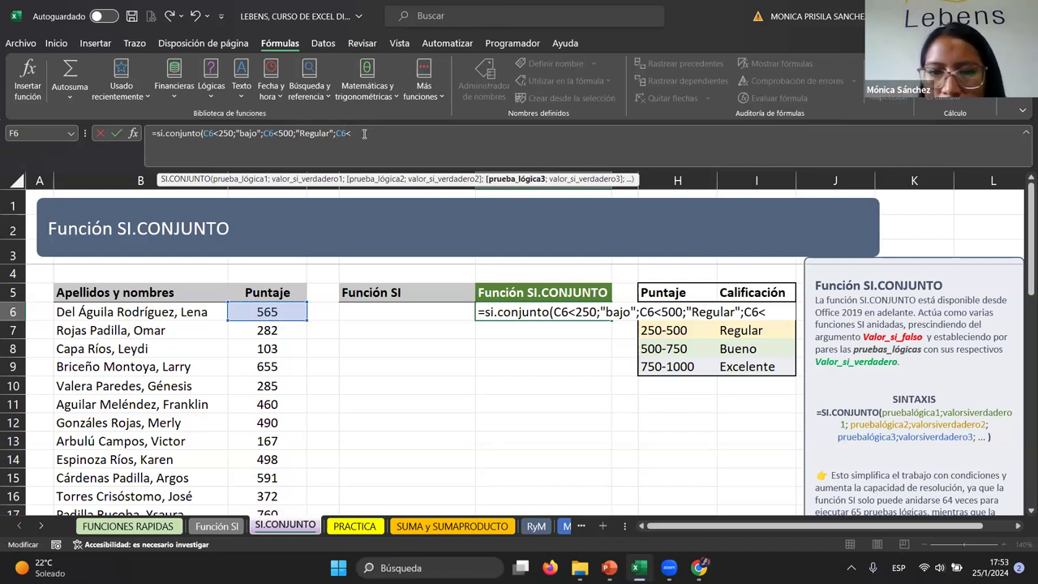
pyautogui.write('750')
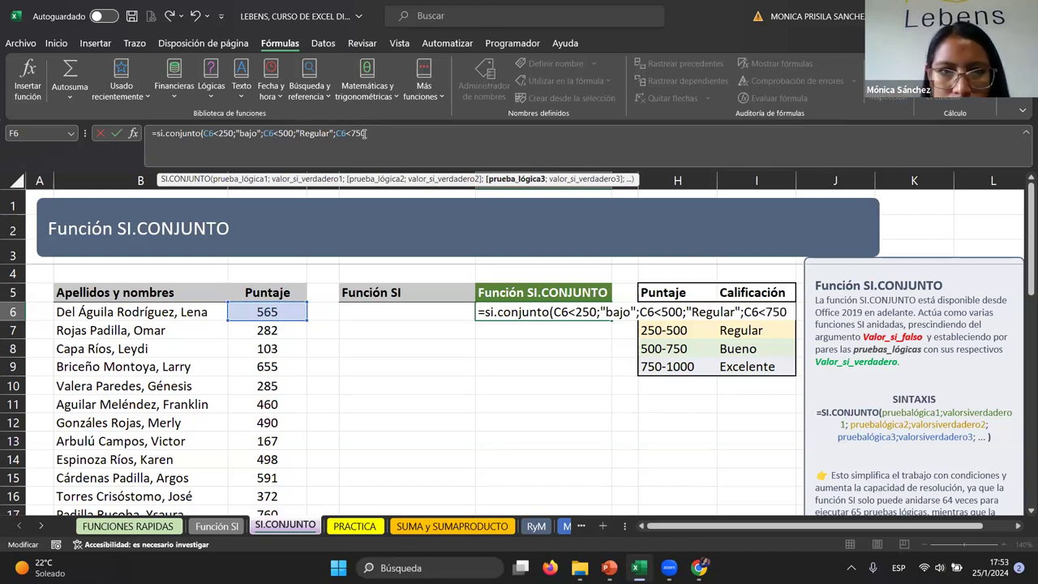
pyautogui.write(';')
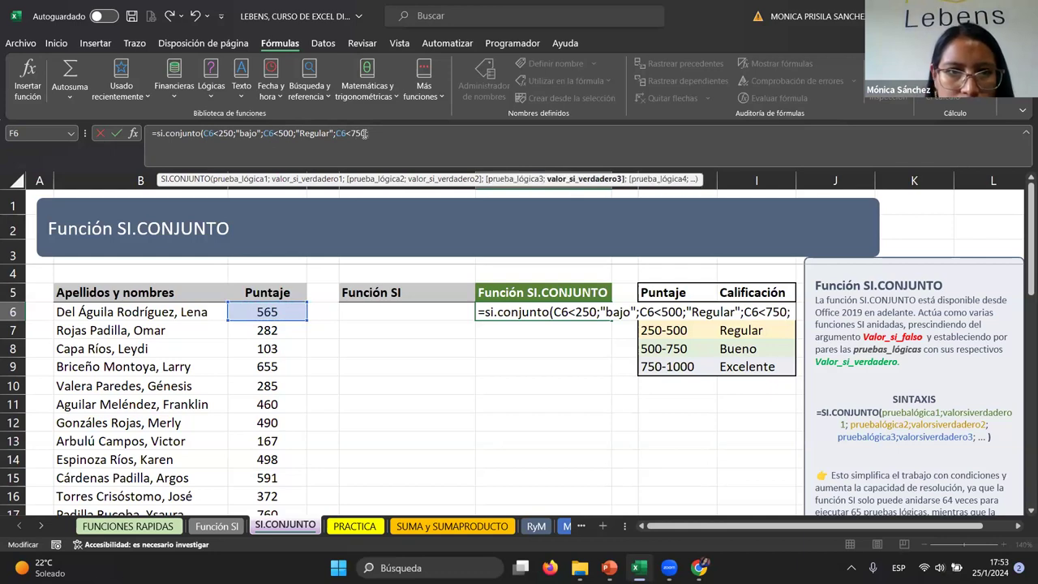
pyautogui.write('"')
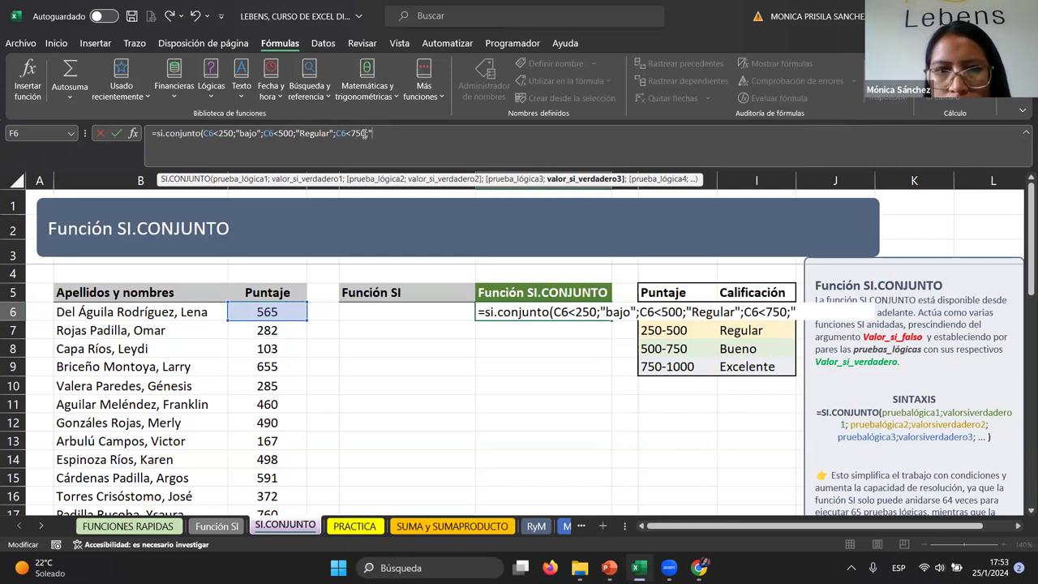
pyautogui.write('bueno')
pyautogui.press('BackSpace')
pyautogui.press('BackSpace')
pyautogui.press('BackSpace')
pyautogui.press('BackSpace')
pyautogui.press('BackSpace')
pyautogui.write('BUENO')
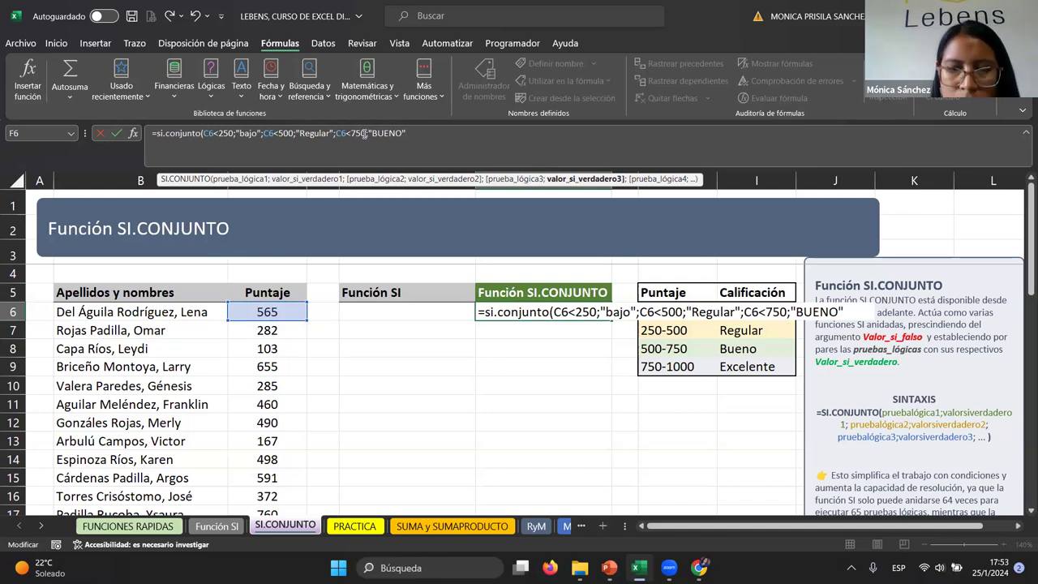
pyautogui.write('";')
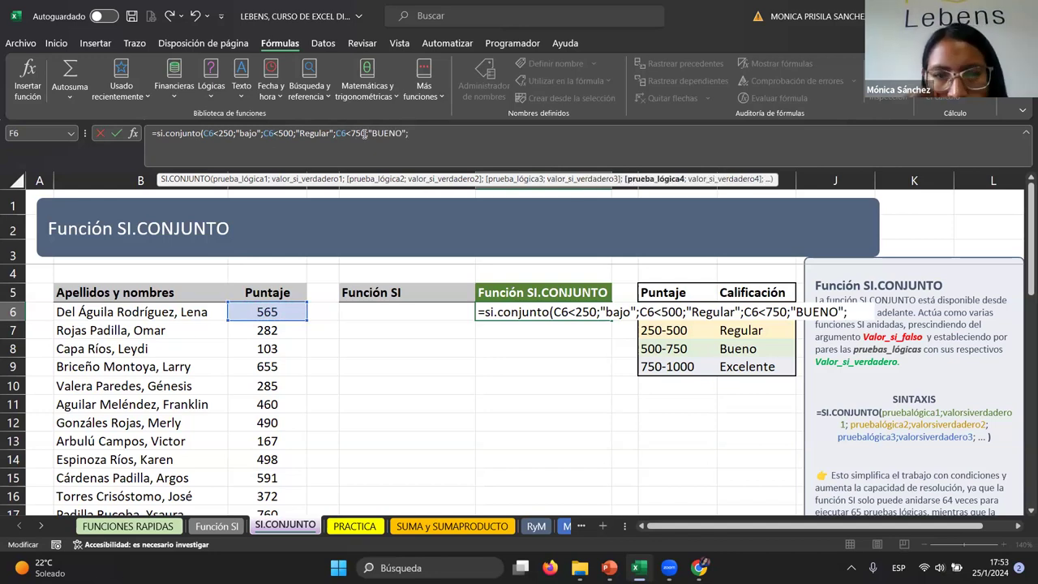
# Step: Add the last condition C6<1000 returning "Excelente", close the formula and enter it
pyautogui.click(254, 329)
pyautogui.click(248, 317)
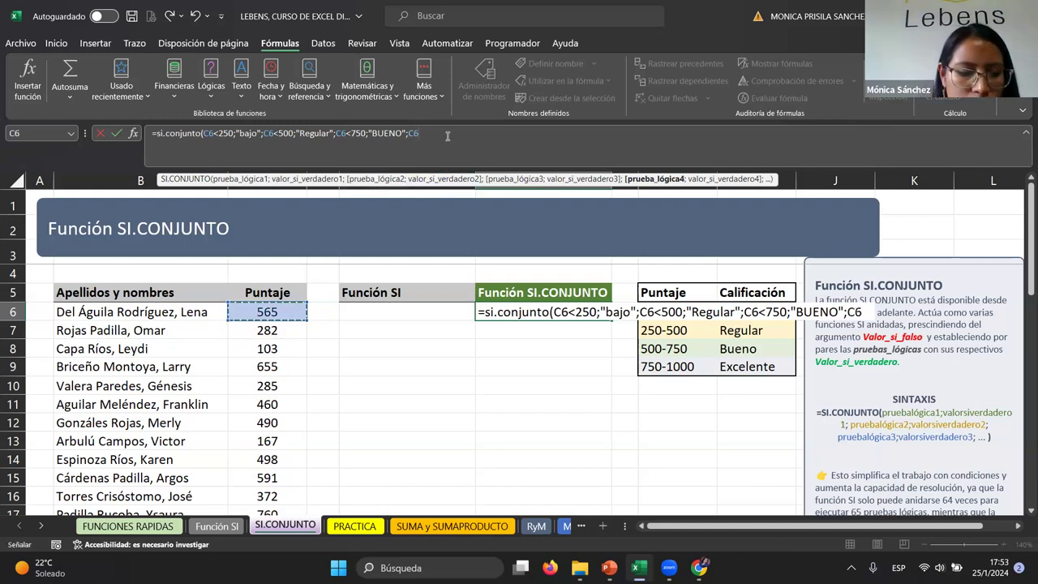
pyautogui.write('<')
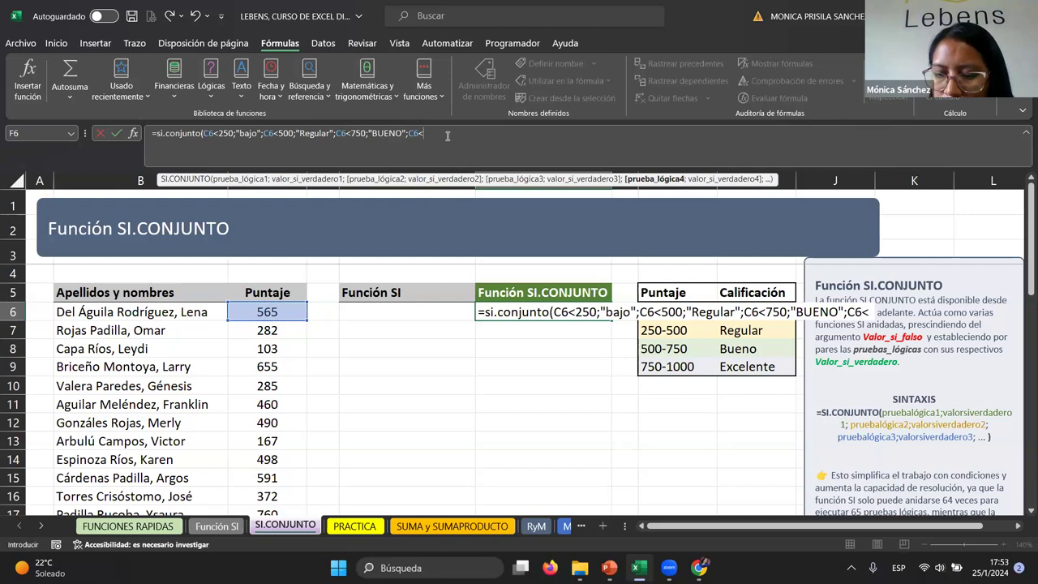
pyautogui.write('1000')
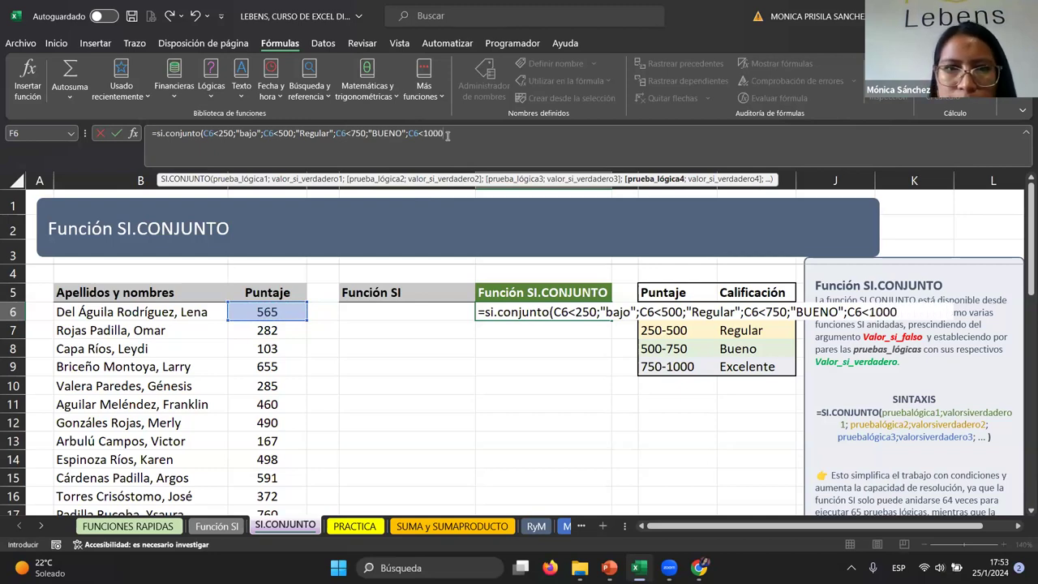
pyautogui.write(';"')
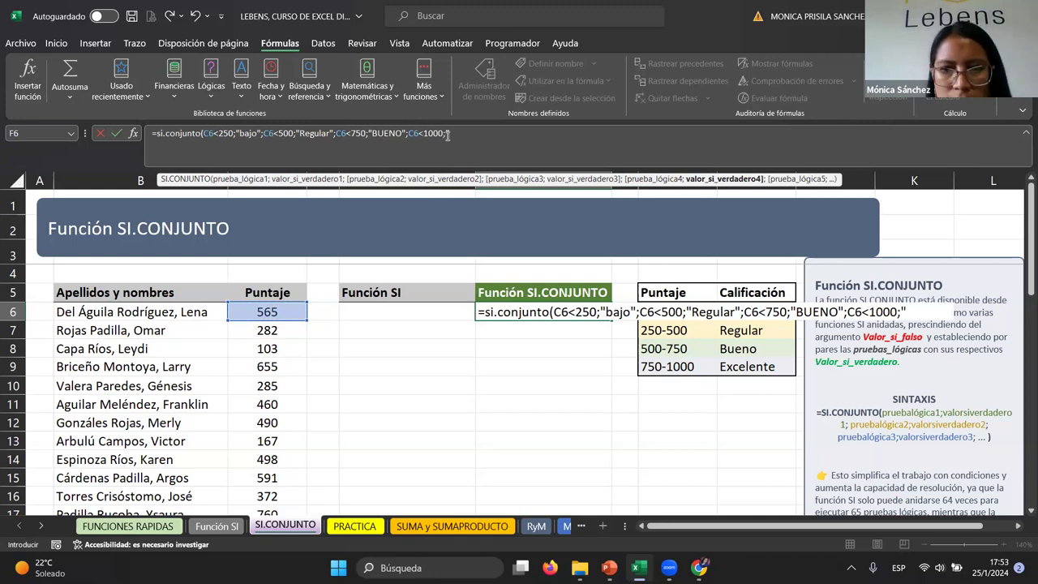
pyautogui.write('Exc')
pyautogui.write('xcelente')
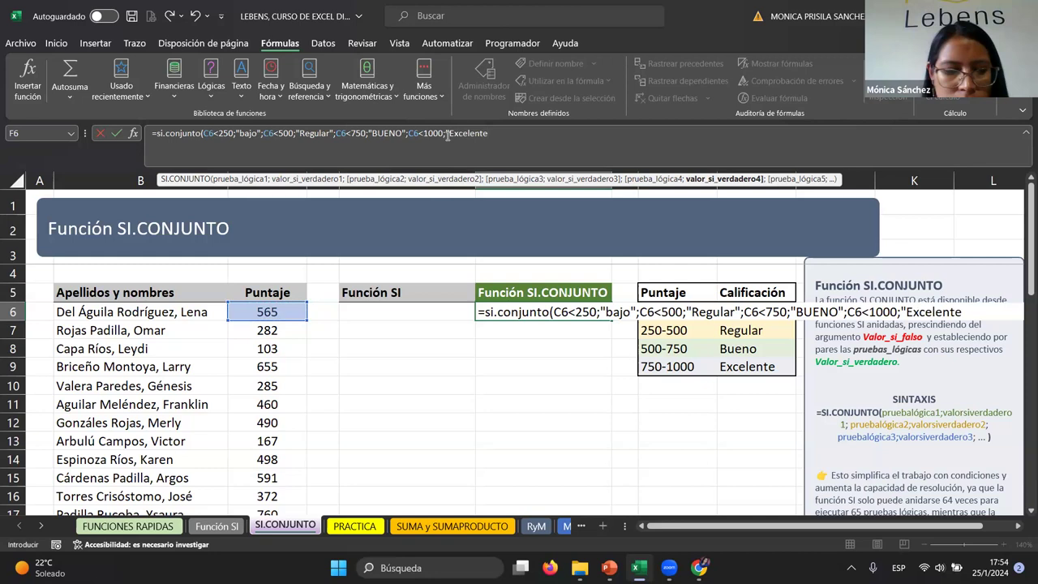
pyautogui.write('"')
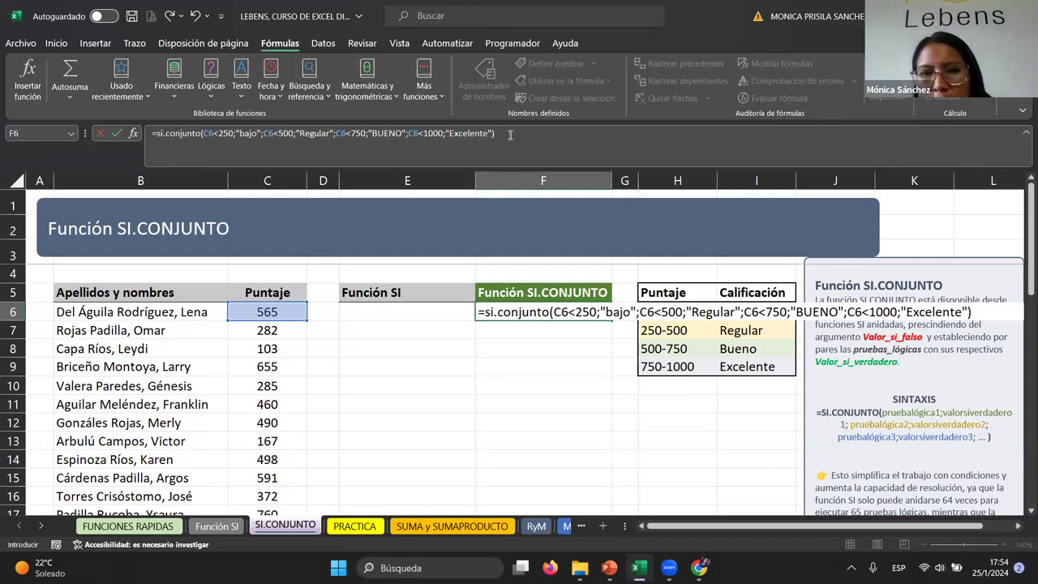
pyautogui.press('Return')
# Step: Fill F6's SI.CONJUNTO grading formula down column F to row 25
pyautogui.click(539, 309)
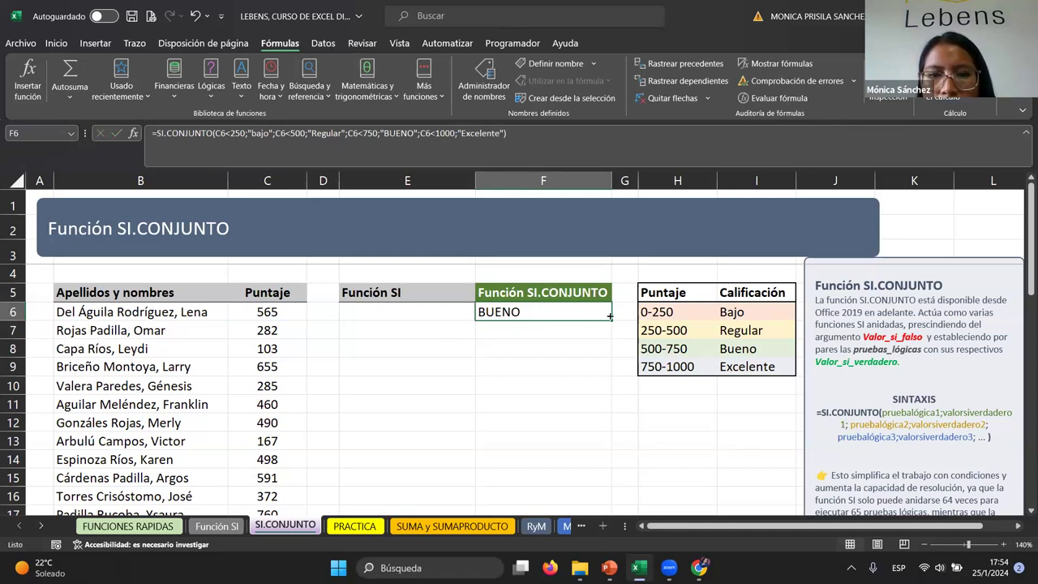
pyautogui.moveTo(610, 319)
pyautogui.mouseDown()
pyautogui.moveTo(621, 468)
pyautogui.moveTo(574, 327)
pyautogui.mouseUp()
pyautogui.scroll(2, 572, 335)
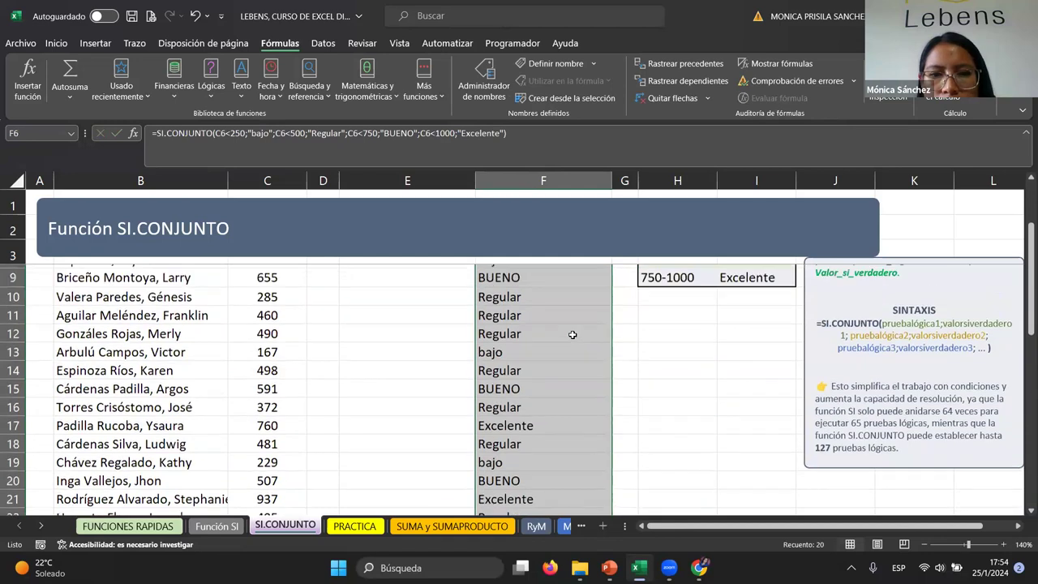
pyautogui.scroll(2, 560, 356)
# Step: Check the copied grading formulas in several column F cells down to the last student
pyautogui.click(540, 384)
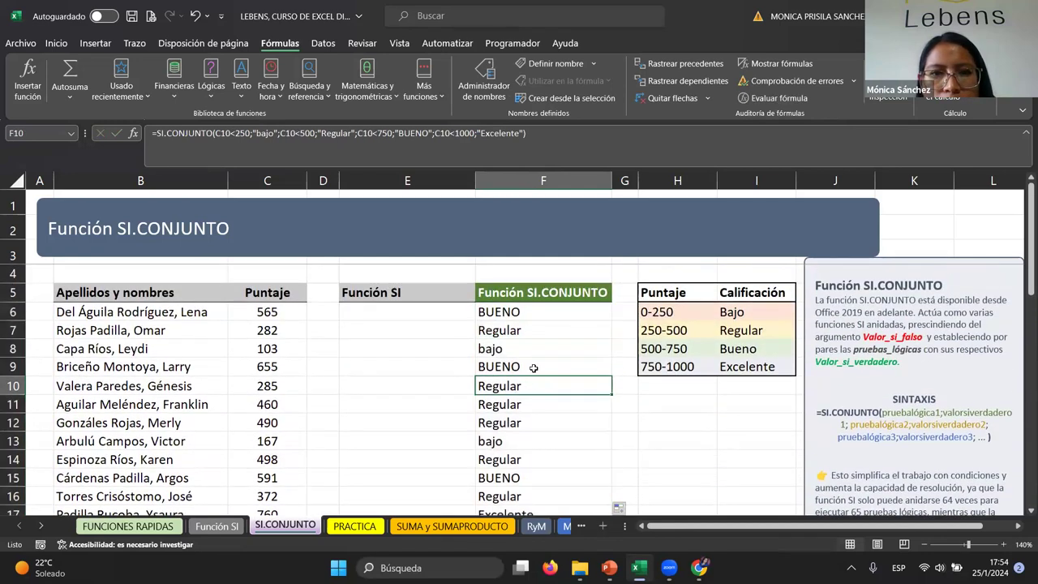
pyautogui.click(559, 410)
pyautogui.click(534, 366)
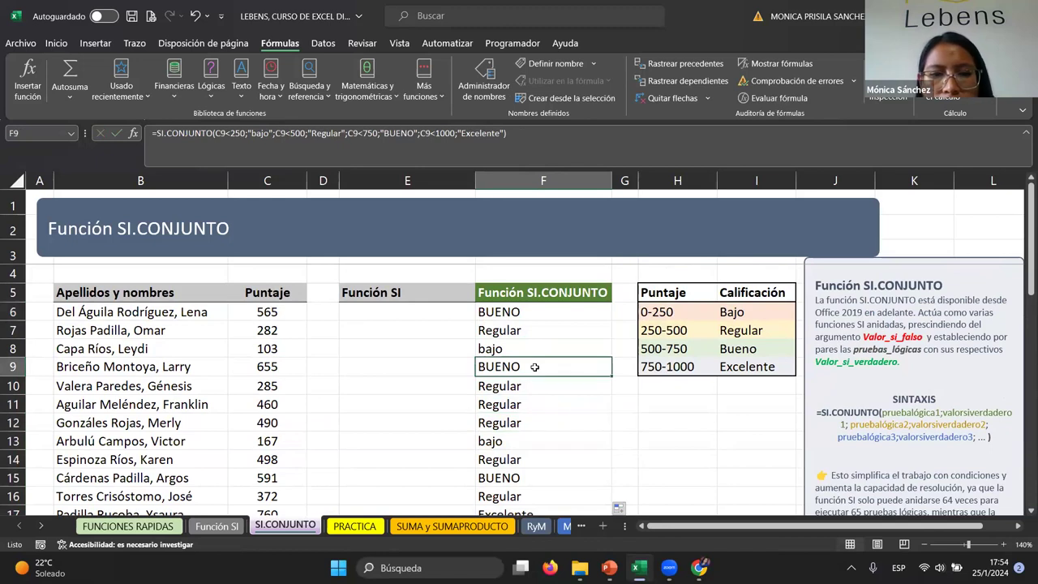
pyautogui.scroll(-2, 535, 366)
pyautogui.scroll(-1, 536, 361)
pyautogui.click(537, 350)
pyautogui.scroll(-1, 541, 362)
pyautogui.click(530, 423)
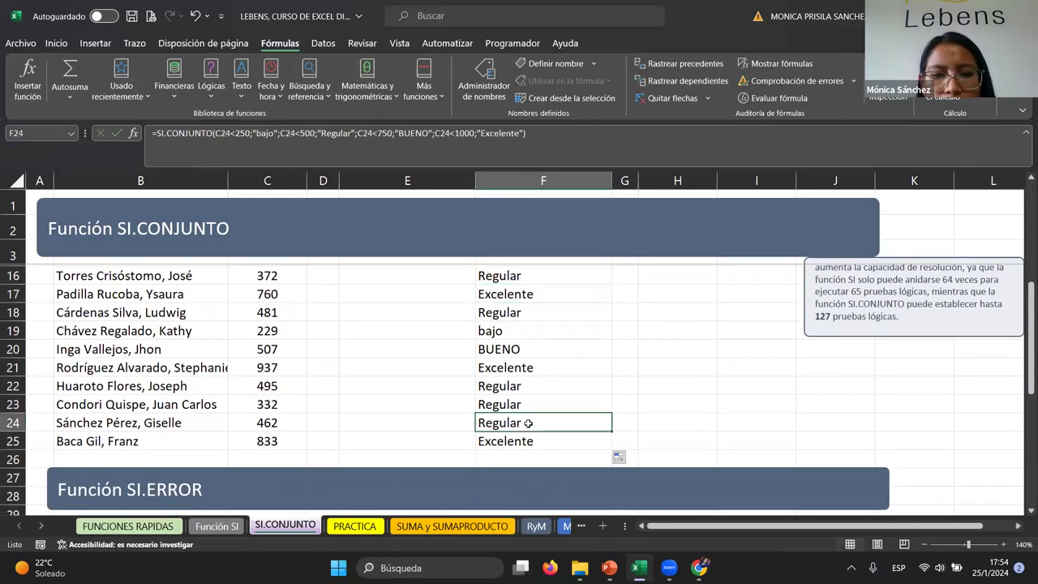
pyautogui.click(529, 443)
# Step: Return to F6 and scroll down through the graded results
pyautogui.scroll(4, 569, 386)
pyautogui.click(520, 315)
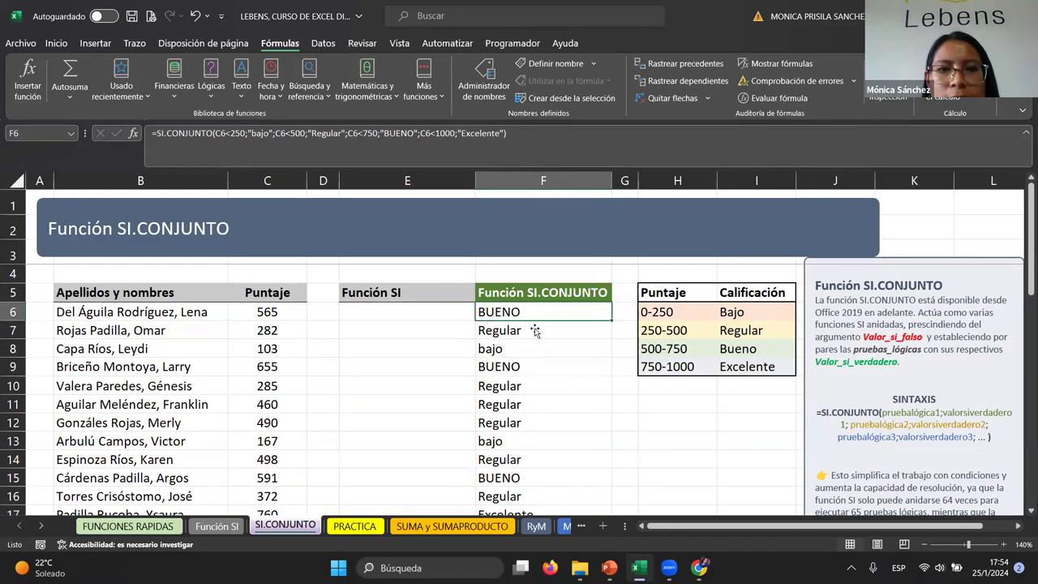
pyautogui.scroll(-2, 470, 308)
pyautogui.scroll(-2, 475, 332)
pyautogui.scroll(-1, 479, 332)
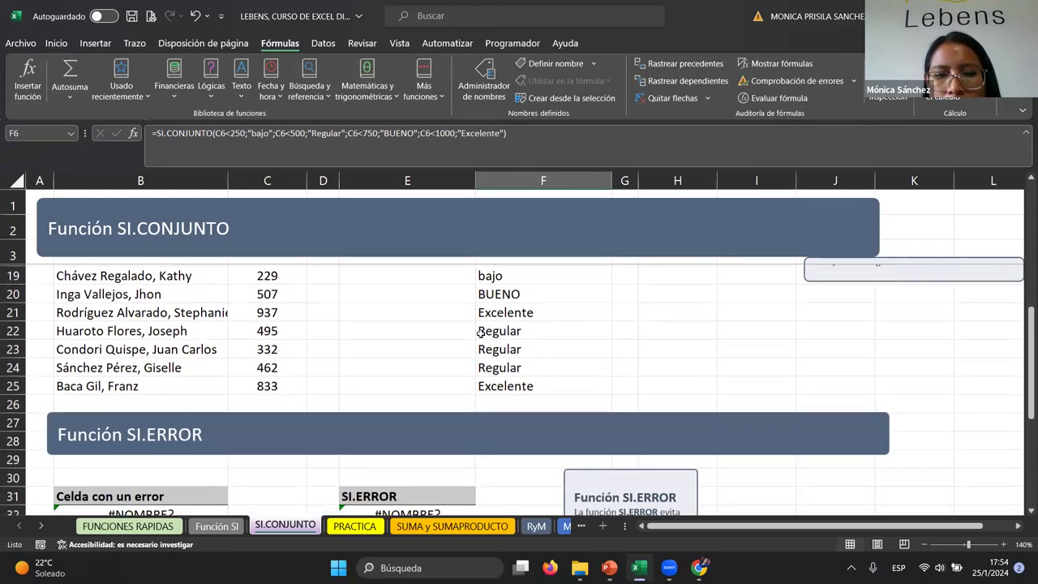
pyautogui.scroll(-1, 482, 333)
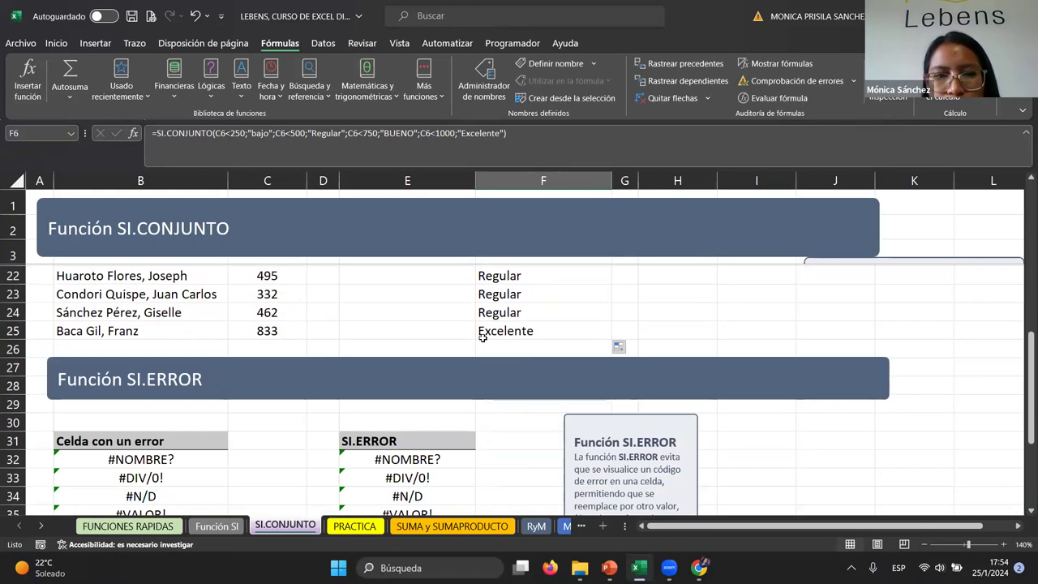
pyautogui.scroll(-1, 482, 338)
pyautogui.scroll(-3, 482, 338)
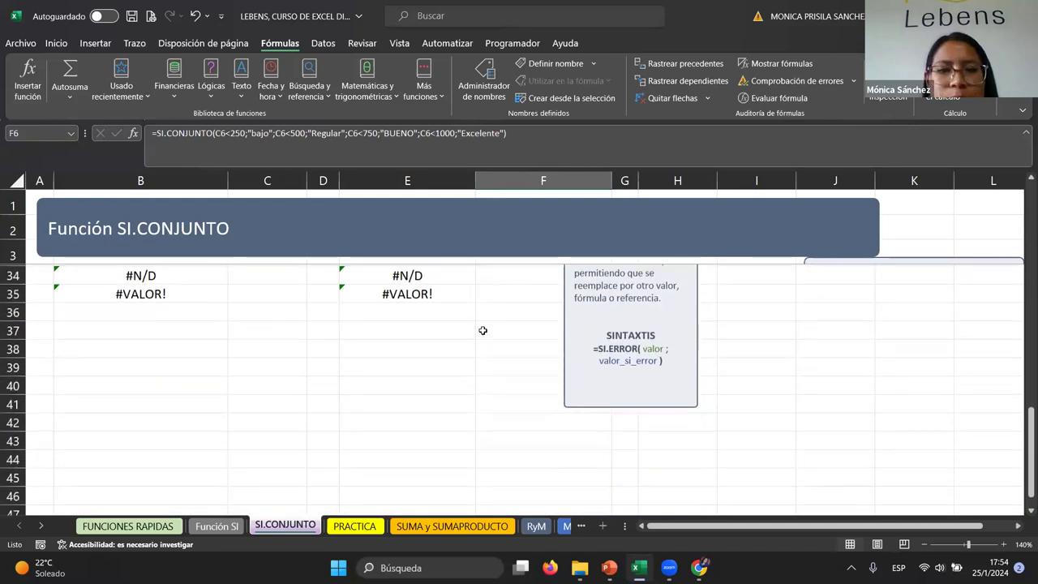
# Step: Select the four error example cells in the SI.ERROR area
pyautogui.scroll(2, 483, 339)
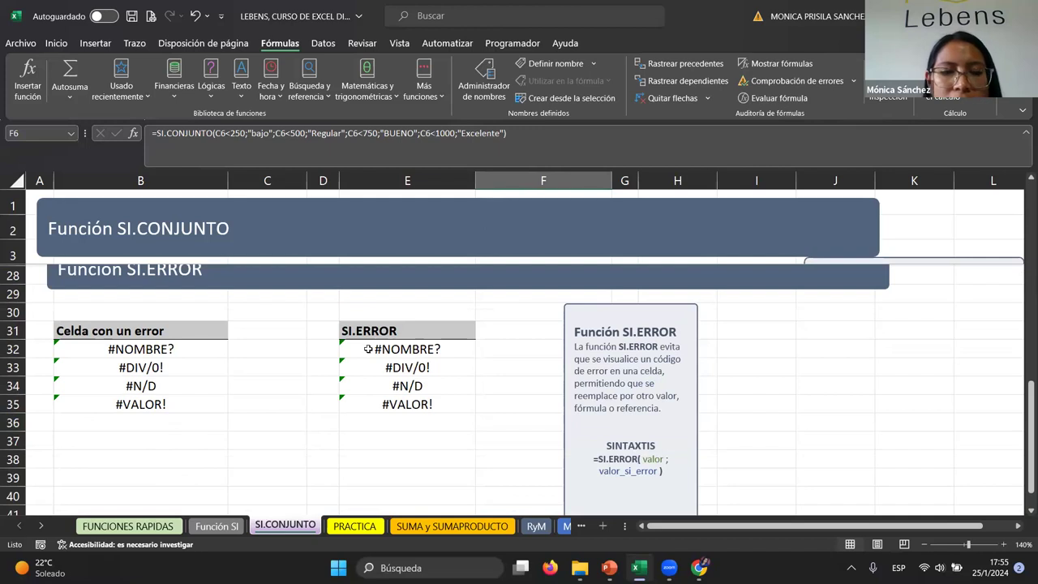
pyautogui.click(146, 348)
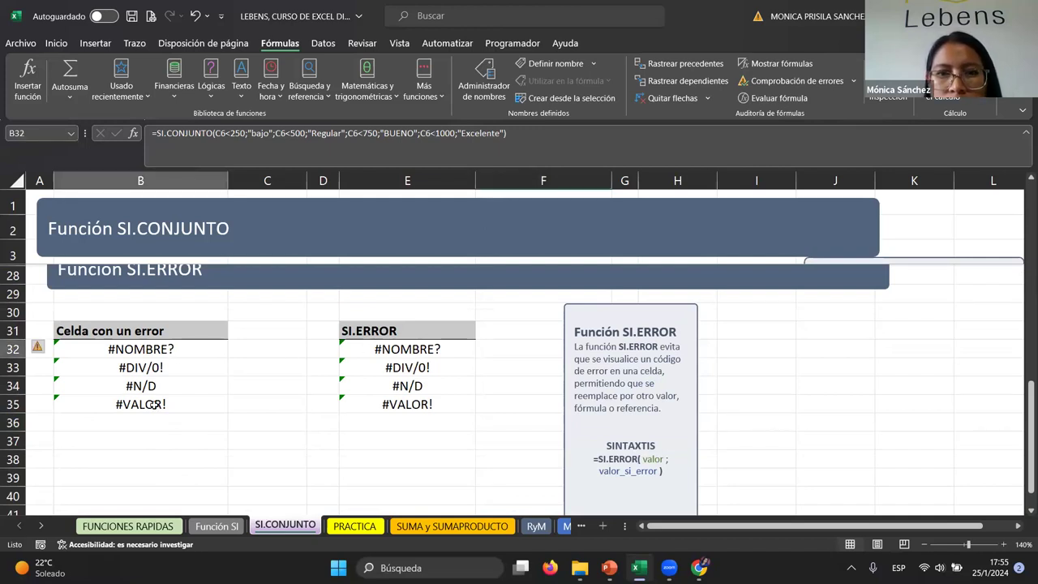
pyautogui.keyDown('shift'); pyautogui.click(154, 406); pyautogui.keyUp('shift')
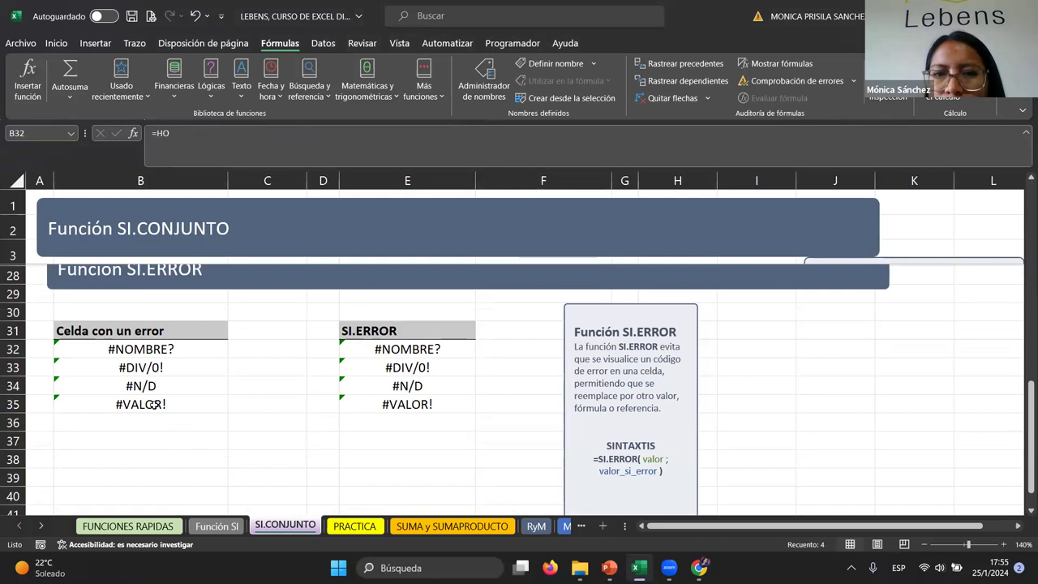
# Step: Go back to the grading table and select F6 to display its SI.CONJUNTO formula
pyautogui.scroll(8, 616, 314)
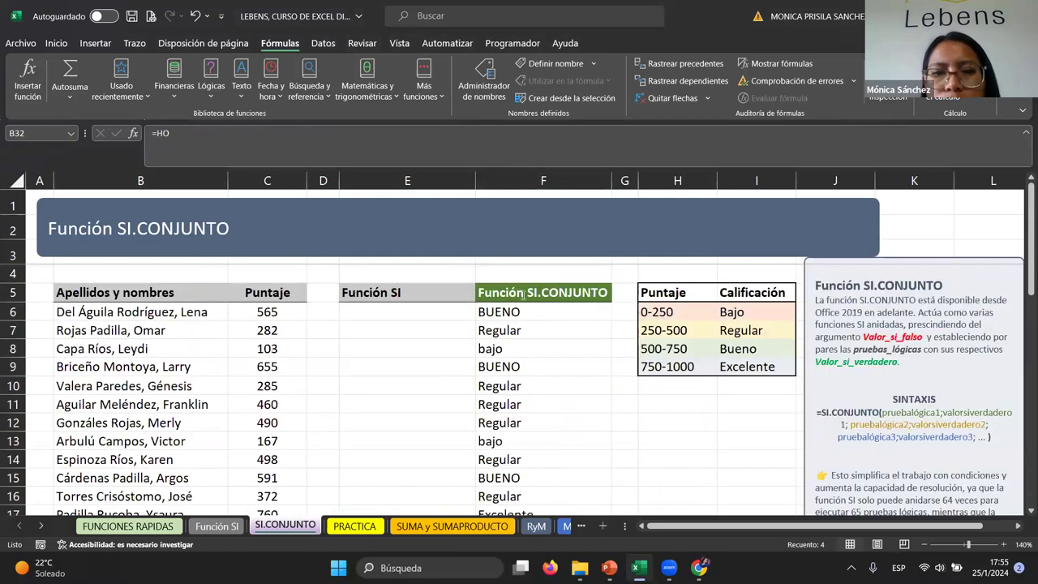
pyautogui.scroll(-1, 617, 314)
pyautogui.scroll(-1, 617, 314)
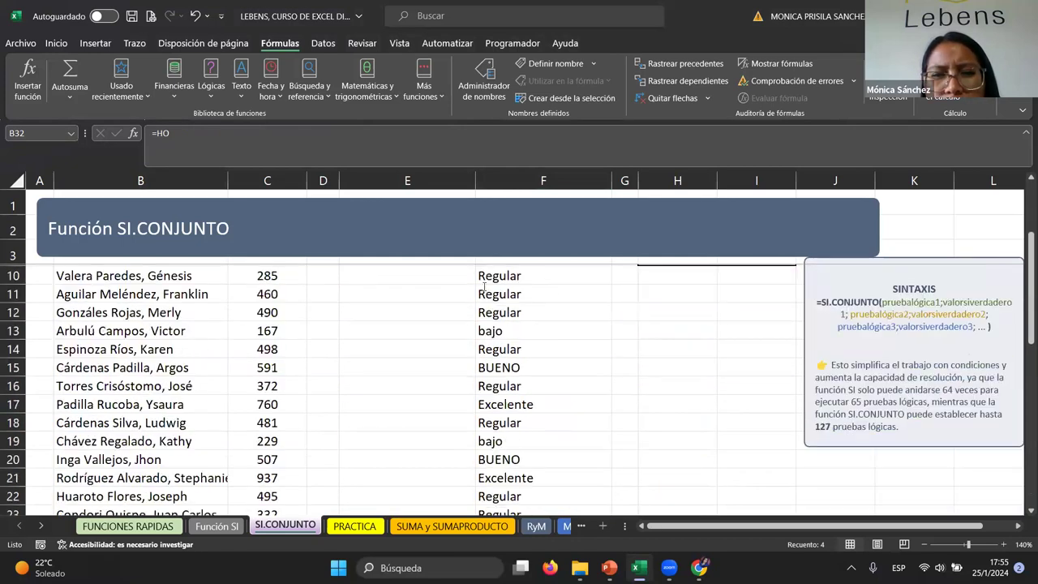
pyautogui.scroll(2, 568, 312)
pyautogui.click(514, 309)
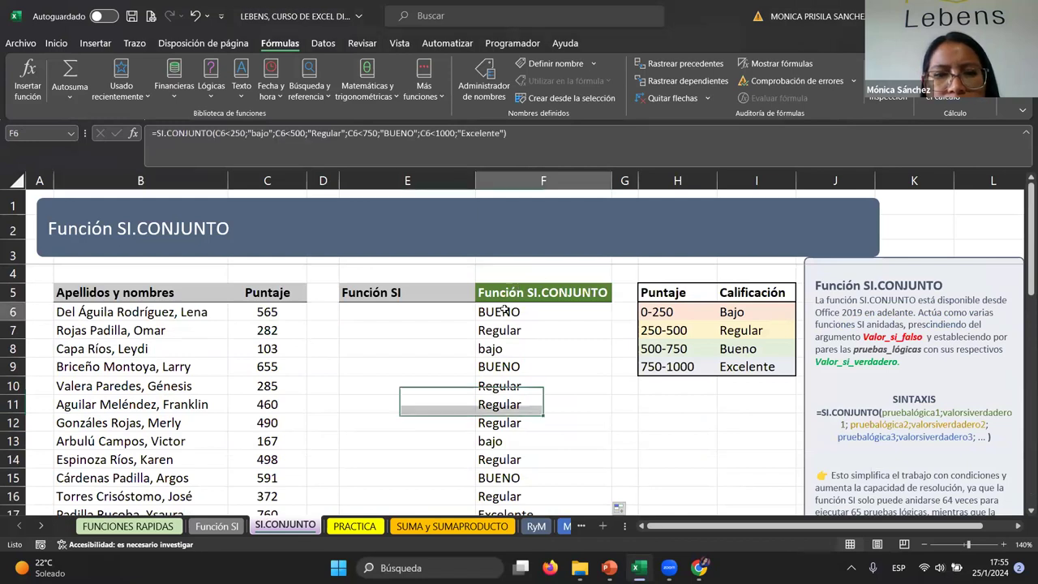
# Step: Select F6's entire SI.CONJUNTO formula text in the formula bar
pyautogui.click(469, 128)
pyautogui.moveTo(508, 133); pyautogui.dragTo(151, 133)
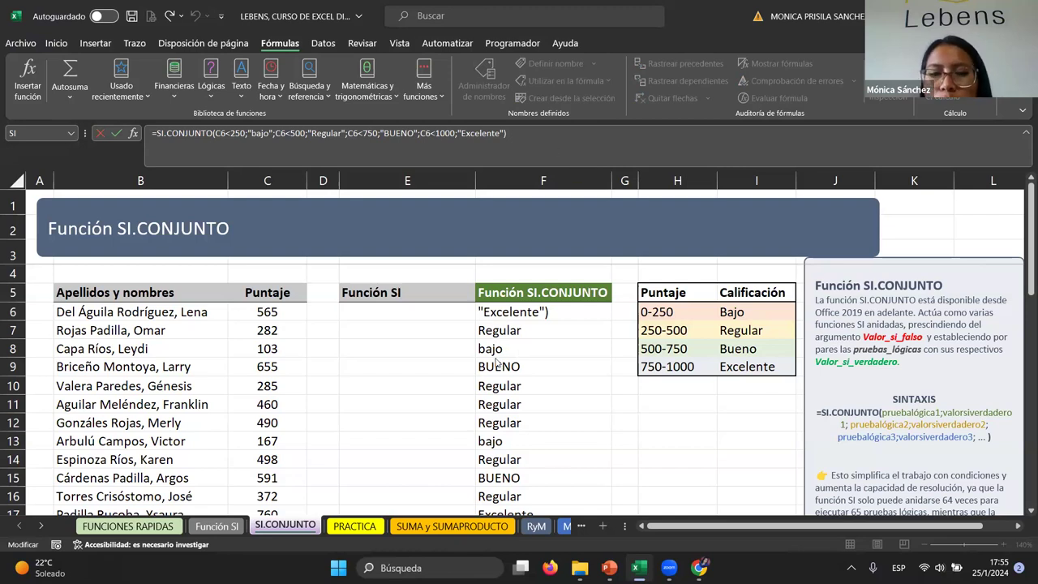
pyautogui.scroll(-3, 587, 460)
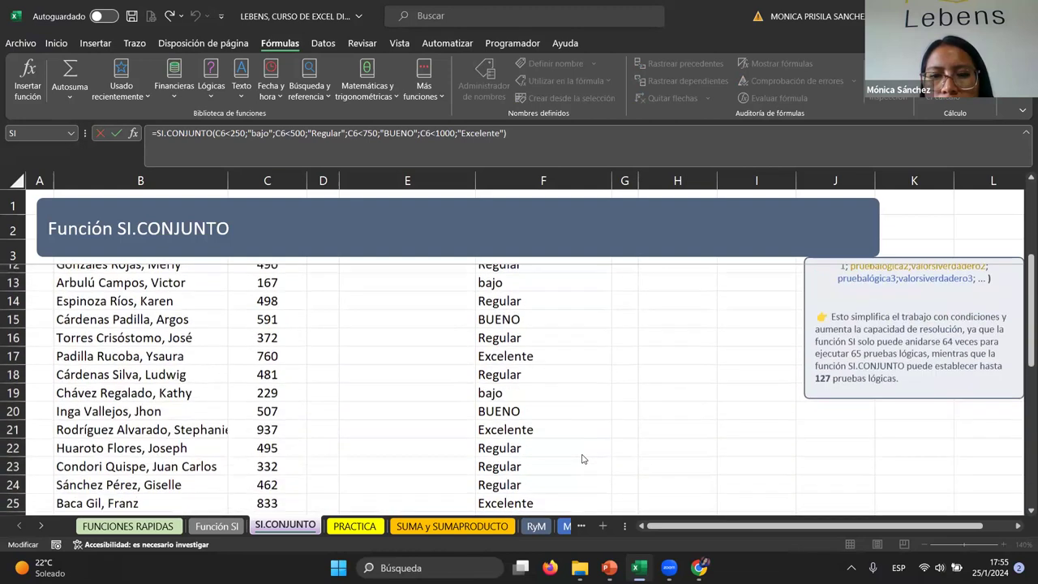
pyautogui.scroll(-3, 580, 442)
pyautogui.scroll(-1, 519, 455)
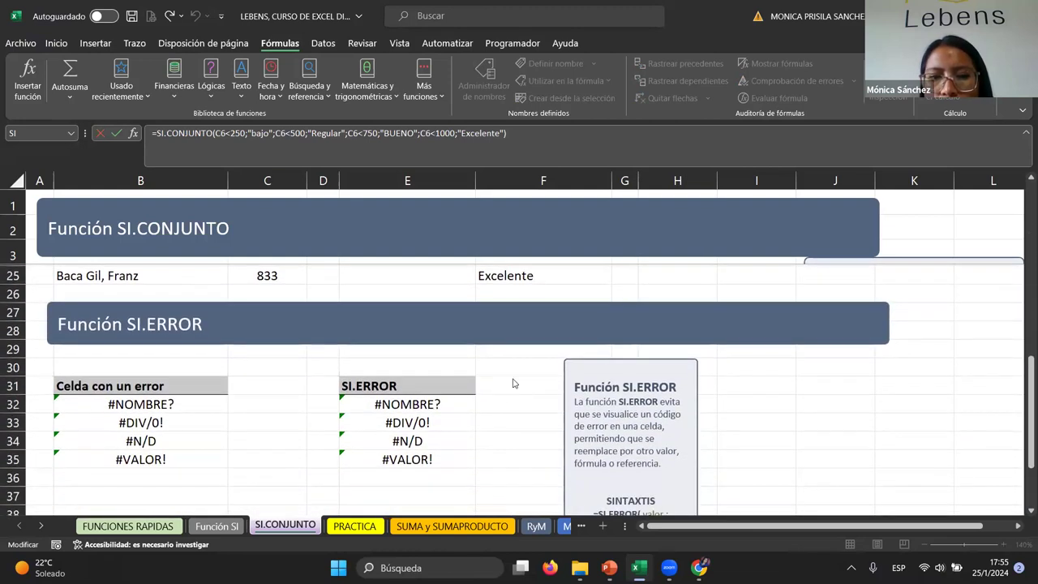
# Step: Start an '=' entry in F32 beside the SI.ERROR table, then cancel it with Esc
pyautogui.click(498, 405)
pyautogui.write('=')
pyautogui.click(498, 407)
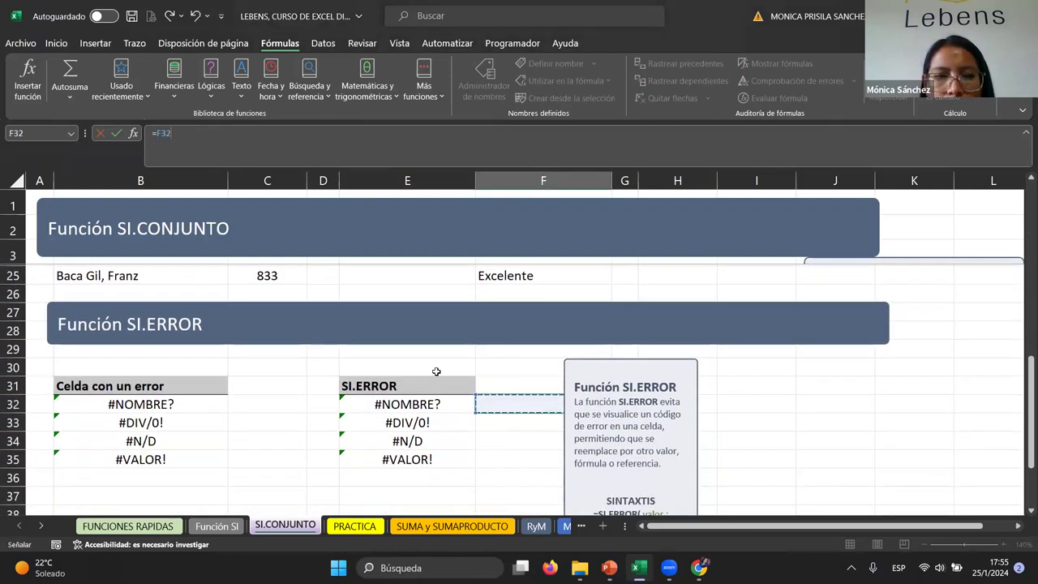
pyautogui.moveTo(188, 154); pyautogui.dragTo(124, 141)
pyautogui.press('Escape')
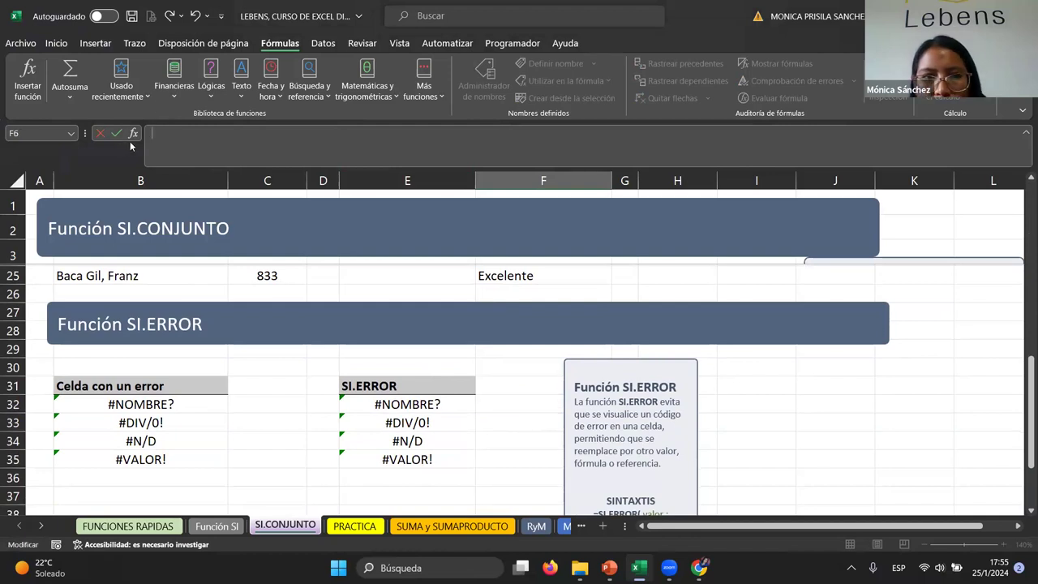
# Step: Check the #DIV/0! cell B33, then select title rows 1 to 3
pyautogui.click(228, 426)
pyautogui.scroll(-1, 302, 365)
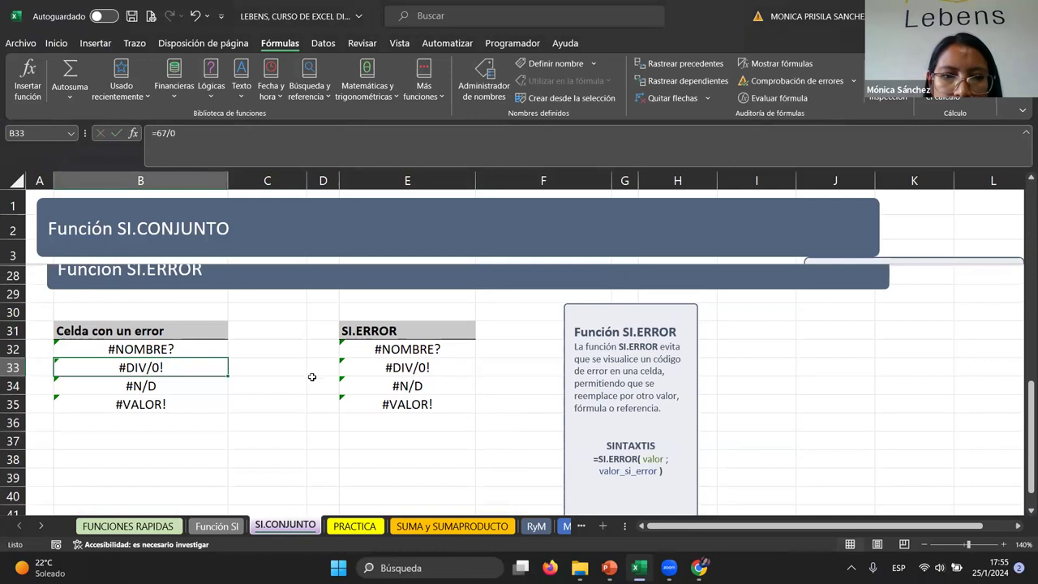
pyautogui.scroll(2, 311, 375)
pyautogui.scroll(-1, 317, 365)
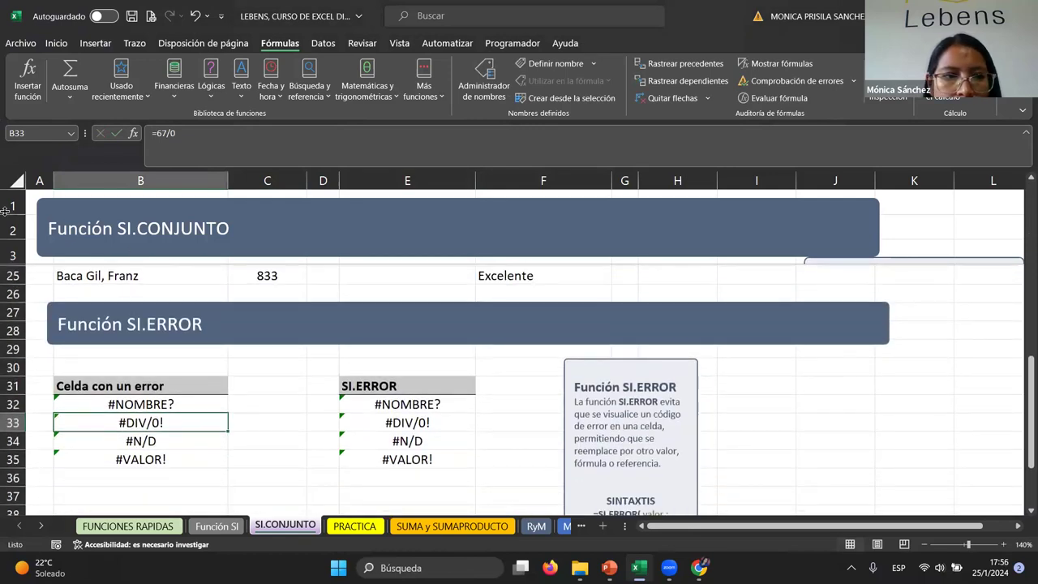
pyautogui.moveTo(13, 206); pyautogui.dragTo(16, 251)
pyautogui.scroll(3, 344, 286)
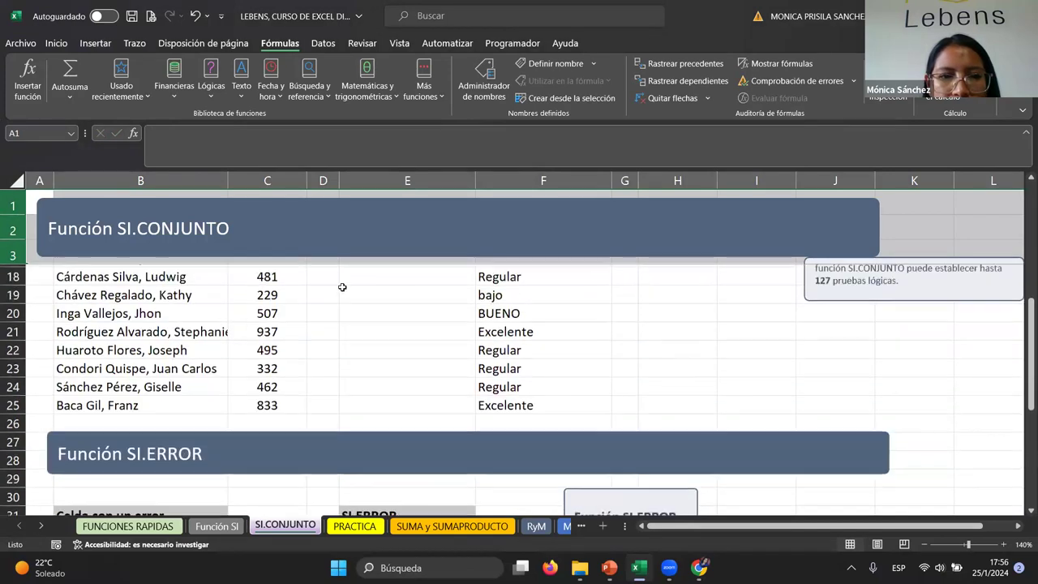
pyautogui.scroll(4, 341, 287)
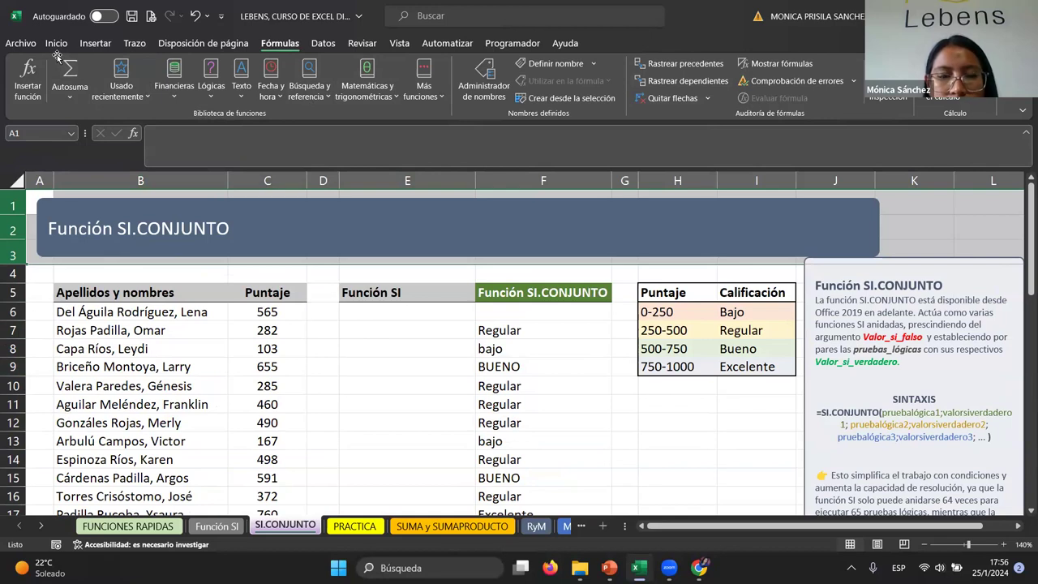
# Step: Look over Vista's Inmovilizar options without choosing one, then reselect rows 1–3
pyautogui.click(398, 43)
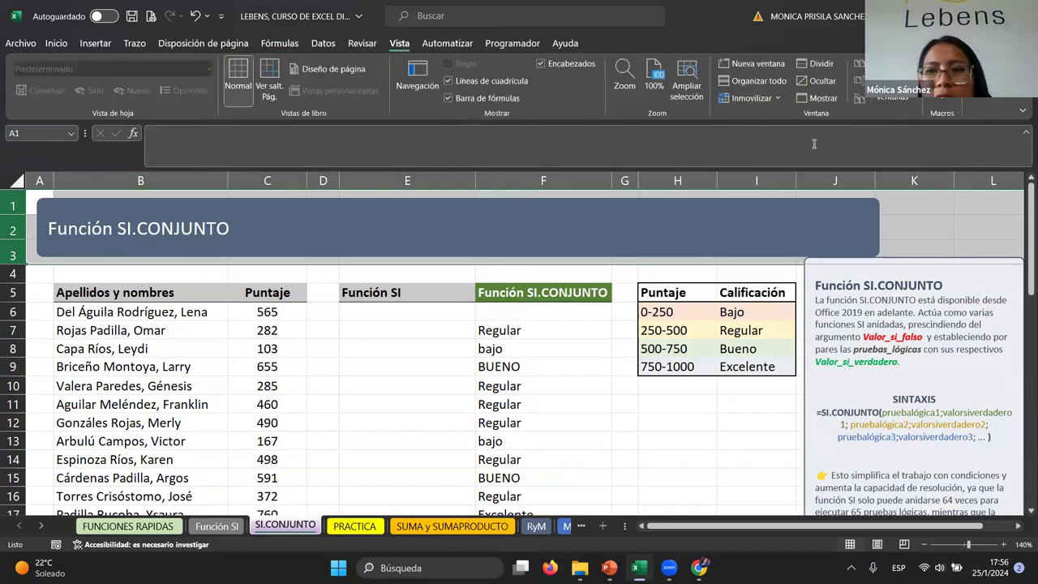
pyautogui.click(765, 101)
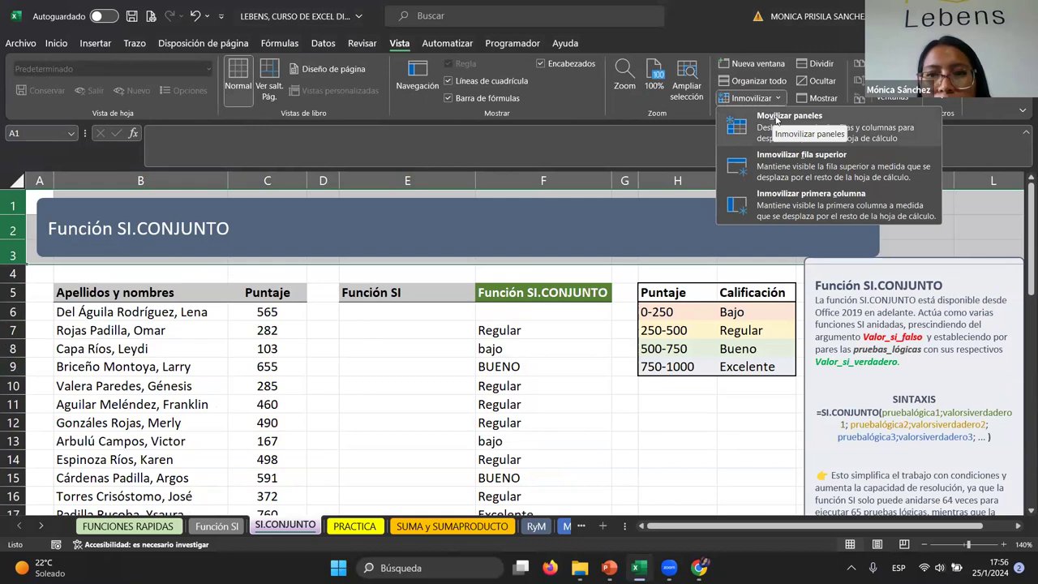
pyautogui.click(777, 119)
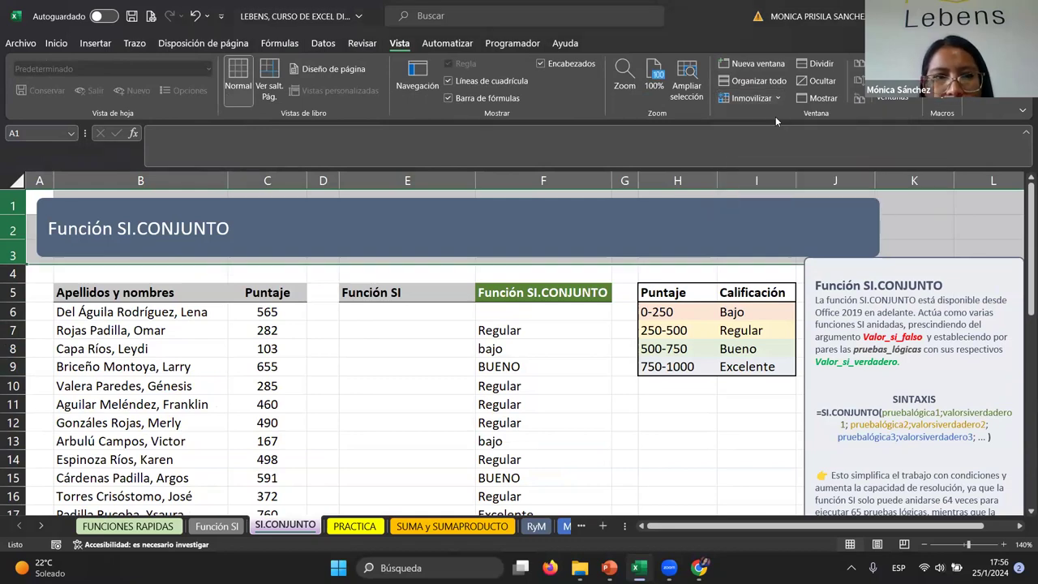
pyautogui.click(433, 350)
pyautogui.scroll(-3, 447, 346)
pyautogui.scroll(-5, 447, 346)
pyautogui.scroll(-4, 447, 332)
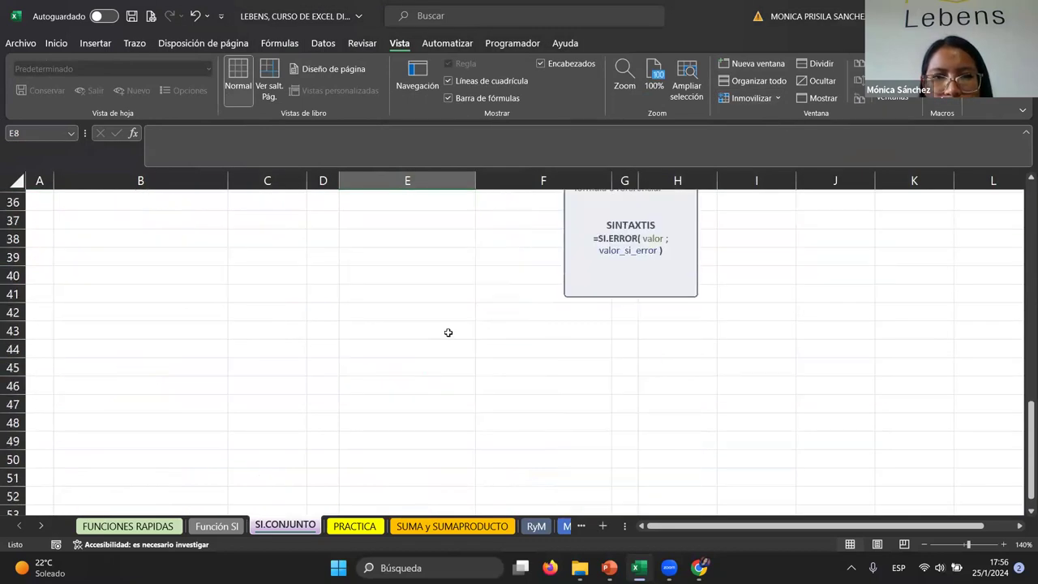
pyautogui.scroll(8, 447, 333)
pyautogui.scroll(3, 438, 357)
pyautogui.scroll(1, 418, 293)
pyautogui.moveTo(13, 206); pyautogui.dragTo(15, 253)
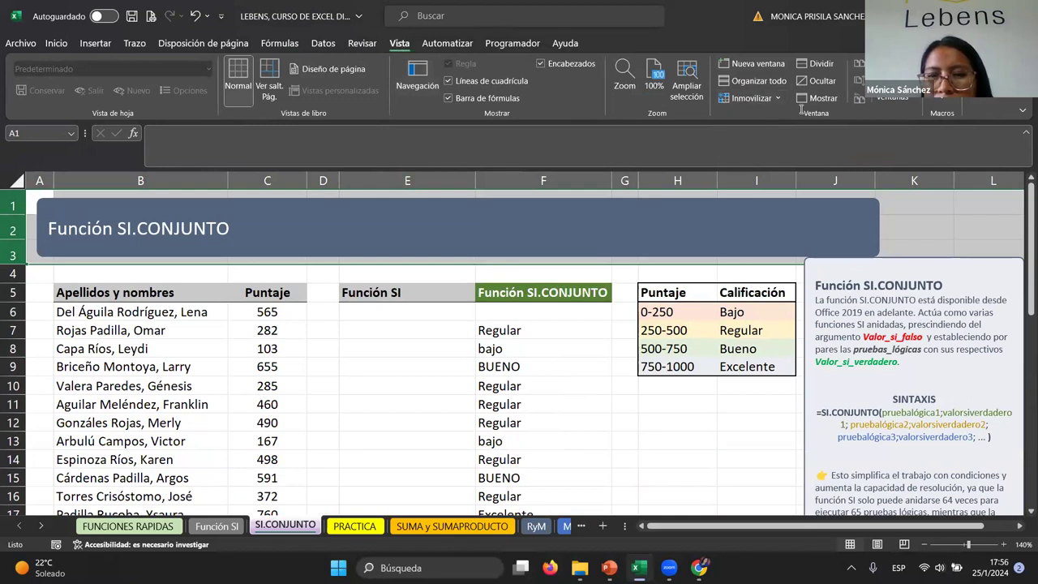
# Step: Freeze panes at the selected rows and scroll to test the frozen area
pyautogui.click(776, 99)
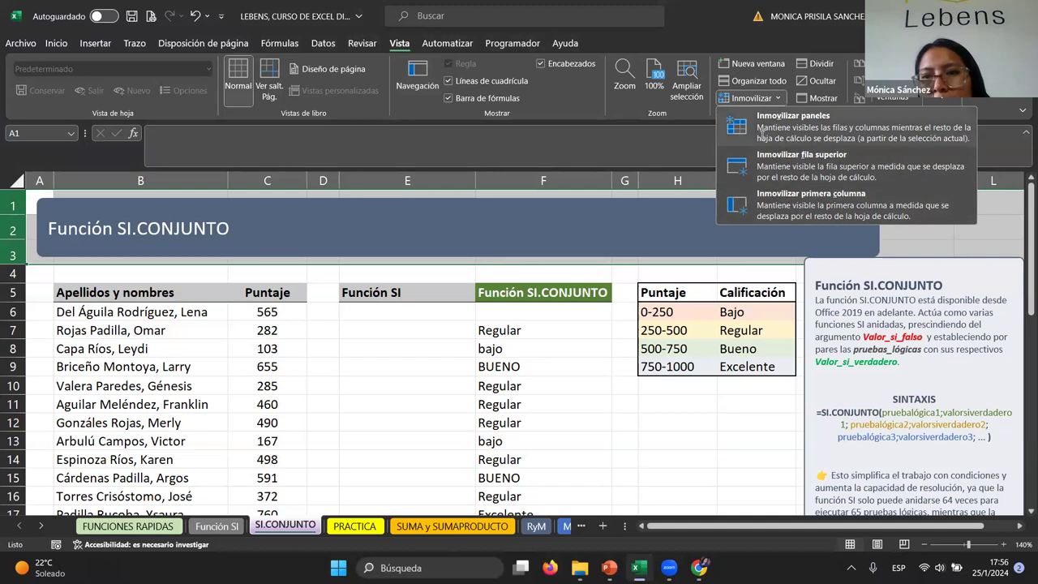
pyautogui.click(760, 132)
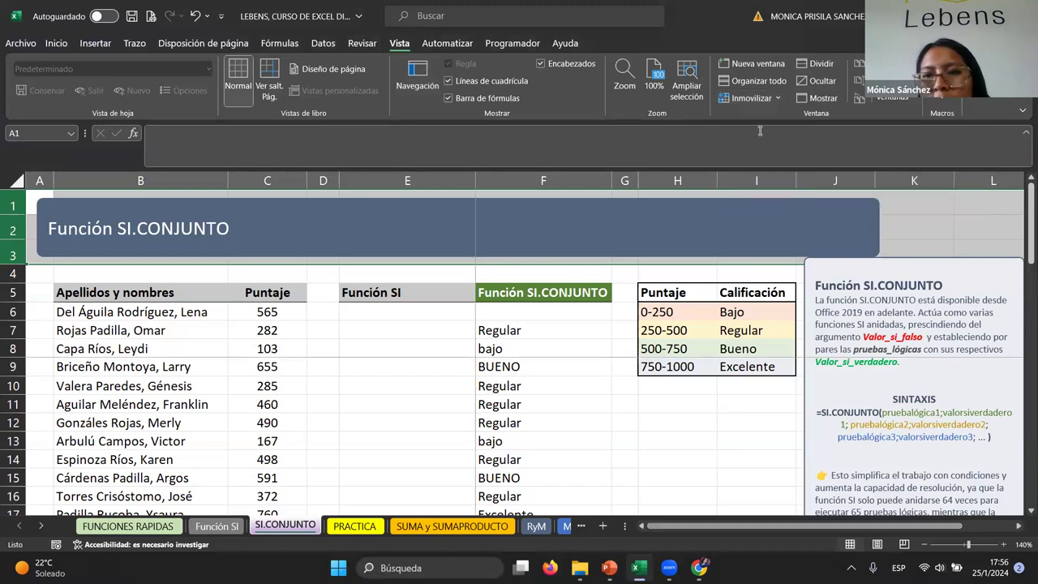
pyautogui.click(454, 324)
pyautogui.scroll(-1, 471, 322)
pyautogui.scroll(1, 470, 322)
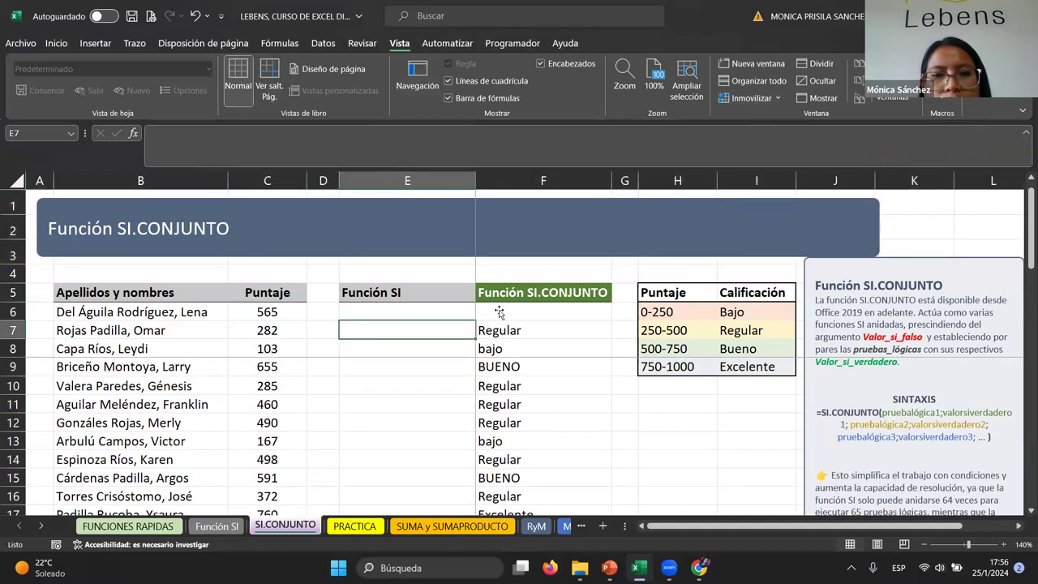
# Step: Reselect rows 1–3 and apply the Inmovilizar option for the top rows
pyautogui.moveTo(11, 205); pyautogui.dragTo(9, 246)
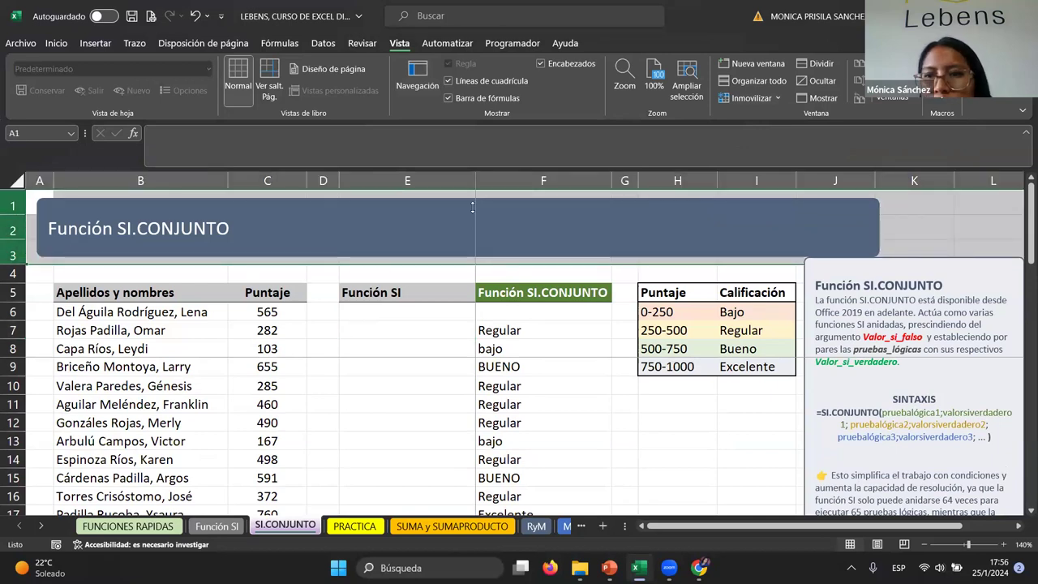
pyautogui.click(778, 97)
pyautogui.click(777, 97)
pyautogui.click(777, 95)
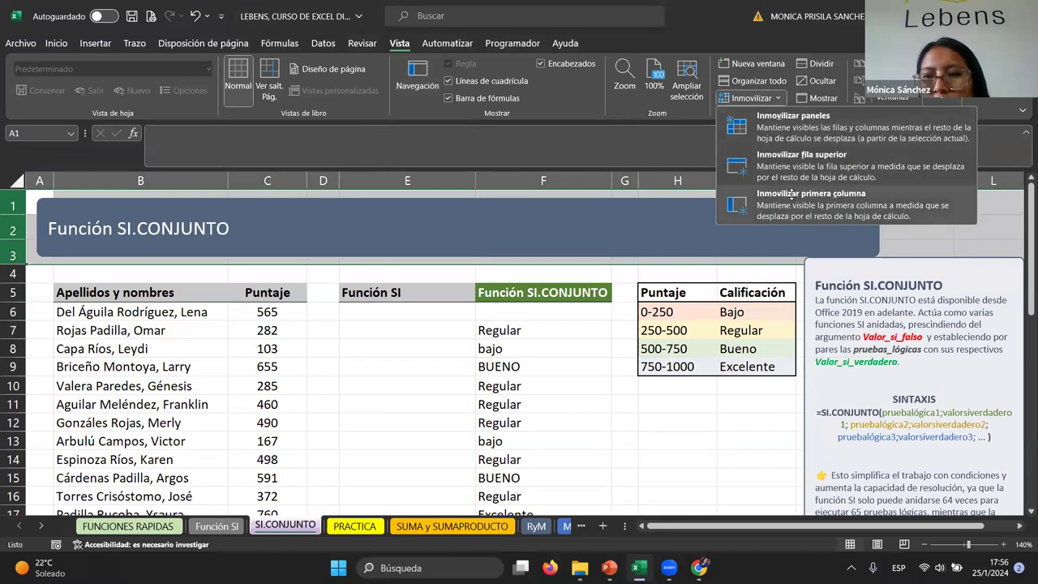
pyautogui.click(808, 172)
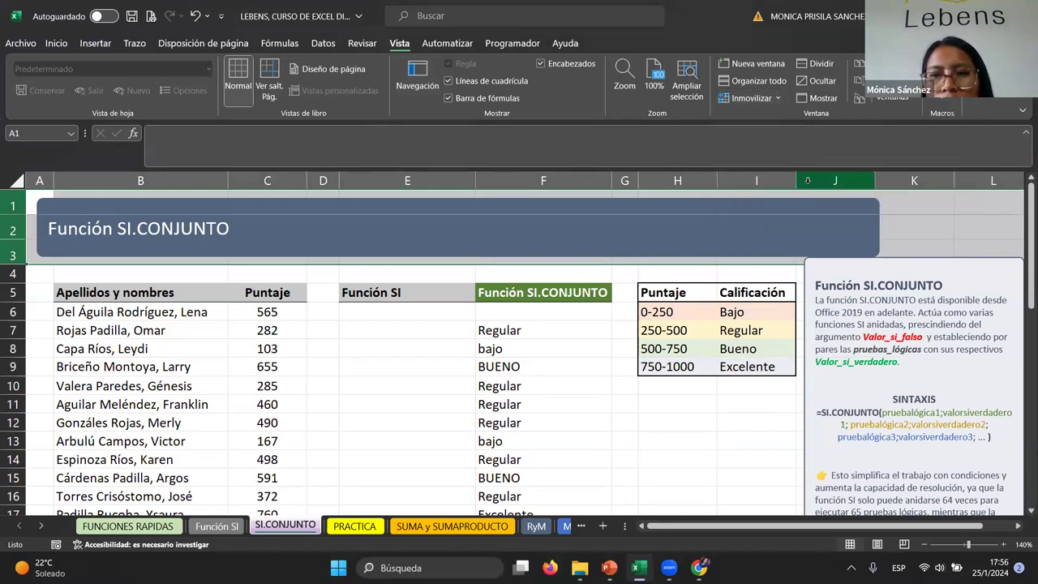
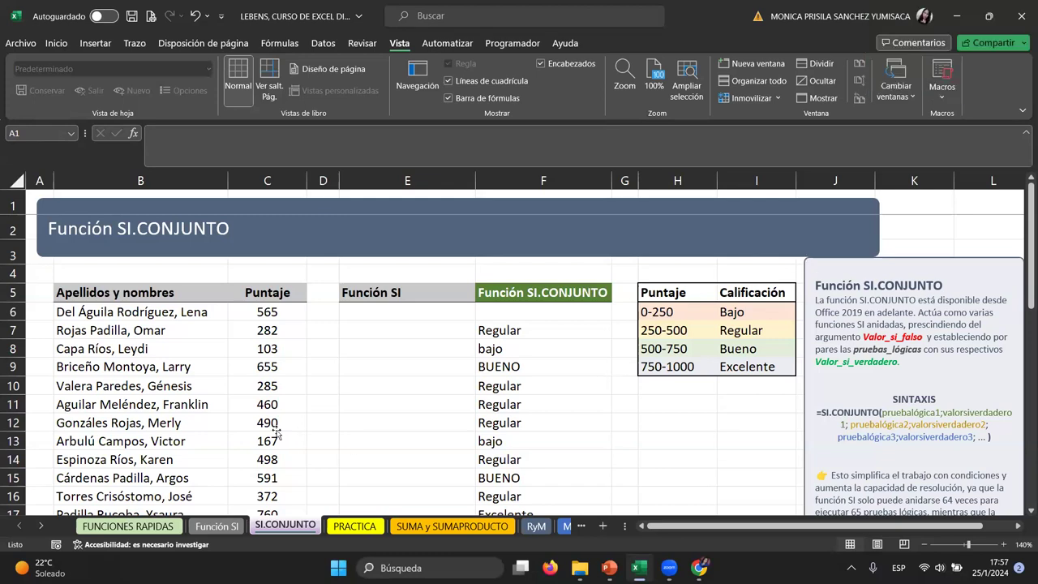
# Step: Review the formulas behind the SI.ERROR error examples, including the #N/D lookup
pyautogui.scroll(-3, 389, 412)
pyautogui.scroll(-3, 389, 411)
pyautogui.scroll(-1, 390, 406)
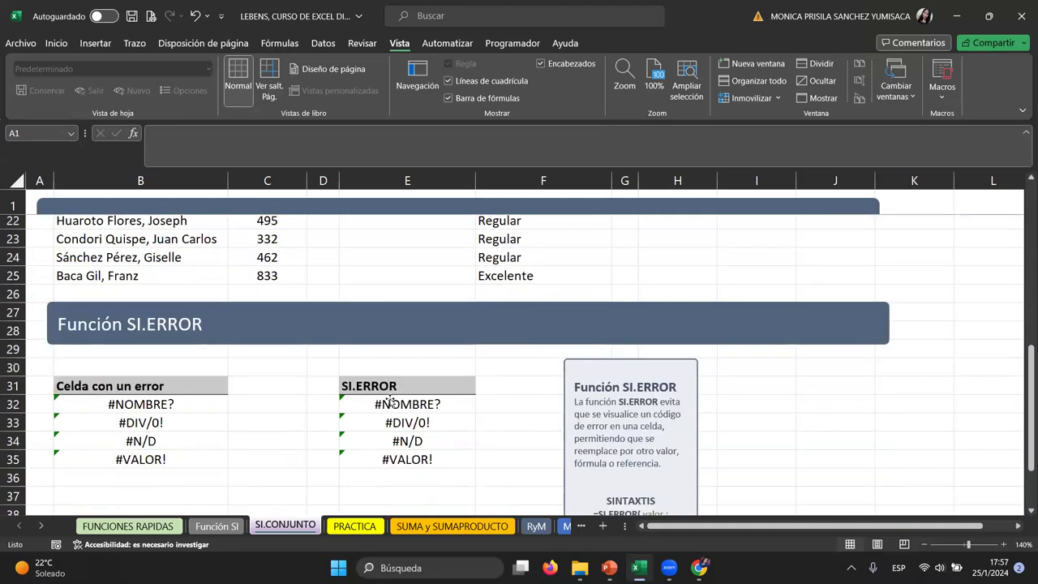
pyautogui.scroll(-1, 390, 399)
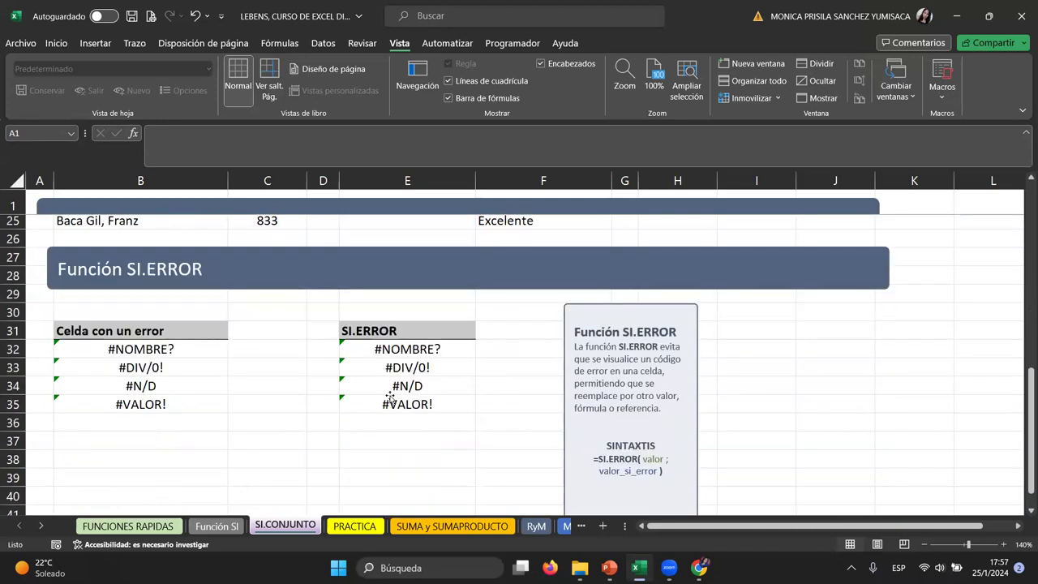
pyautogui.click(368, 352)
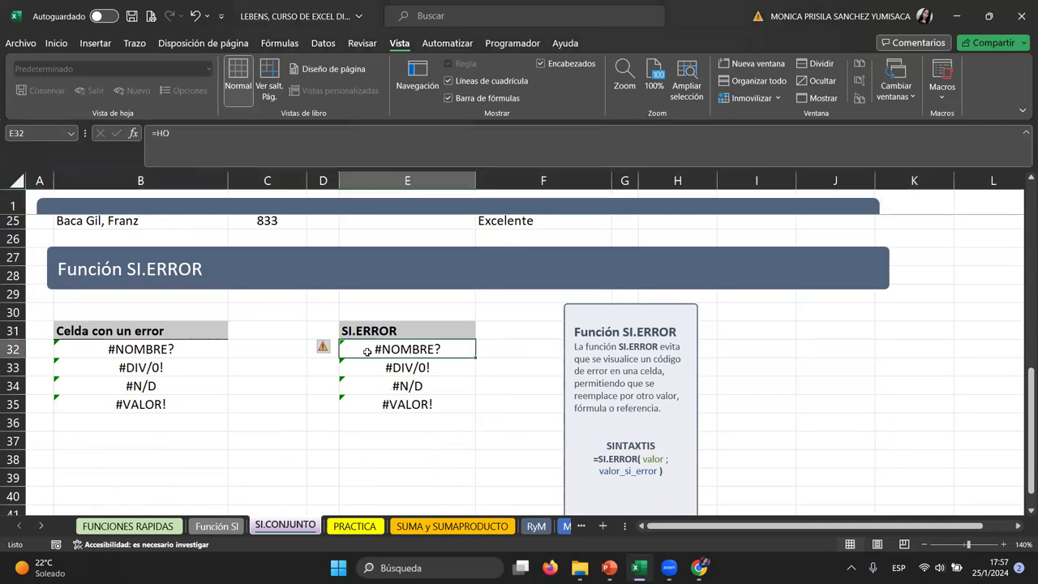
pyautogui.click(129, 365)
pyautogui.click(144, 386)
pyautogui.click(146, 404)
pyautogui.click(371, 374)
pyautogui.click(369, 404)
pyautogui.click(385, 386)
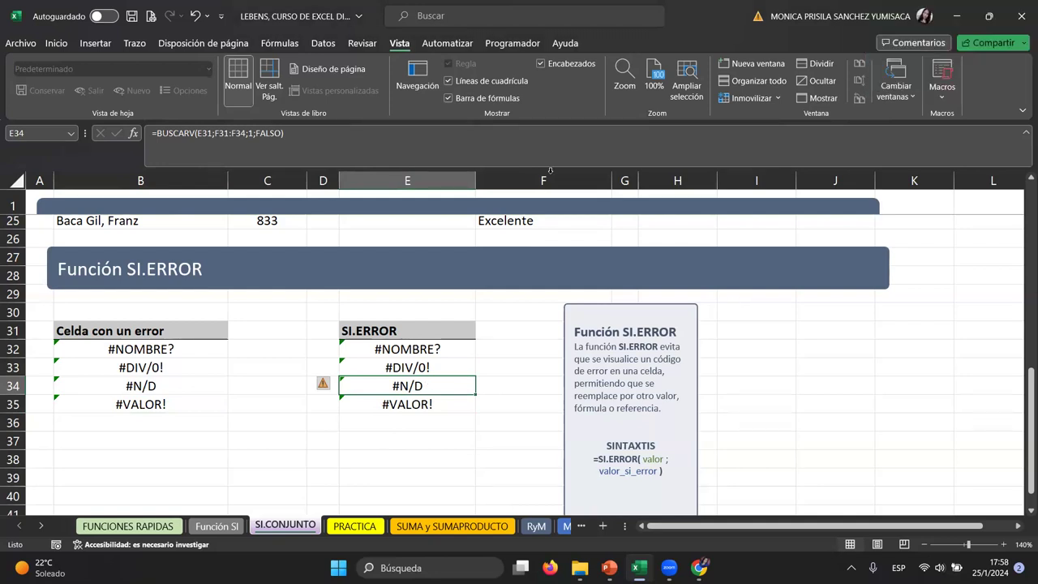
pyautogui.click(503, 348)
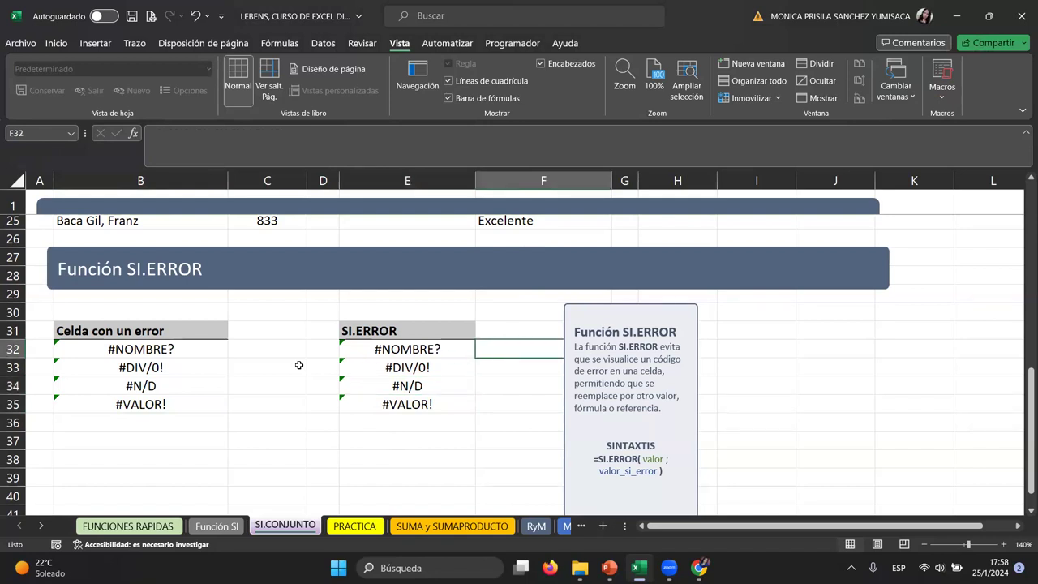
pyautogui.click(275, 356)
# Step: Copy the SI.CONJUNTO grading formula from F7 into F6
pyautogui.scroll(3, 451, 331)
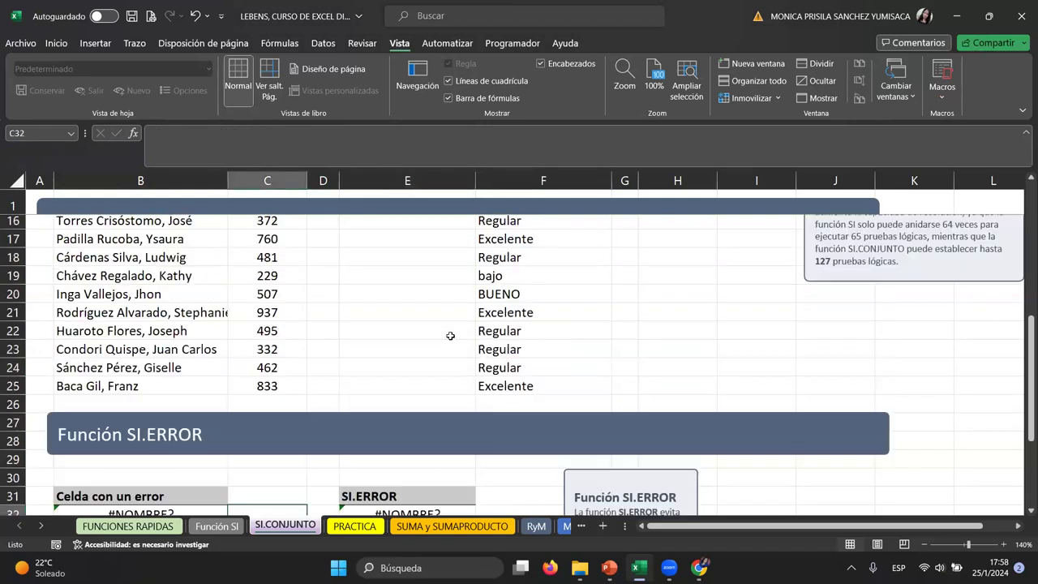
pyautogui.scroll(3, 451, 331)
pyautogui.scroll(2, 451, 331)
pyautogui.click(532, 330)
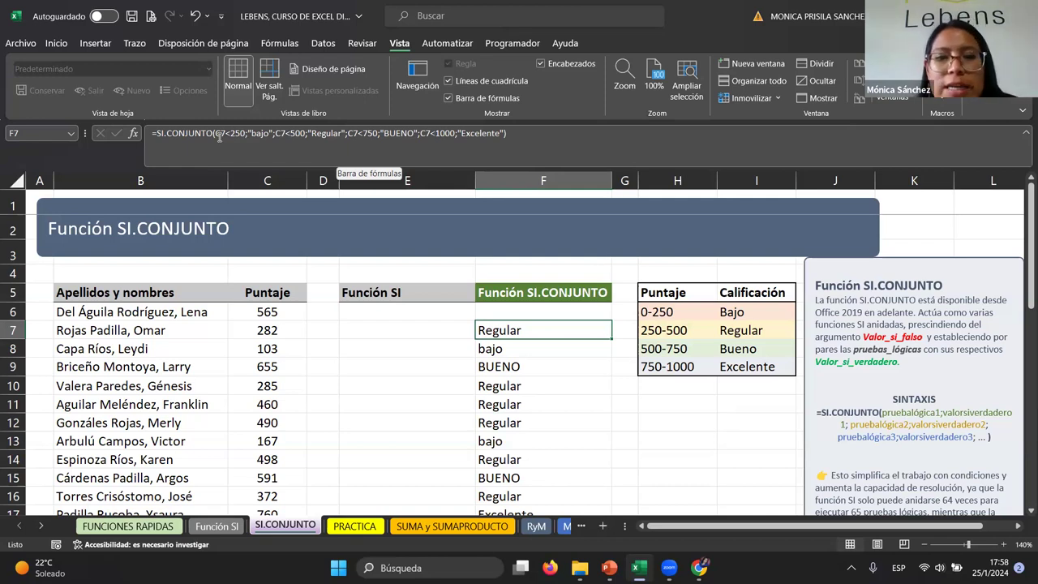
pyautogui.hotkey('ctrl', 'c')
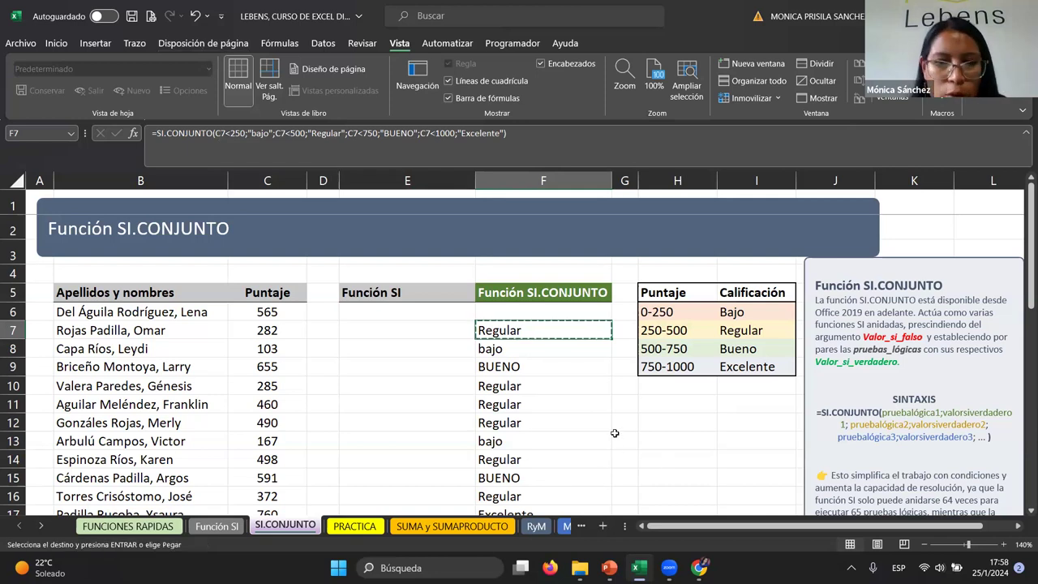
pyautogui.click(527, 308)
pyautogui.hotkey('ctrl', 'v')
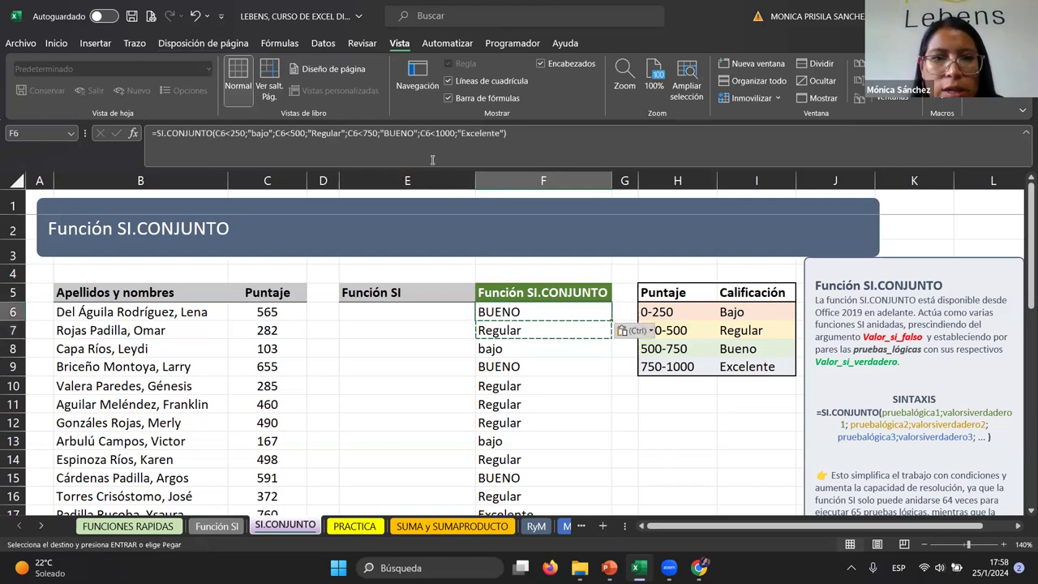
# Step: Remove the stray F10 reference from F6's formula and confirm it so 565 shows BUENO
pyautogui.click(435, 151)
pyautogui.click(604, 389)
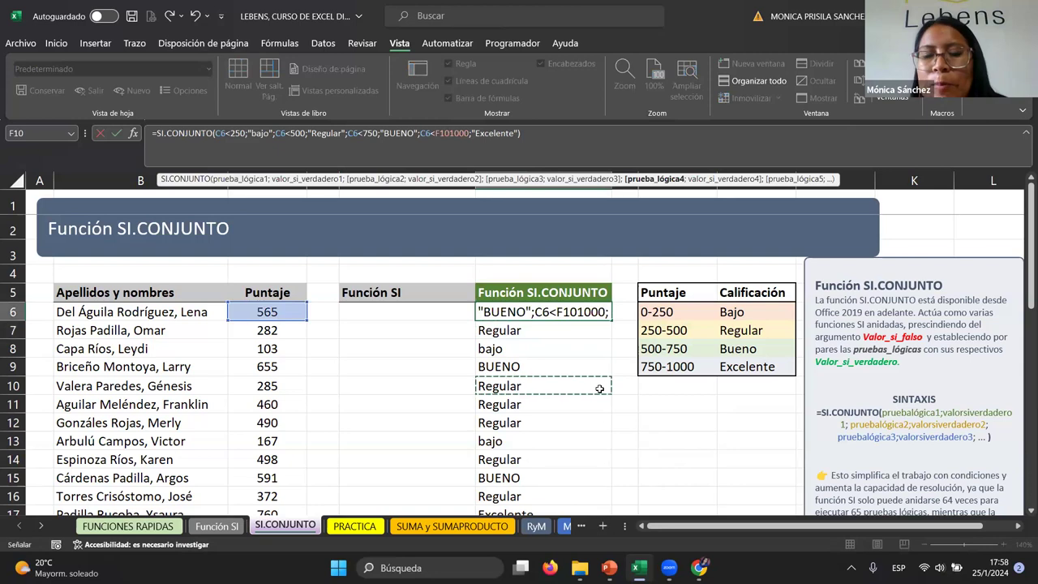
pyautogui.press('BackSpace')
pyautogui.press('BackSpace')
pyautogui.press('BackSpace')
pyautogui.click(512, 135)
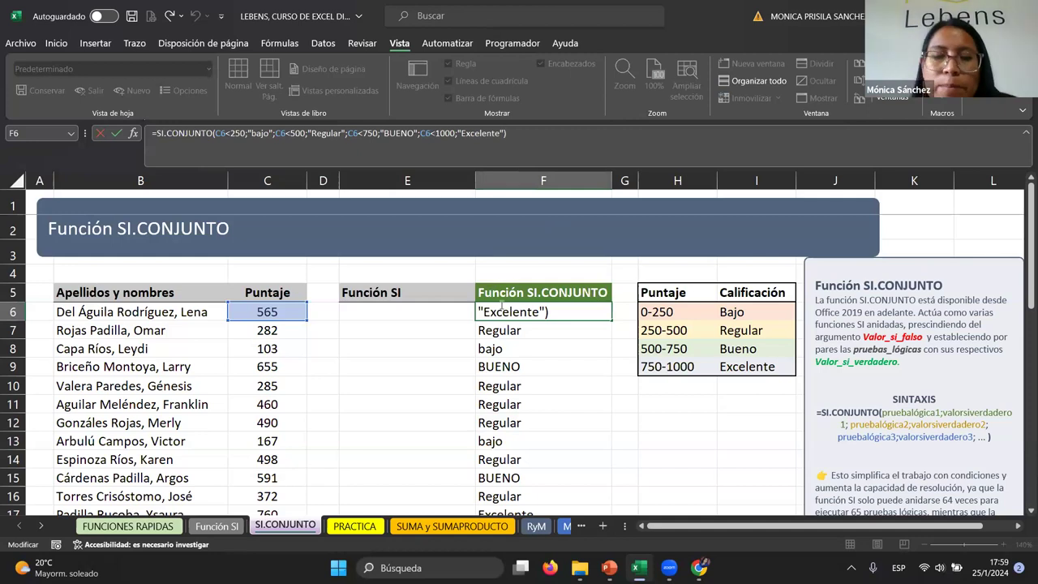
pyautogui.scroll(-1, 502, 340)
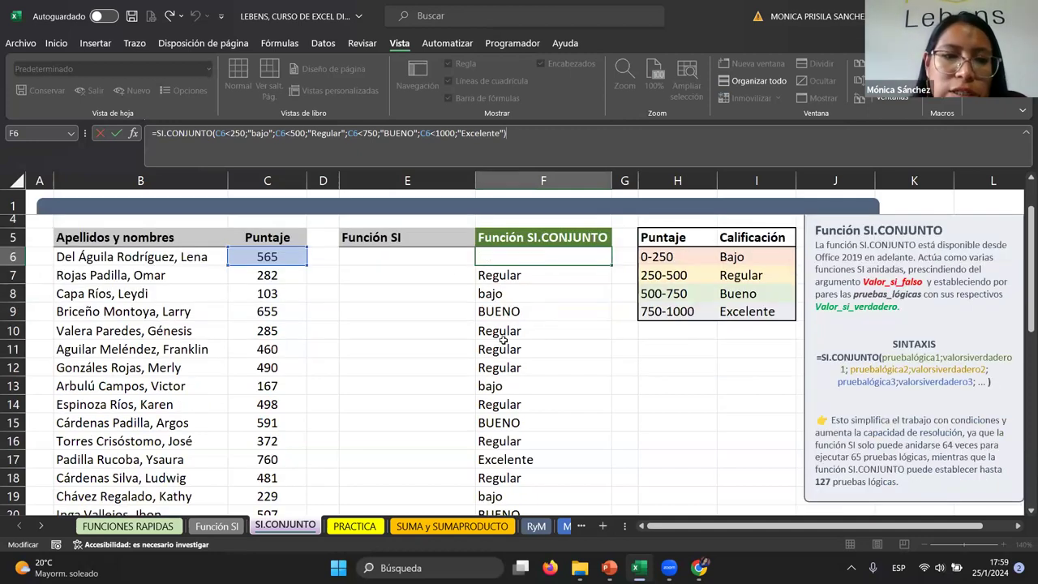
pyautogui.click(410, 295)
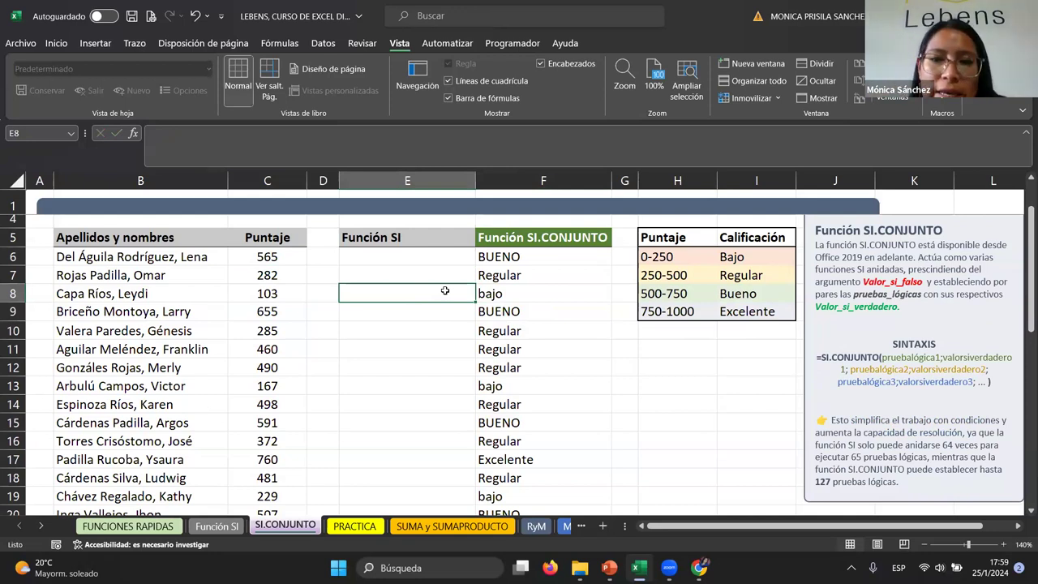
# Step: Check F6's new formula and scroll down to the SI.ERROR examples
pyautogui.click(626, 258)
pyautogui.click(565, 260)
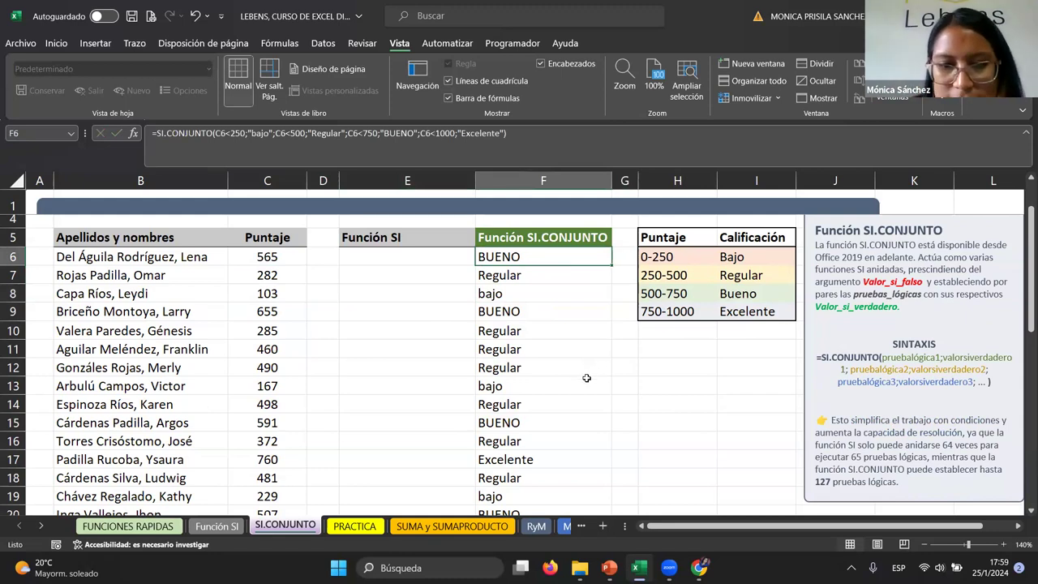
pyautogui.scroll(-4, 586, 373)
pyautogui.scroll(-2, 582, 384)
pyautogui.scroll(-1, 582, 385)
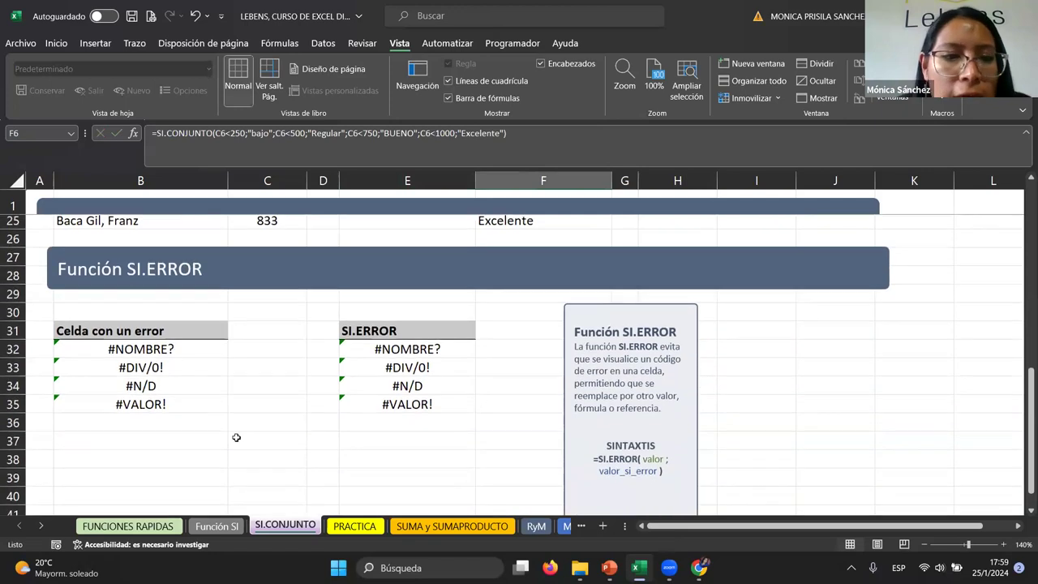
pyautogui.click(259, 426)
pyautogui.click(197, 422)
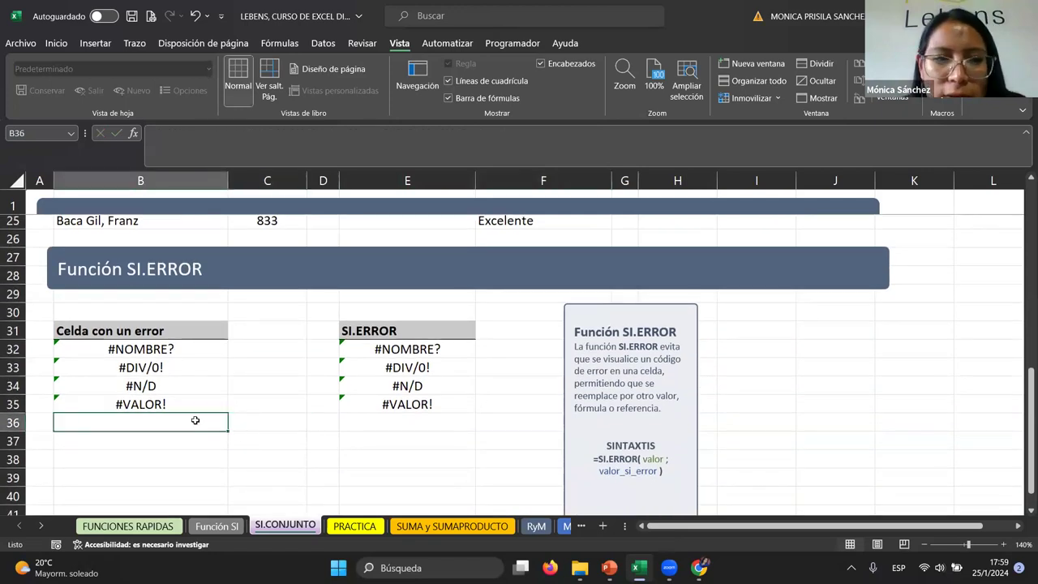
# Step: Start a formula in B37, then erase the '=' again
pyautogui.click(238, 445)
pyautogui.click(199, 447)
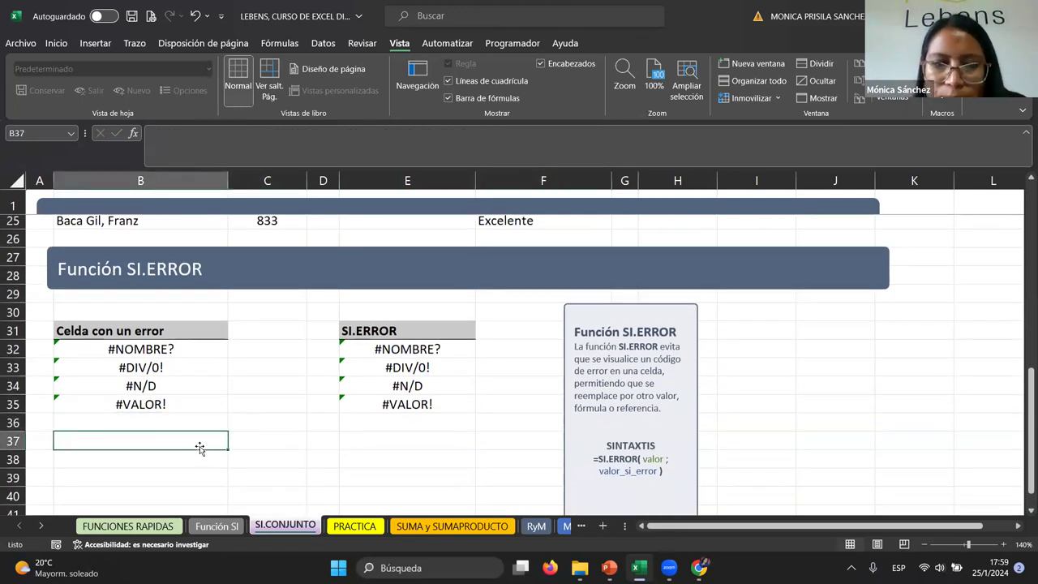
pyautogui.write('=')
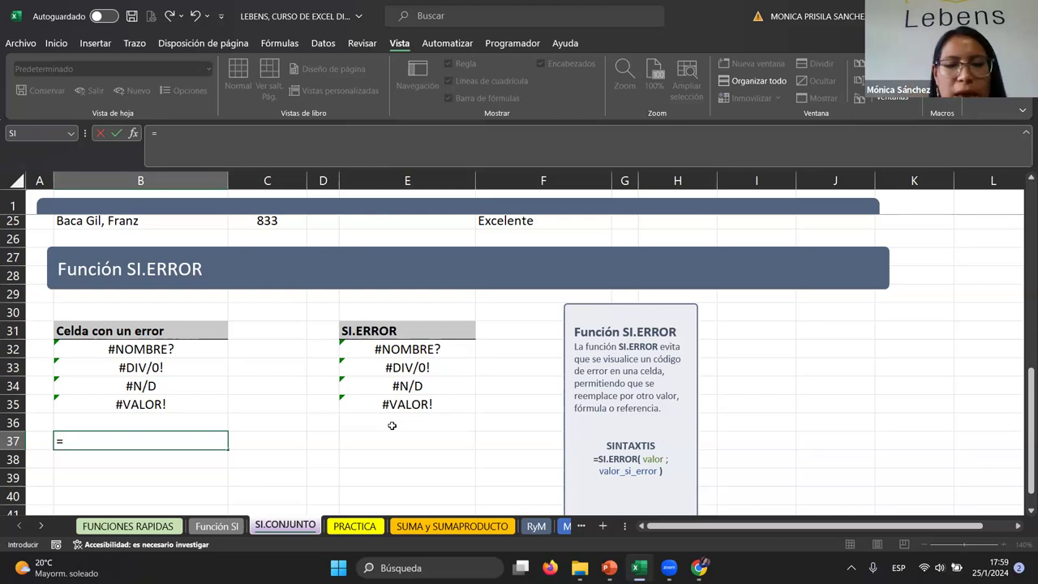
pyautogui.press('BackSpace')
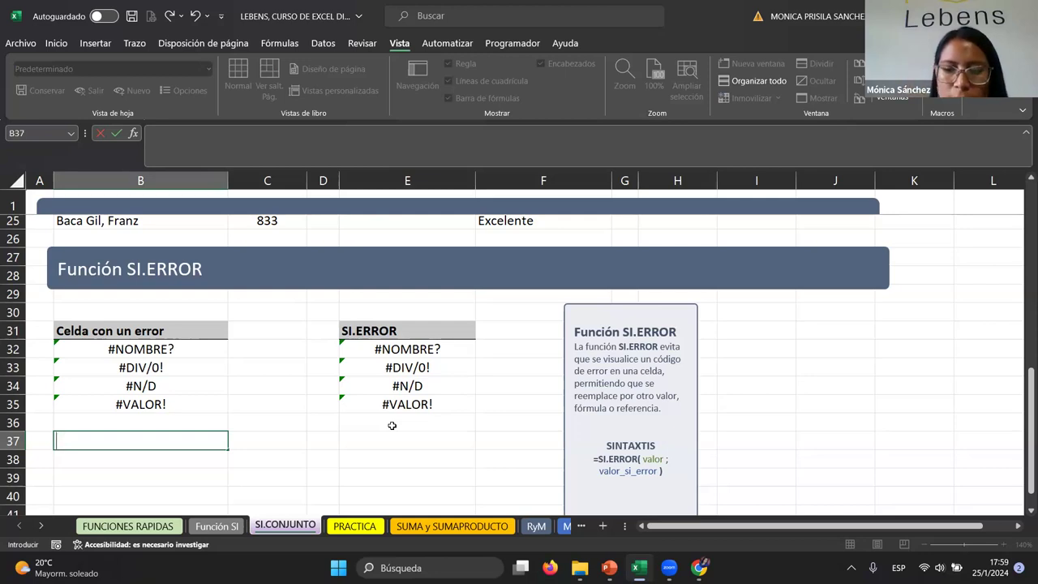
# Step: Move to E32 and begin a new formula there with '='
pyautogui.press('Right')
pyautogui.press('Up')
pyautogui.press('Up')
pyautogui.press('Up')
pyautogui.press('Up')
pyautogui.press('Up')
pyautogui.press('Right')
pyautogui.press('Right')
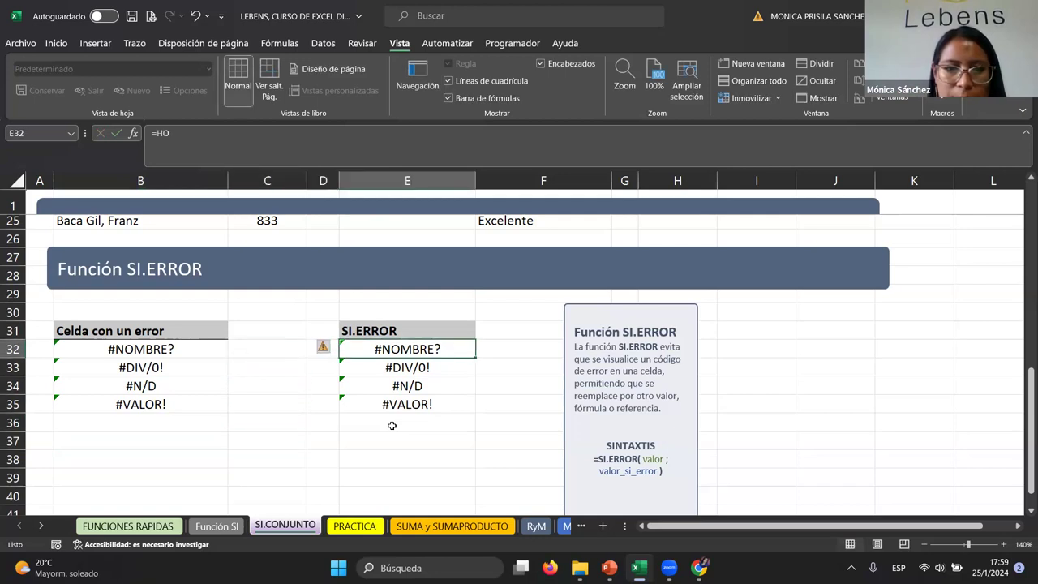
pyautogui.write('=')
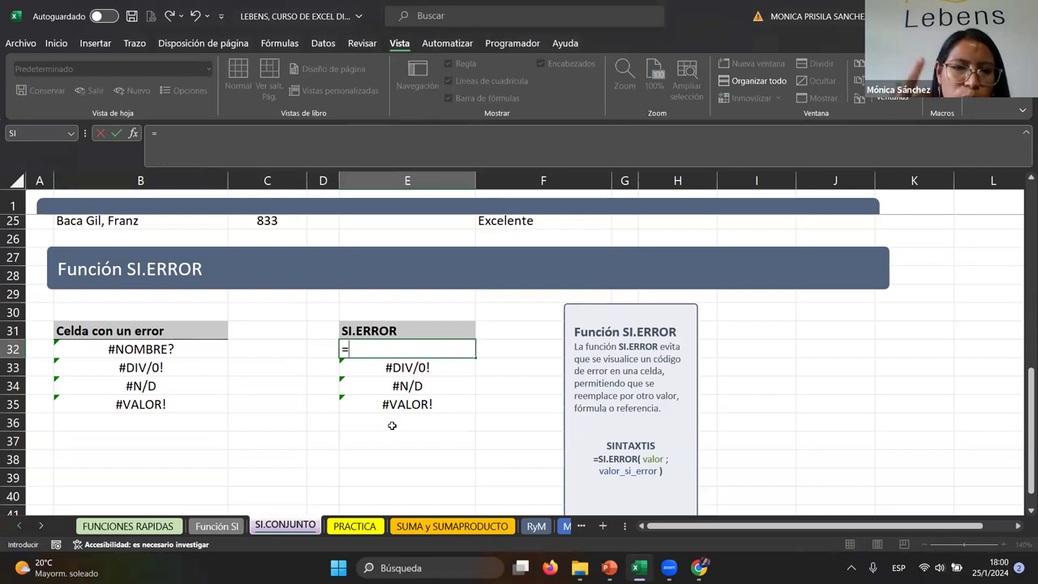
pyautogui.write('s')
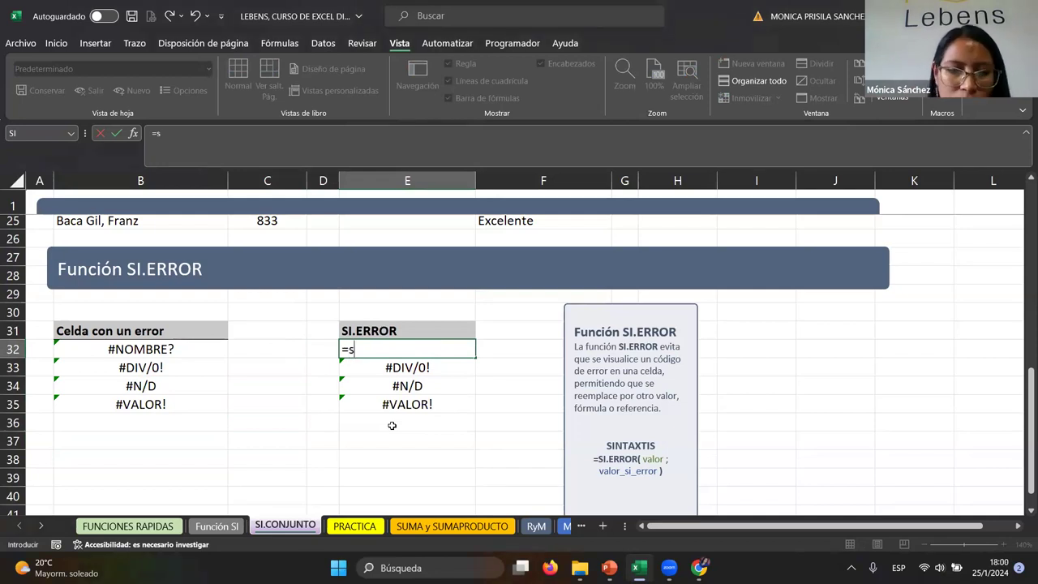
pyautogui.write('i.')
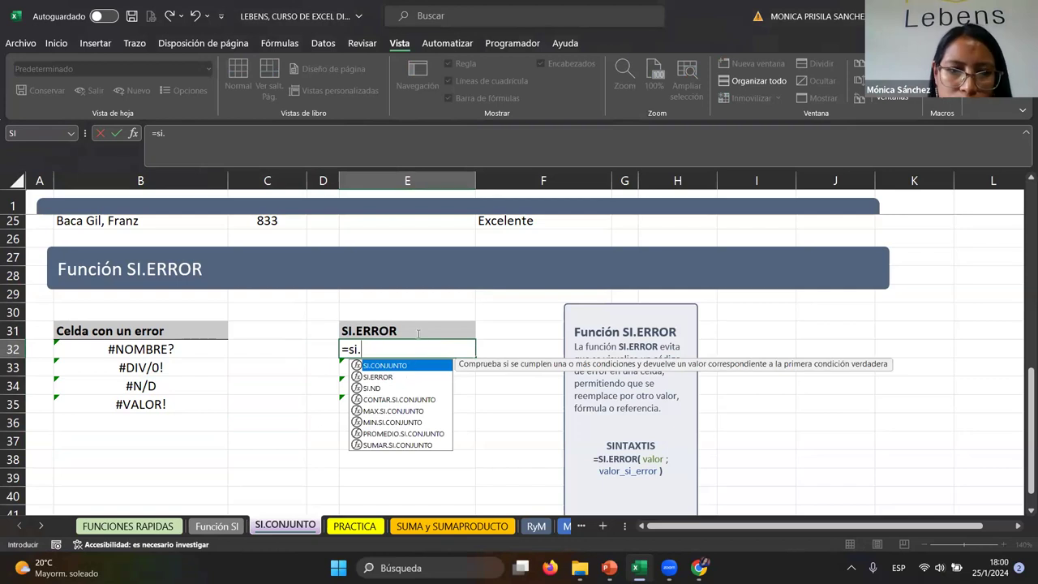
pyautogui.doubleClick(382, 375)
pyautogui.click(156, 350)
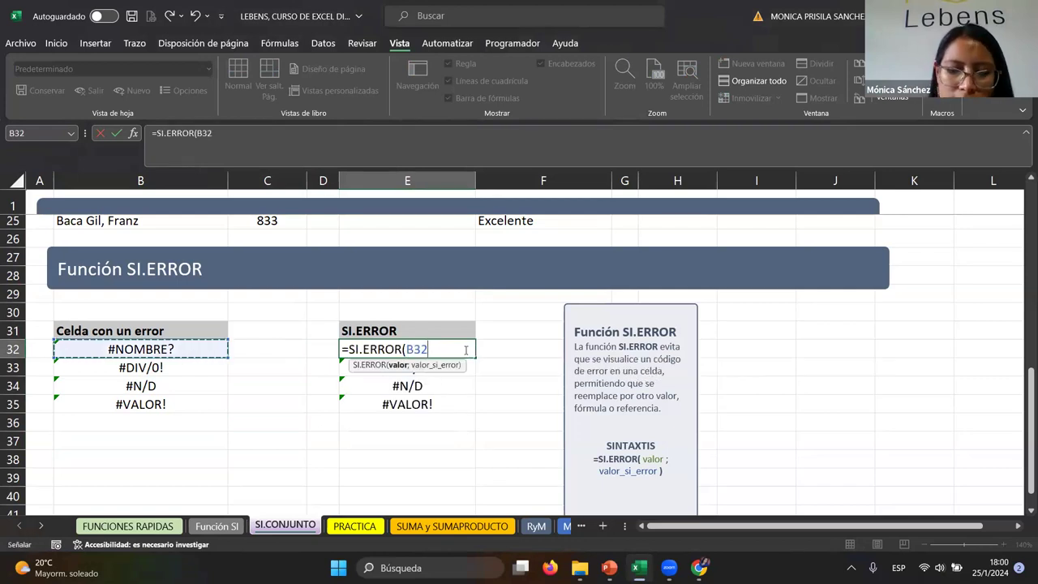
pyautogui.write(';')
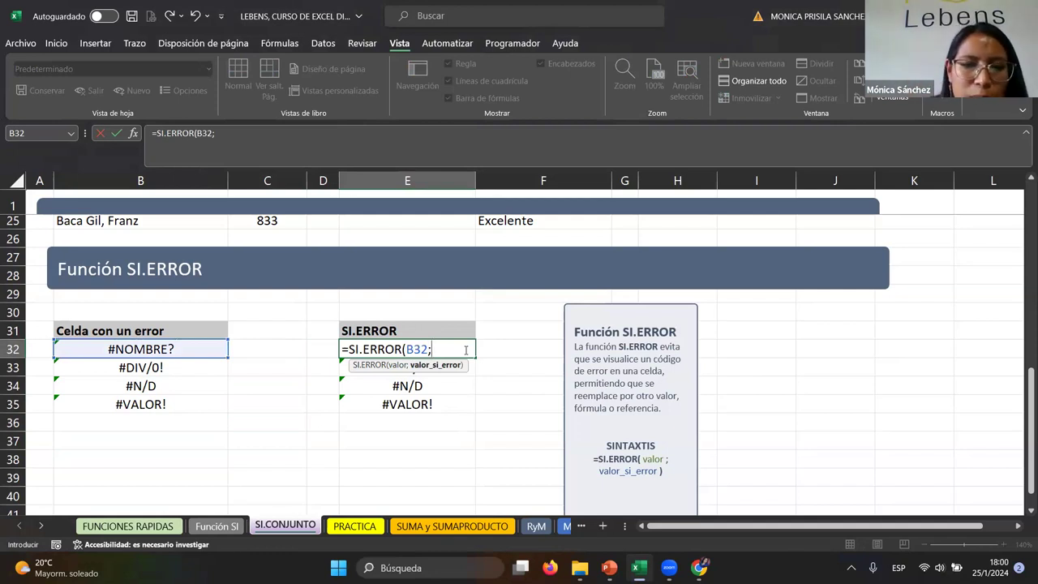
pyautogui.write('"')
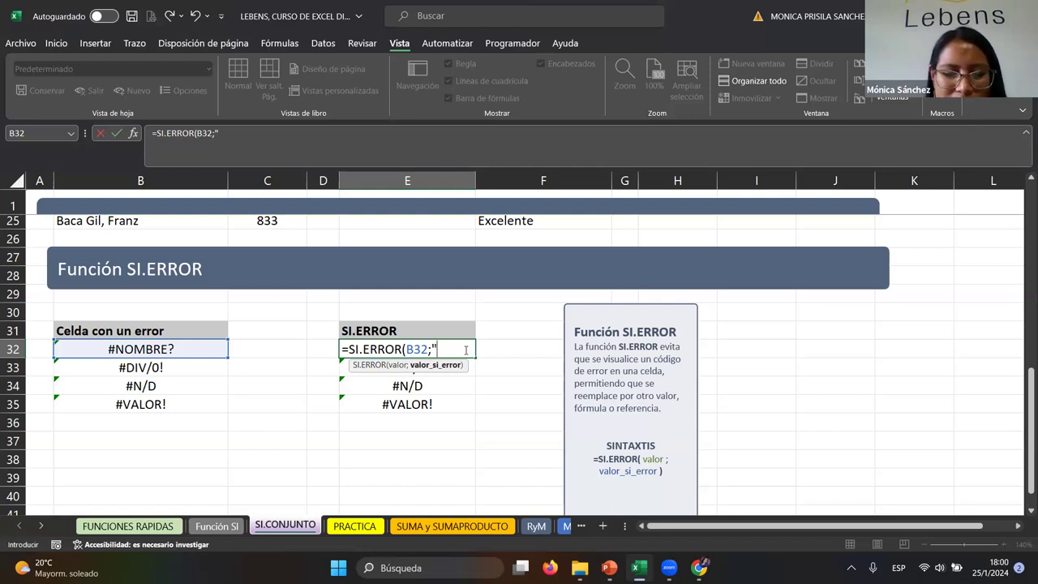
pyautogui.write('si hay error)')
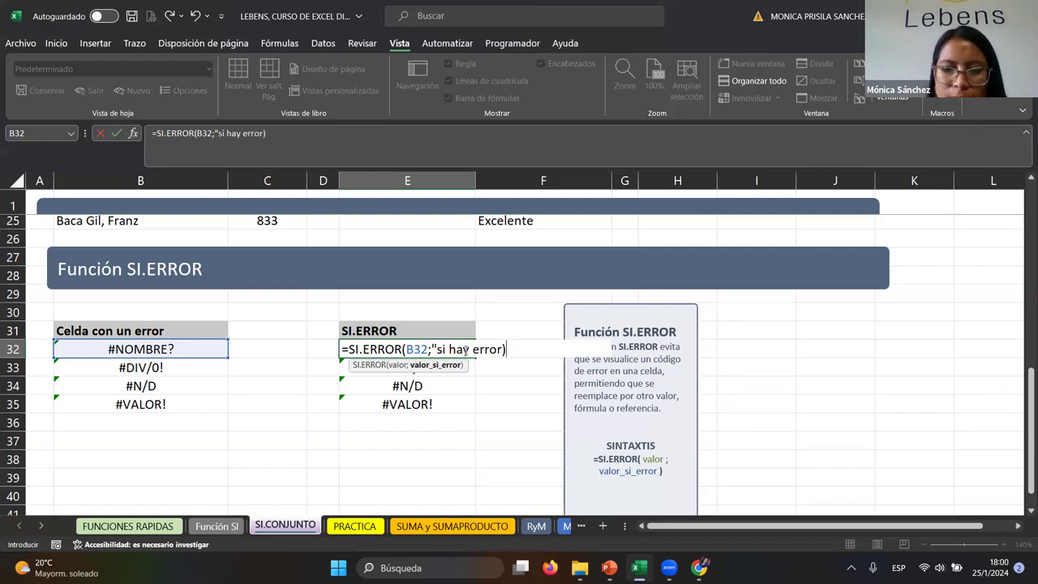
pyautogui.write('")')
pyautogui.press('Return')
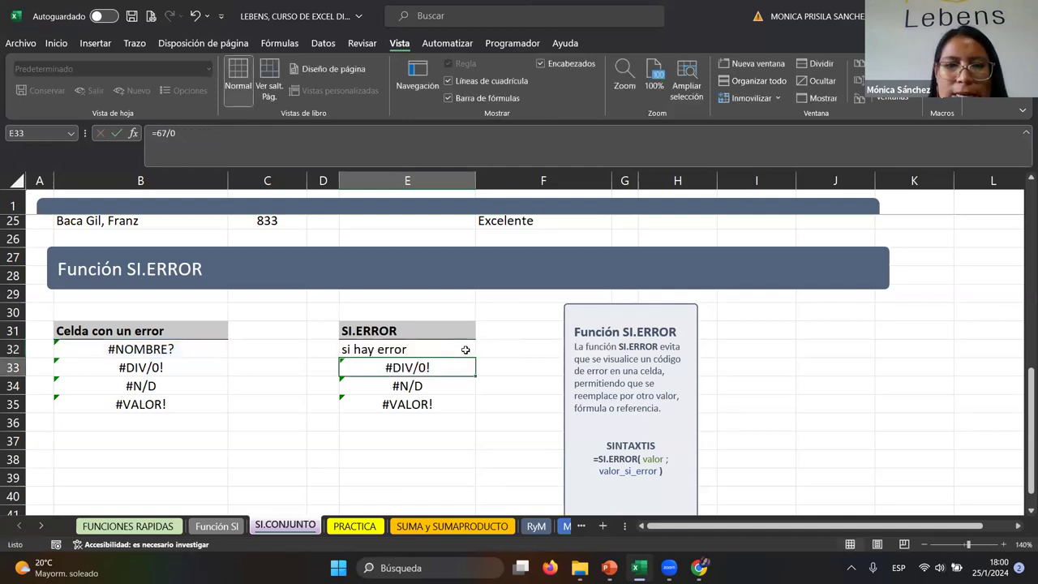
pyautogui.click(464, 351)
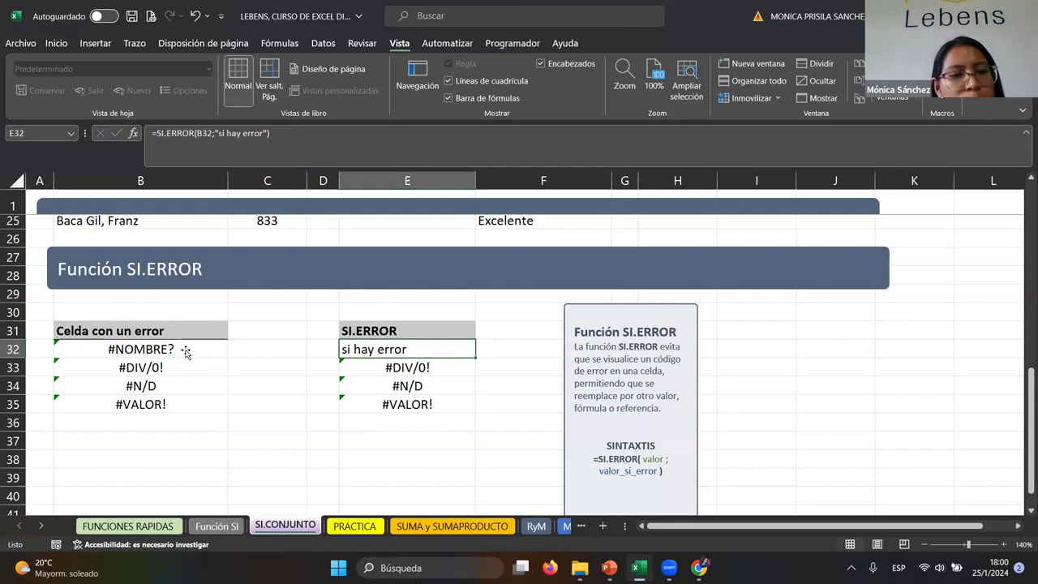
pyautogui.click(405, 366)
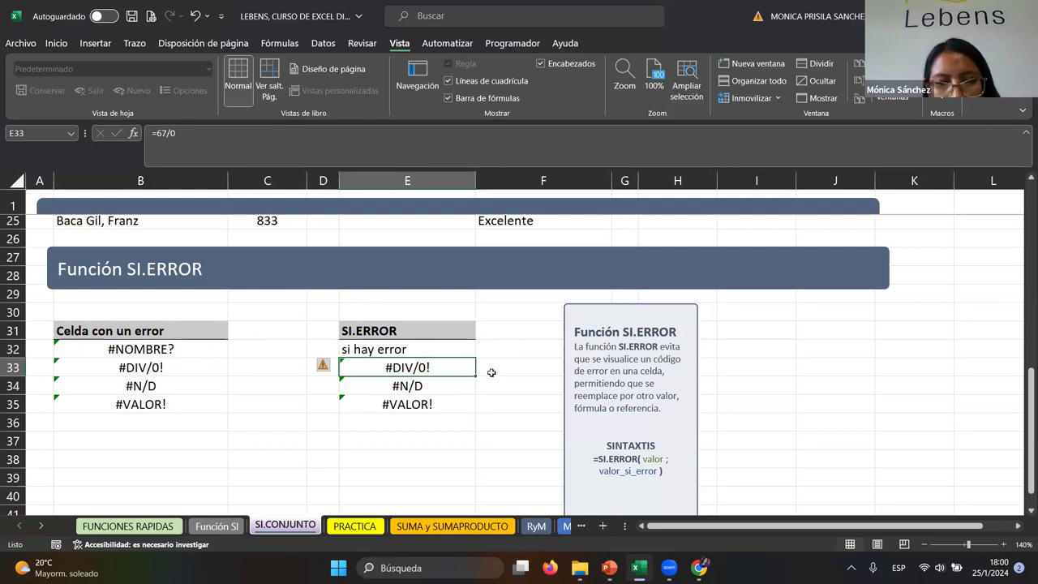
pyautogui.click(463, 383)
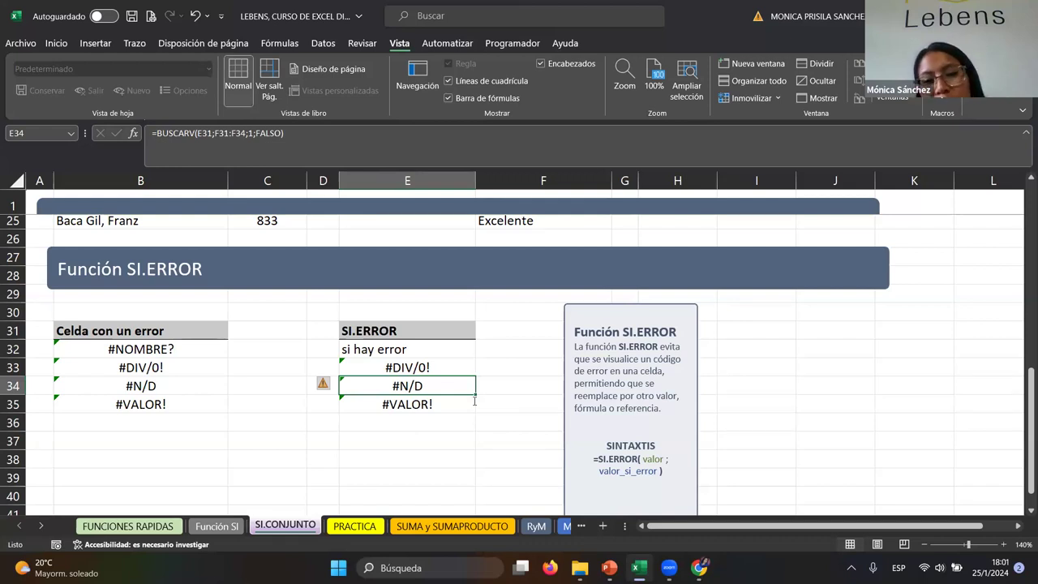
# Step: Select E35 and start a fresh formula in it
pyautogui.click(456, 403)
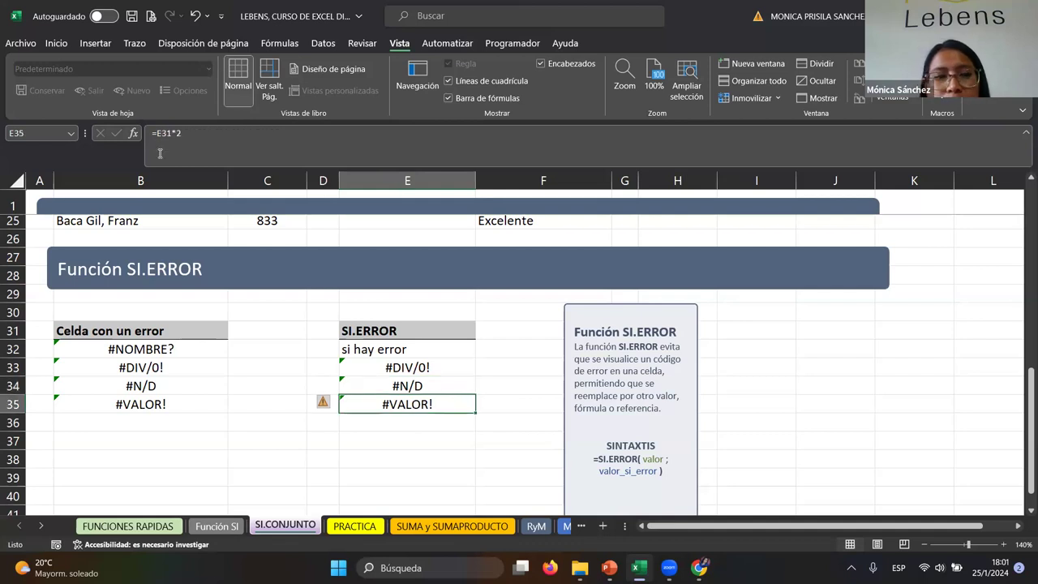
pyautogui.click(382, 345)
pyautogui.click(408, 404)
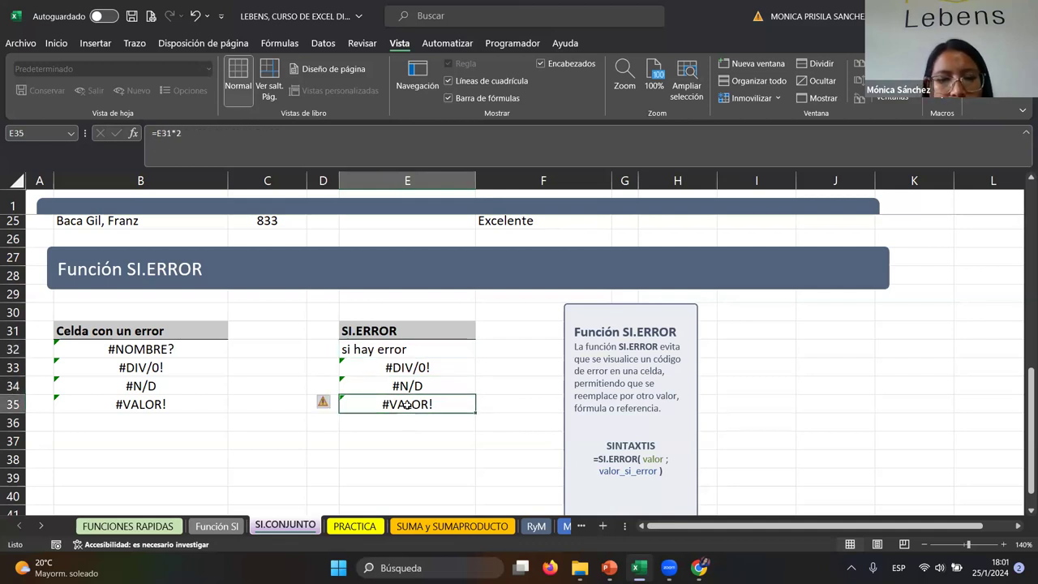
pyautogui.write('=')
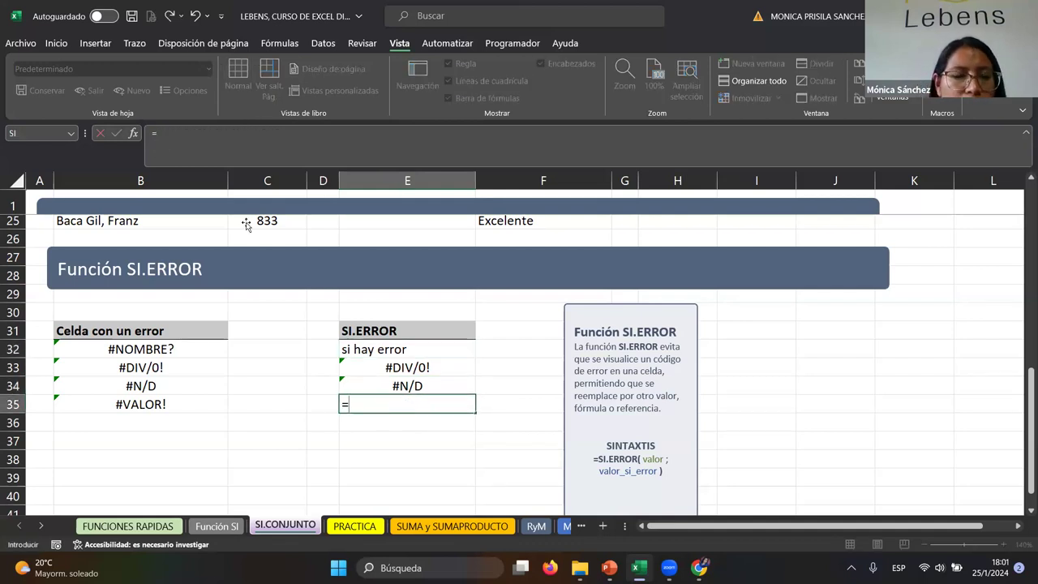
pyautogui.click(202, 127)
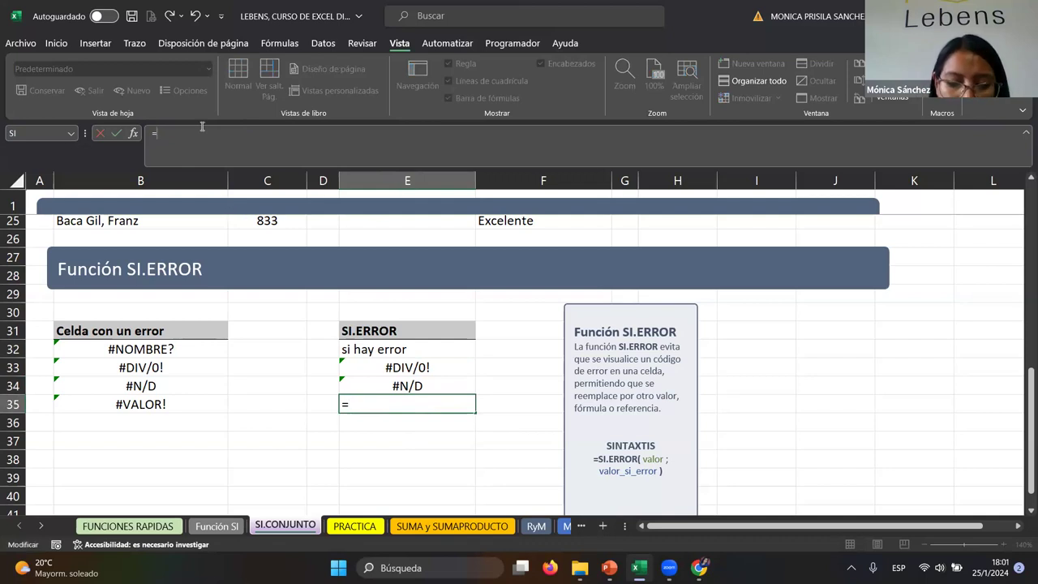
pyautogui.write(')')
pyautogui.press('BackSpace')
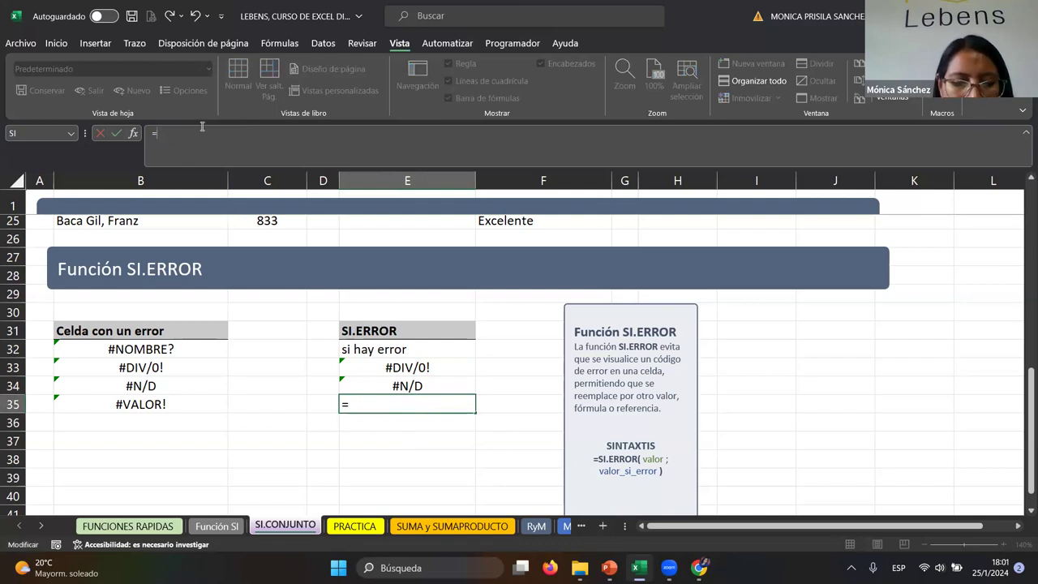
# Step: Enter =SI.ERROR(B35;" ") in E35 so #VALOR! displays as a blank
pyautogui.write('si')
pyautogui.write('p')
pyautogui.press('BackSpace')
pyautogui.write('ero')
pyautogui.press('BackSpace')
pyautogui.press('BackSpace')
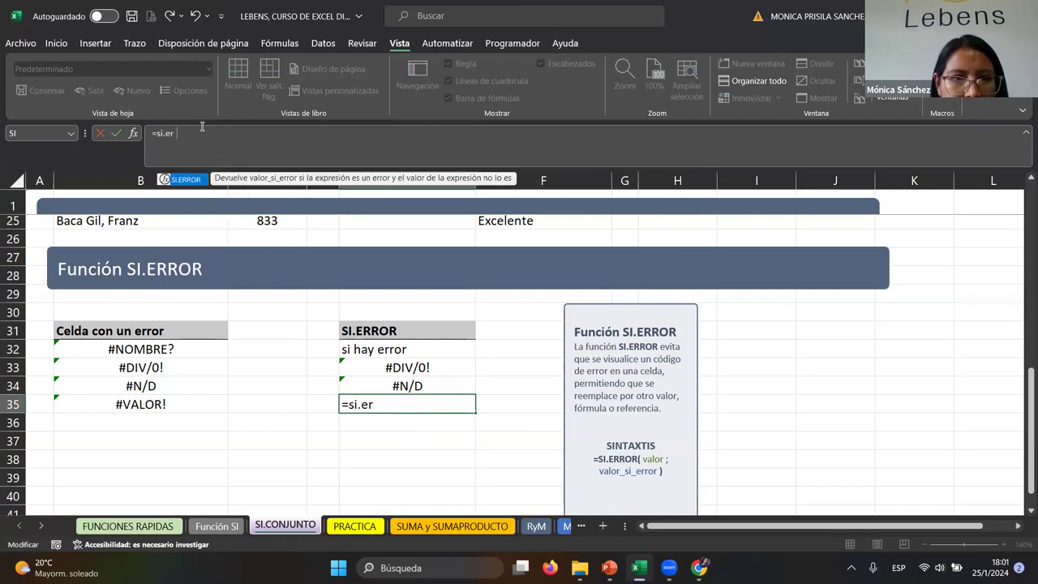
pyautogui.write('(')
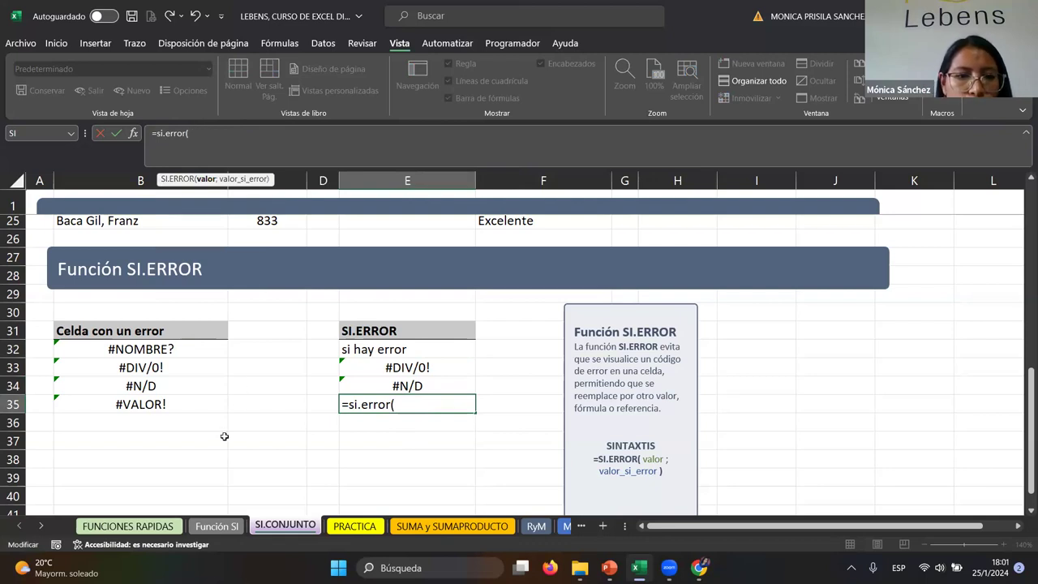
pyautogui.click(172, 404)
pyautogui.write(';')
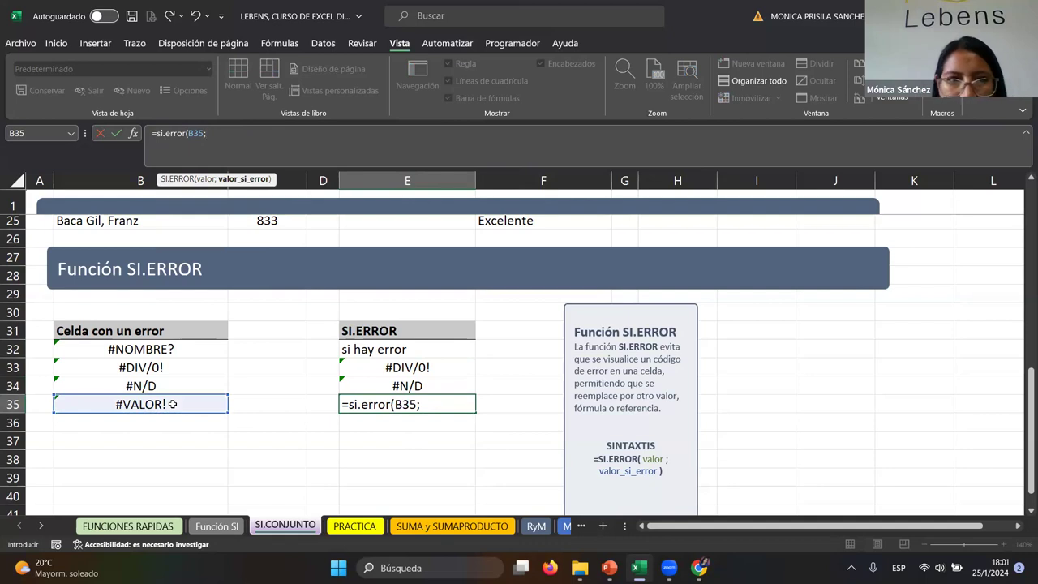
pyautogui.write('" "')
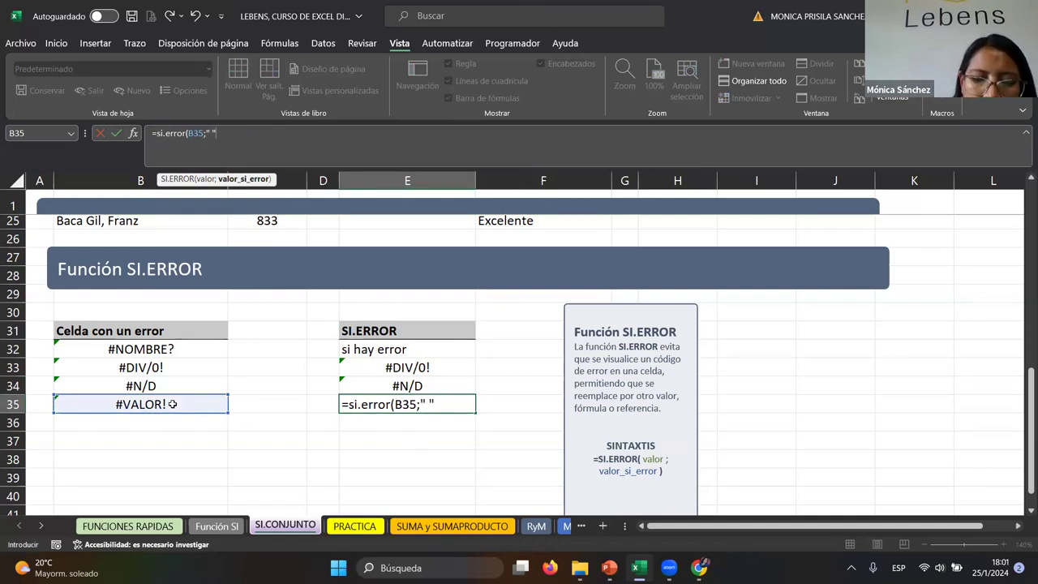
pyautogui.write(')')
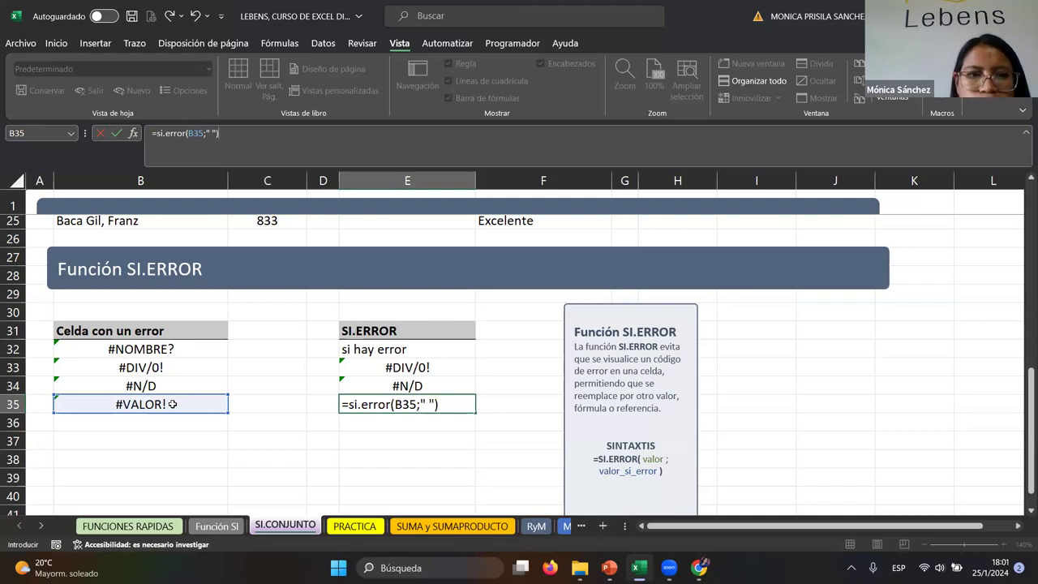
pyautogui.press('Return')
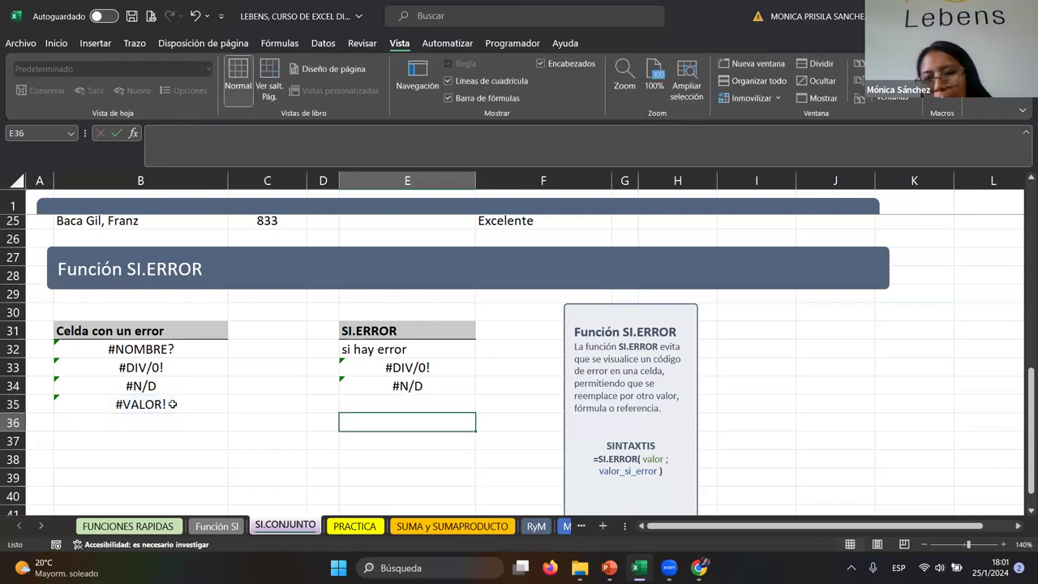
# Step: Reselect E35 to review its new formula, then select E34
pyautogui.press('Up')
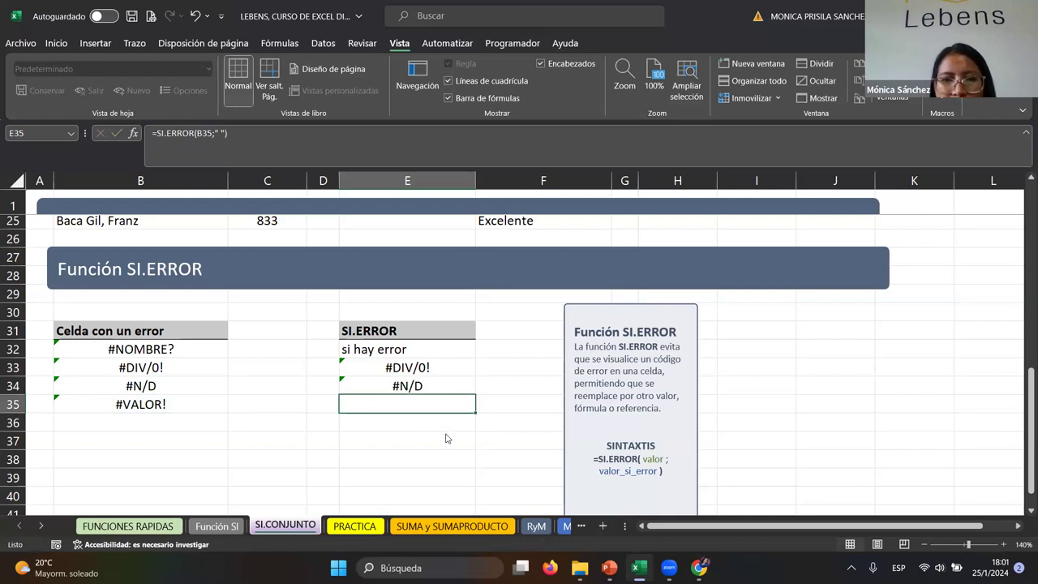
pyautogui.scroll(-4, 457, 413)
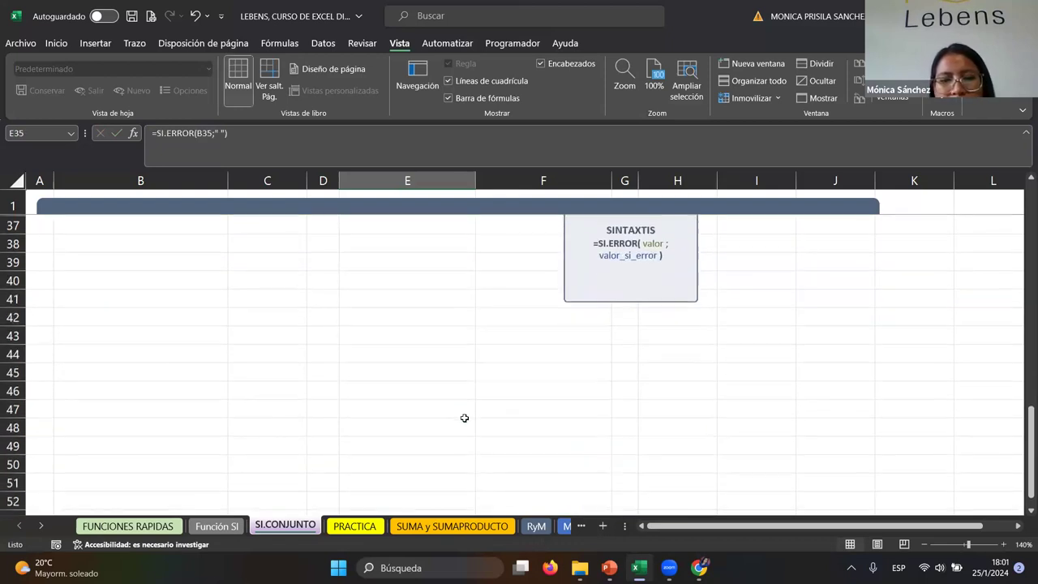
pyautogui.scroll(5, 465, 418)
pyautogui.scroll(-1, 465, 427)
pyautogui.click(452, 436)
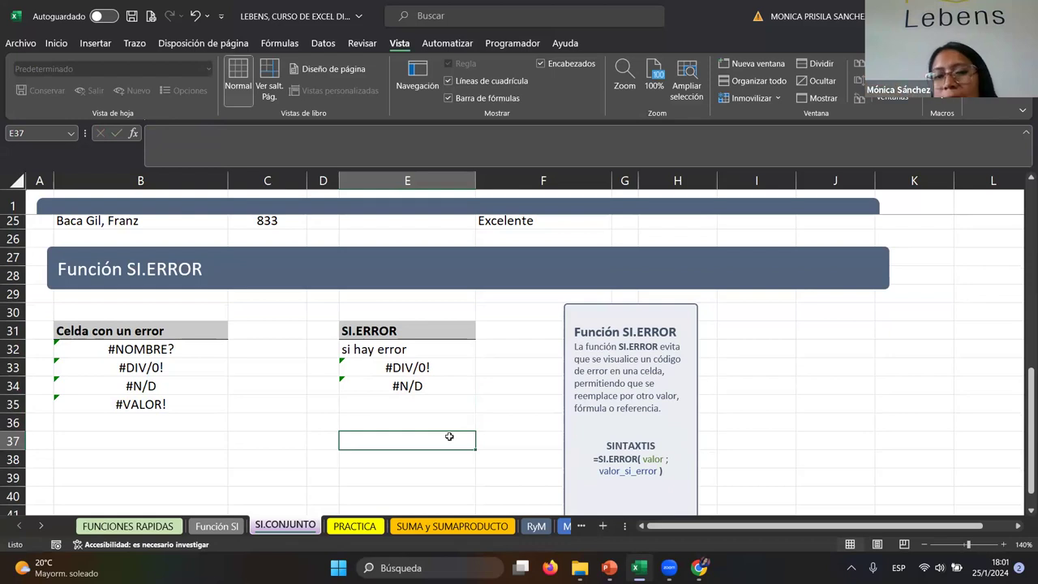
pyautogui.click(409, 388)
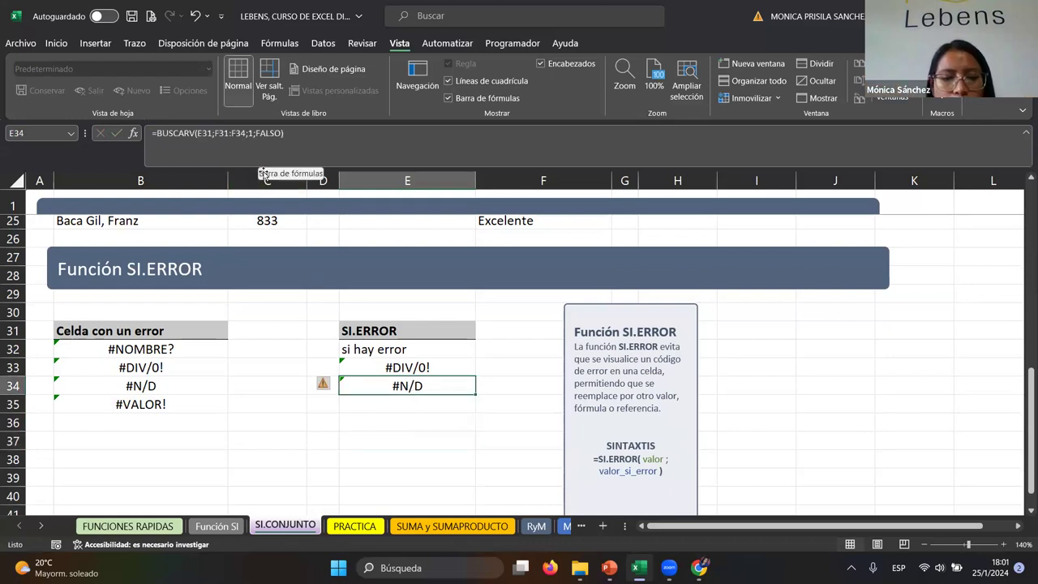
# Step: Enter =SI.ERROR(B34;"-") in E34
pyautogui.write('=si.error')
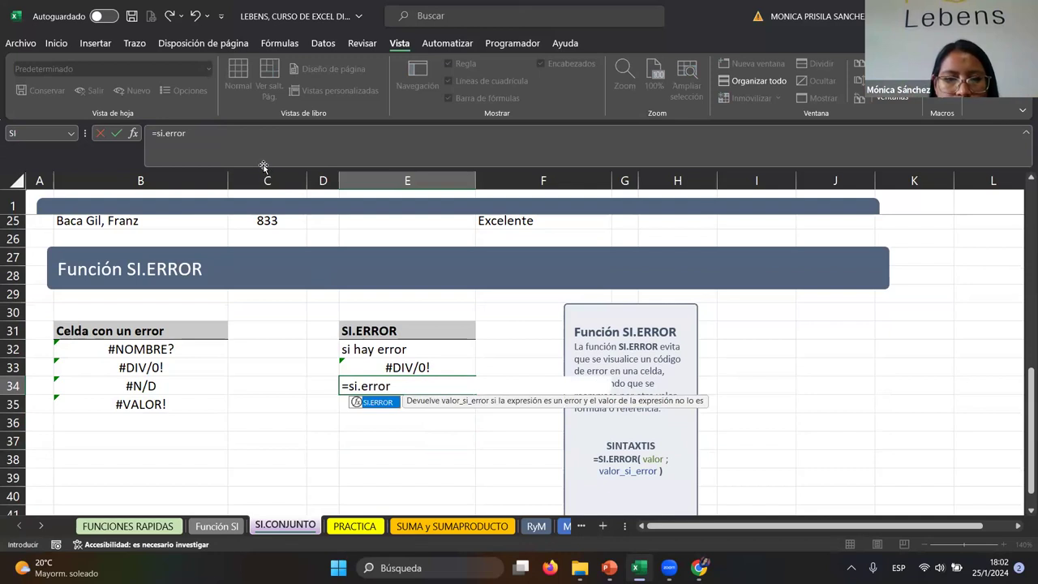
pyautogui.write(';')
pyautogui.press('BackSpace')
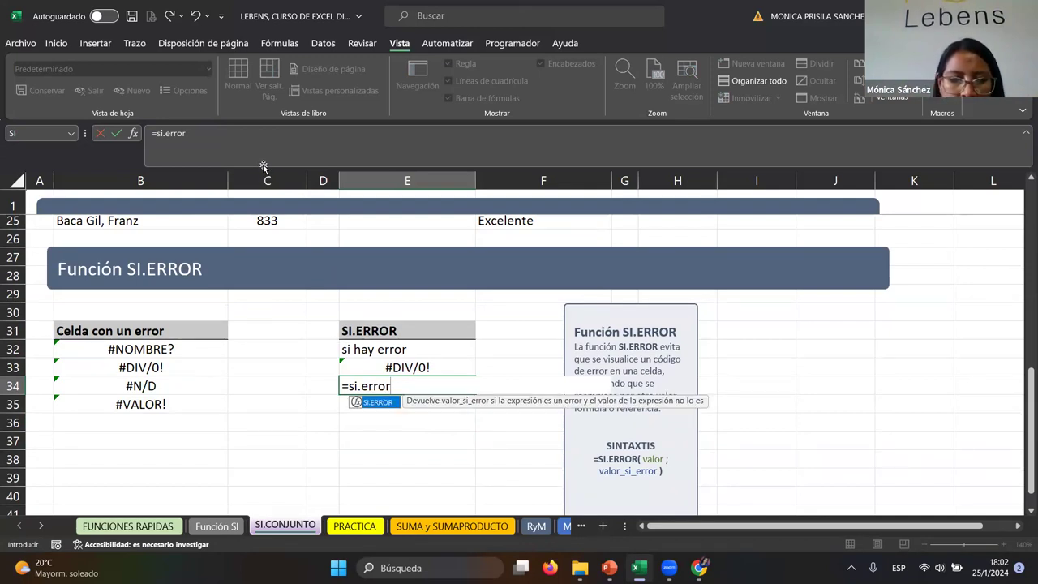
pyautogui.write('(')
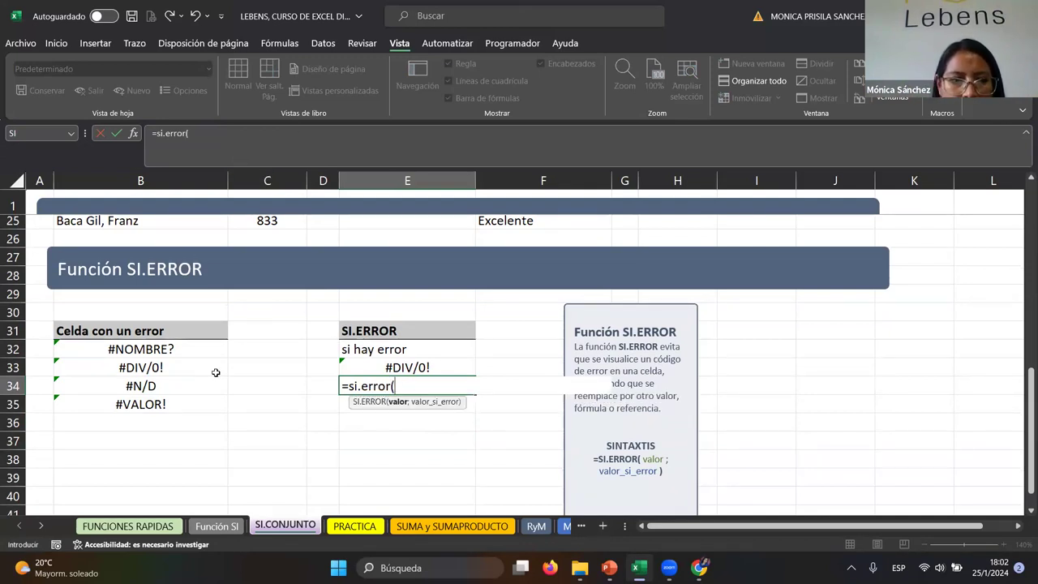
pyautogui.click(216, 378)
pyautogui.write(';')
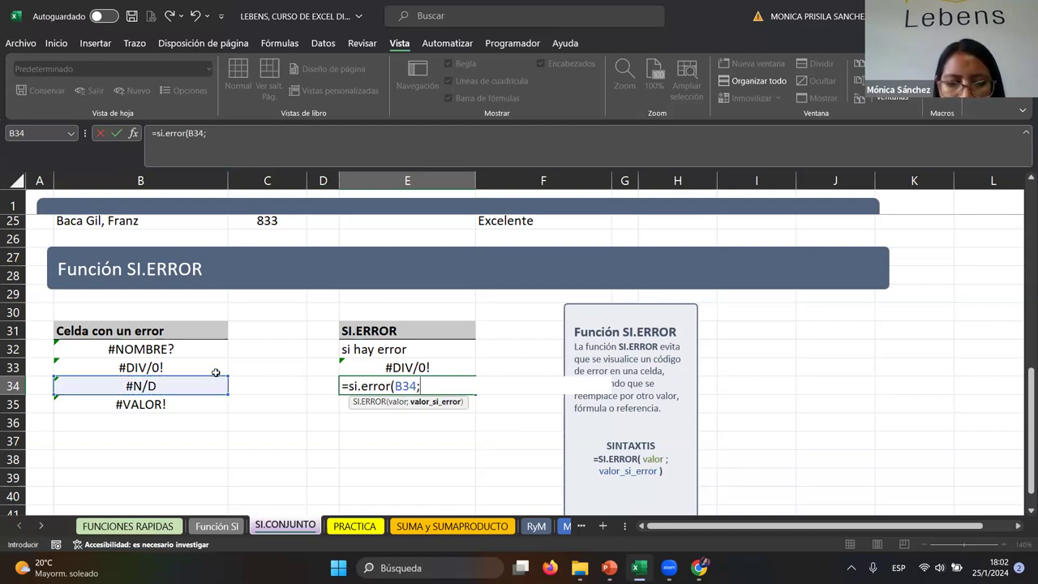
pyautogui.write('"-"')
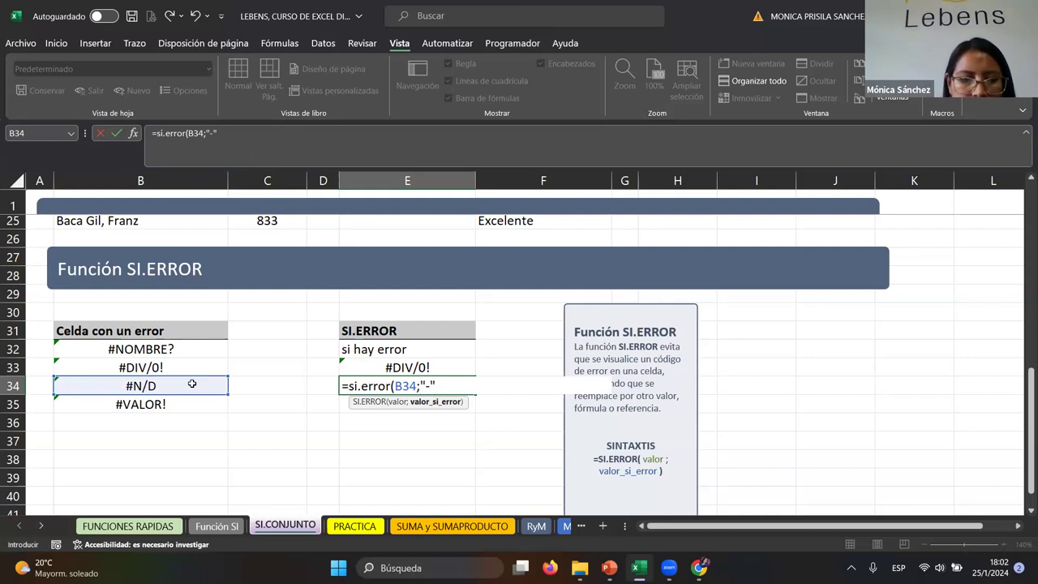
pyautogui.write(')')
pyautogui.press('Return')
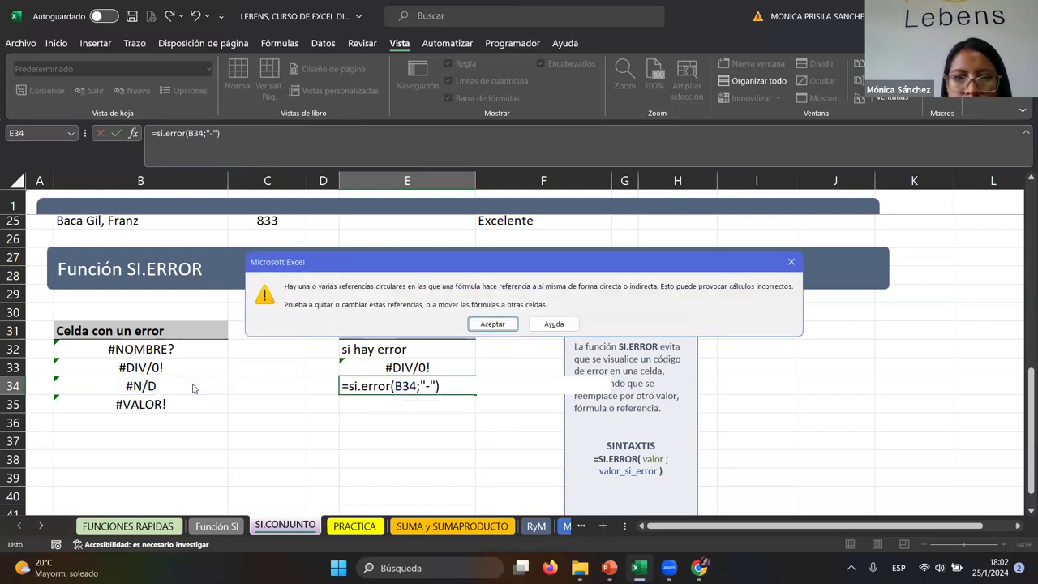
# Step: Dismiss the warnings and revise E34 to =SI.ERROR(B34;-F34), showing 0 instead of #N/D
pyautogui.click(492, 323)
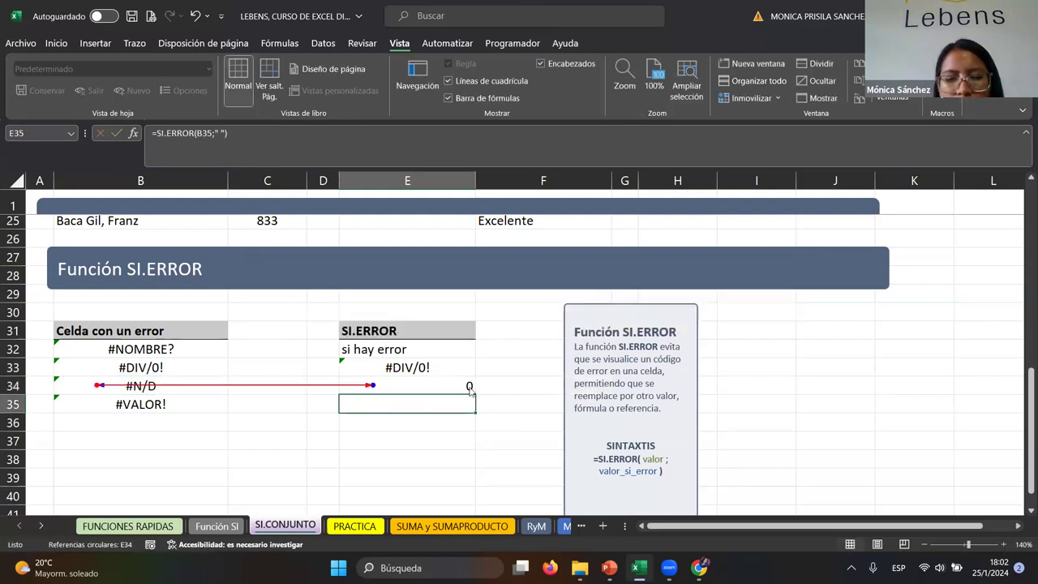
pyautogui.click(236, 134)
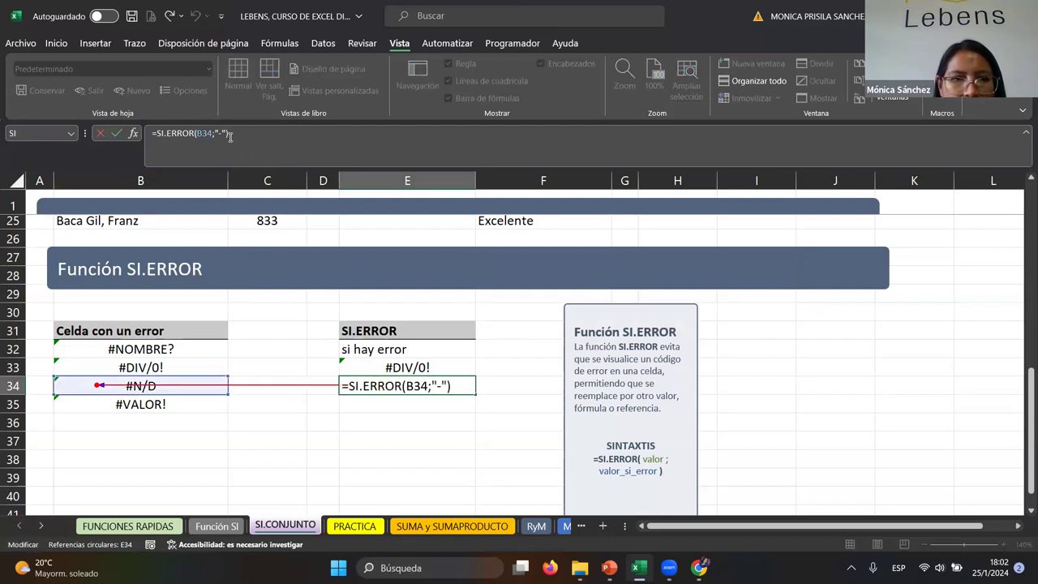
pyautogui.click(231, 136)
pyautogui.press('BackSpace')
pyautogui.press('BackSpace')
pyautogui.press('Return')
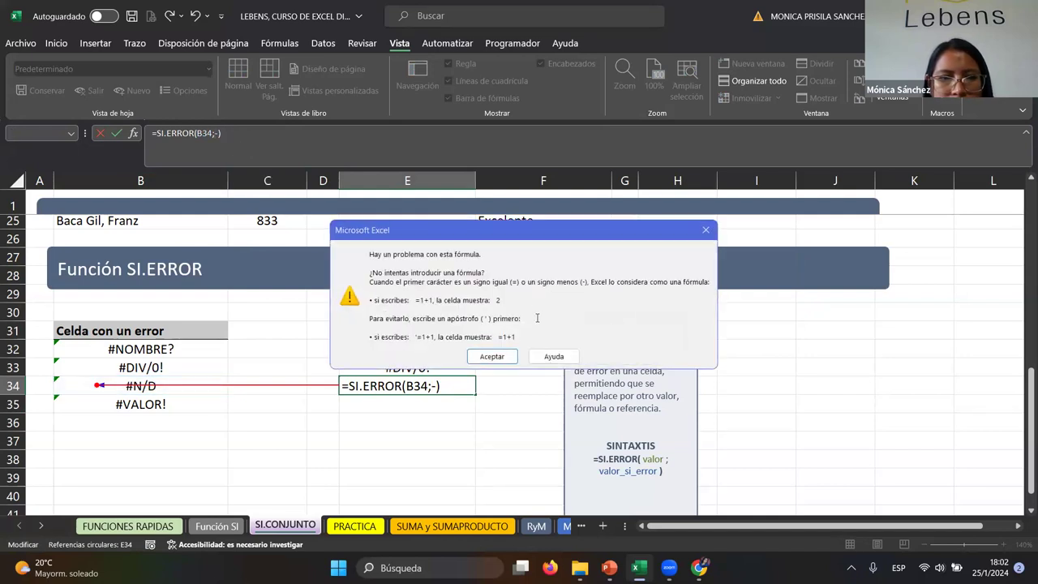
pyautogui.click(492, 356)
pyautogui.click(527, 388)
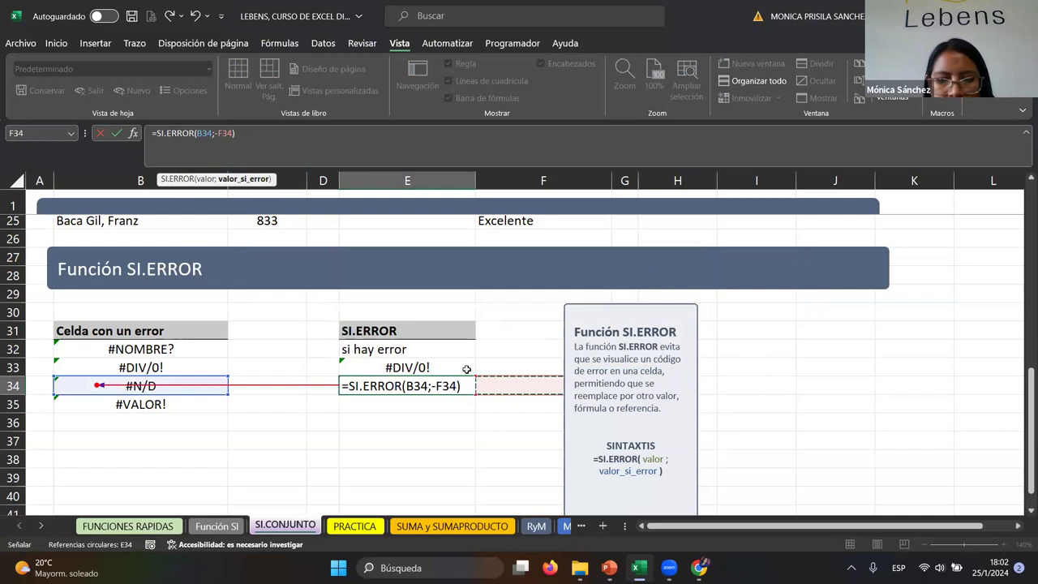
pyautogui.press('Return')
pyautogui.click(397, 391)
pyautogui.click(254, 390)
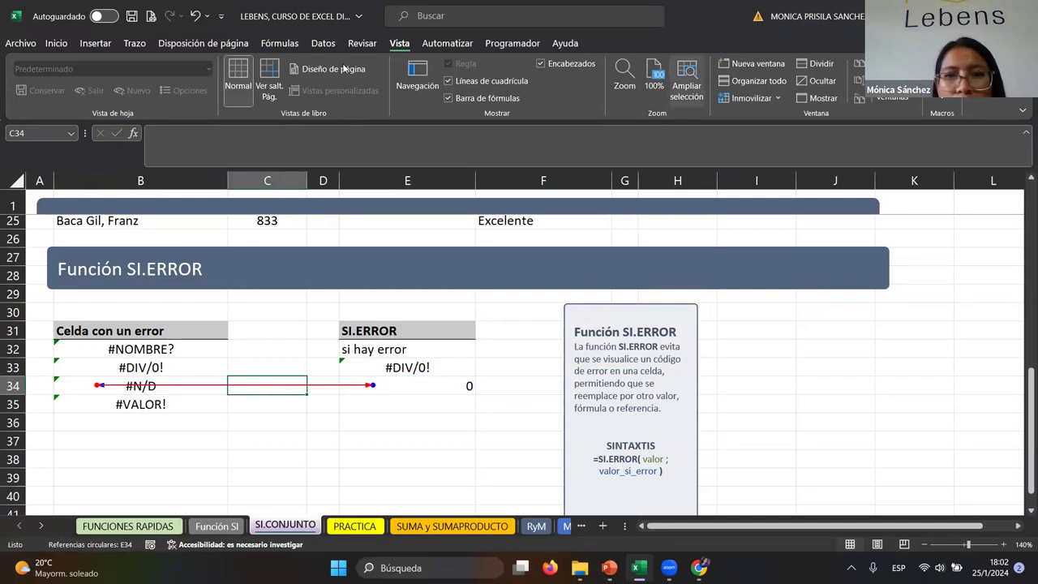
# Step: Undo the SI.ERROR wrapper in E34 so its BUSCARV formula shows #N/D again
pyautogui.click(280, 43)
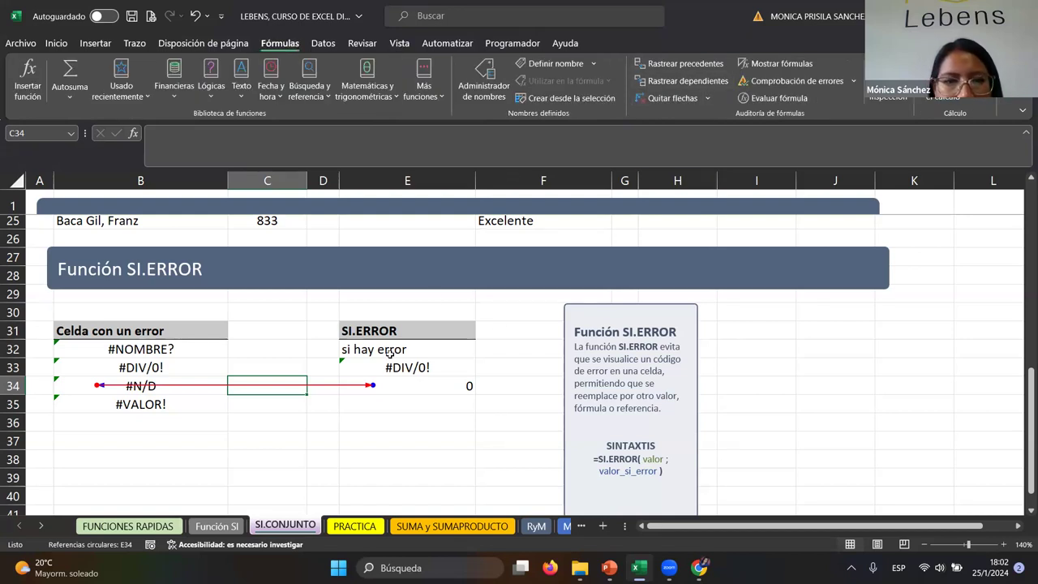
pyautogui.scroll(3, 406, 337)
pyautogui.scroll(1, 406, 337)
pyautogui.scroll(3, 452, 306)
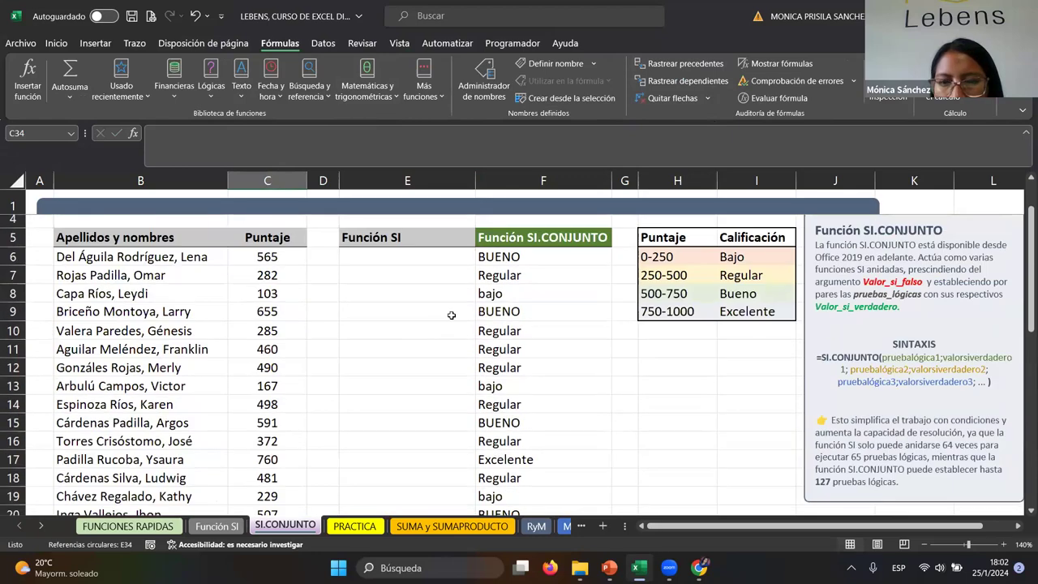
pyautogui.scroll(-1, 287, 270)
pyautogui.click(274, 277)
pyautogui.scroll(1, 401, 352)
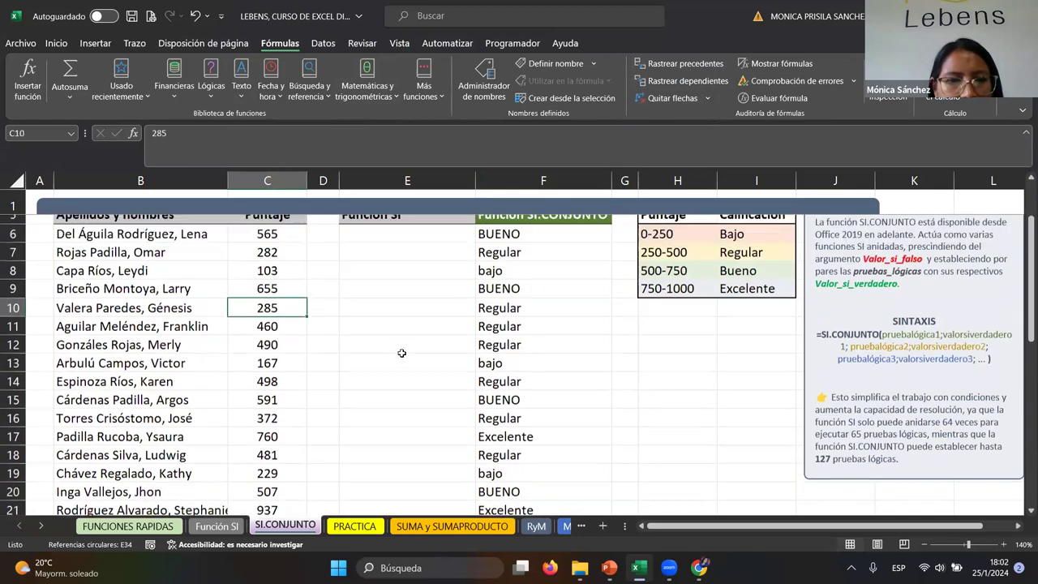
pyautogui.scroll(-6, 406, 354)
pyautogui.scroll(-4, 418, 358)
pyautogui.scroll(4, 417, 358)
pyautogui.click(385, 421)
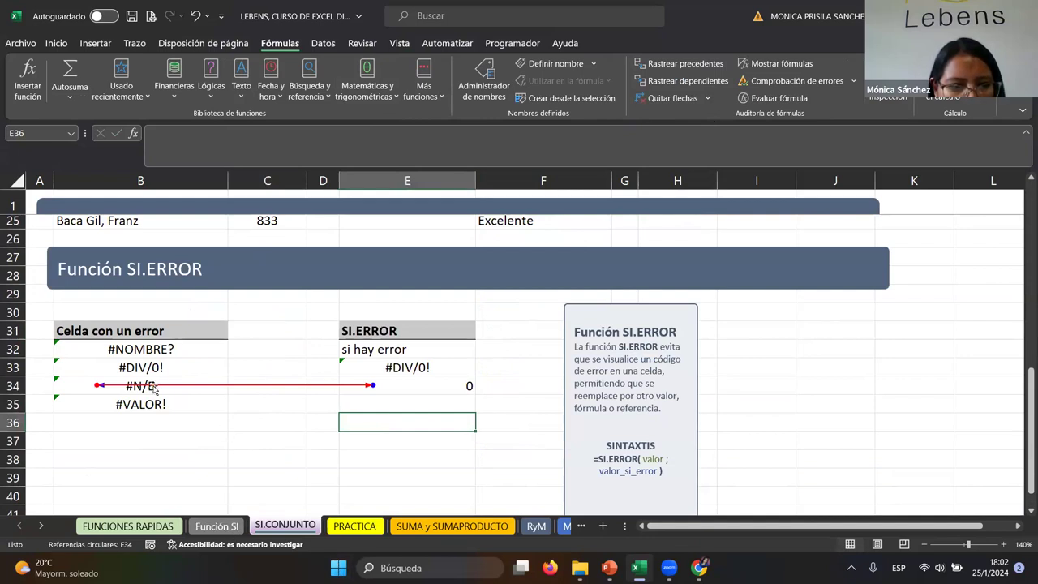
pyautogui.click(394, 381)
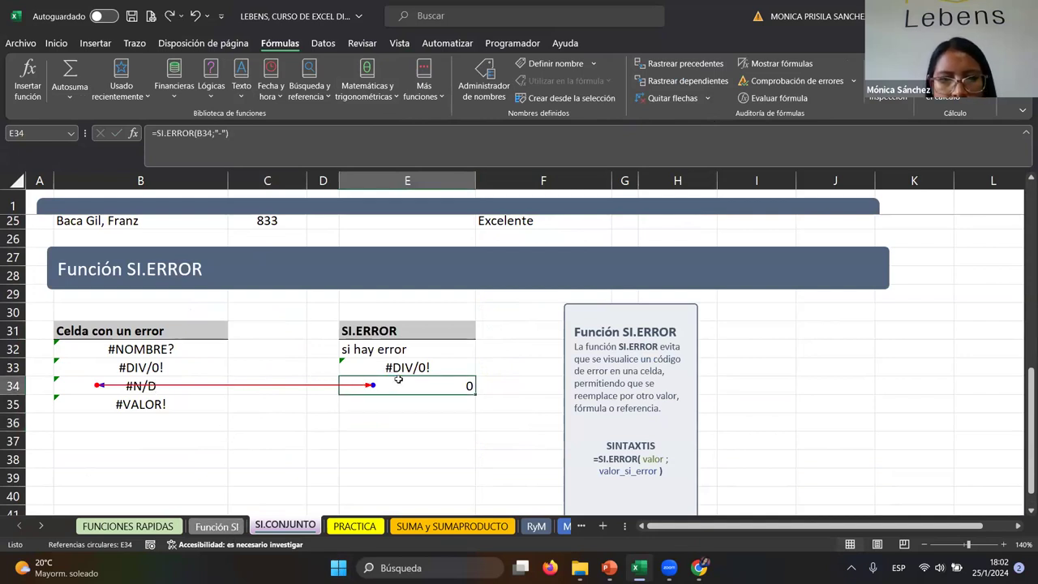
pyautogui.hotkey('ctrl', 'z')
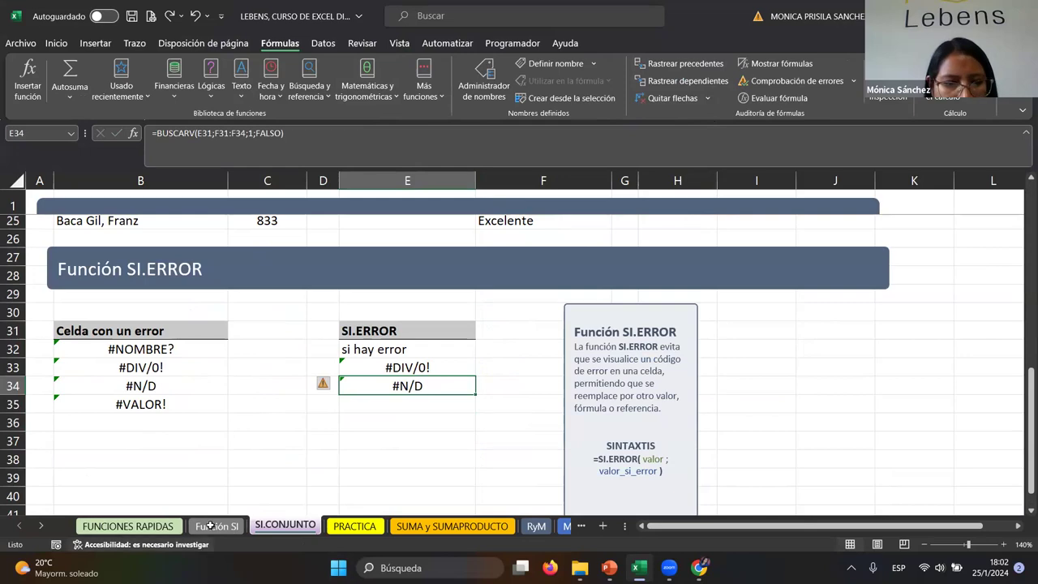
# Step: Browse the Función SI and FUNCIONES RAPIDAS sheets, then return to SI.CONJUNTO
pyautogui.click(217, 526)
pyautogui.scroll(3, 535, 443)
pyautogui.scroll(-2, 538, 434)
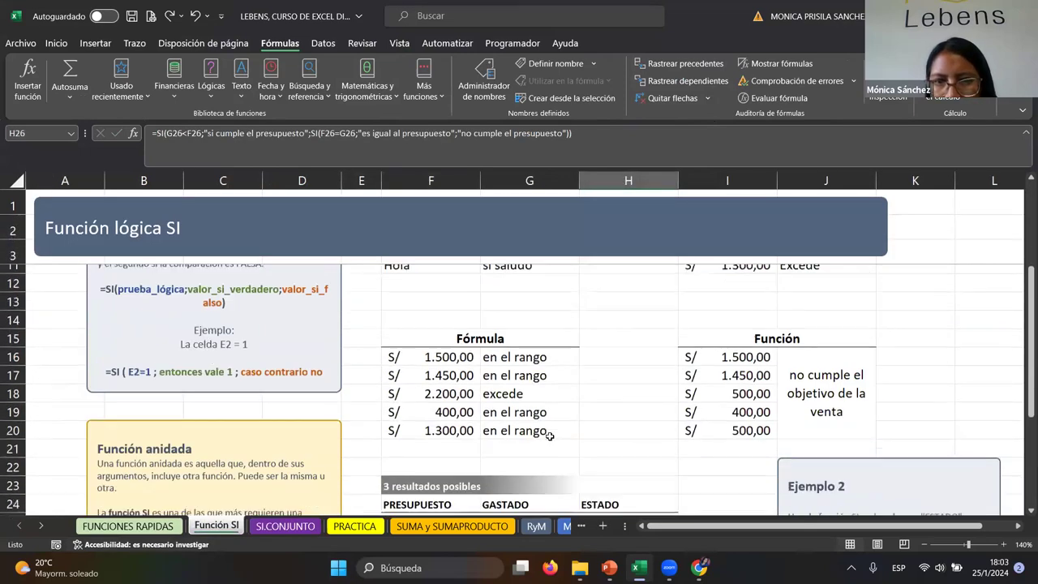
pyautogui.scroll(-2, 539, 421)
pyautogui.click(540, 365)
pyautogui.scroll(4, 550, 394)
pyautogui.scroll(-2, 551, 397)
pyautogui.scroll(2, 553, 404)
pyautogui.click(144, 525)
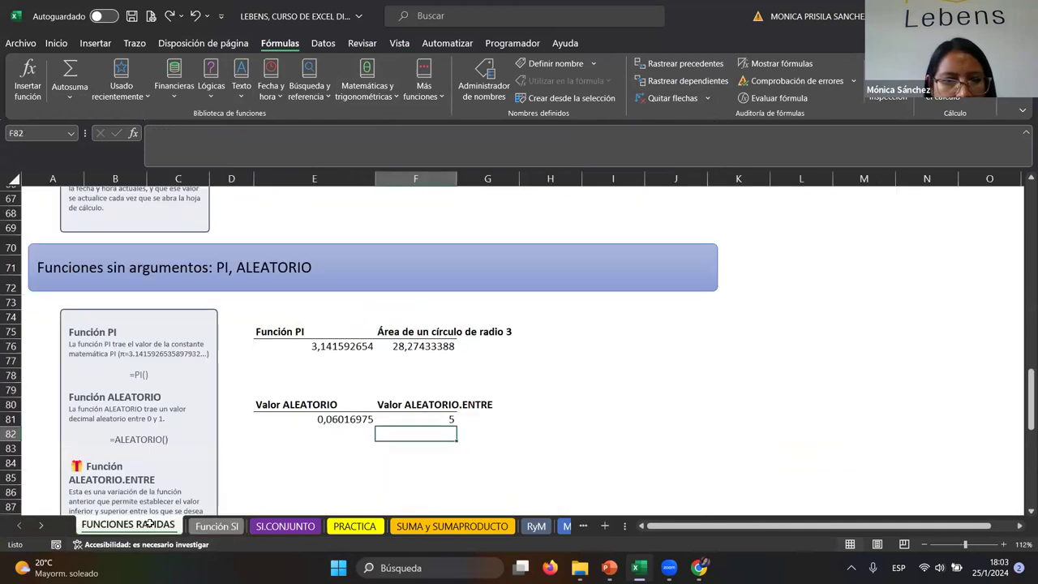
pyautogui.click(298, 523)
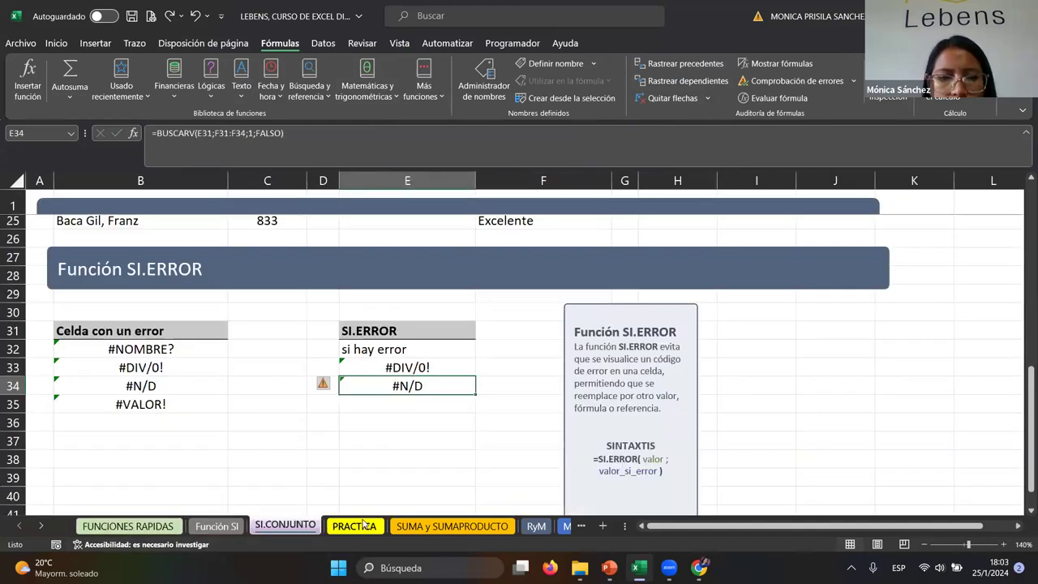
pyautogui.click(323, 438)
pyautogui.scroll(-2, 339, 427)
pyautogui.scroll(2, 381, 407)
pyautogui.scroll(3, 379, 414)
# Step: Scroll to the top of the SI.CONJUNTO sheet and open the Lógicas list on the Fórmulas tab
pyautogui.scroll(1, 379, 414)
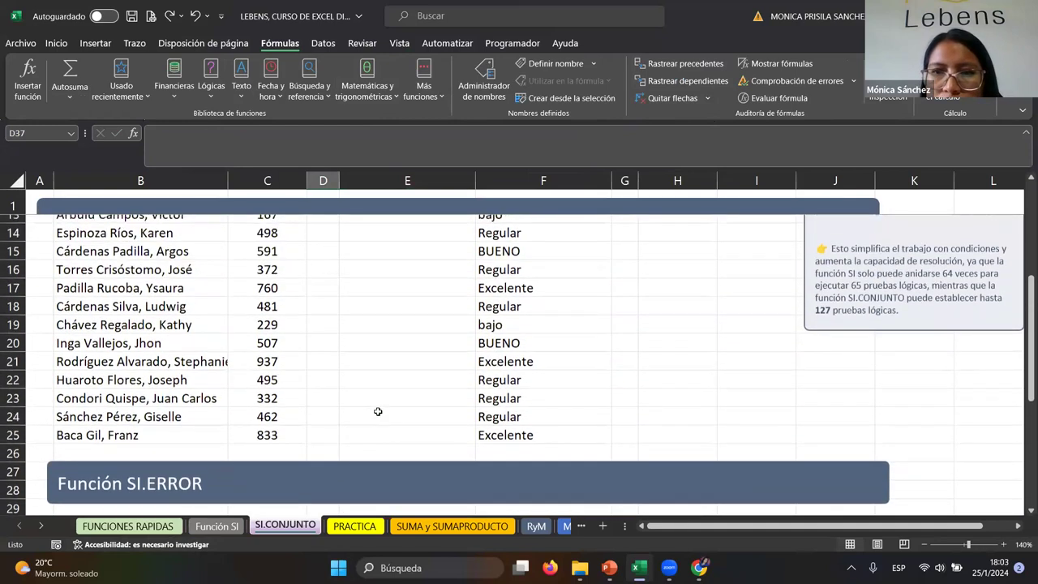
pyautogui.scroll(1, 377, 405)
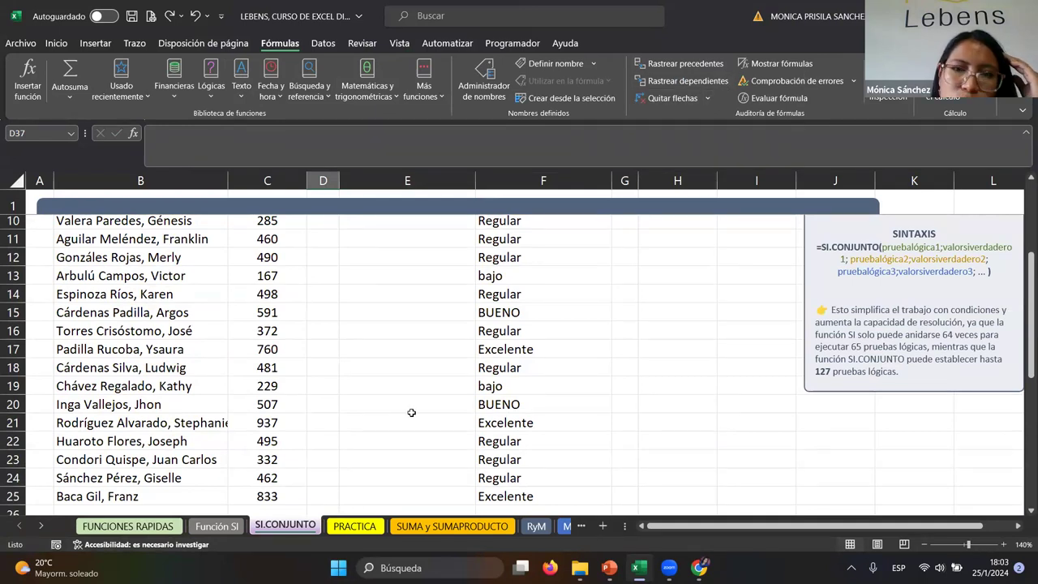
pyautogui.scroll(3, 411, 406)
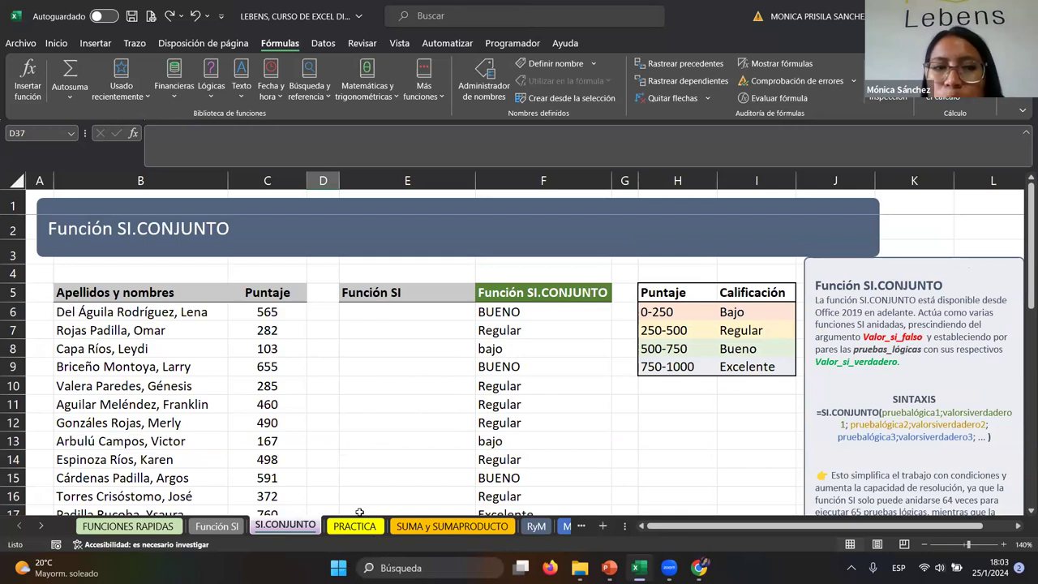
pyautogui.click(210, 85)
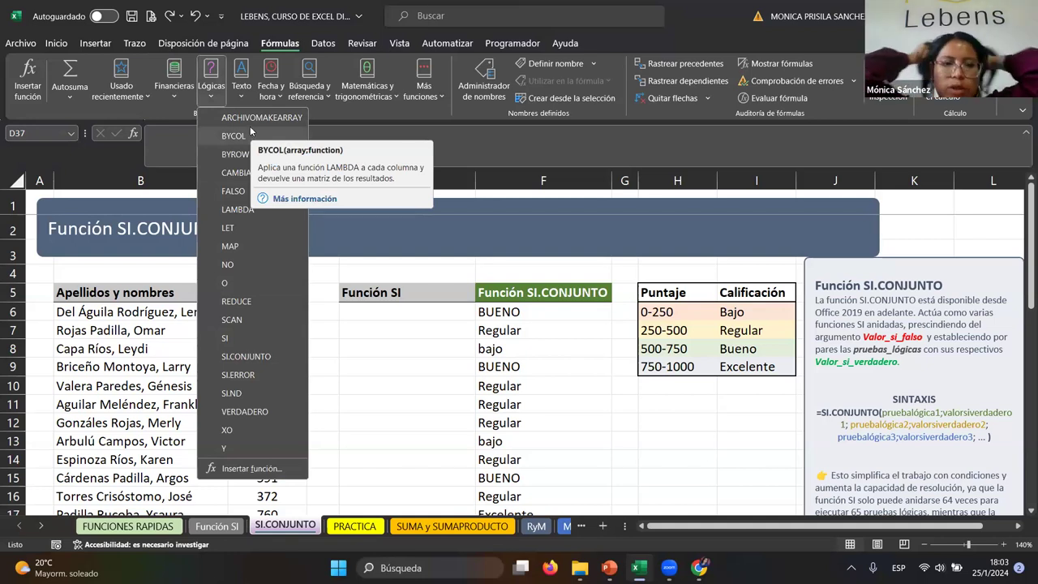
# Step: Browse the Lógica functions in Insertar función, then cancel without inserting any formula
pyautogui.click(252, 468)
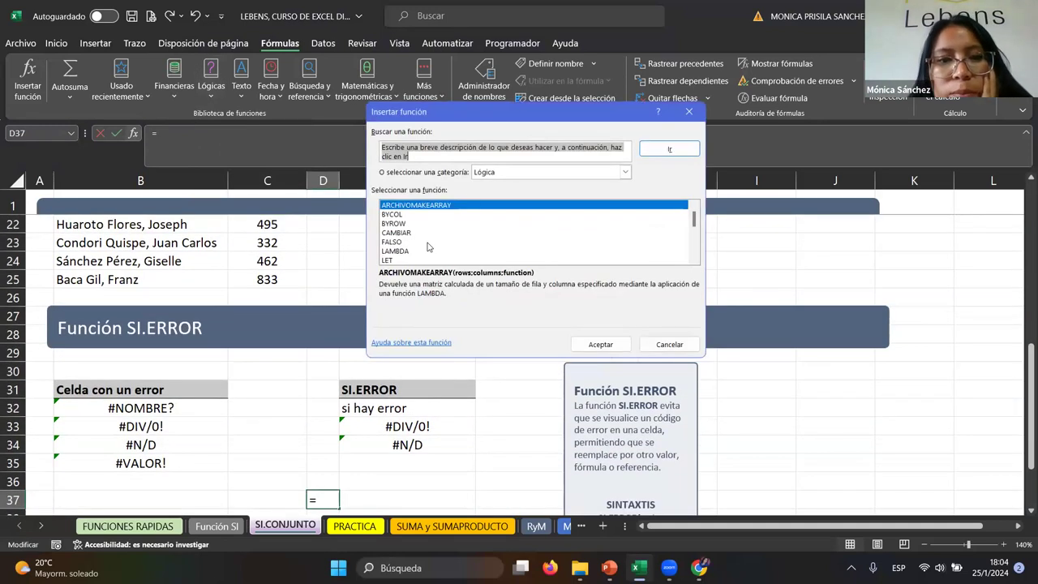
pyautogui.scroll(-1, 399, 247)
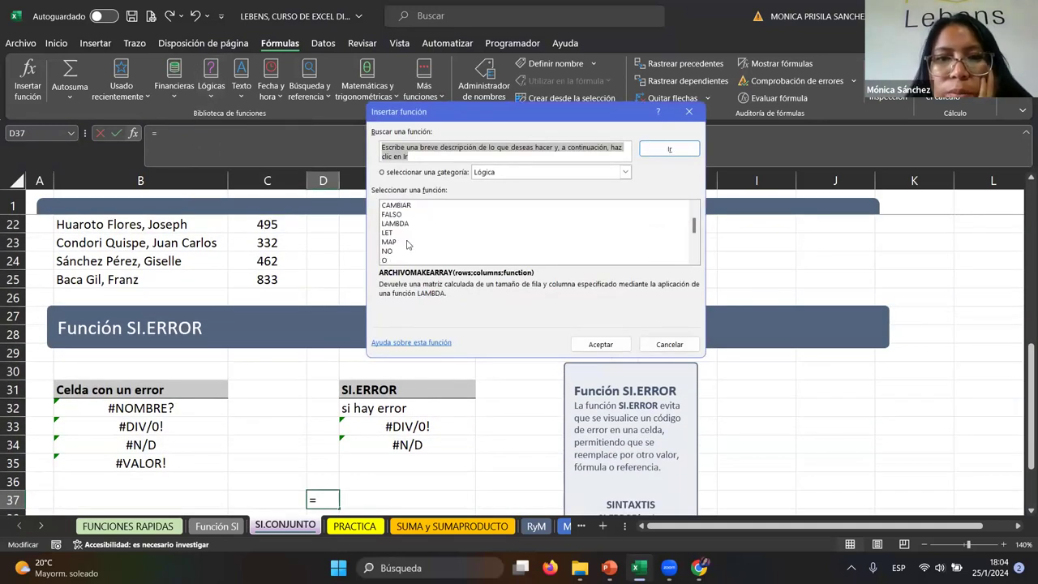
pyautogui.click(625, 171)
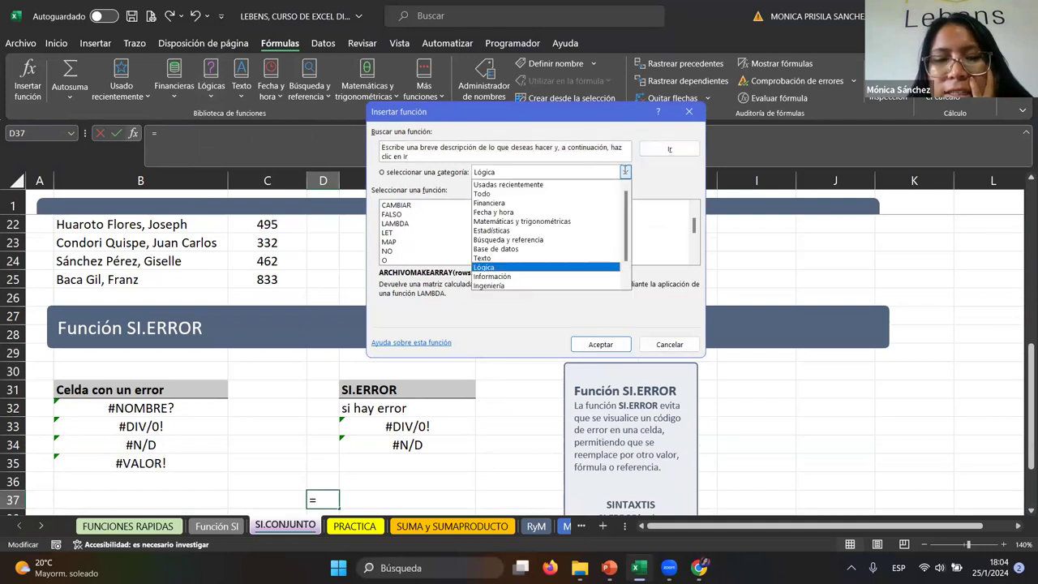
pyautogui.click(517, 271)
pyautogui.scroll(-5, 424, 237)
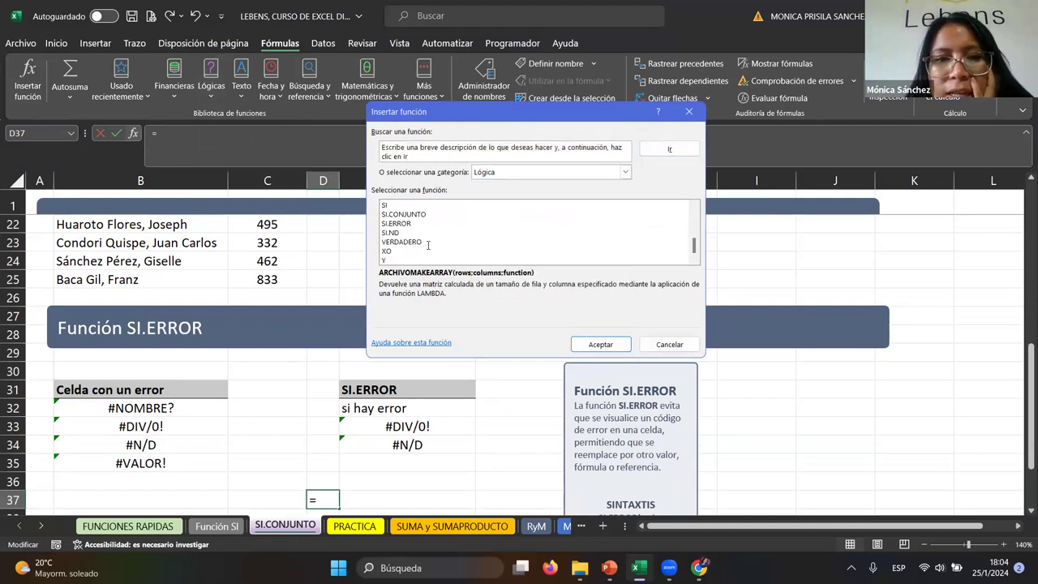
pyautogui.scroll(5, 426, 242)
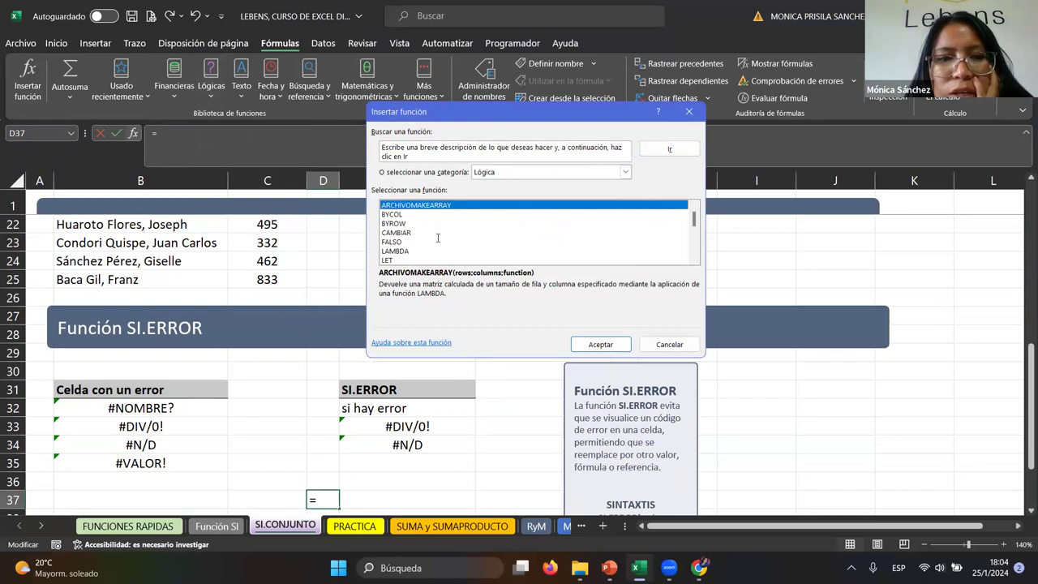
pyautogui.scroll(-1, 420, 238)
pyautogui.scroll(-1, 420, 238)
pyautogui.scroll(-1, 420, 239)
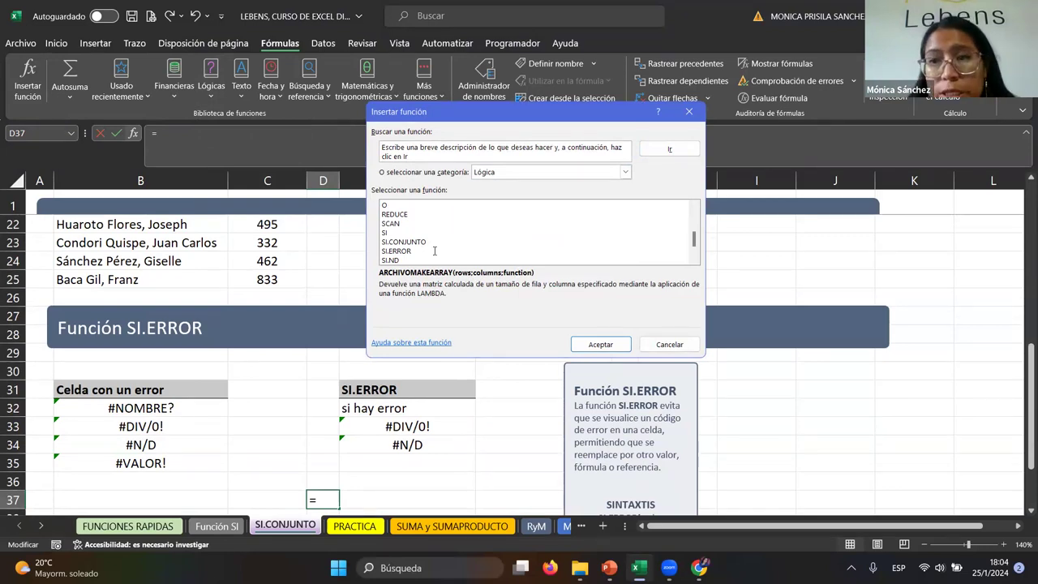
pyautogui.click(689, 111)
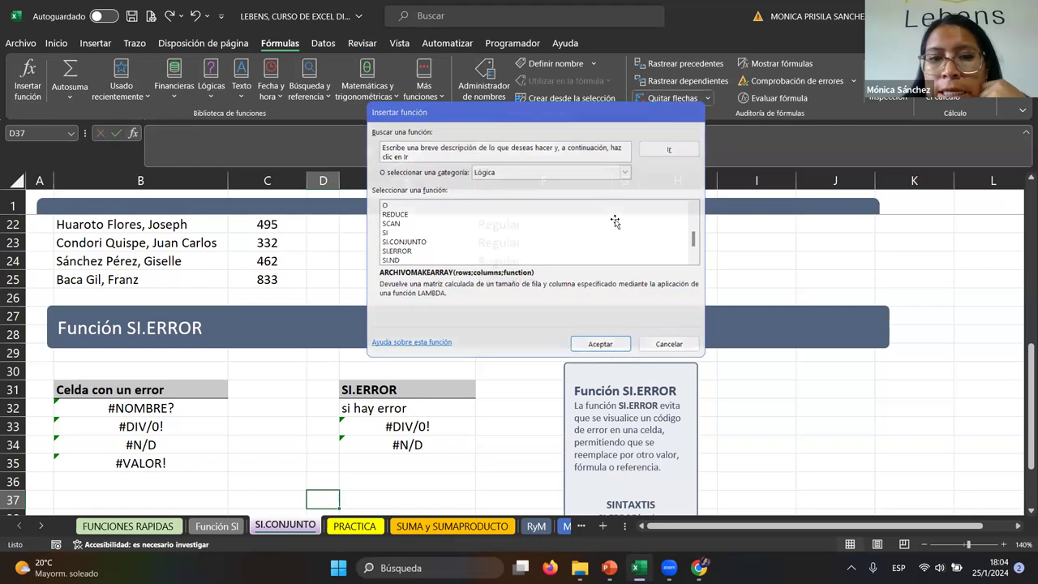
pyautogui.click(496, 379)
pyautogui.scroll(2, 512, 415)
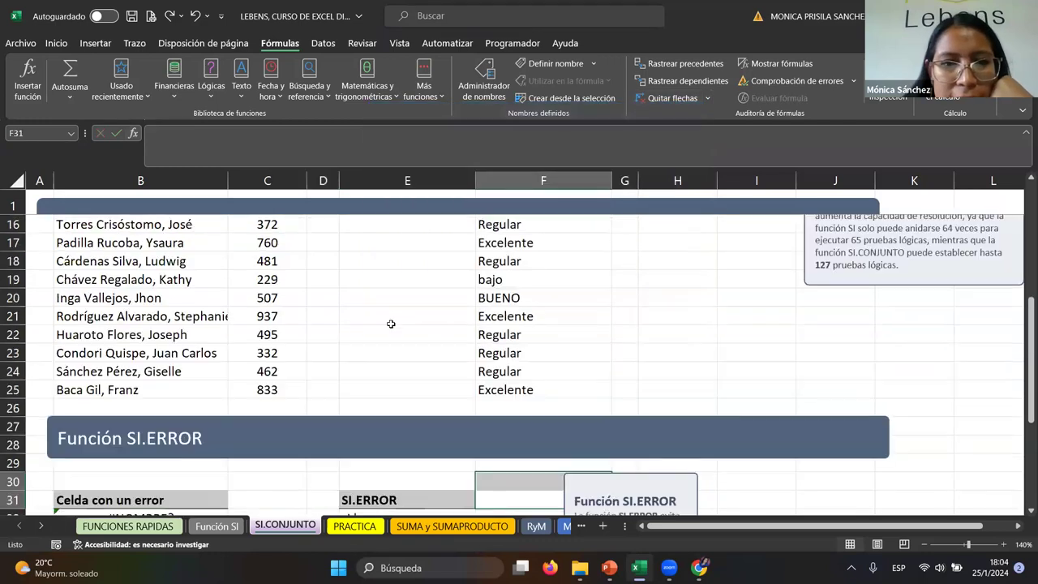
pyautogui.click(407, 311)
pyautogui.scroll(5, 454, 406)
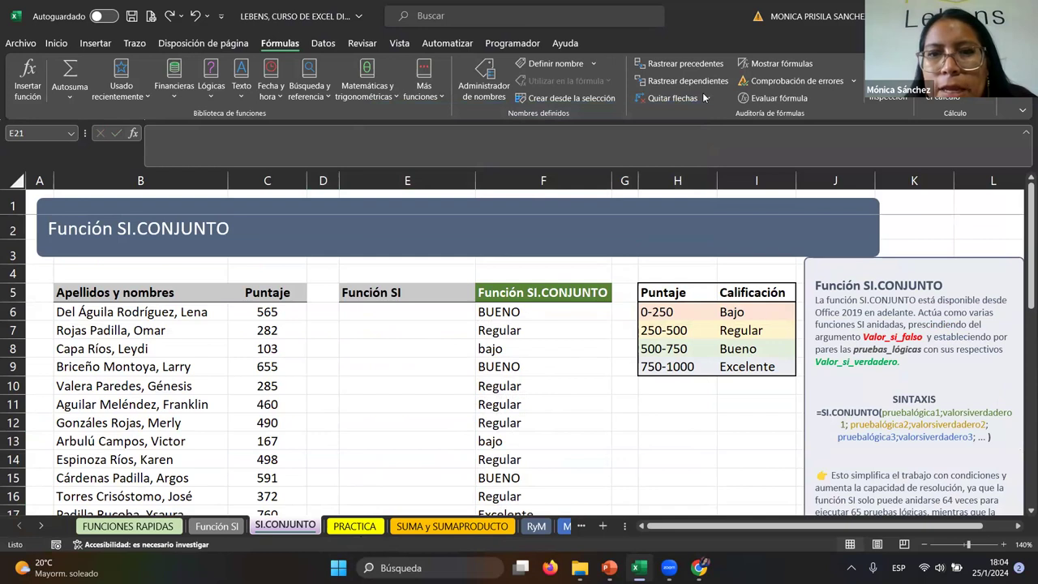
pyautogui.click(354, 528)
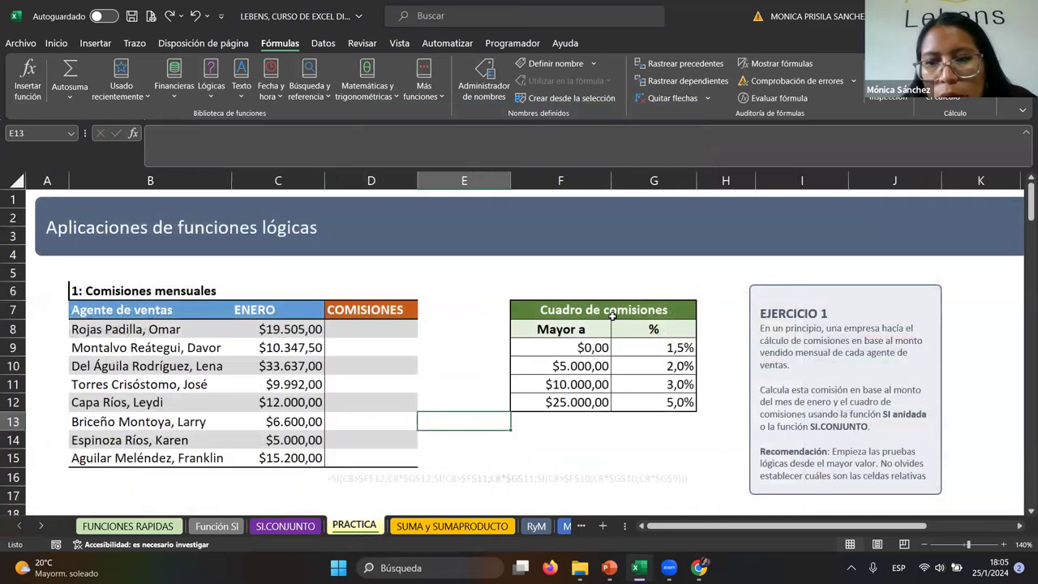
pyautogui.moveTo(665, 525); pyautogui.dragTo(711, 529)
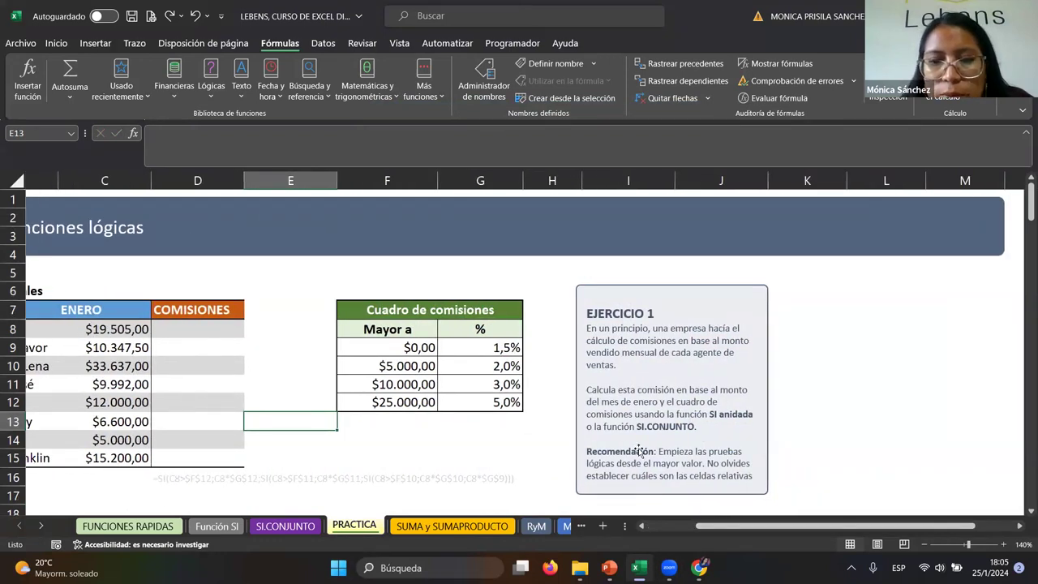
pyautogui.scroll(-3, 639, 451)
pyautogui.scroll(-2, 192, 422)
pyautogui.scroll(-2, 193, 423)
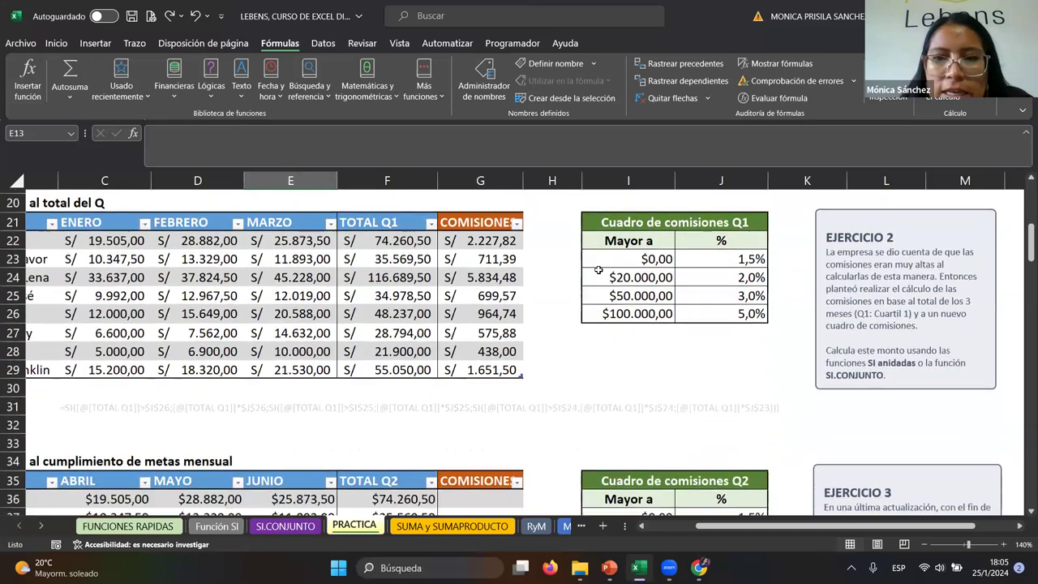
pyautogui.scroll(-1, 406, 365)
pyautogui.scroll(-1, 612, 327)
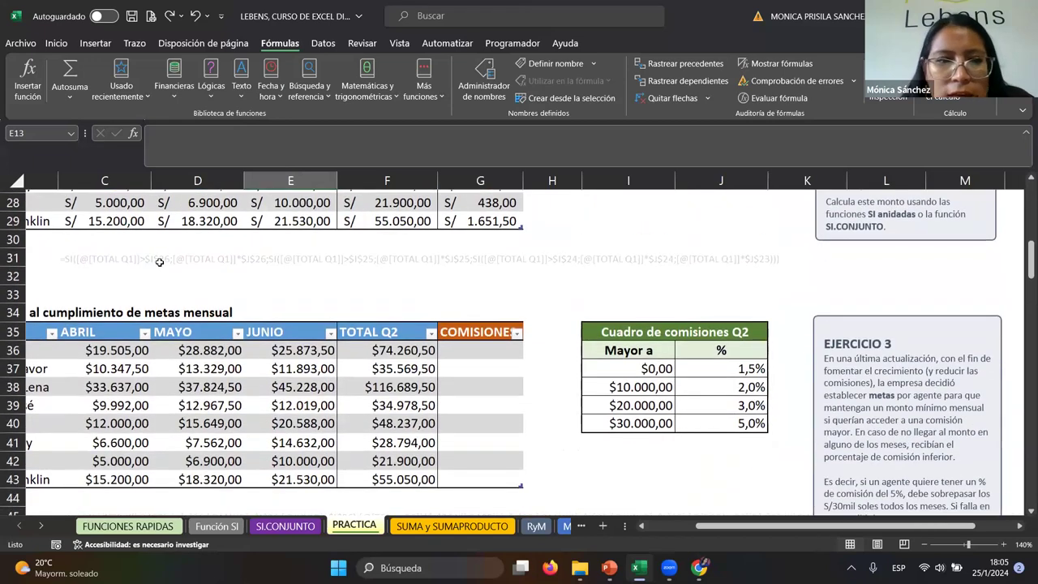
pyautogui.click(130, 262)
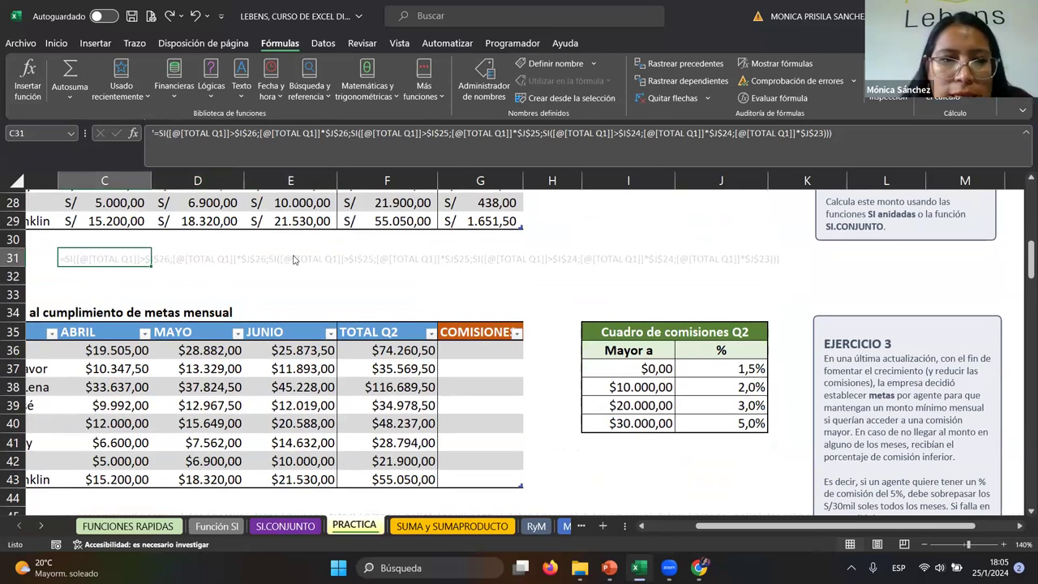
pyautogui.click(162, 297)
pyautogui.scroll(-3, 163, 297)
pyautogui.scroll(-1, 162, 296)
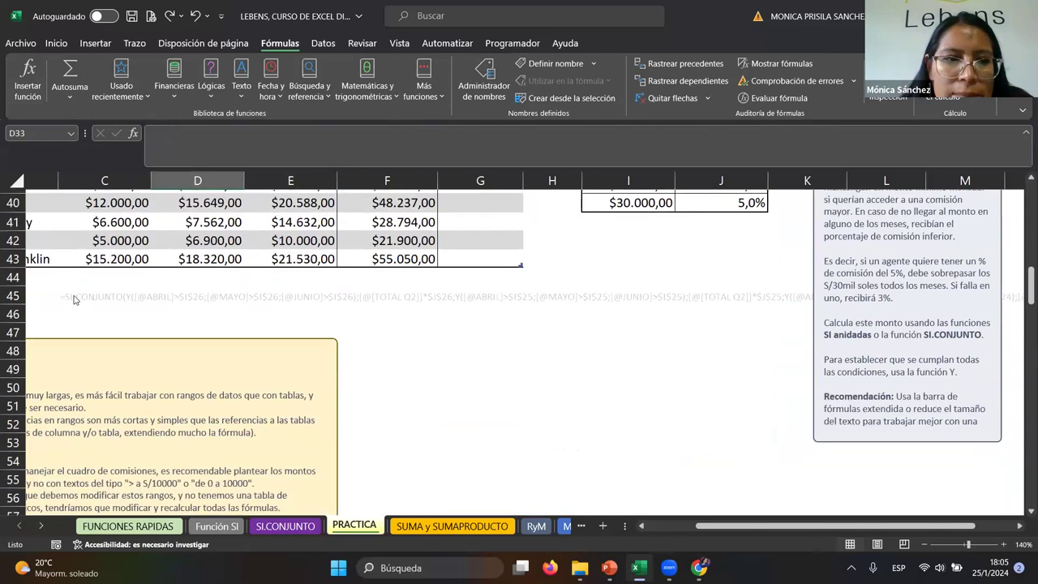
pyautogui.click(103, 296)
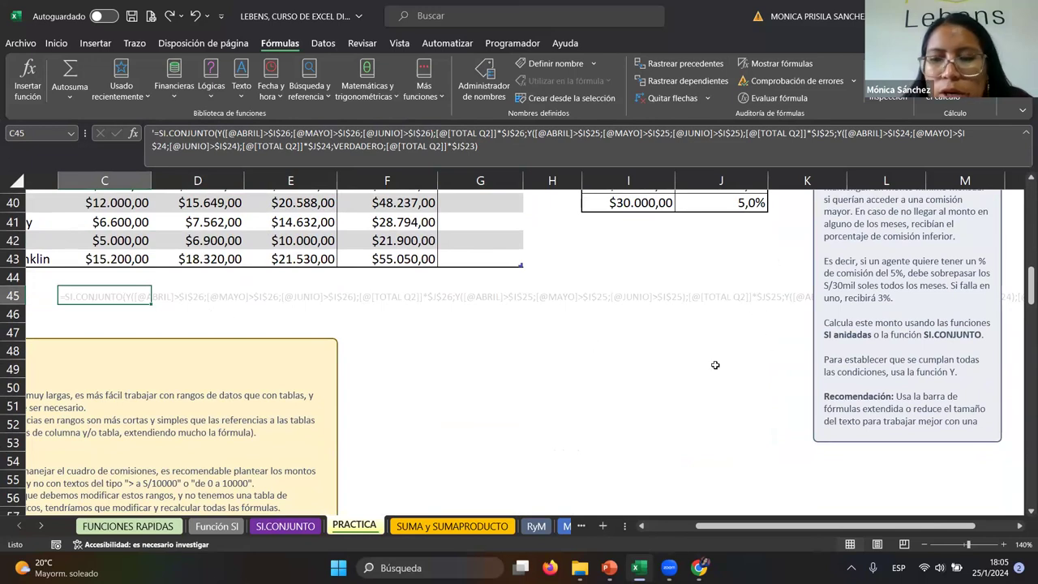
pyautogui.moveTo(774, 530); pyautogui.dragTo(811, 530)
pyautogui.scroll(3, 717, 306)
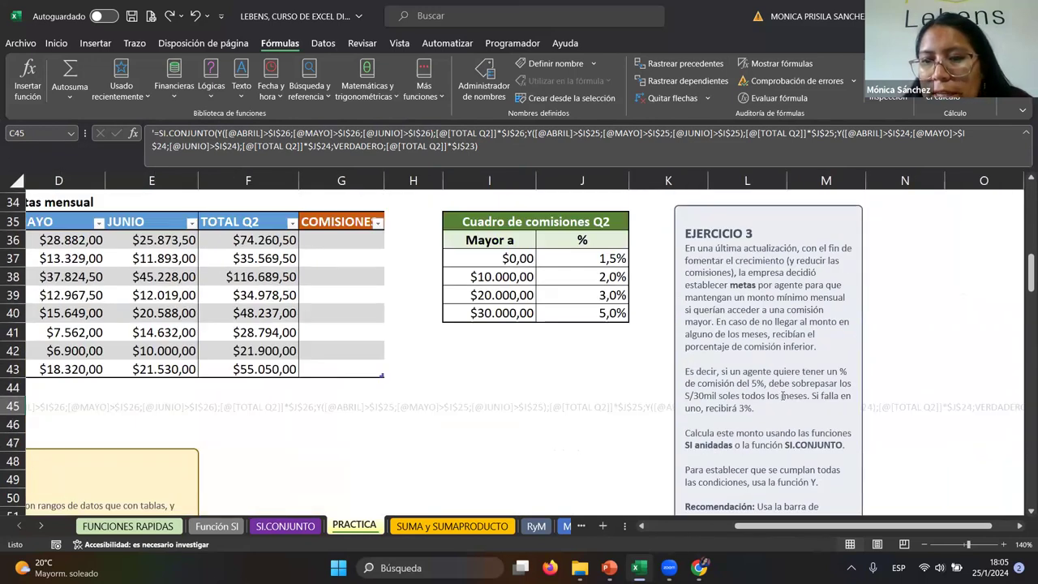
pyautogui.click(718, 306)
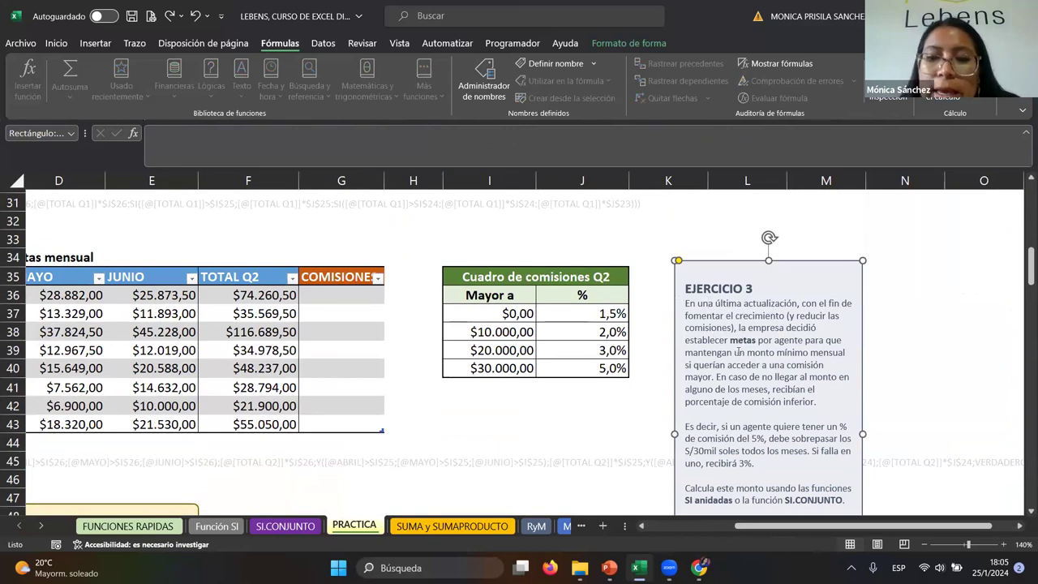
pyautogui.scroll(-1, 730, 357)
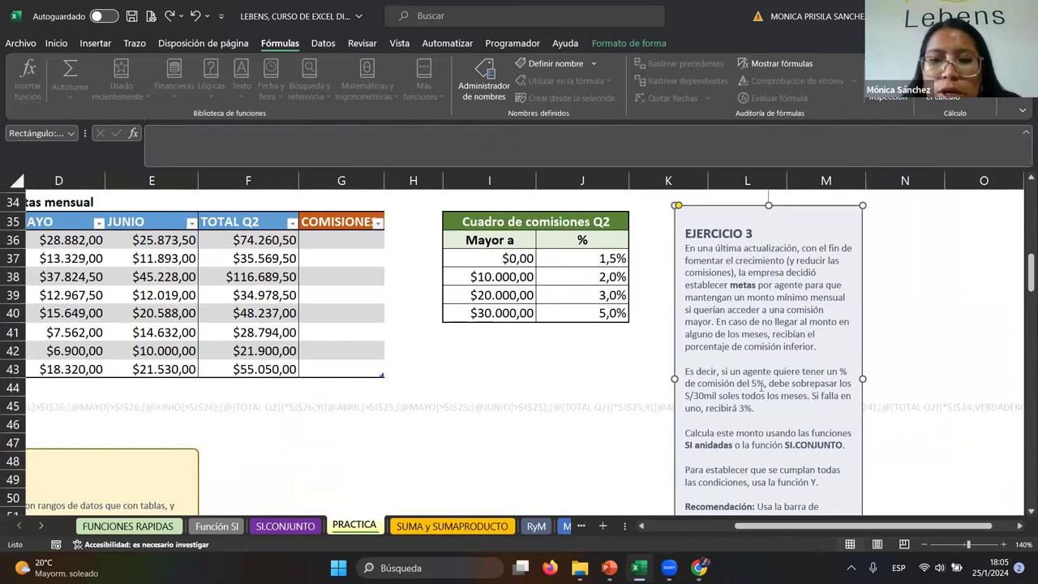
pyautogui.scroll(-1, 737, 418)
pyautogui.scroll(-1, 739, 374)
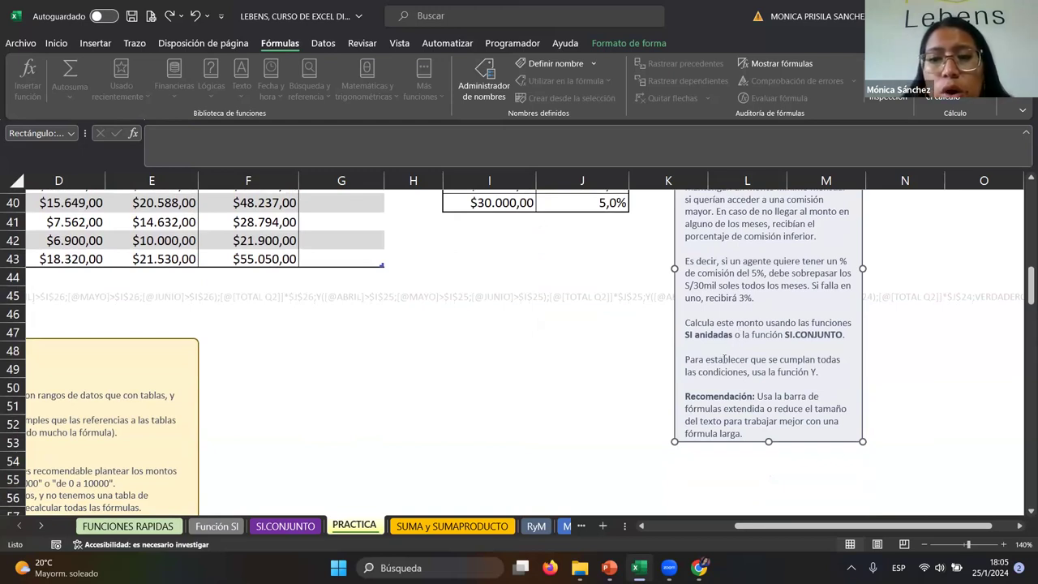
pyautogui.scroll(-4, 732, 369)
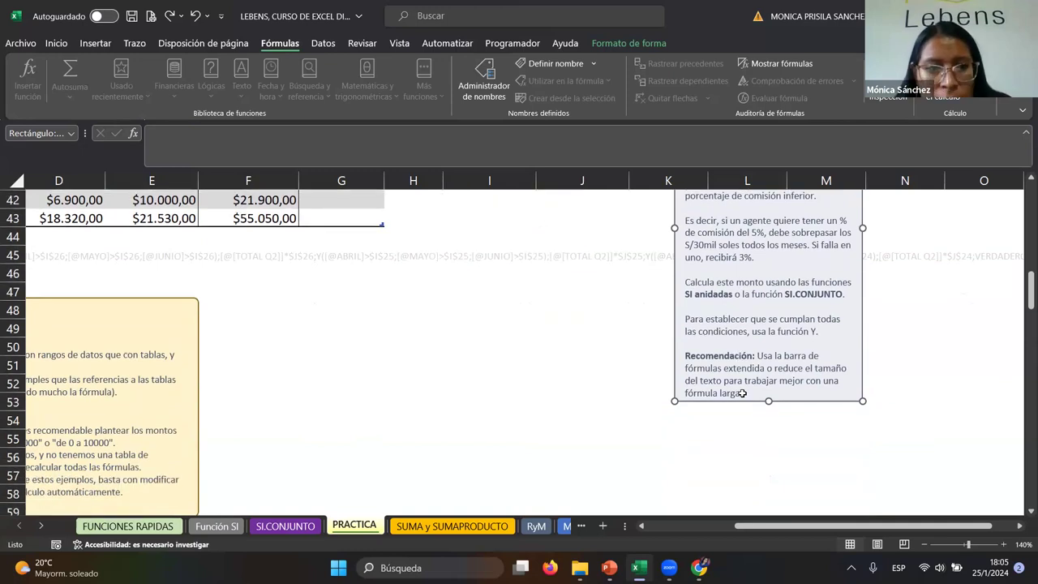
pyautogui.scroll(3, 714, 429)
pyautogui.moveTo(747, 520); pyautogui.dragTo(658, 520)
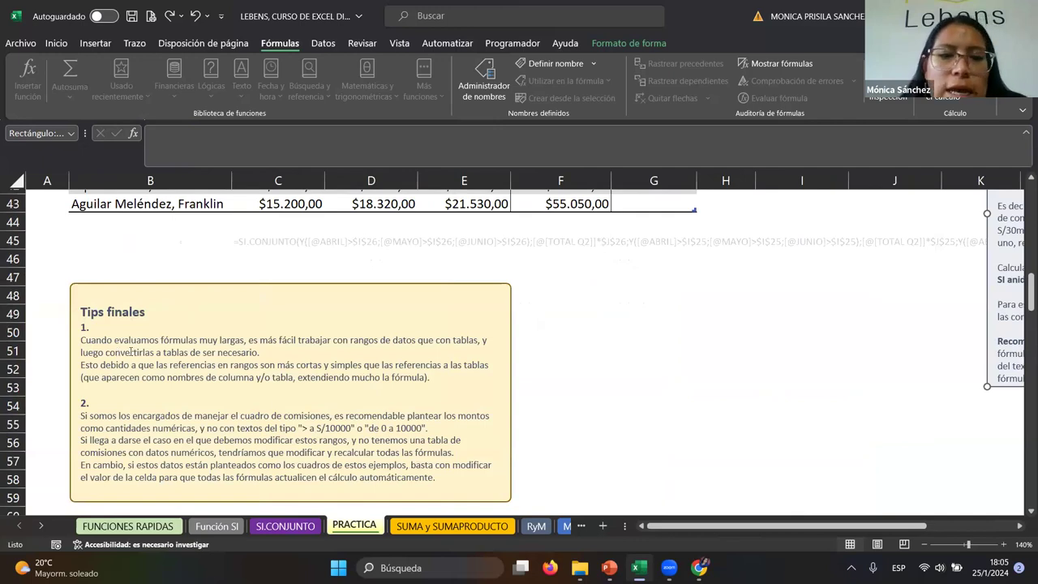
pyautogui.scroll(-1, 134, 366)
pyautogui.scroll(-3, 137, 370)
pyautogui.scroll(-1, 136, 370)
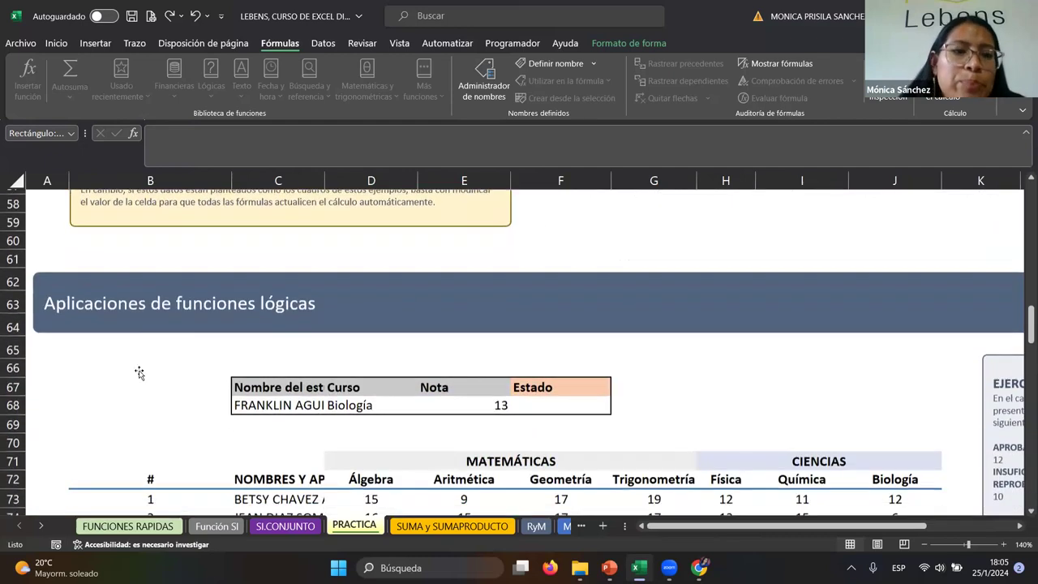
pyautogui.scroll(-1, 203, 365)
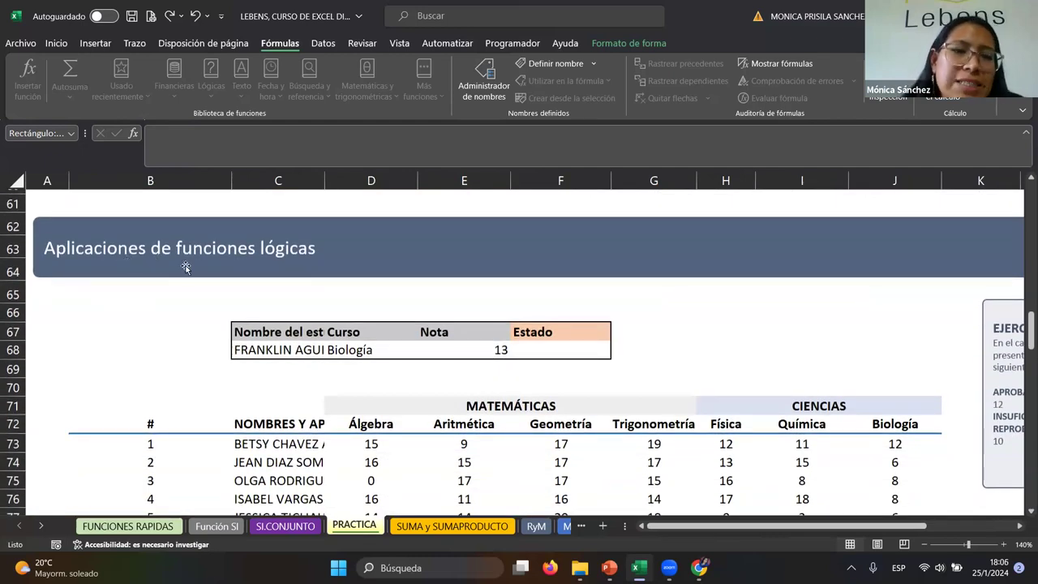
pyautogui.scroll(-2, 556, 481)
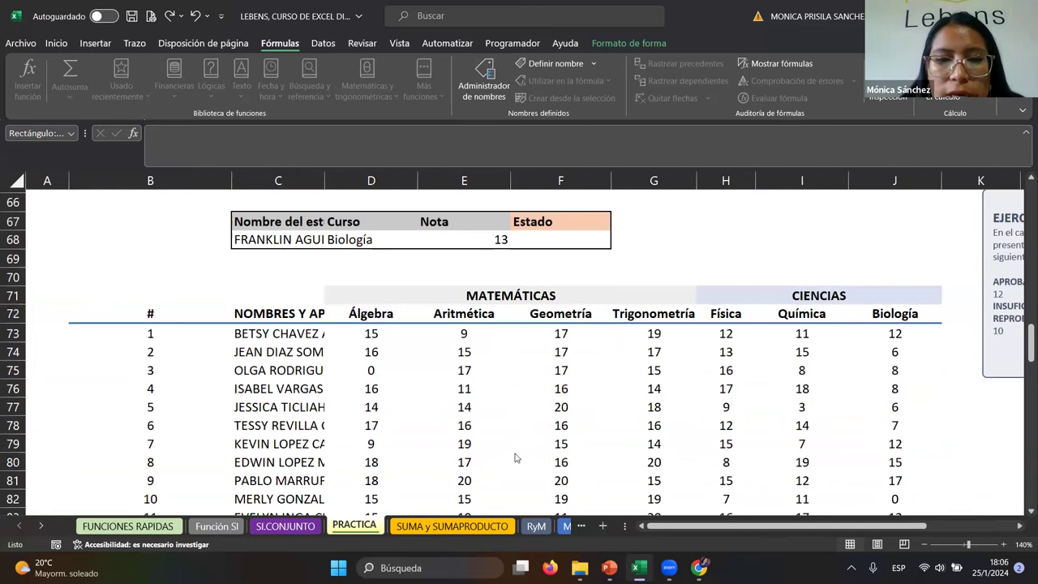
pyautogui.scroll(-2, 735, 513)
pyautogui.moveTo(737, 525); pyautogui.dragTo(848, 535)
pyautogui.scroll(2, 751, 392)
pyautogui.scroll(3, 751, 391)
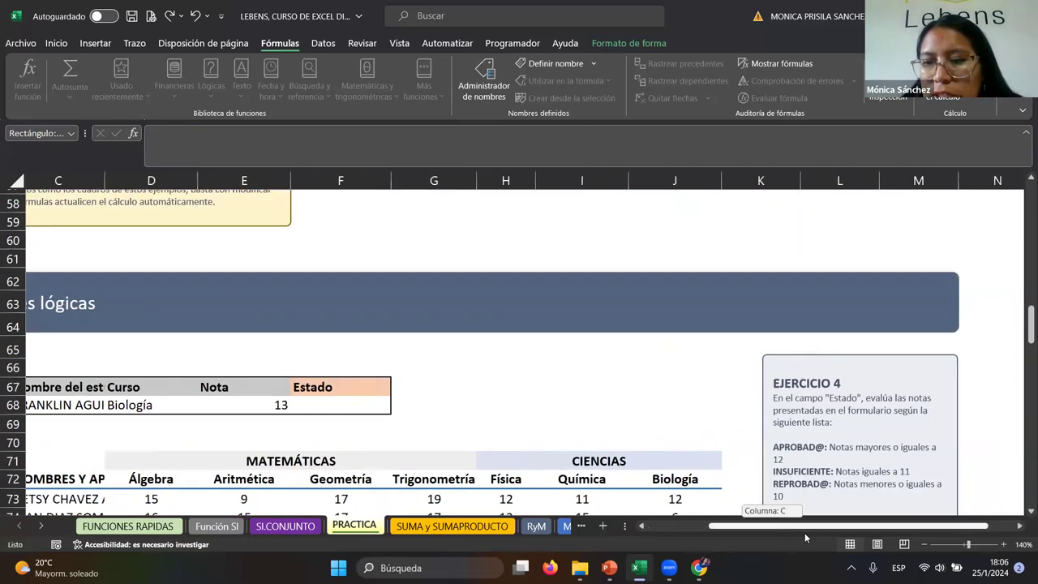
pyautogui.scroll(-2, 730, 390)
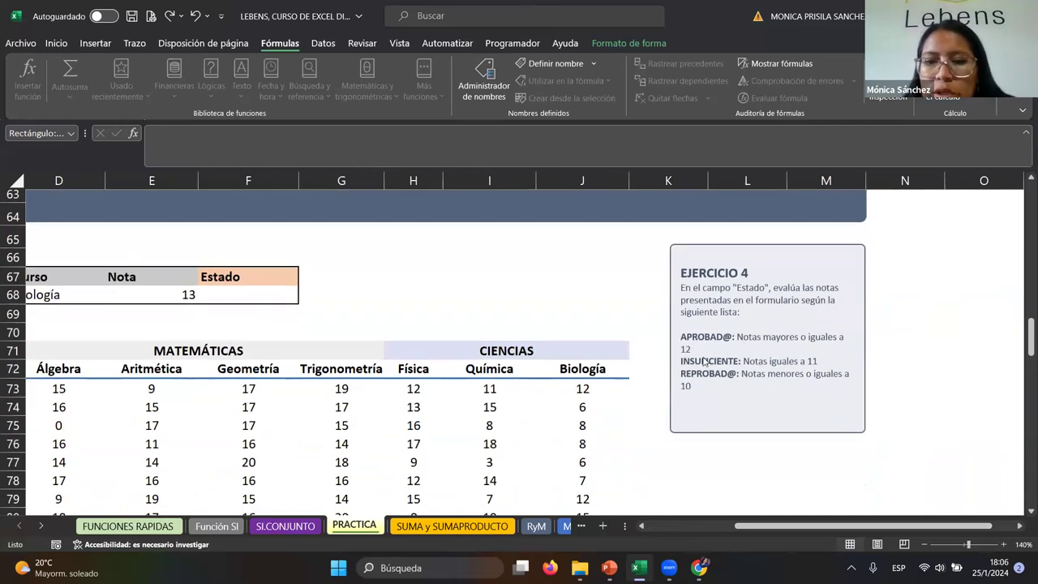
pyautogui.scroll(-3, 720, 484)
pyautogui.scroll(-2, 720, 487)
pyautogui.hscroll(-1, 653, 528)
pyautogui.moveTo(653, 528); pyautogui.dragTo(648, 528)
pyautogui.scroll(-9, 531, 419)
pyautogui.scroll(2, 475, 382)
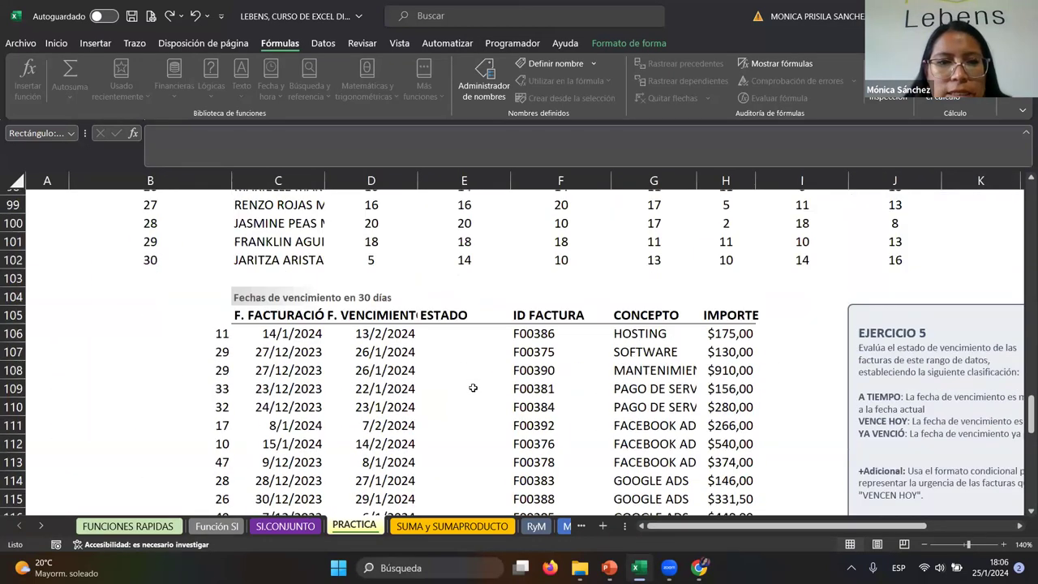
pyautogui.scroll(-1, 473, 389)
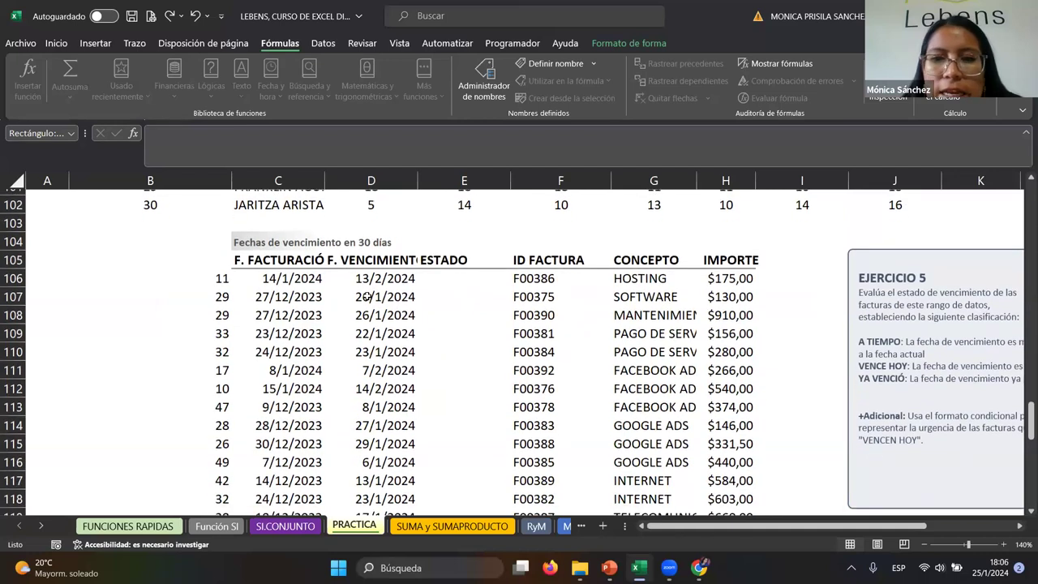
pyautogui.scroll(1, 628, 356)
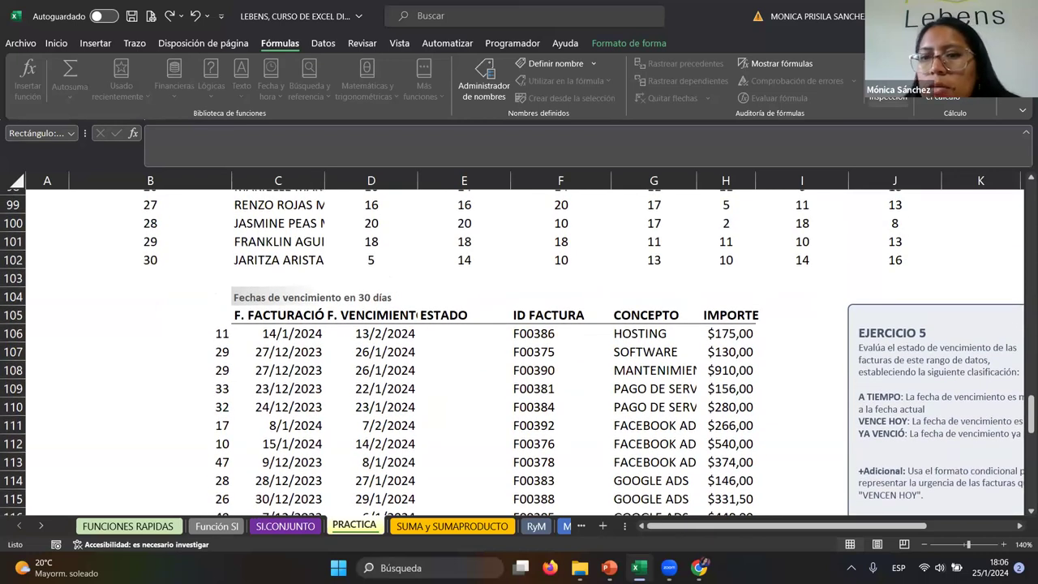
pyautogui.scroll(-1, 897, 326)
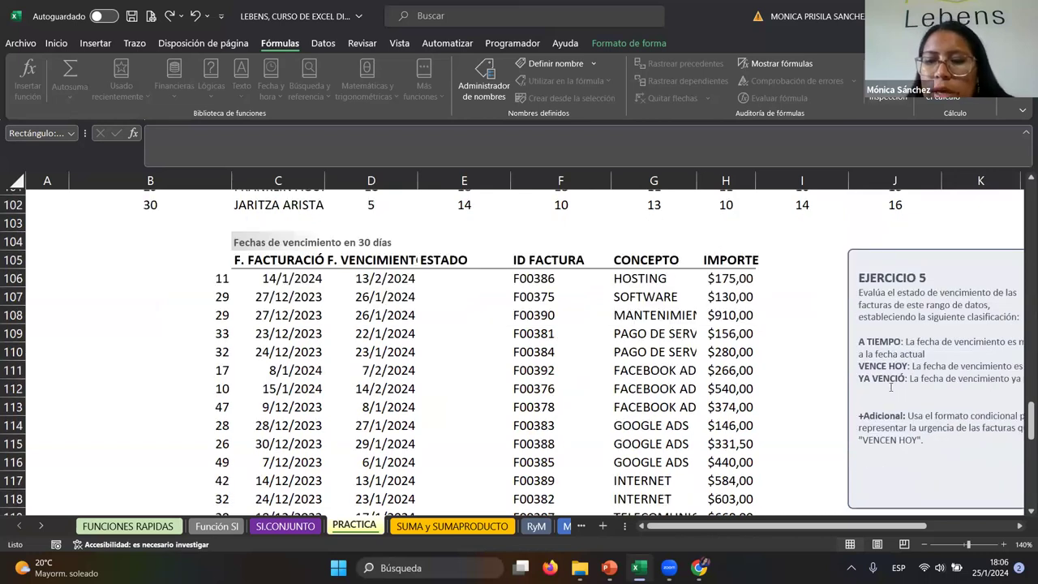
pyautogui.scroll(-3, 892, 390)
pyautogui.scroll(-1, 899, 395)
# Step: Check the SI formula in E125, go back up to E9, then switch to the PowerPoint presentation
pyautogui.click(437, 405)
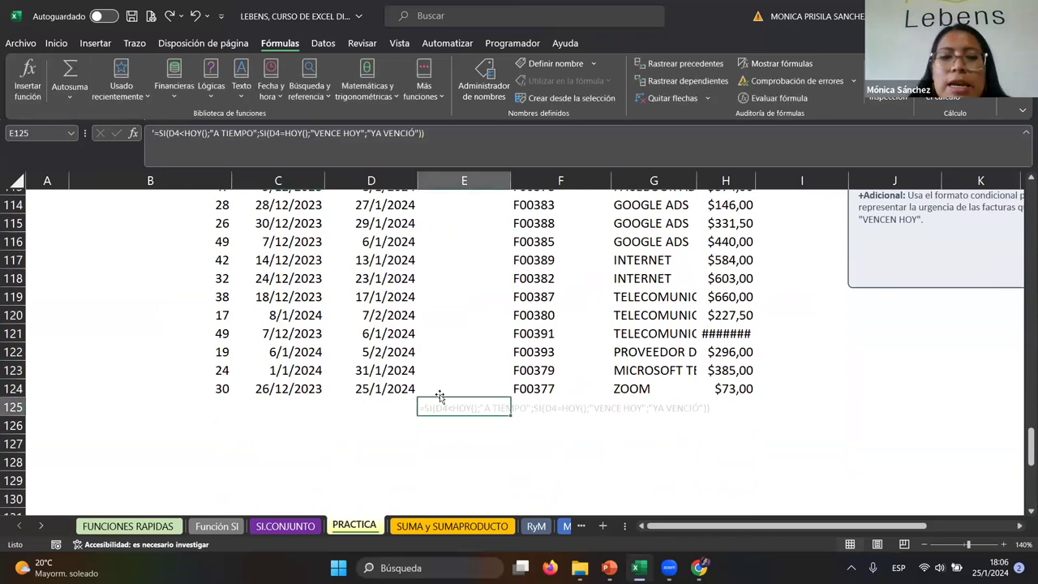
pyautogui.scroll(1, 483, 427)
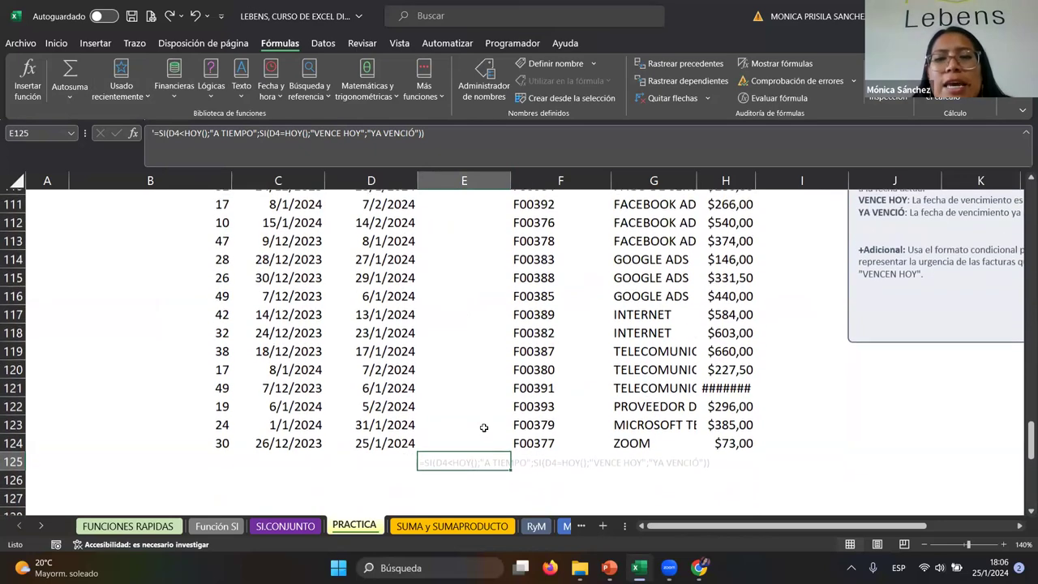
pyautogui.scroll(3, 485, 430)
pyautogui.scroll(-4, 485, 442)
pyautogui.scroll(-2, 485, 447)
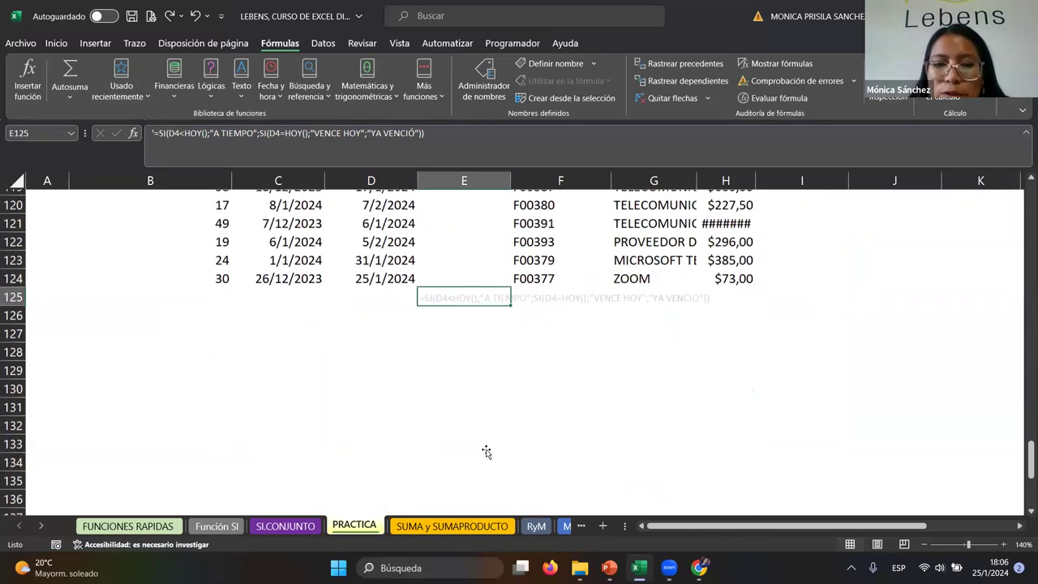
pyautogui.scroll(5, 487, 450)
pyautogui.scroll(5, 487, 450)
pyautogui.scroll(2, 487, 446)
pyautogui.scroll(3, 486, 445)
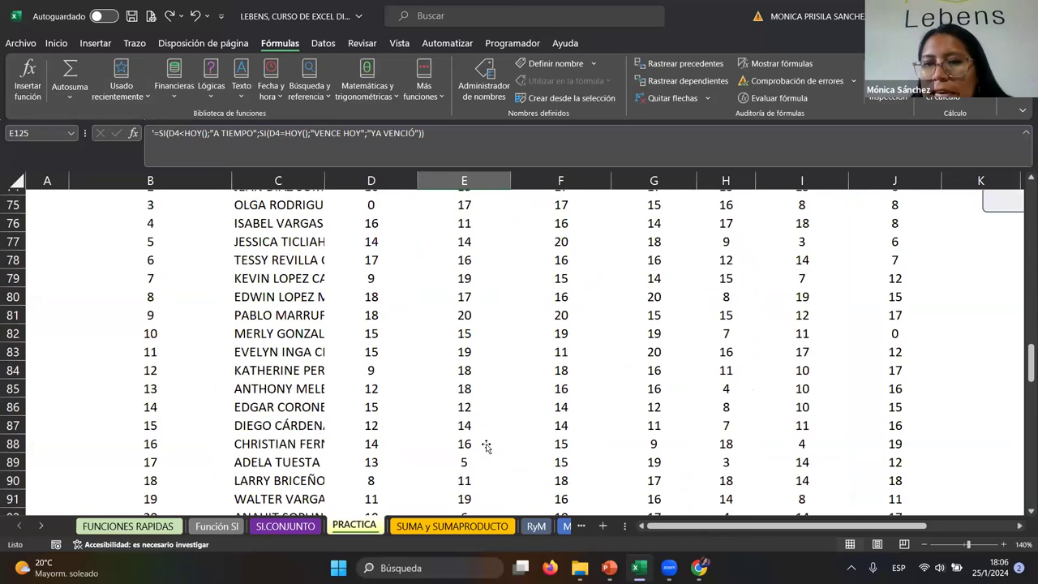
pyautogui.scroll(4, 486, 446)
pyautogui.scroll(3, 486, 445)
pyautogui.scroll(-10, 485, 446)
pyautogui.scroll(-7, 485, 445)
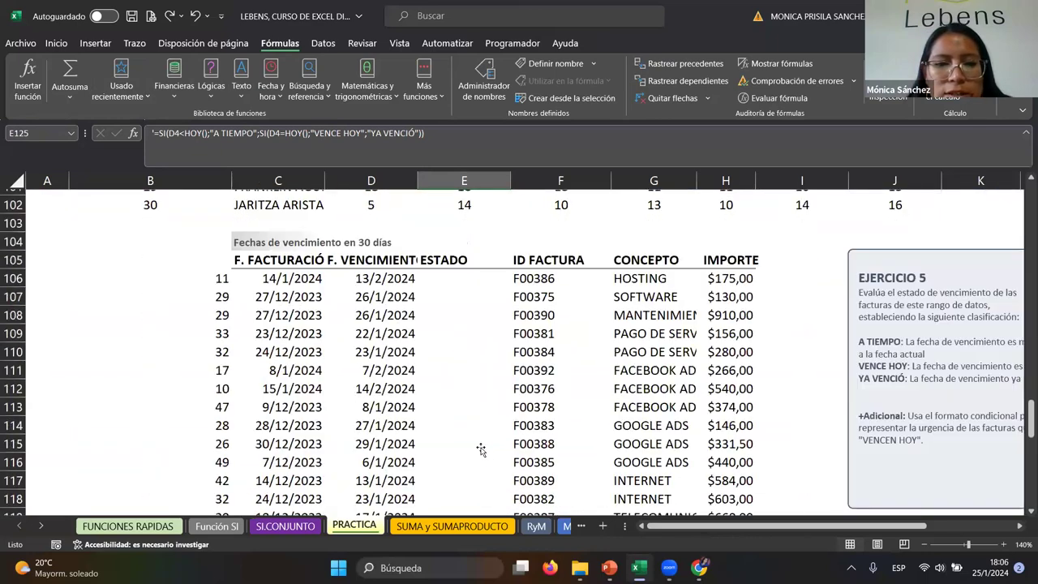
pyautogui.scroll(-11, 482, 449)
pyautogui.scroll(1, 481, 450)
pyautogui.scroll(6, 480, 452)
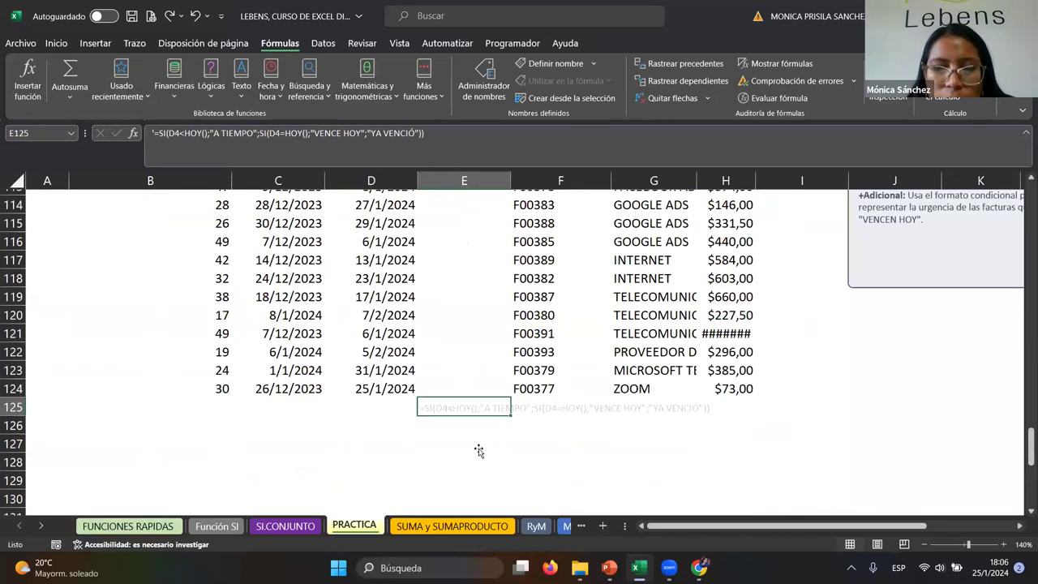
pyautogui.scroll(3, 479, 450)
pyautogui.scroll(3, 482, 438)
pyautogui.scroll(5, 484, 434)
pyautogui.scroll(13, 486, 425)
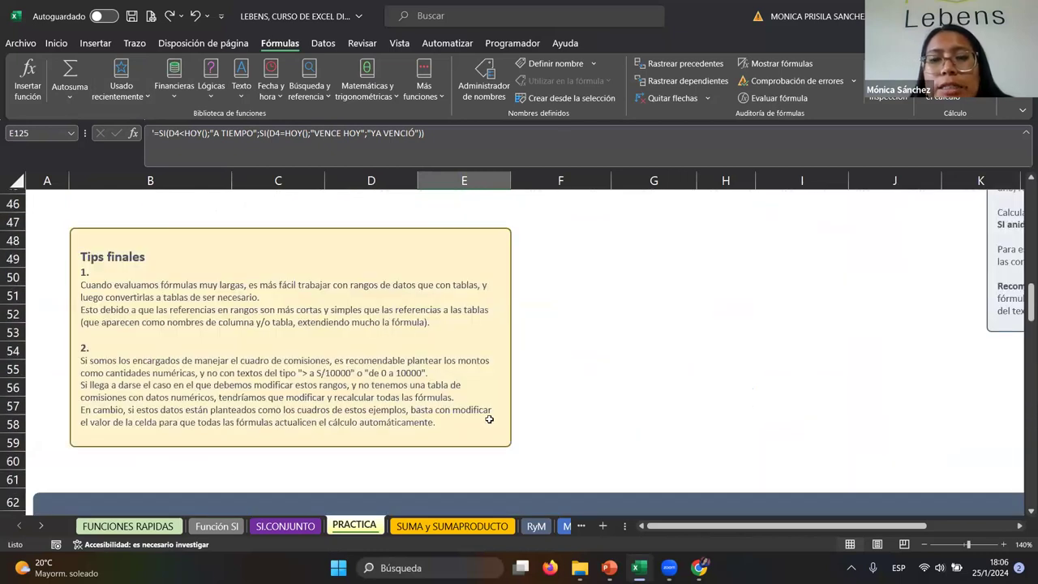
pyautogui.scroll(7, 488, 416)
pyautogui.scroll(8, 459, 353)
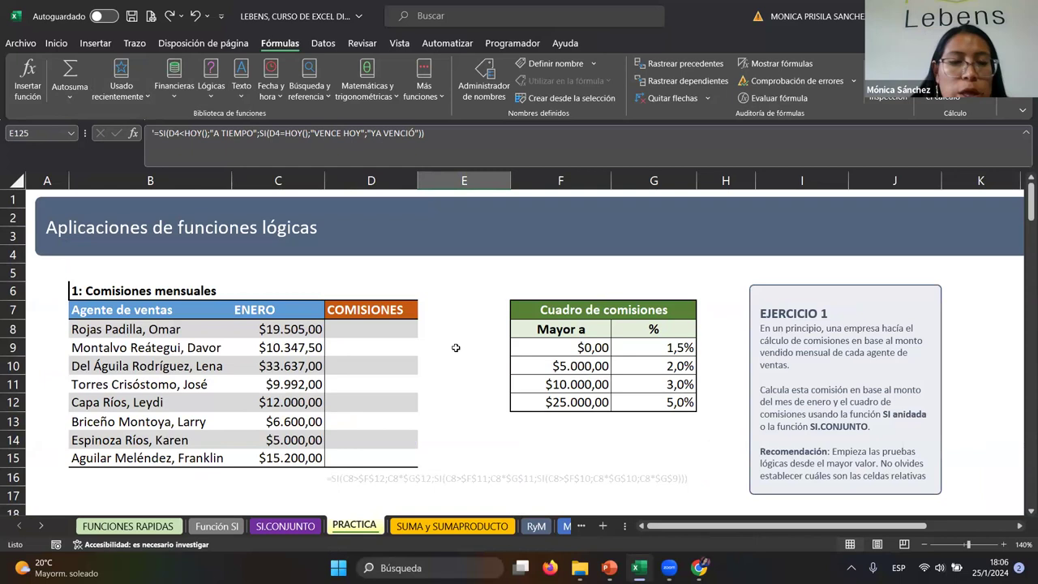
pyautogui.click(455, 347)
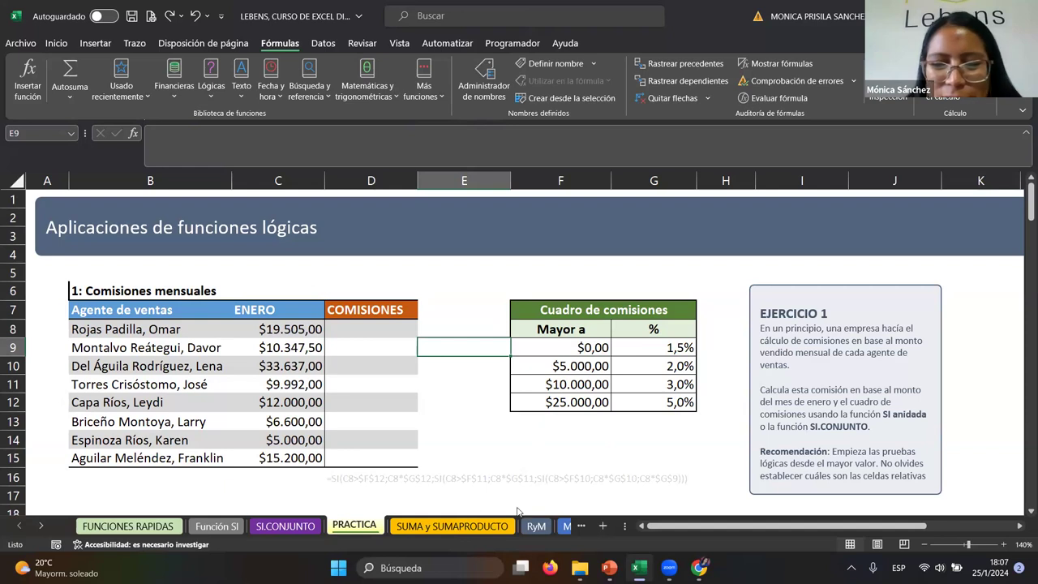
pyautogui.click(609, 568)
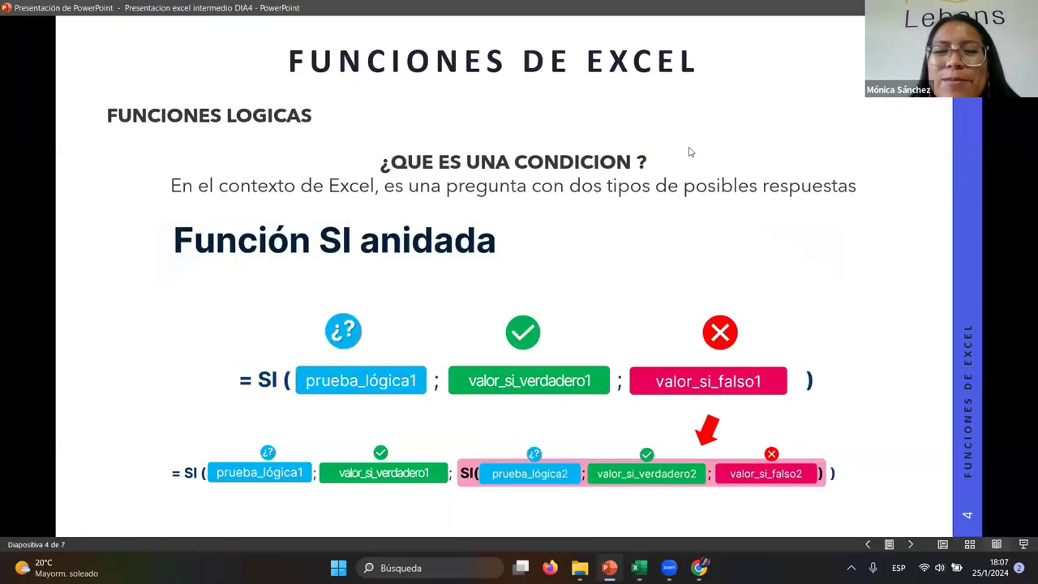
# Step: Advance the slideshow from slide 4 to slide 5, 'Función SI.CONJUNTO'
pyautogui.click(534, 168)
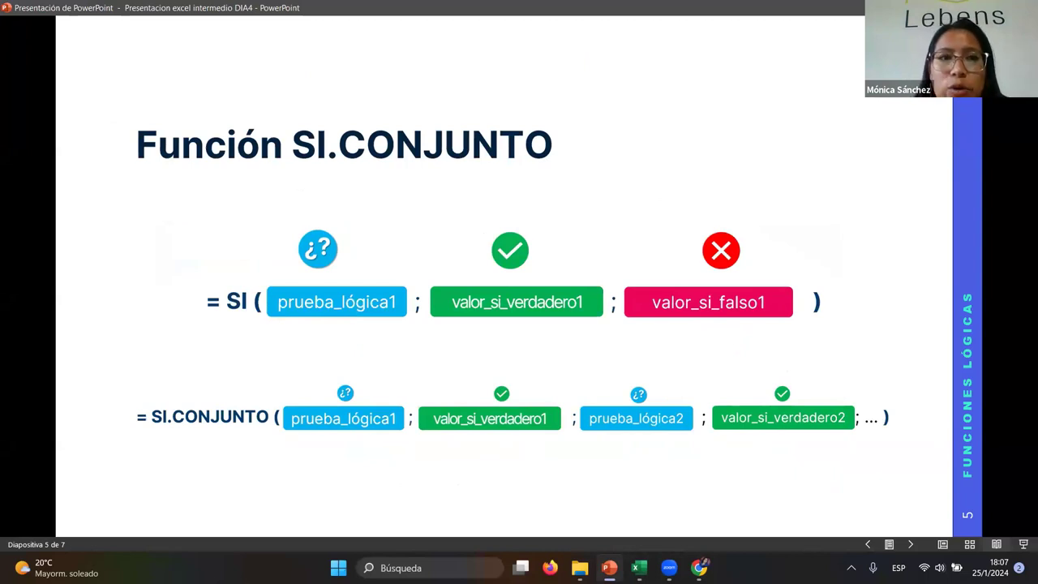
# Step: Show slide 6 on SUMAR.SI.CONJUNTO, SUMAPRODUCTO and SUMAR.SI, then return to Excel
pyautogui.click(773, 393)
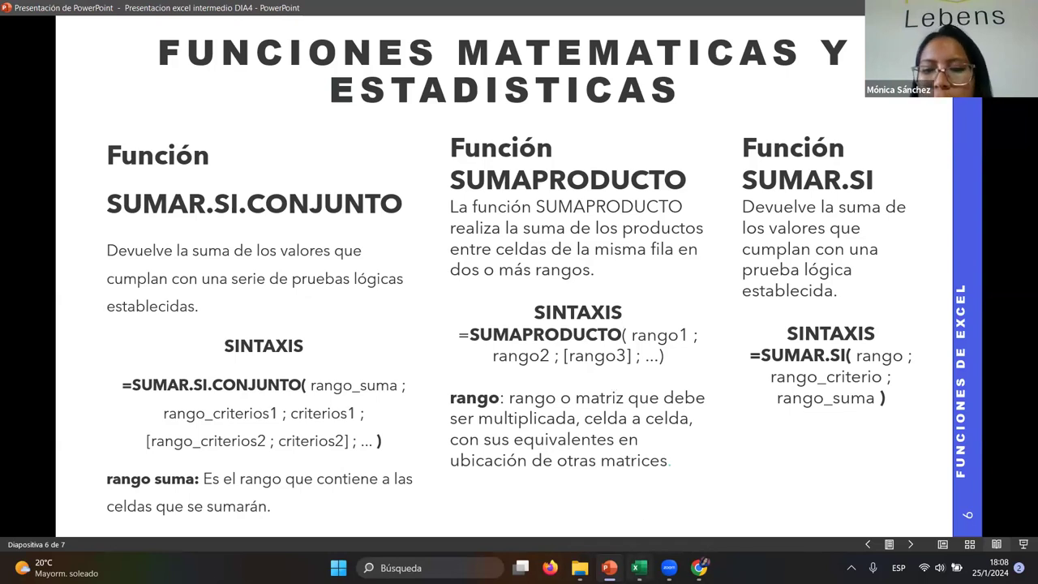
pyautogui.moveTo(639, 568)
pyautogui.click(647, 511)
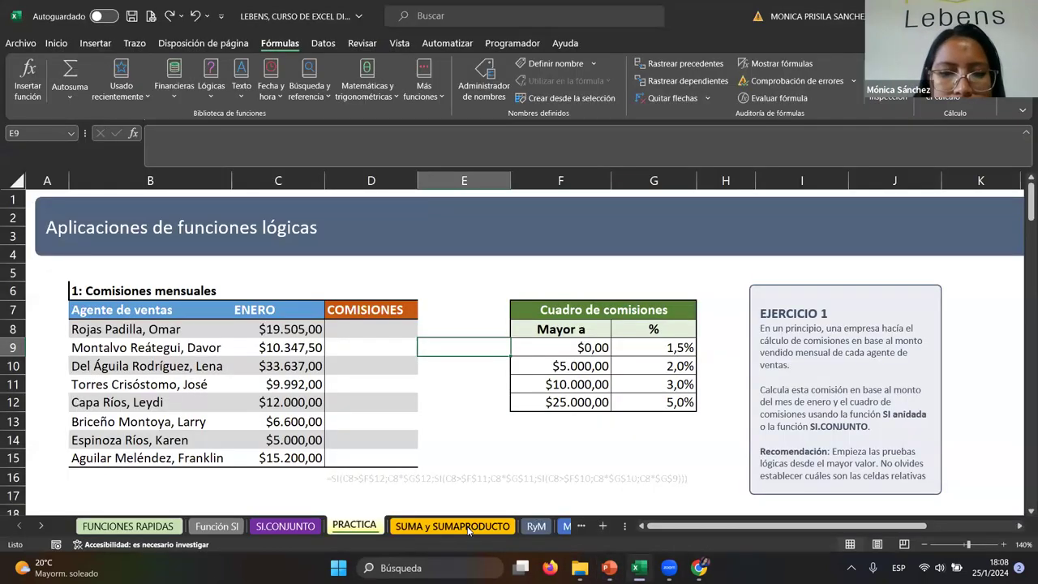
# Step: Open the SUMA y SUMAPRODUCTO sheet and bring its product price list into view
pyautogui.click(468, 528)
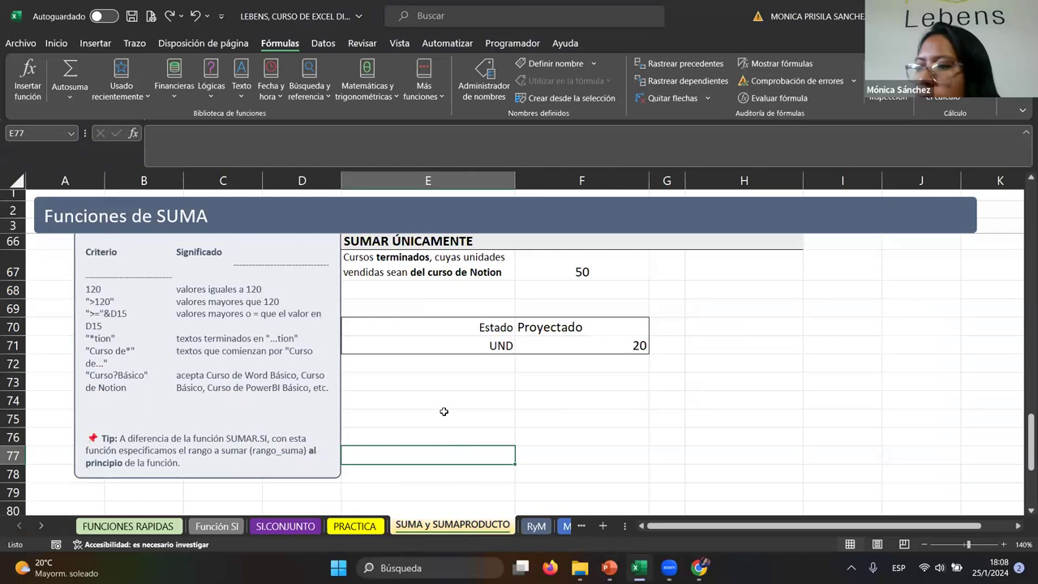
pyautogui.scroll(1, 446, 426)
pyautogui.scroll(10, 446, 426)
pyautogui.scroll(5, 445, 424)
pyautogui.scroll(-1, 475, 384)
pyautogui.scroll(1, 475, 385)
pyautogui.scroll(1, 489, 382)
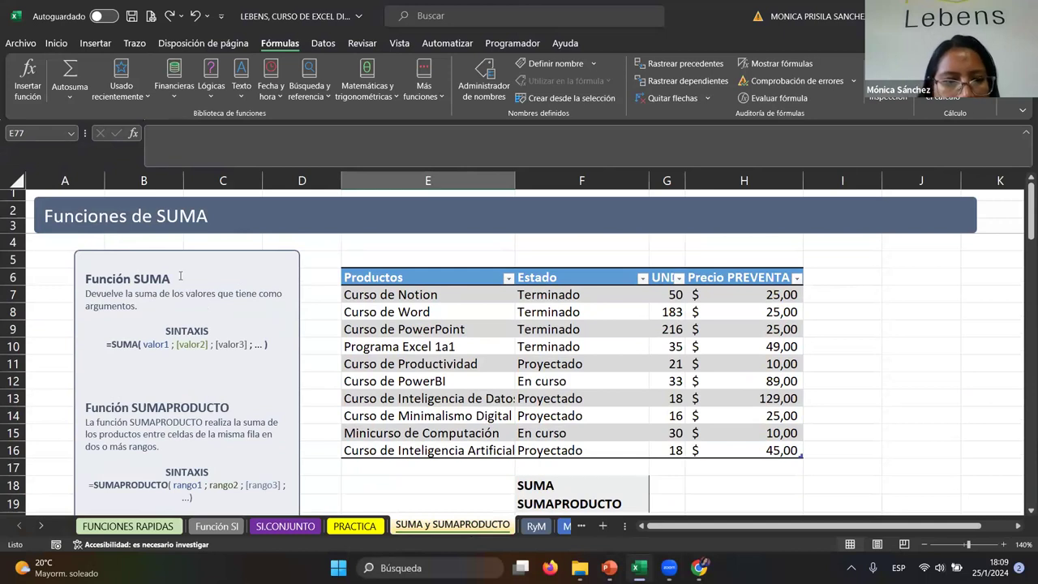
# Step: AutoSum the Precio PREVENTA column H7:H17 into H18, giving $ 432,00
pyautogui.click(778, 482)
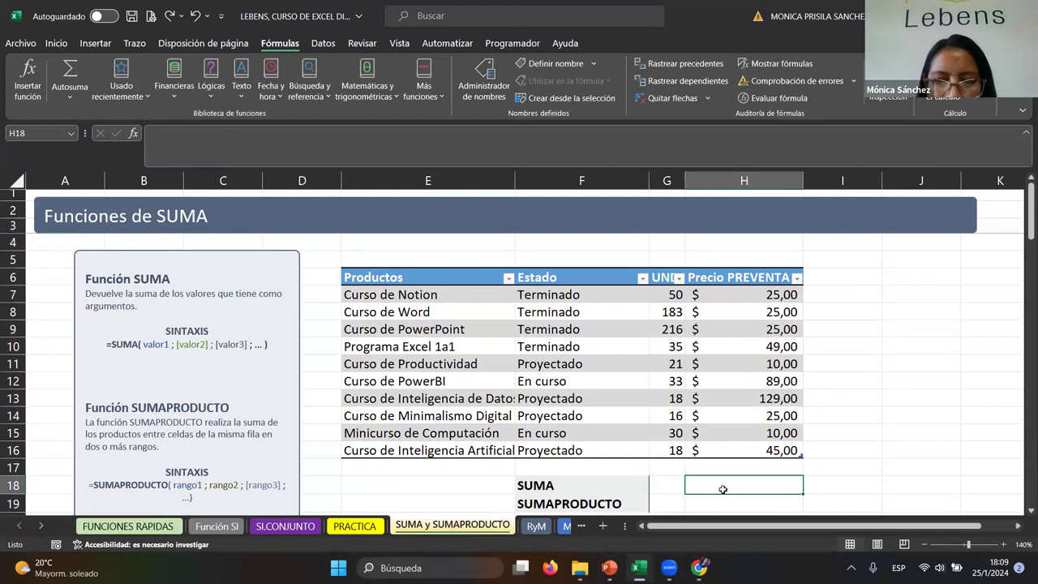
pyautogui.hotkey('alt', '=')
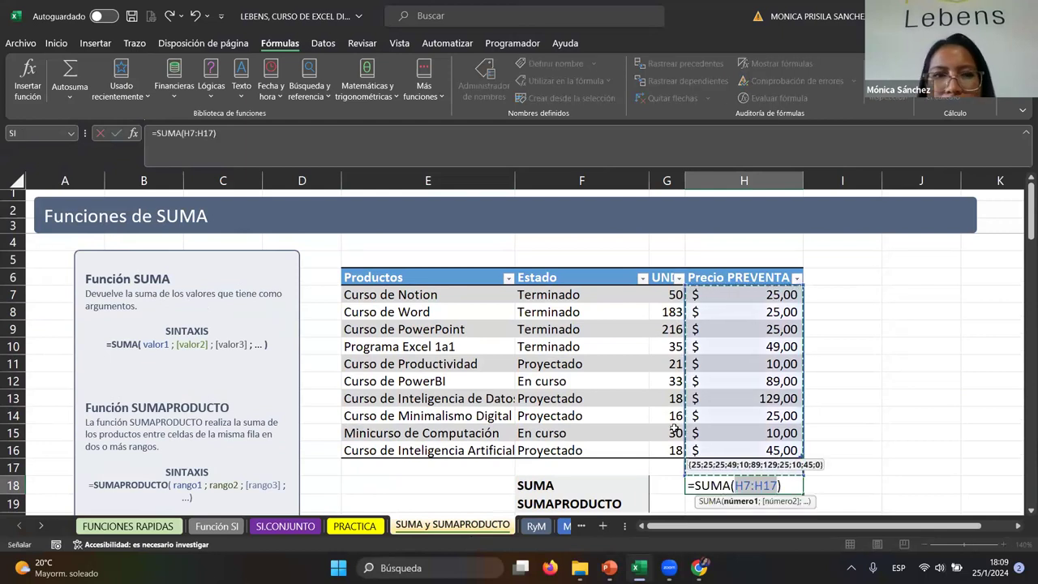
pyautogui.press('Return')
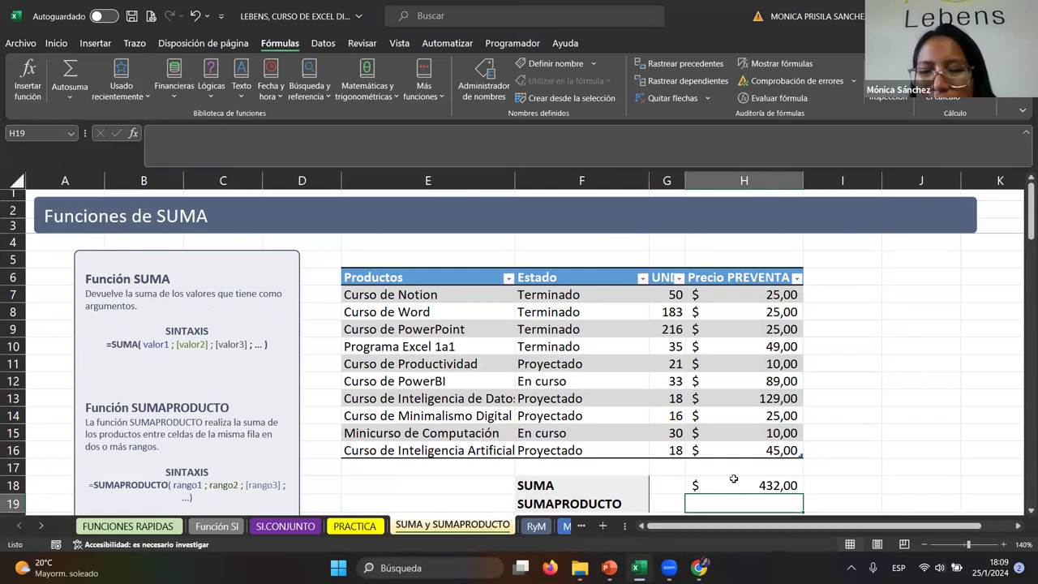
# Step: Enter =SUMA(Tabla4[@[UND]:[Precio PREVENTA]]) in I7, creating Columna1 with each row's sum
pyautogui.write('=')
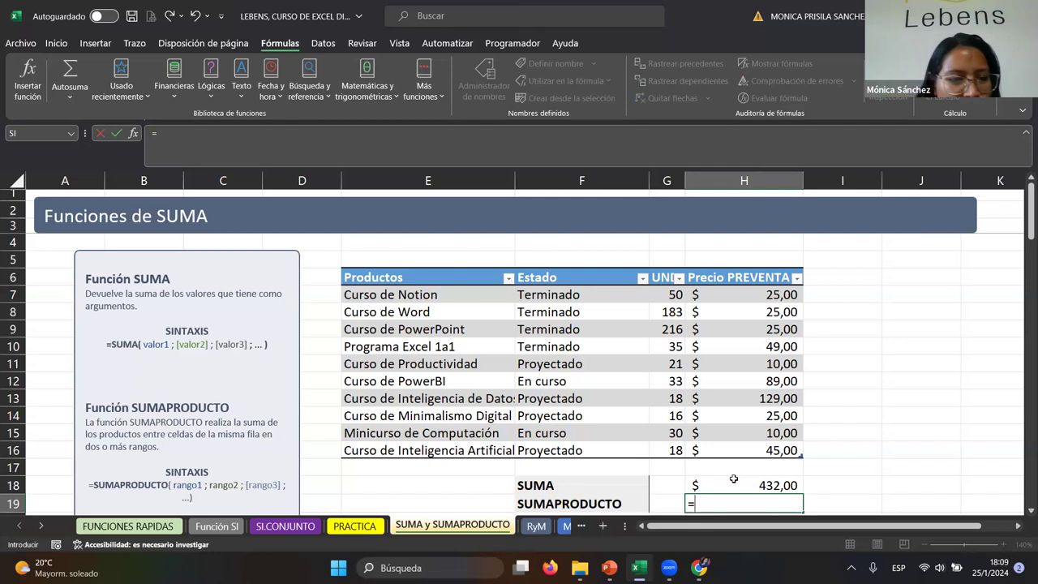
pyautogui.press('Escape')
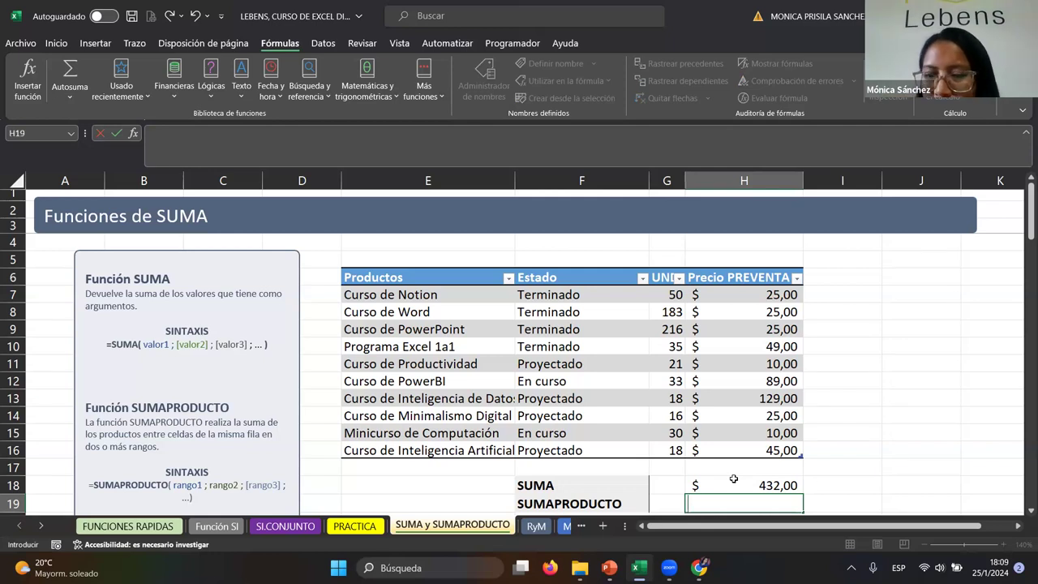
pyautogui.click(822, 287)
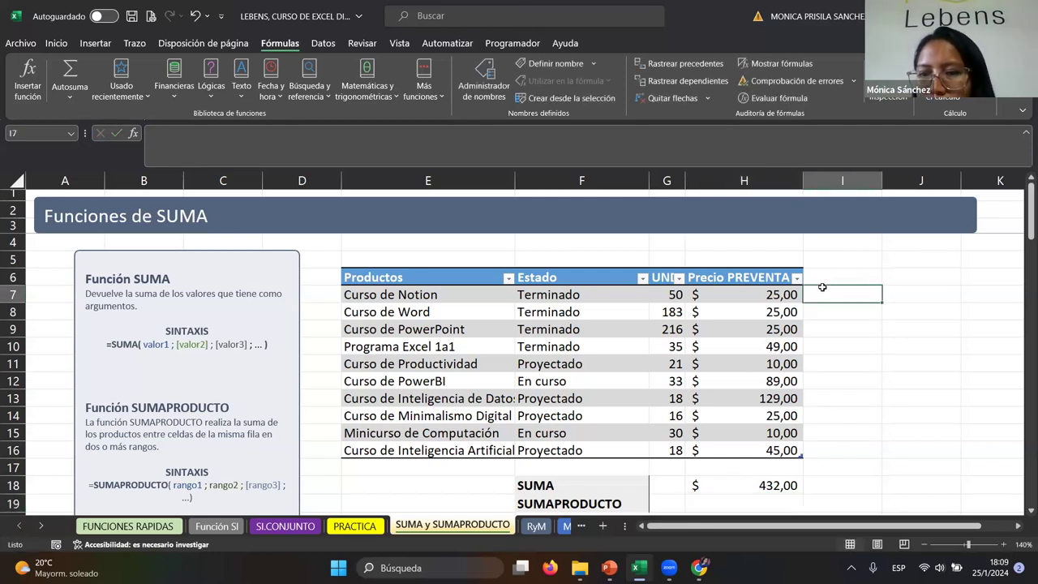
pyautogui.write('=SUMA(Tabla4[@[UND]:[Precio PREVENTA]]')
pyautogui.press('Return')
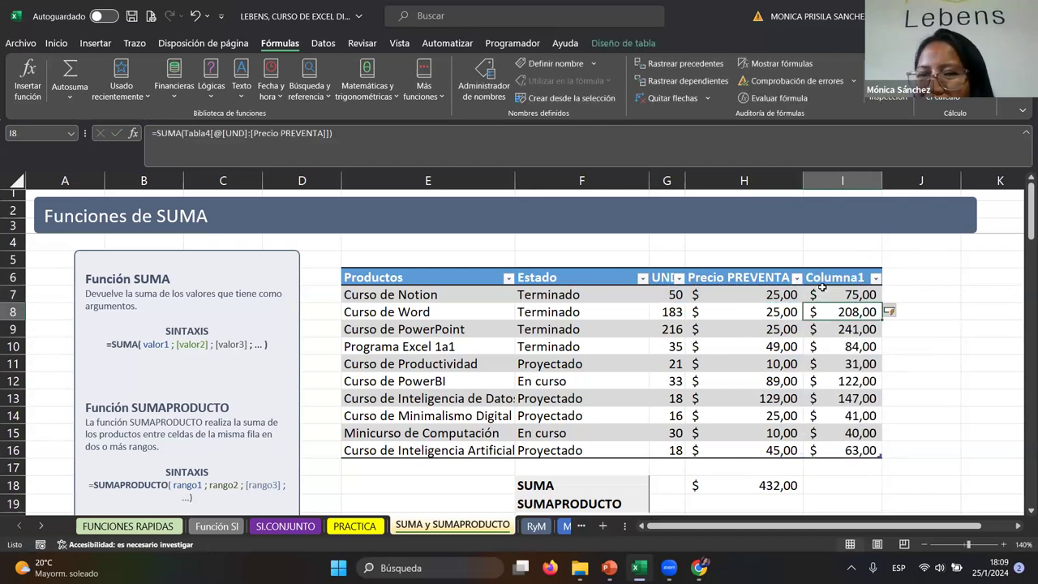
pyautogui.click(822, 288)
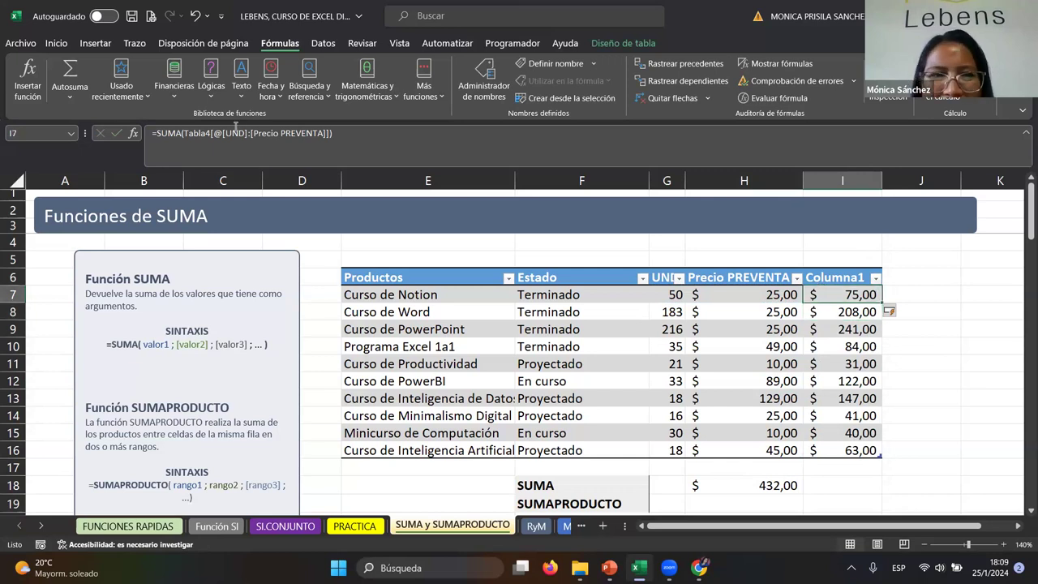
pyautogui.click(259, 130)
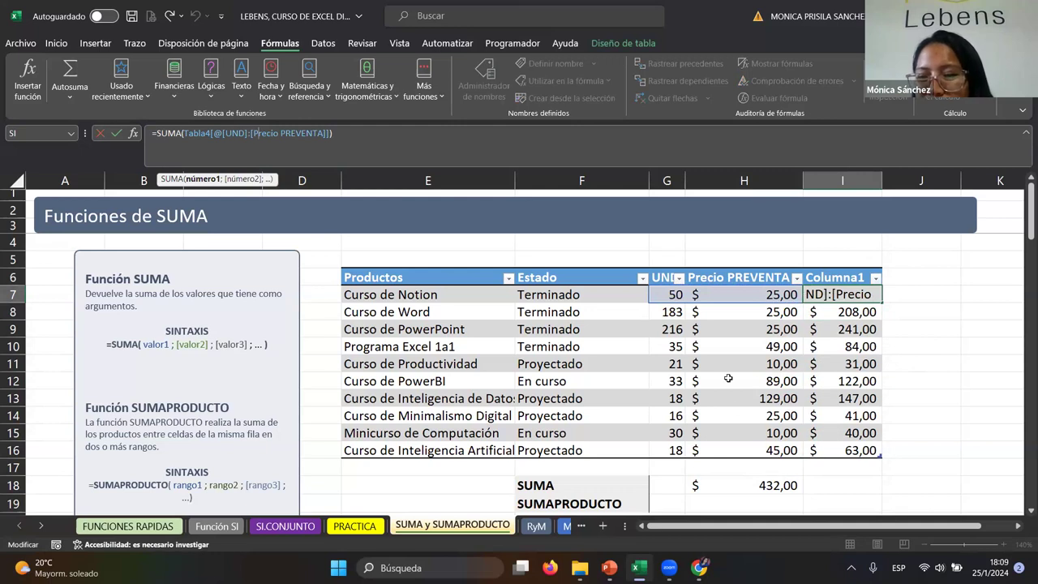
# Step: AutoSum the UND column into G18 and widen column G so the total fits
pyautogui.click(678, 486)
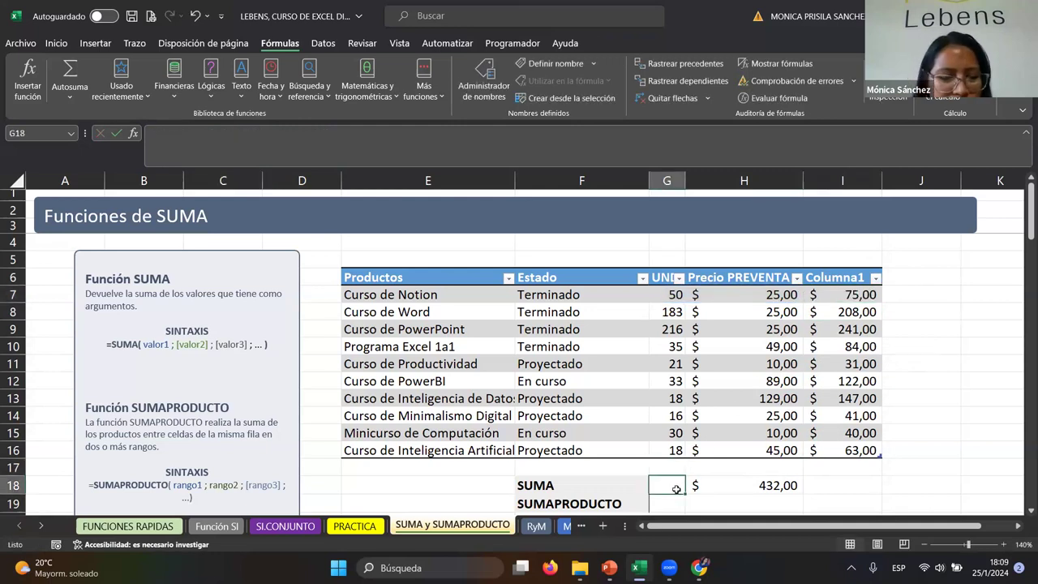
pyautogui.hotkey('alt', '=')
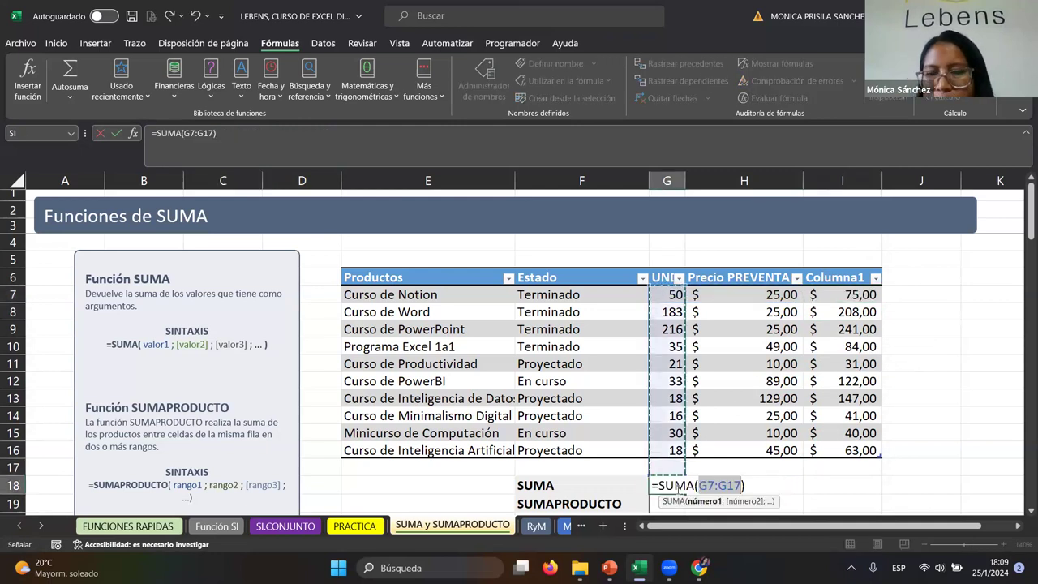
pyautogui.press('Return')
pyautogui.moveTo(686, 180); pyautogui.dragTo(715, 180)
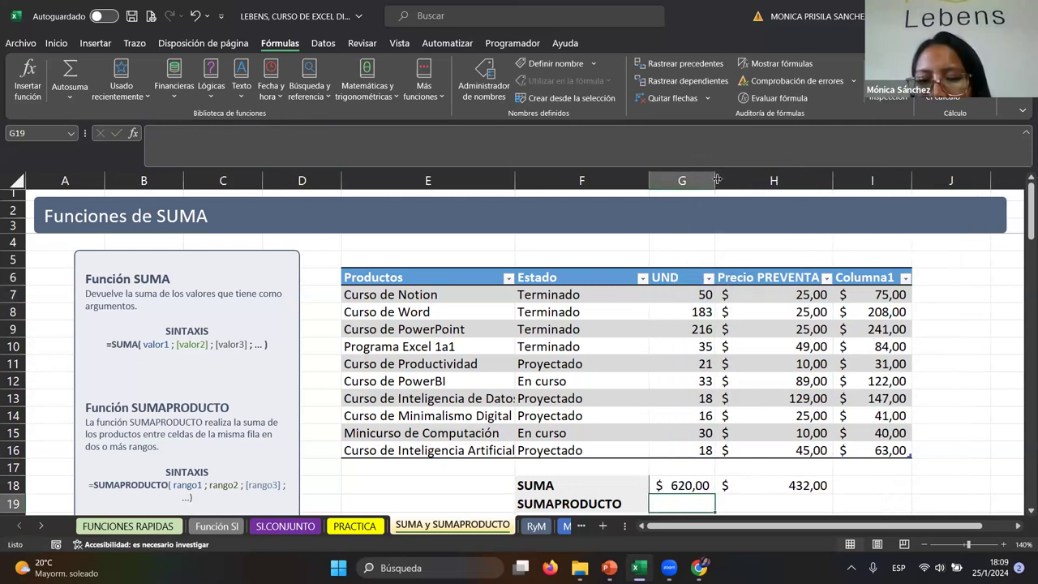
pyautogui.click(787, 490)
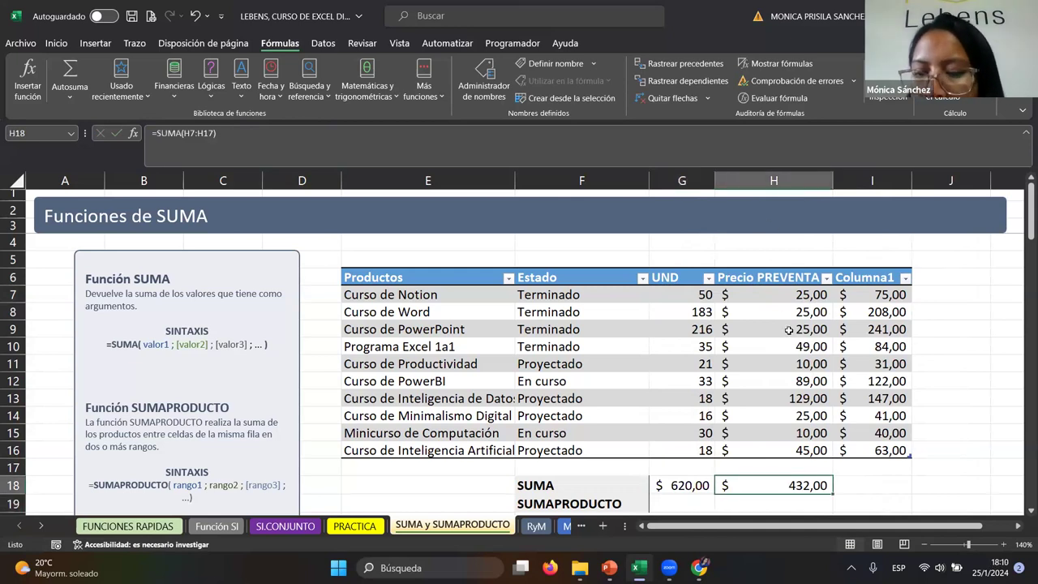
# Step: Enter a SUMAPRODUCTO in H19 using the Precio PREVENTA column as its only array
pyautogui.scroll(-1, 718, 422)
pyautogui.click(718, 457)
pyautogui.press('Left')
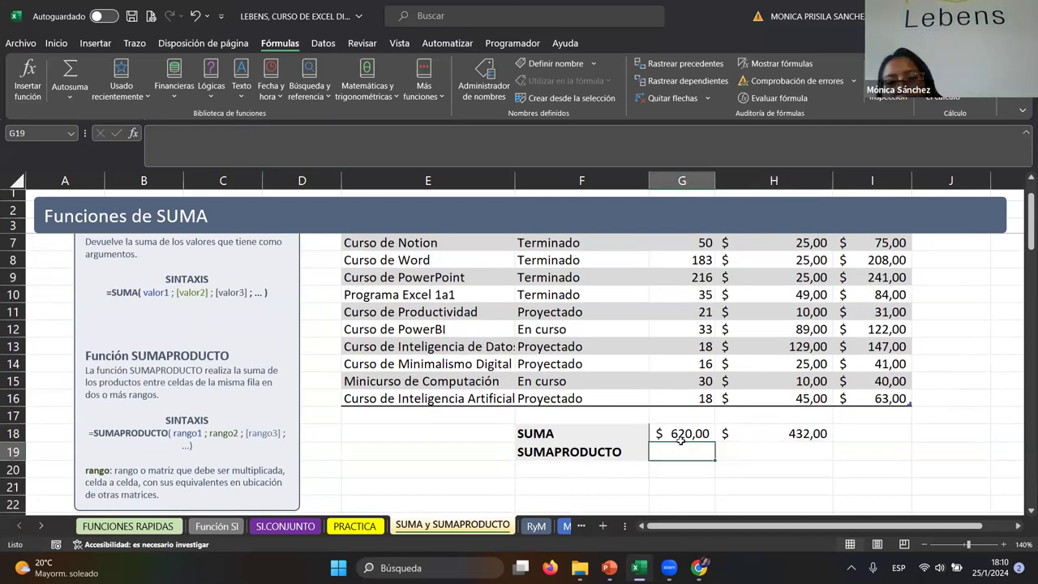
pyautogui.click(772, 453)
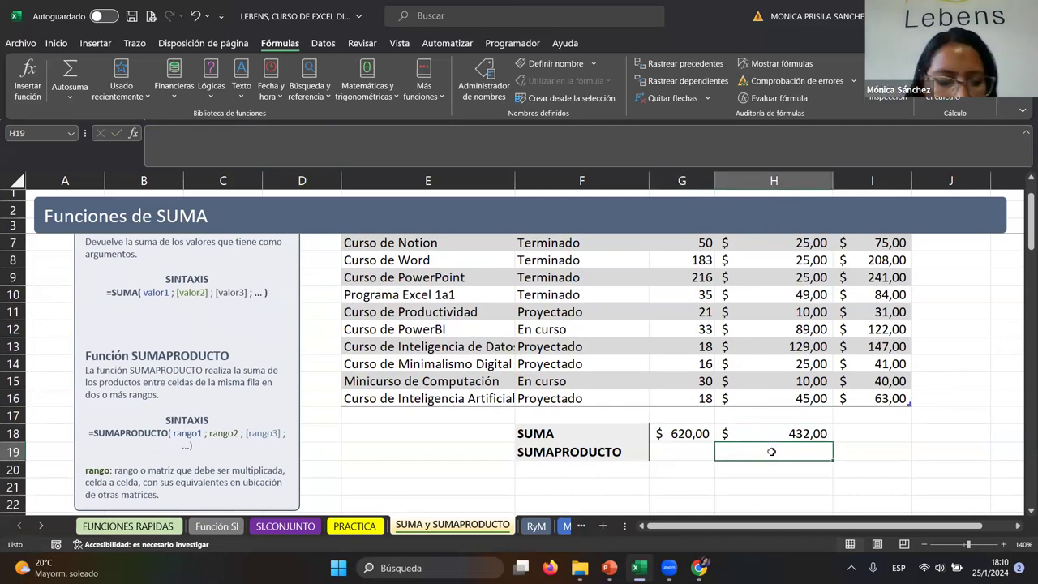
pyautogui.write('?')
pyautogui.press('BackSpace')
pyautogui.write('=')
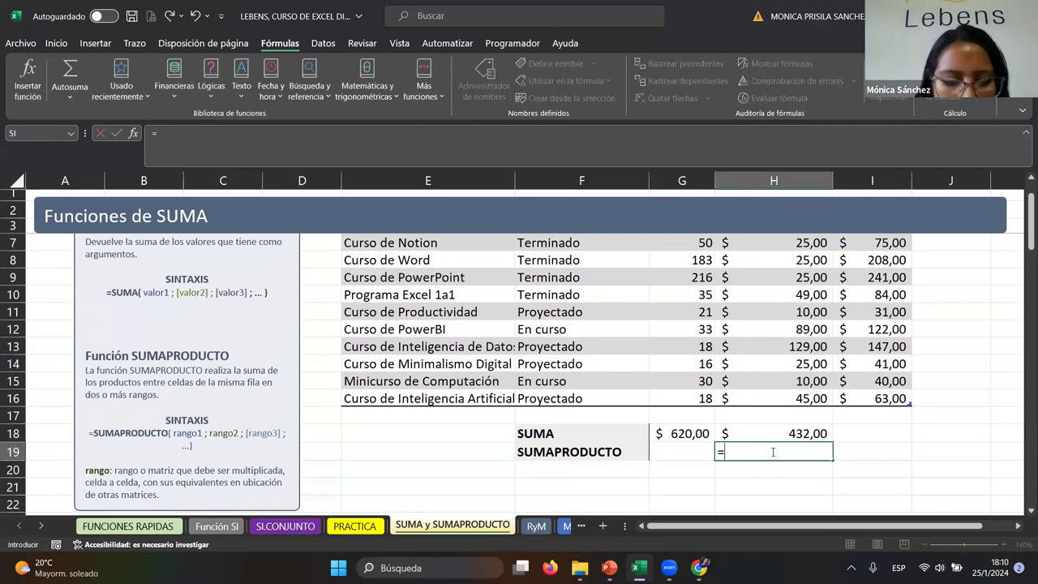
pyautogui.write('suma')
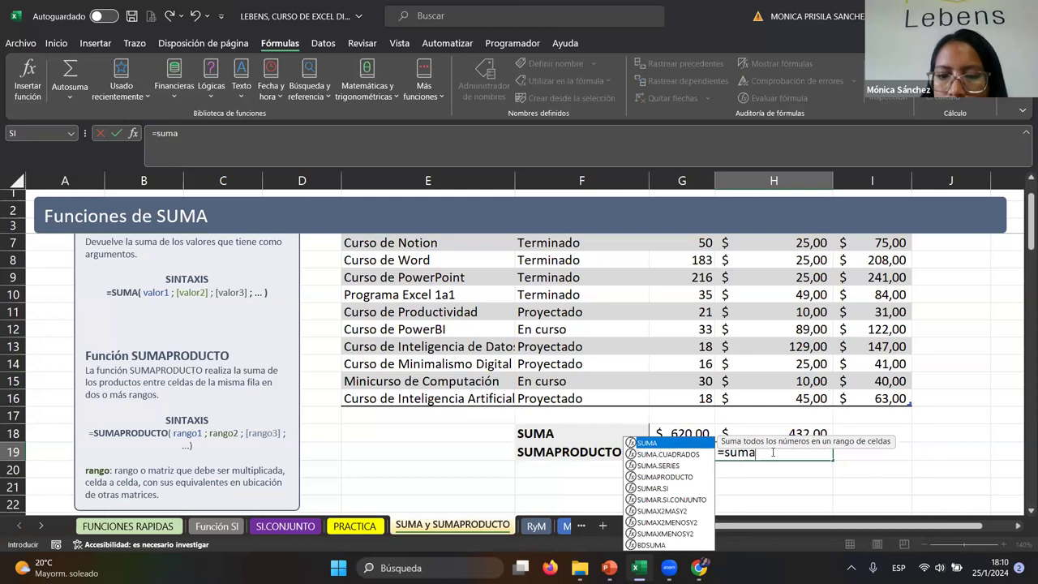
pyautogui.doubleClick(694, 476)
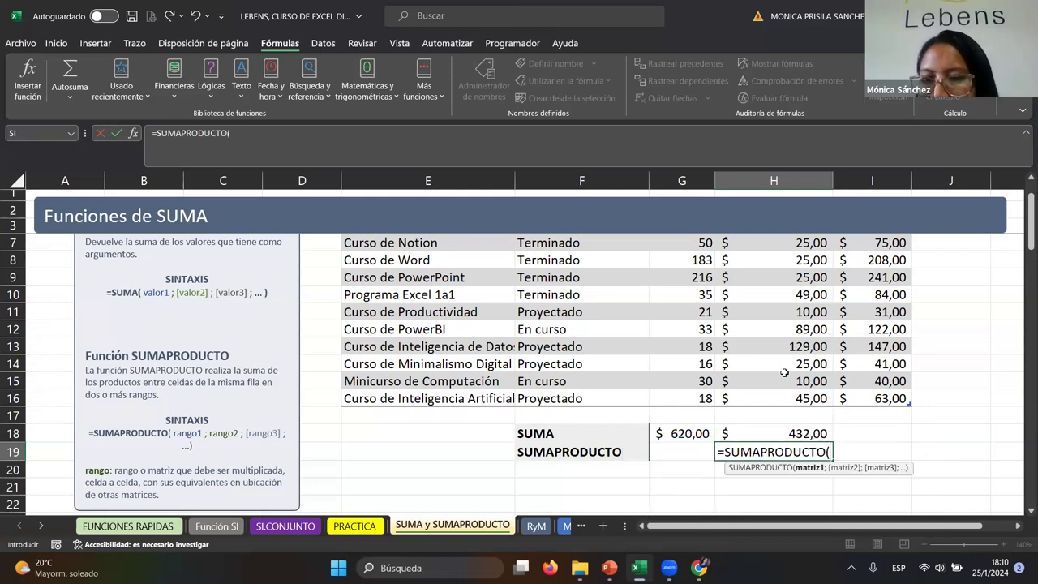
pyautogui.scroll(1, 778, 373)
pyautogui.moveTo(744, 301); pyautogui.dragTo(778, 448)
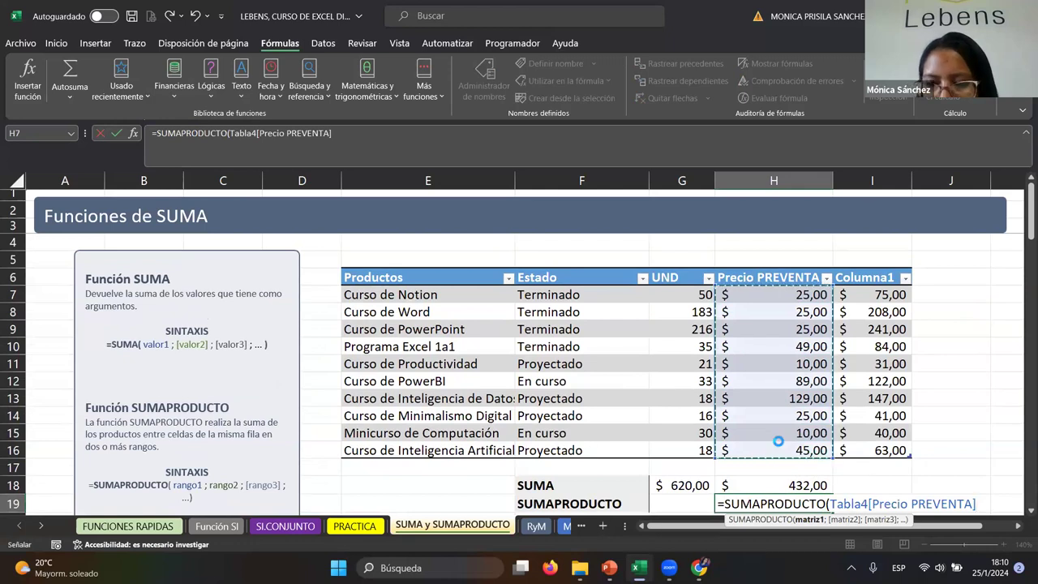
pyautogui.press('Return')
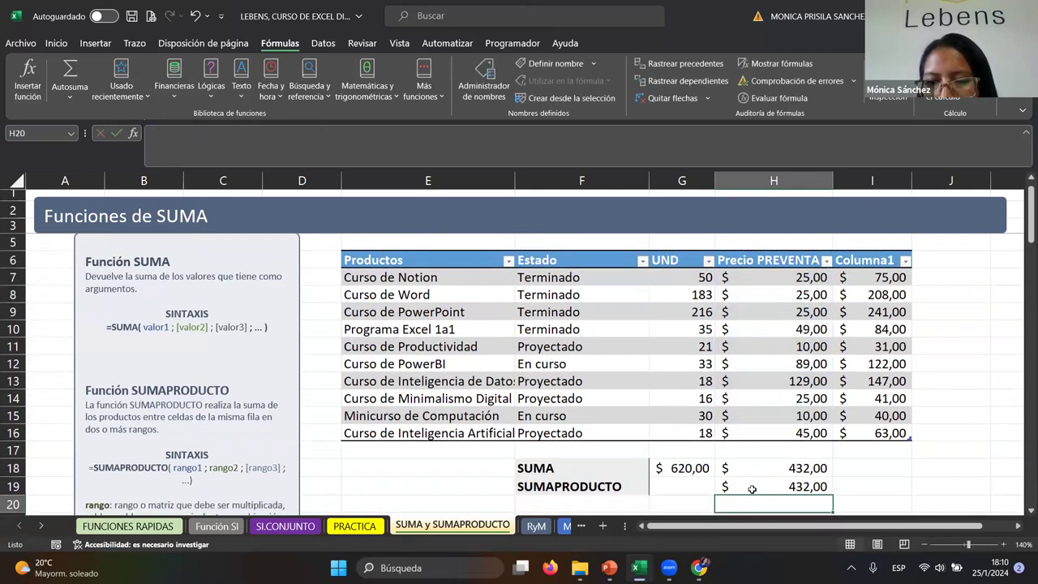
# Step: Add the UND column as a second array in H19's SUMAPRODUCTO, giving $ 19.919,00
pyautogui.click(798, 484)
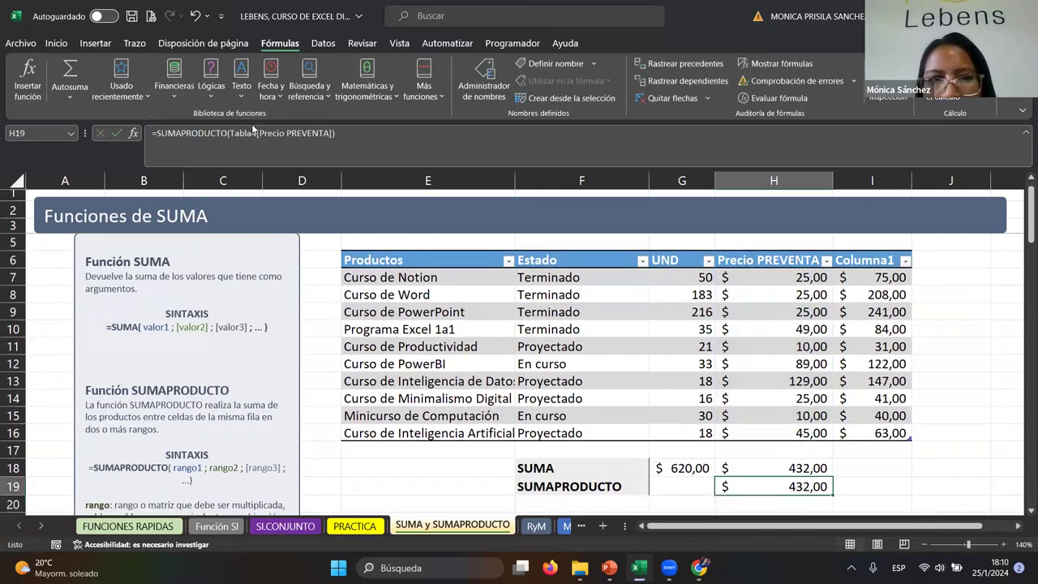
pyautogui.click(345, 137)
pyautogui.click(340, 136)
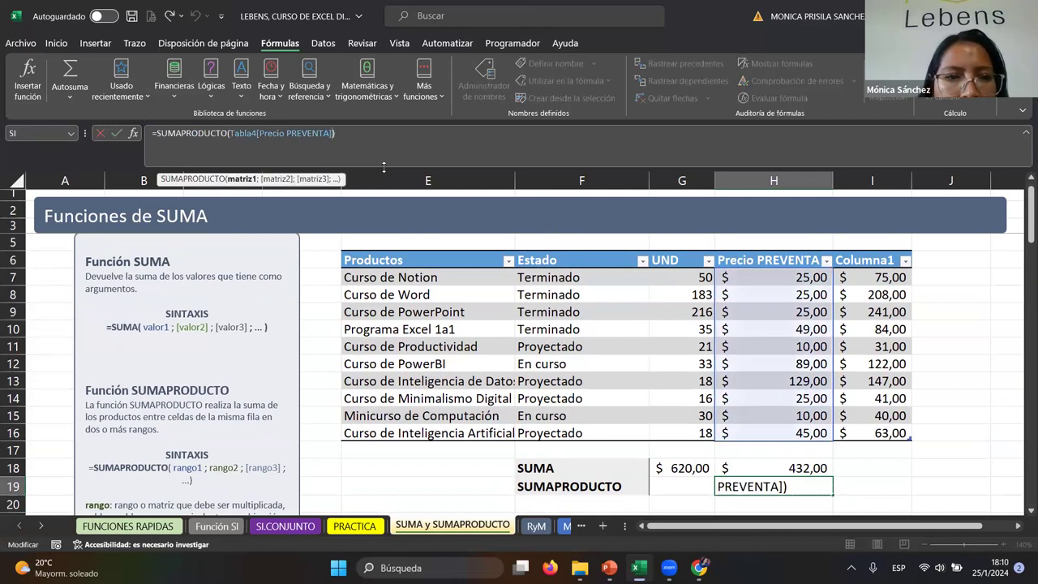
pyautogui.write(';')
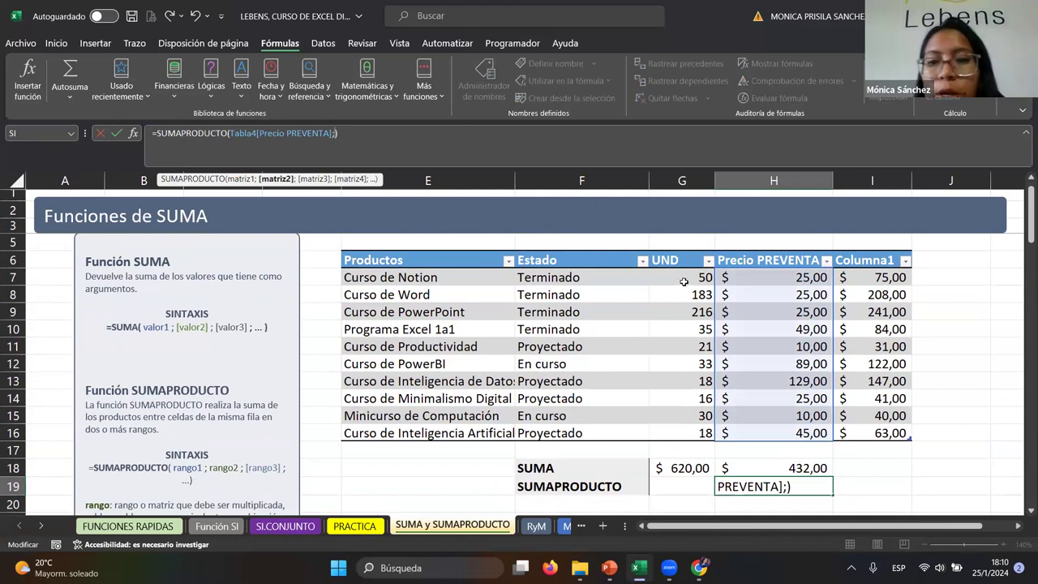
pyautogui.moveTo(680, 276); pyautogui.dragTo(684, 424)
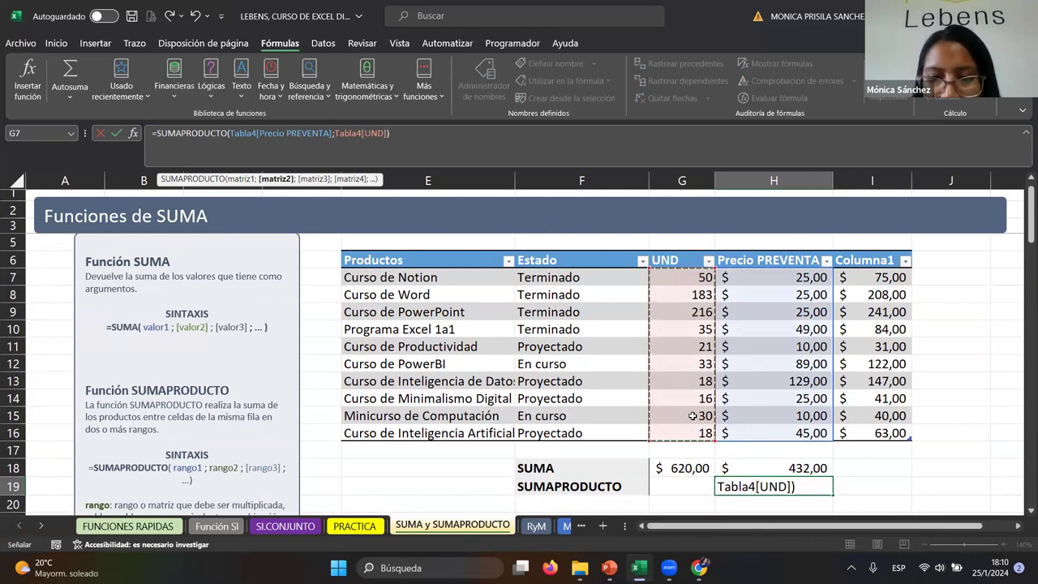
pyautogui.press('Return')
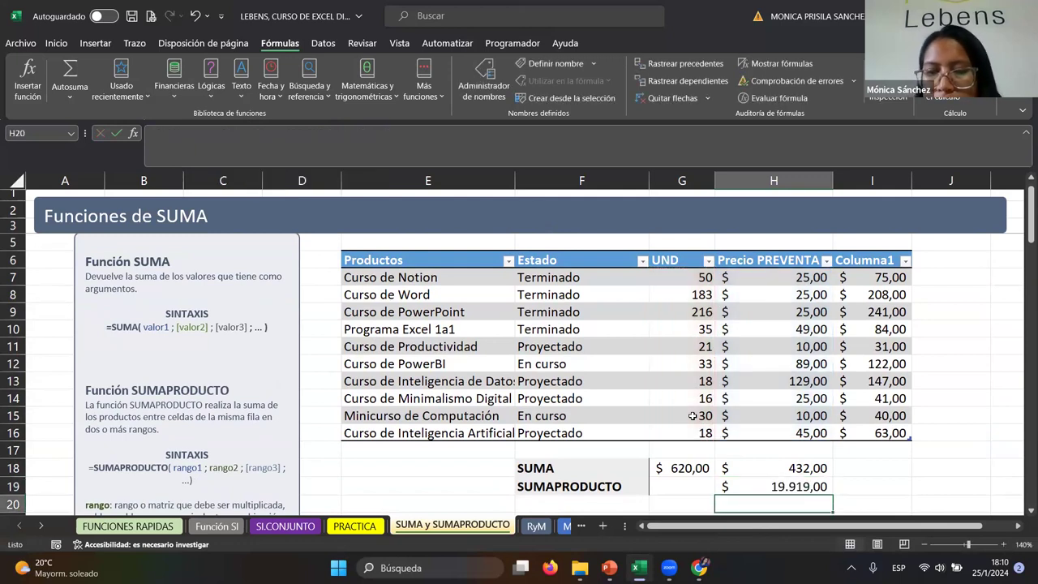
pyautogui.scroll(-1, 692, 415)
# Step: Extend H19's SUMAPRODUCTO with Tabla4[Columna1] as a third array
pyautogui.click(730, 435)
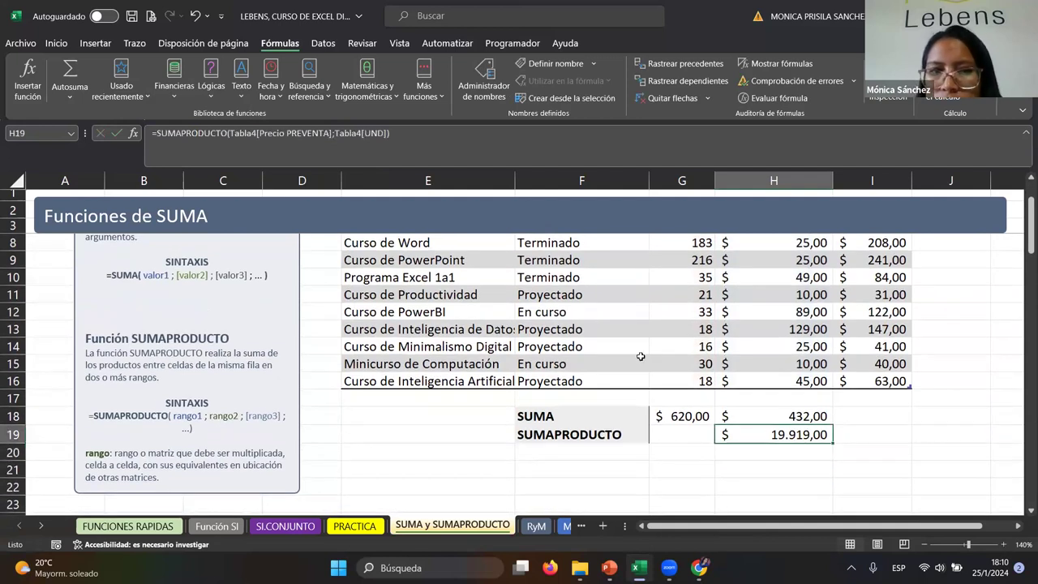
pyautogui.click(326, 138)
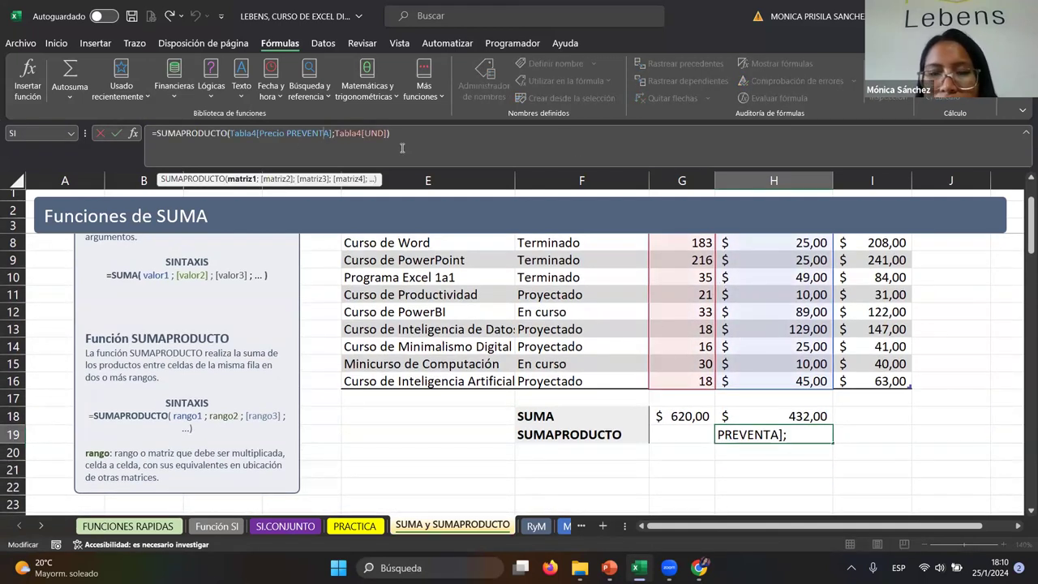
pyautogui.click(396, 142)
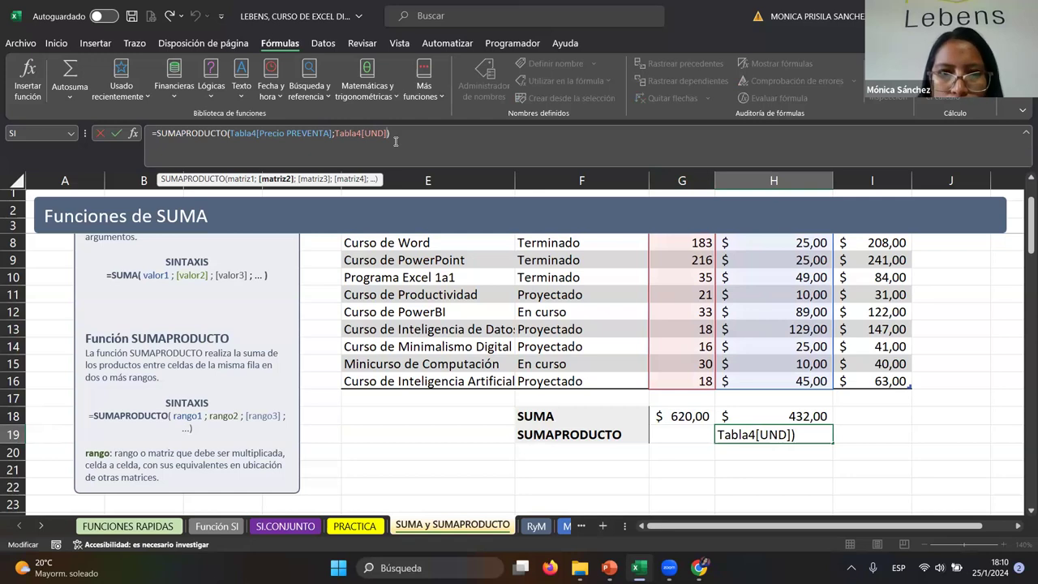
pyautogui.write(';')
pyautogui.scroll(2, 990, 354)
pyautogui.moveTo(872, 278); pyautogui.dragTo(878, 448)
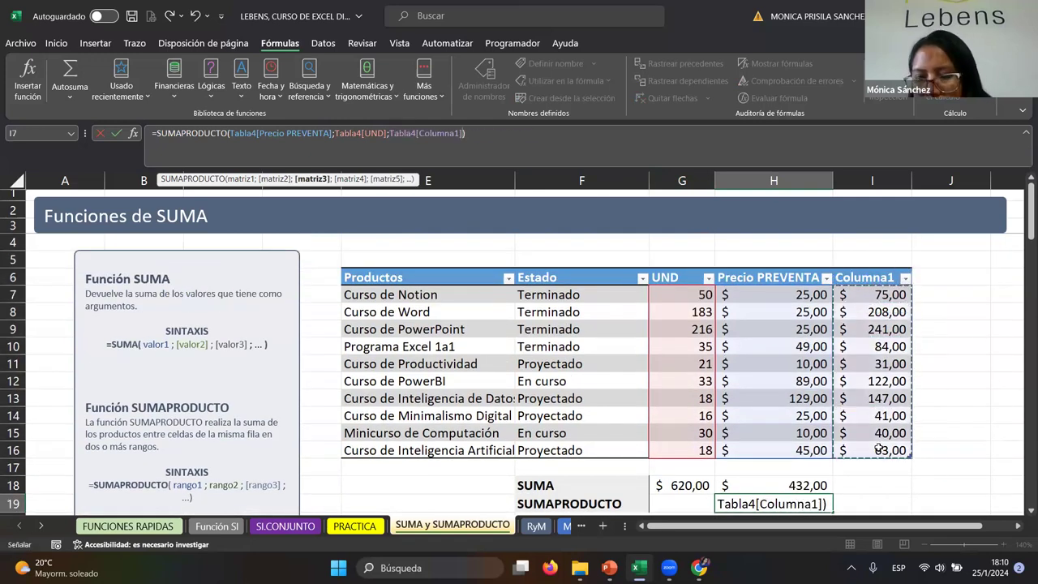
pyautogui.press('Return')
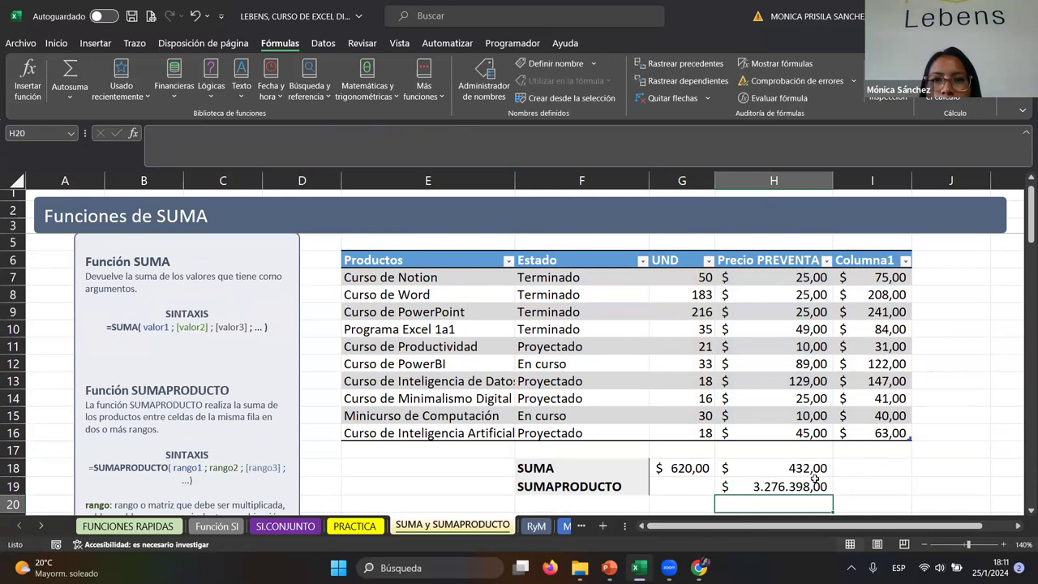
pyautogui.scroll(-3, 674, 451)
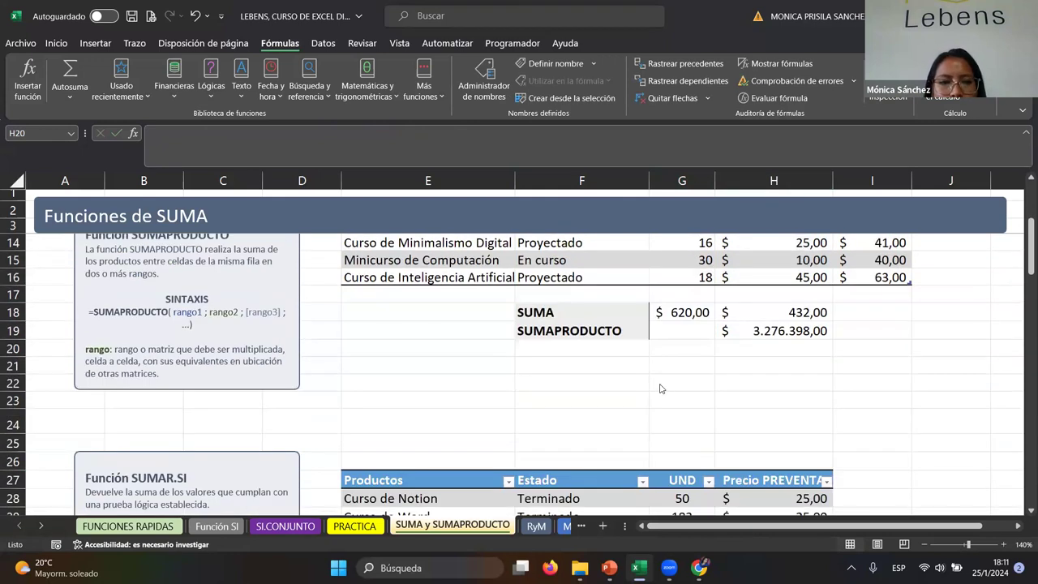
pyautogui.scroll(-3, 622, 417)
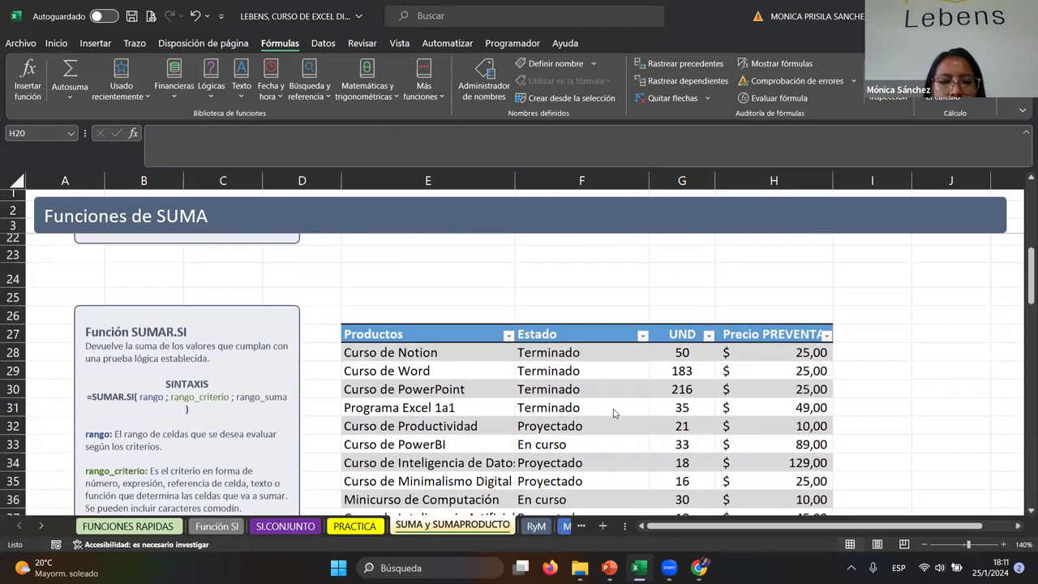
pyautogui.scroll(-3, 607, 408)
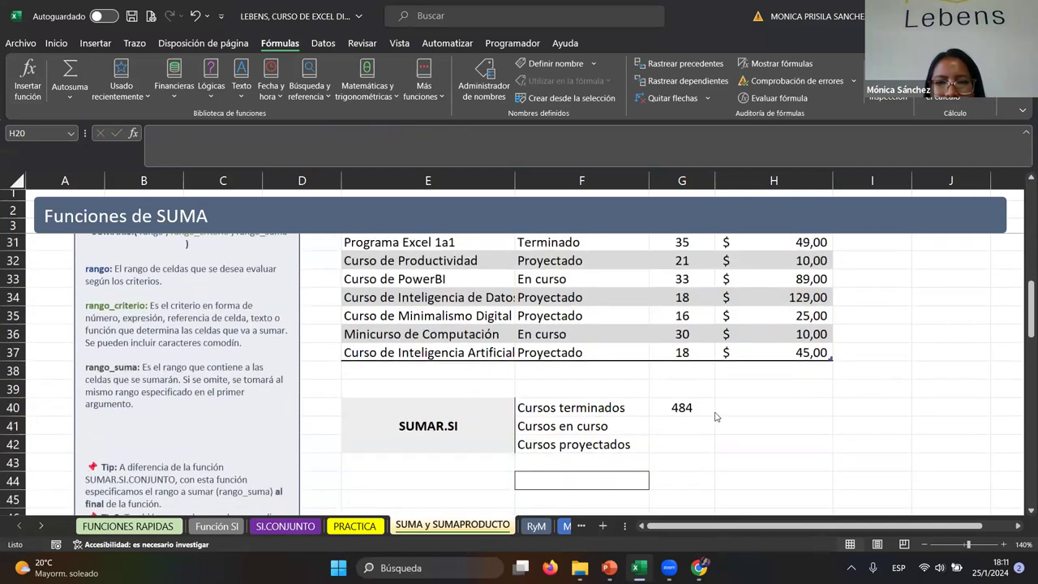
pyautogui.click(699, 421)
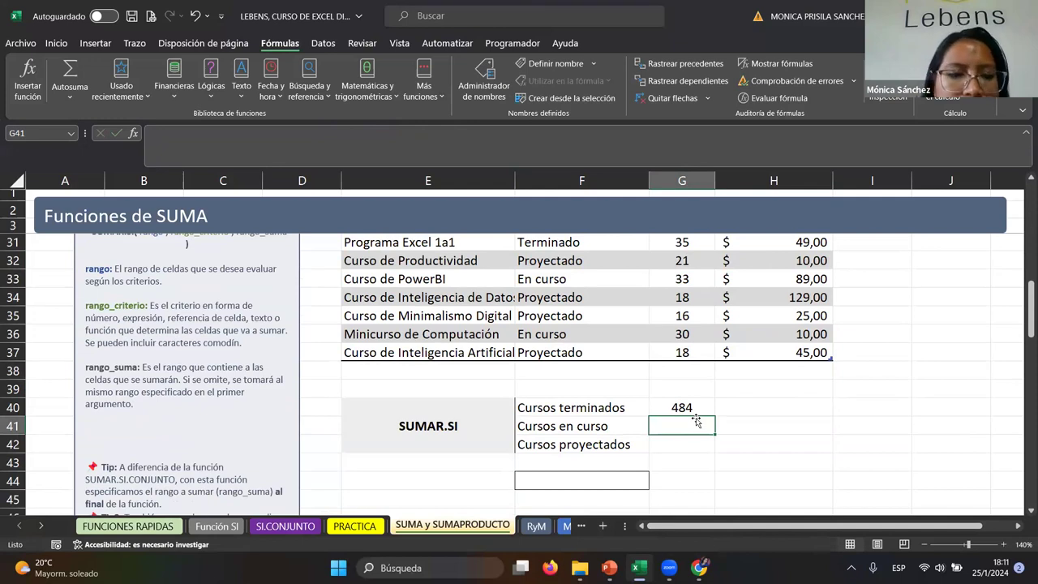
pyautogui.scroll(1, 697, 419)
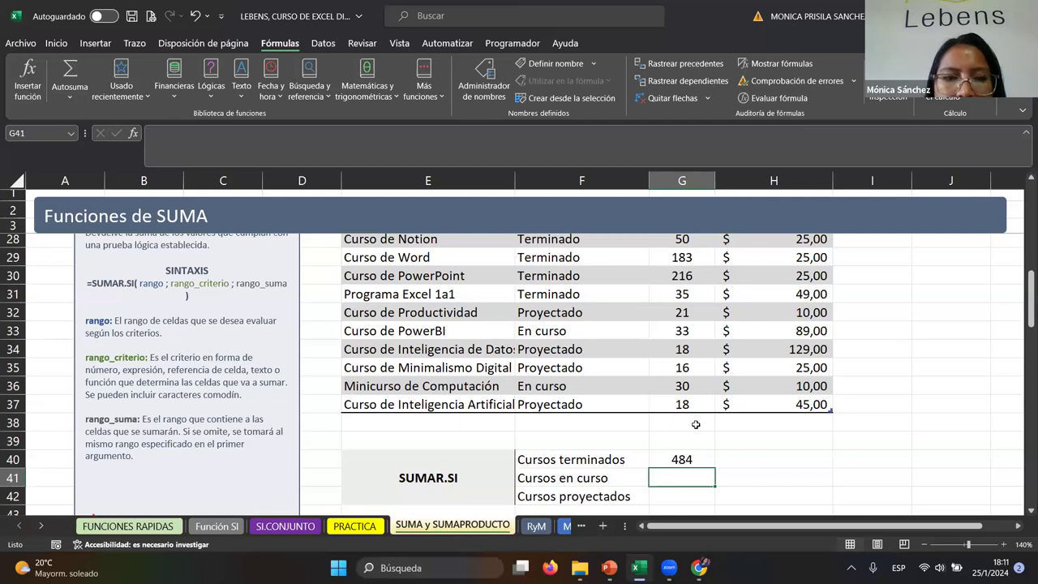
pyautogui.click(676, 461)
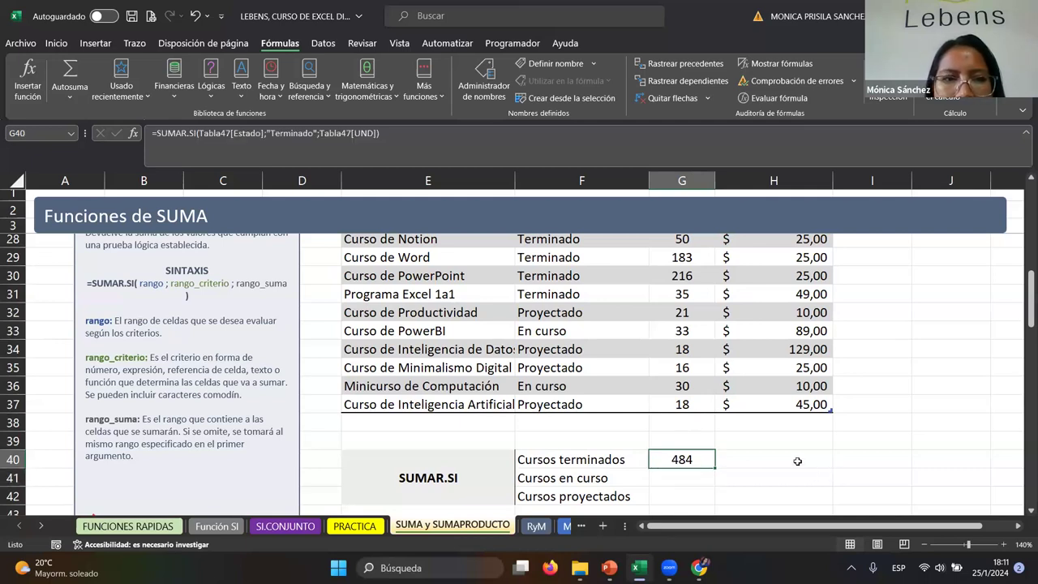
pyautogui.scroll(1, 797, 460)
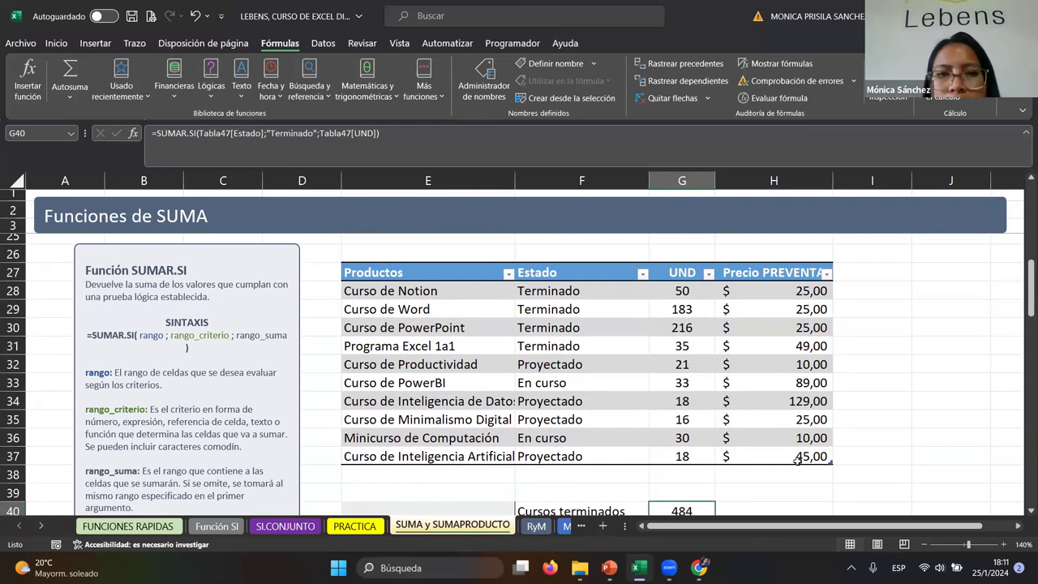
# Step: Build a sum-if formula in G41 over the Estado column with criterion "Proyectado" summing UND
pyautogui.scroll(-1, 797, 459)
pyautogui.click(699, 477)
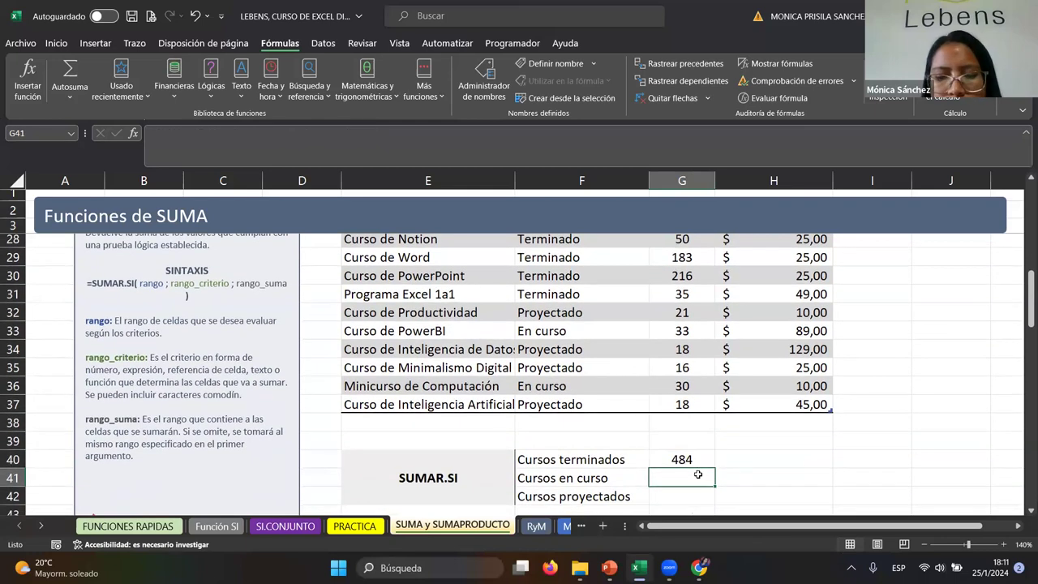
pyautogui.write('=')
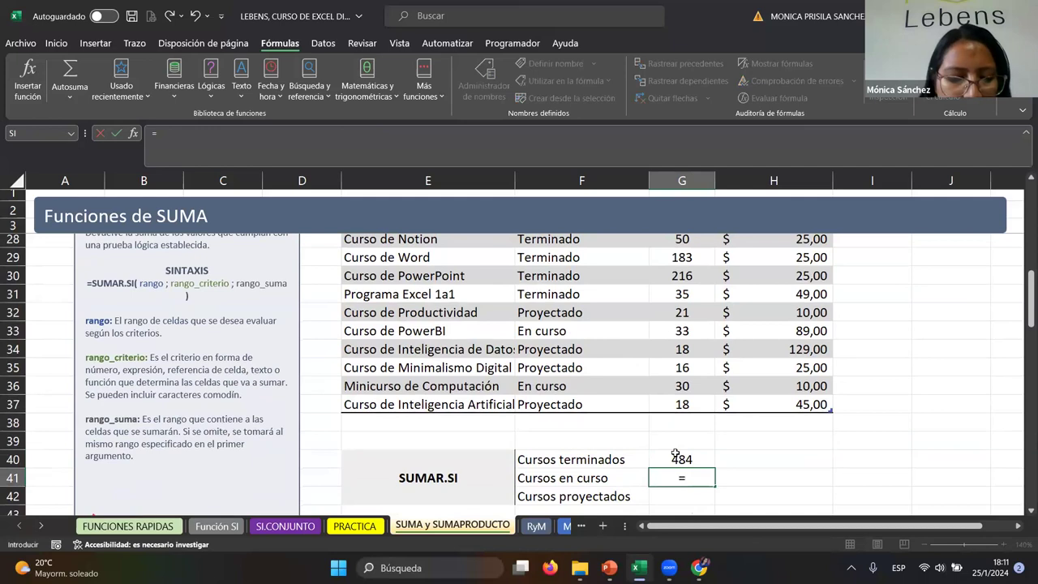
pyautogui.write('suma')
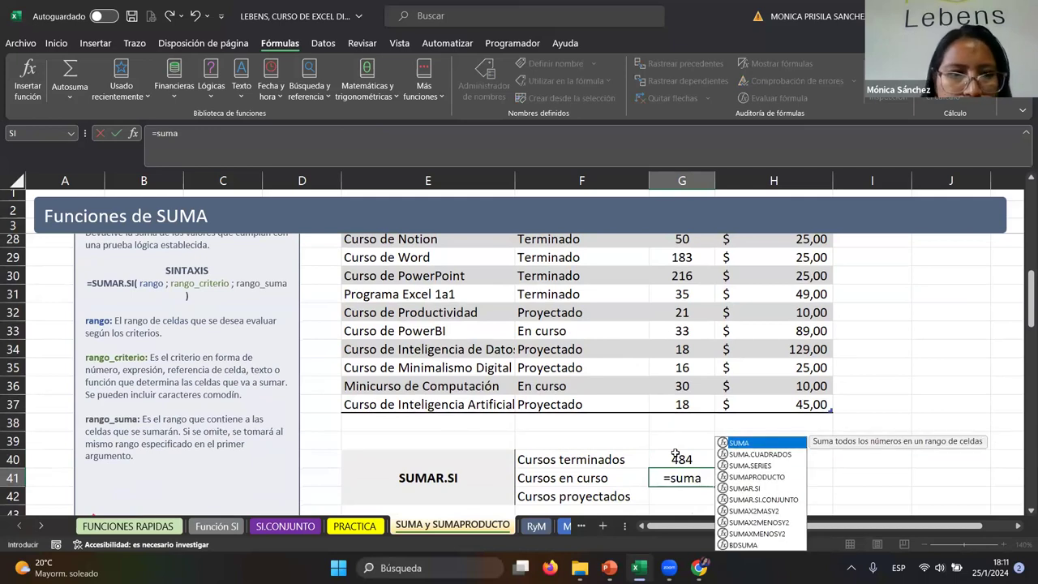
pyautogui.write('.si(')
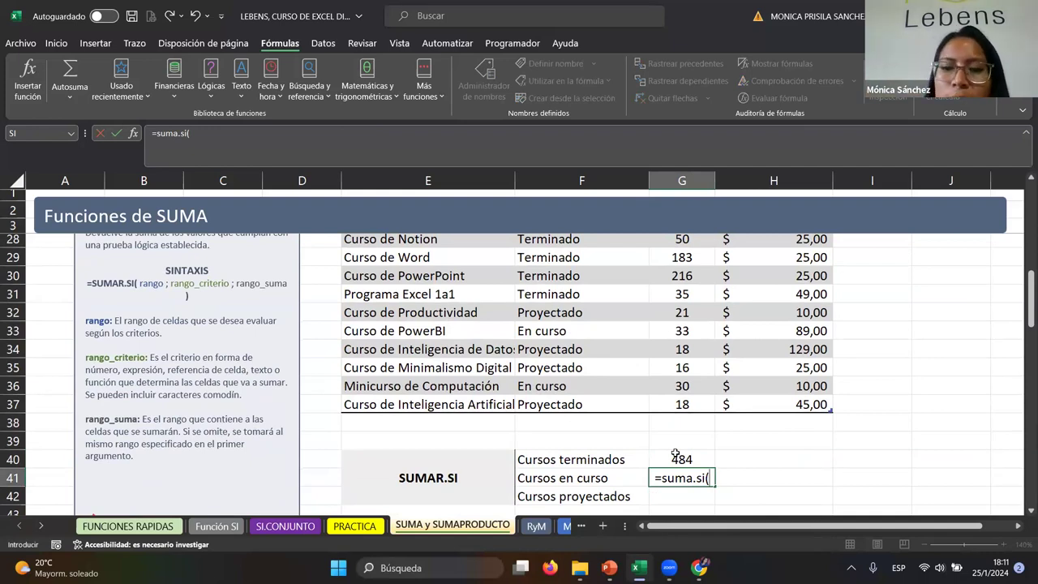
pyautogui.scroll(2, 677, 452)
pyautogui.moveTo(581, 345)
pyautogui.mouseDown()
pyautogui.moveTo(597, 519)
pyautogui.moveTo(586, 479)
pyautogui.mouseUp()
pyautogui.write(';')
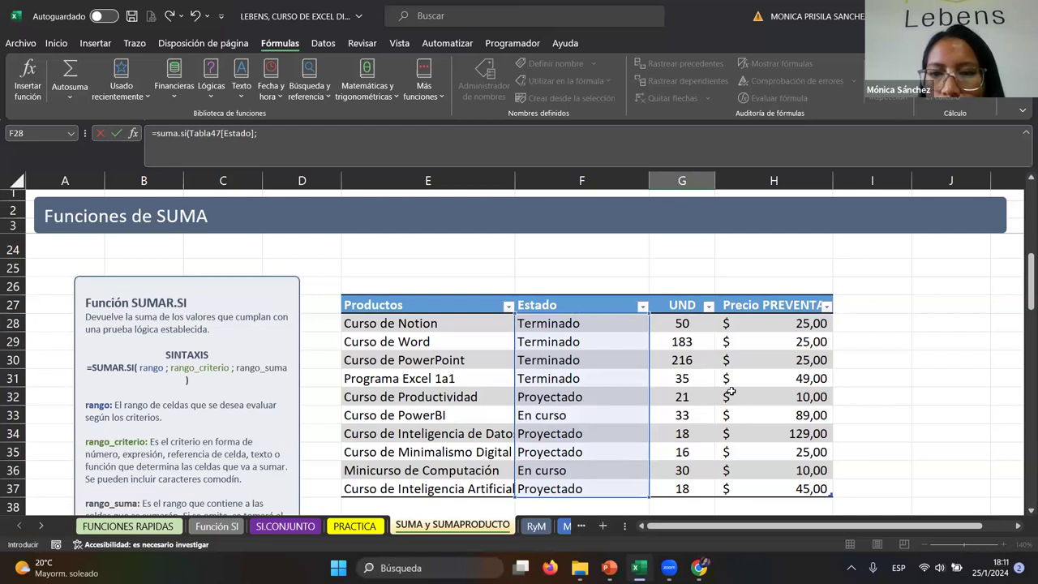
pyautogui.scroll(-1, 730, 416)
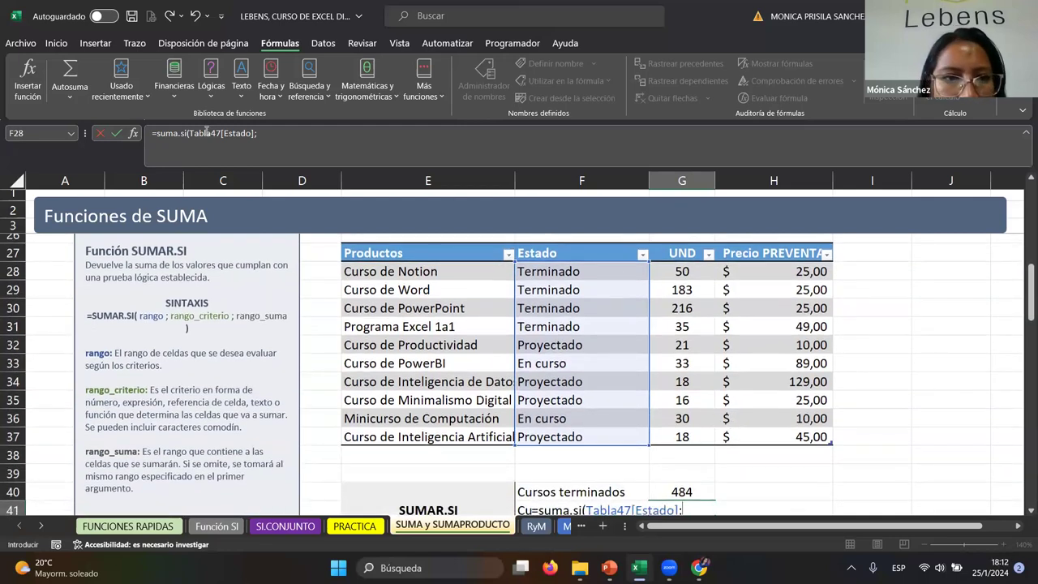
pyautogui.scroll(-2, 593, 358)
pyautogui.click(682, 408)
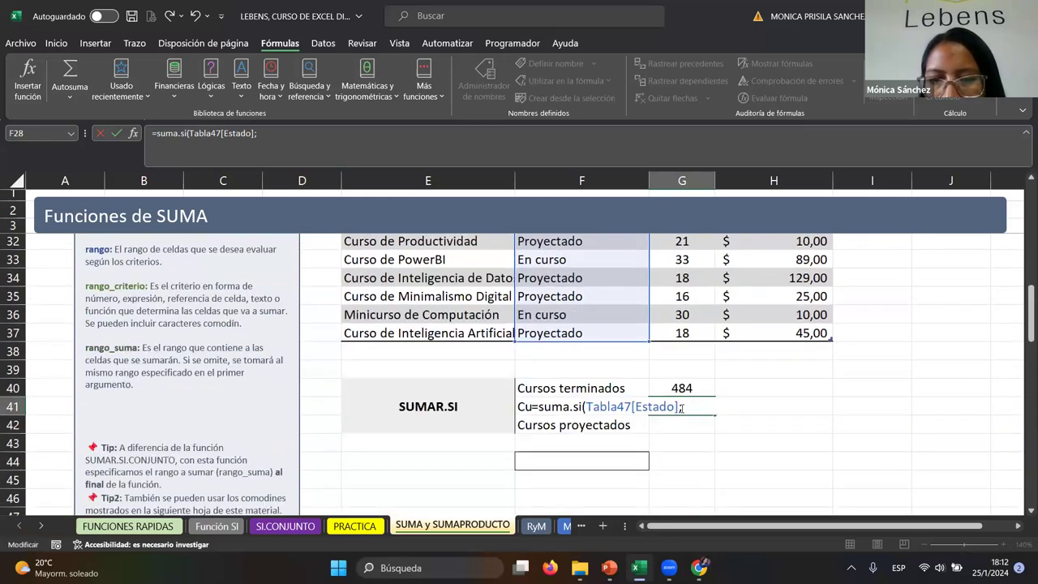
pyautogui.click(272, 135)
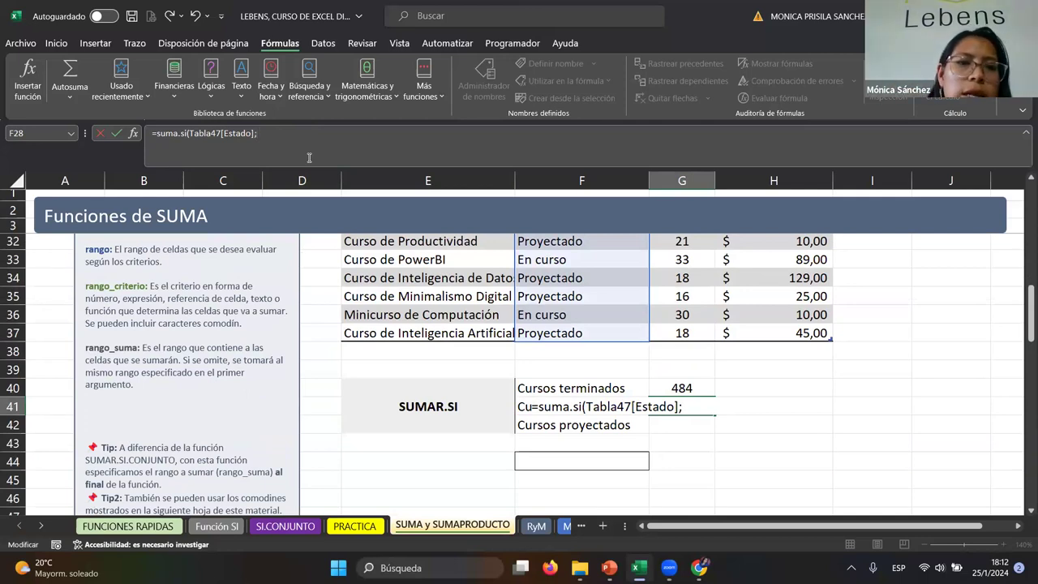
pyautogui.write('"')
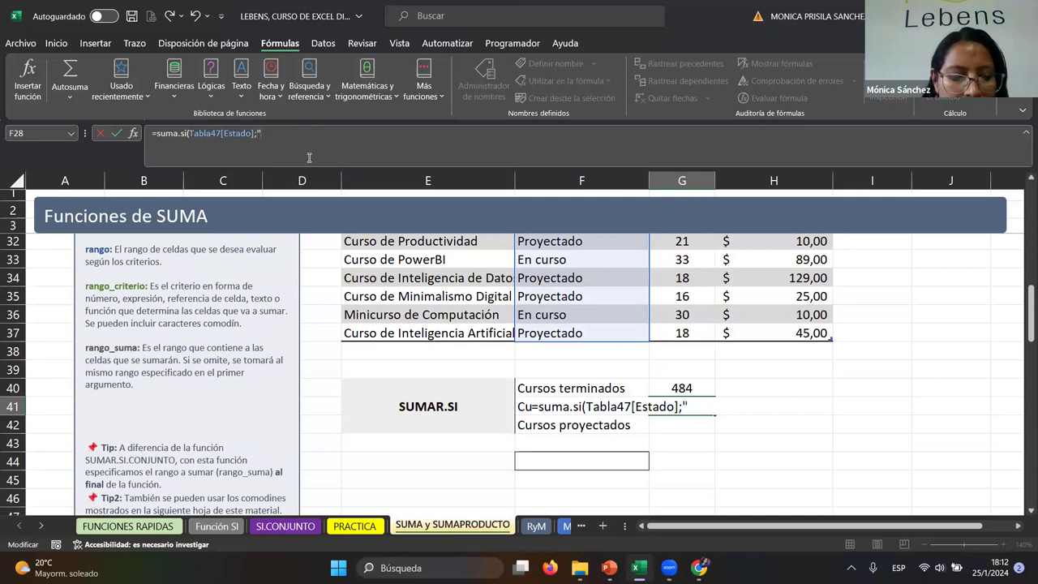
pyautogui.scroll(1, 579, 276)
pyautogui.scroll(1, 579, 276)
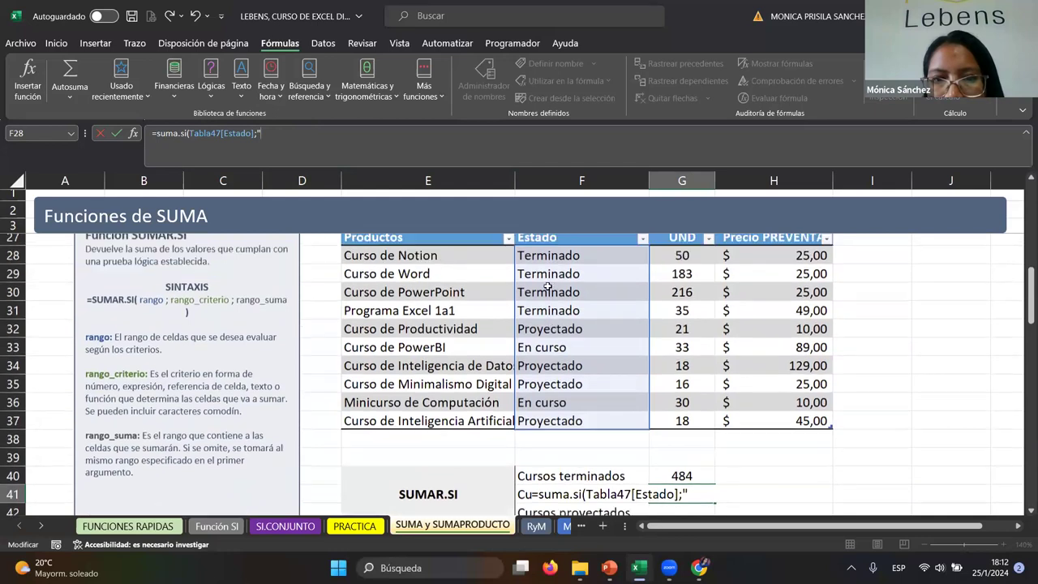
pyautogui.write('Terminado')
pyautogui.press('BackSpace')
pyautogui.press('BackSpace')
pyautogui.press('BackSpace')
pyautogui.press('BackSpace')
pyautogui.press('BackSpace')
pyautogui.press('BackSpace')
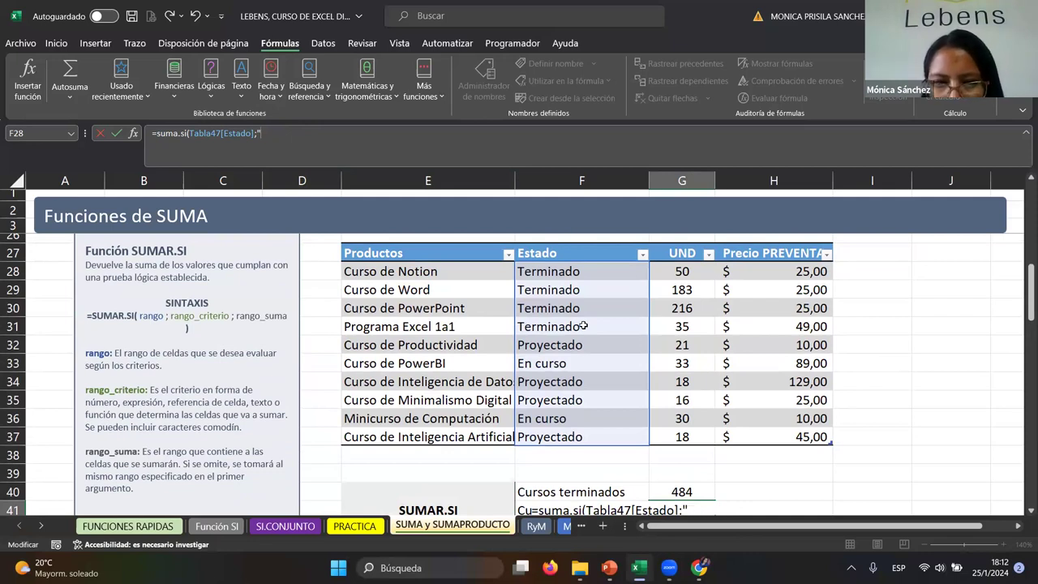
pyautogui.write('oyectado";')
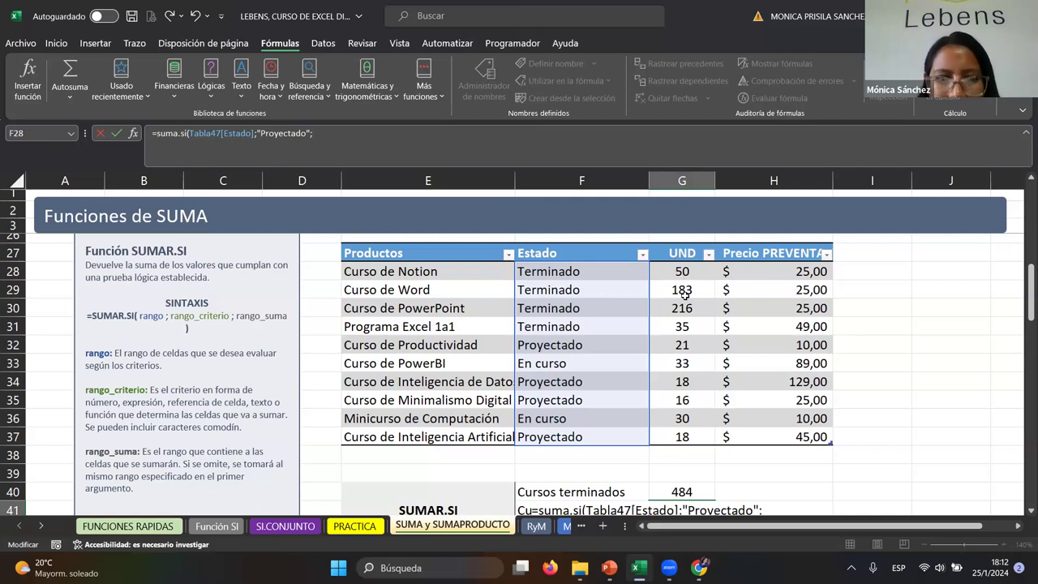
pyautogui.click(672, 271)
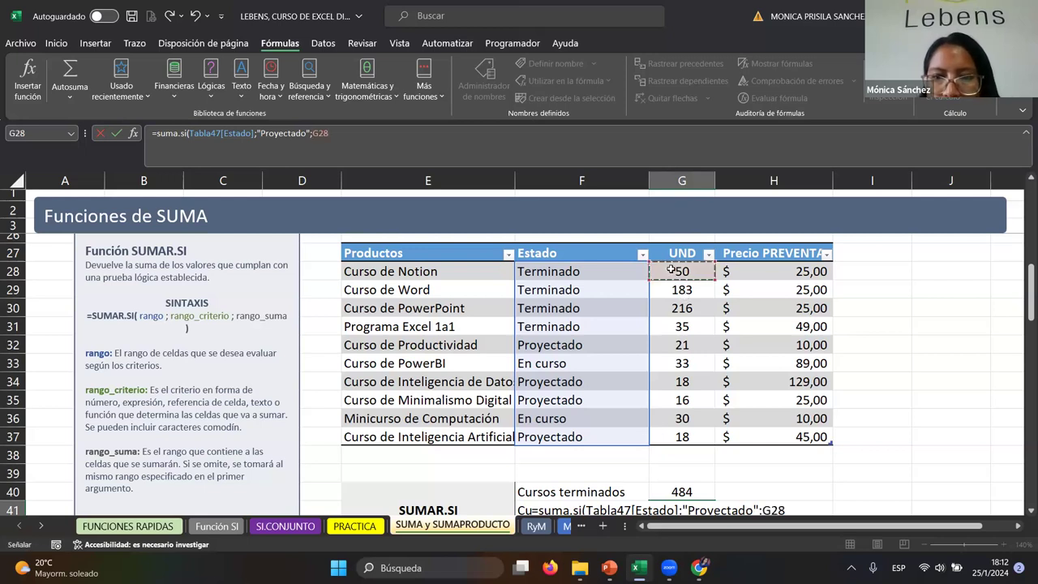
pyautogui.moveTo(672, 271); pyautogui.dragTo(679, 430)
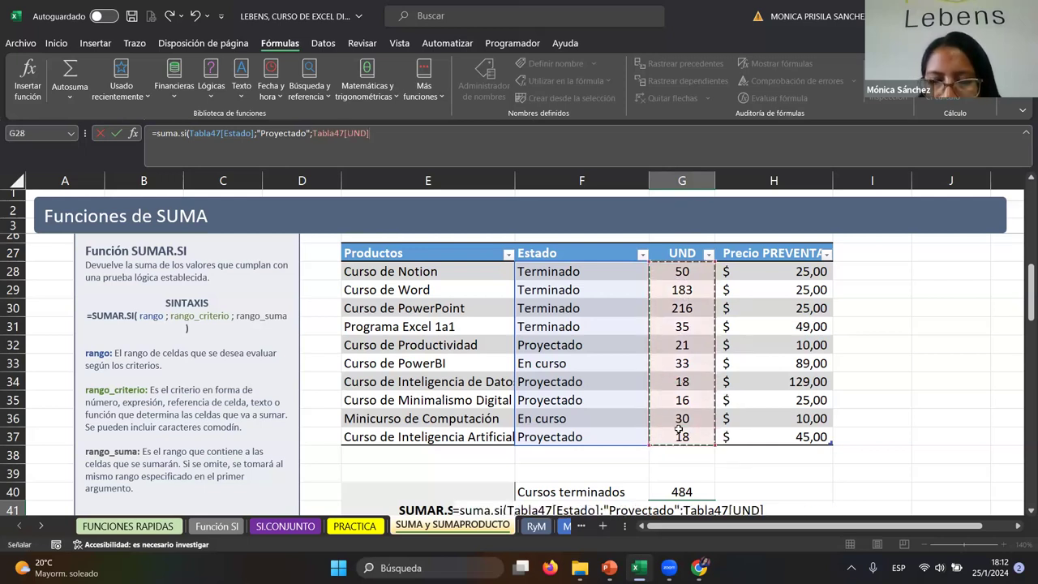
pyautogui.write(';')
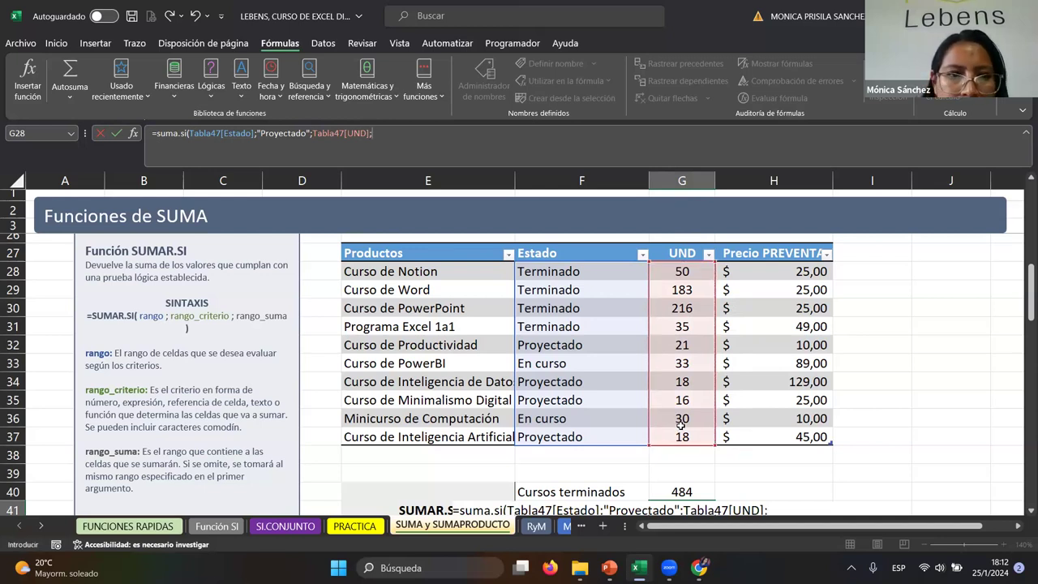
pyautogui.press('Return')
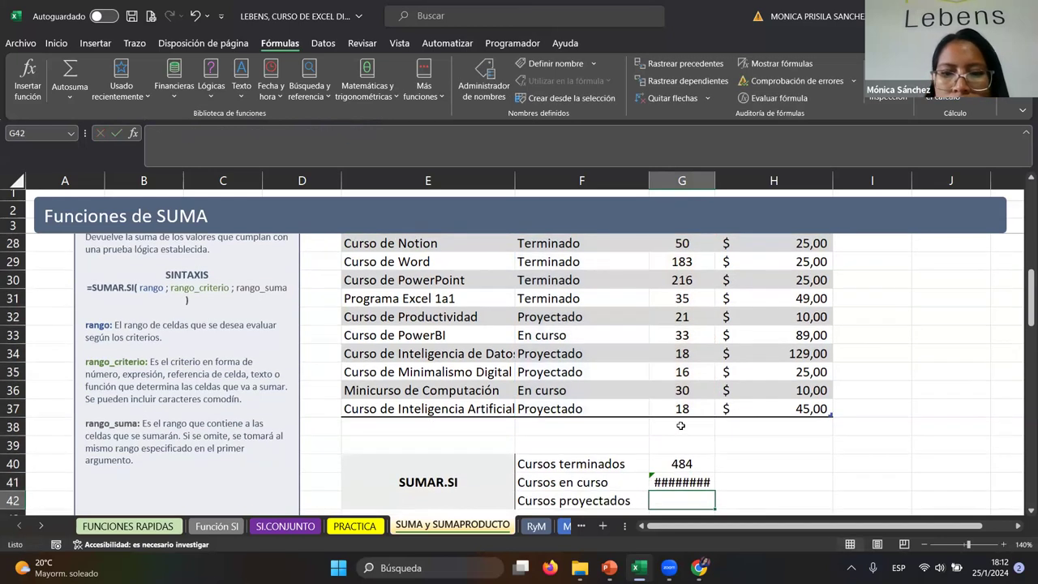
# Step: Widen column G and correct G41's misspelled function name to SUMAR.SI
pyautogui.moveTo(714, 172); pyautogui.dragTo(730, 172)
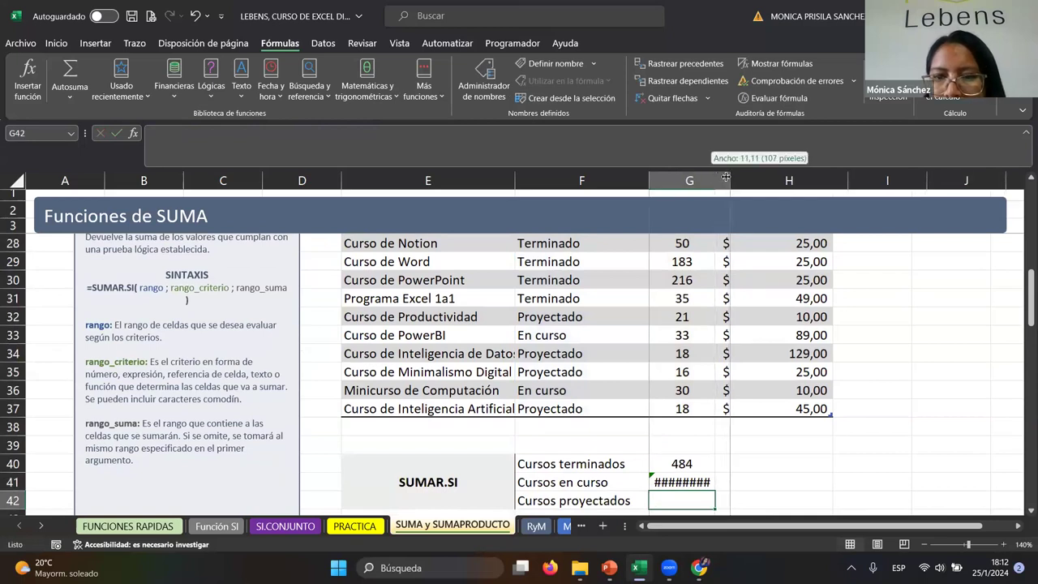
pyautogui.click(685, 482)
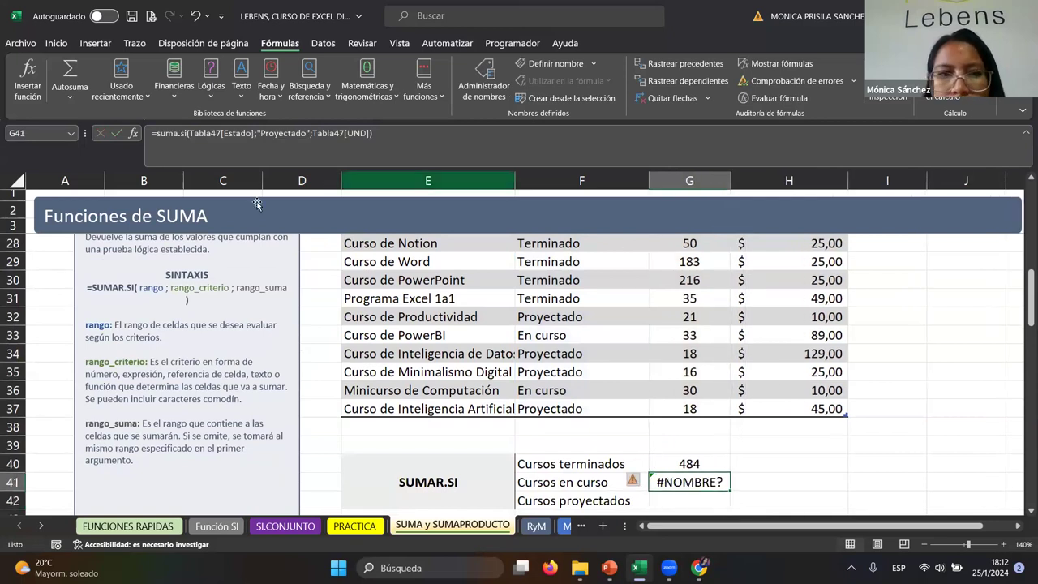
pyautogui.click(250, 133)
pyautogui.click(196, 136)
pyautogui.press('BackSpace')
pyautogui.press('BackSpace')
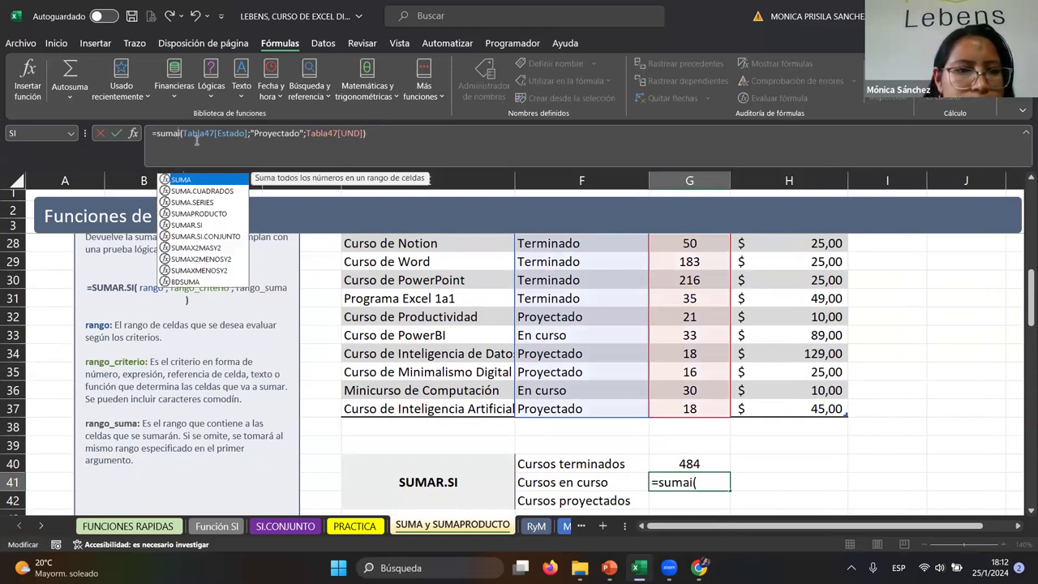
pyautogui.press('BackSpace')
pyautogui.press('BackSpace')
pyautogui.press('BackSpace')
pyautogui.press('BackSpace')
pyautogui.press('BackSpace')
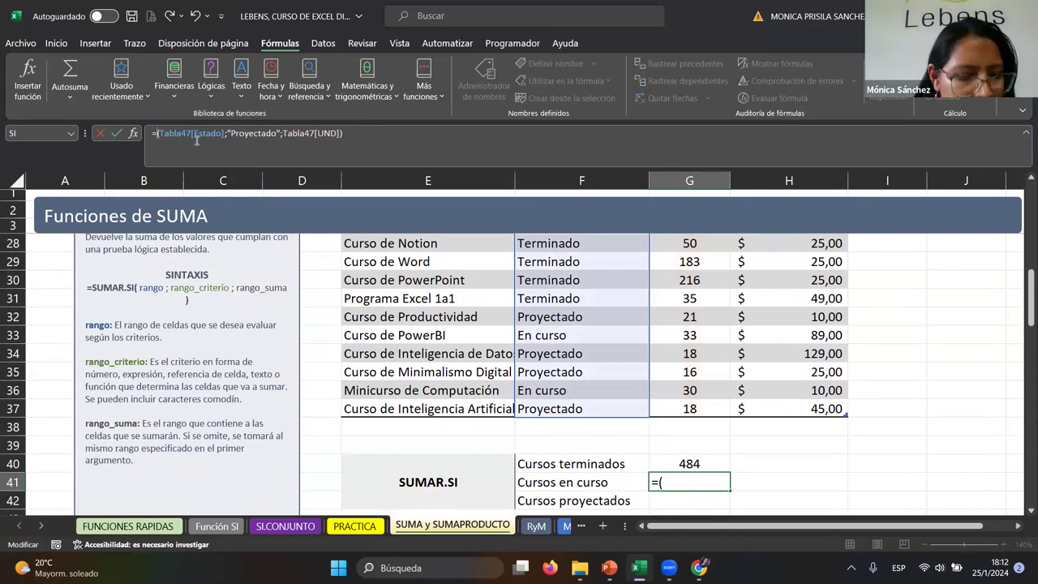
pyautogui.write('SUMA')
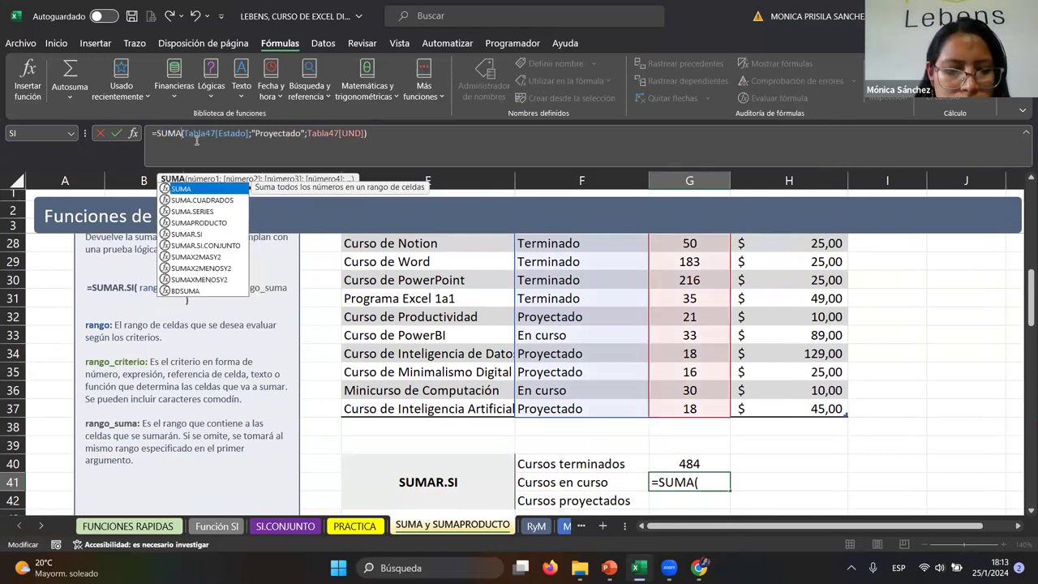
pyautogui.write('R.S')
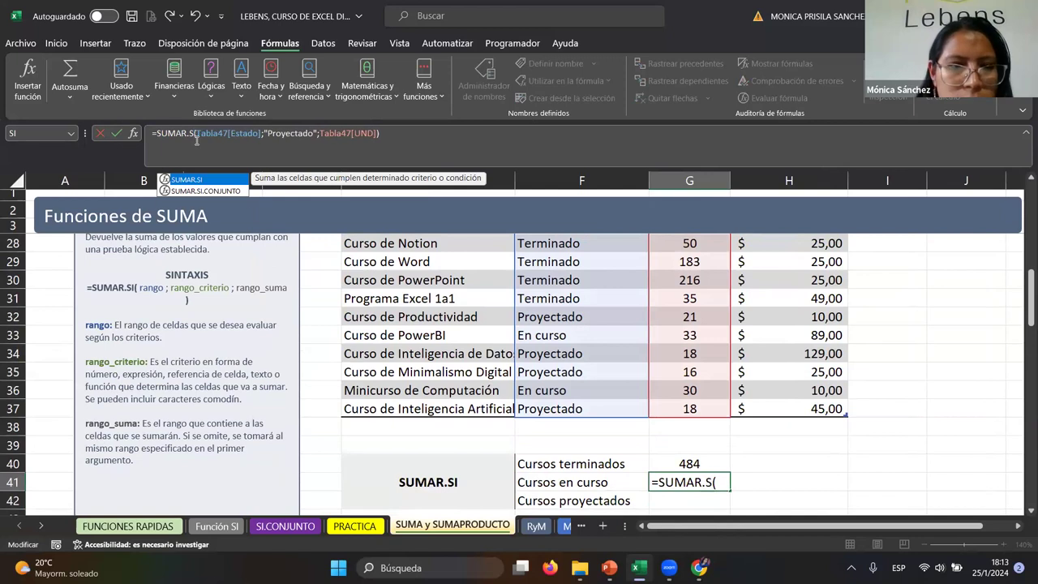
pyautogui.write('I')
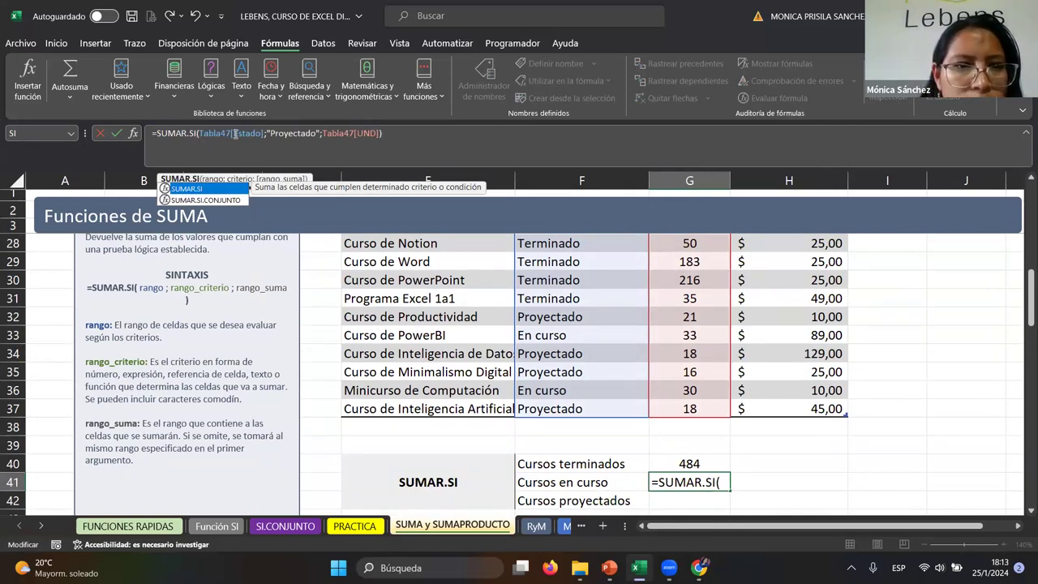
# Step: Replace the typed Proyectado criterion with cell F32, so G41 shows 73
pyautogui.click(237, 133)
pyautogui.click(264, 133)
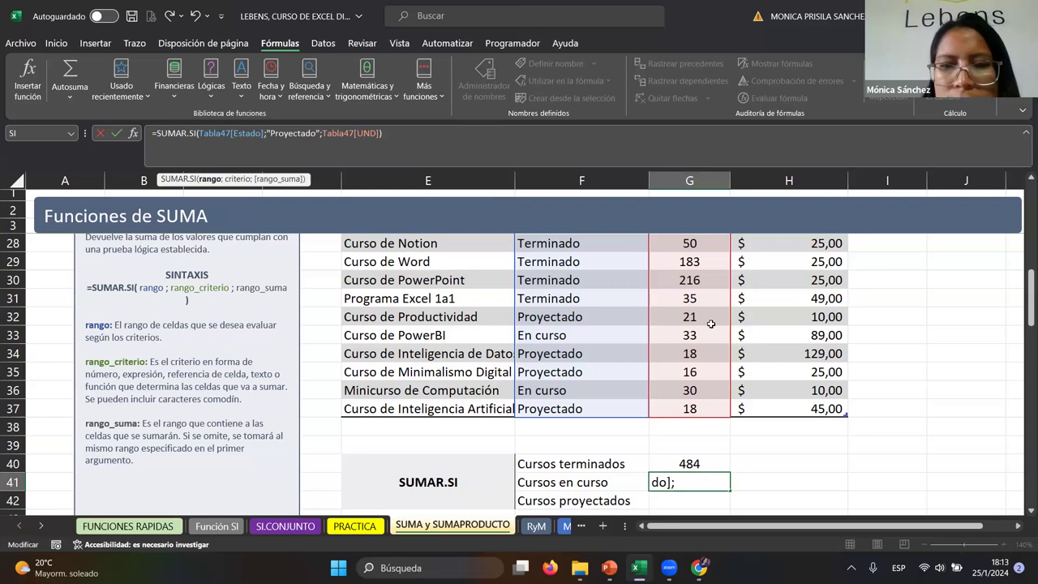
pyautogui.click(316, 133)
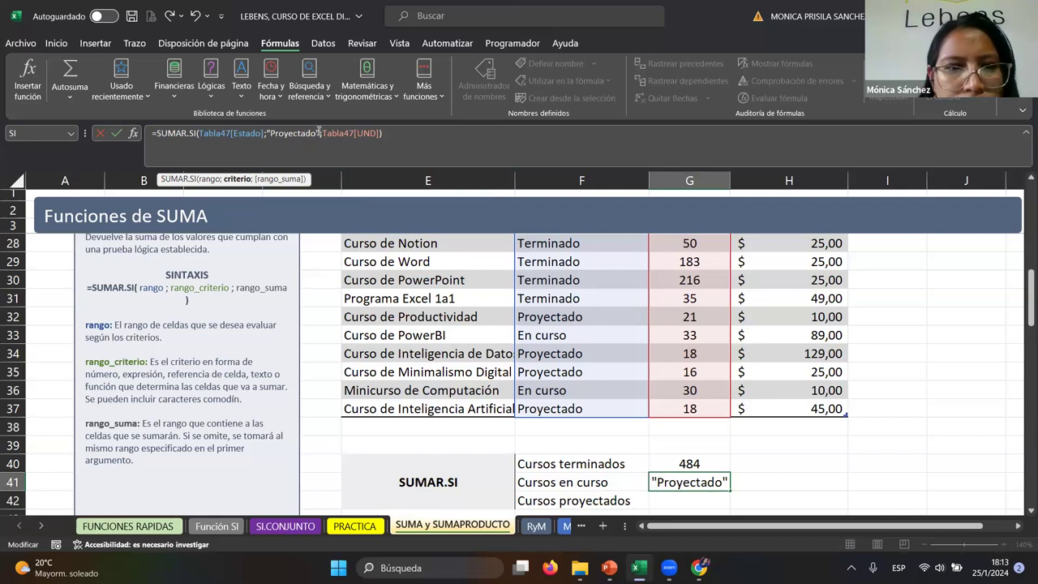
pyautogui.click(376, 134)
pyautogui.click(379, 133)
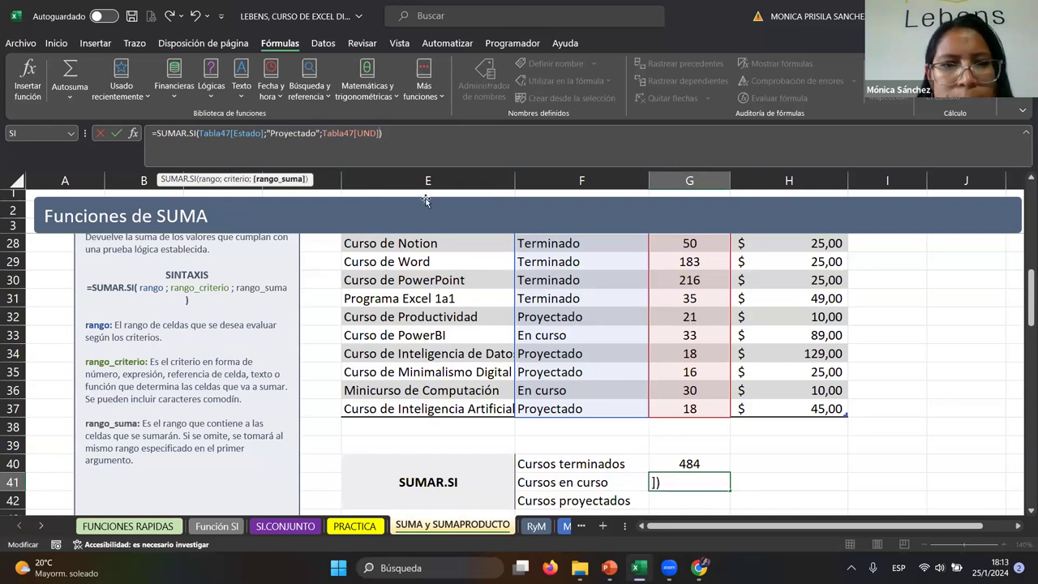
pyautogui.click(314, 134)
pyautogui.press('BackSpace')
pyautogui.press('BackSpace')
pyautogui.press('BackSpace')
pyautogui.press('BackSpace')
pyautogui.press('BackSpace')
pyautogui.press('BackSpace')
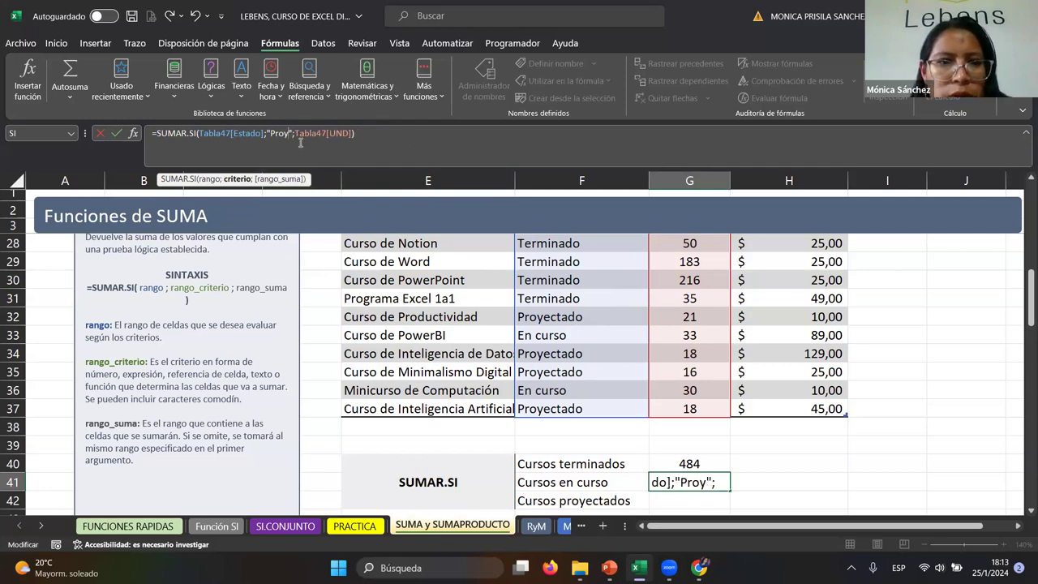
pyautogui.press('BackSpace')
pyautogui.press('BackSpace')
pyautogui.press('BackSpace')
pyautogui.press('BackSpace')
pyautogui.press('BackSpace')
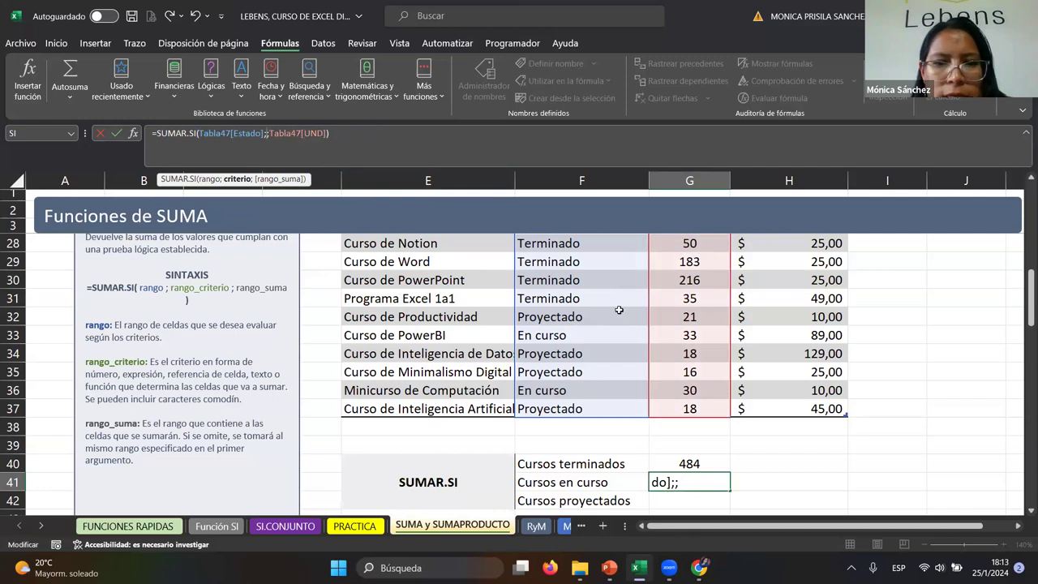
pyautogui.click(561, 318)
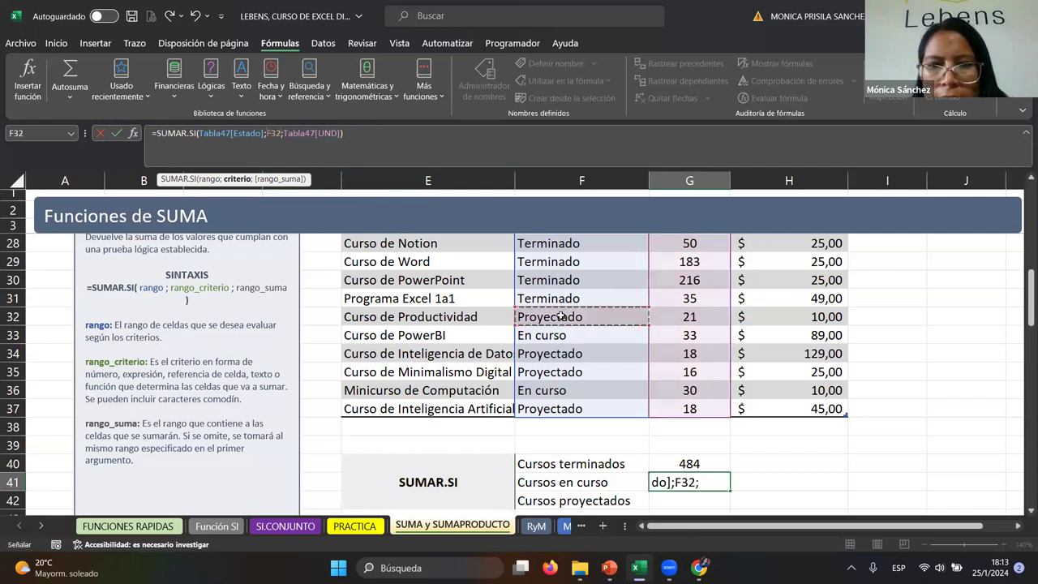
pyautogui.click(350, 133)
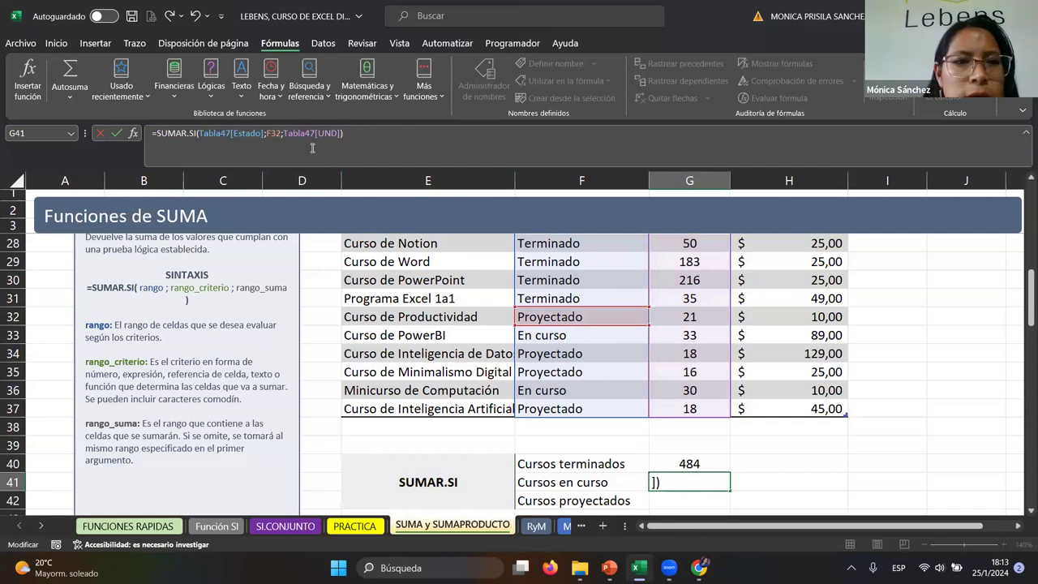
pyautogui.press('Return')
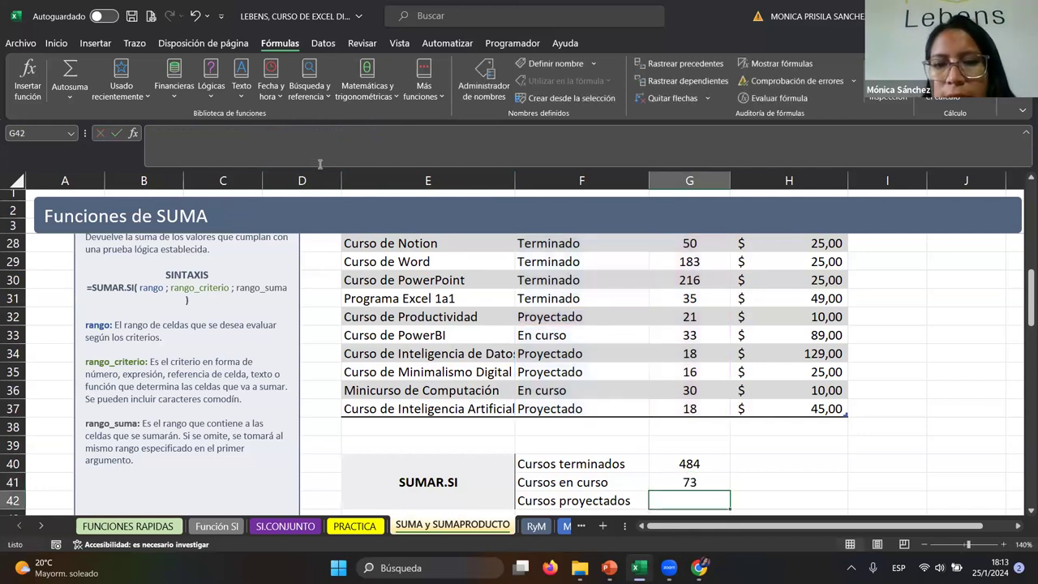
pyautogui.click(681, 481)
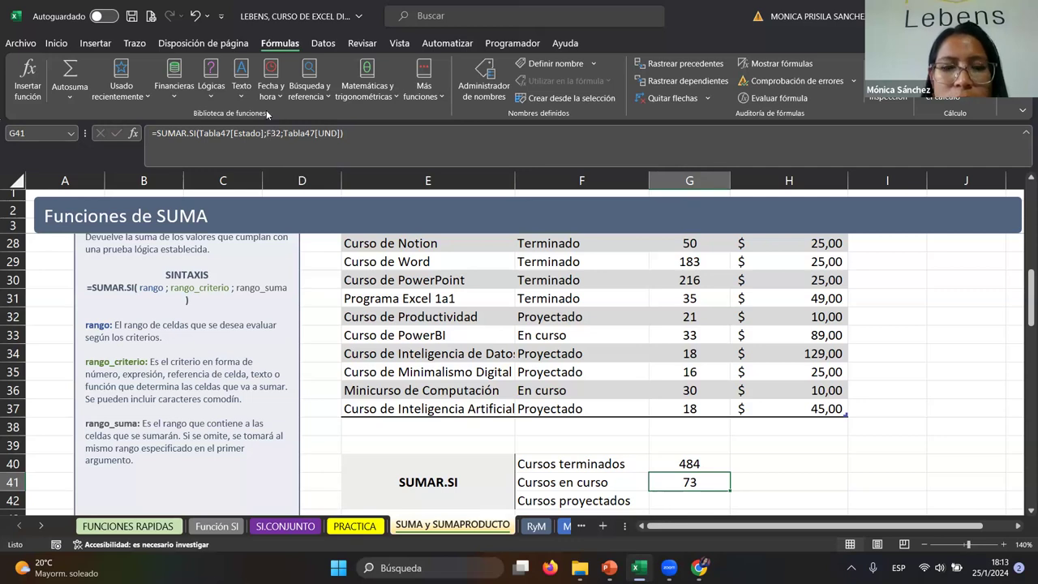
# Step: Move the 73 result from G41 down into G42, Cursos proyectados
pyautogui.scroll(-2, 667, 449)
pyautogui.click(682, 407)
pyautogui.click(686, 381)
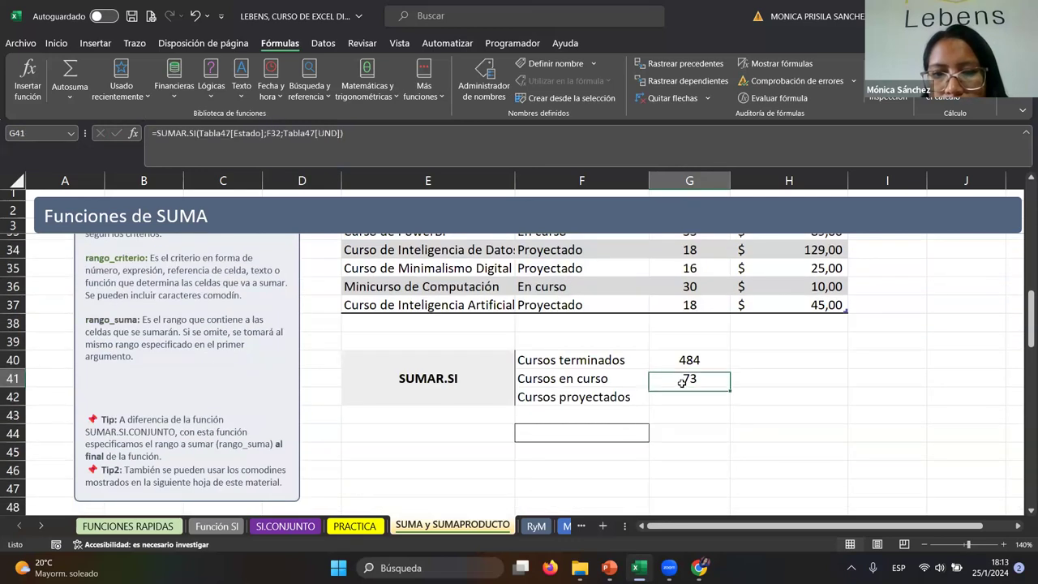
pyautogui.moveTo(696, 387); pyautogui.dragTo(696, 404)
# Step: Enter =SUMAR.SI(Tabla47[Estado];F36;Tabla47[UND]) in G41, totalling 63 in-progress units
pyautogui.click(697, 373)
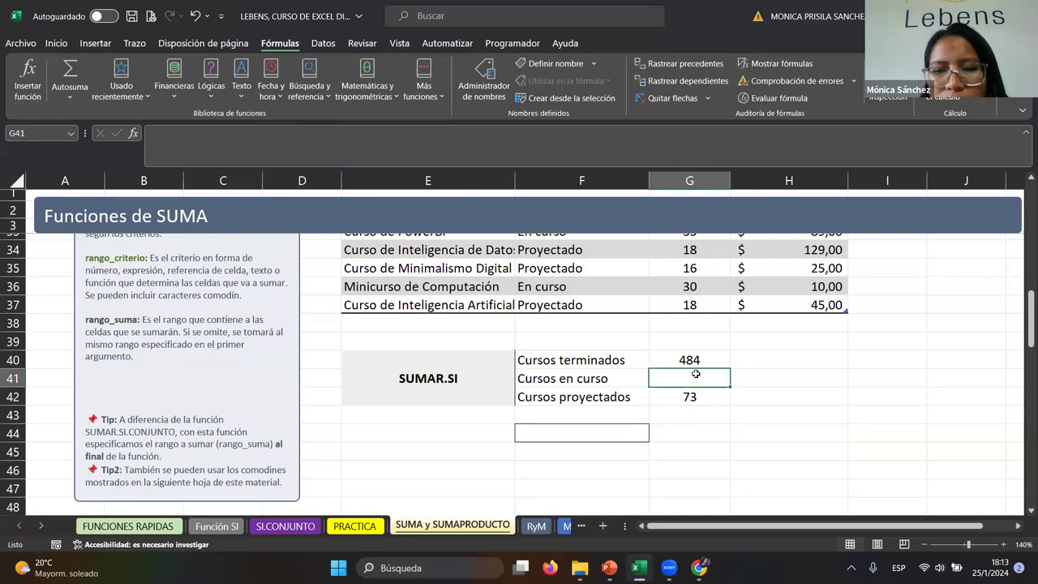
pyautogui.write('=')
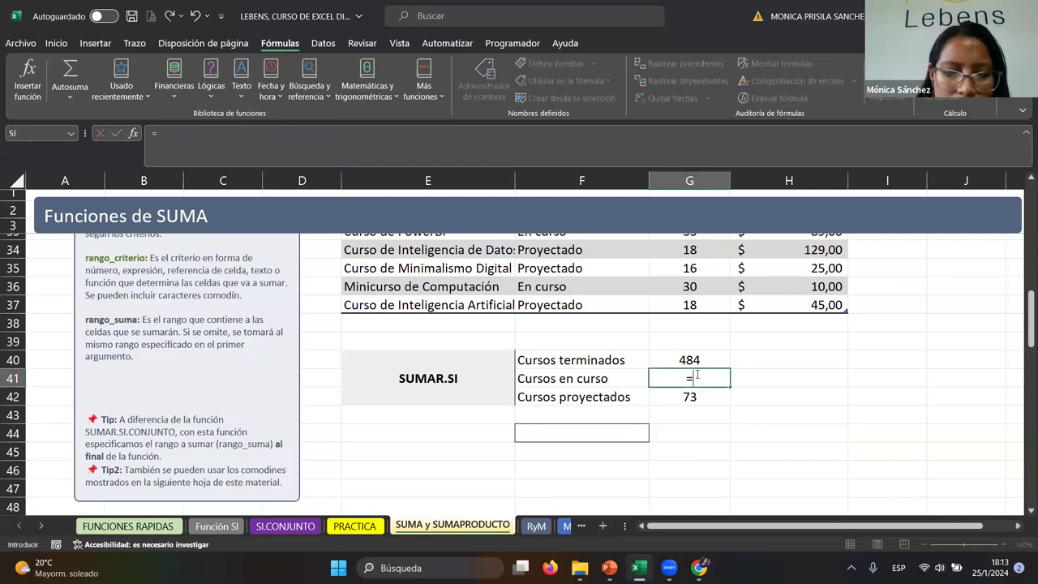
pyautogui.write('SUMA')
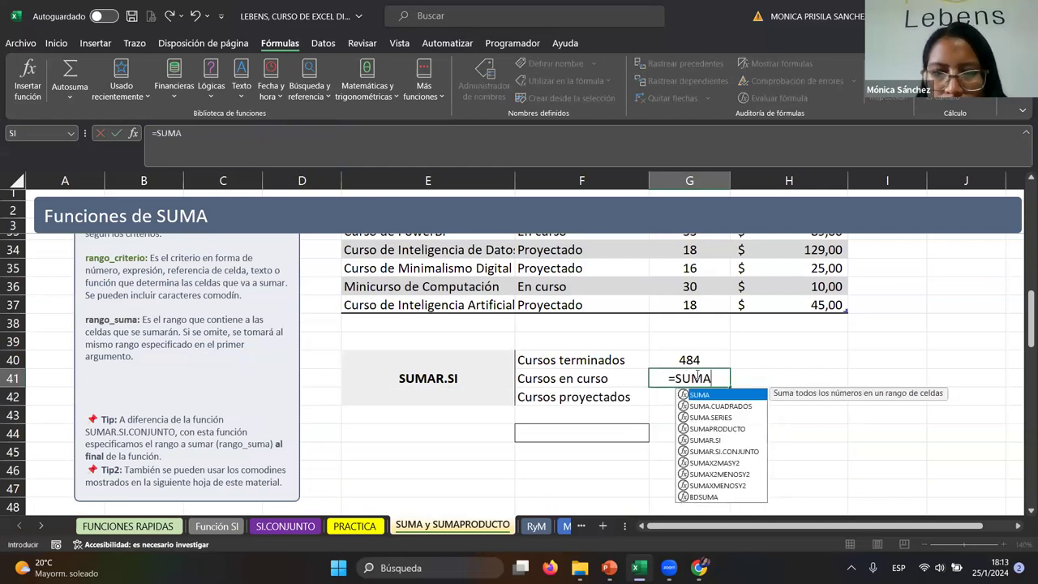
pyautogui.write('R')
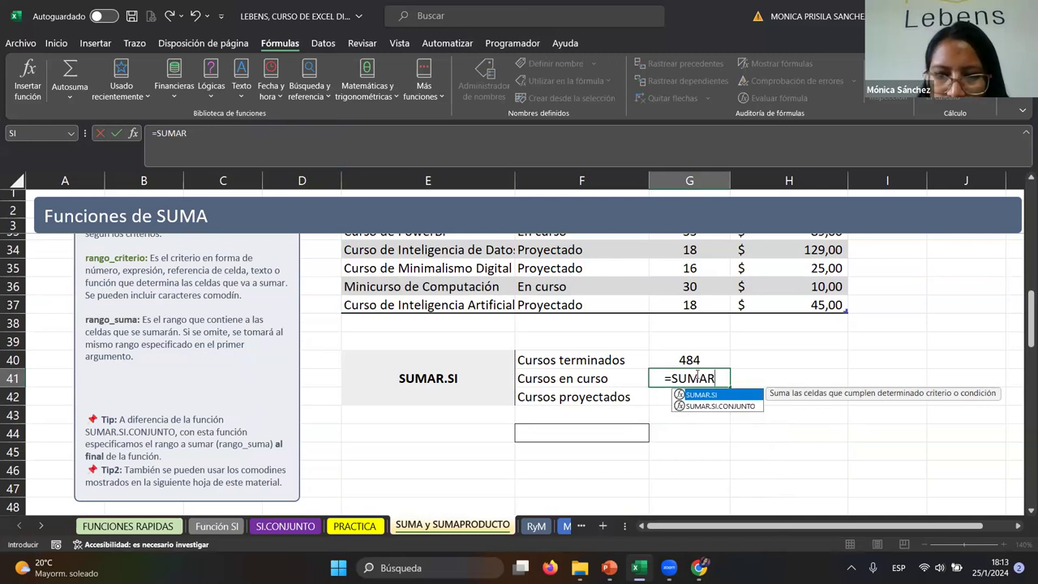
pyautogui.doubleClick(715, 395)
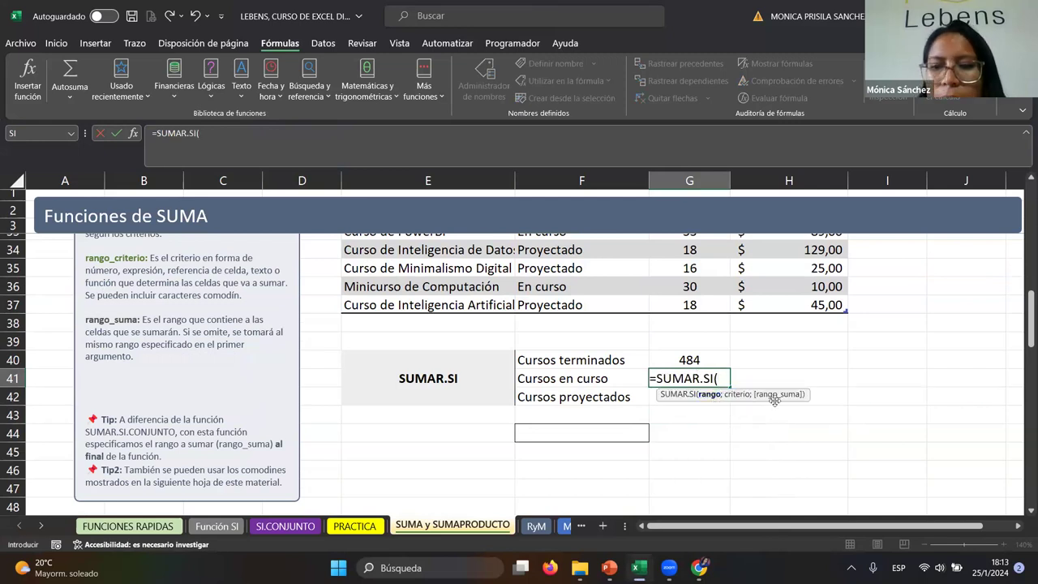
pyautogui.scroll(4, 618, 324)
pyautogui.moveTo(575, 347); pyautogui.dragTo(576, 482)
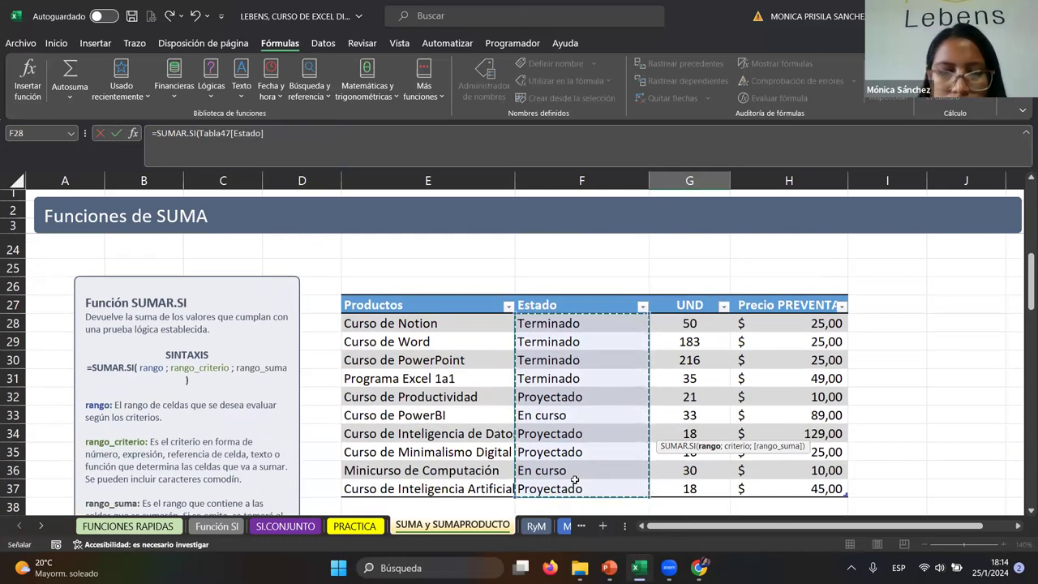
pyautogui.write(';')
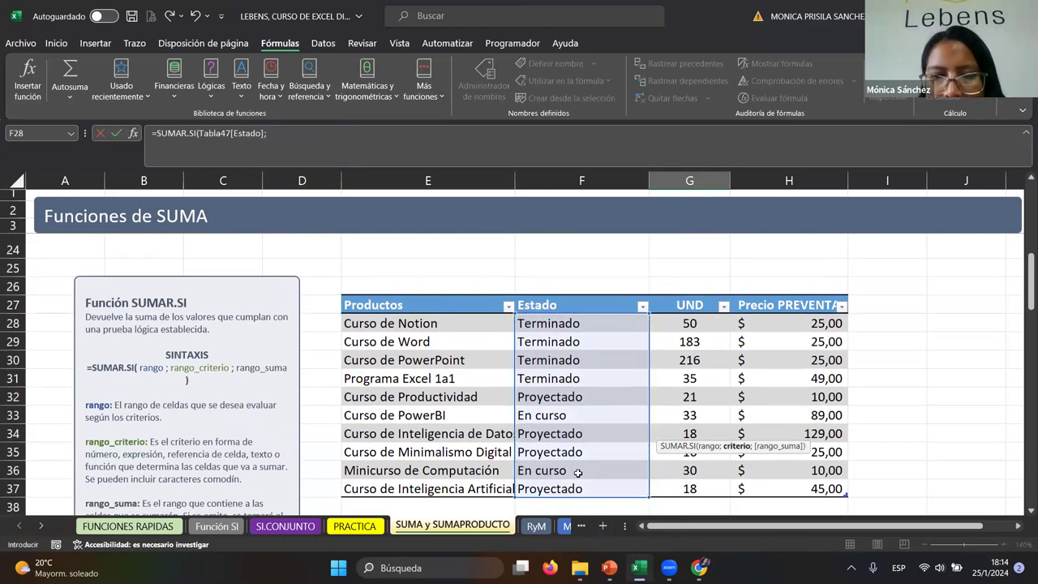
pyautogui.click(576, 472)
pyautogui.write(';')
pyautogui.moveTo(691, 325); pyautogui.dragTo(716, 488)
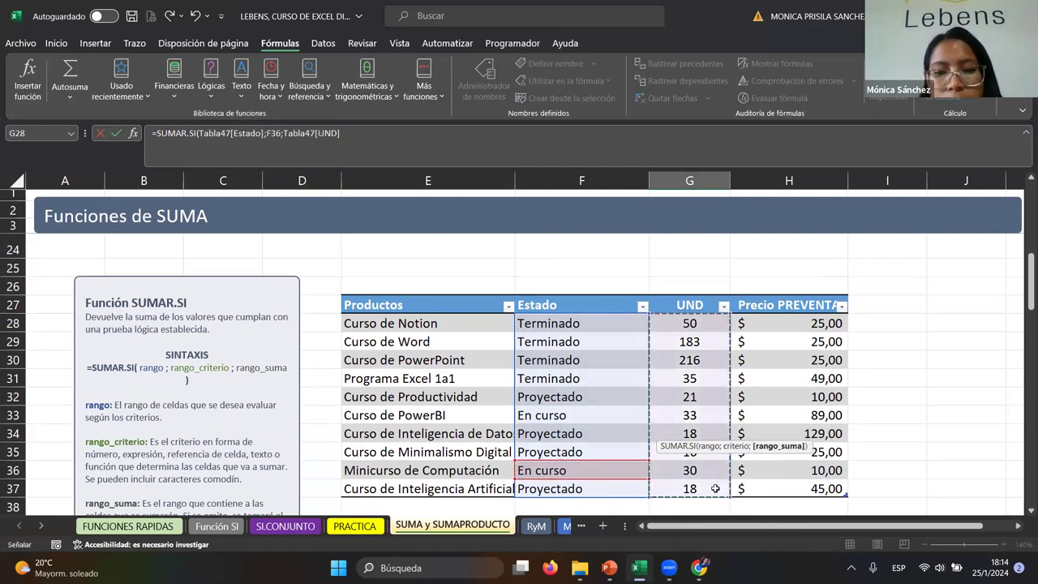
pyautogui.write(')')
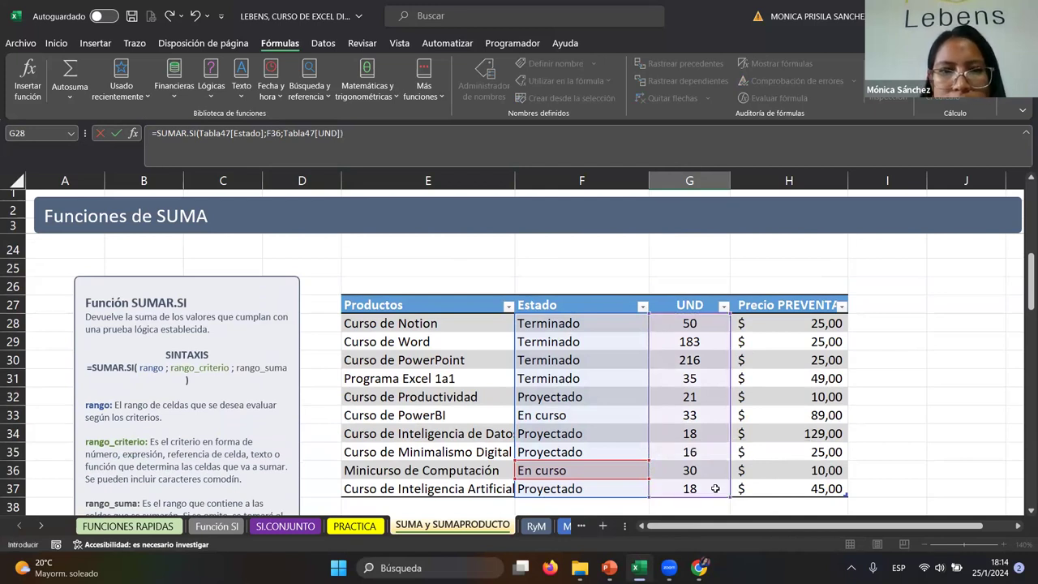
pyautogui.press('Return')
pyautogui.scroll(-1, 715, 490)
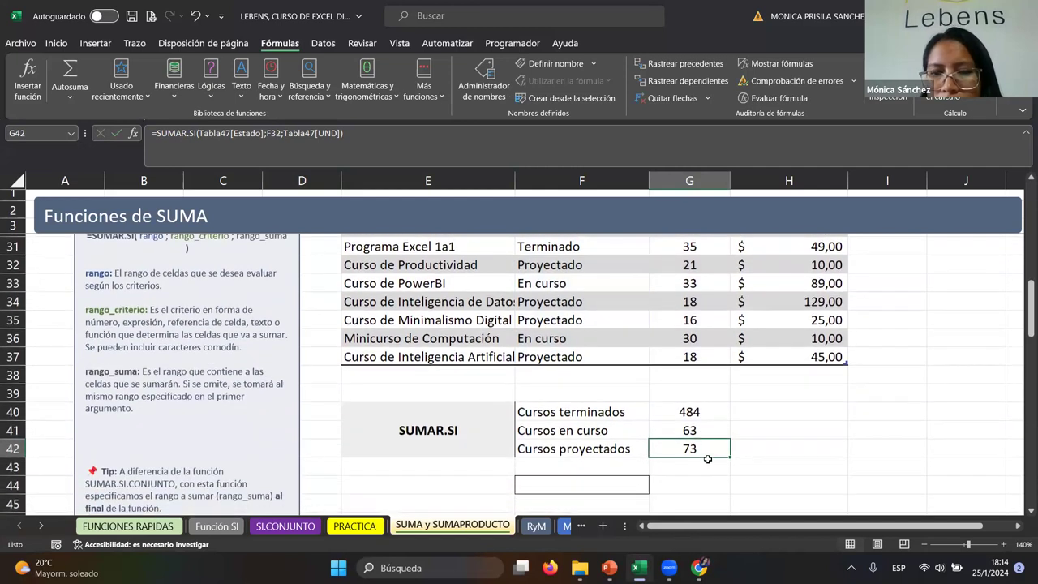
pyautogui.click(682, 413)
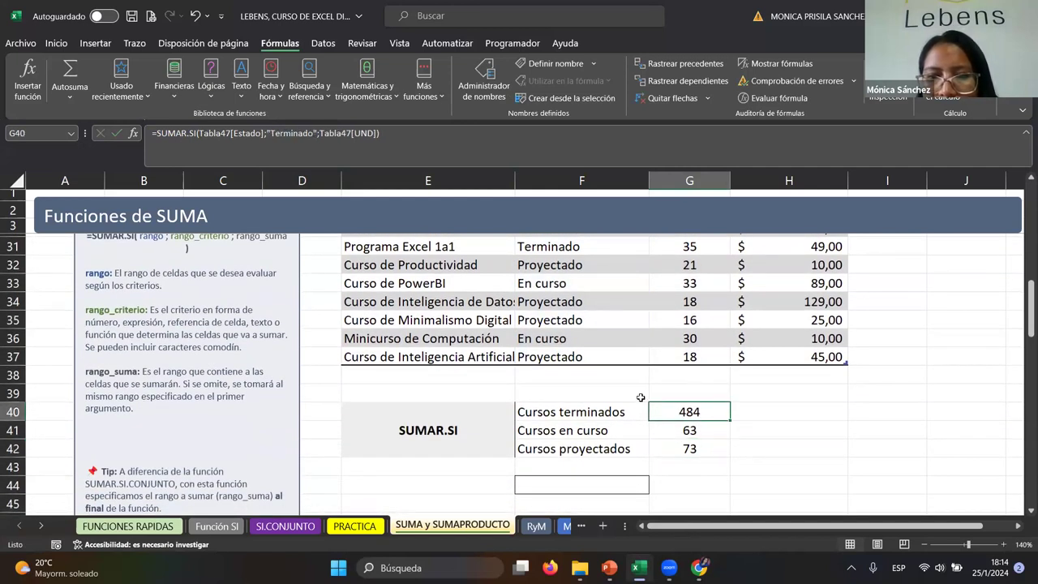
pyautogui.scroll(2, 706, 445)
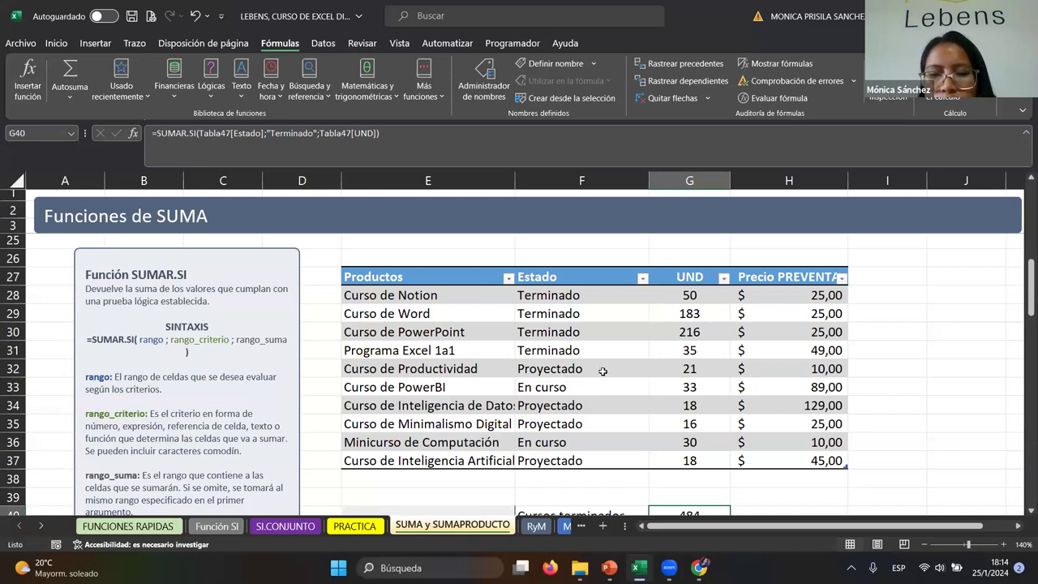
pyautogui.click(678, 371)
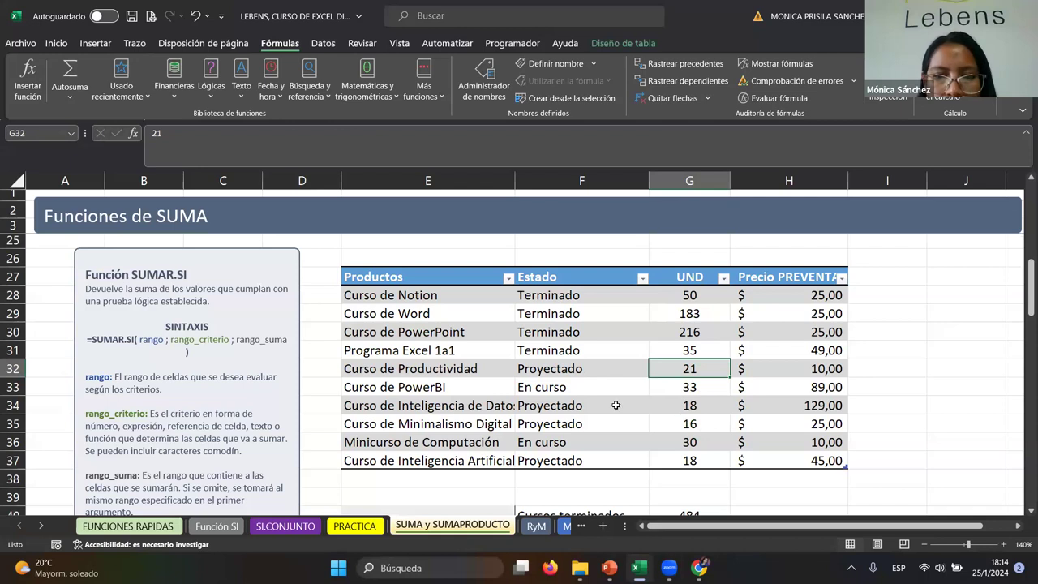
pyautogui.click(674, 408)
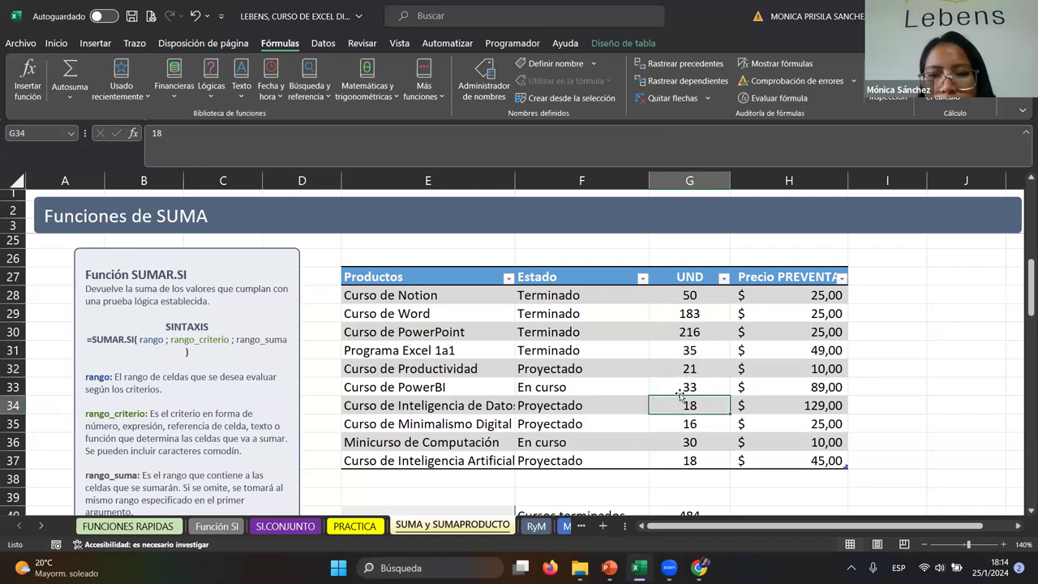
pyautogui.click(686, 443)
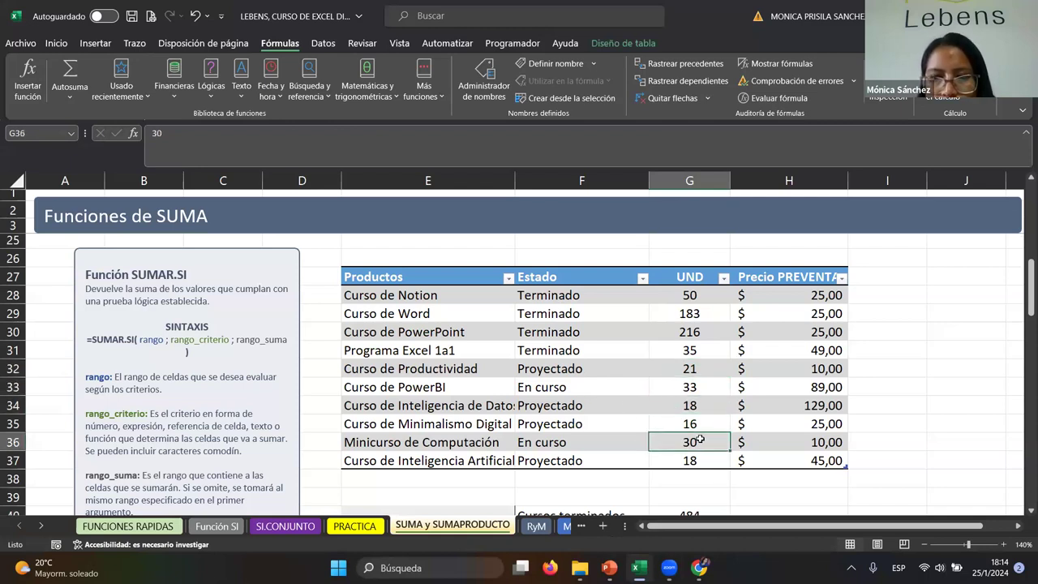
pyautogui.scroll(-2, 703, 438)
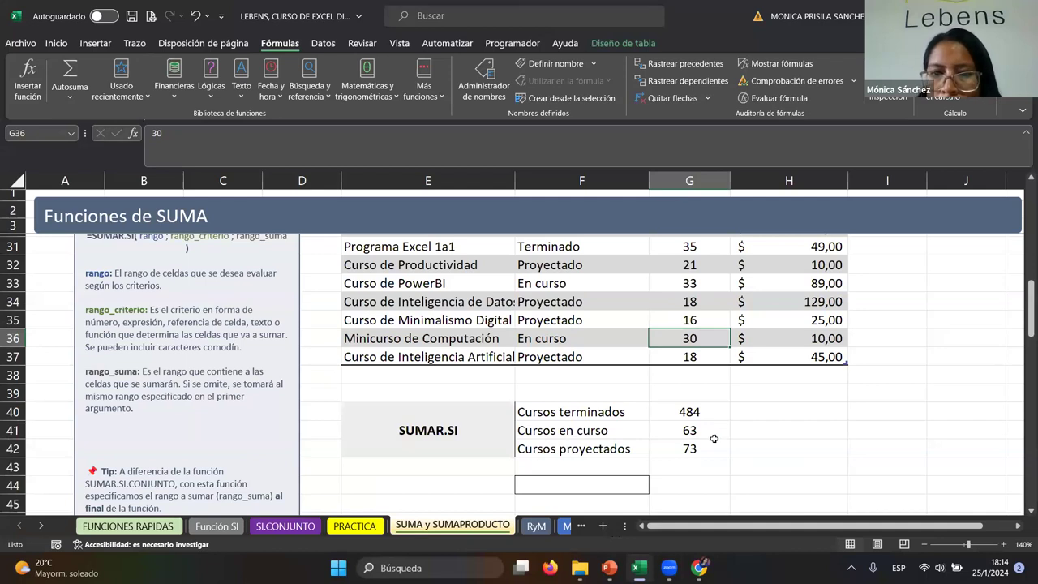
pyautogui.scroll(1, 714, 438)
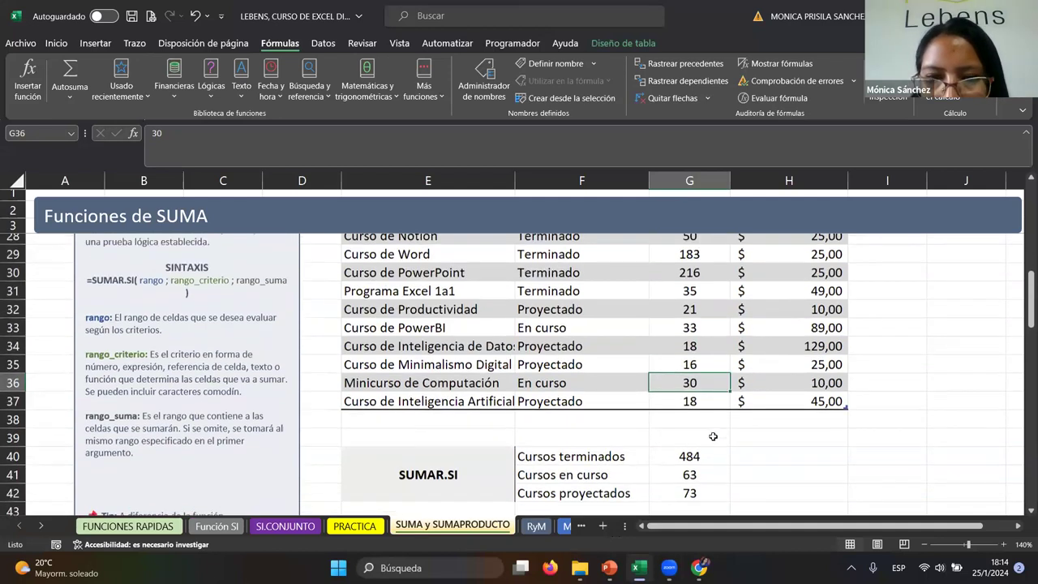
pyautogui.scroll(1, 713, 436)
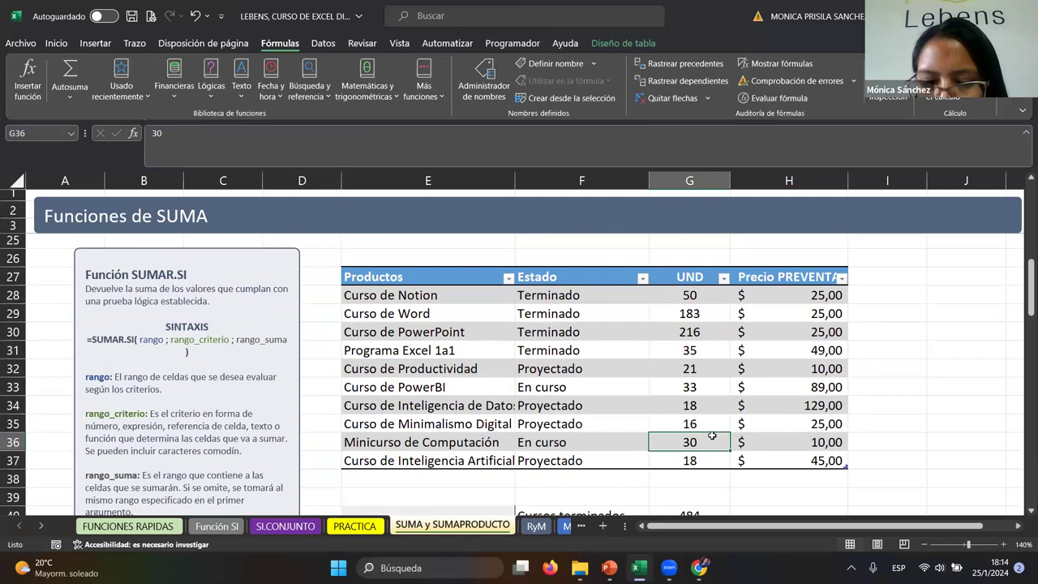
pyautogui.scroll(-4, 712, 437)
pyautogui.scroll(-3, 711, 436)
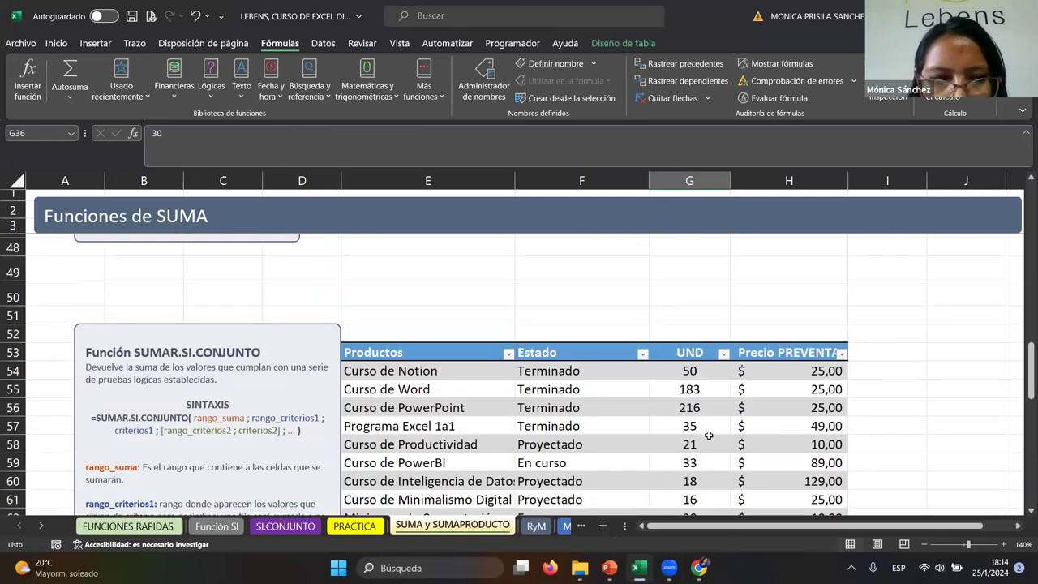
pyautogui.scroll(-2, 709, 436)
pyautogui.scroll(2, 707, 435)
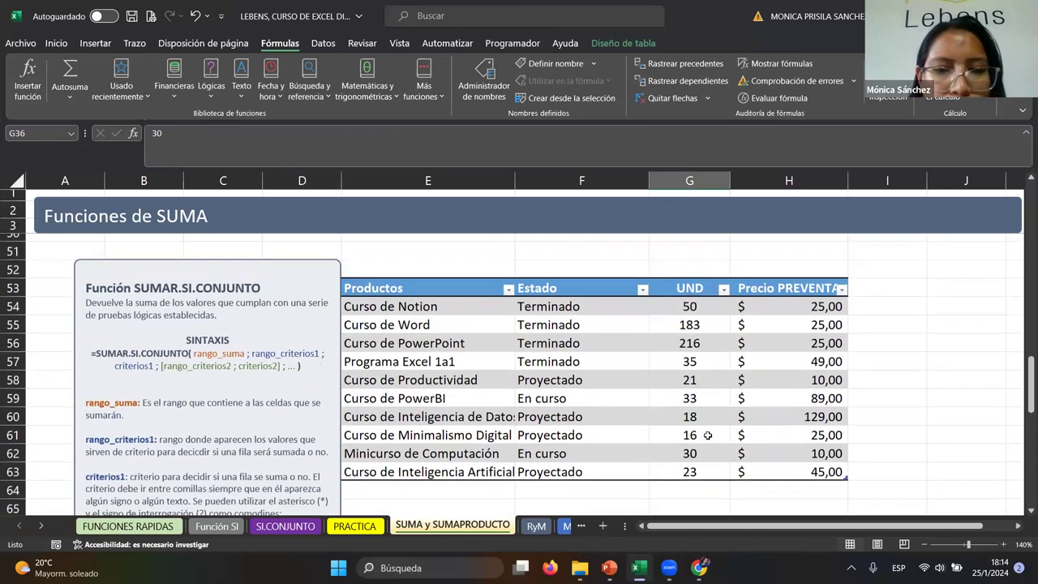
pyautogui.scroll(-3, 689, 397)
pyautogui.scroll(-1, 690, 396)
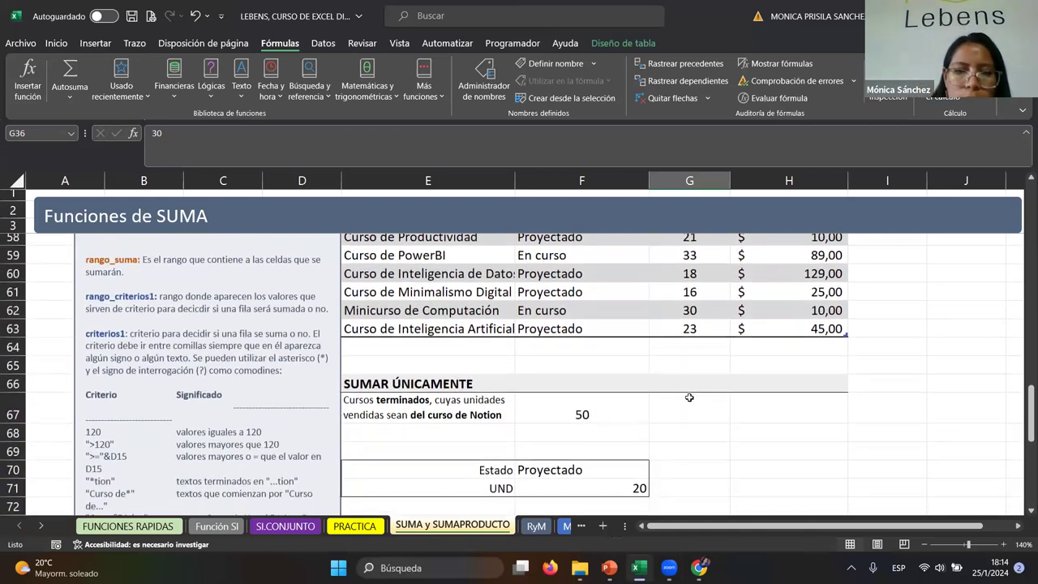
pyautogui.click(677, 404)
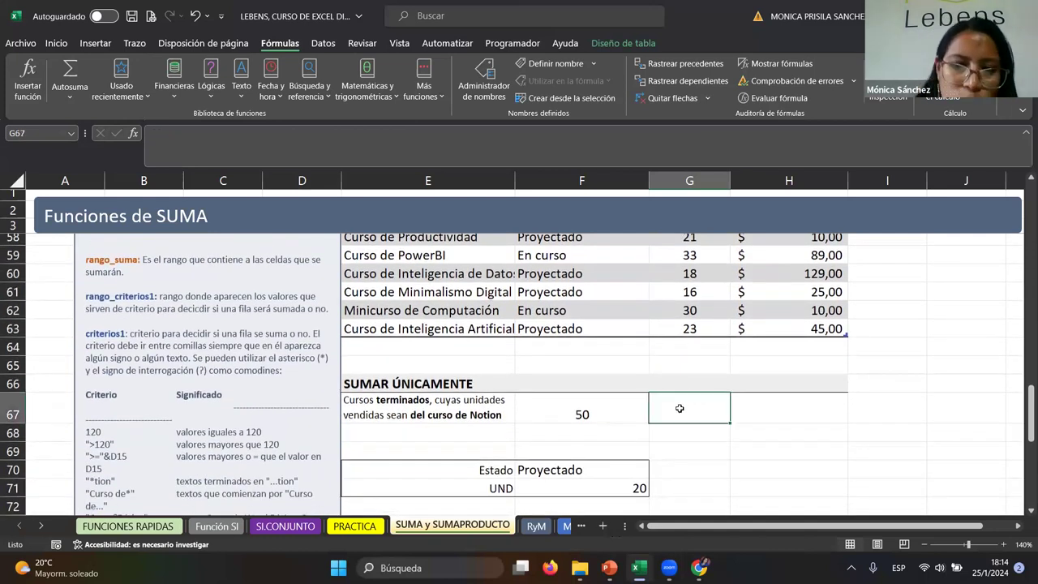
pyautogui.scroll(1, 688, 423)
pyautogui.scroll(1, 688, 423)
pyautogui.scroll(2, 649, 413)
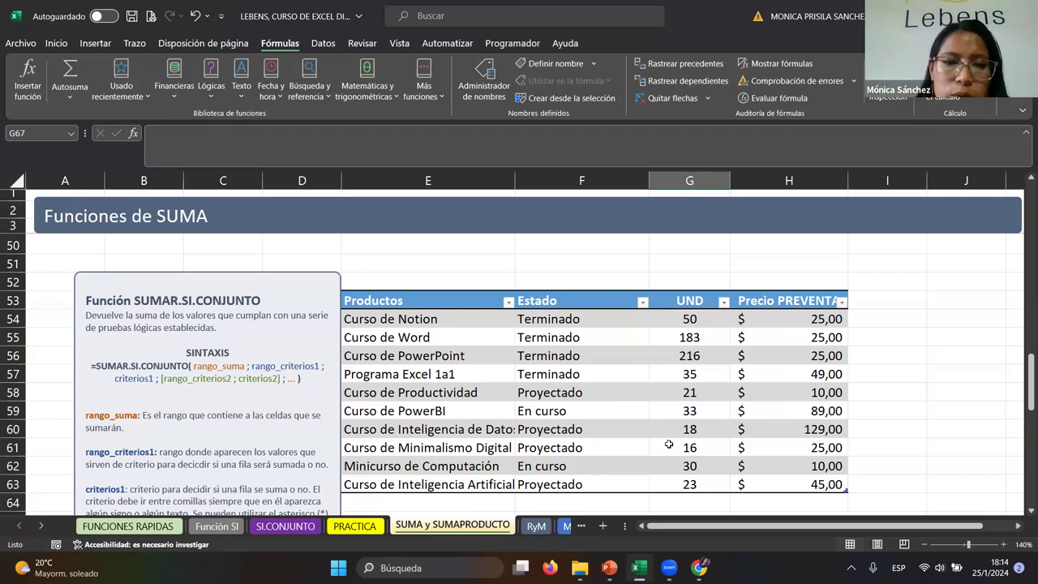
pyautogui.scroll(-2, 667, 430)
pyautogui.click(436, 459)
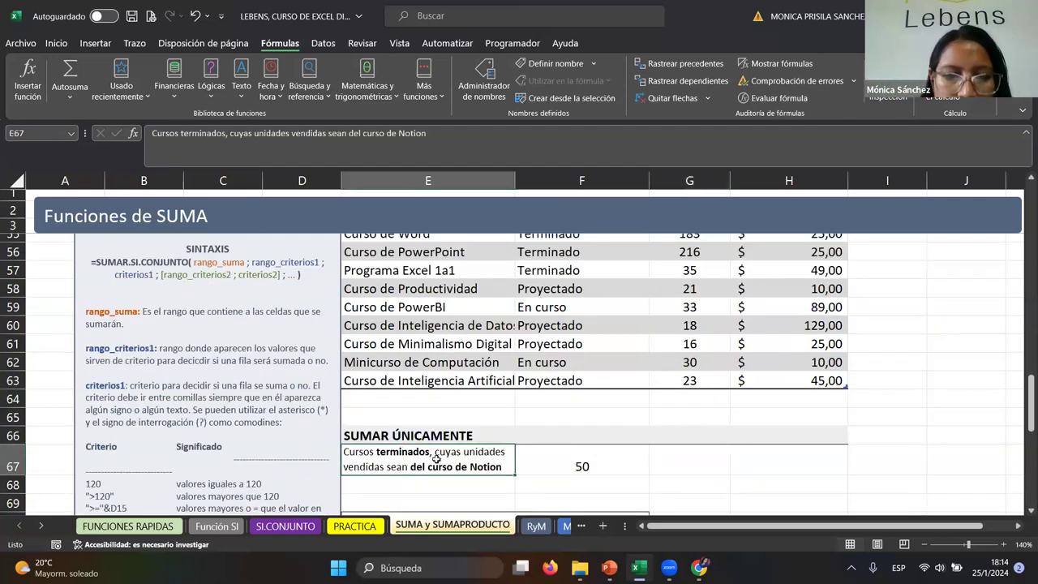
pyautogui.scroll(1, 521, 479)
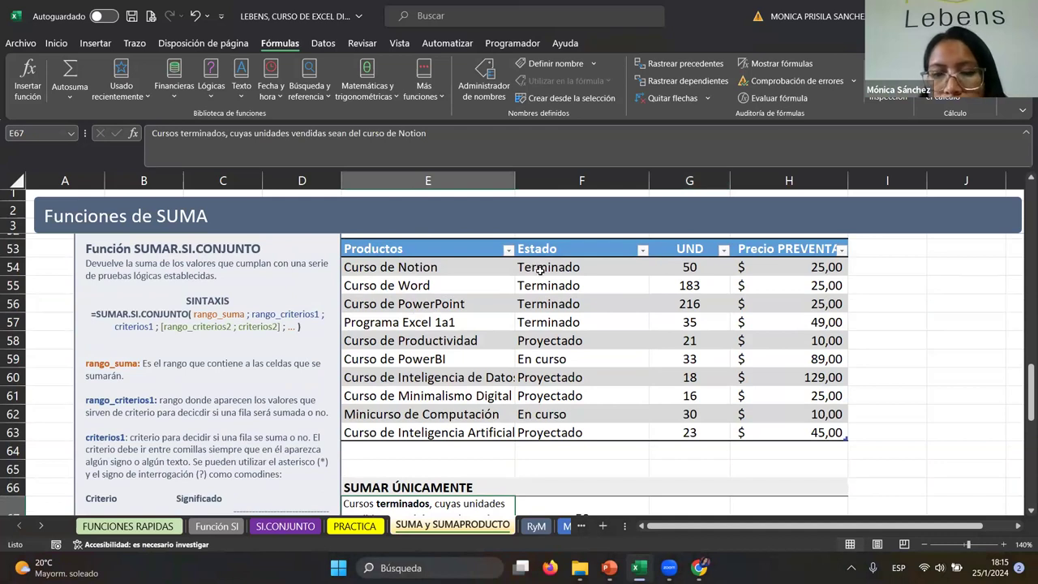
pyautogui.scroll(-1, 546, 303)
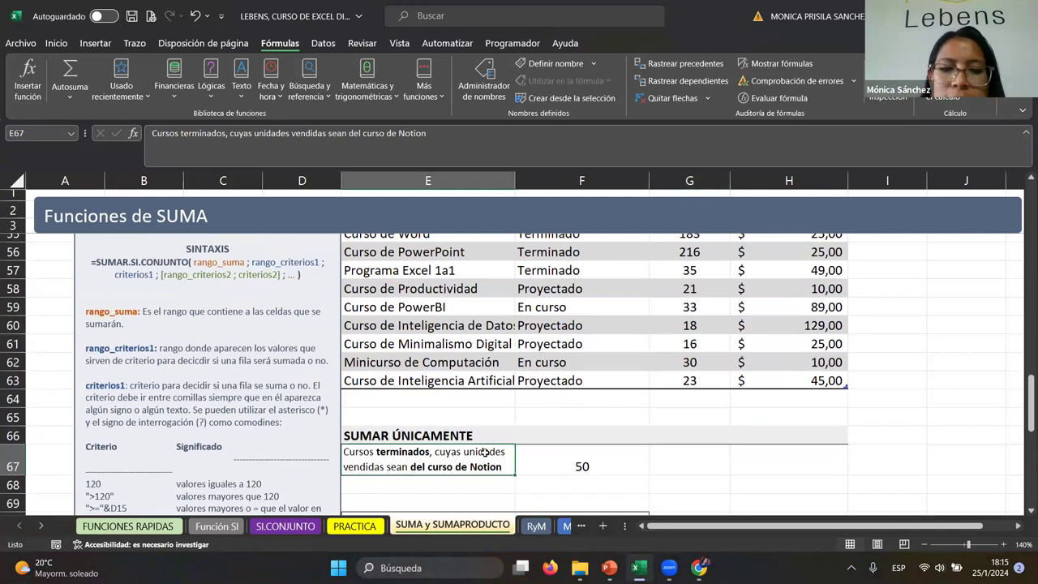
pyautogui.scroll(2, 556, 407)
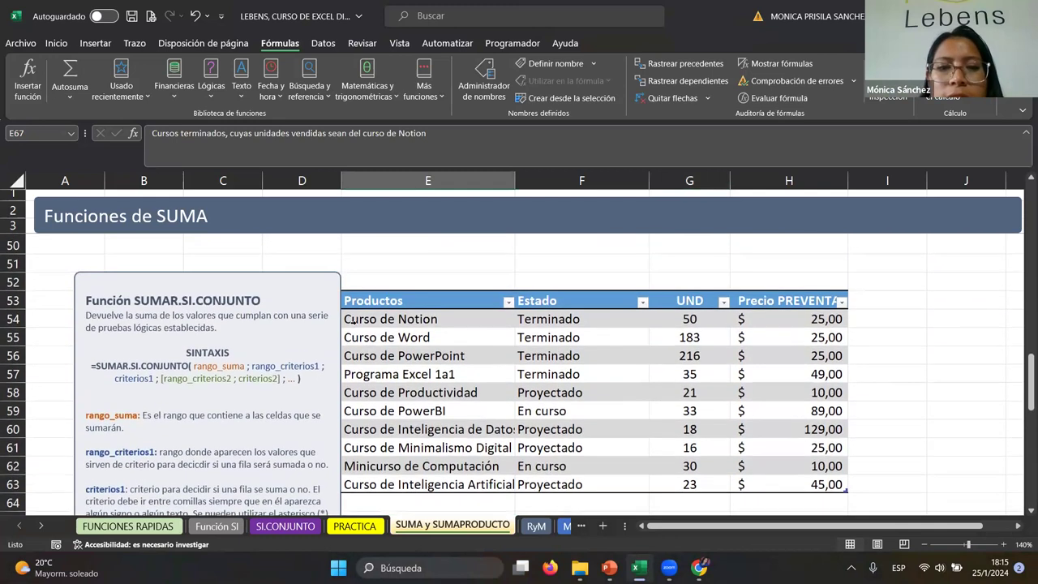
pyautogui.click(400, 318)
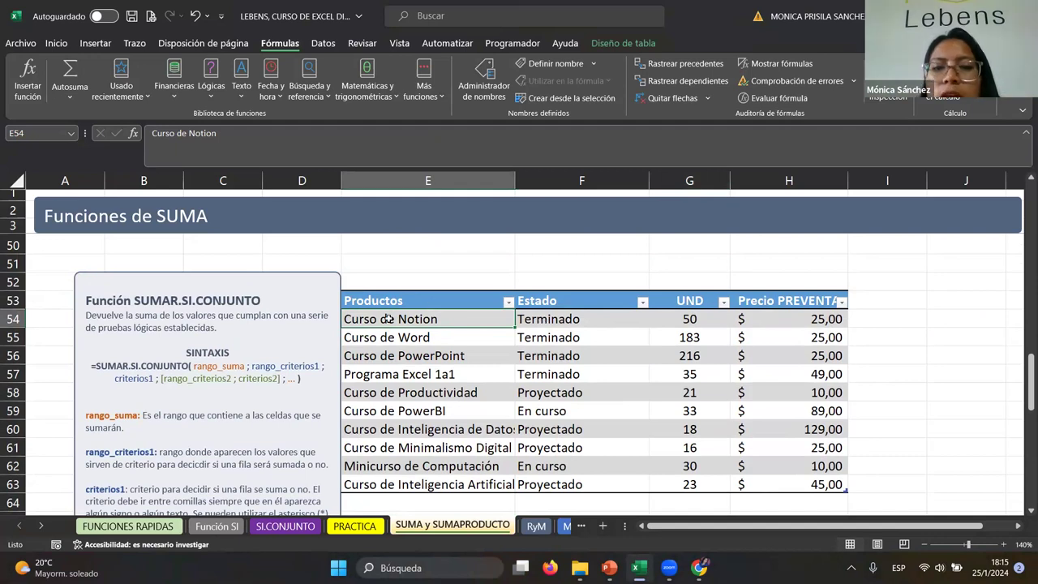
pyautogui.moveTo(531, 320); pyautogui.dragTo(551, 484)
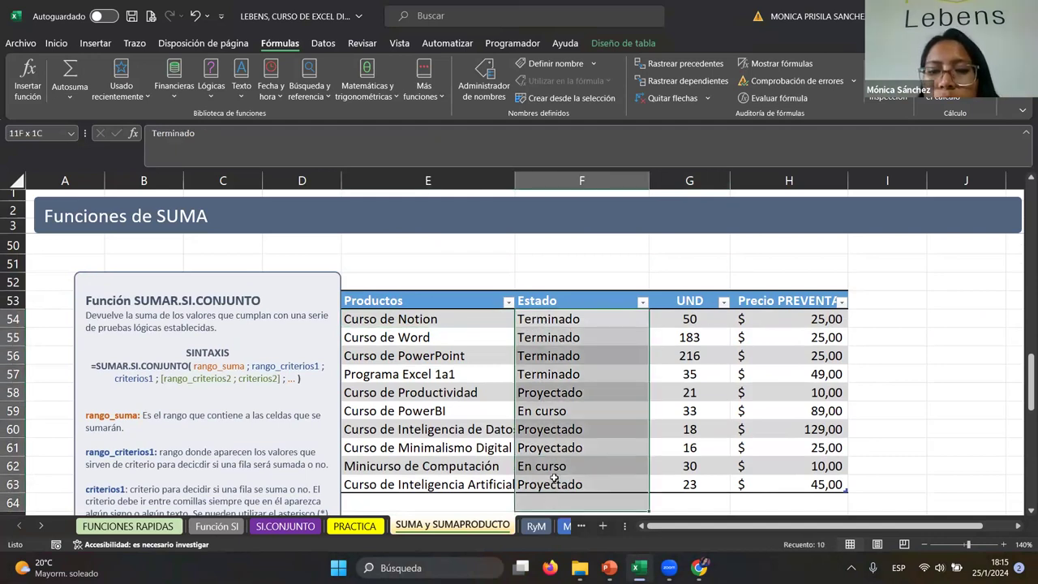
pyautogui.moveTo(453, 316); pyautogui.dragTo(454, 485)
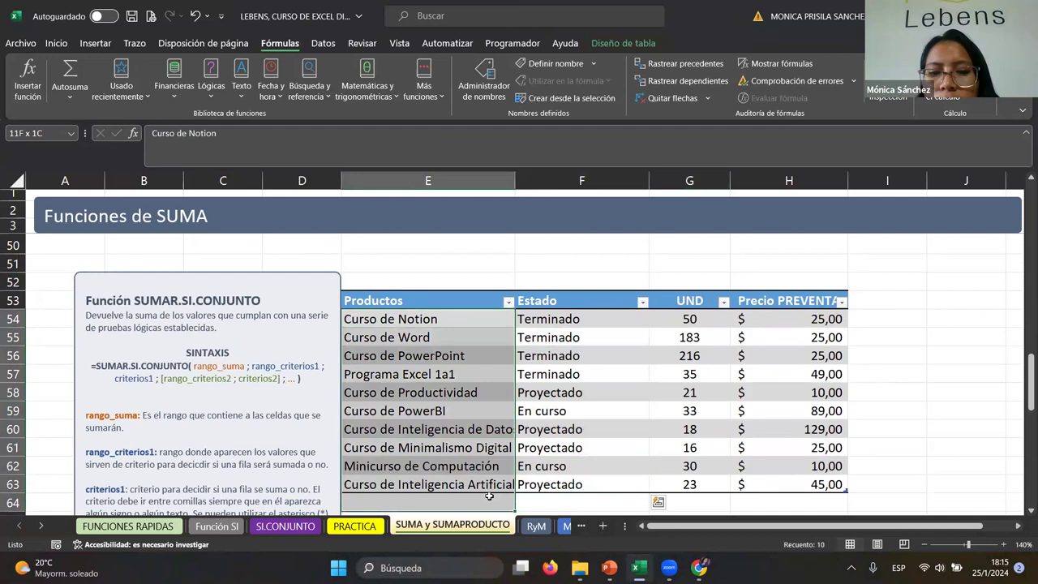
pyautogui.click(700, 324)
pyautogui.moveTo(700, 324); pyautogui.dragTo(700, 484)
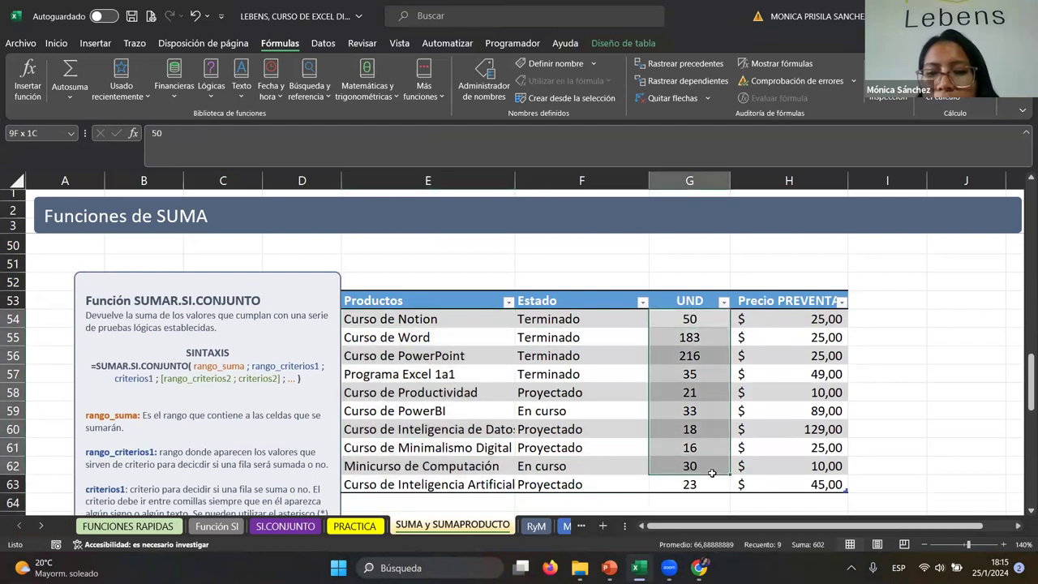
pyautogui.scroll(-3, 623, 416)
pyautogui.click(641, 401)
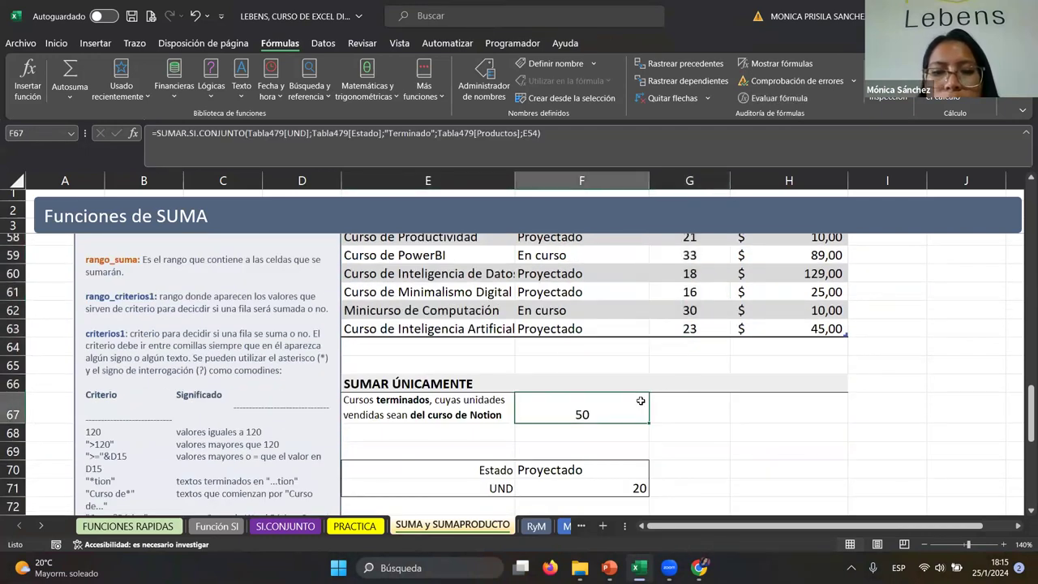
pyautogui.press('F2')
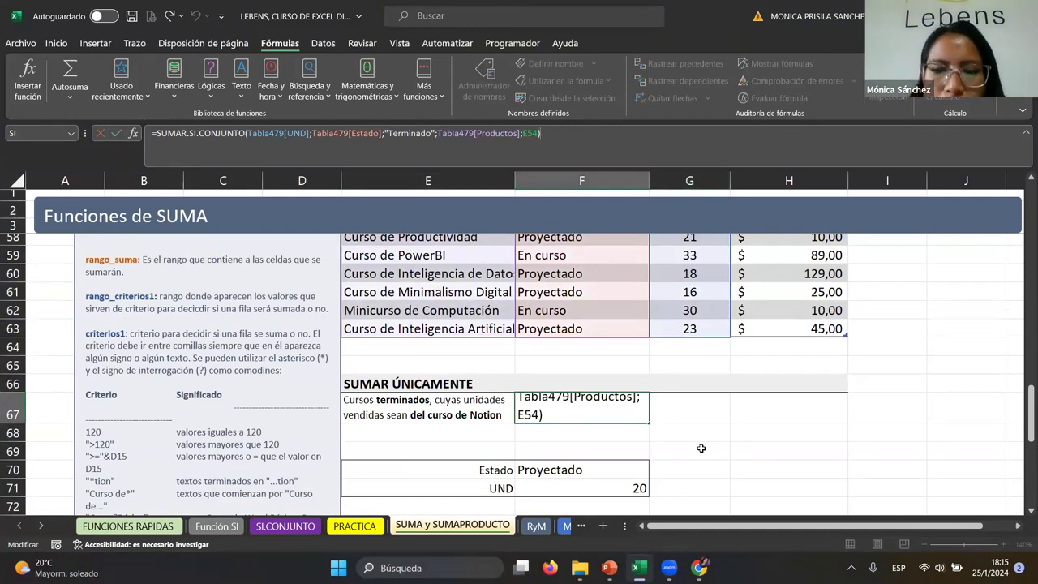
pyautogui.scroll(1, 700, 448)
pyautogui.scroll(2, 704, 451)
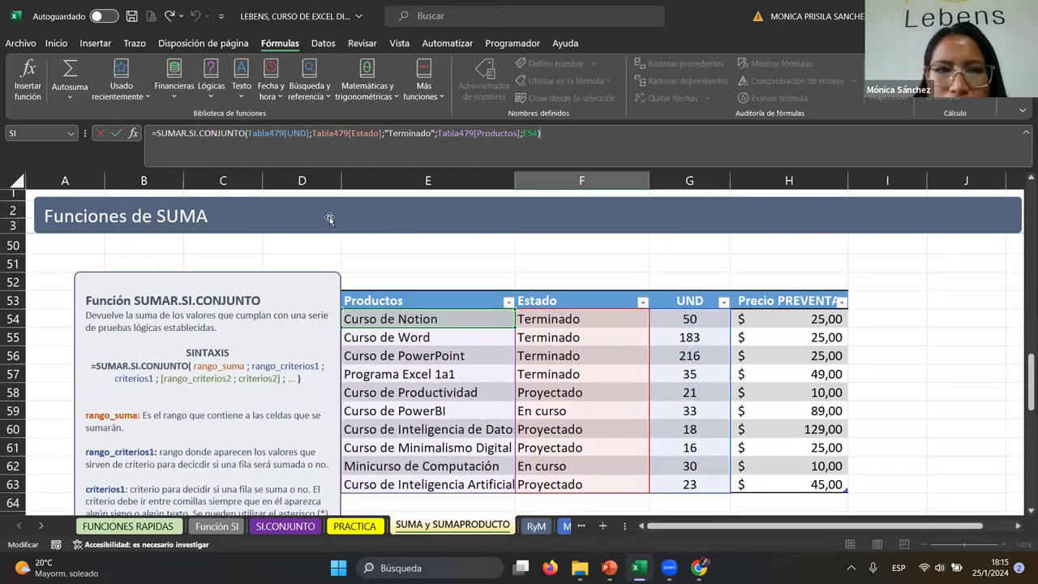
pyautogui.click(225, 135)
pyautogui.click(248, 135)
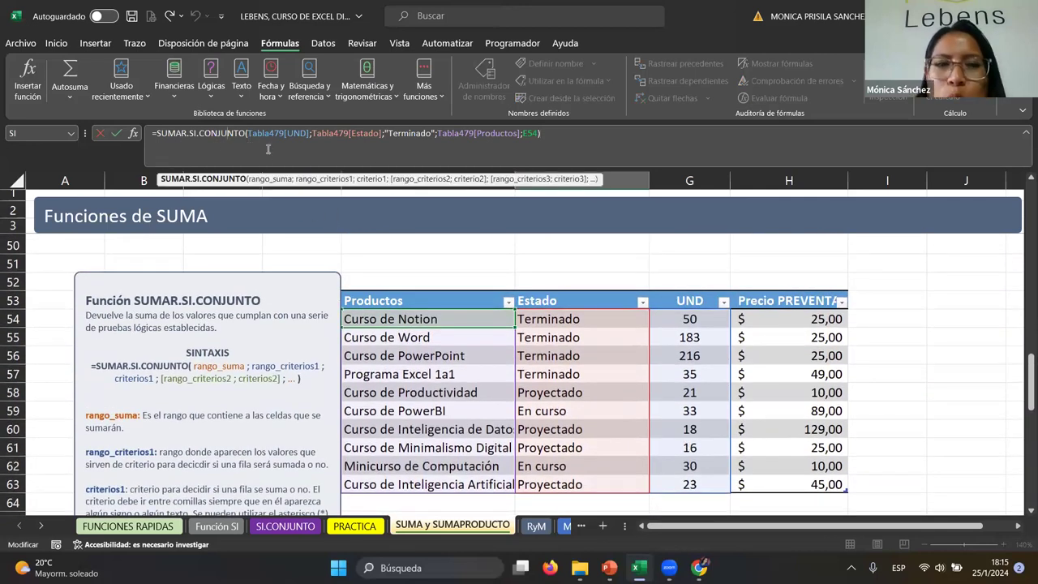
pyautogui.scroll(-3, 696, 431)
pyautogui.press('Escape')
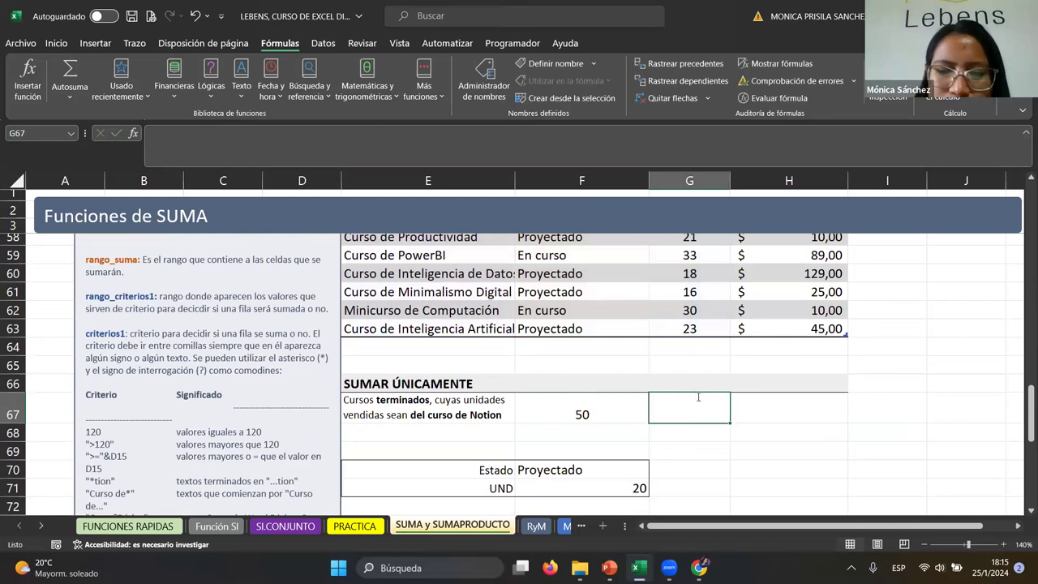
# Step: Start a SUMAR.SI.CONJUNTO formula in G67 with the Estado and Productos ranges and criteria F54 and E54
pyautogui.write('=SUMAR.')
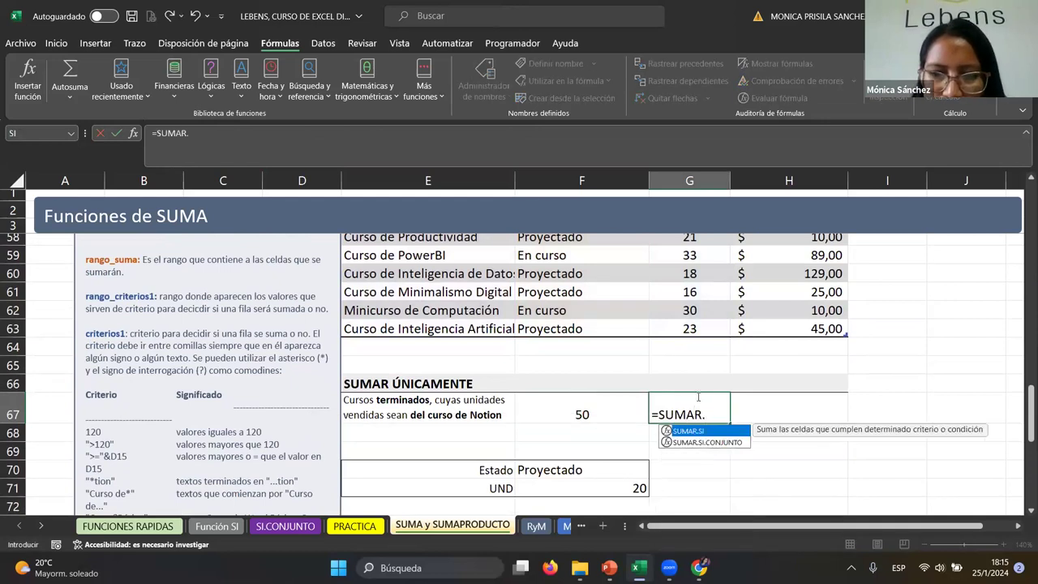
pyautogui.doubleClick(710, 442)
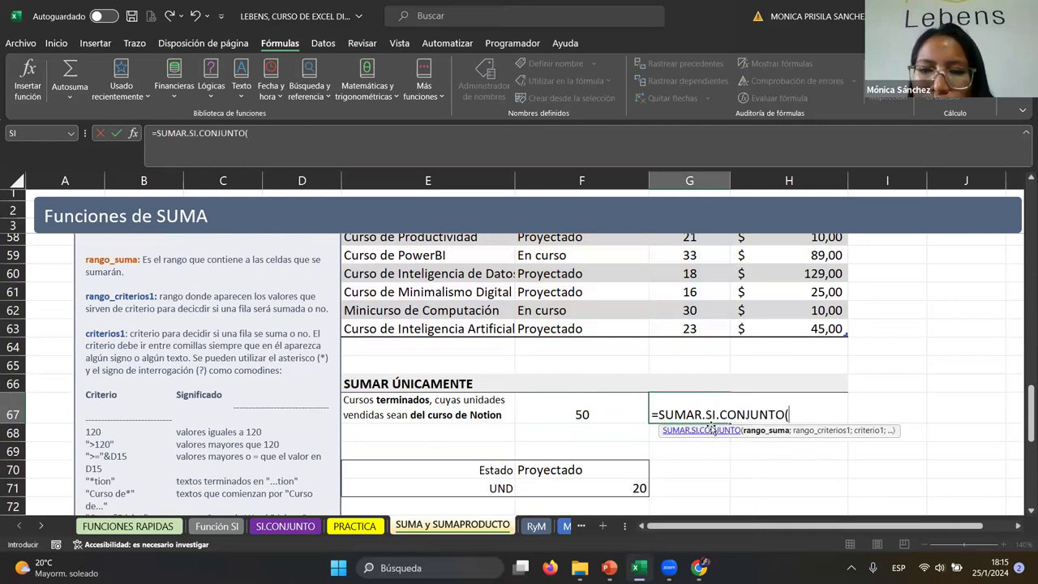
pyautogui.scroll(3, 811, 462)
pyautogui.moveTo(572, 316); pyautogui.dragTo(583, 484)
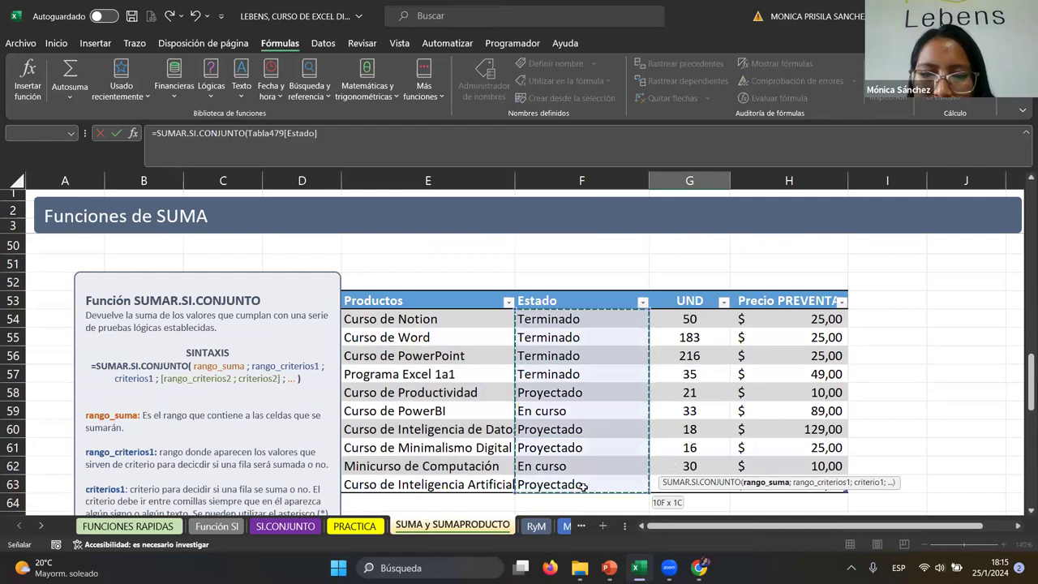
pyautogui.write(';')
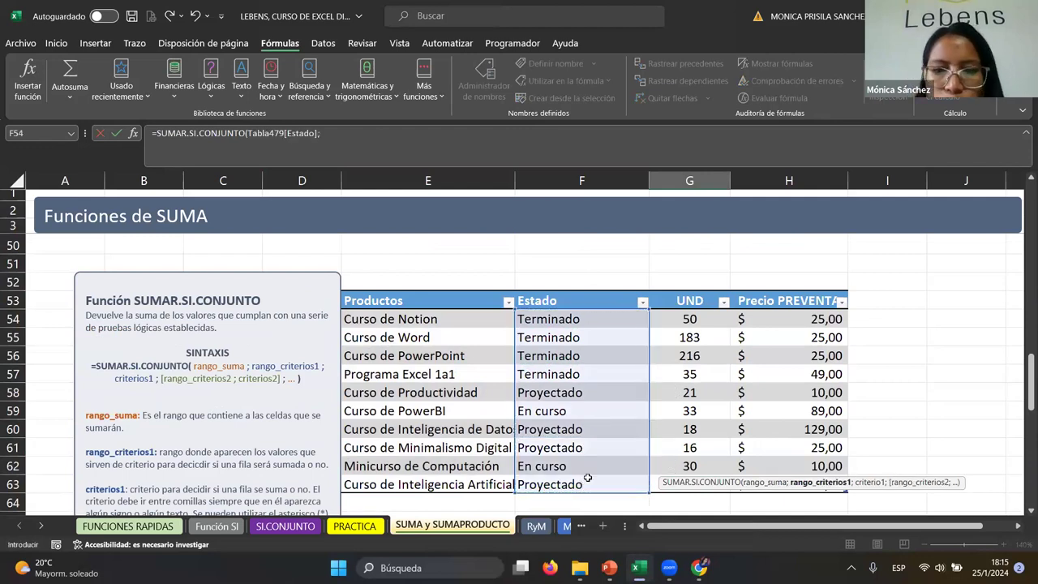
pyautogui.scroll(-1, 616, 430)
pyautogui.scroll(-1, 635, 382)
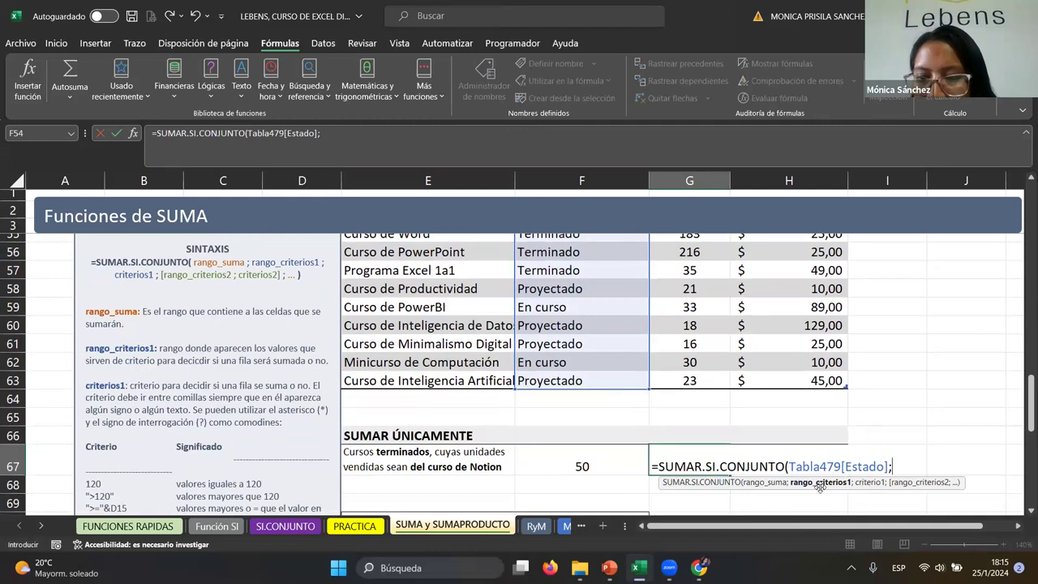
pyautogui.scroll(1, 401, 269)
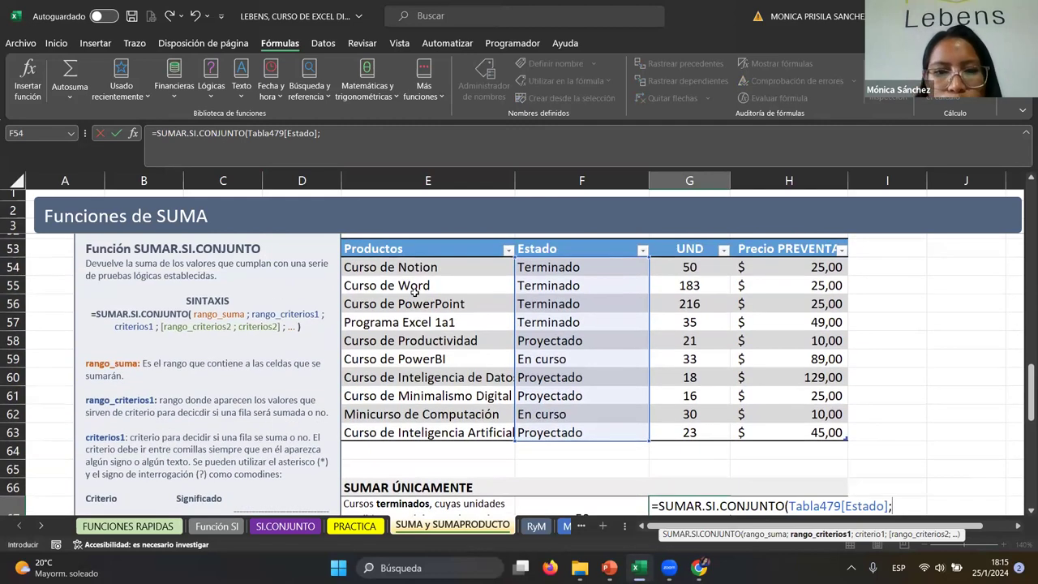
pyautogui.moveTo(400, 270); pyautogui.dragTo(423, 434)
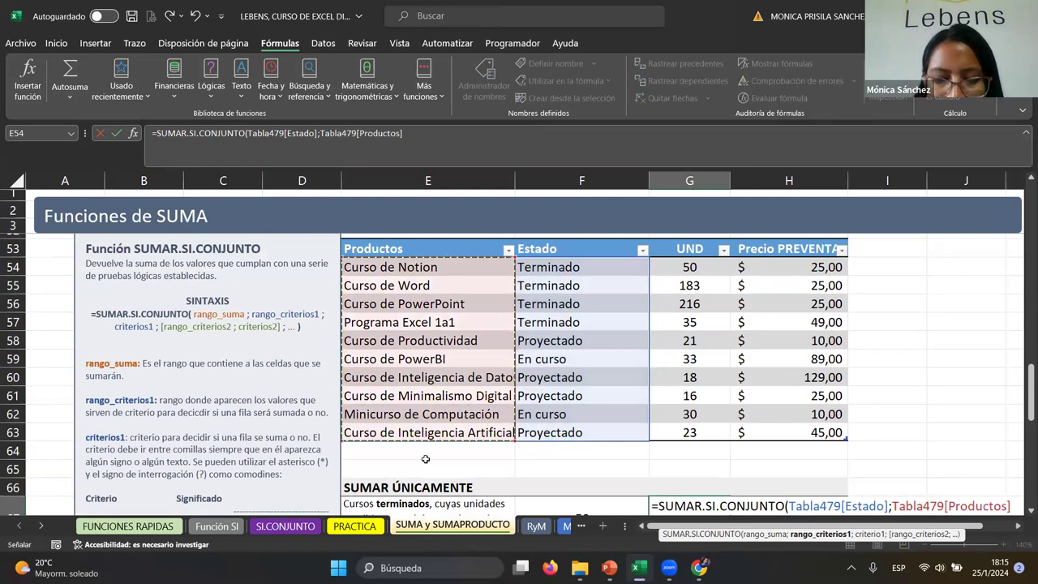
pyautogui.write(';')
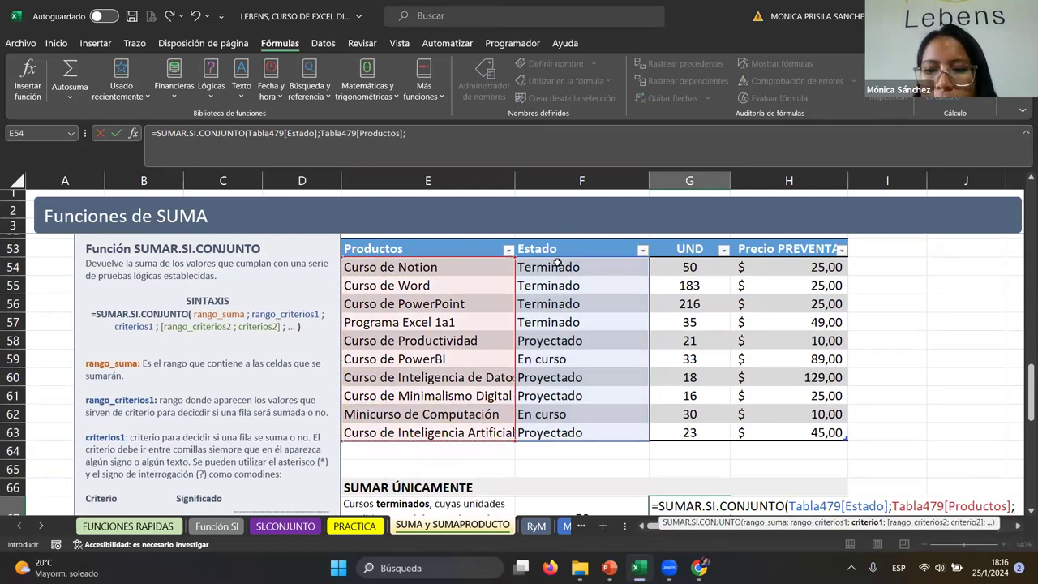
pyautogui.click(557, 263)
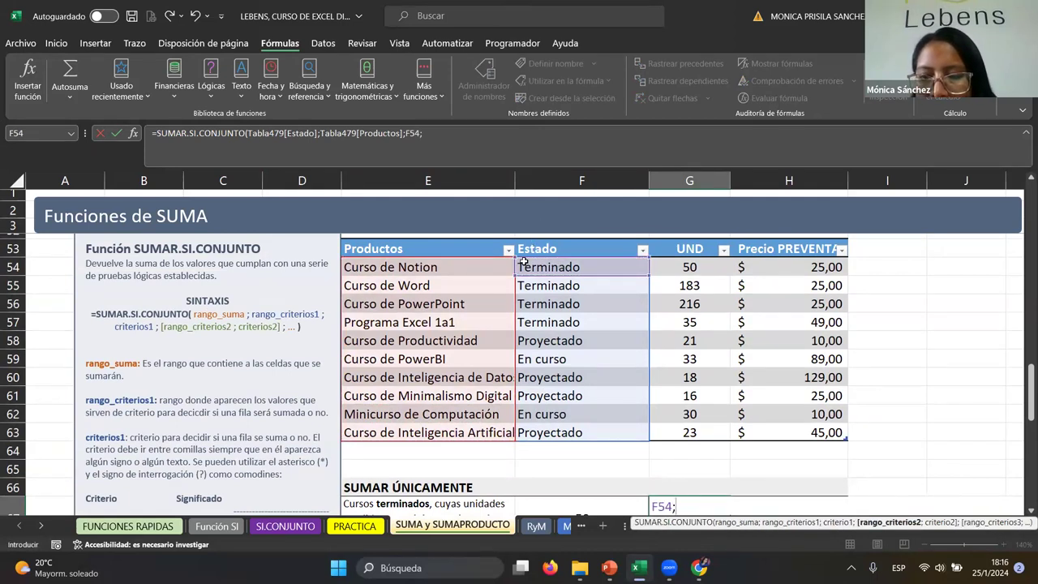
pyautogui.click(453, 266)
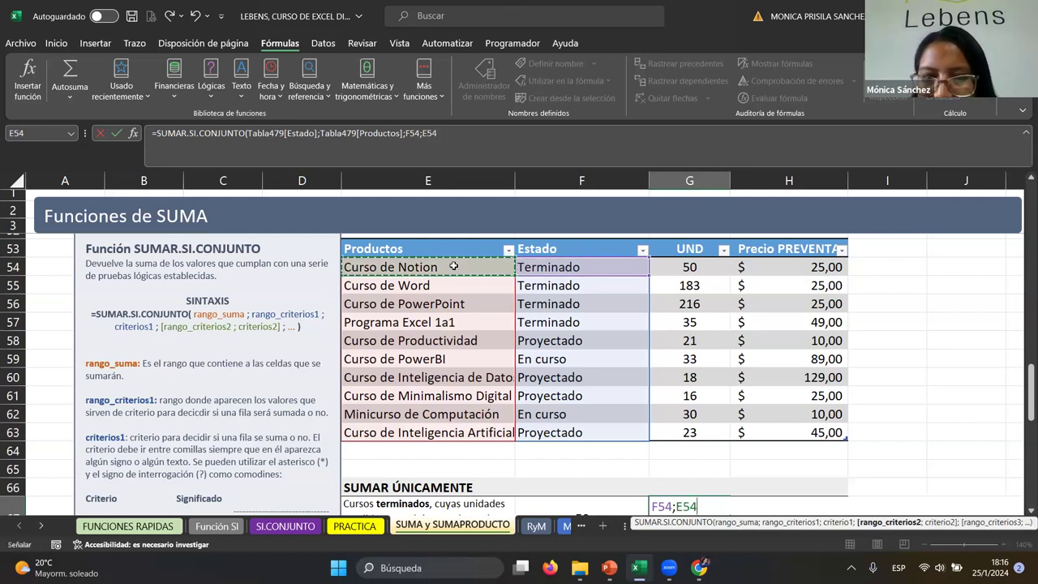
# Step: In the formula bar, delete every argument after Tabla479[Estado]
pyautogui.click(396, 147)
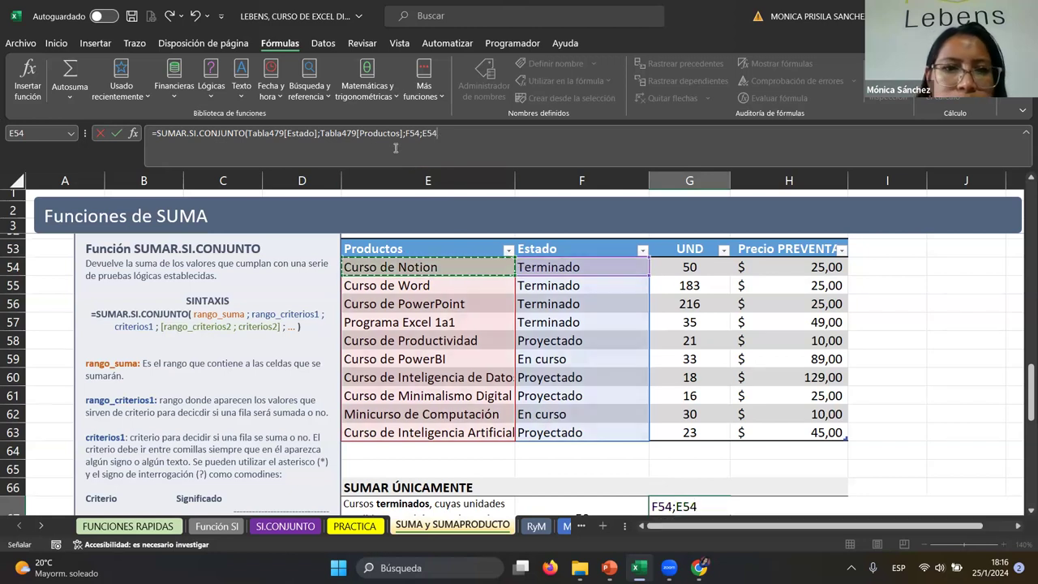
pyautogui.moveTo(396, 147); pyautogui.dragTo(321, 140)
pyautogui.click(322, 140)
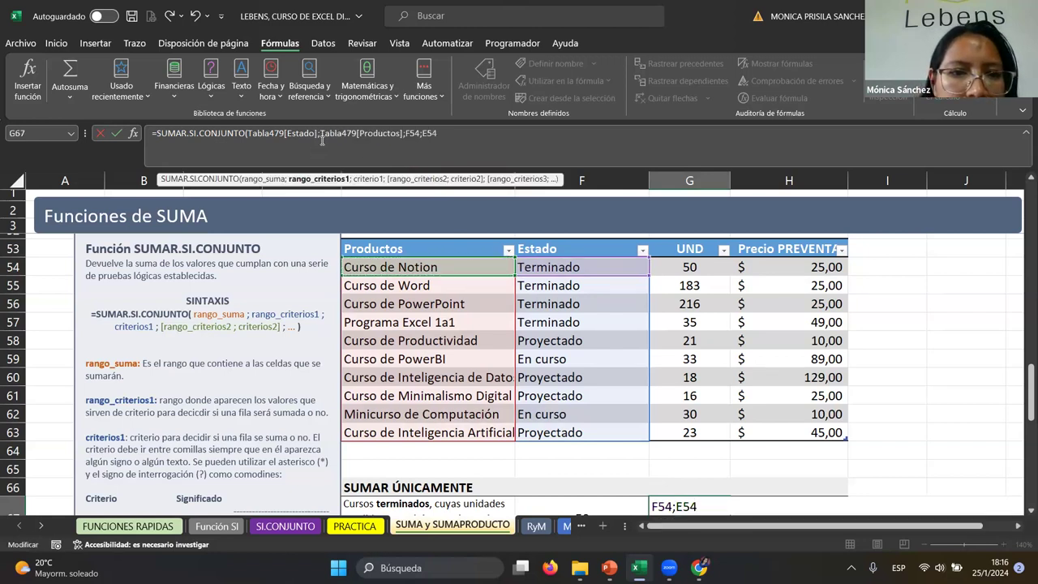
pyautogui.moveTo(453, 135); pyautogui.dragTo(322, 134)
pyautogui.press('BackSpace')
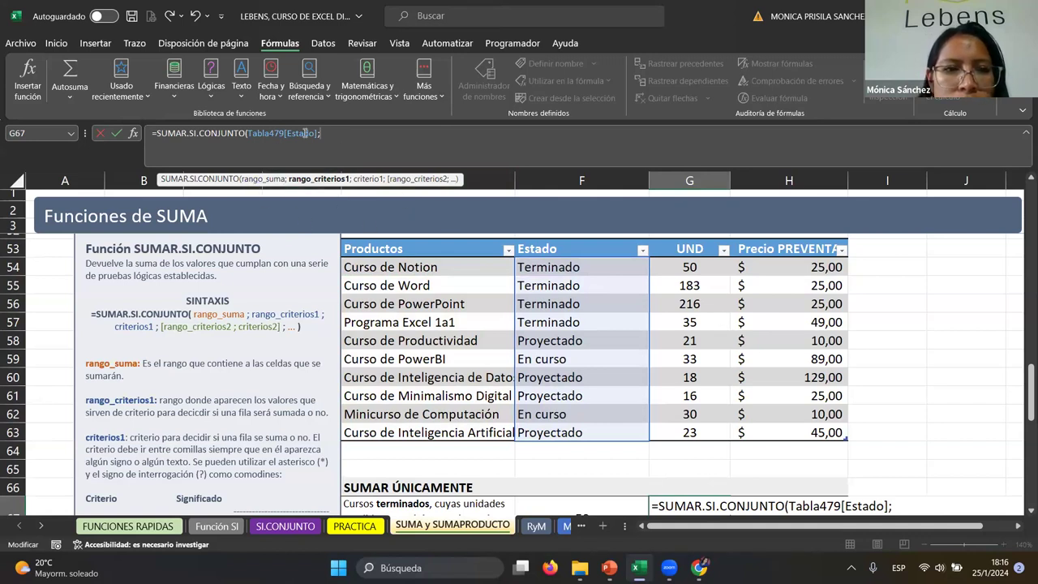
# Step: Rebuild the formula with Tabla479[UND] as the sum range and Tabla479[Estado] as the first criteria range
pyautogui.press('BackSpace')
pyautogui.press('BackSpace')
pyautogui.press('BackSpace')
pyautogui.press('BackSpace')
pyautogui.press('BackSpace')
pyautogui.press('BackSpace')
pyautogui.press('BackSpace')
pyautogui.press('BackSpace')
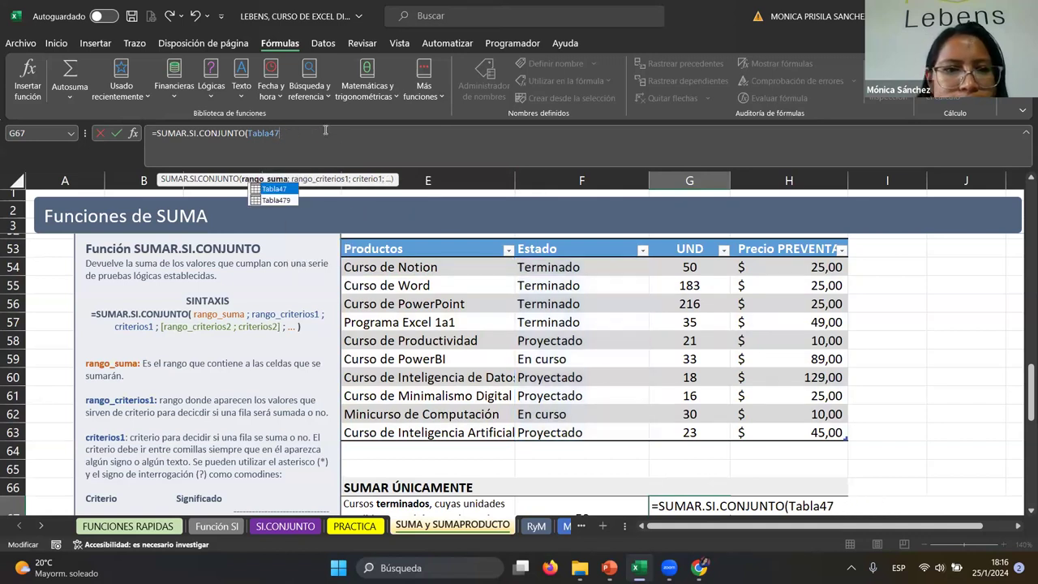
pyautogui.press('BackSpace')
pyautogui.press('BackSpace')
pyautogui.press('BackSpace')
pyautogui.press('BackSpace')
pyautogui.press('BackSpace')
pyautogui.press('BackSpace')
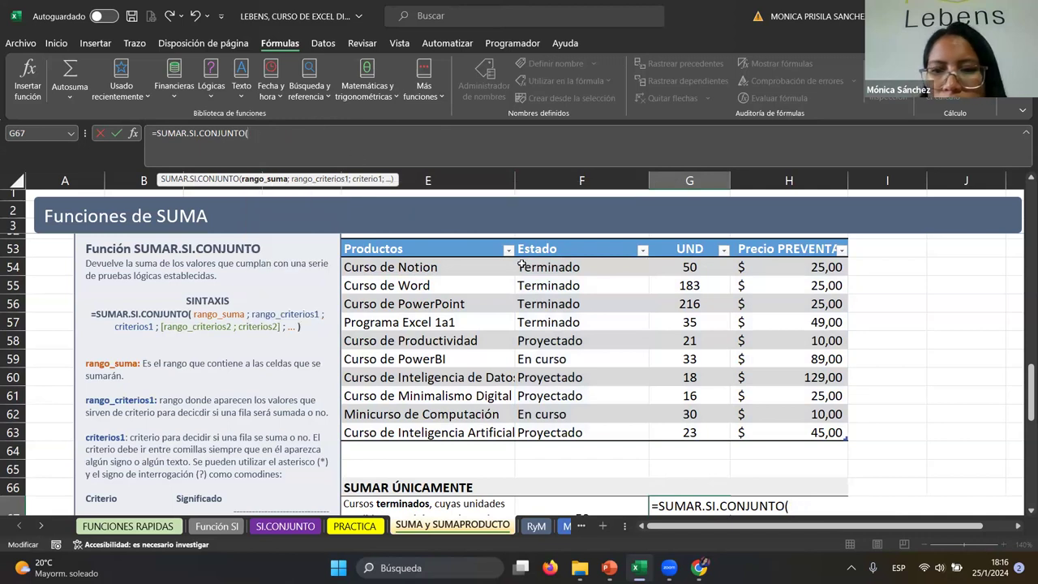
pyautogui.moveTo(695, 271); pyautogui.dragTo(690, 432)
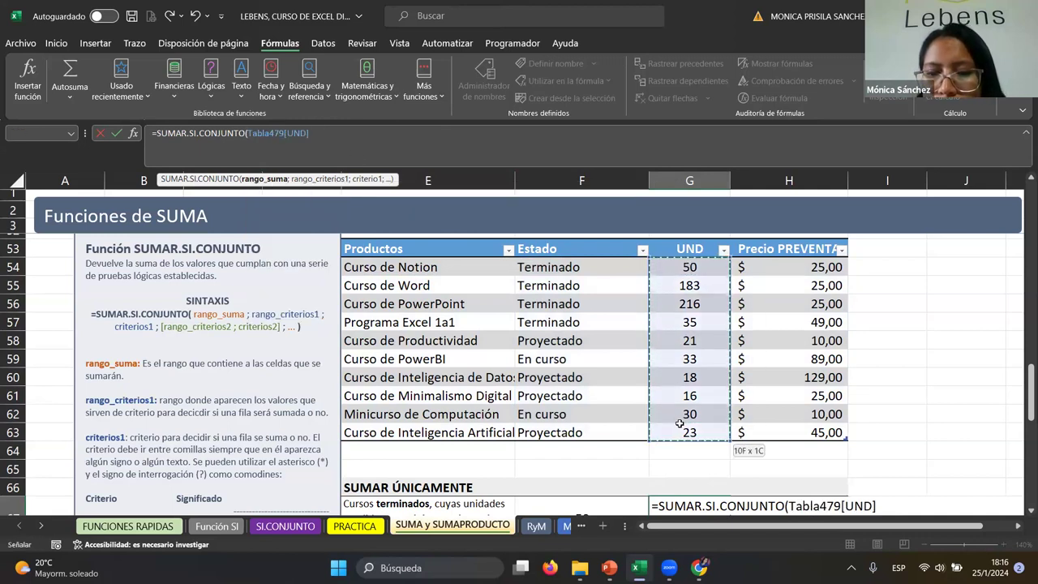
pyautogui.write(';')
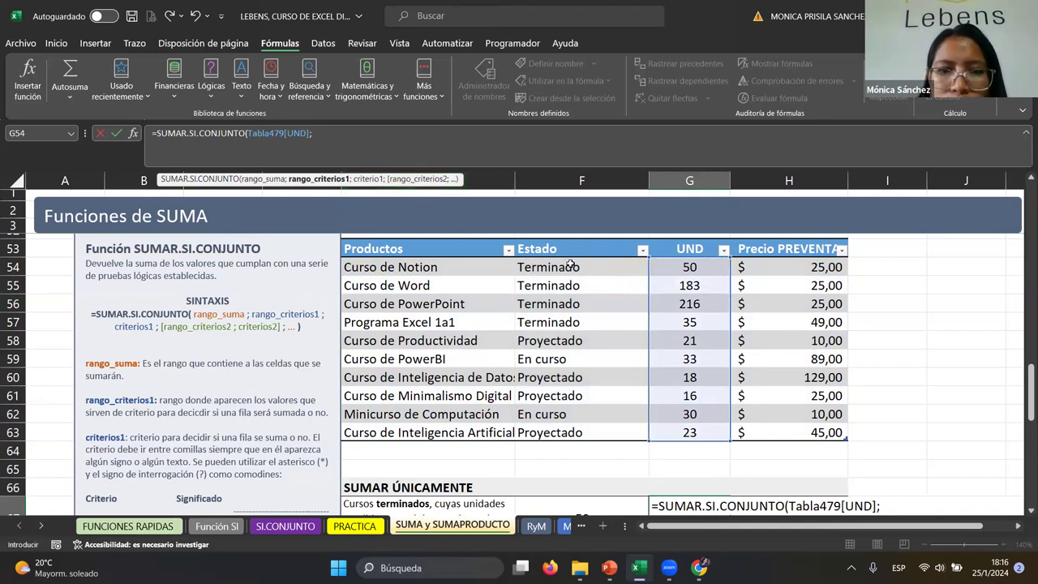
pyautogui.moveTo(571, 266); pyautogui.dragTo(562, 420)
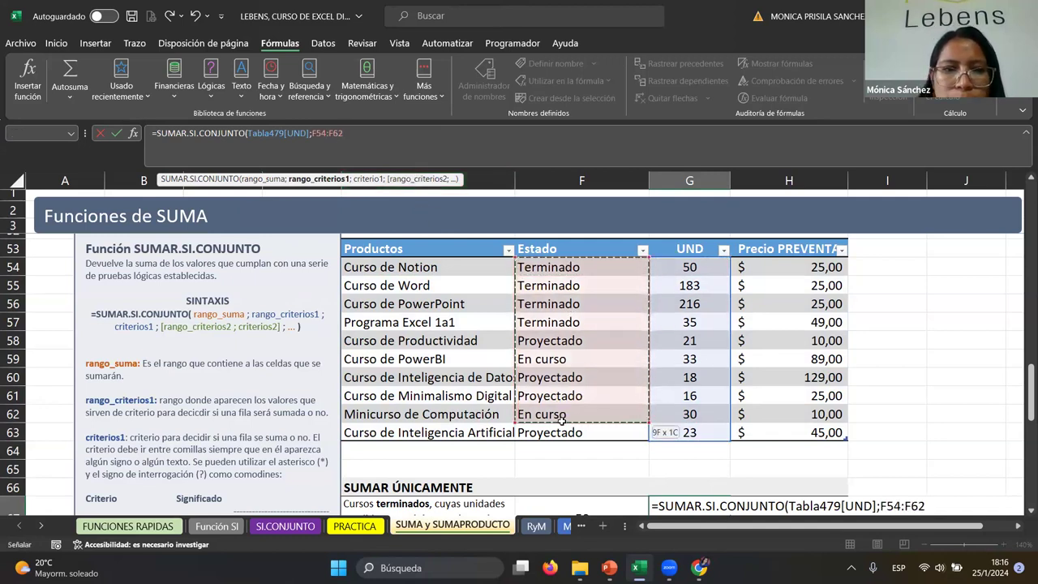
pyautogui.write(';')
pyautogui.press('BackSpace')
pyautogui.press('BackSpace')
pyautogui.press('BackSpace')
pyautogui.press('BackSpace')
pyautogui.press('BackSpace')
pyautogui.press('BackSpace')
pyautogui.press('BackSpace')
pyautogui.moveTo(552, 268); pyautogui.dragTo(556, 436)
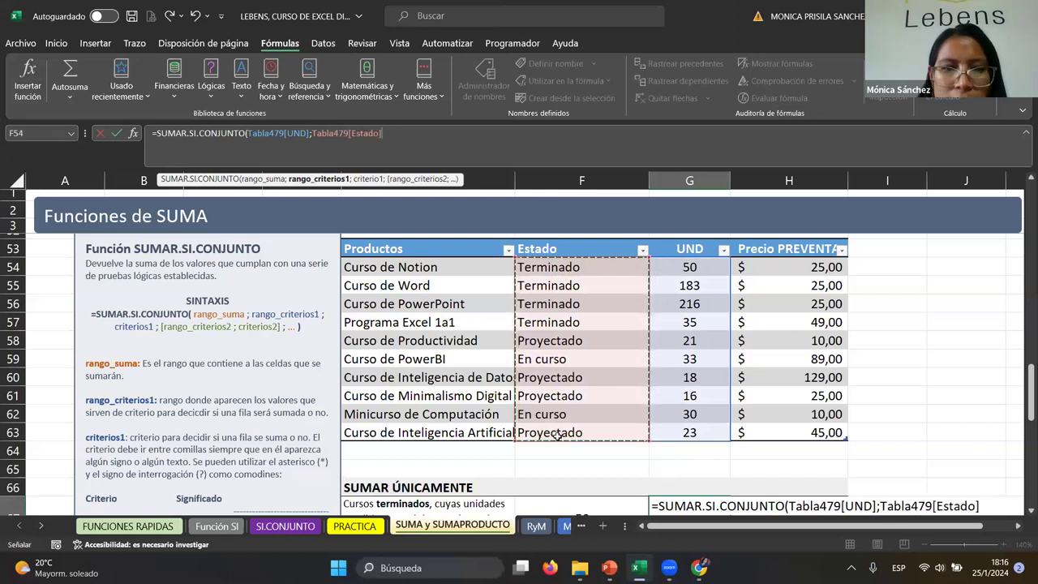
pyautogui.write(';')
# Step: Add criterion F54, then Tabla479[Productos] with criterion E54, and close the formula so G67 shows 50
pyautogui.click(588, 275)
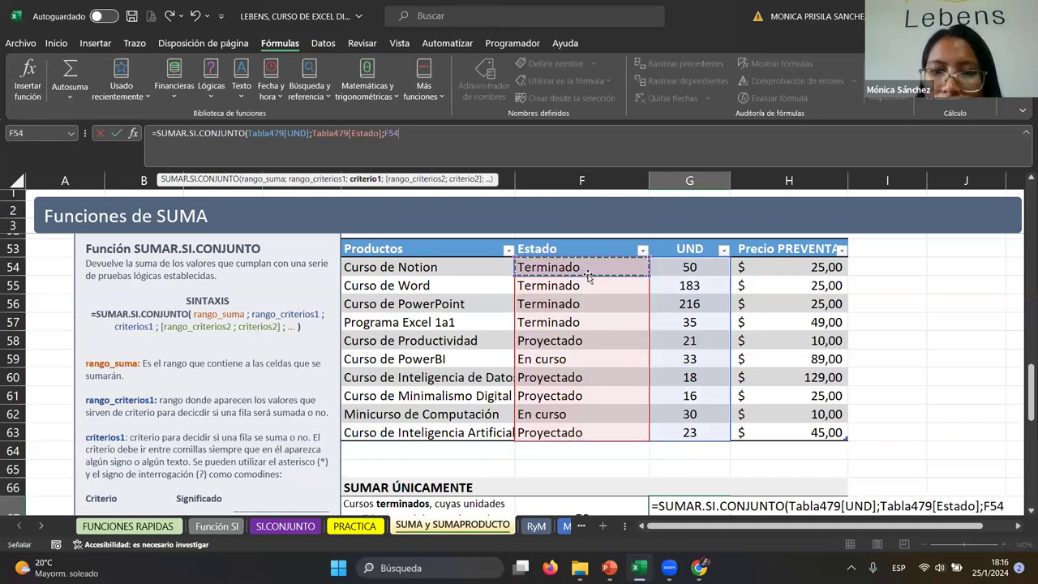
pyautogui.write(';')
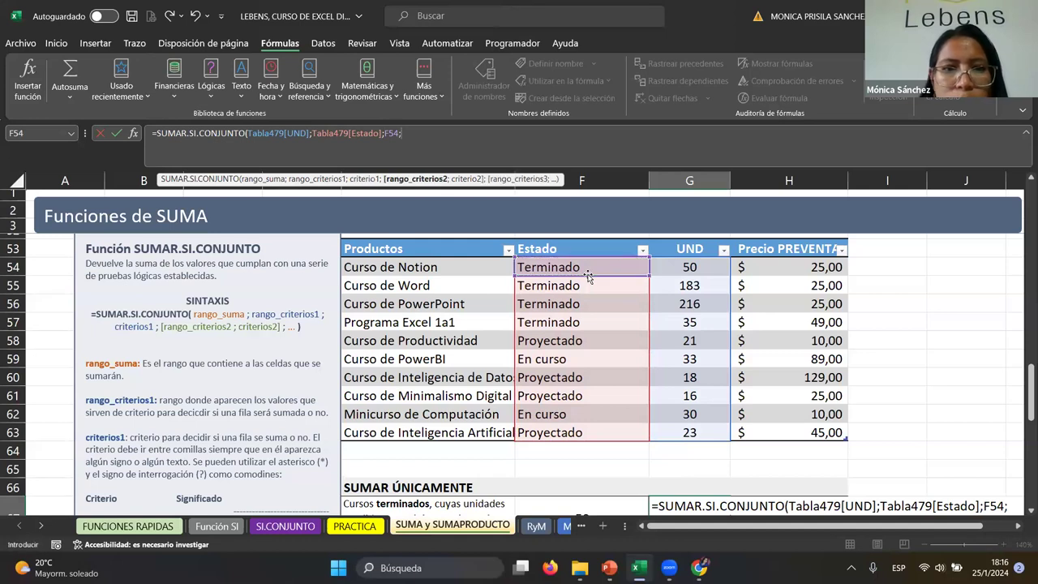
pyautogui.click(389, 270)
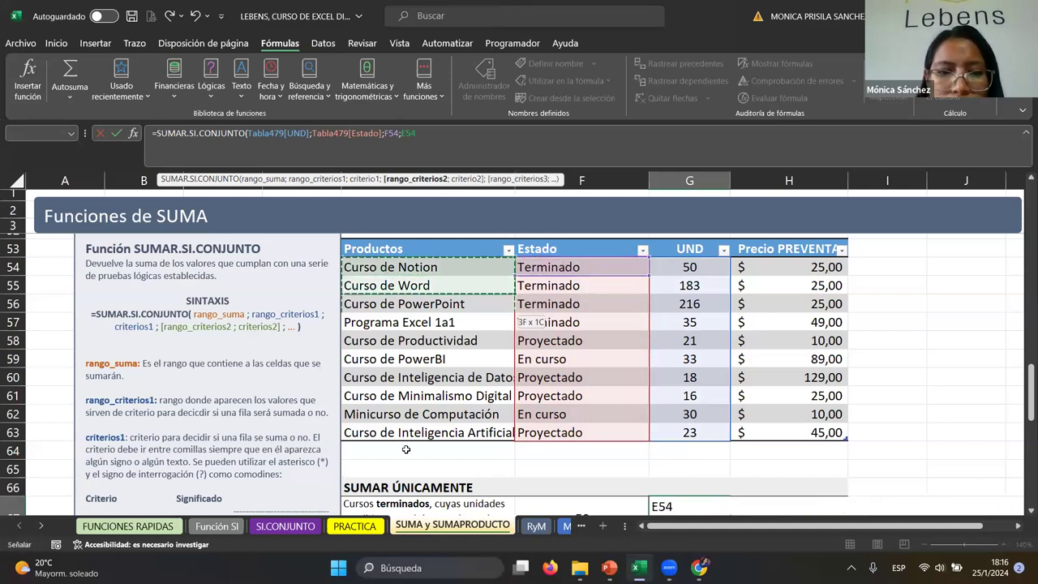
pyautogui.moveTo(390, 270); pyautogui.dragTo(412, 428)
pyautogui.write(';')
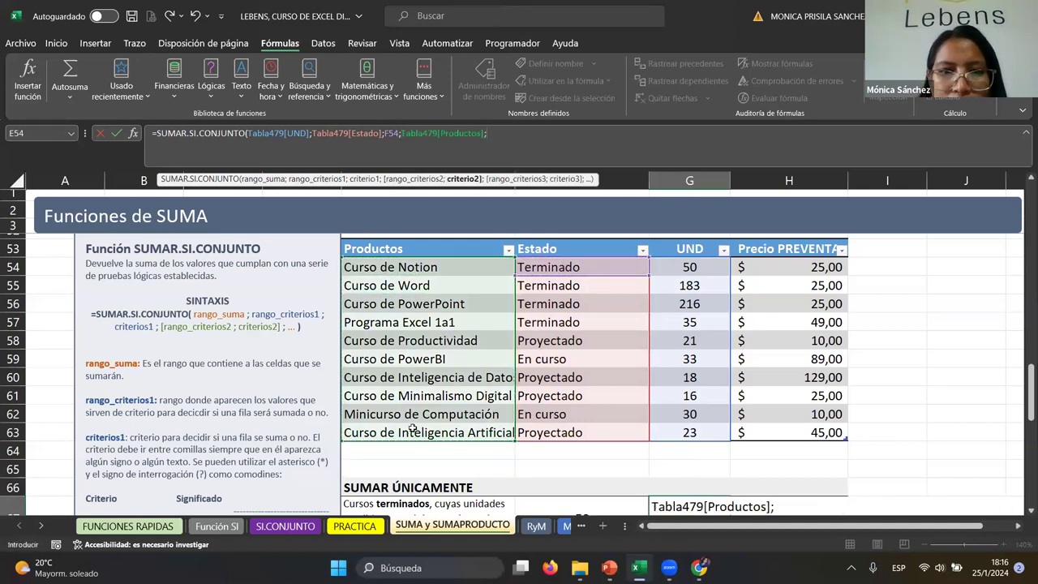
pyautogui.click(436, 268)
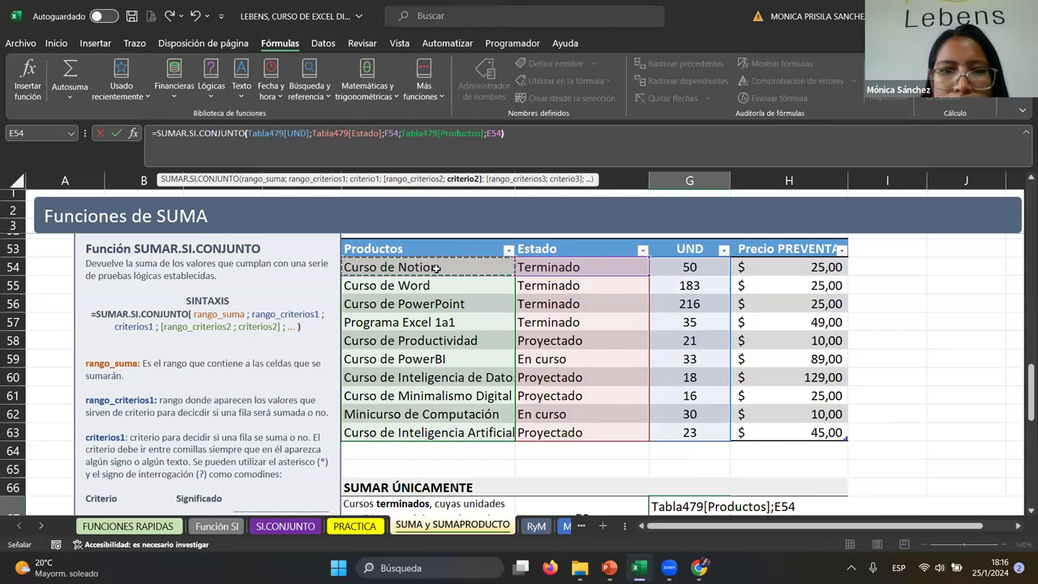
pyautogui.write(')')
pyautogui.press('Return')
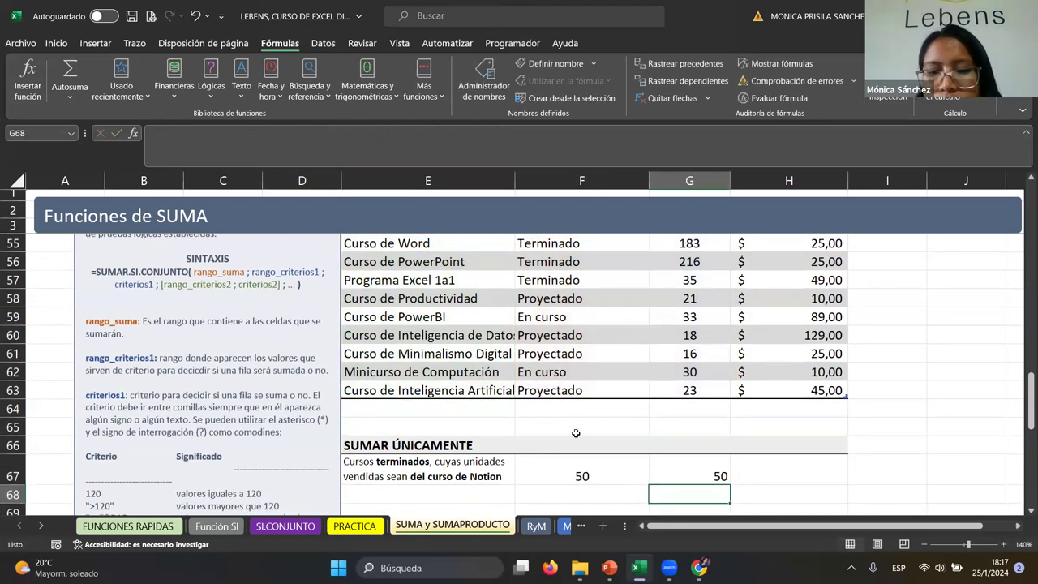
# Step: Check G67 against the Notion units value 50 and cancel the replace prompt, keeping the formula
pyautogui.click(728, 475)
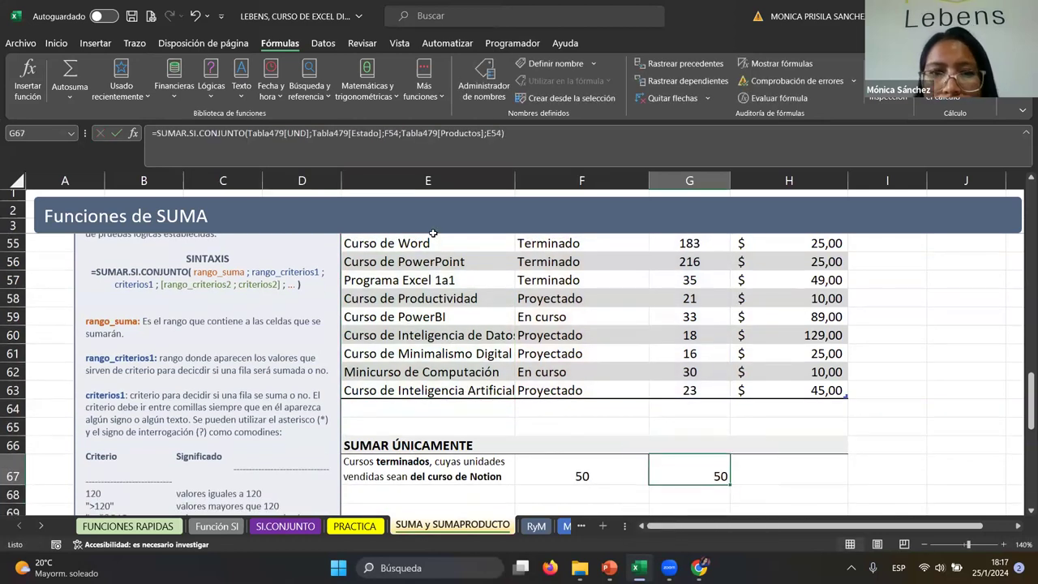
pyautogui.scroll(1, 582, 400)
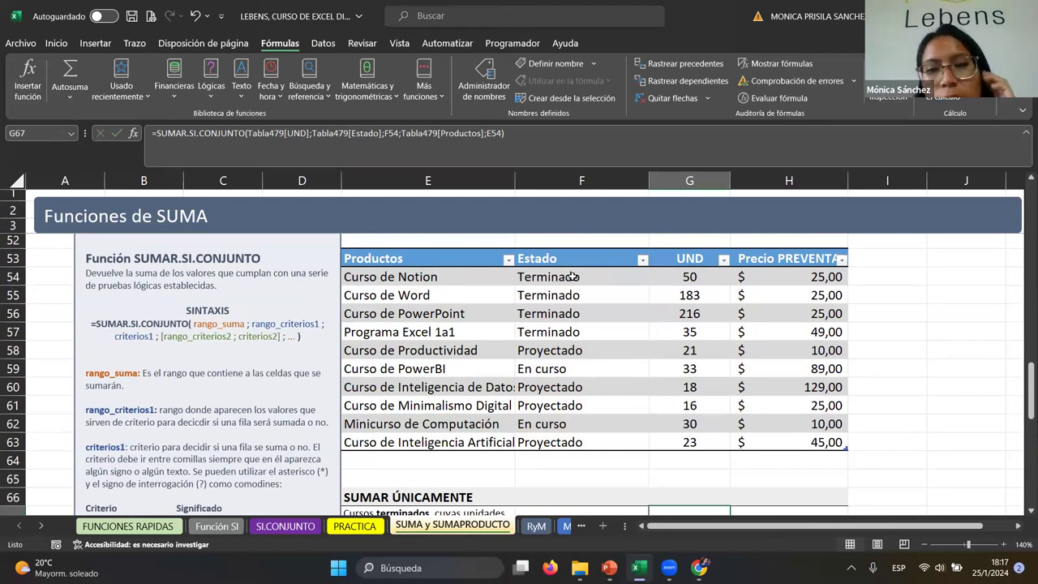
pyautogui.click(678, 278)
pyautogui.moveTo(649, 282); pyautogui.dragTo(689, 424)
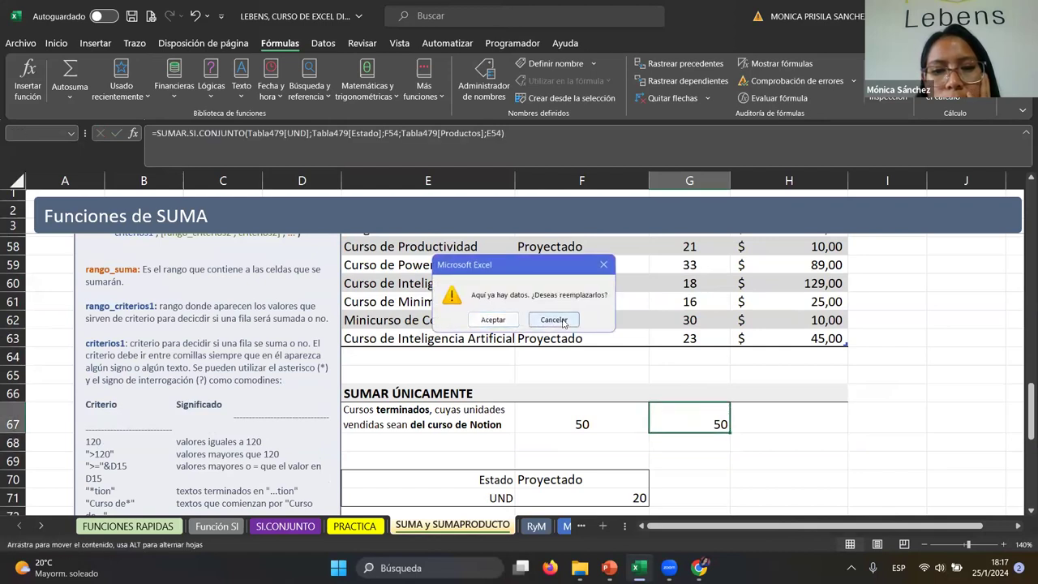
pyautogui.click(493, 319)
pyautogui.scroll(1, 453, 298)
pyautogui.scroll(2, 452, 298)
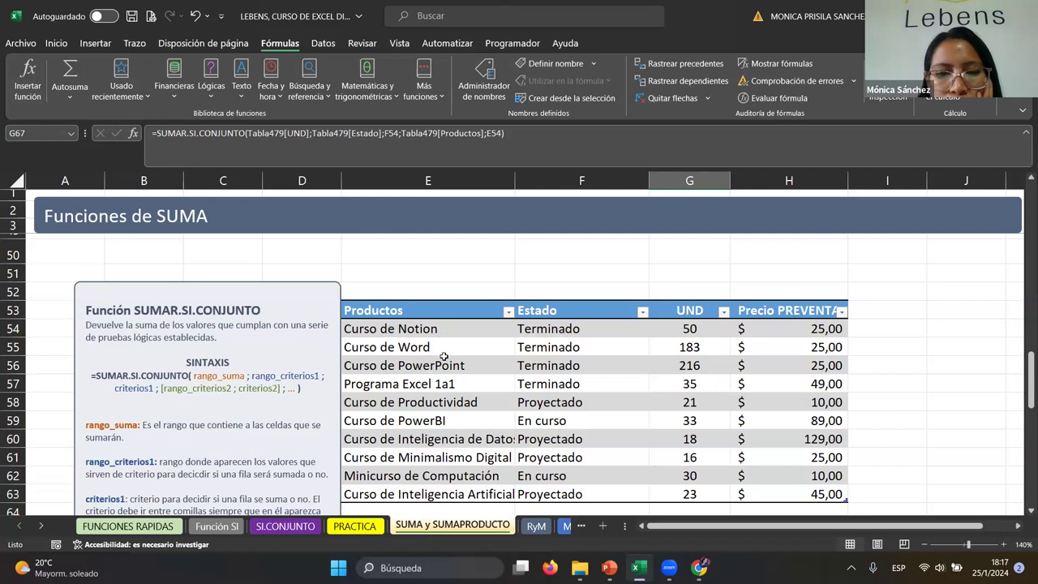
# Step: Change the second course in E55 to Curso de Notion
pyautogui.doubleClick(428, 328)
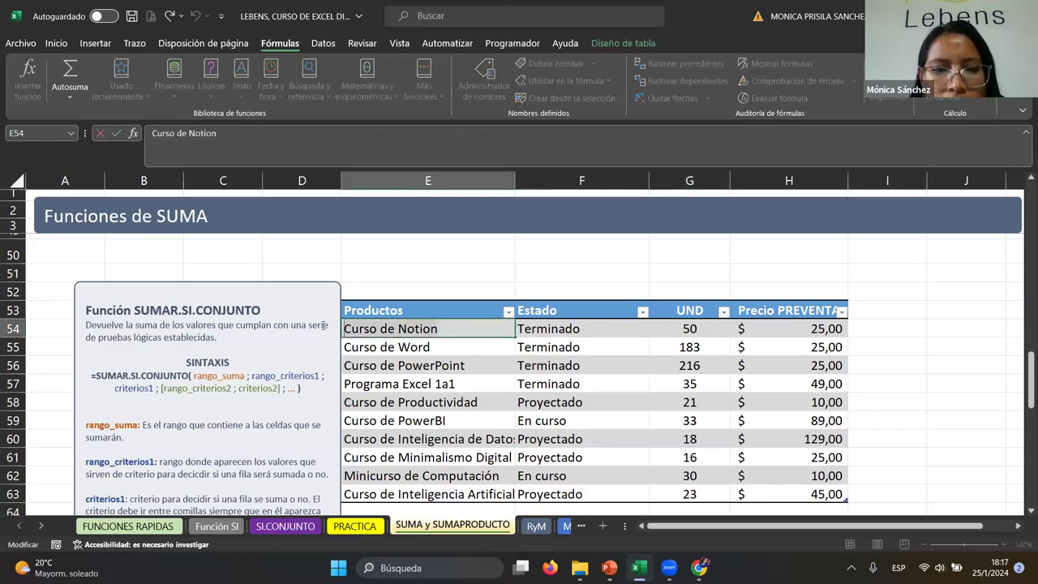
pyautogui.press('Return')
pyautogui.hotkey('ctrl', 'j')
pyautogui.click(482, 375)
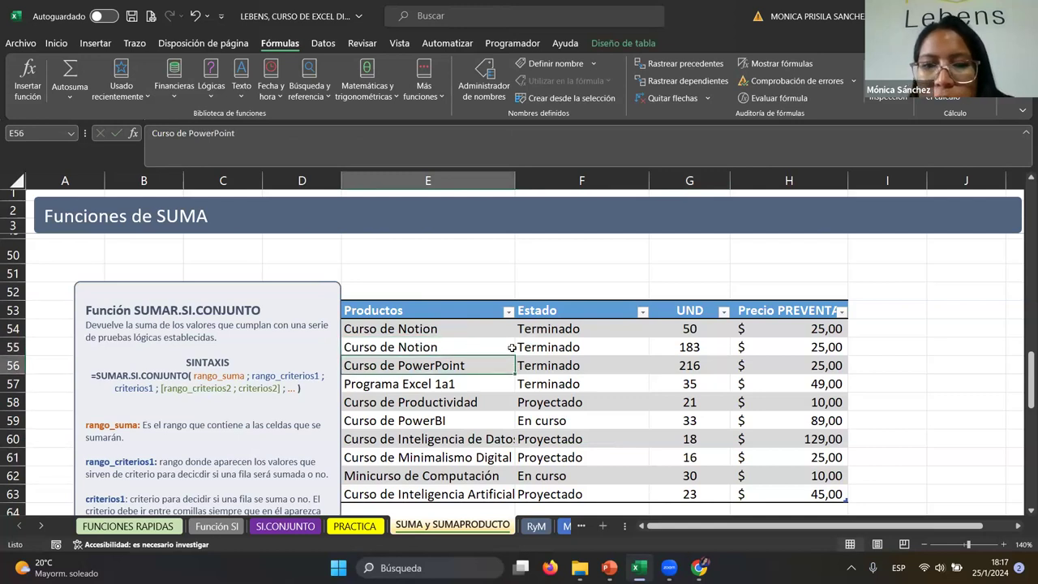
# Step: Select G54:G55 to confirm the two Notion rows total 233, matching G67
pyautogui.scroll(-3, 727, 400)
pyautogui.click(695, 417)
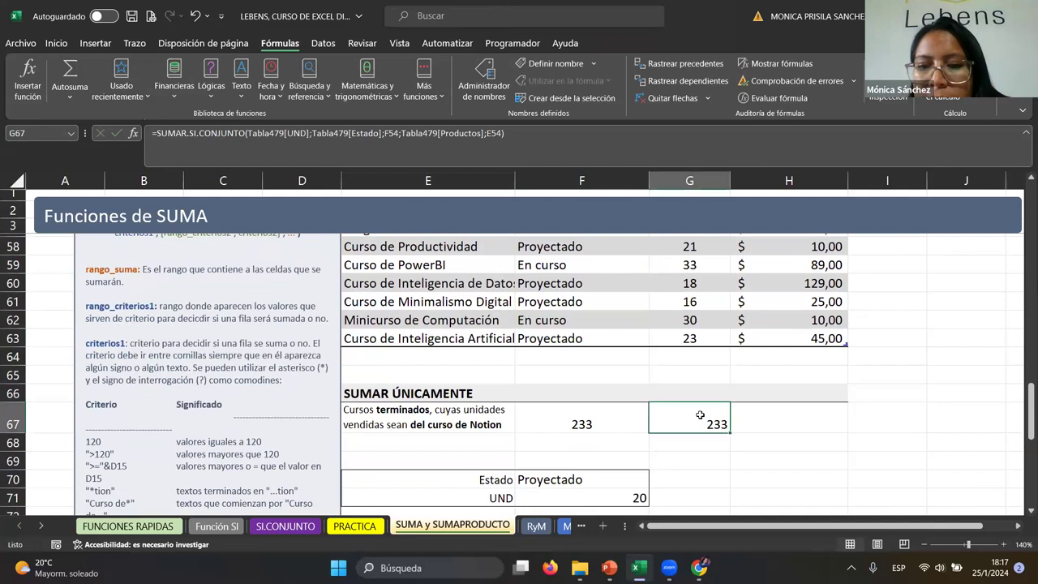
pyautogui.scroll(1, 740, 441)
pyautogui.scroll(1, 722, 389)
pyautogui.click(686, 280)
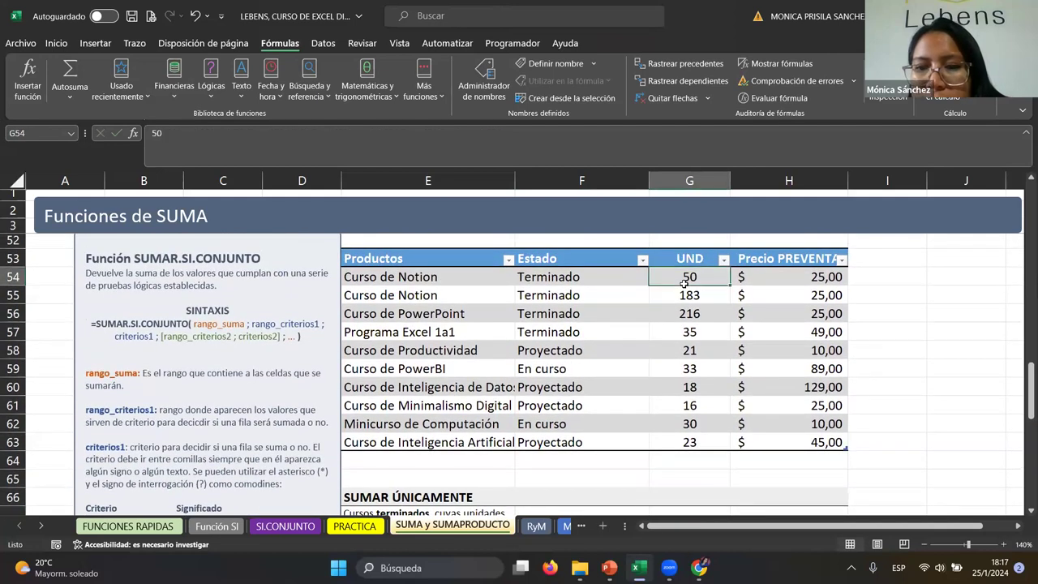
pyautogui.moveTo(688, 289); pyautogui.dragTo(688, 291)
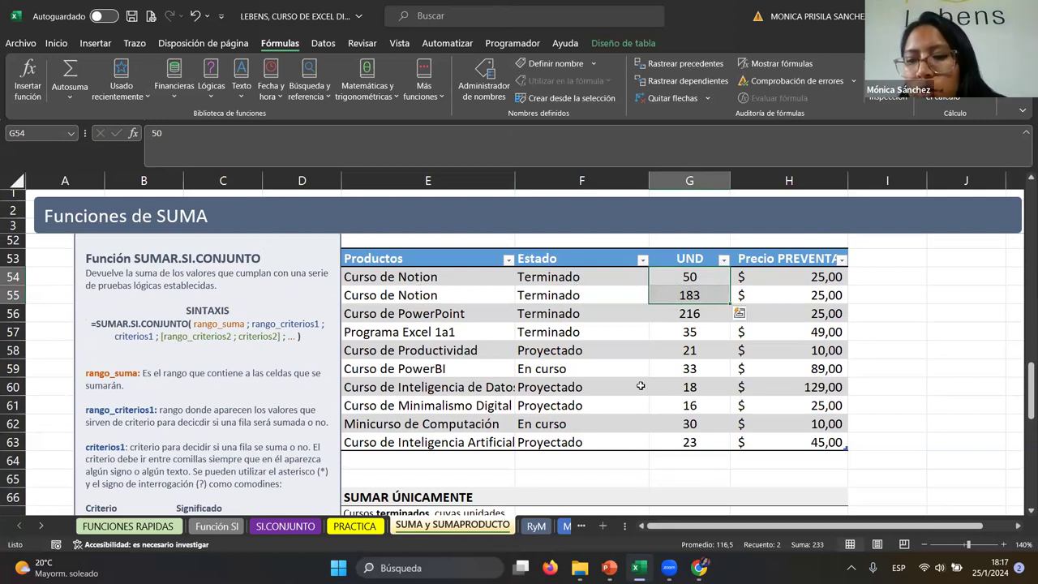
pyautogui.scroll(-2, 640, 386)
pyautogui.click(686, 424)
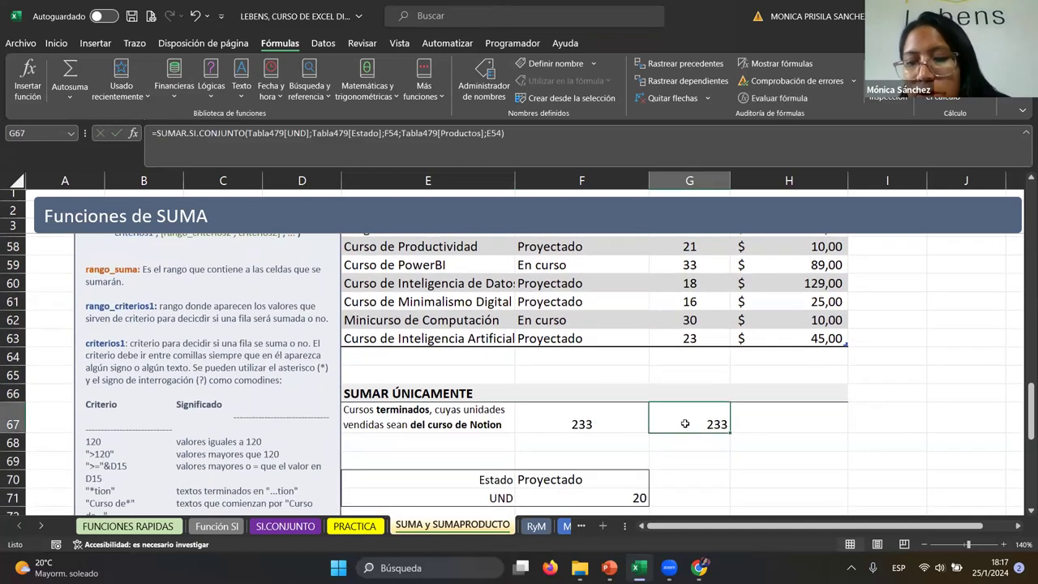
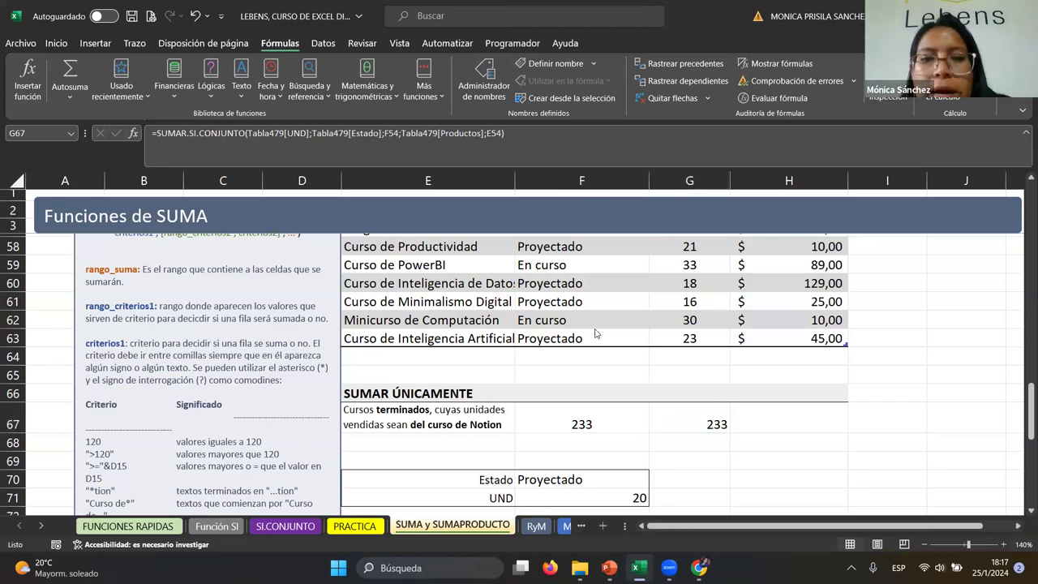
# Step: Inspect the SUMAR.SI results in F40 and G41, then scroll back up to the Productos table at row 27
pyautogui.scroll(6, 593, 338)
pyautogui.scroll(4, 593, 338)
pyautogui.scroll(2, 593, 338)
pyautogui.scroll(2, 591, 333)
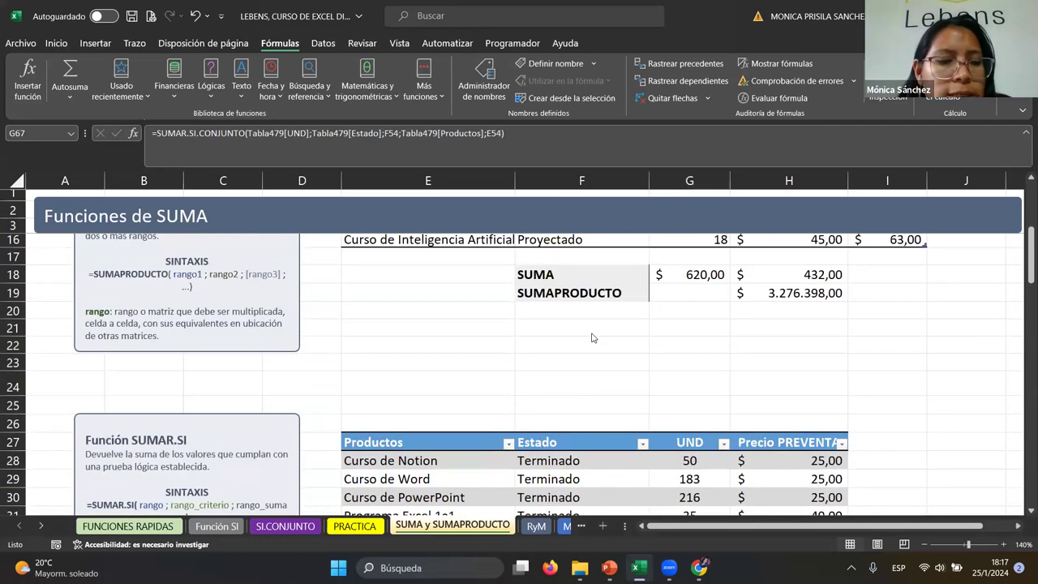
pyautogui.scroll(-3, 592, 333)
pyautogui.scroll(-1, 615, 424)
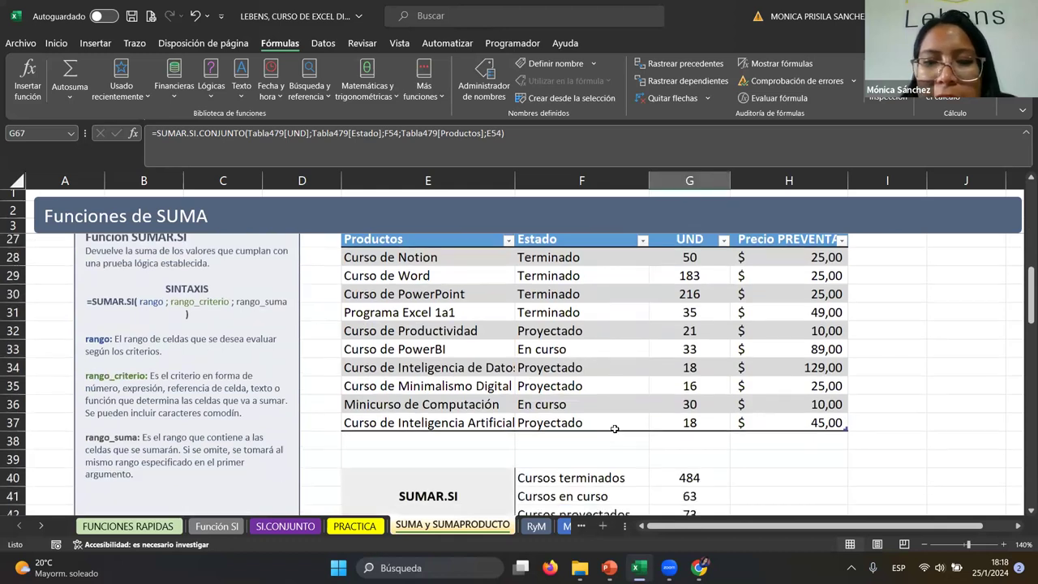
pyautogui.scroll(-2, 615, 428)
pyautogui.click(581, 373)
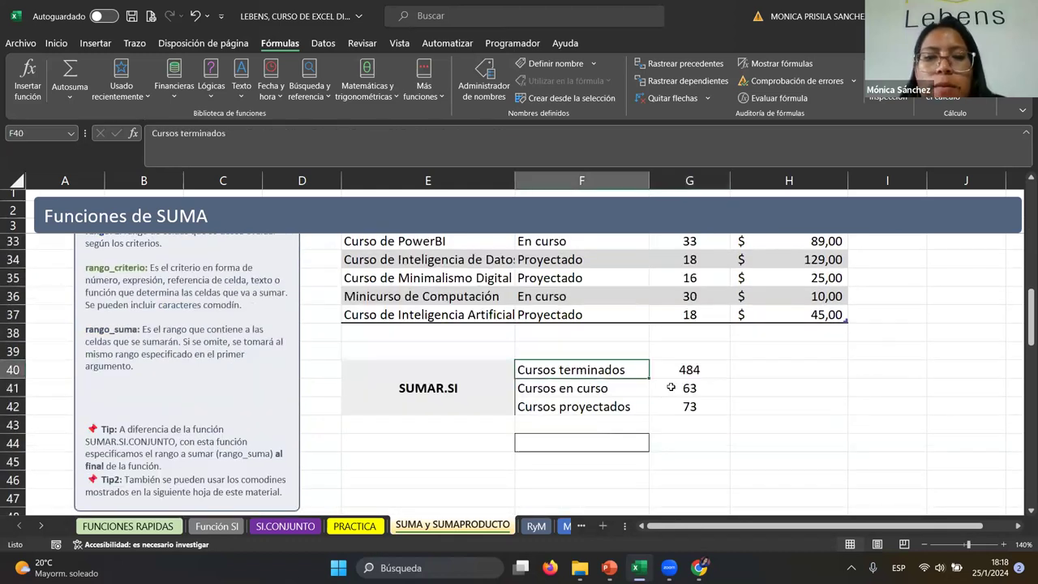
pyautogui.click(670, 388)
pyautogui.scroll(1, 670, 394)
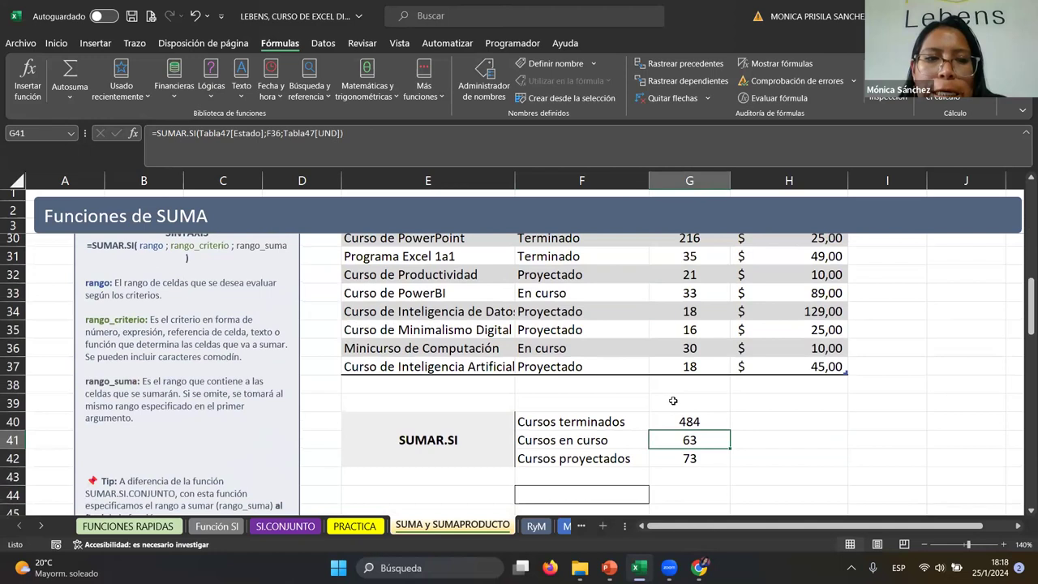
pyautogui.scroll(1, 671, 403)
pyautogui.scroll(1, 671, 403)
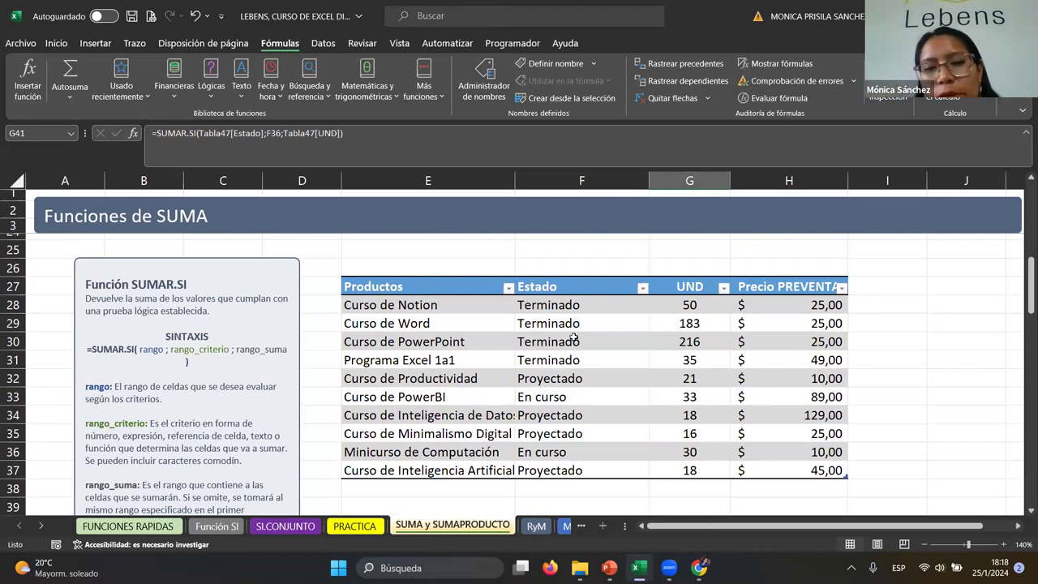
# Step: Enter =F28 in I29 to show the Terminado label, undoing the automatic new table column
pyautogui.click(573, 306)
pyautogui.moveTo(573, 306); pyautogui.dragTo(586, 362)
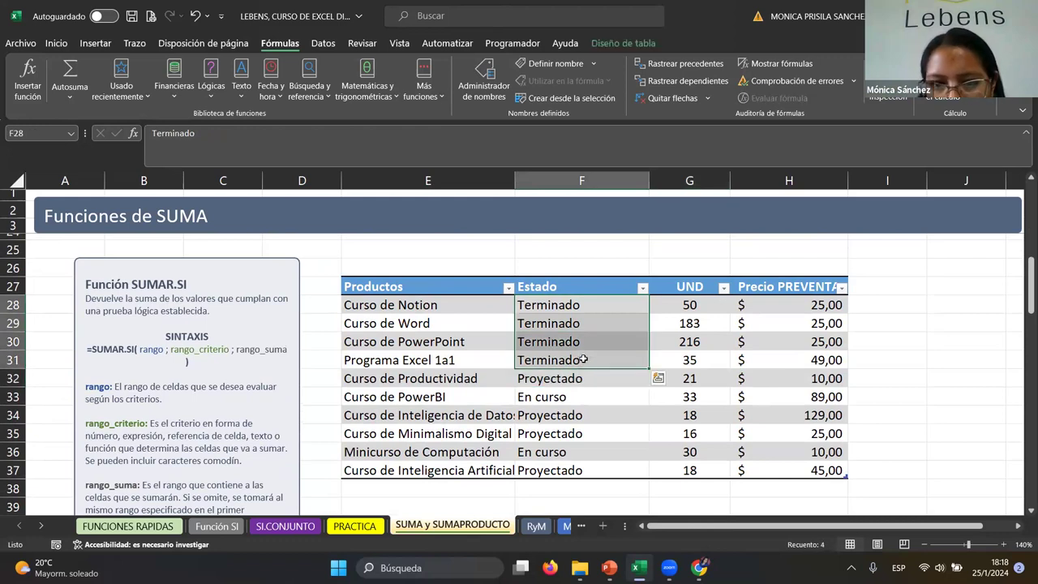
pyautogui.click(900, 307)
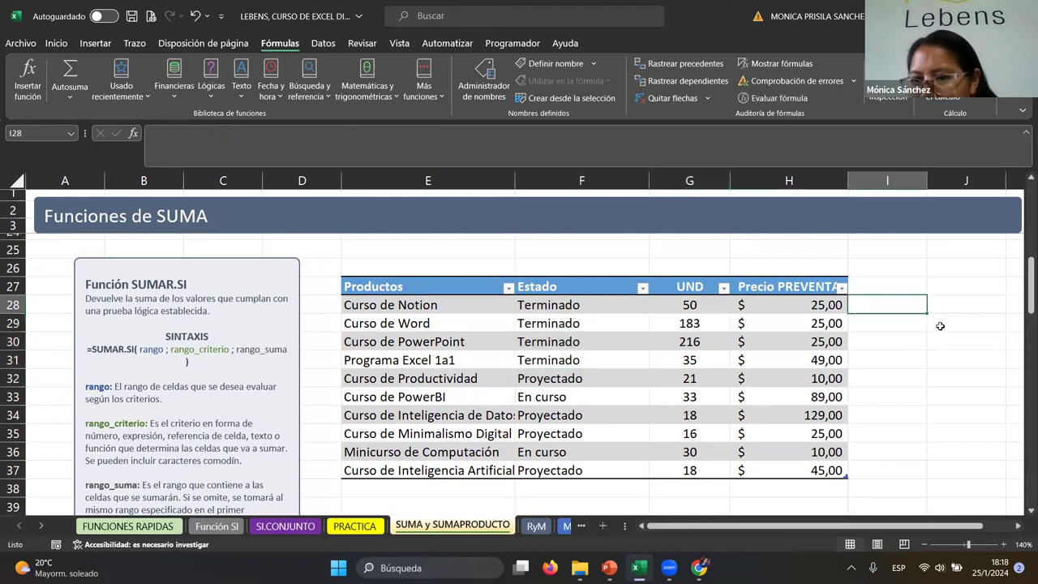
pyautogui.click(943, 323)
pyautogui.write('=')
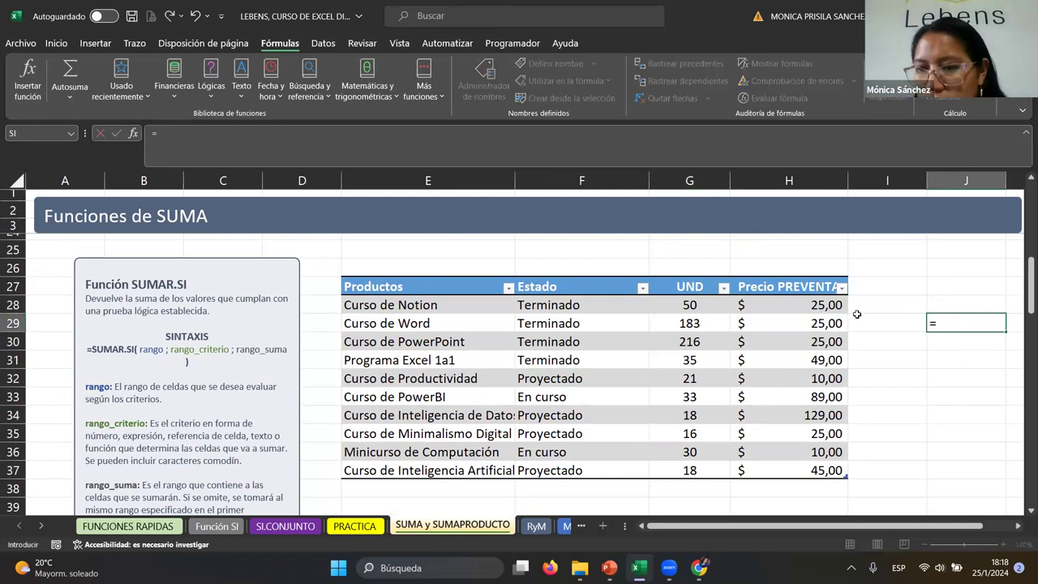
pyautogui.press('BackSpace')
pyautogui.press('Left')
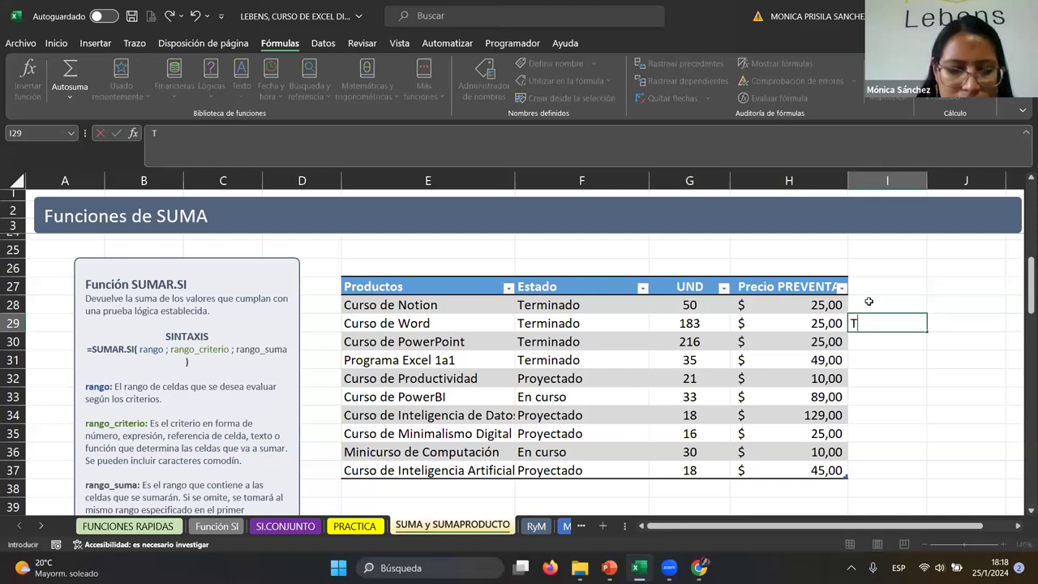
pyautogui.write('=')
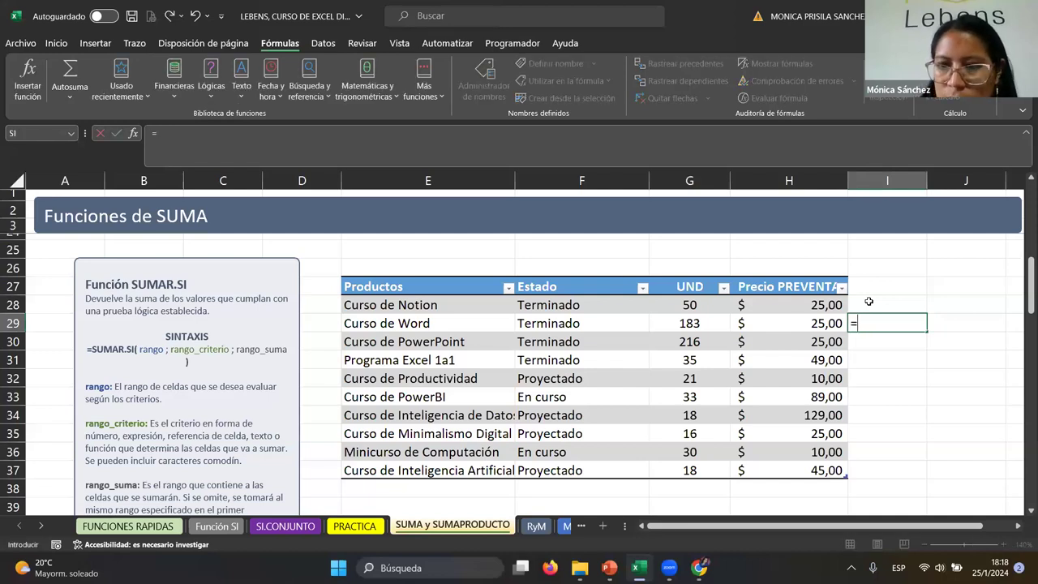
pyautogui.click(554, 304)
pyautogui.press('Return')
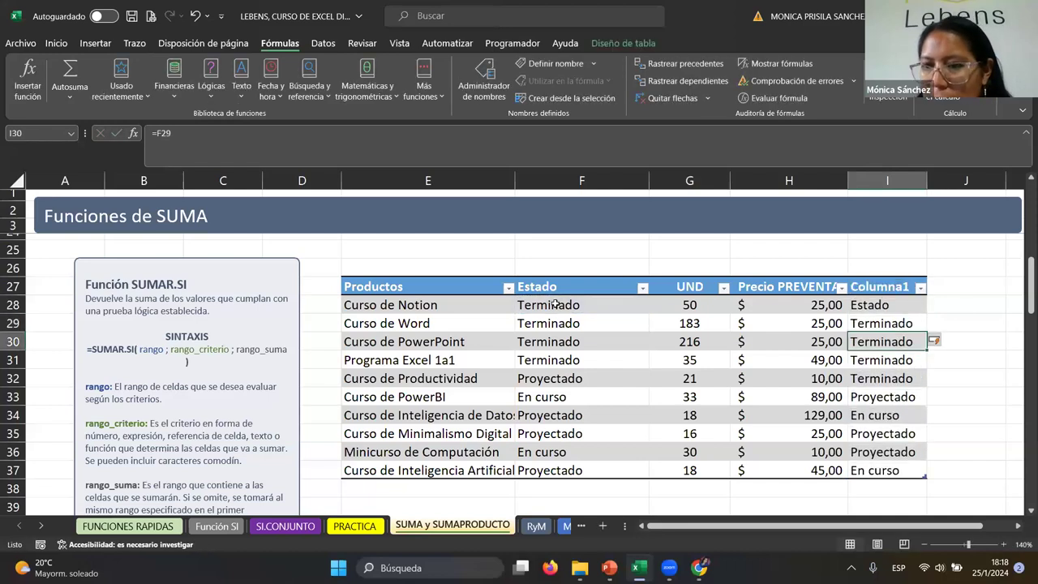
pyautogui.hotkey('ctrl', 'z')
pyautogui.hotkey('ctrl', 'z')
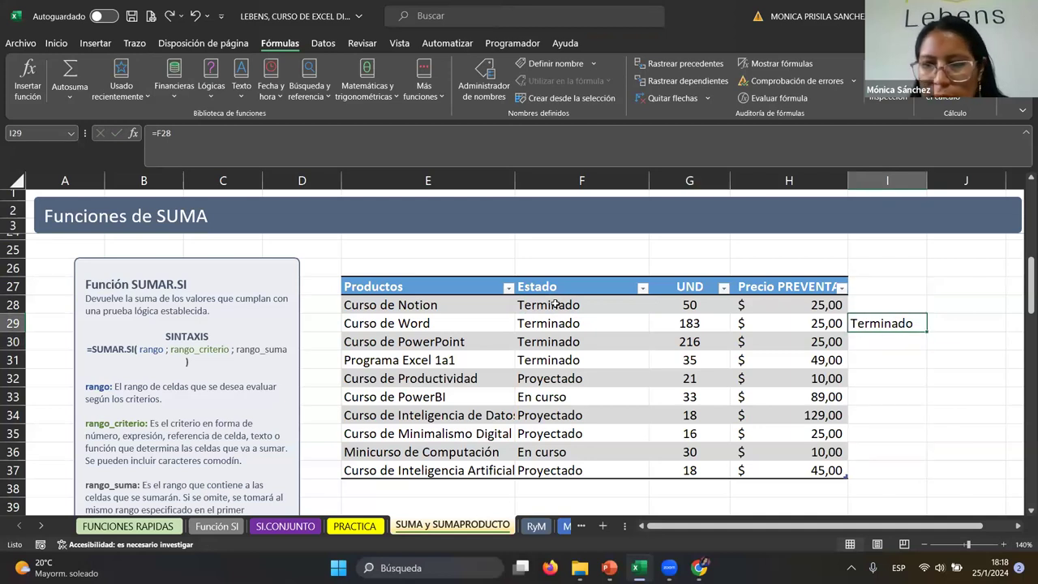
# Step: Move the Terminado label to J29 and start a formula in K29 beside it
pyautogui.moveTo(927, 321); pyautogui.dragTo(932, 324)
pyautogui.hscroll(2, 980, 464)
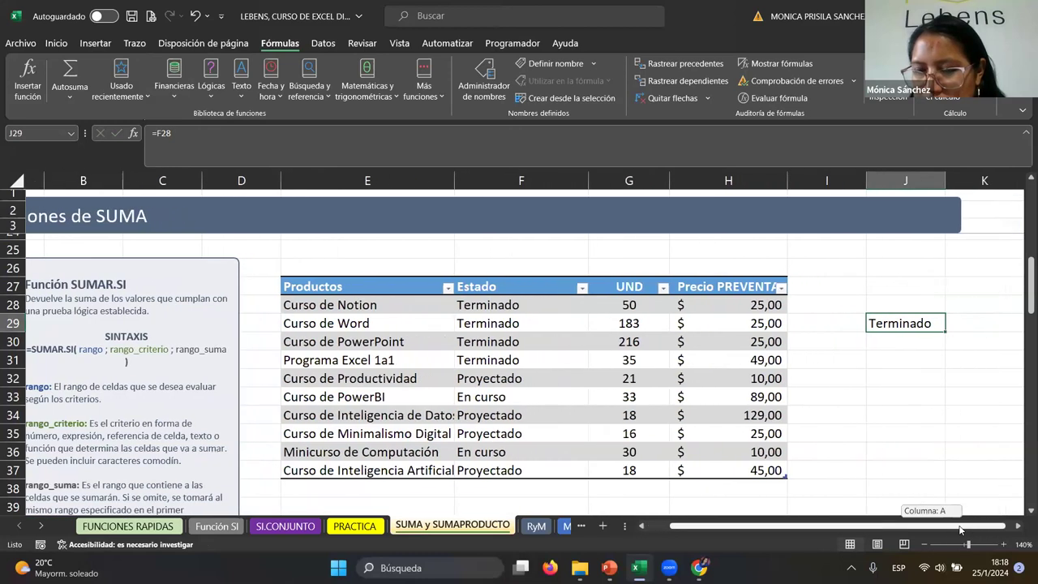
pyautogui.click(949, 320)
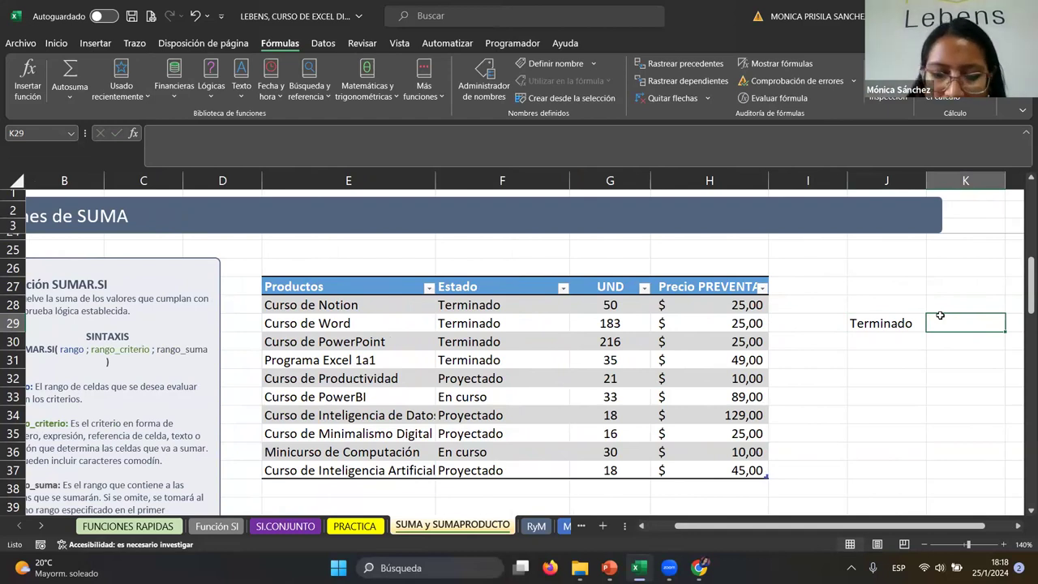
pyautogui.write('=')
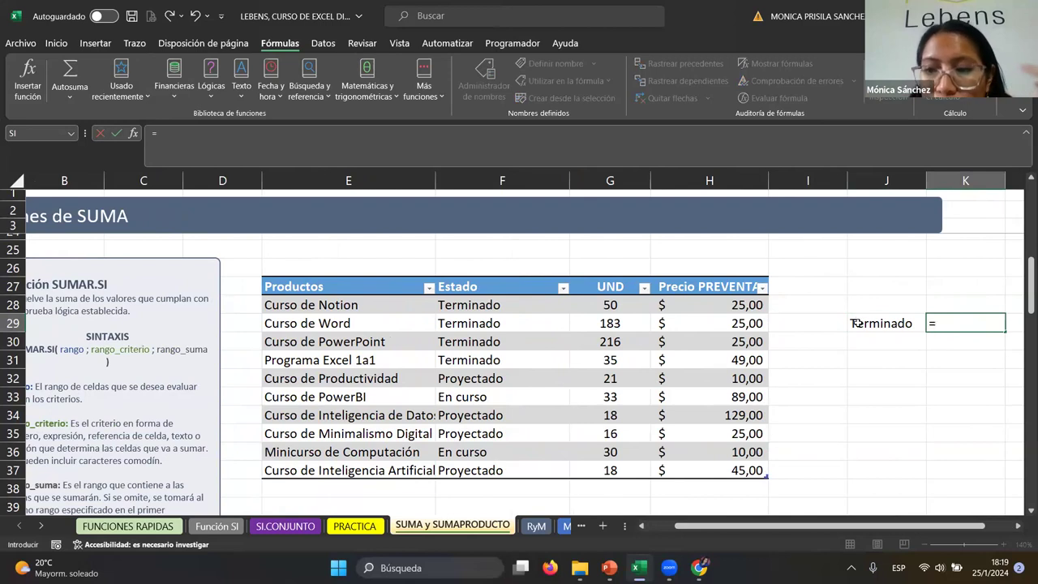
# Step: Total the Notion, Word, PowerPoint and Programa Excel 1a1 units for Terminado, giving 484
pyautogui.click(604, 306)
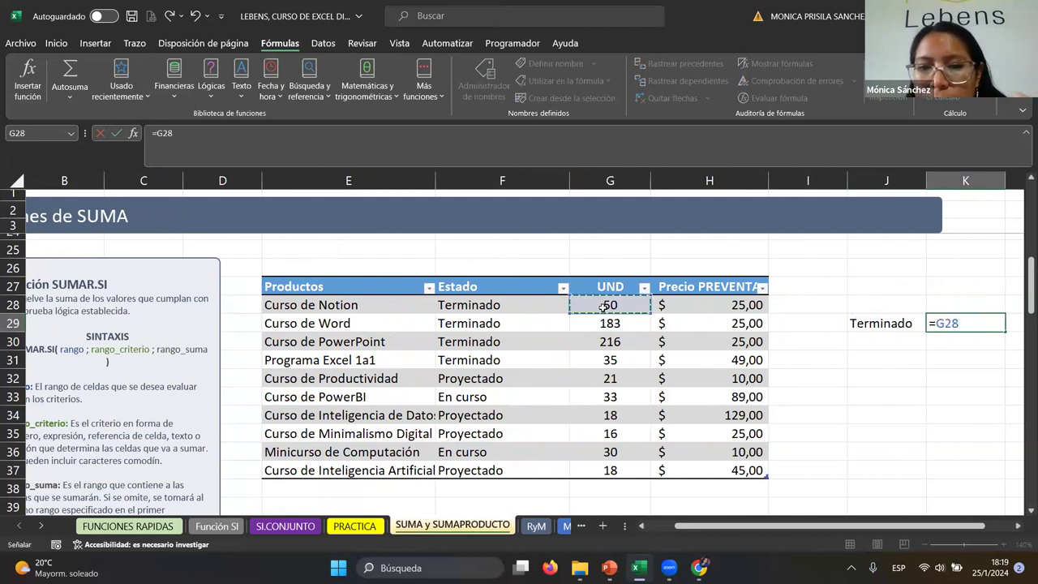
pyautogui.write('+')
pyautogui.click(604, 322)
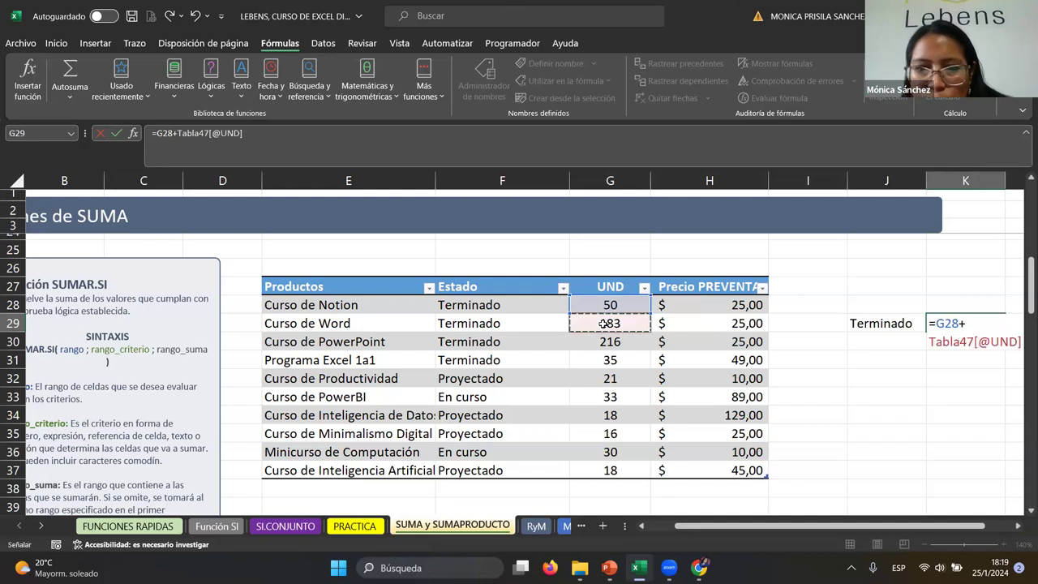
pyautogui.write('+')
pyautogui.click(610, 341)
pyautogui.write('+')
pyautogui.click(609, 360)
pyautogui.write('+')
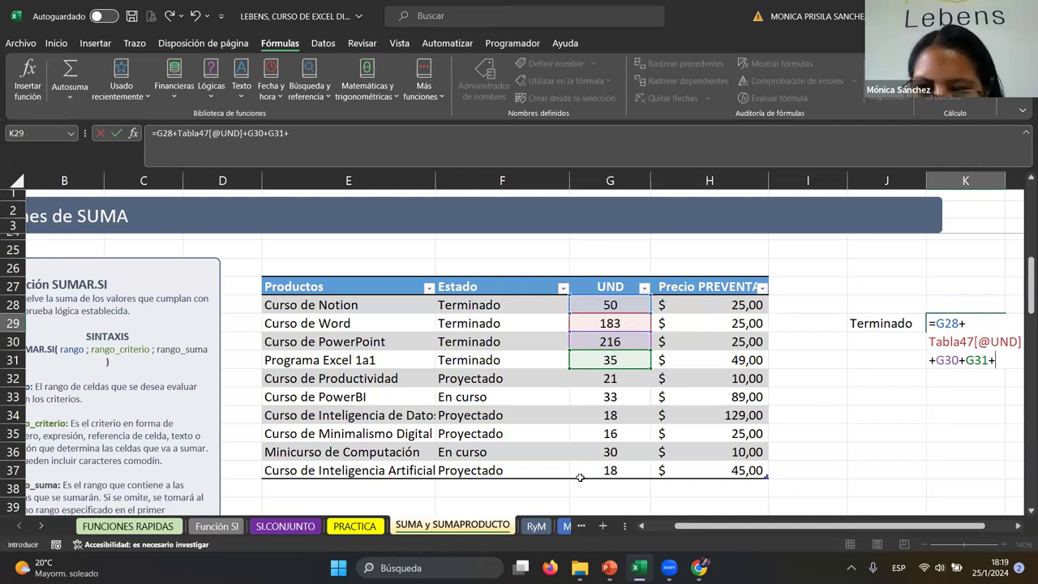
pyautogui.press('BackSpace')
pyautogui.press('Return')
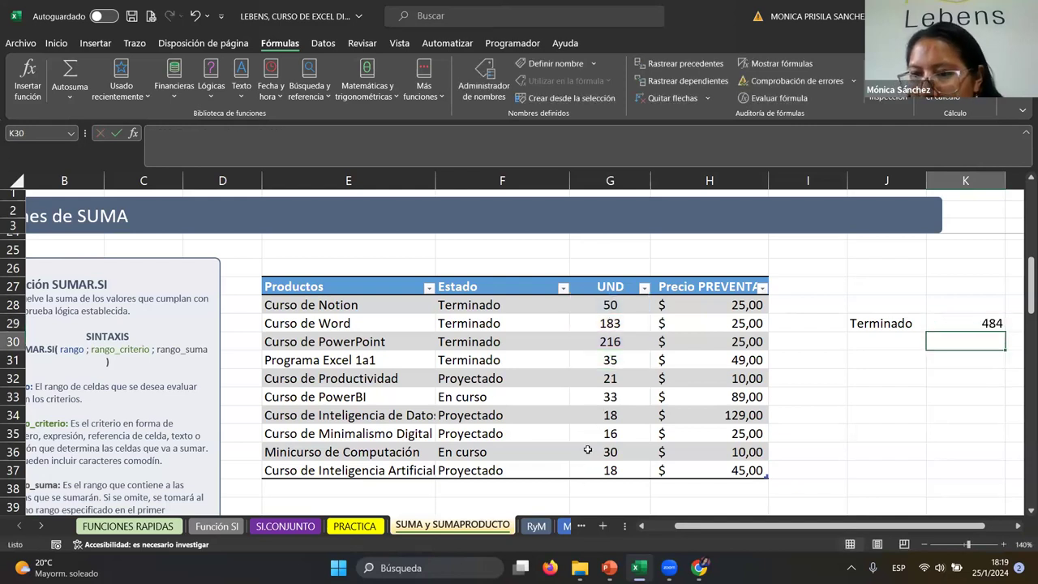
# Step: Add a Proyectado label below Terminado, linked to F32
pyautogui.click(880, 350)
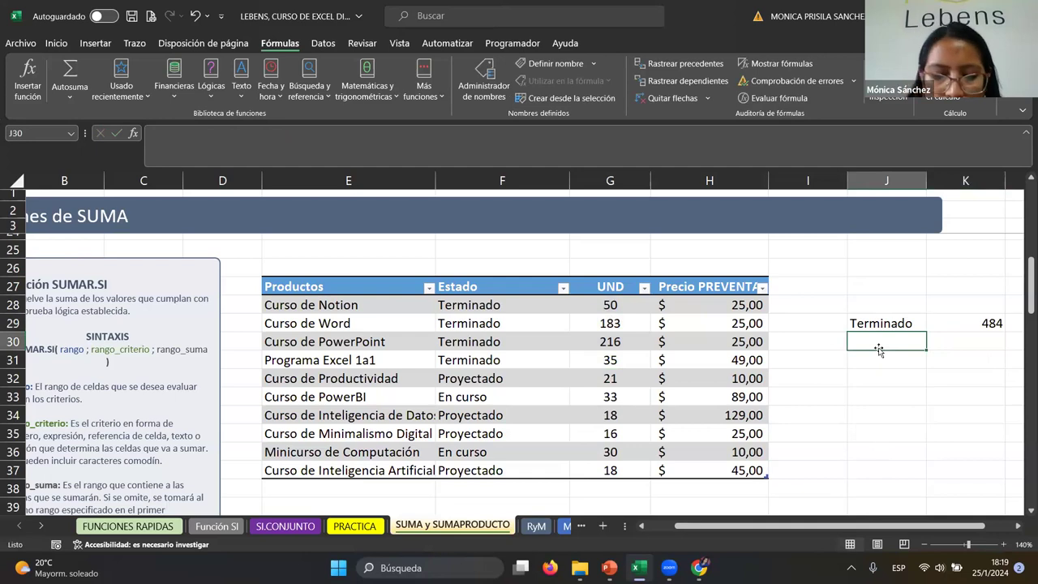
pyautogui.write('=')
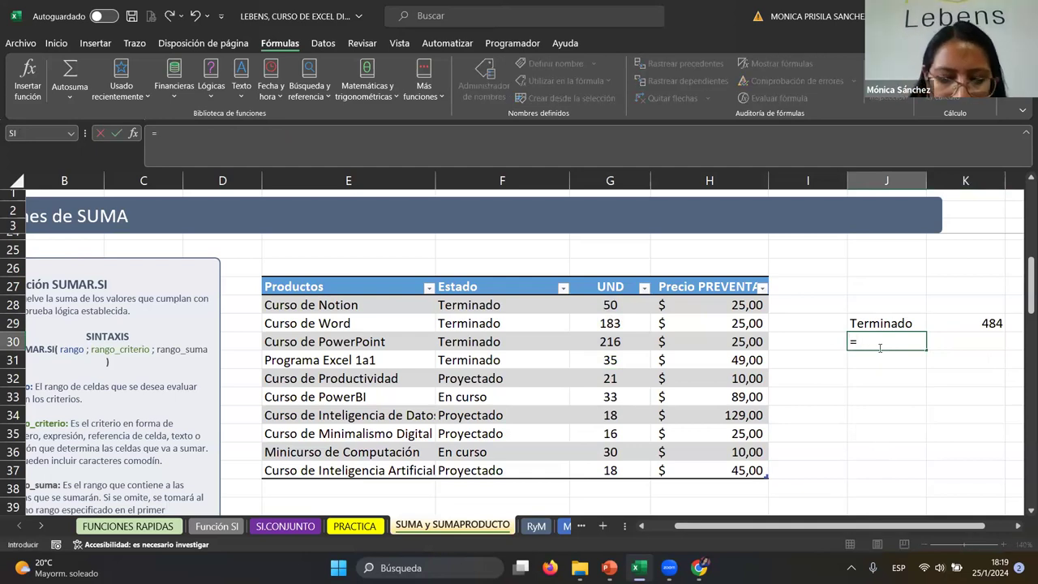
pyautogui.click(471, 378)
pyautogui.press('Return')
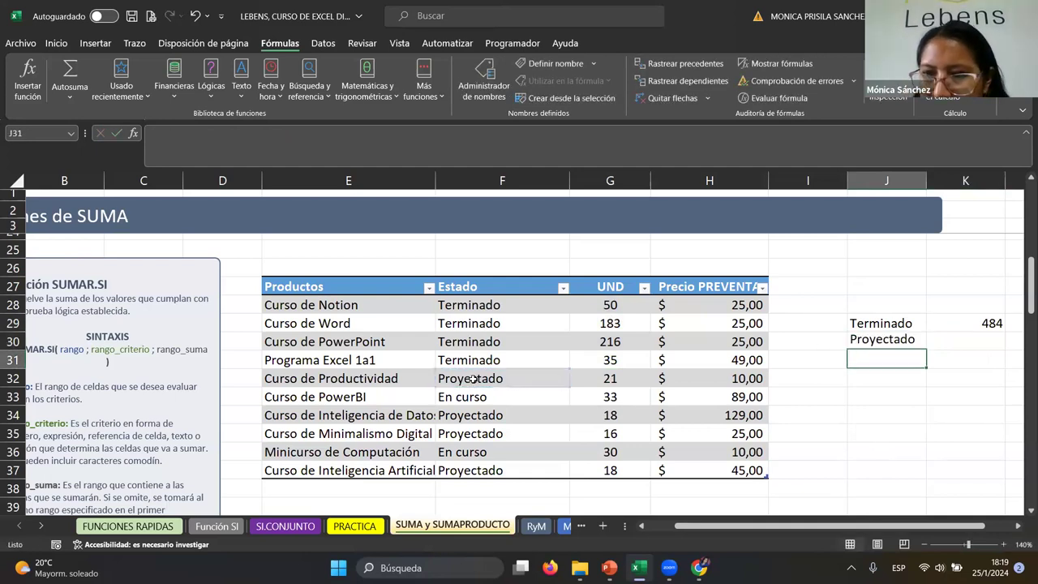
# Step: Total the Productividad, G34, Minimalismo Digital and Inteligencia Artificial units for Proyectado, giving 73
pyautogui.click(945, 341)
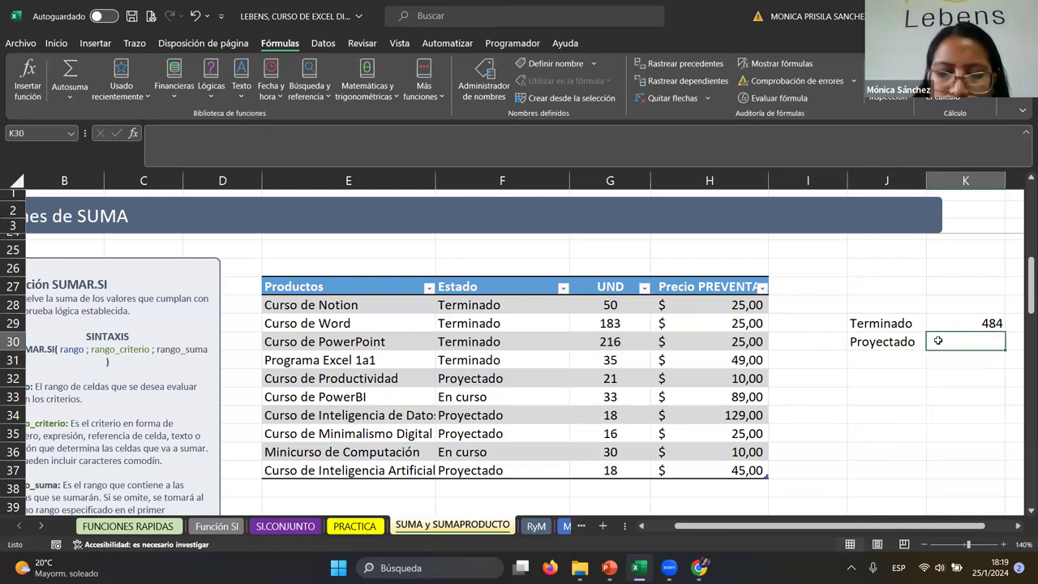
pyautogui.write('=')
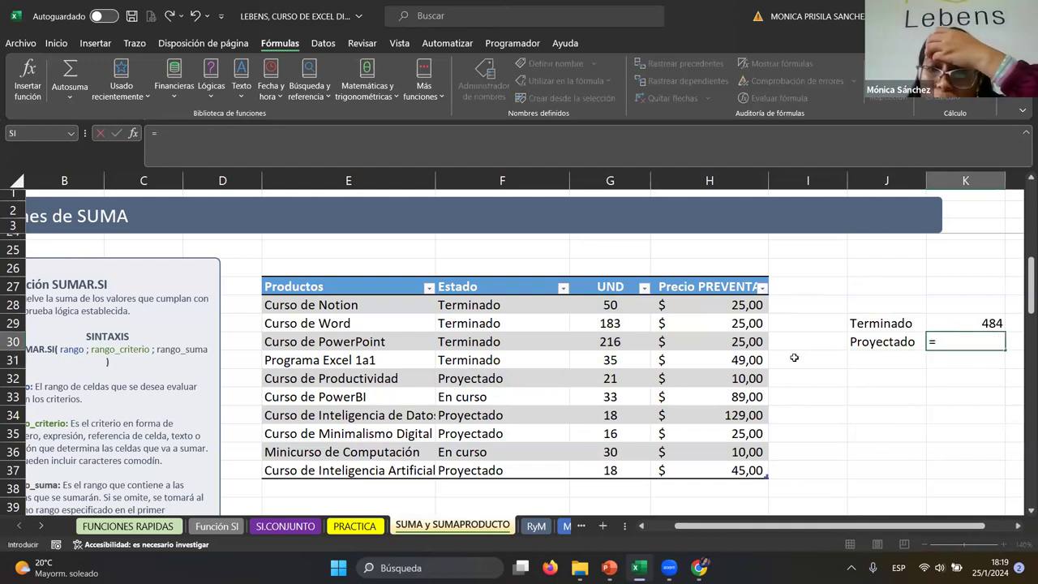
pyautogui.click(605, 380)
pyautogui.write('+')
pyautogui.click(612, 417)
pyautogui.write('+')
pyautogui.click(595, 434)
pyautogui.write('+')
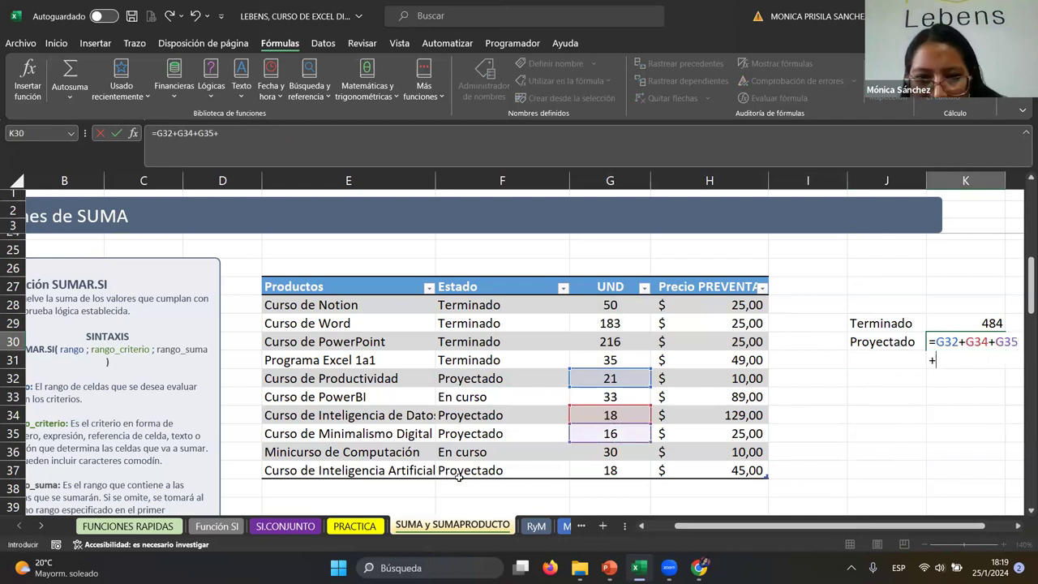
pyautogui.click(618, 470)
pyautogui.write('+')
pyautogui.press('BackSpace')
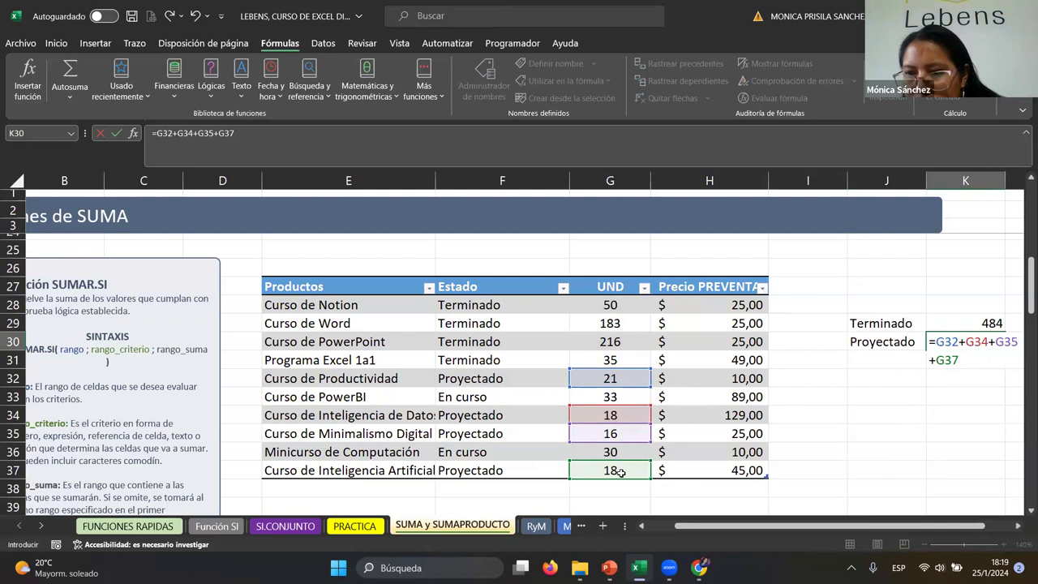
pyautogui.press('Return')
pyautogui.click(949, 341)
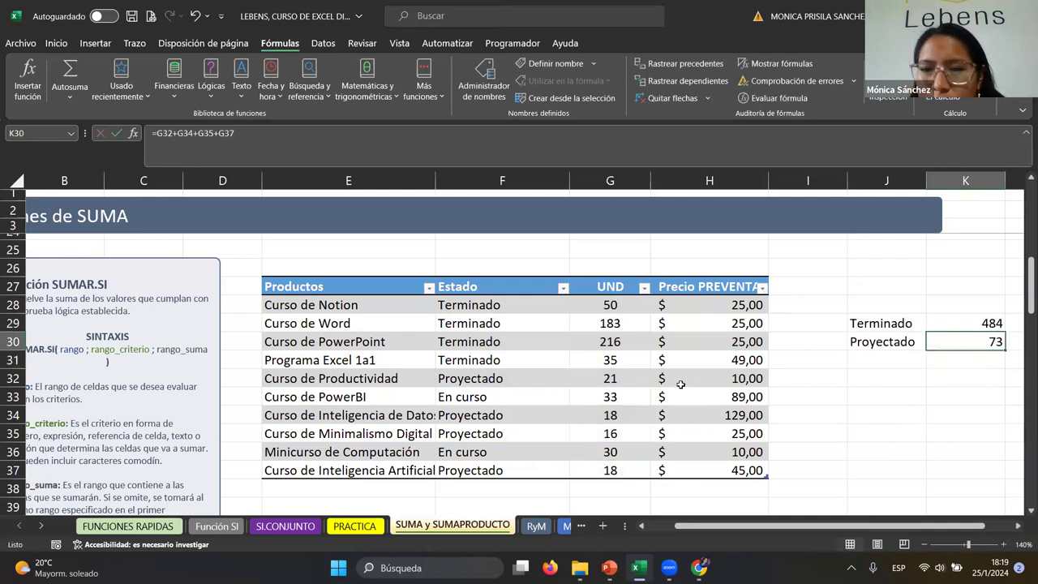
# Step: Add an En curso label in J31, linked to F33
pyautogui.click(907, 358)
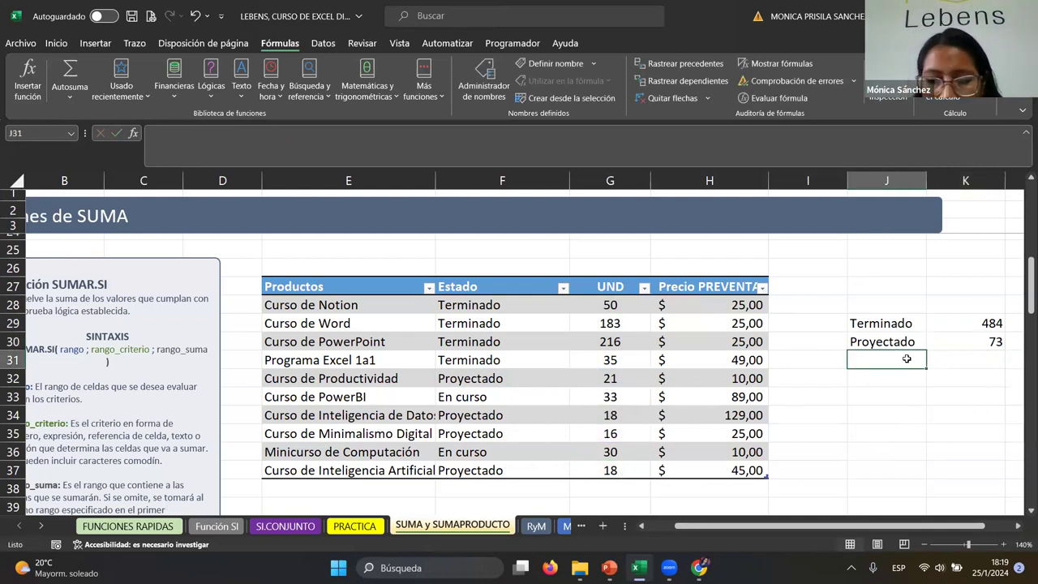
pyautogui.write('=')
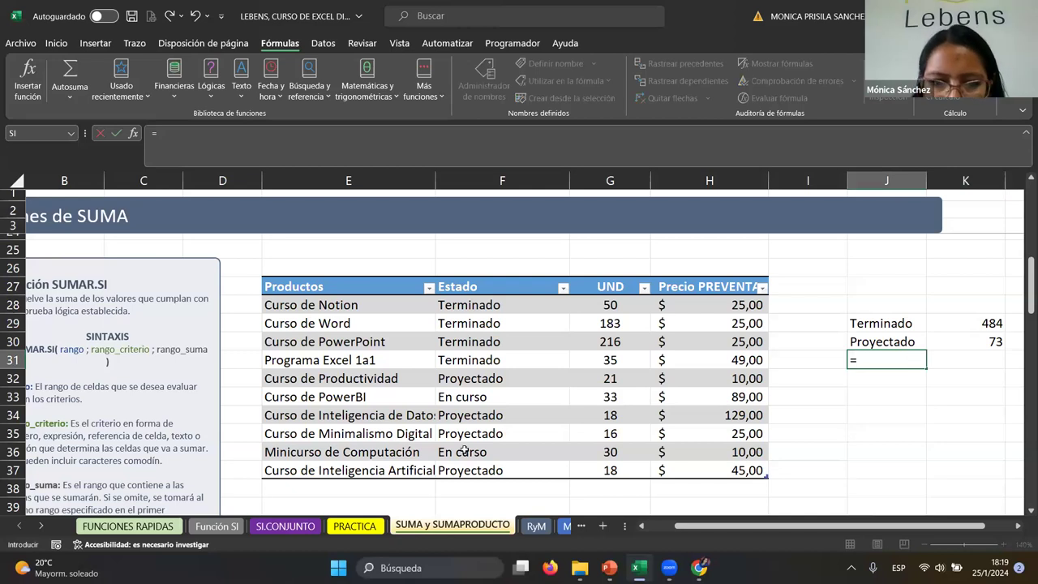
pyautogui.click(472, 397)
pyautogui.press('Return')
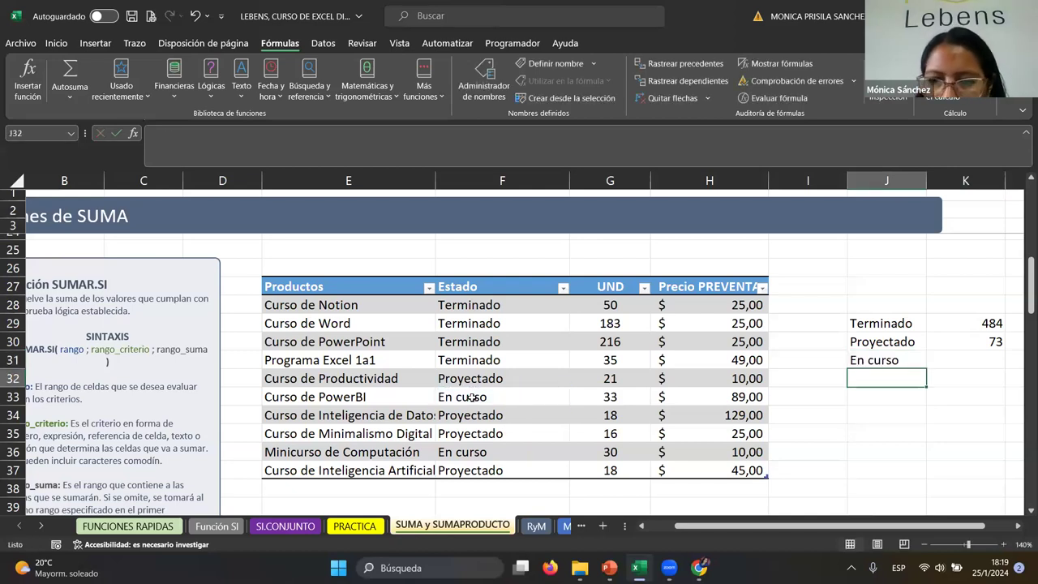
# Step: Total the PowerBI and Minicurso de Computación units for En curso, giving 63
pyautogui.click(969, 361)
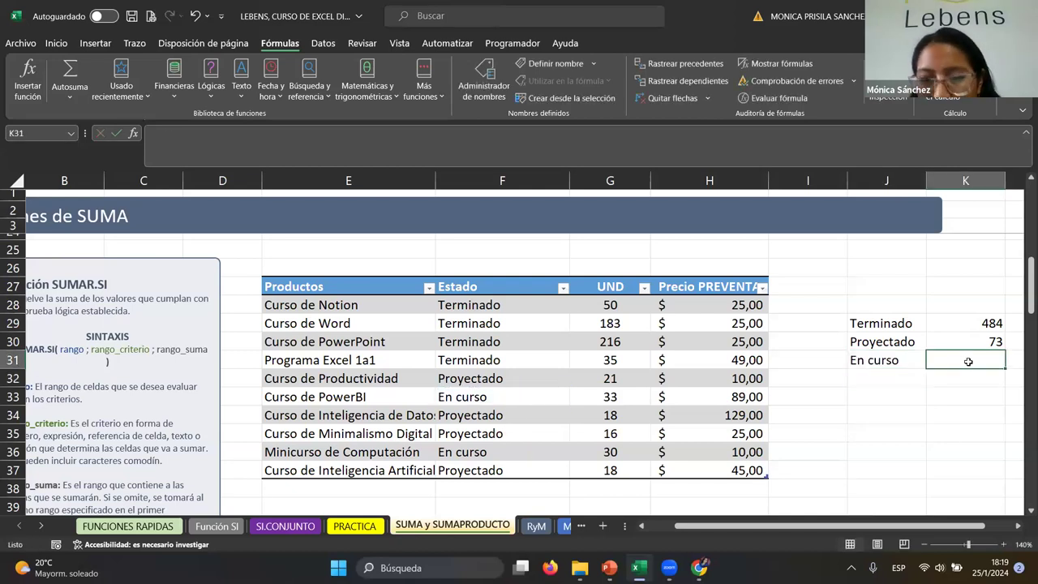
pyautogui.write('=')
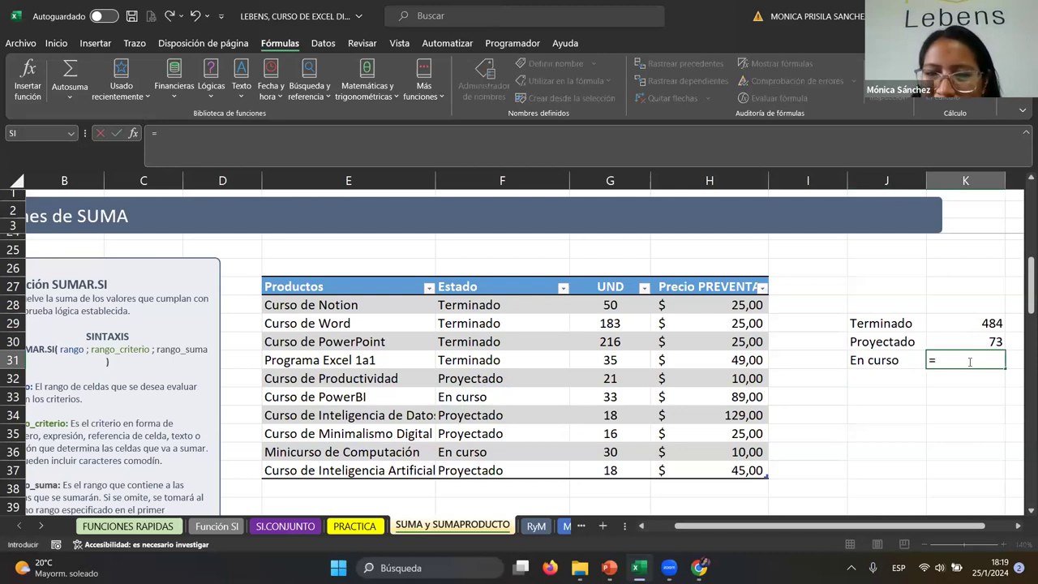
pyautogui.click(620, 397)
pyautogui.write('+')
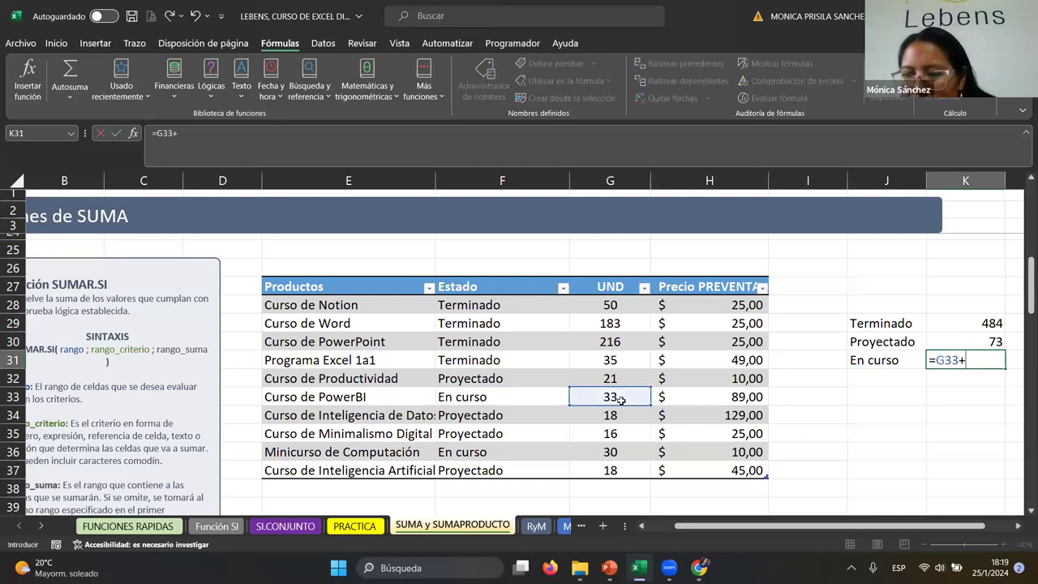
pyautogui.click(595, 450)
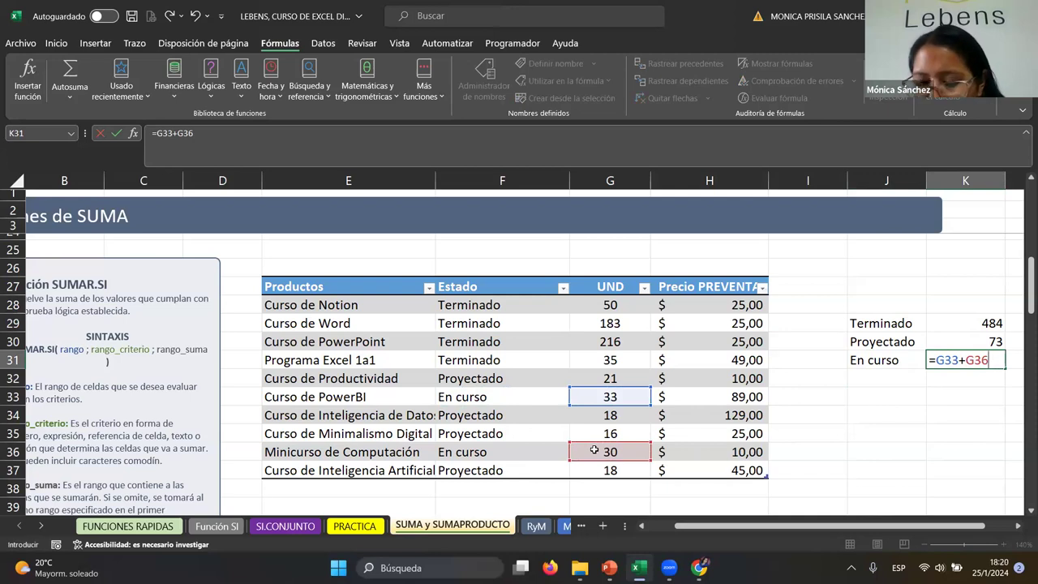
pyautogui.press('Return')
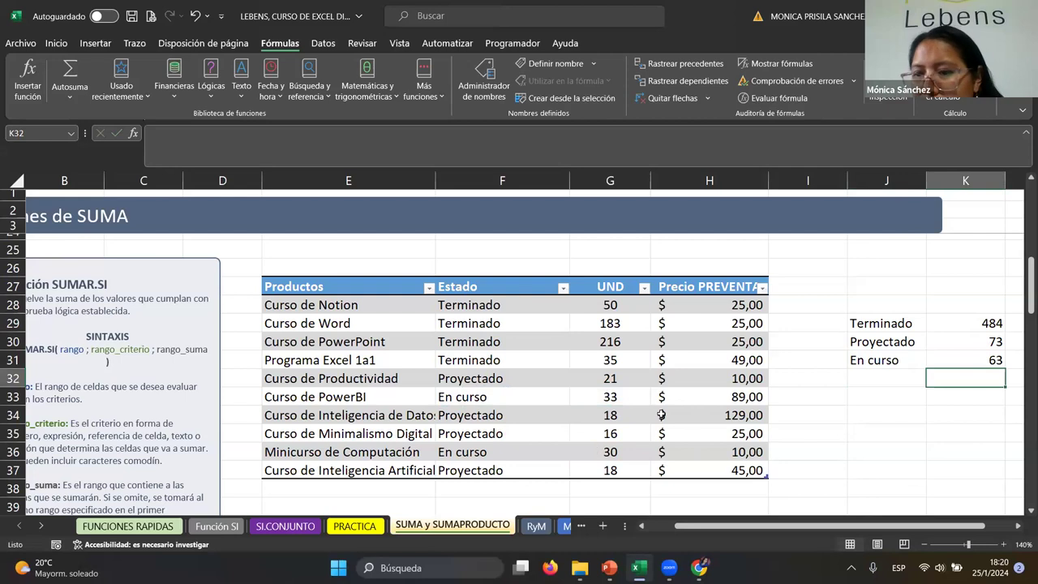
pyautogui.click(966, 320)
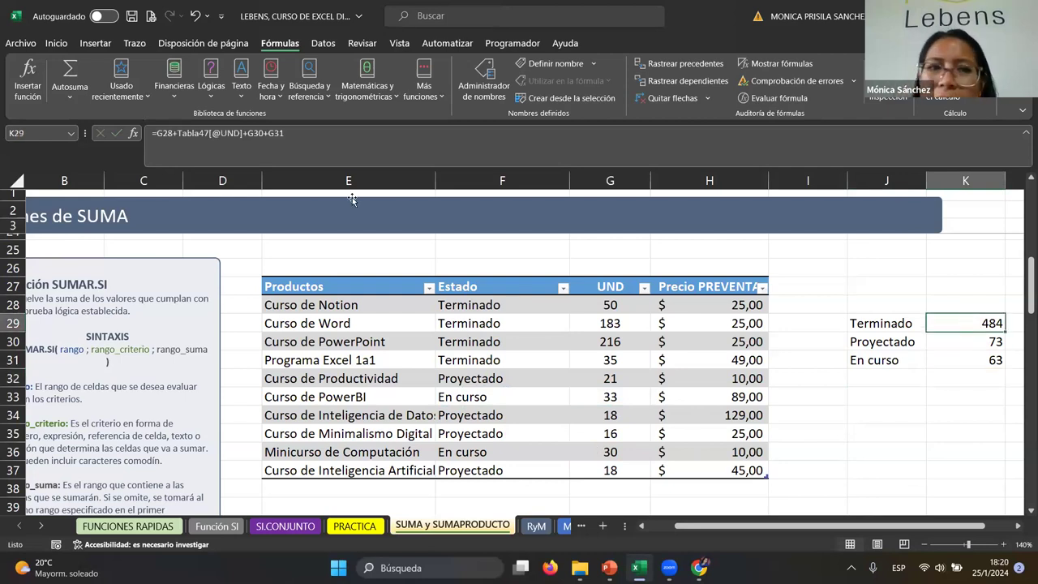
# Step: Move the three manual labels and totals next to the SUMAR.SI results
pyautogui.click(345, 135)
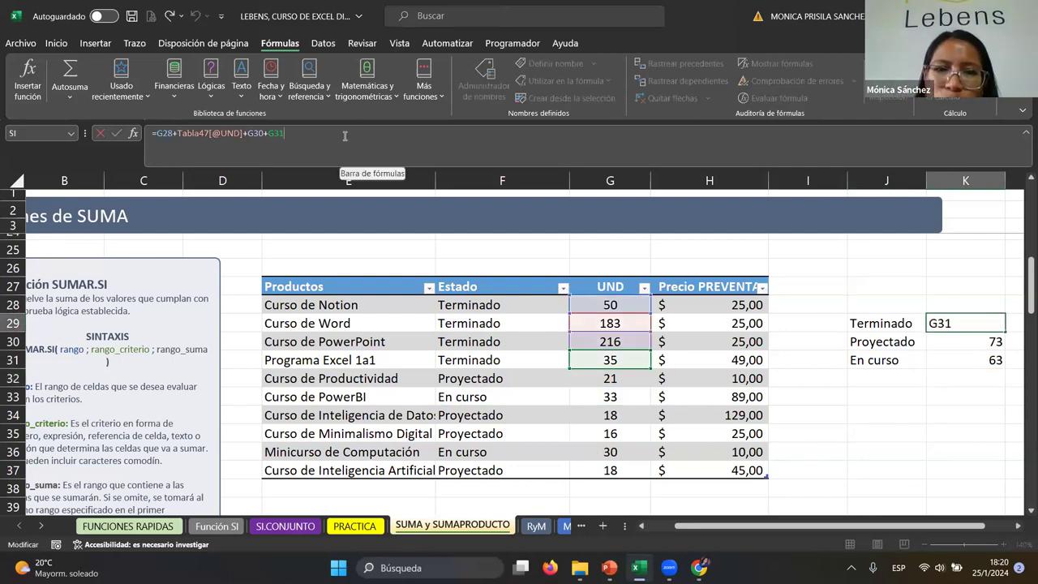
pyautogui.press('Return')
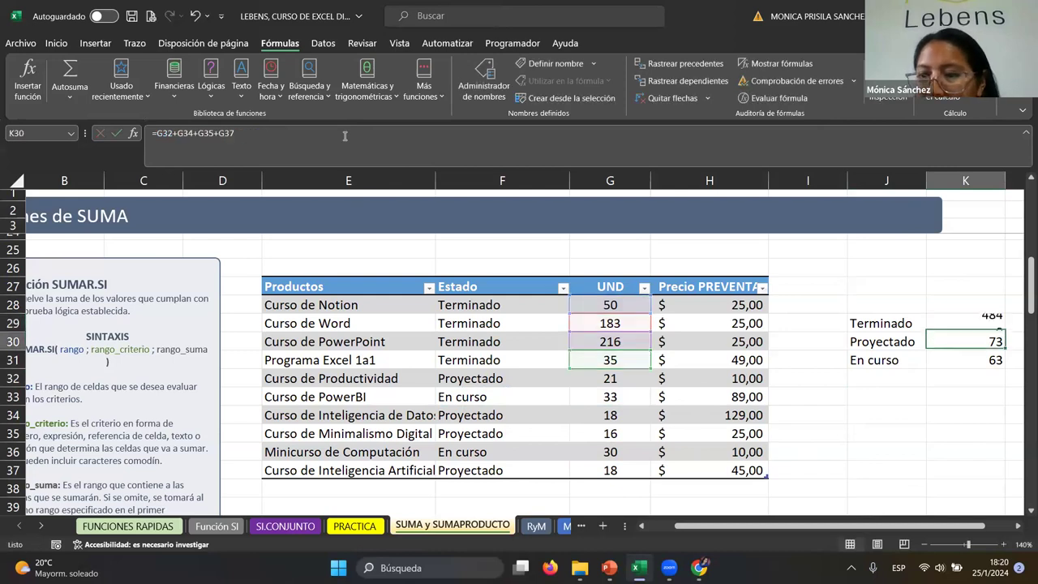
pyautogui.moveTo(896, 315)
pyautogui.mouseDown()
pyautogui.moveTo(936, 363)
pyautogui.moveTo(855, 460)
pyautogui.moveTo(823, 459)
pyautogui.mouseUp()
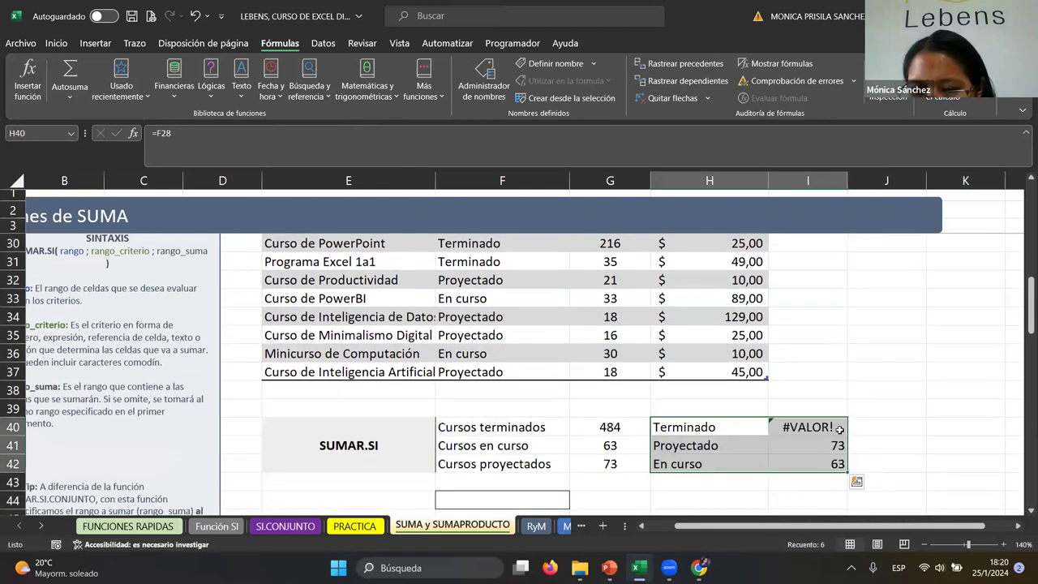
# Step: Fix the #VALOR! Terminado total to =G28+G29+G30+G31, showing 484
pyautogui.doubleClick(795, 427)
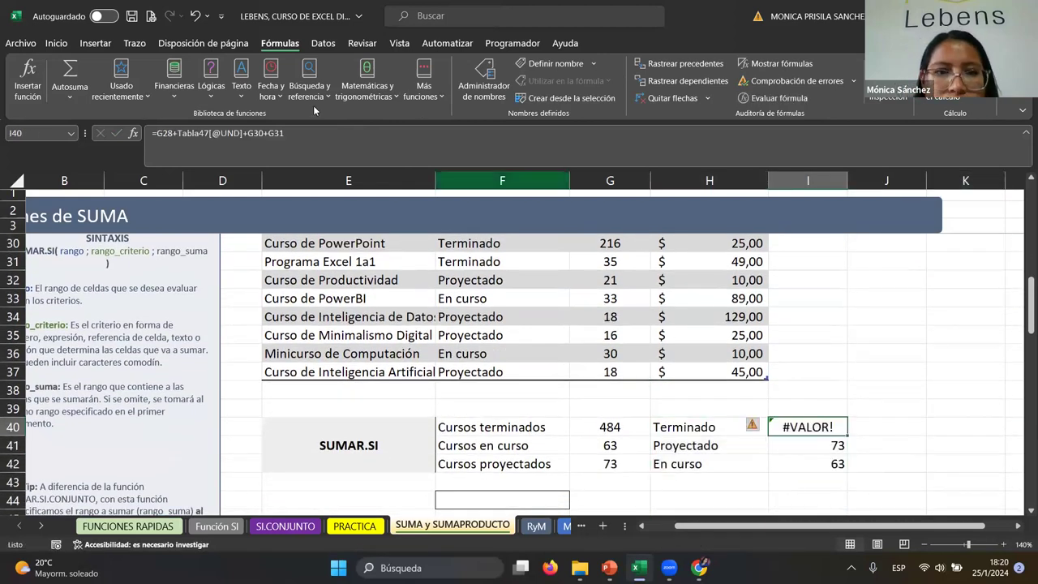
pyautogui.scroll(1, 754, 316)
pyautogui.scroll(2, 696, 262)
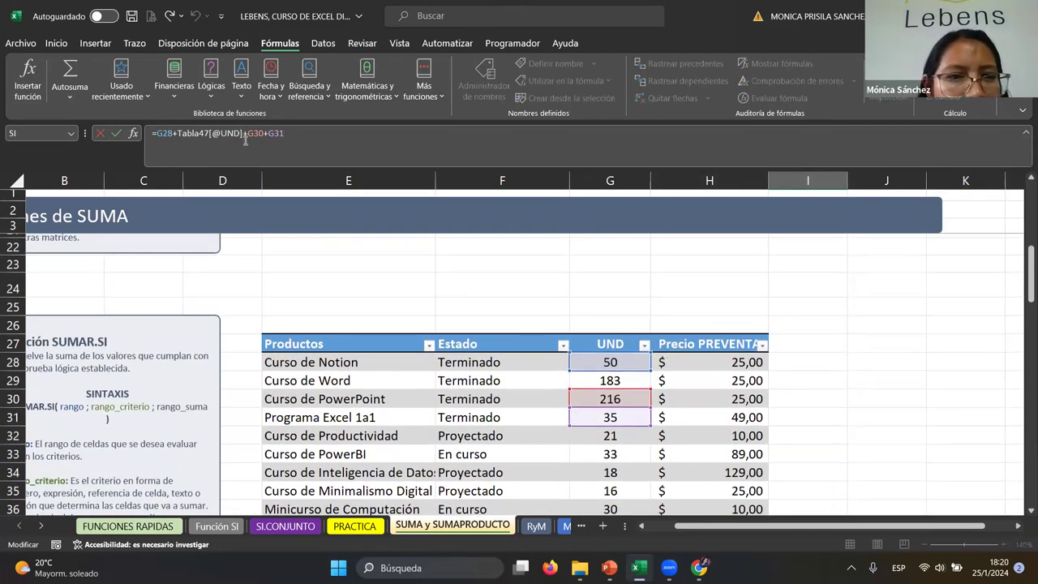
pyautogui.press('BackSpace')
pyautogui.press('BackSpace')
pyautogui.press('BackSpace')
pyautogui.press('BackSpace')
pyautogui.press('BackSpace')
pyautogui.press('BackSpace')
pyautogui.press('BackSpace')
pyautogui.press('BackSpace')
pyautogui.press('BackSpace')
pyautogui.press('BackSpace')
pyautogui.press('BackSpace')
pyautogui.click(615, 379)
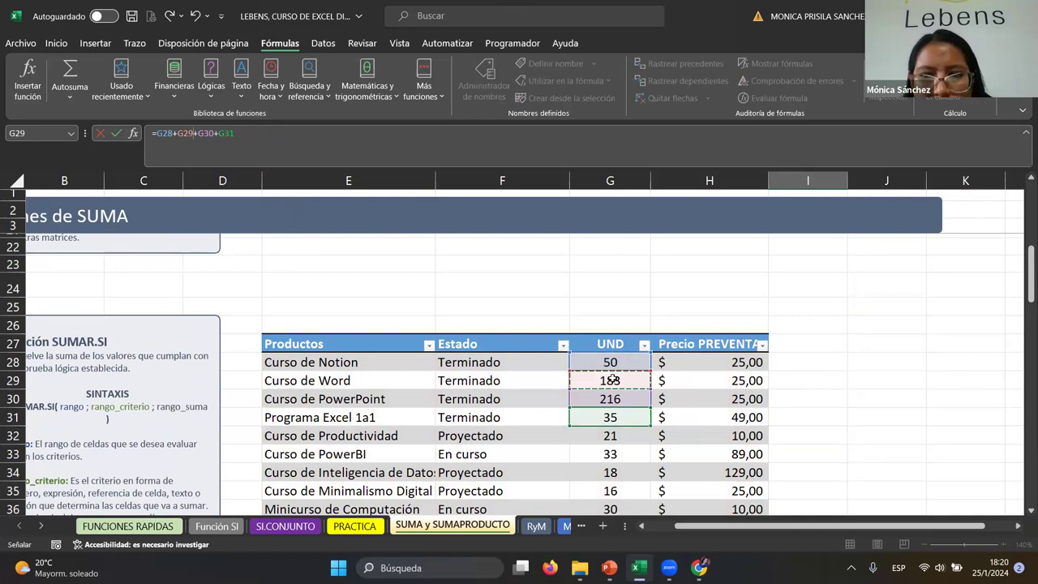
pyautogui.press('Return')
pyautogui.scroll(-2, 811, 422)
pyautogui.scroll(-1, 874, 448)
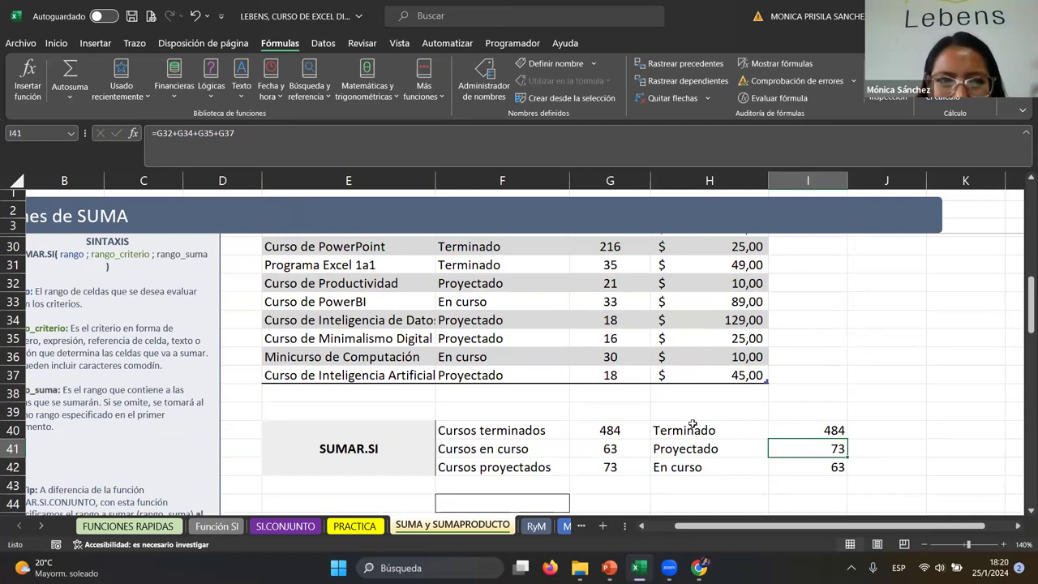
# Step: Align the labels and compare manual totals 484, 73 and 63 with SUMAR.SI results in G40:G42
pyautogui.click(592, 434)
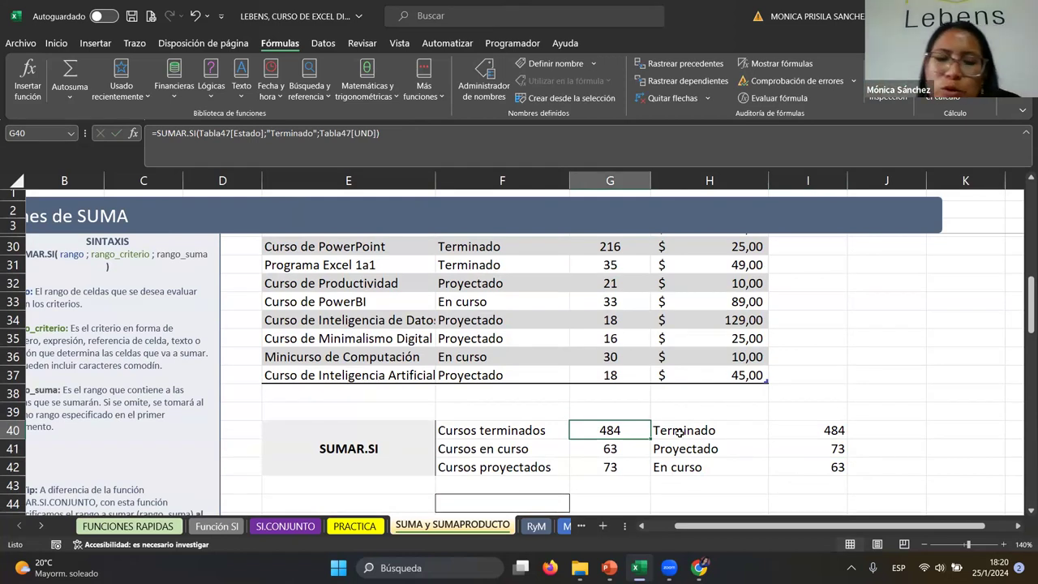
pyautogui.click(797, 448)
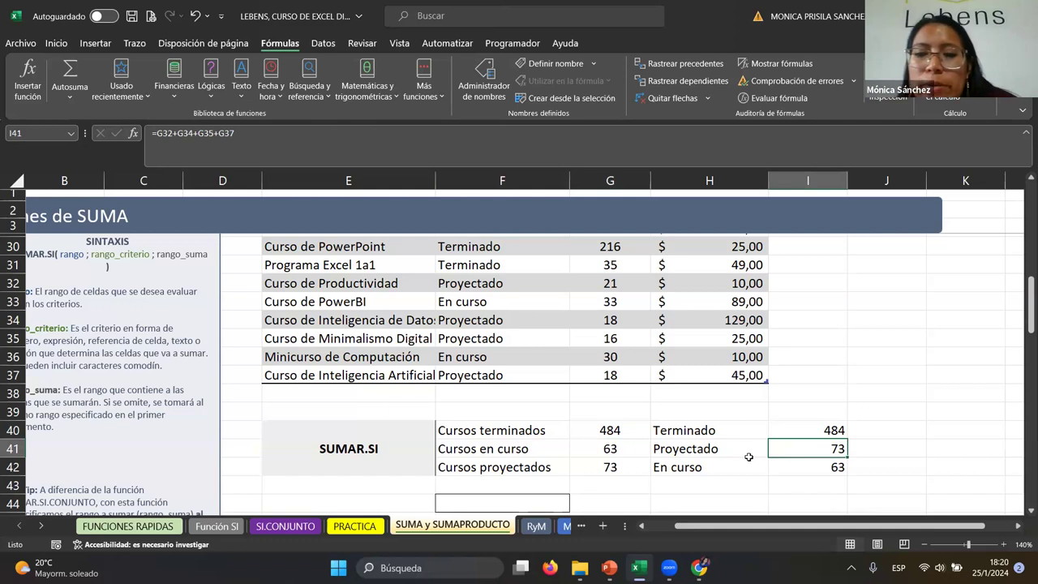
pyautogui.click(744, 468)
pyautogui.click(725, 448)
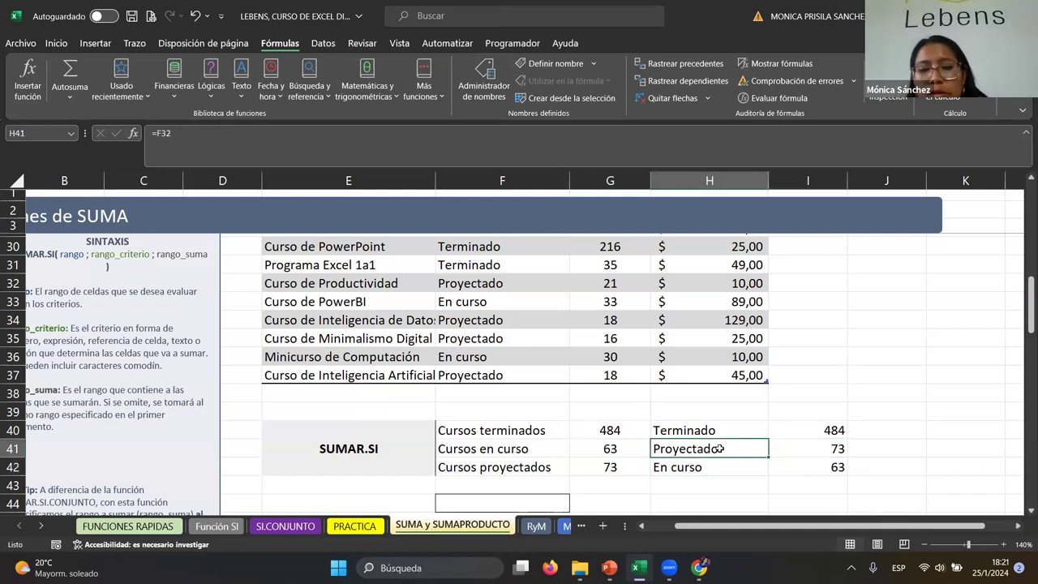
pyautogui.moveTo(720, 448); pyautogui.dragTo(720, 438)
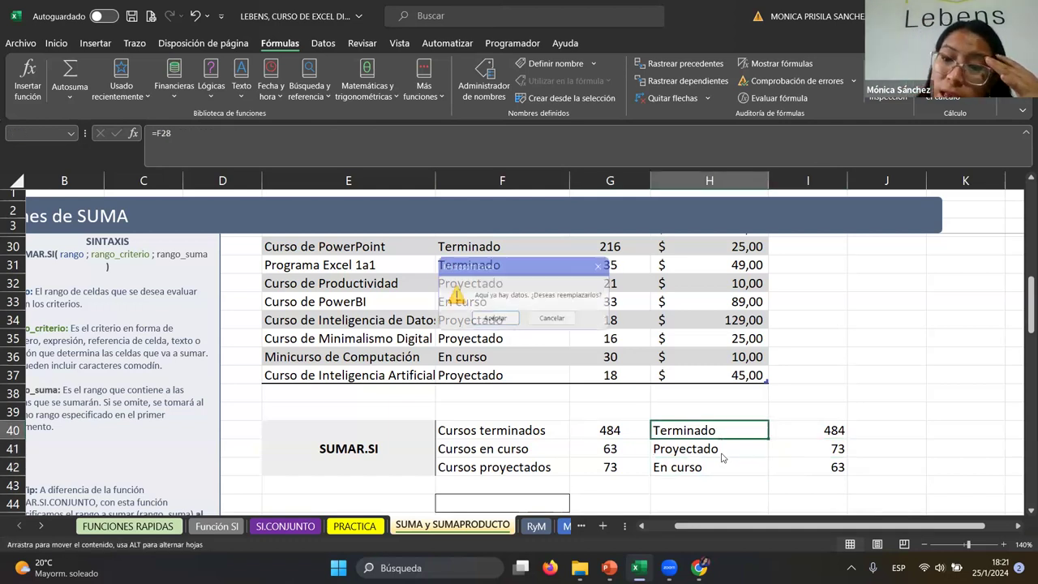
pyautogui.click(554, 320)
pyautogui.click(728, 469)
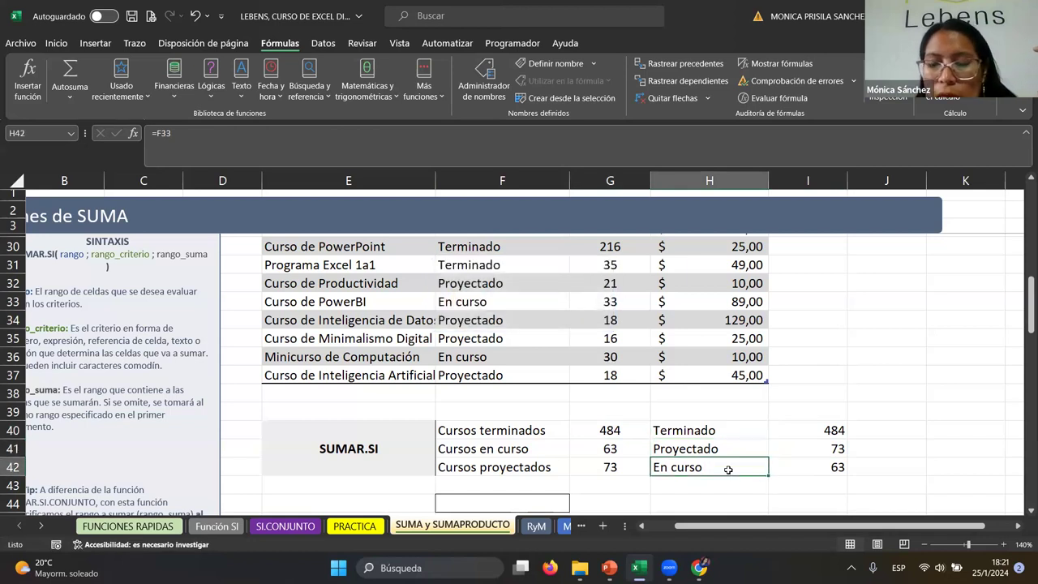
pyautogui.click(844, 431)
pyautogui.click(834, 450)
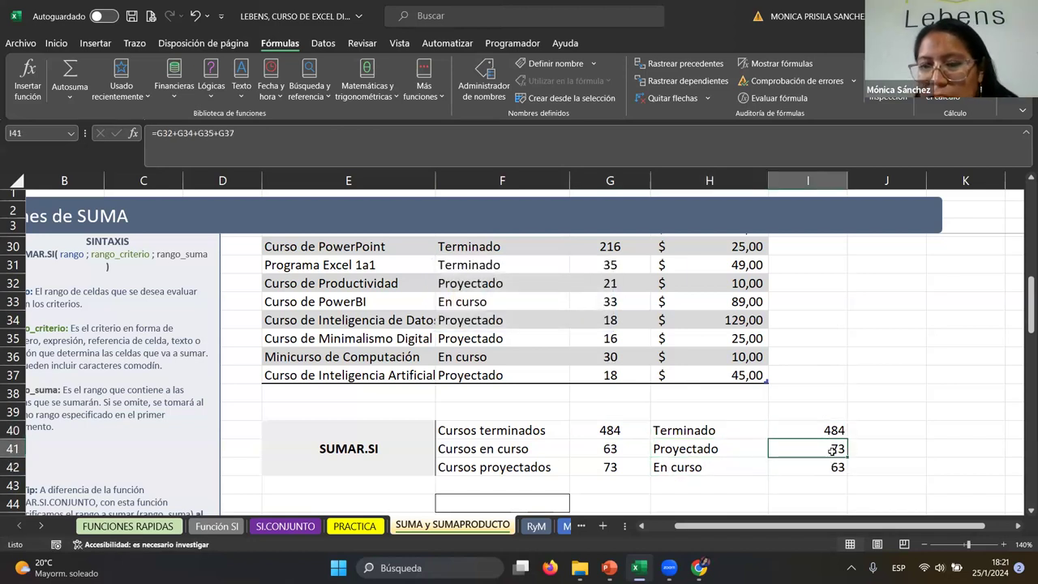
pyautogui.click(827, 469)
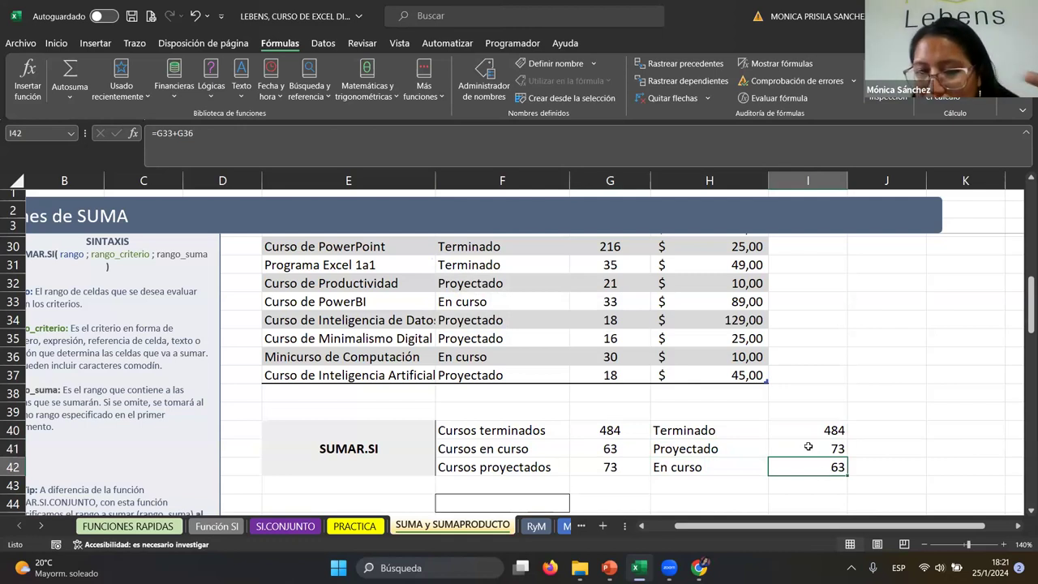
pyautogui.click(613, 430)
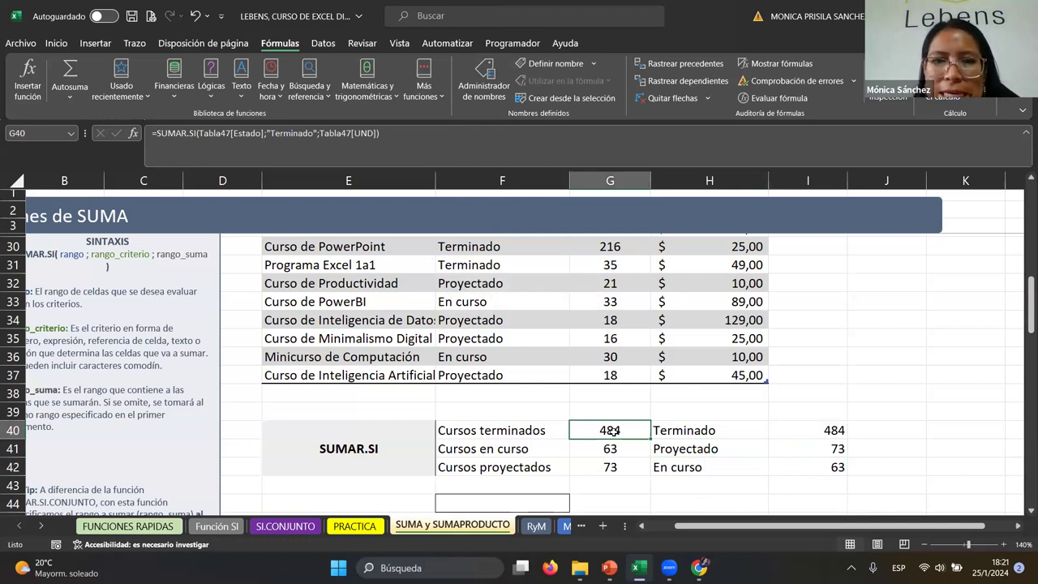
# Step: Enter =E54 in J54 beside the SUMAR.SI.CONJUNTO table to show Curso de Notion
pyautogui.scroll(-1, 709, 491)
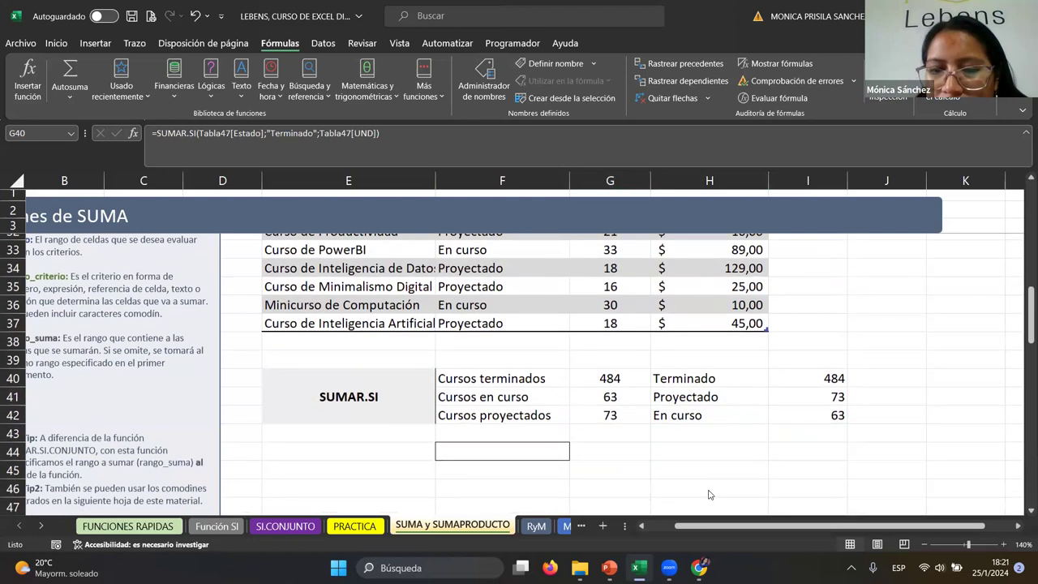
pyautogui.scroll(-3, 666, 411)
pyautogui.scroll(4, 653, 398)
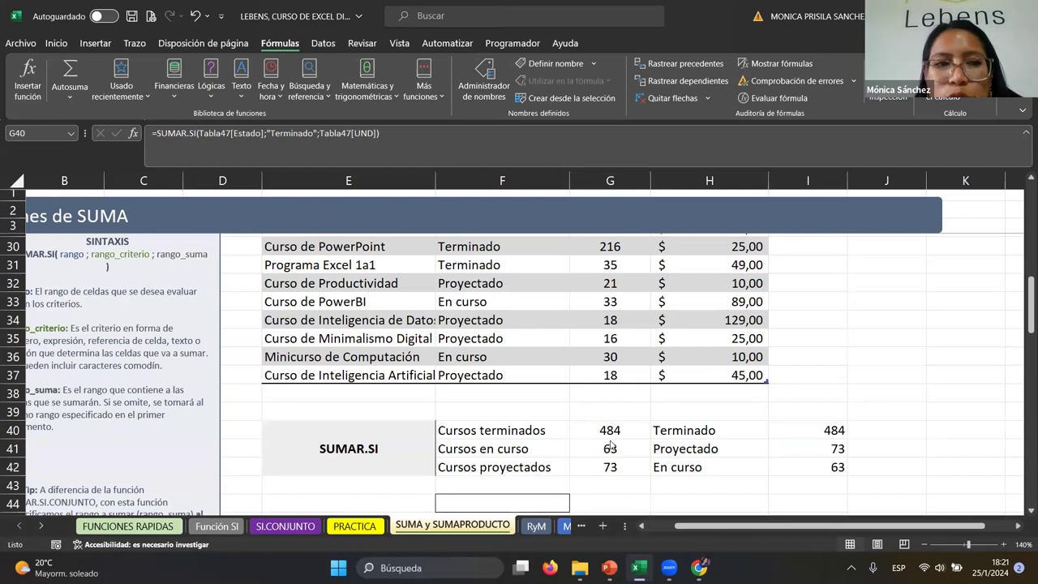
pyautogui.scroll(-4, 611, 444)
pyautogui.scroll(-2, 612, 440)
pyautogui.scroll(-1, 613, 438)
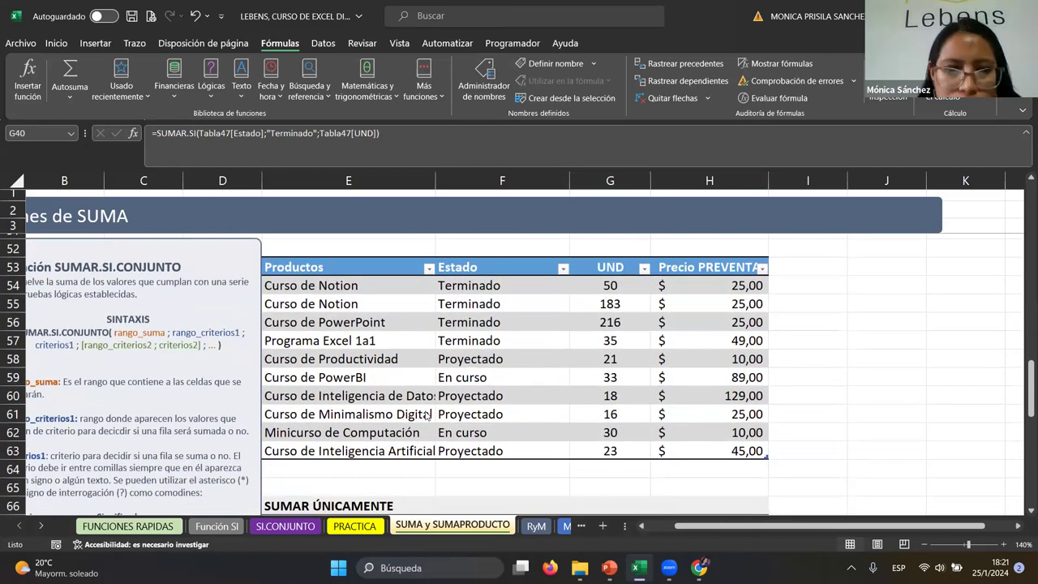
pyautogui.click(874, 284)
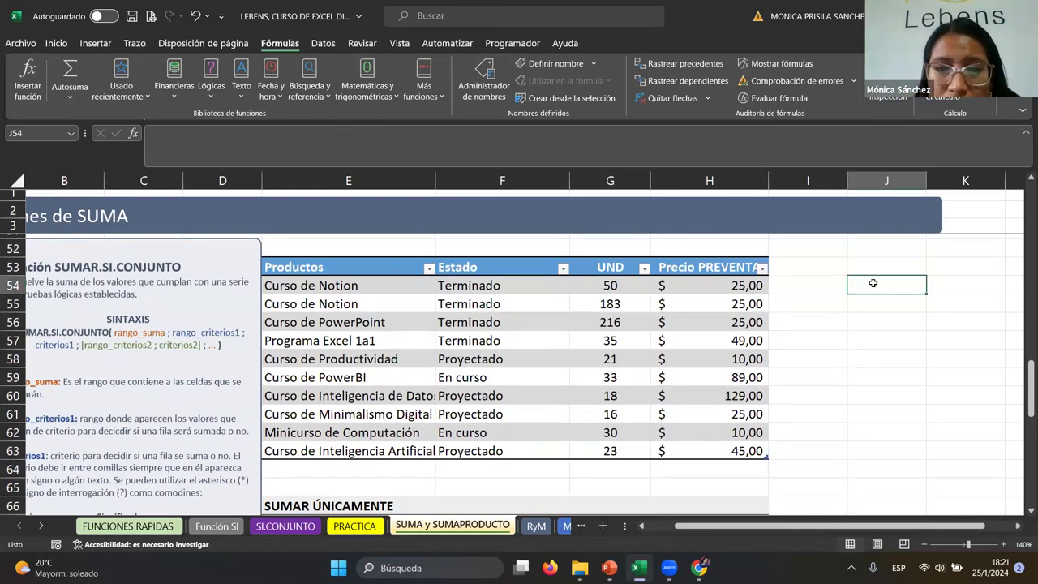
pyautogui.write('=')
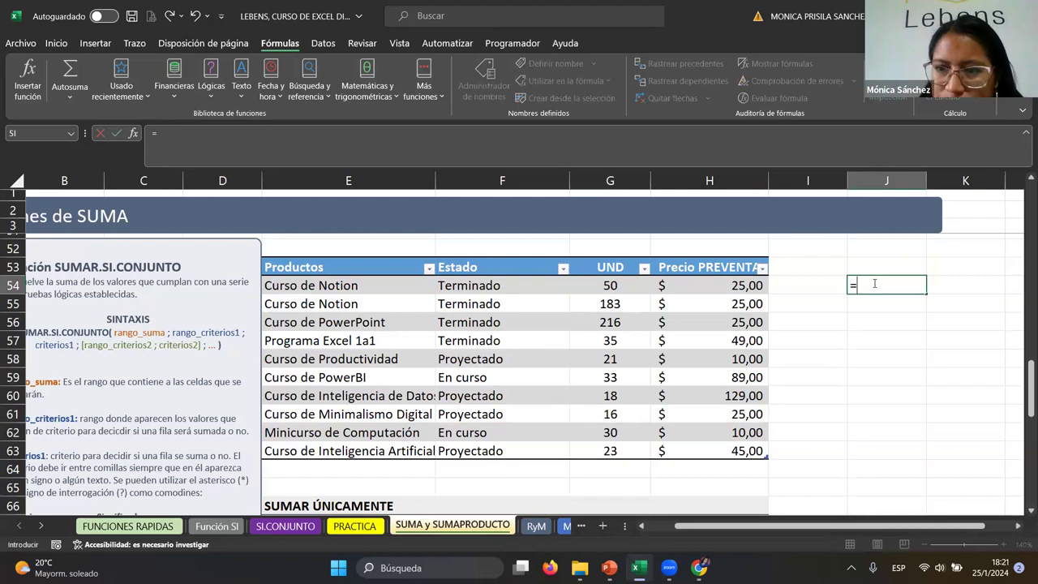
pyautogui.press('BackSpace')
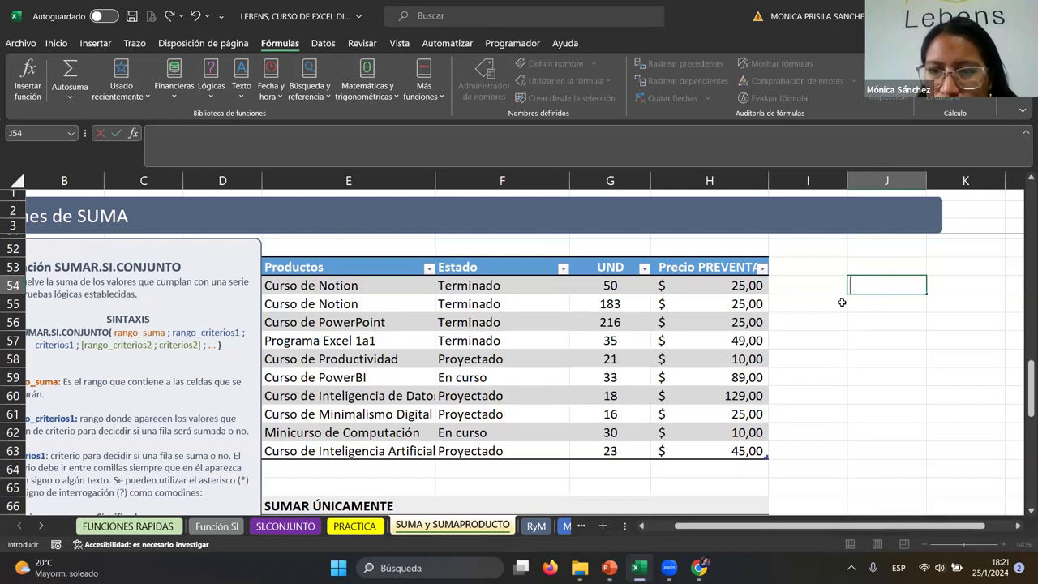
pyautogui.press('Return')
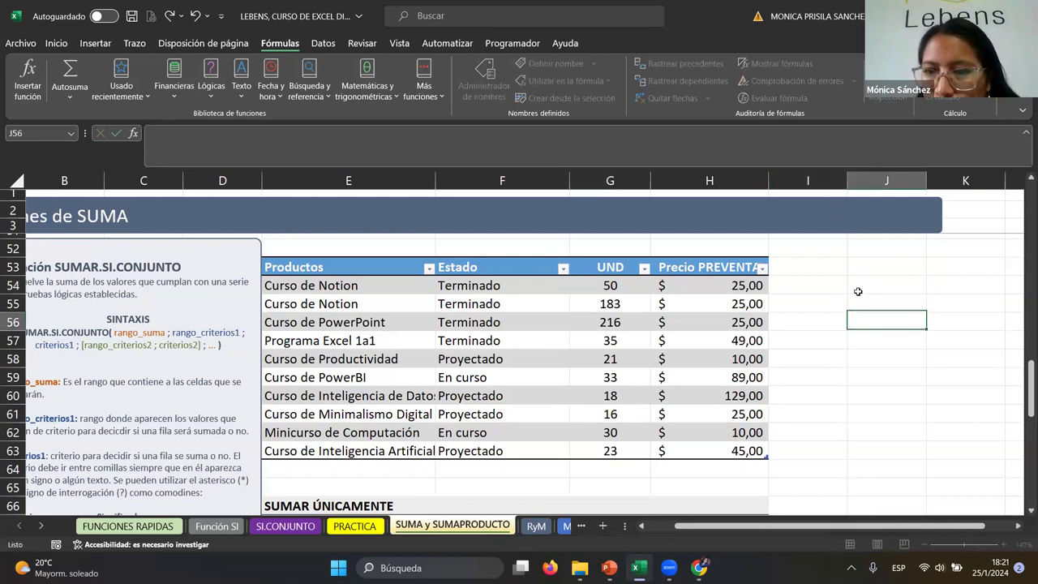
pyautogui.click(855, 287)
pyautogui.write('=')
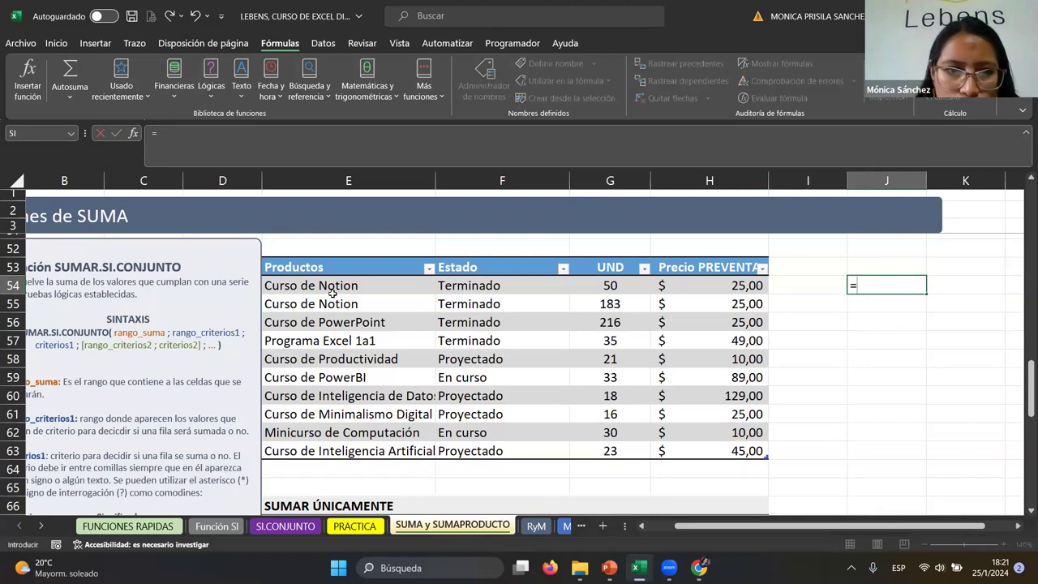
pyautogui.click(338, 286)
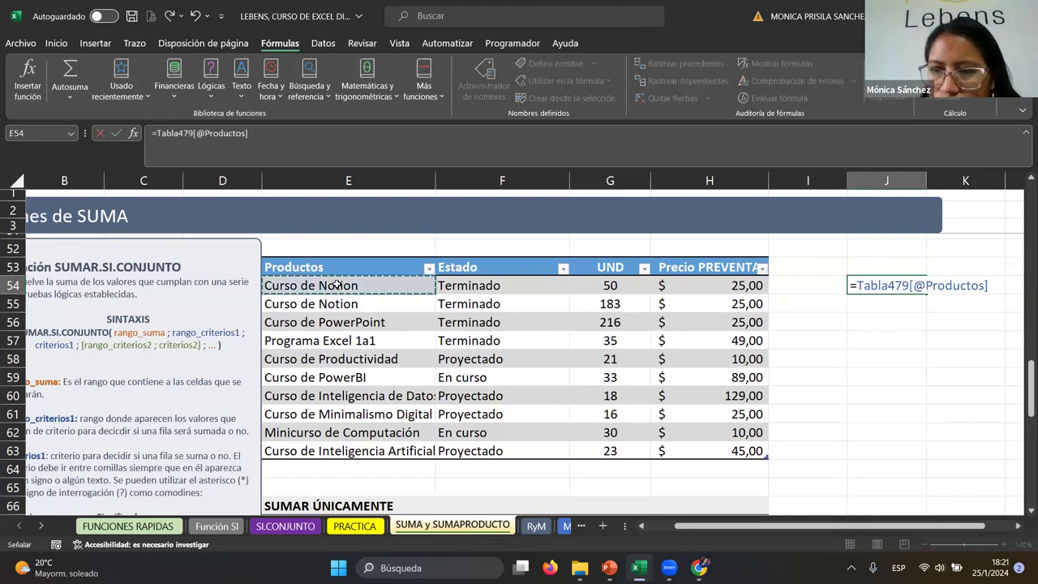
pyautogui.write('+')
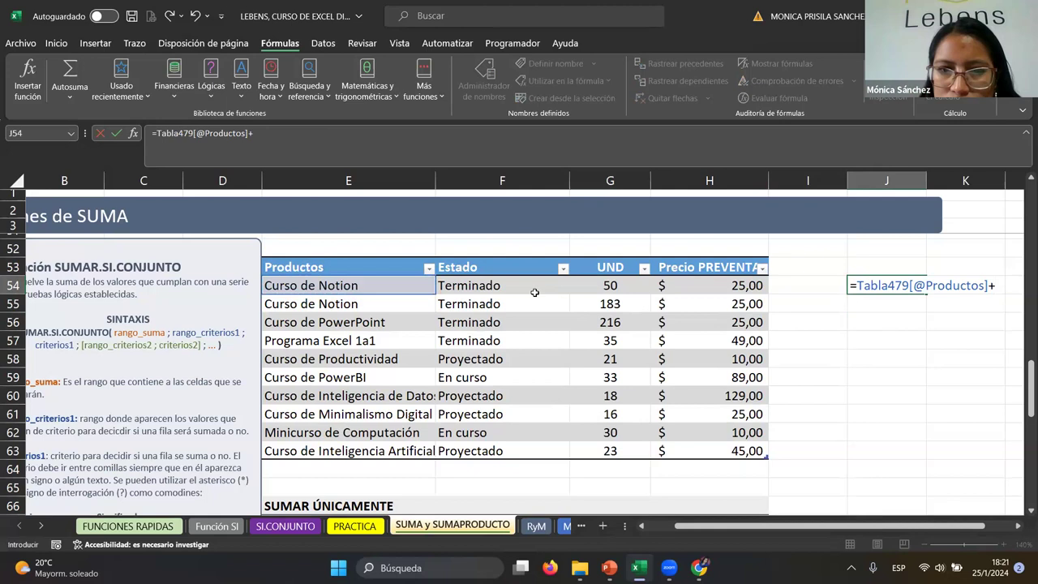
pyautogui.click(535, 292)
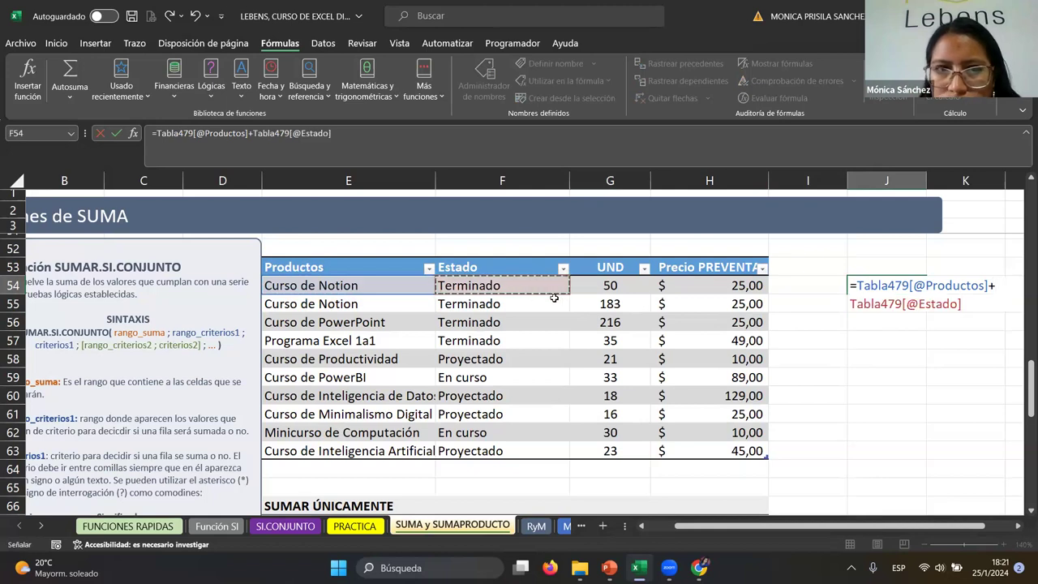
pyautogui.moveTo(331, 134); pyautogui.dragTo(244, 134)
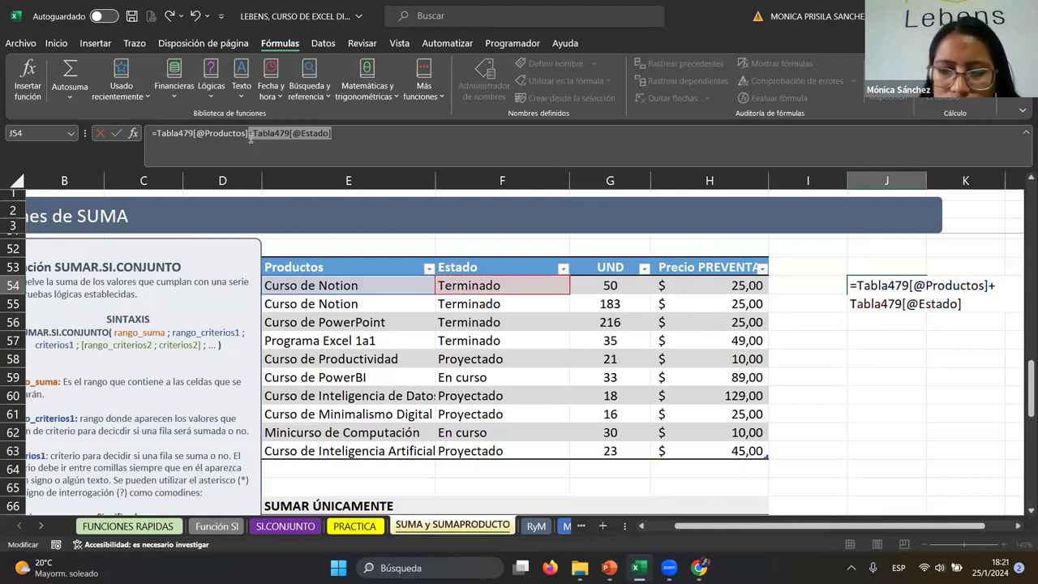
pyautogui.press('BackSpace')
pyautogui.press('Return')
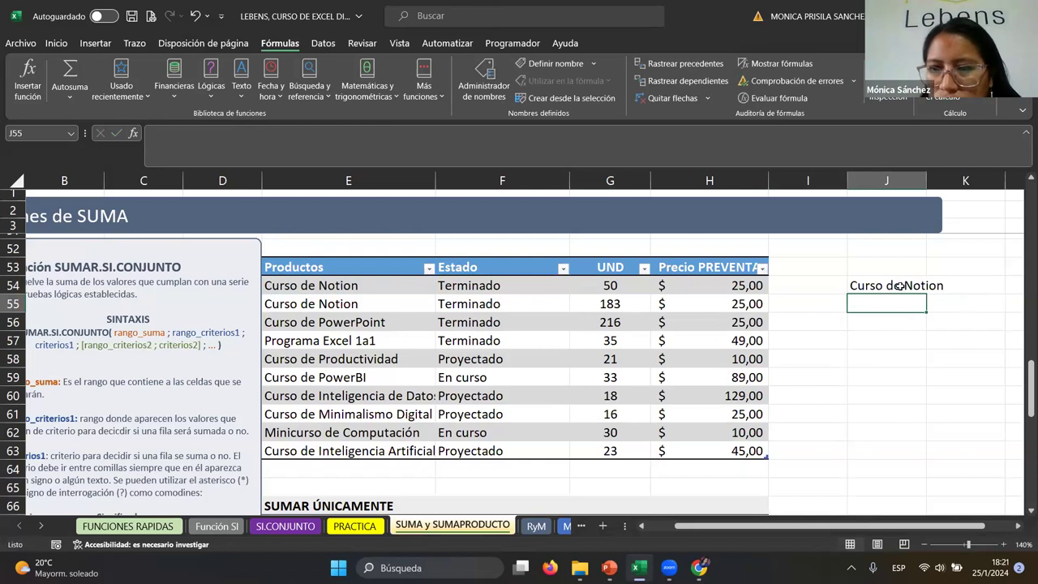
# Step: Type TERMINADO as the status in K54
pyautogui.click(900, 287)
pyautogui.click(947, 282)
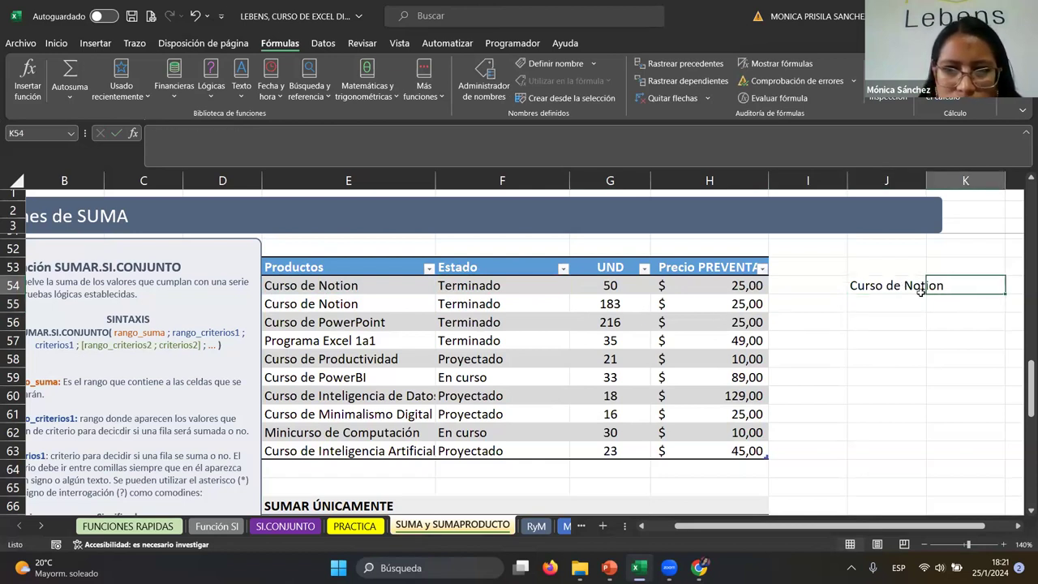
pyautogui.write('TERMINADO')
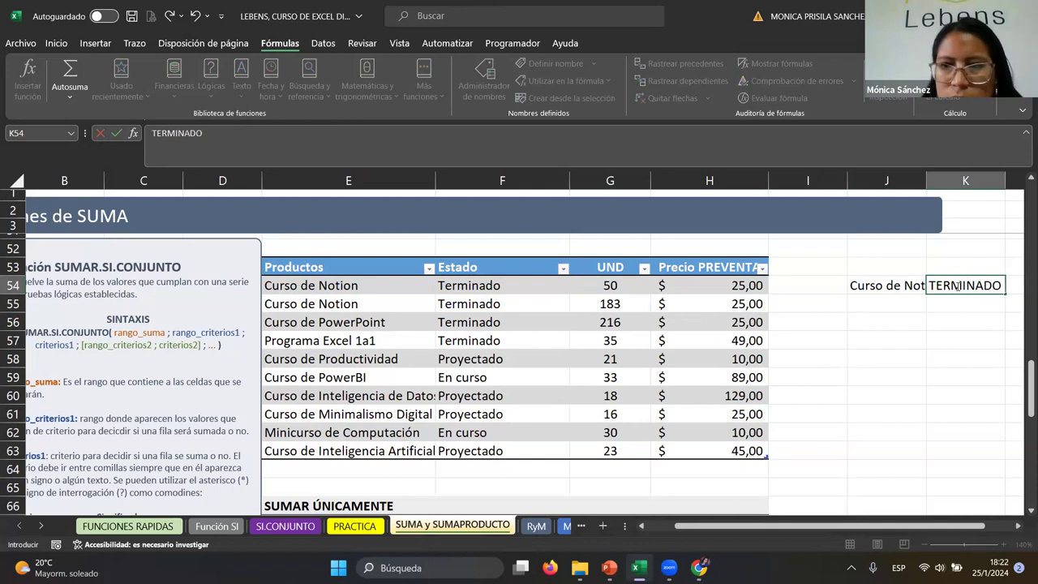
pyautogui.press('Tab')
# Step: Enter =G54+G55 in L54, summing the Notion units to 233
pyautogui.write('=')
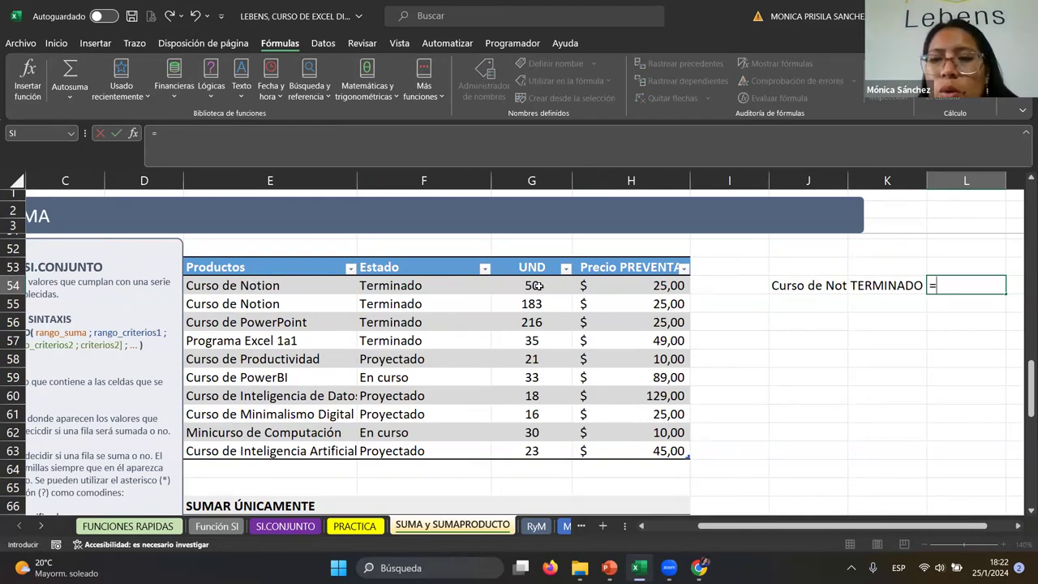
pyautogui.click(493, 286)
pyautogui.write('+')
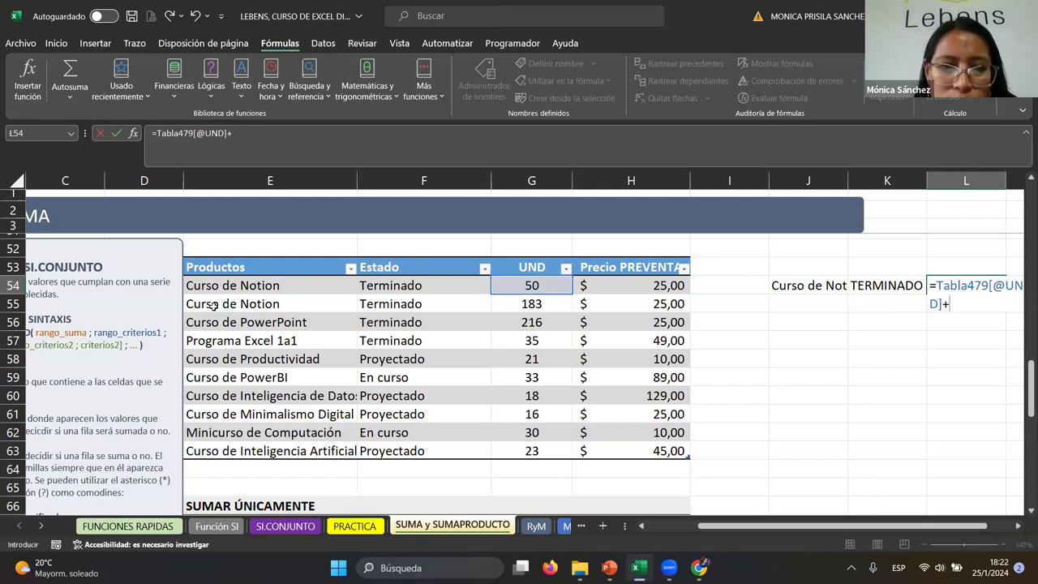
pyautogui.click(538, 303)
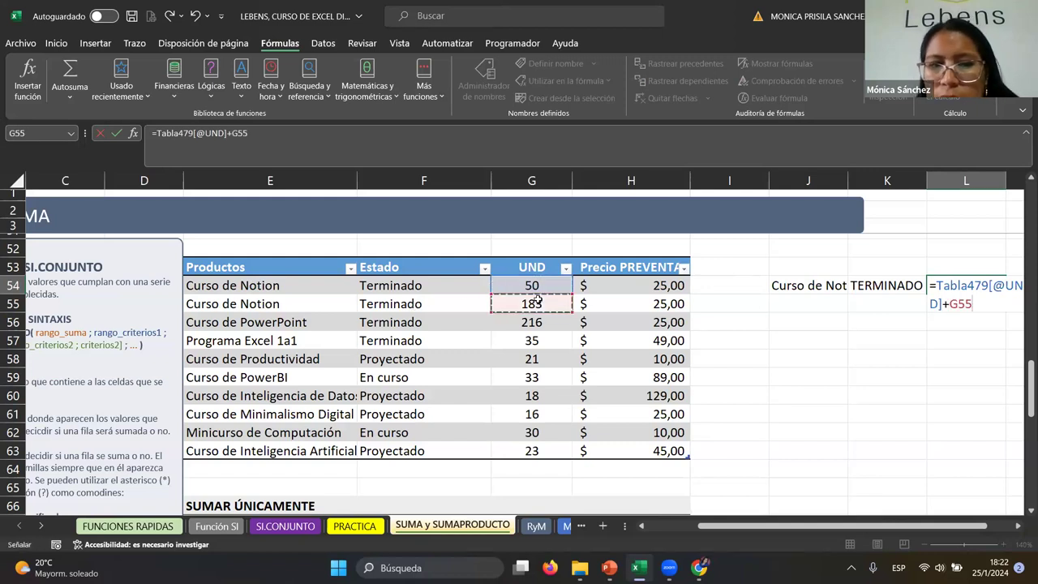
pyautogui.press('Return')
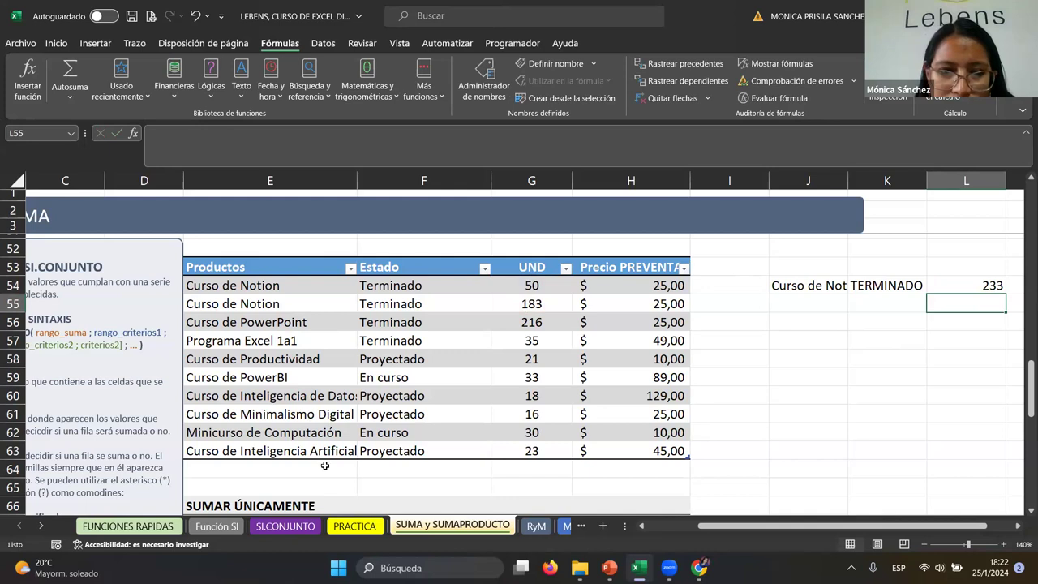
pyautogui.scroll(-1, 420, 423)
# Step: Inspect G67's SUMAR.SI.CONJUNTO formula and fill it down into G68
pyautogui.scroll(-1, 484, 433)
pyautogui.click(568, 430)
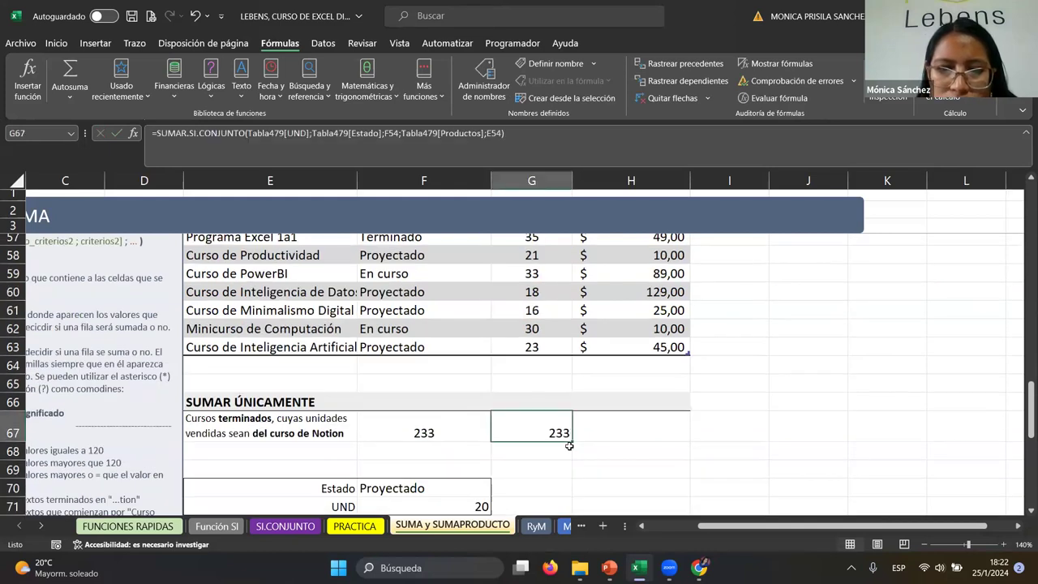
pyautogui.click(481, 137)
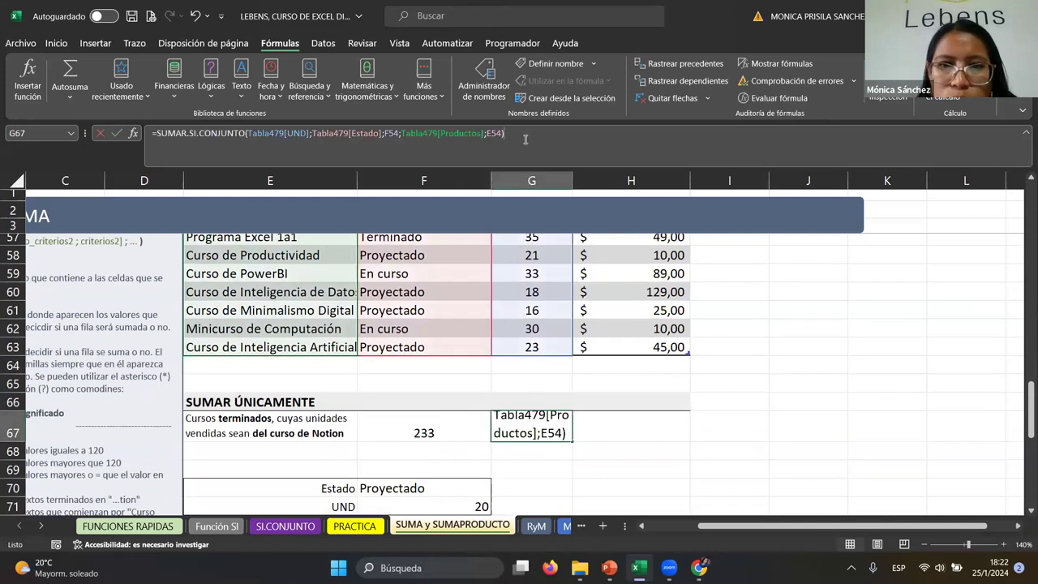
pyautogui.scroll(1, 441, 214)
pyautogui.scroll(1, 441, 213)
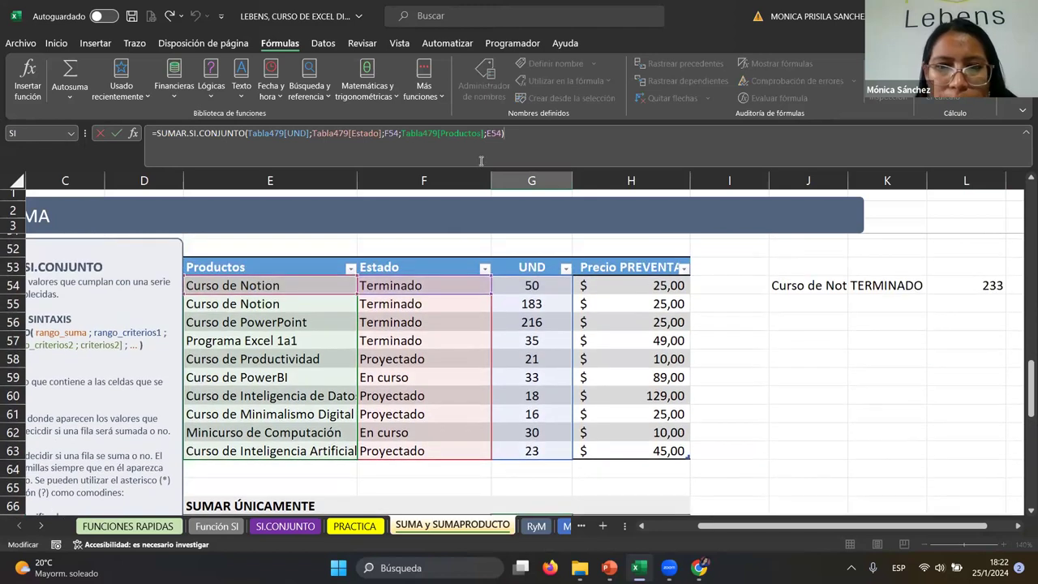
pyautogui.scroll(-3, 574, 397)
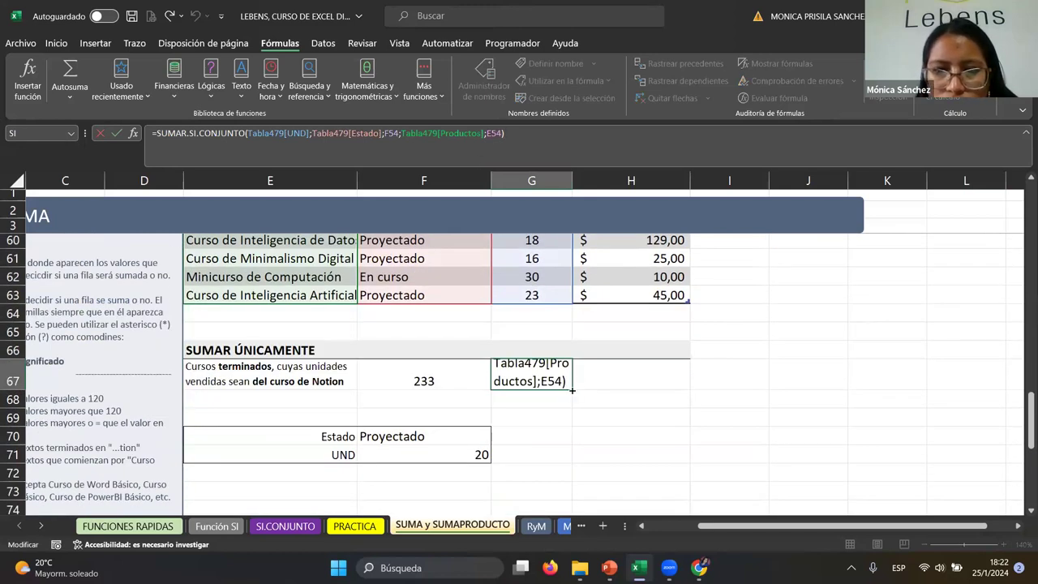
pyautogui.moveTo(572, 390); pyautogui.dragTo(568, 405)
# Step: Repoint G68's product and status criteria to other rows of the table
pyautogui.click(376, 138)
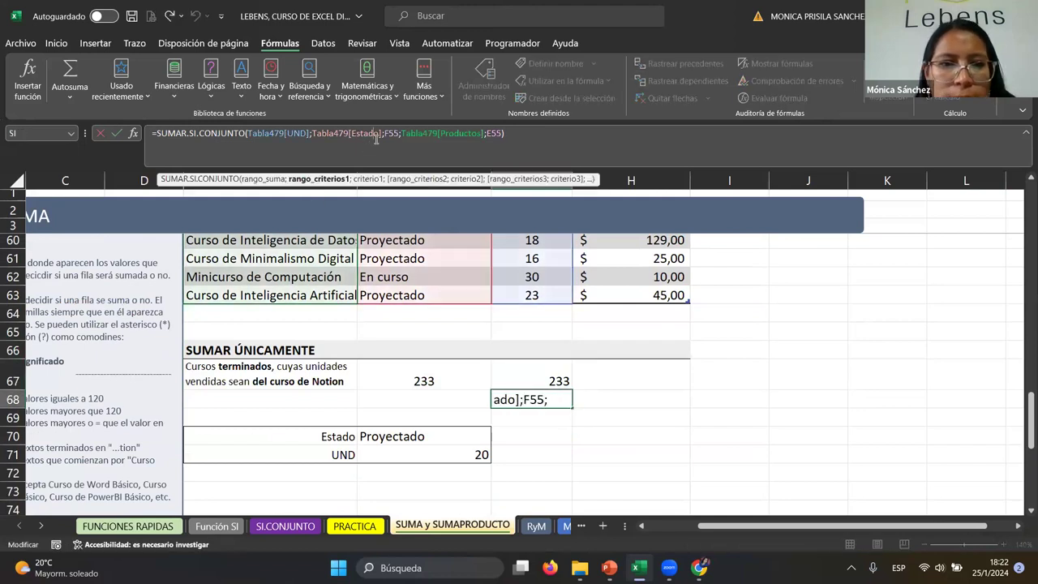
pyautogui.scroll(2, 392, 297)
pyautogui.scroll(1, 284, 322)
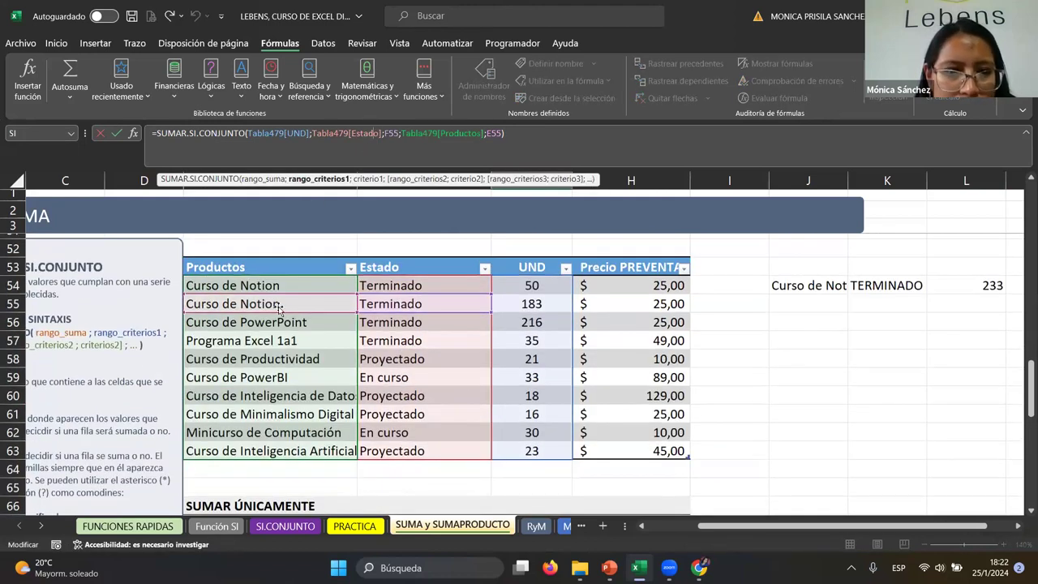
pyautogui.click(284, 322)
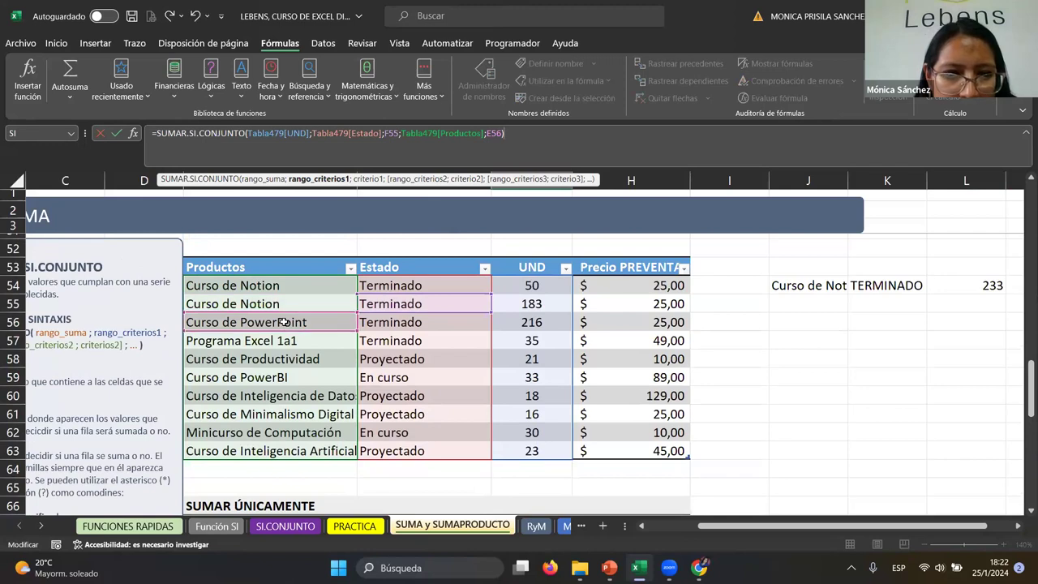
pyautogui.click(421, 345)
pyautogui.moveTo(421, 350)
pyautogui.mouseDown()
pyautogui.moveTo(437, 430)
pyautogui.moveTo(443, 378)
pyautogui.moveTo(443, 419)
pyautogui.mouseUp()
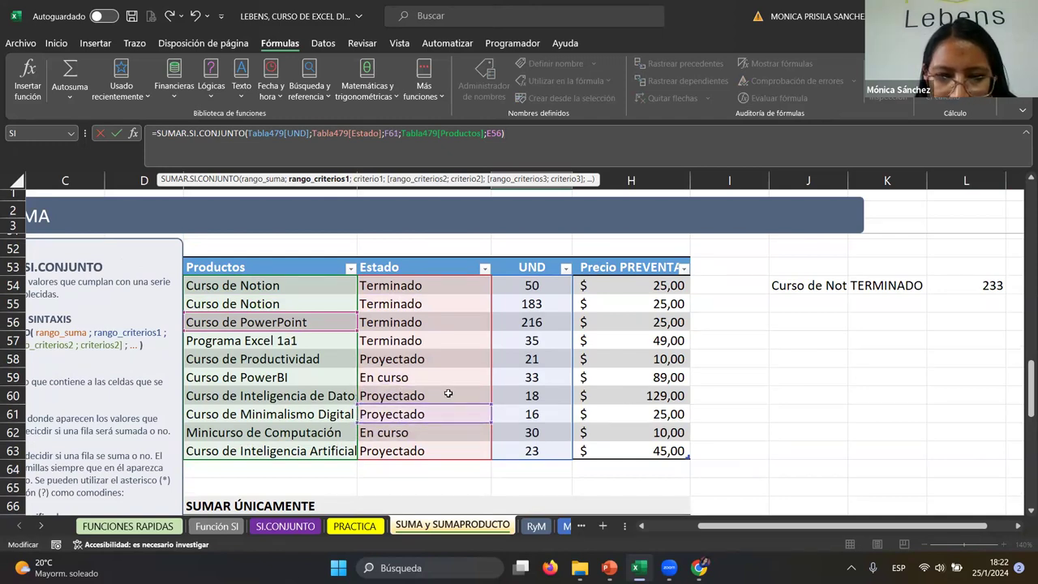
pyautogui.press('Return')
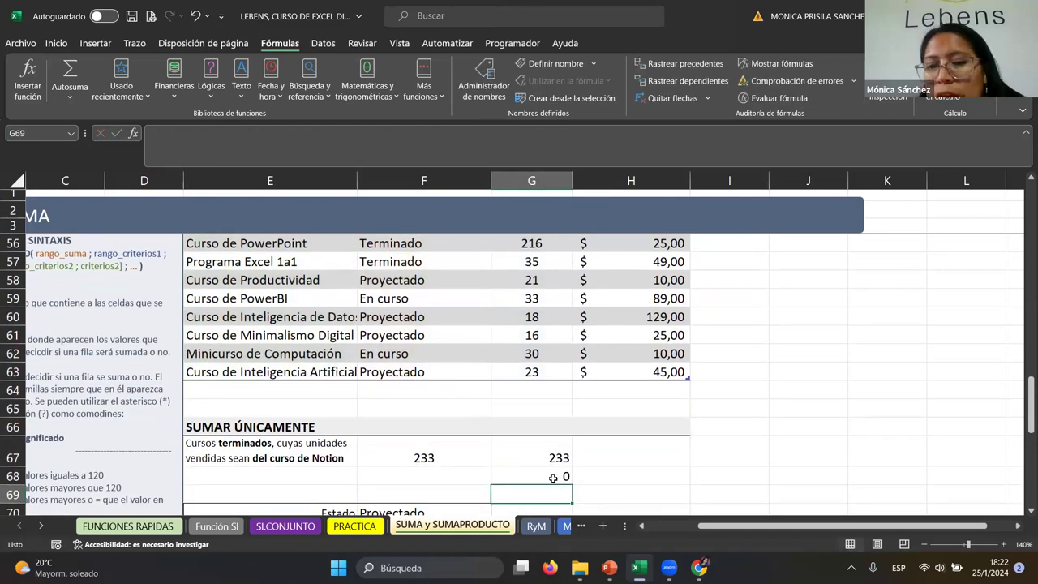
# Step: Correct G68's criteria to Curso de PowerBI (E59) and En curso (F59), returning 33
pyautogui.click(553, 477)
pyautogui.click(525, 131)
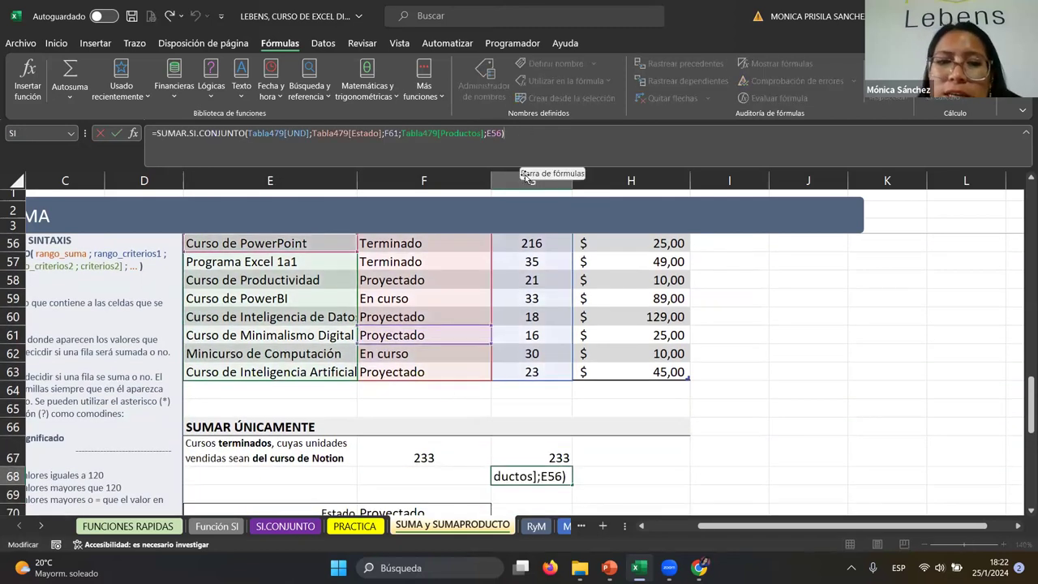
pyautogui.scroll(1, 494, 324)
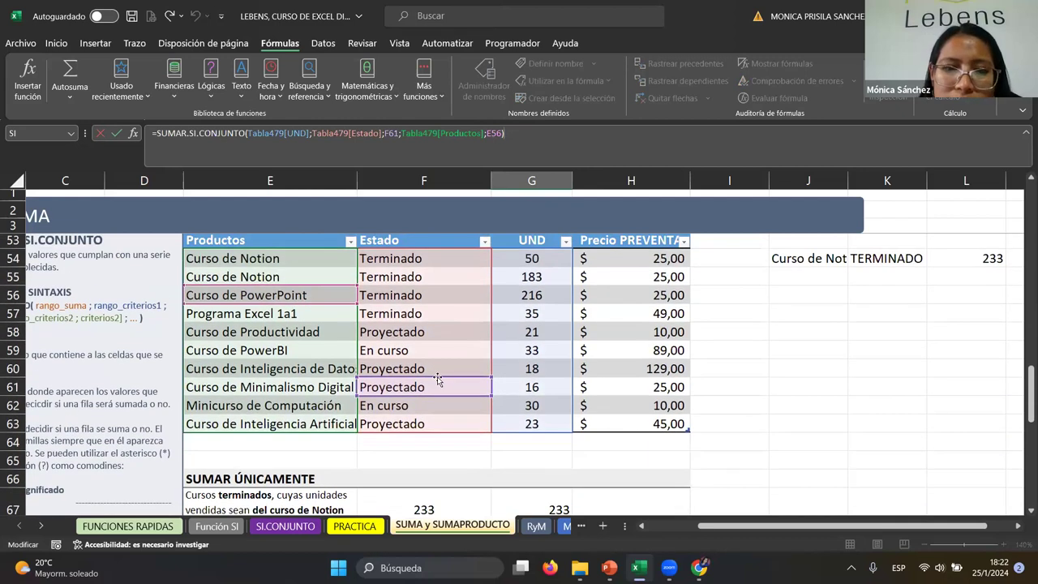
pyautogui.click(283, 375)
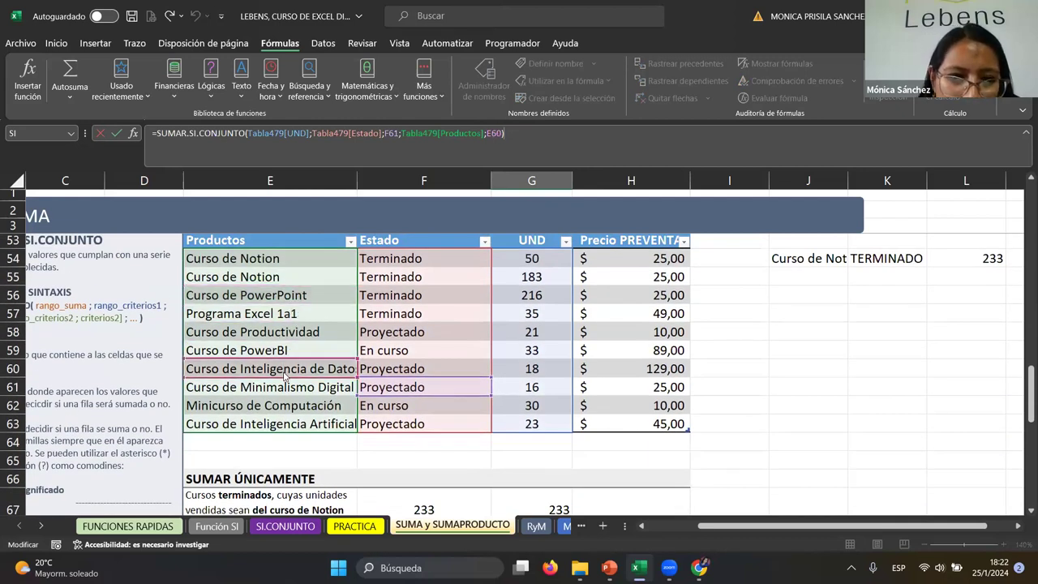
pyautogui.click(284, 350)
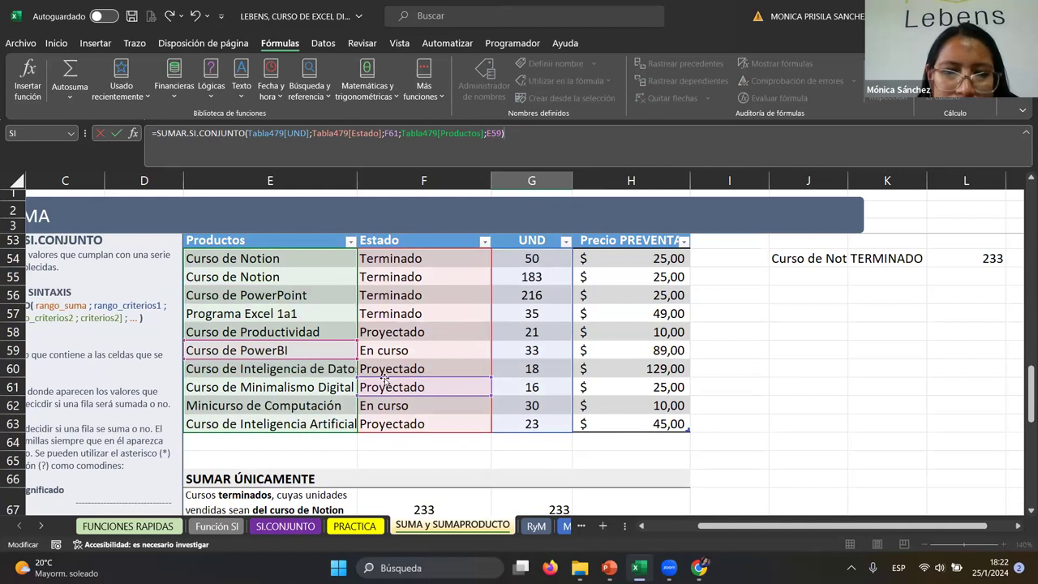
pyautogui.click(396, 349)
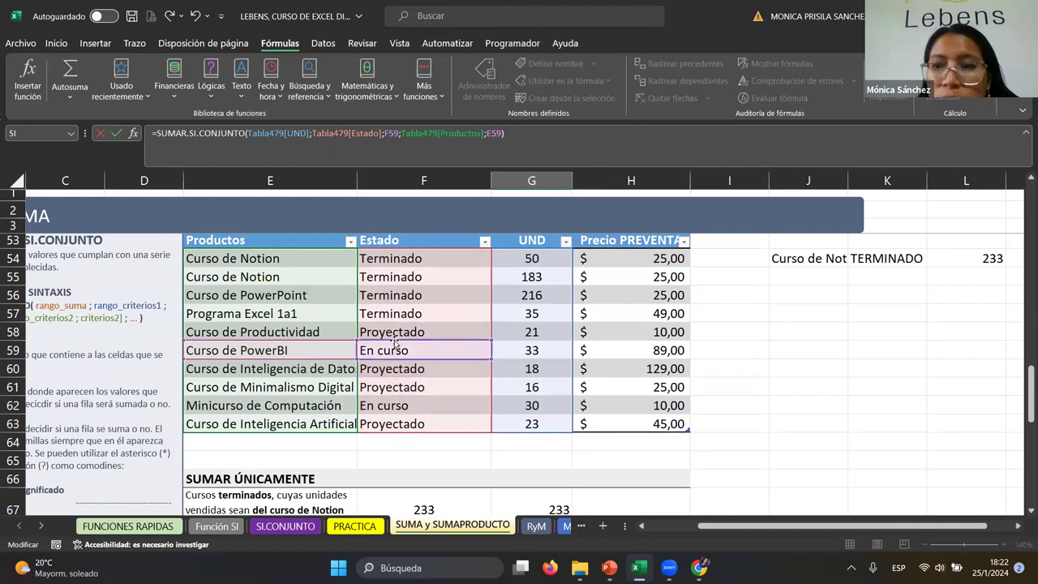
pyautogui.press('Return')
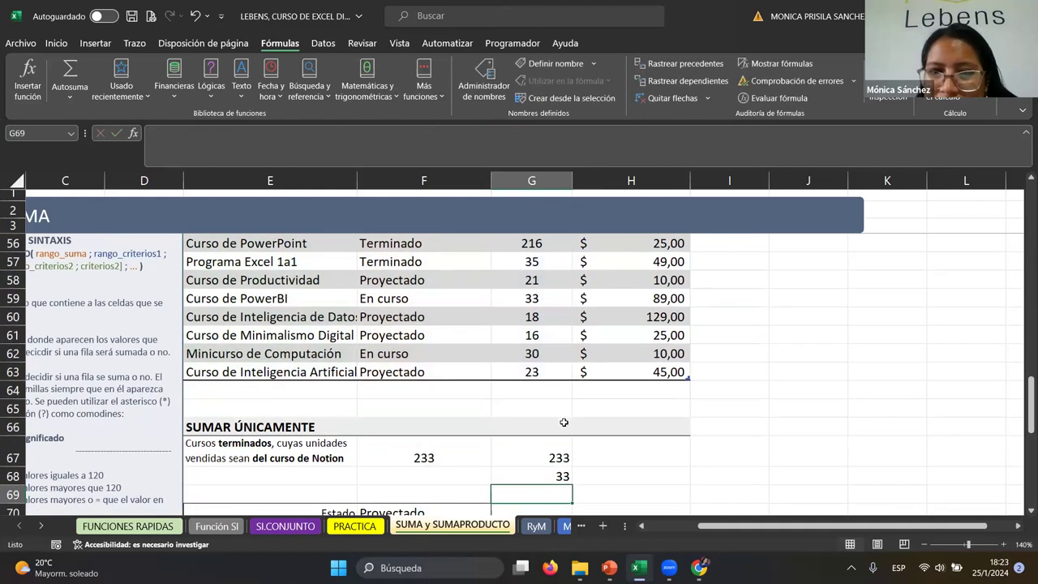
pyautogui.click(536, 469)
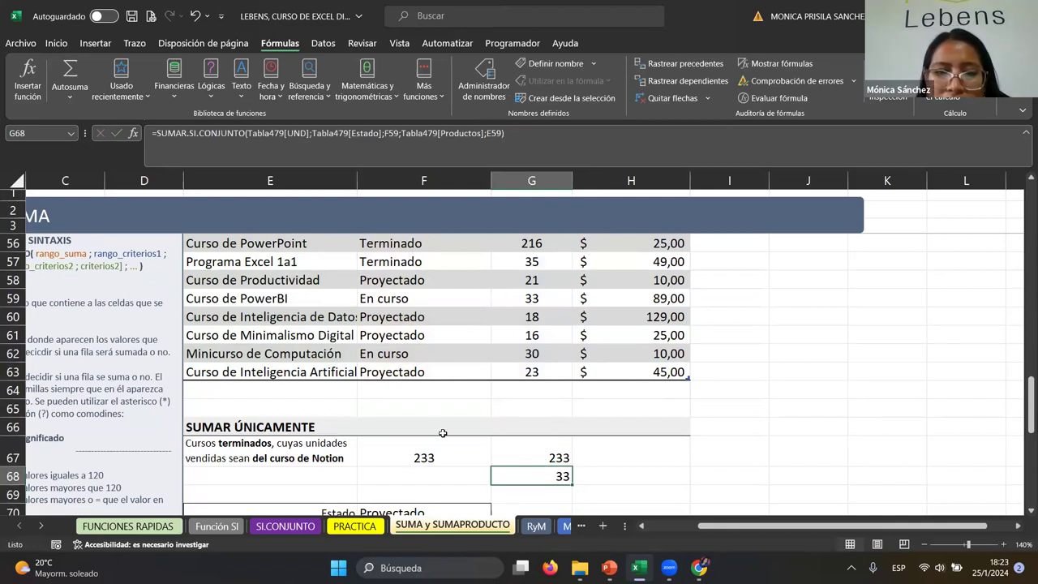
# Step: Review the task in E67 and the SUMA (620,00, 432,00) and SUMAPRODUCTO (3.276.398,00) results
pyautogui.click(211, 446)
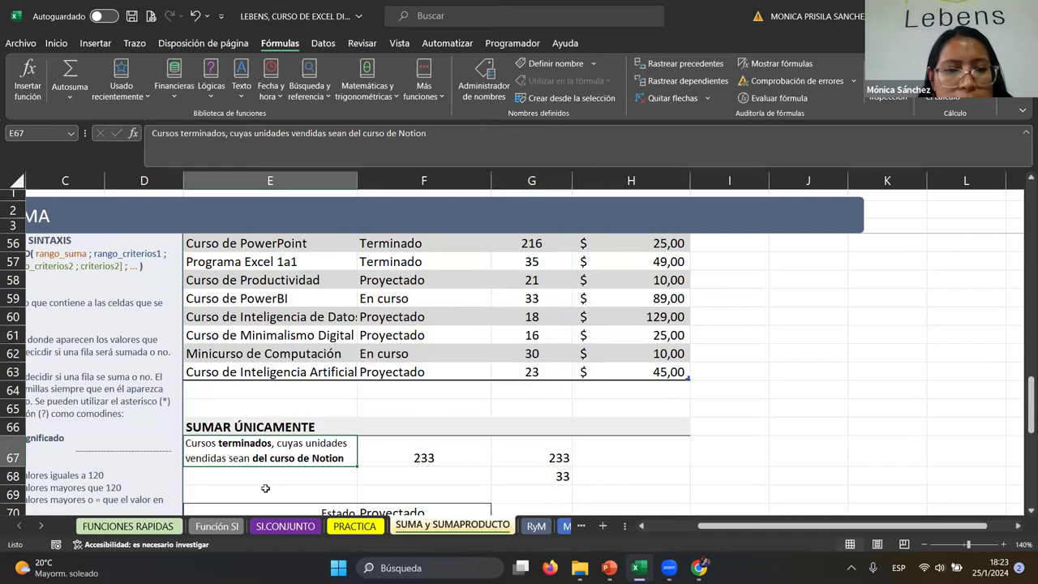
pyautogui.moveTo(715, 530); pyautogui.dragTo(672, 535)
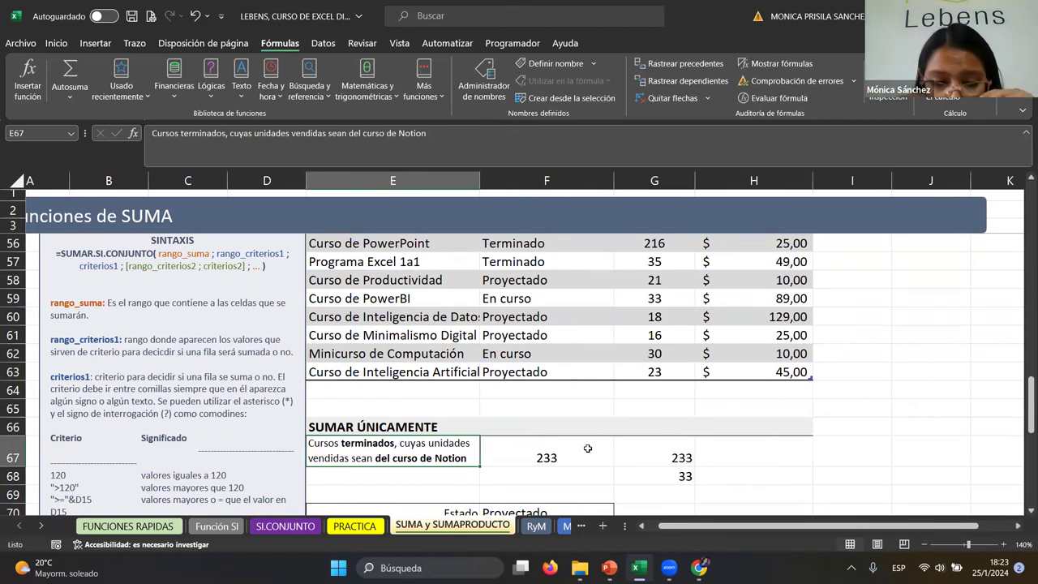
pyautogui.scroll(-3, 568, 398)
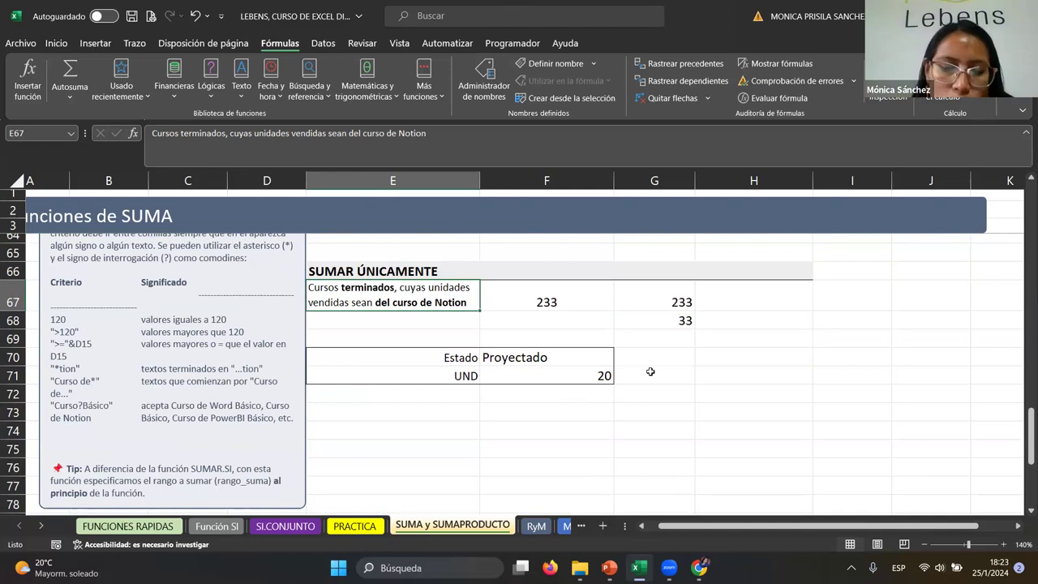
pyautogui.scroll(-2, 650, 369)
pyautogui.scroll(-1, 650, 369)
pyautogui.scroll(3, 650, 370)
pyautogui.scroll(2, 650, 373)
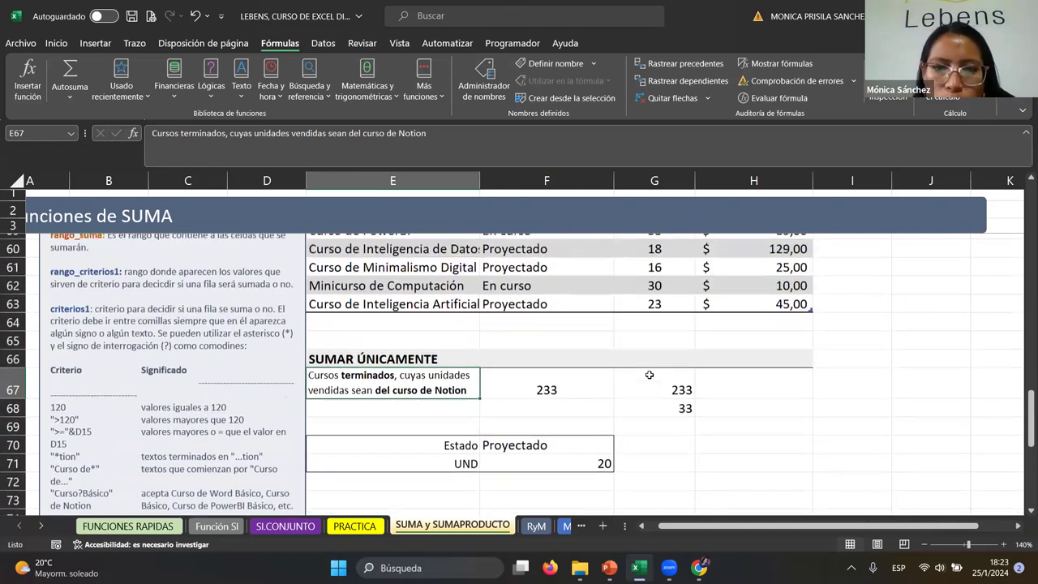
pyautogui.scroll(5, 650, 375)
pyautogui.scroll(-1, 650, 377)
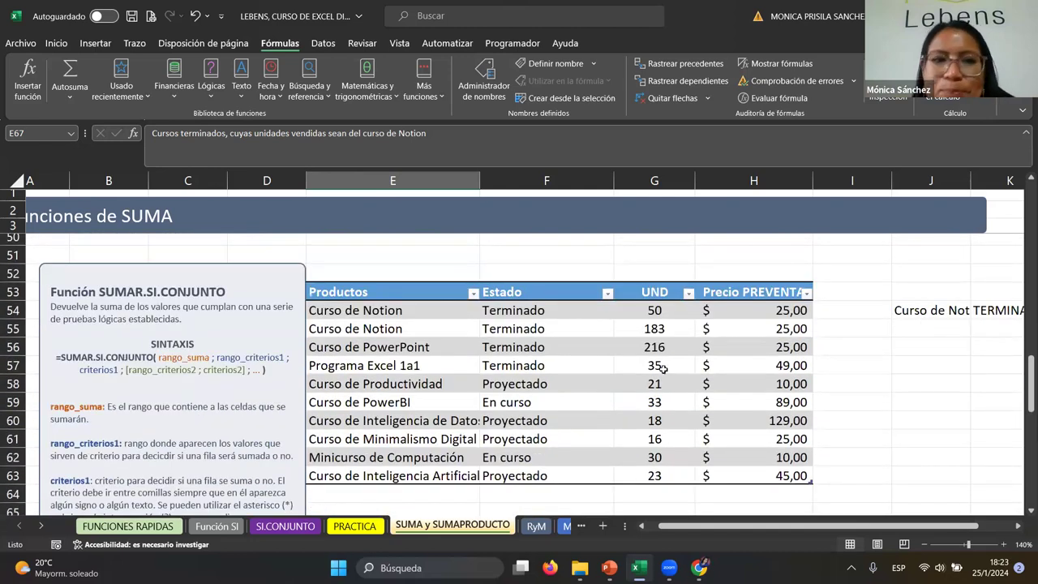
pyautogui.scroll(5, 509, 378)
pyautogui.scroll(3, 508, 378)
pyautogui.scroll(6, 535, 377)
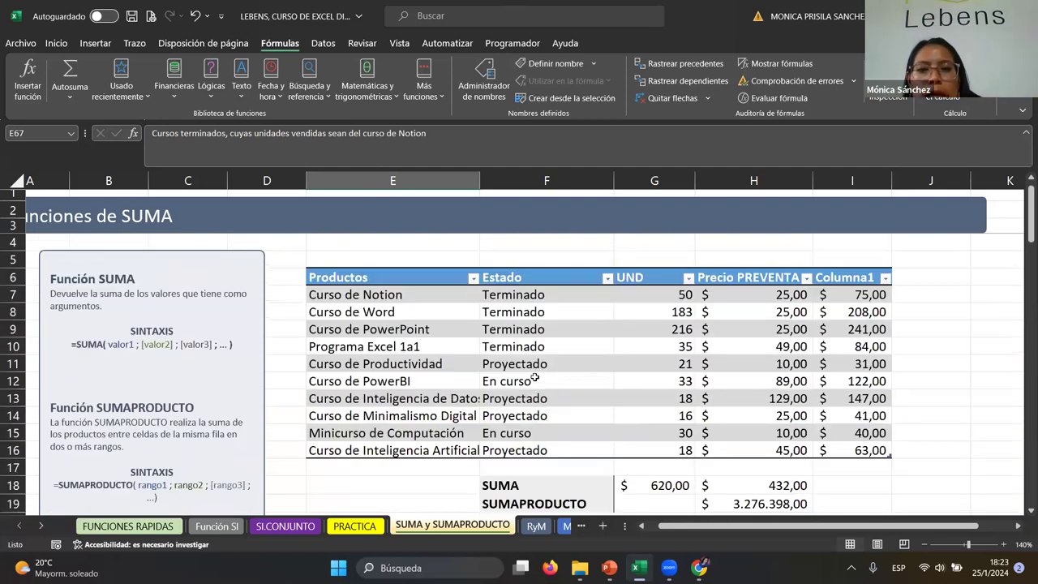
pyautogui.scroll(-2, 535, 377)
pyautogui.scroll(-3, 539, 389)
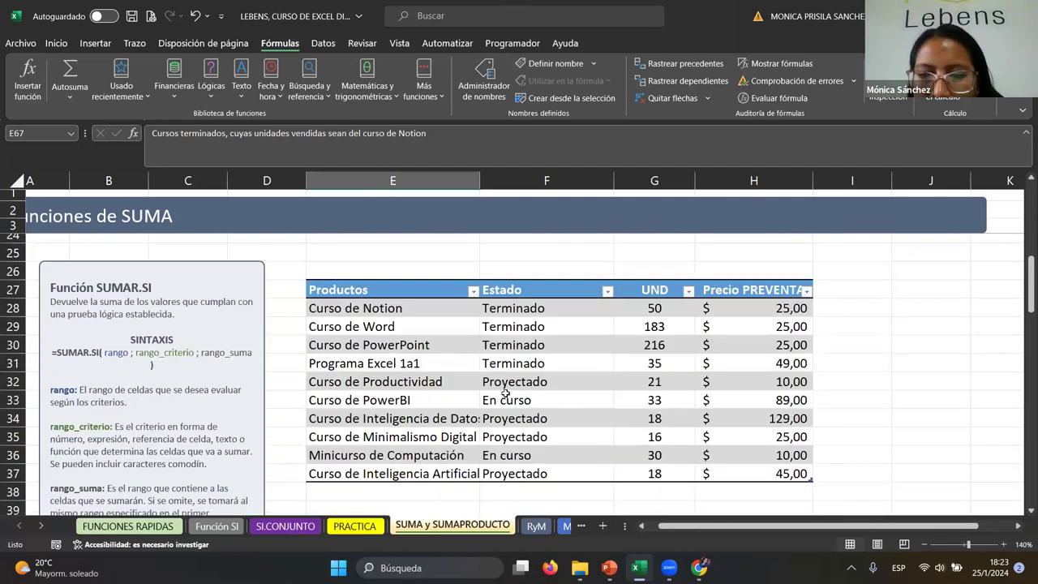
pyautogui.scroll(-3, 547, 405)
pyautogui.scroll(6, 548, 409)
pyautogui.scroll(3, 548, 409)
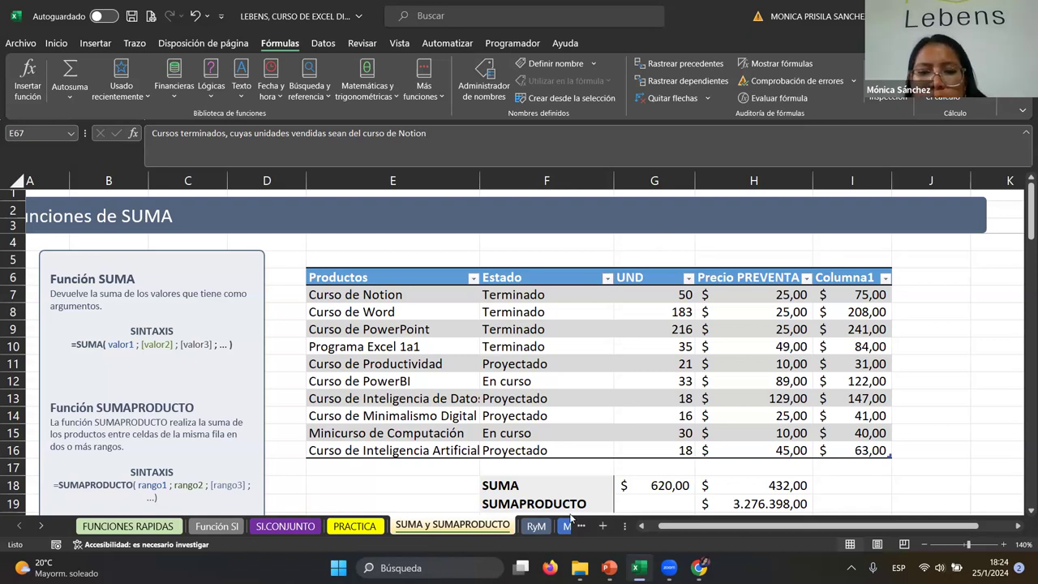
pyautogui.click(532, 527)
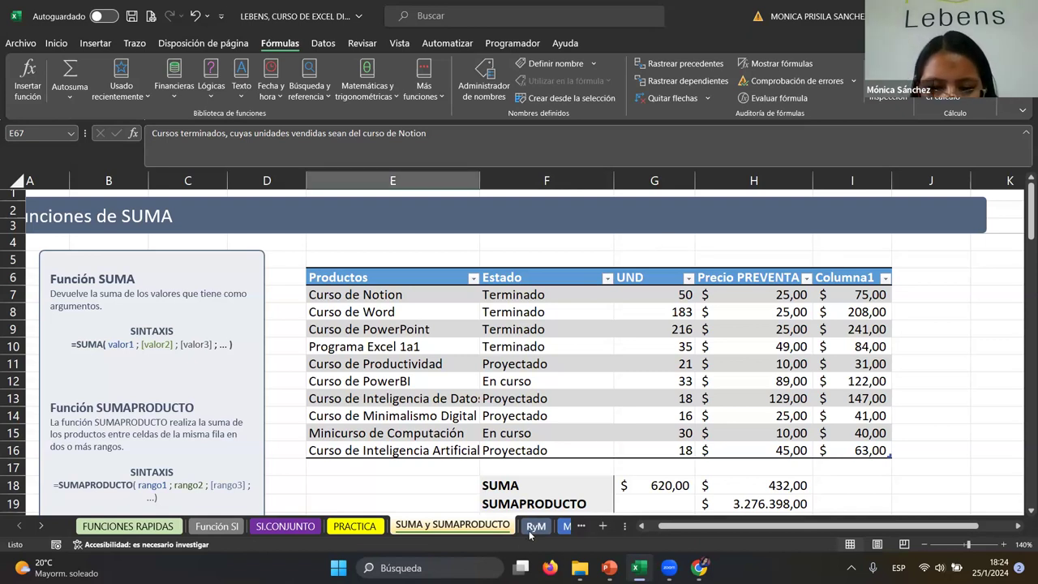
# Step: Open the Rangos y Matrices sheet, show PowerPoint slide 7 (Funciones Estadisticas), then return to Excel
pyautogui.click(532, 527)
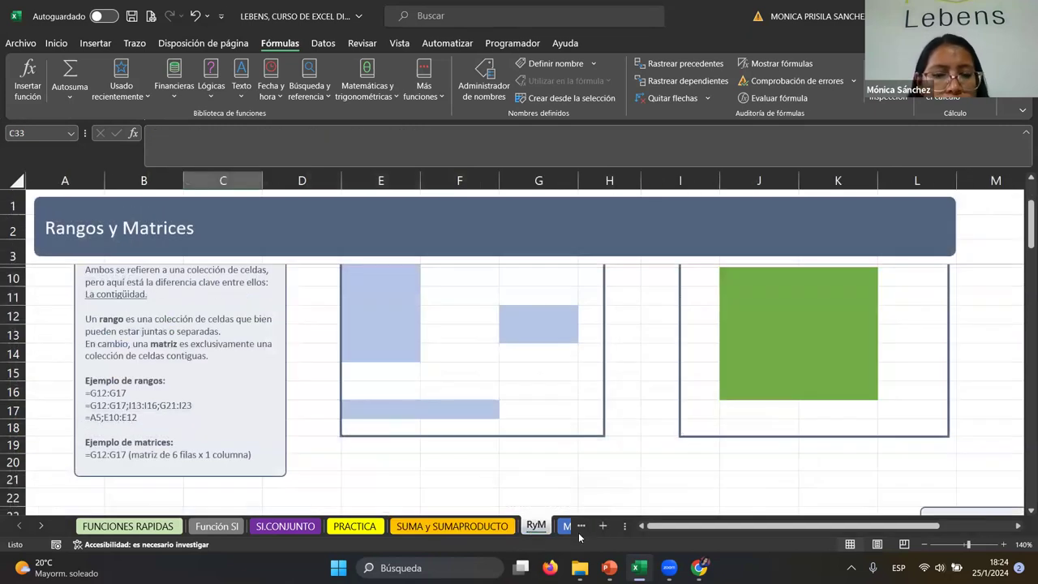
pyautogui.click(609, 567)
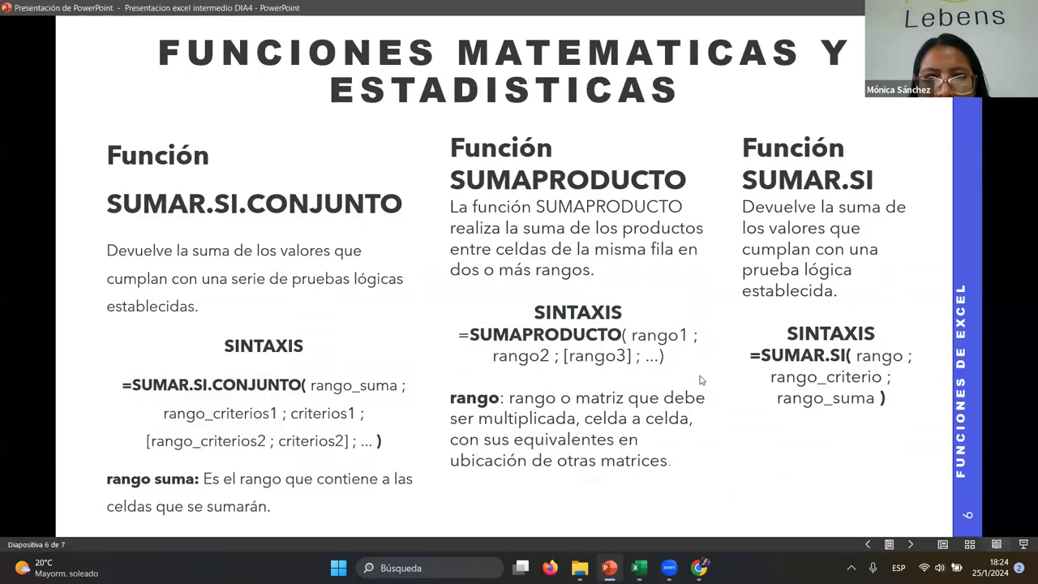
pyautogui.click(702, 378)
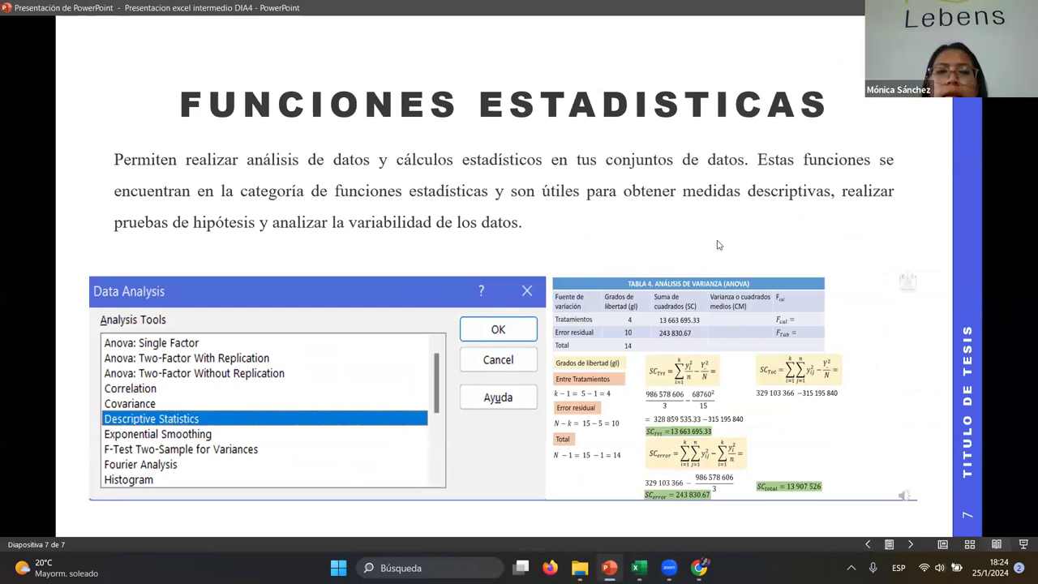
pyautogui.click(639, 568)
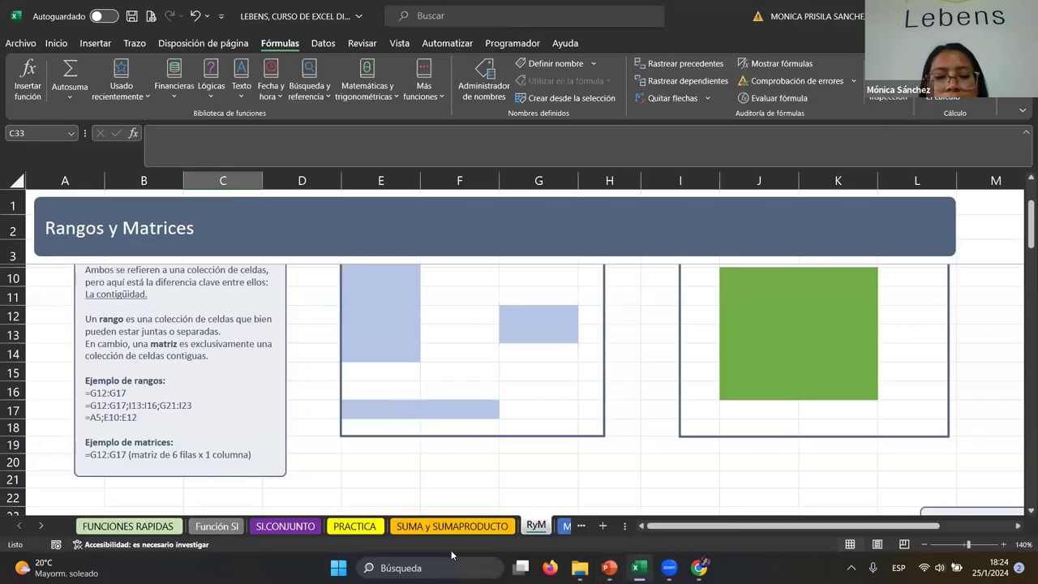
pyautogui.scroll(1, 486, 391)
pyautogui.scroll(1, 487, 391)
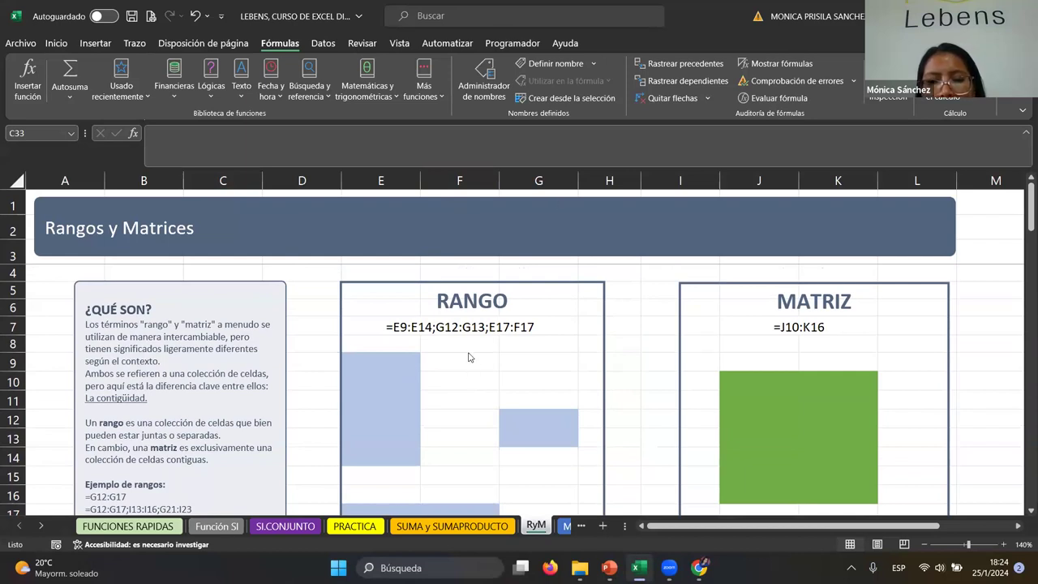
pyautogui.scroll(-1, 468, 355)
pyautogui.scroll(1, 469, 343)
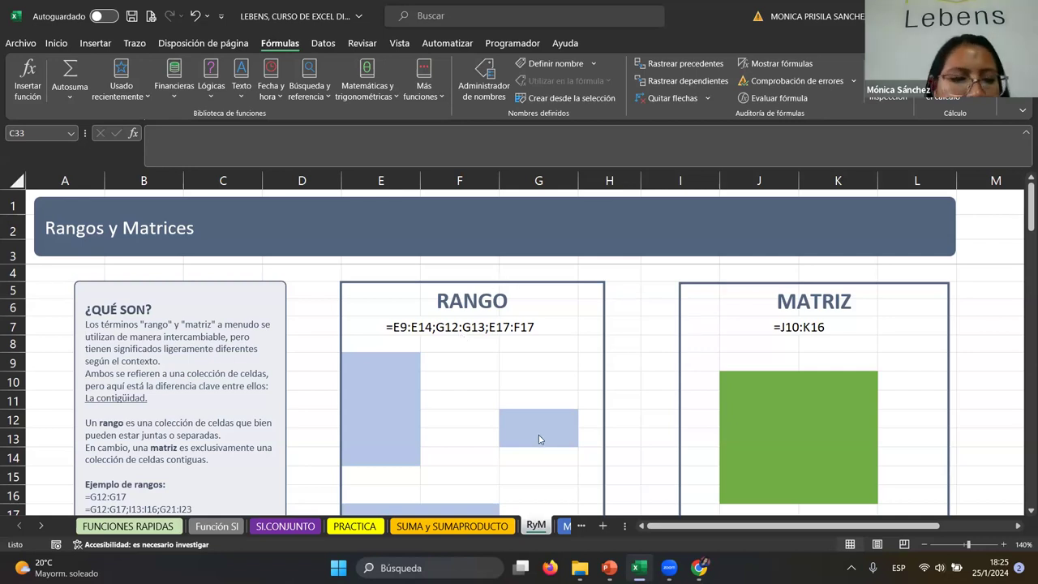
pyautogui.scroll(-1, 539, 439)
pyautogui.scroll(-1, 540, 439)
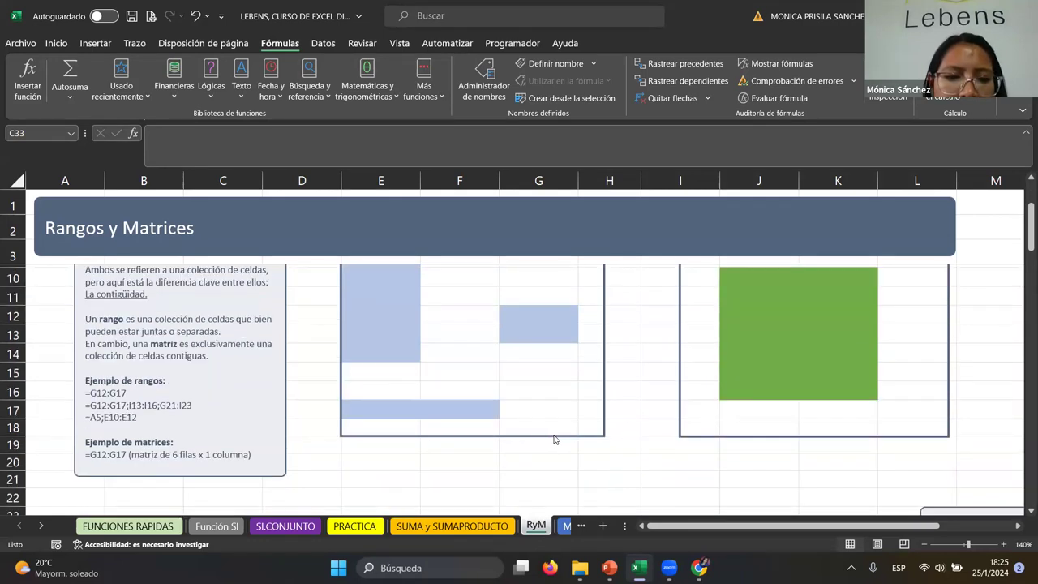
pyautogui.scroll(2, 616, 425)
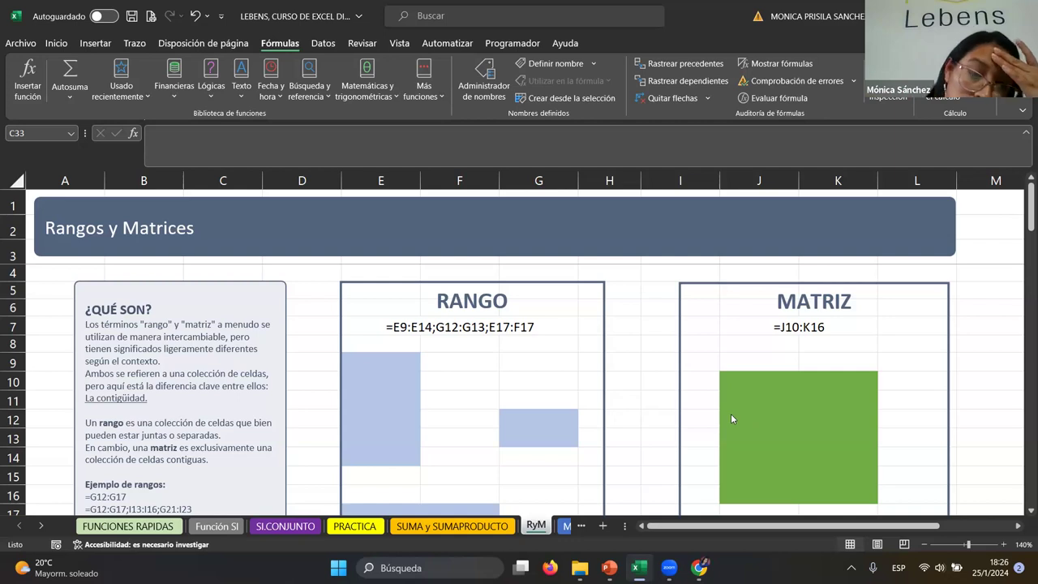
pyautogui.scroll(-1, 731, 415)
pyautogui.scroll(-1, 730, 422)
pyautogui.scroll(-2, 713, 421)
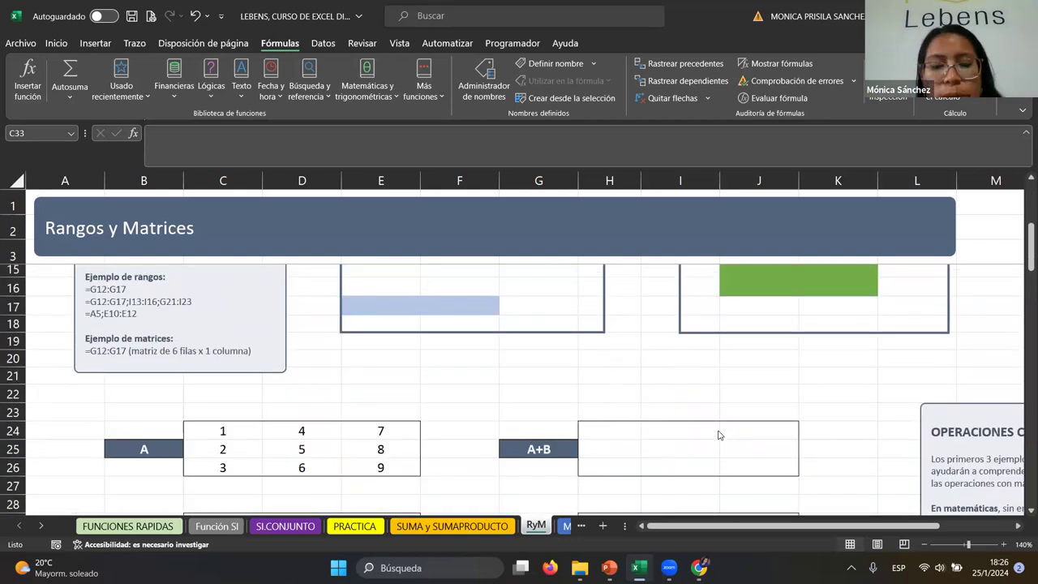
# Step: Enter {=C24:E26+C29:E31} as an array formula across H24:J26
pyautogui.scroll(-1, 698, 420)
pyautogui.moveTo(626, 377); pyautogui.dragTo(787, 408)
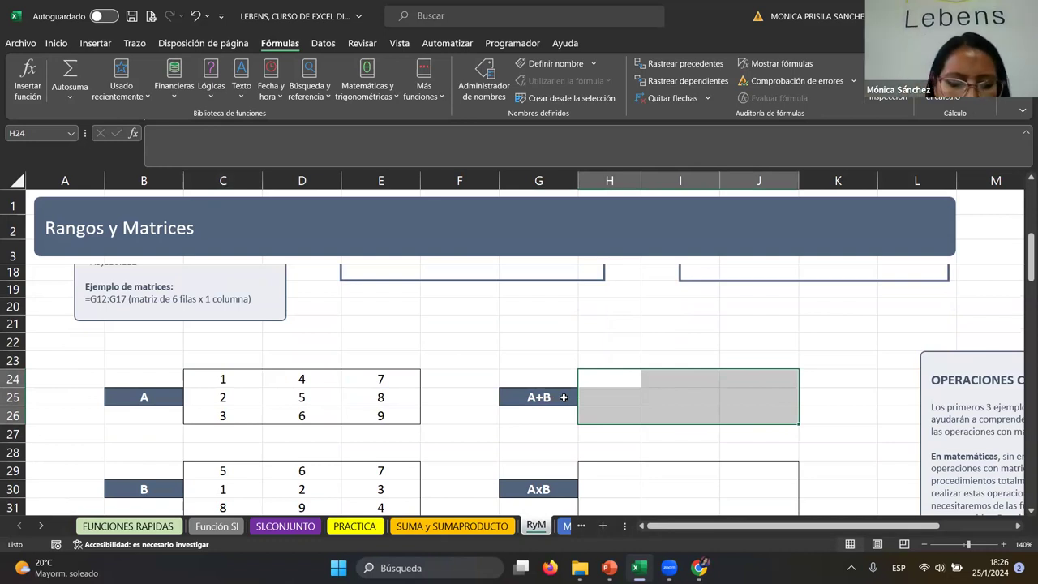
pyautogui.write('=')
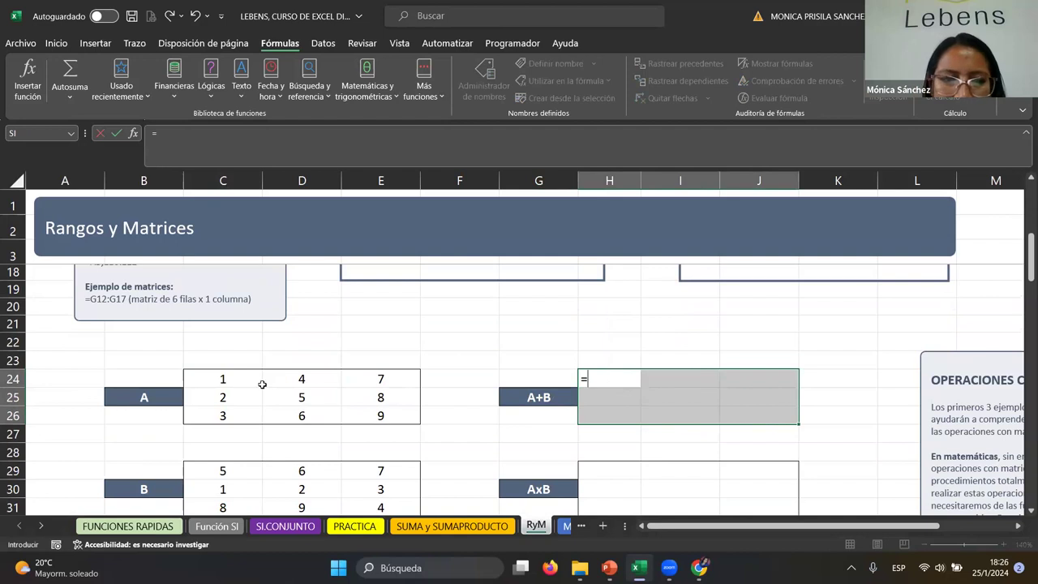
pyautogui.moveTo(221, 380); pyautogui.dragTo(396, 418)
pyautogui.write(';')
pyautogui.press('BackSpace')
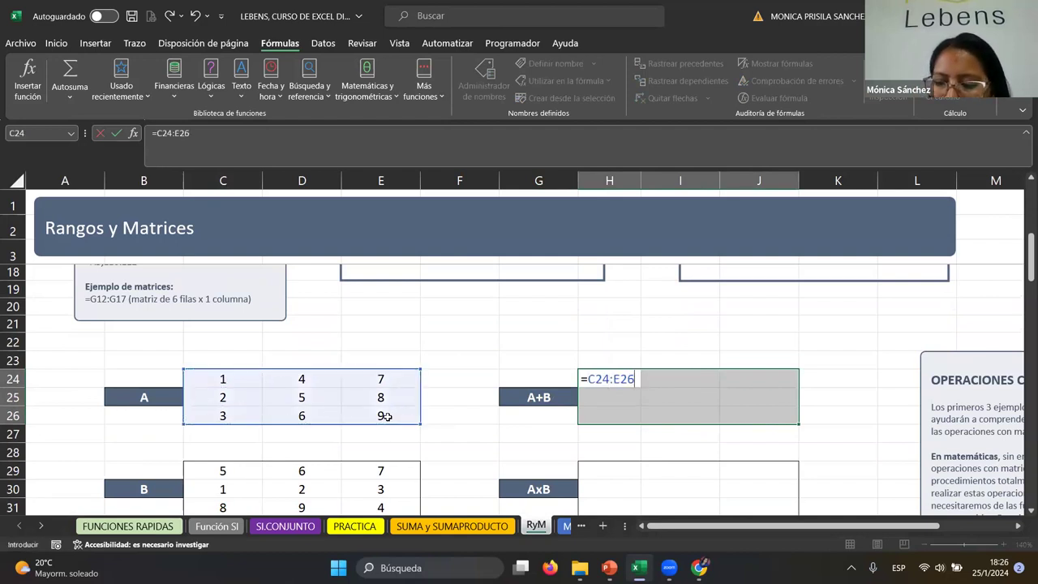
pyautogui.write('+')
pyautogui.scroll(-1, 252, 438)
pyautogui.moveTo(223, 419); pyautogui.dragTo(366, 456)
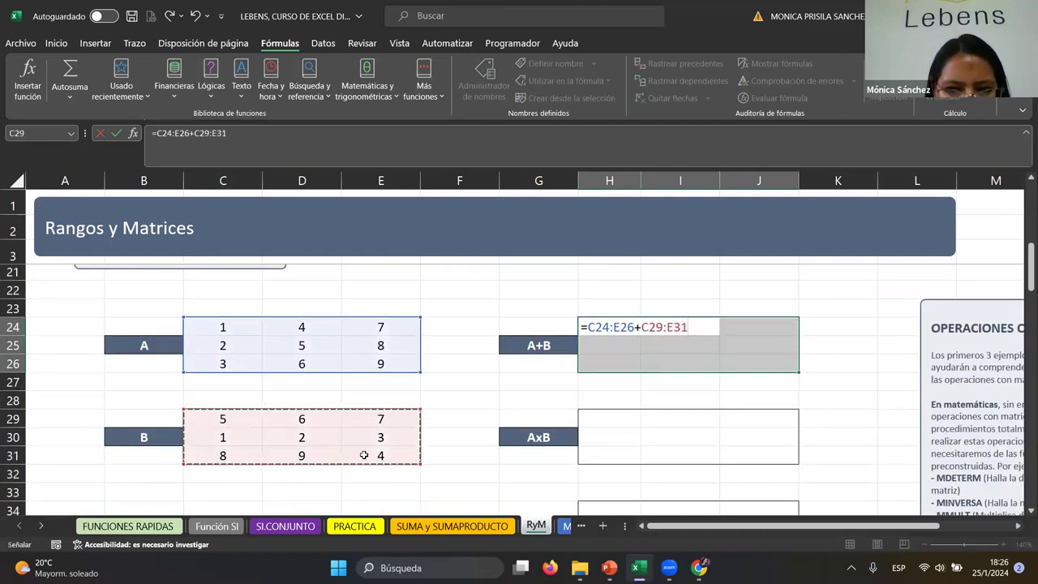
pyautogui.hotkey('ctrl', 'shift', 'Return')
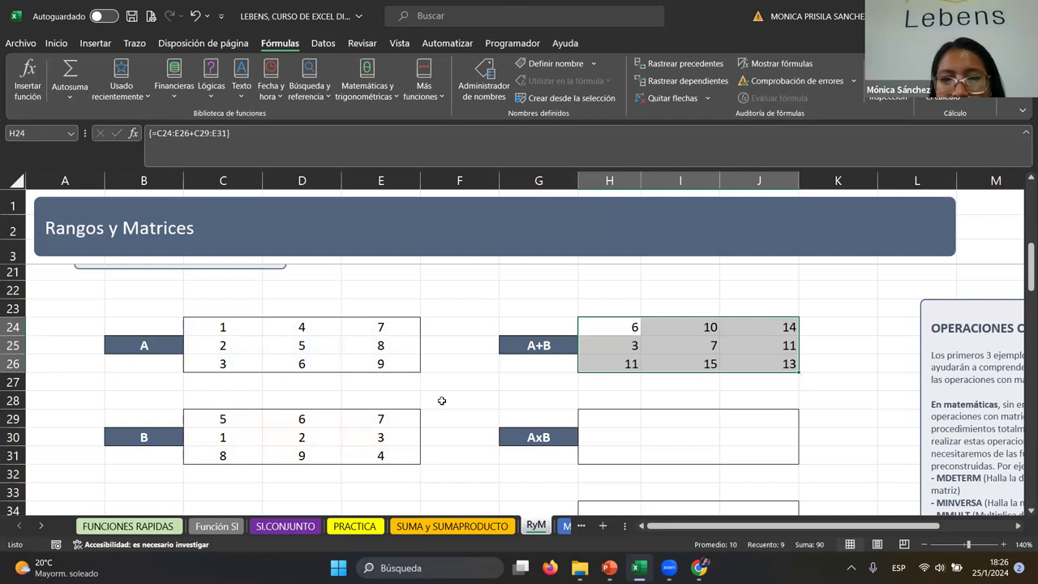
# Step: Try editing H25 alone, cancel the array warning, and check the formula in H24
pyautogui.click(602, 353)
pyautogui.press('F2')
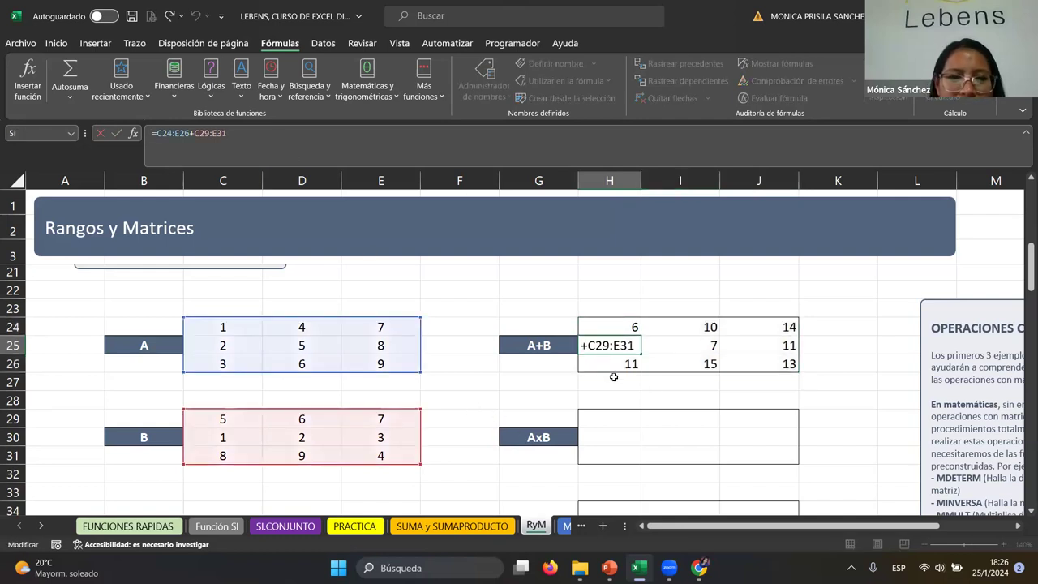
pyautogui.press('Return')
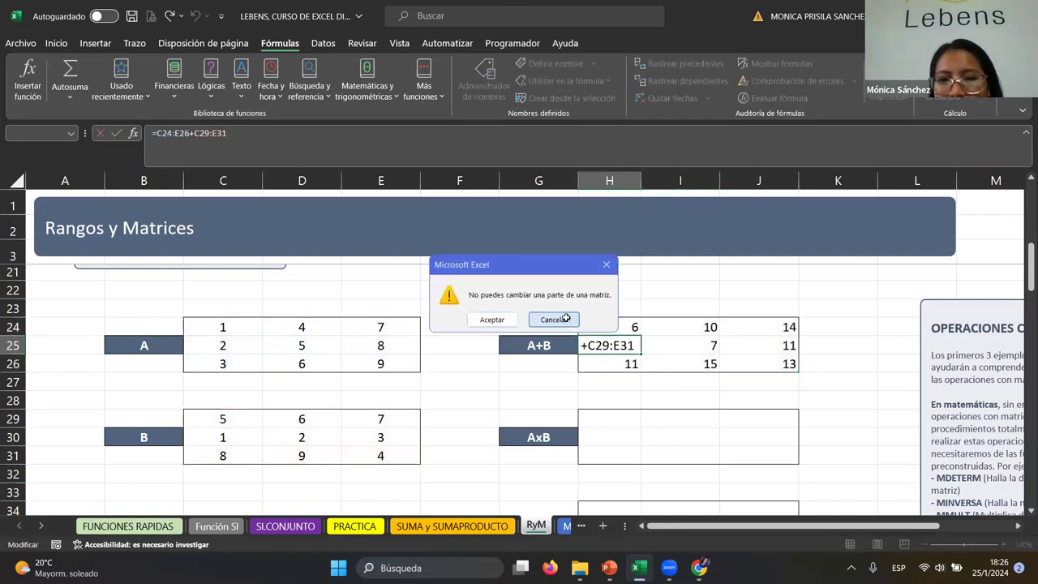
pyautogui.click(566, 319)
pyautogui.click(621, 328)
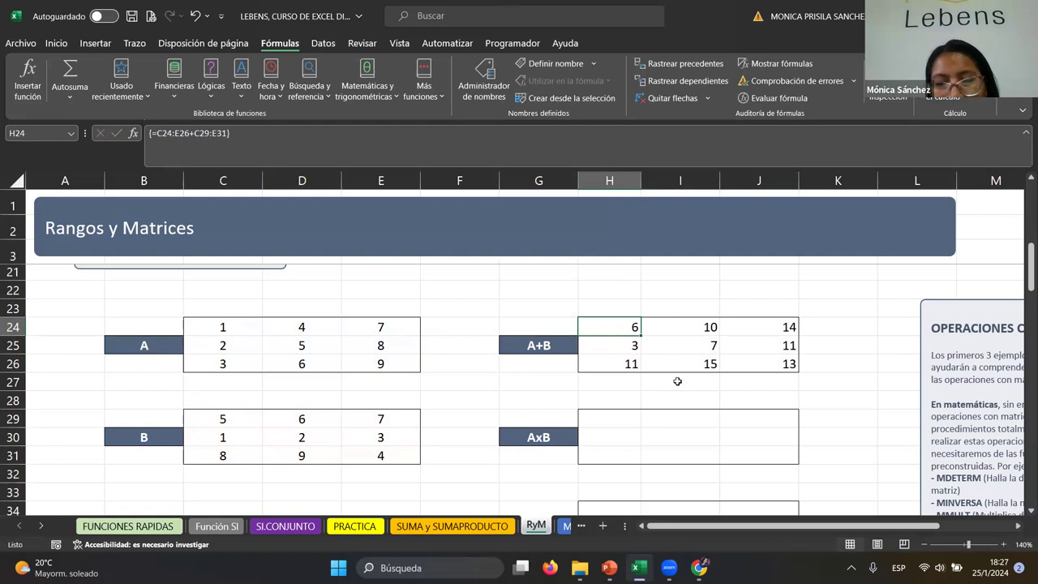
pyautogui.click(309, 330)
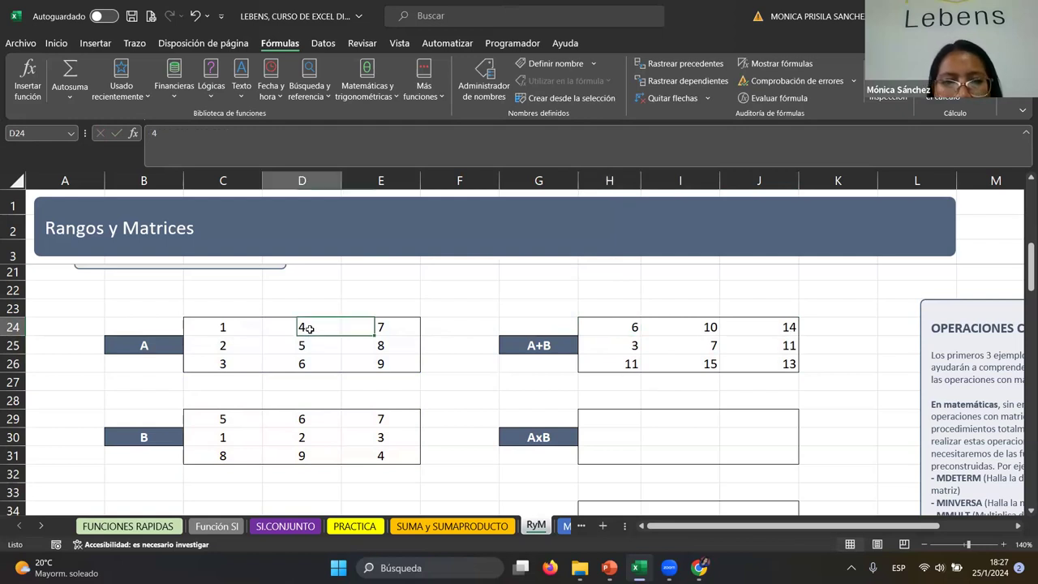
pyautogui.click(312, 414)
pyautogui.click(716, 330)
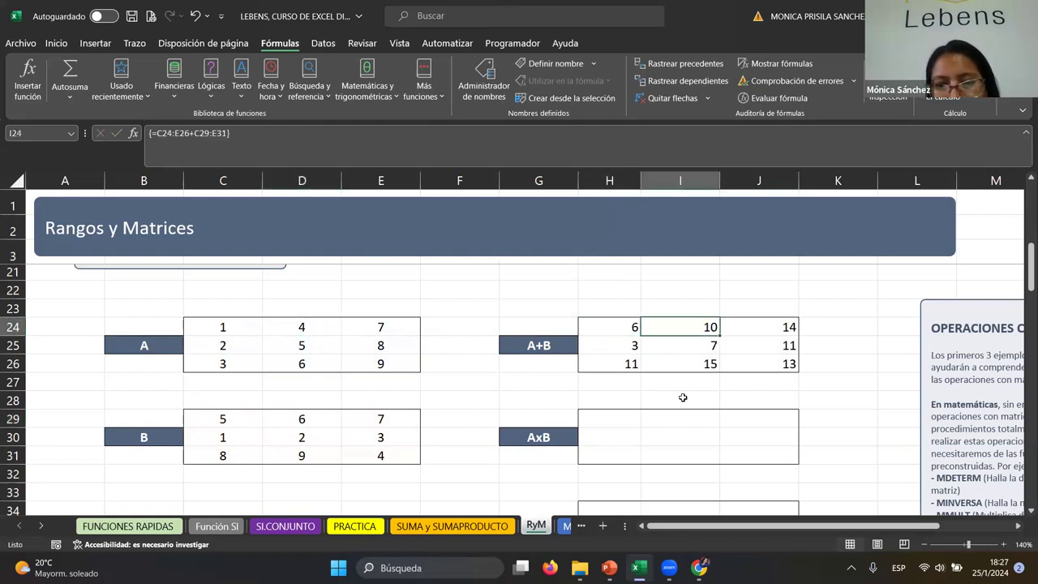
pyautogui.click(610, 423)
pyautogui.moveTo(613, 416); pyautogui.dragTo(728, 441)
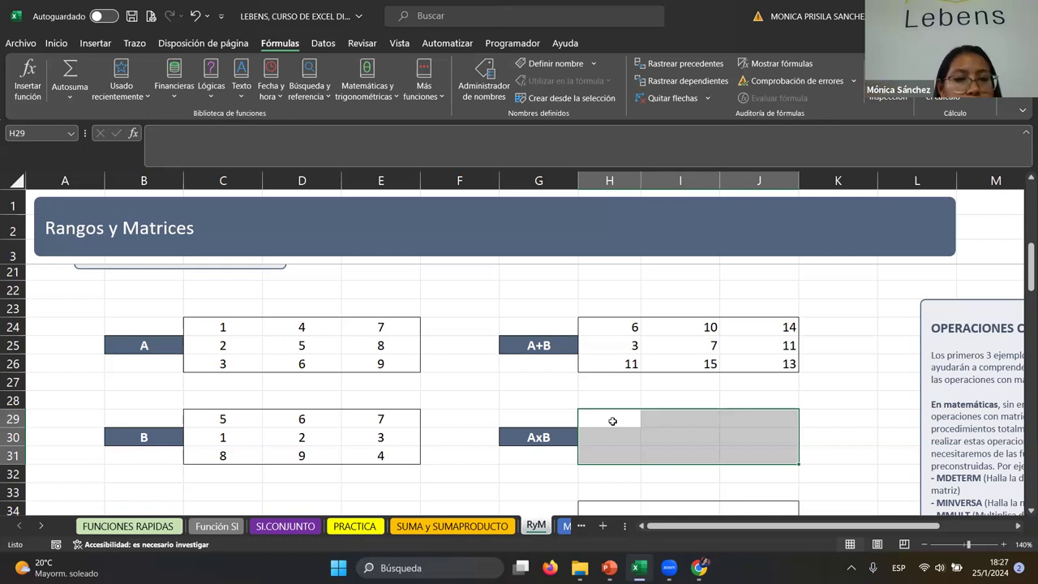
pyautogui.write('=')
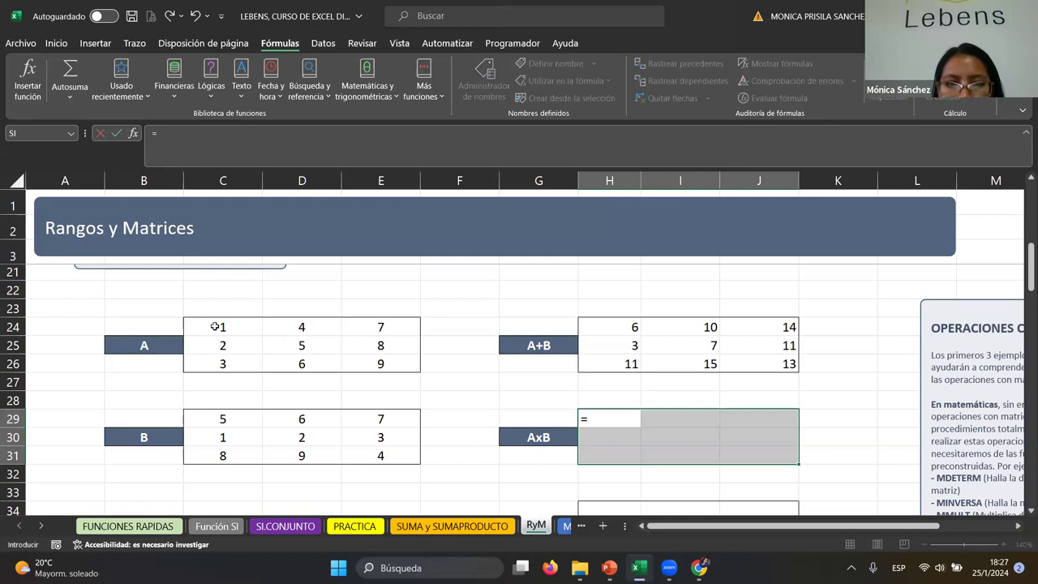
pyautogui.moveTo(215, 327); pyautogui.dragTo(369, 367)
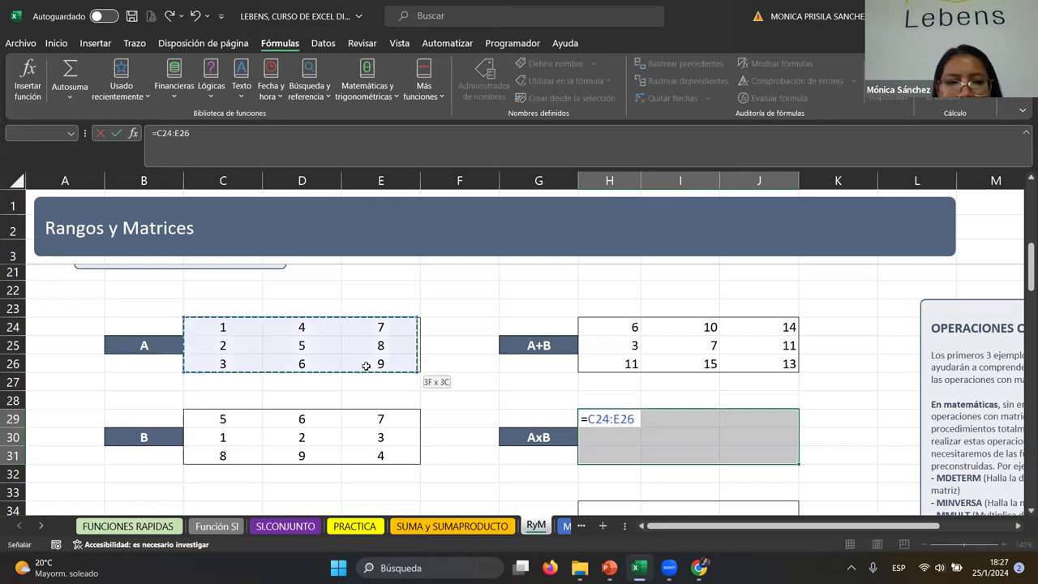
pyautogui.write('*')
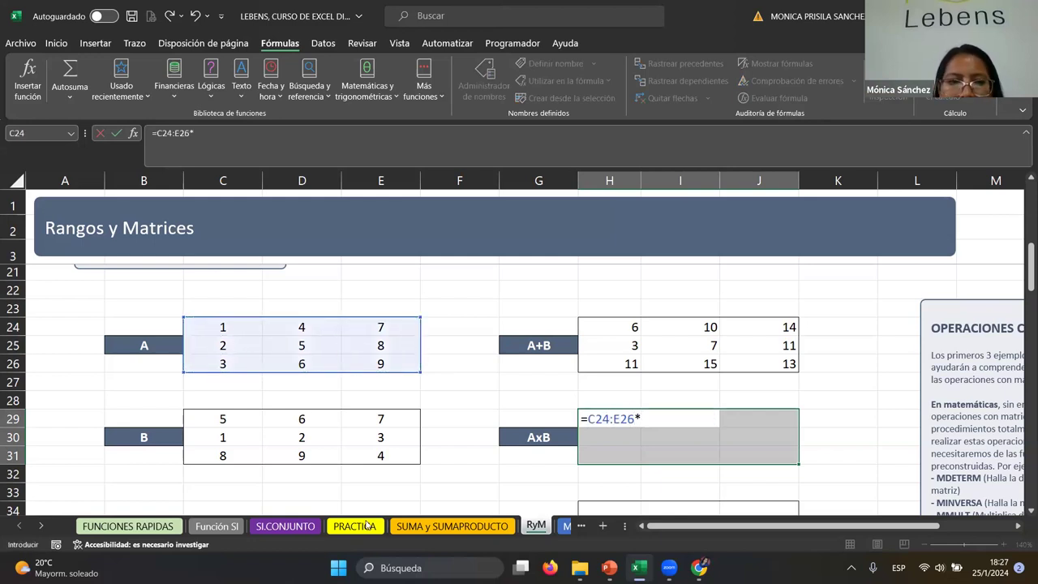
pyautogui.moveTo(244, 420); pyautogui.dragTo(380, 456)
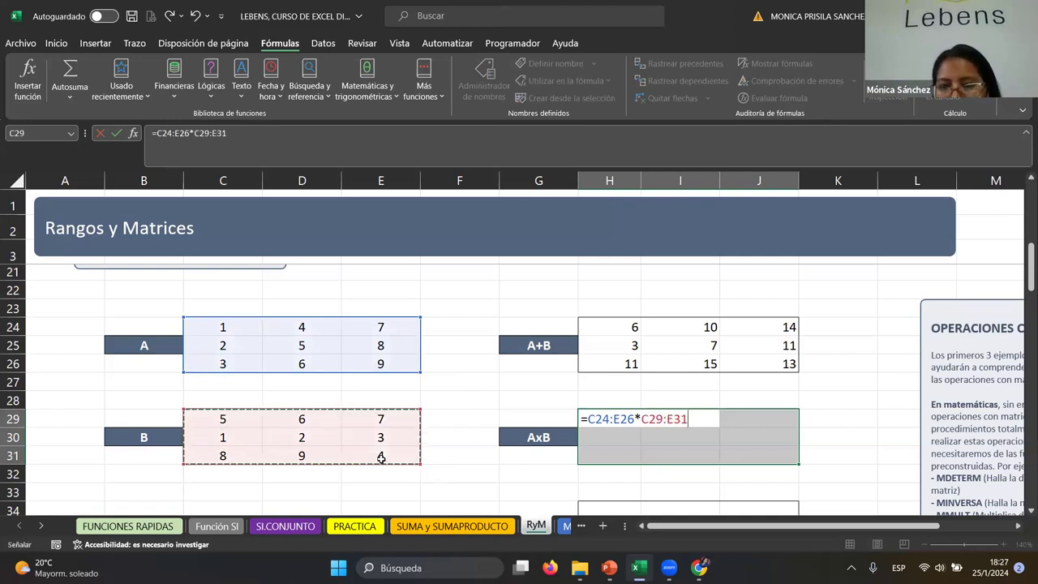
pyautogui.hotkey('ctrl', 'shift', 'Return')
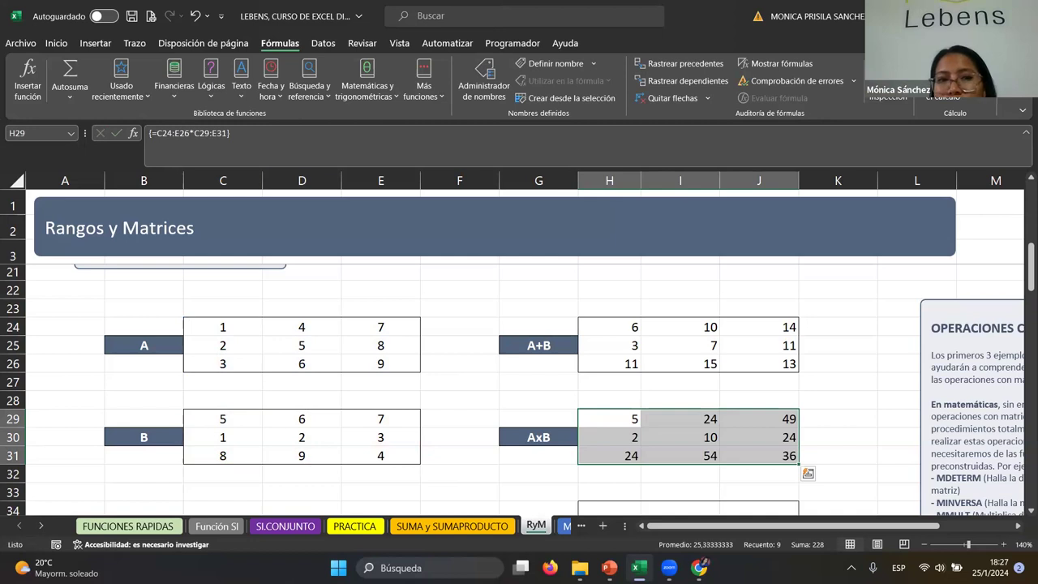
pyautogui.press('F2')
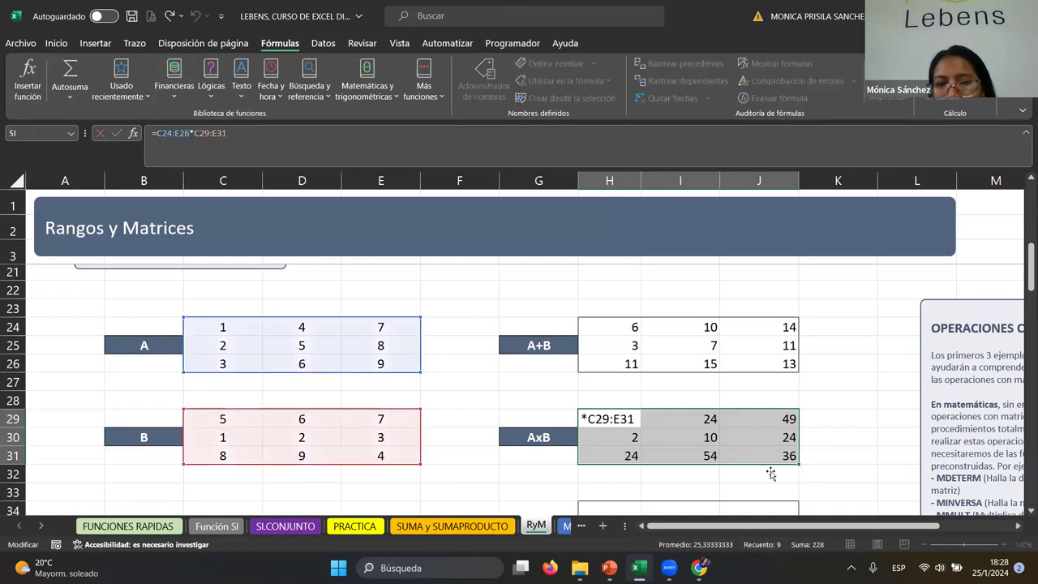
pyautogui.press('Return')
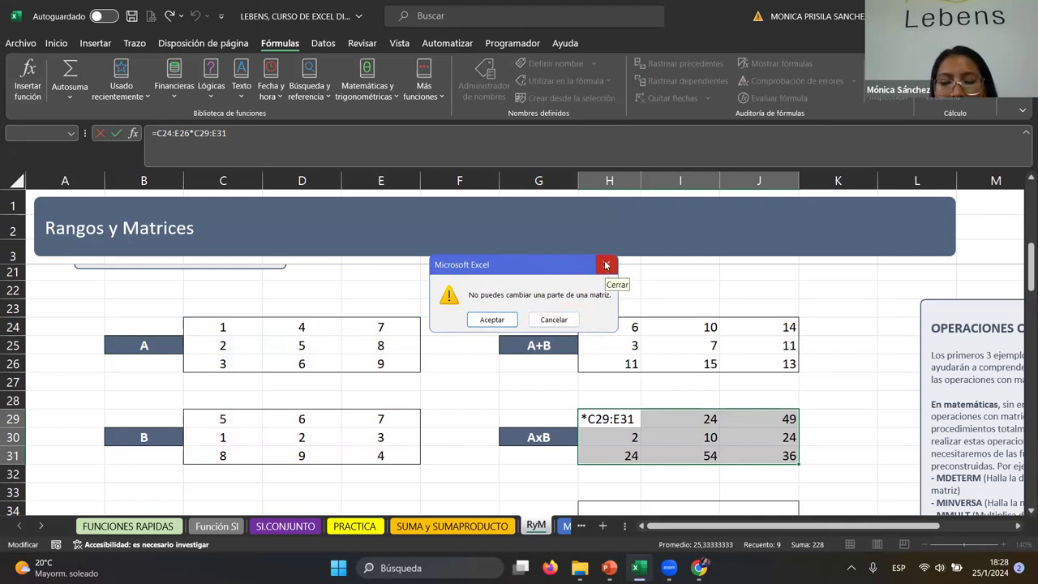
pyautogui.click(605, 265)
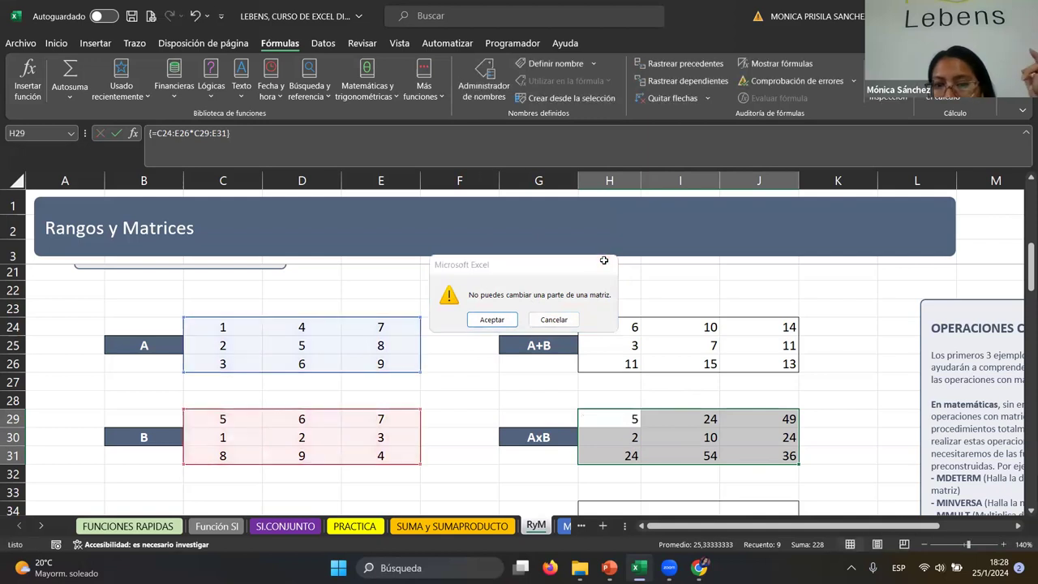
pyautogui.click(536, 399)
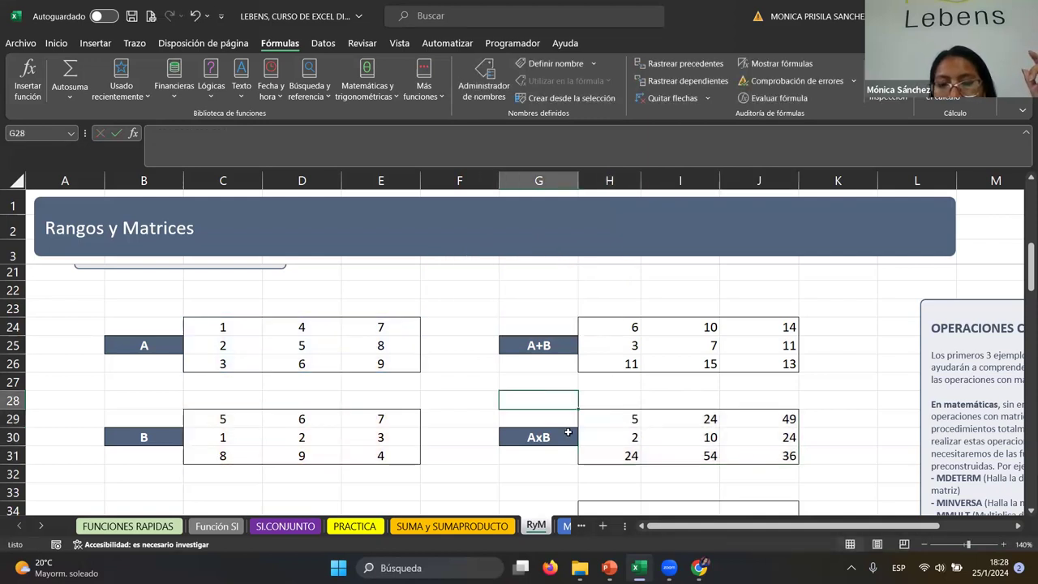
pyautogui.moveTo(616, 419); pyautogui.dragTo(755, 449)
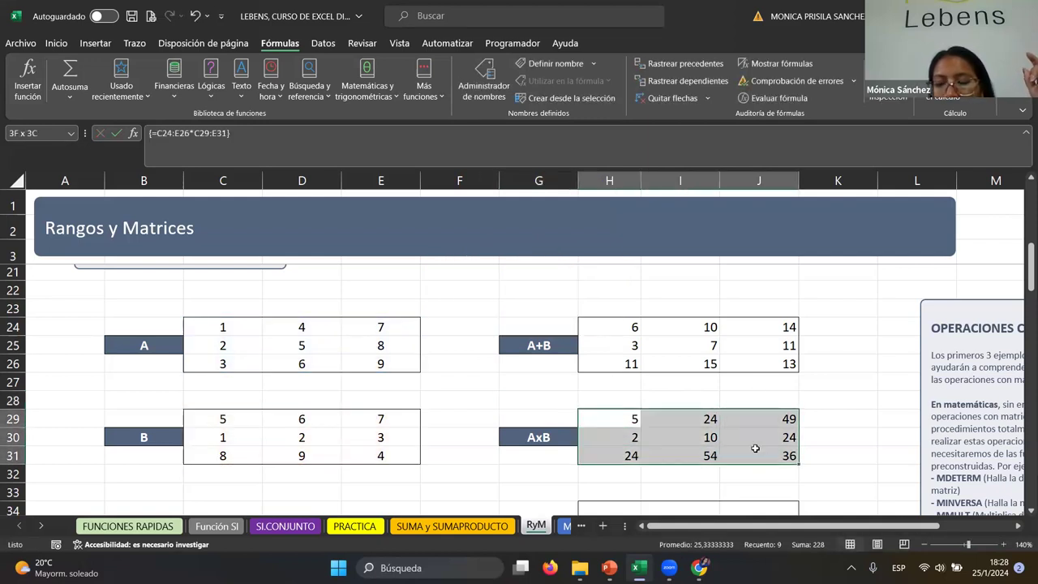
pyautogui.click(312, 143)
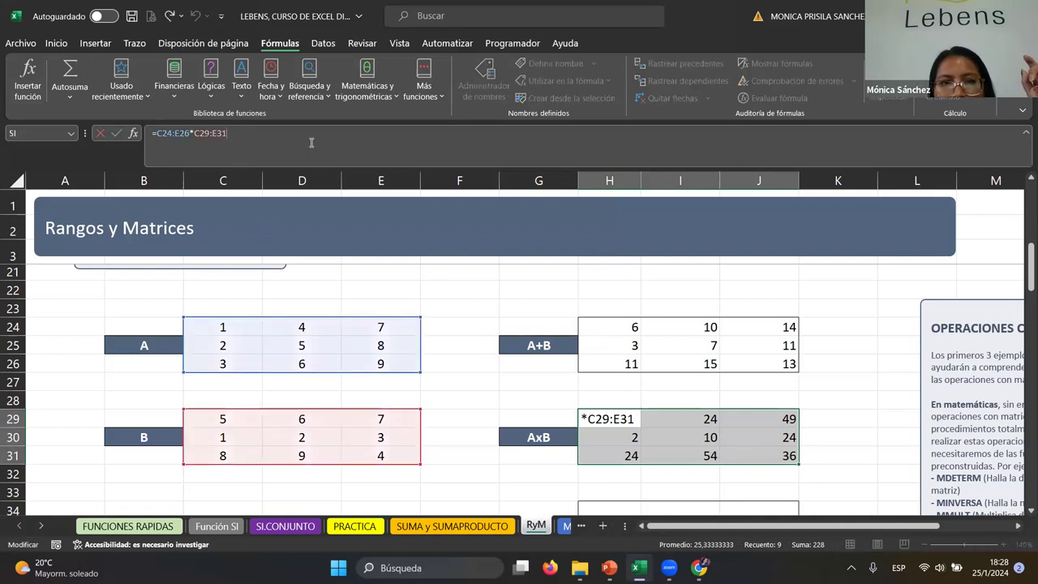
pyautogui.write('*')
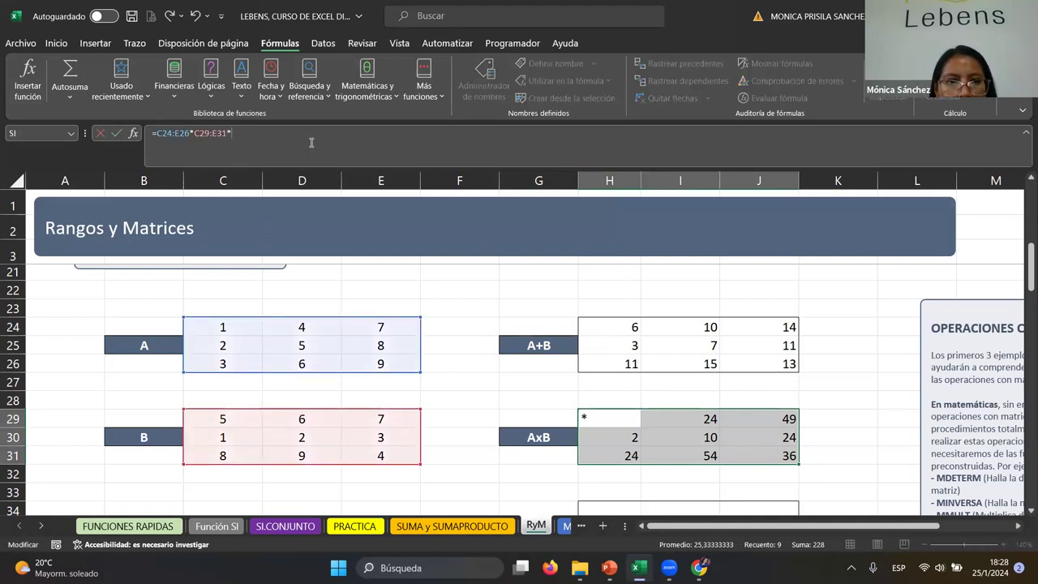
pyautogui.moveTo(242, 333); pyautogui.dragTo(379, 359)
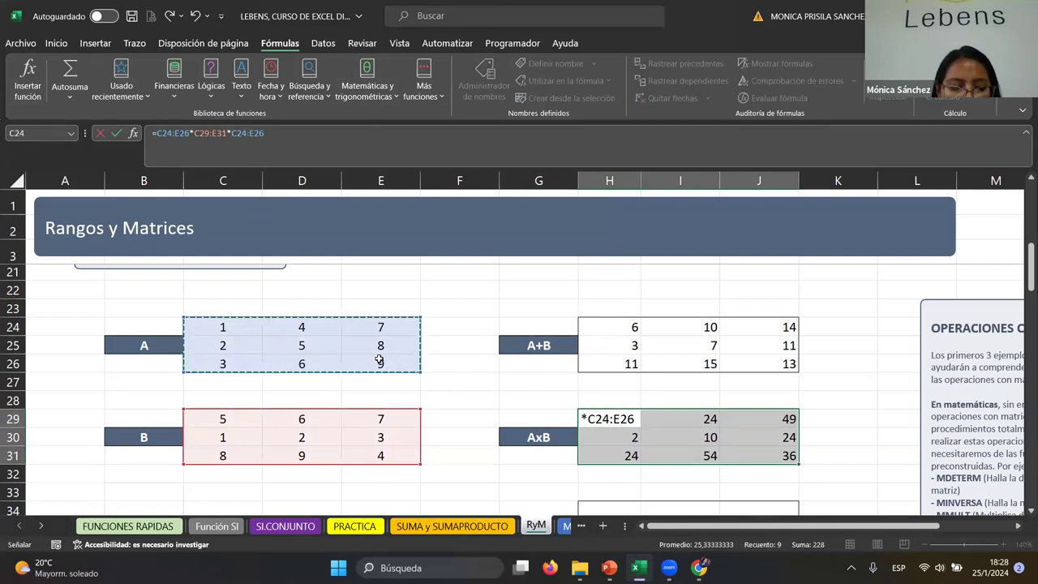
pyautogui.hotkey('ctrl', 'shift', 'Return')
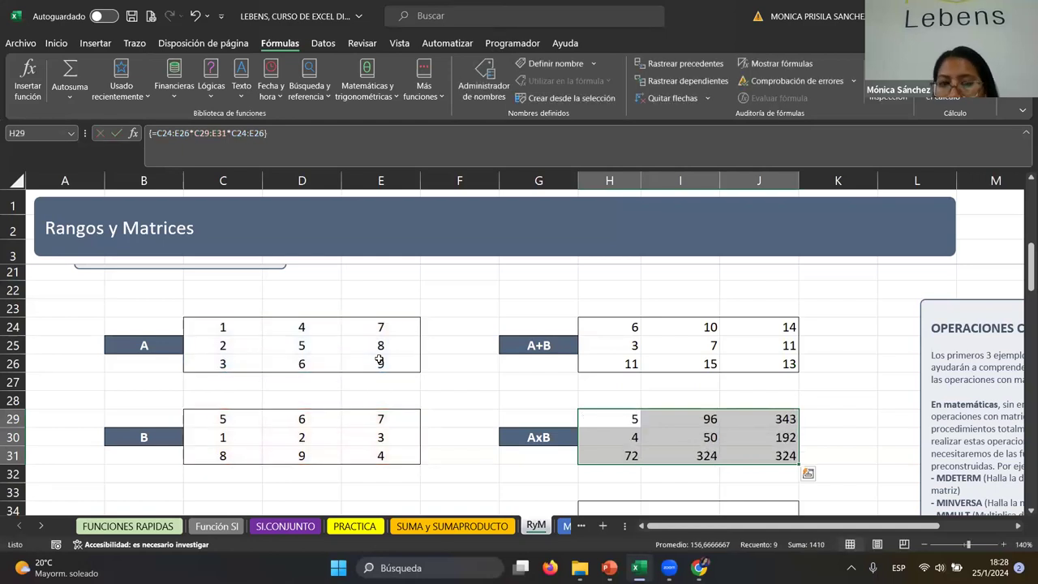
pyautogui.hotkey('ctrl', 'z')
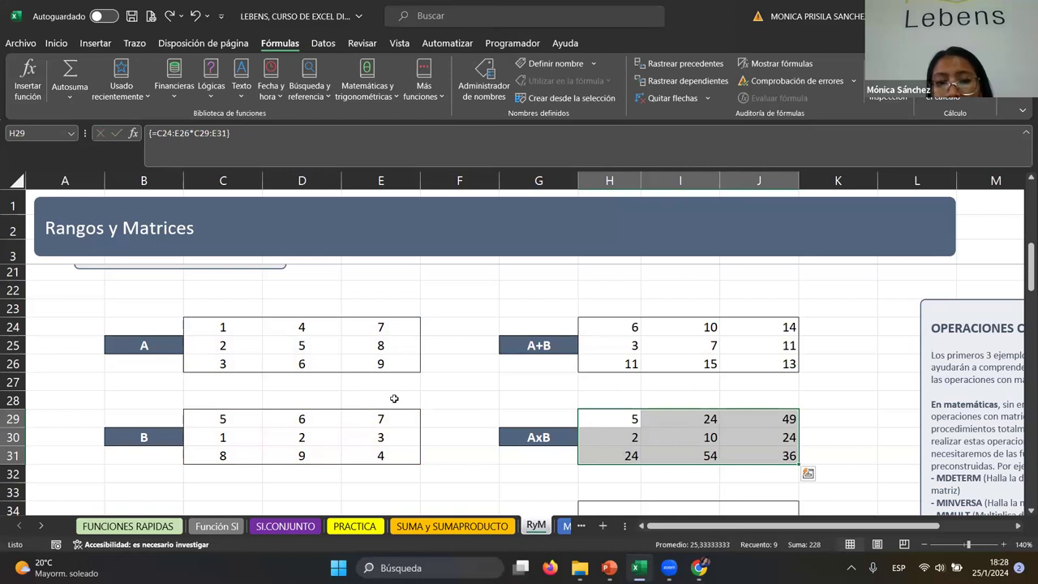
pyautogui.click(595, 398)
pyautogui.click(594, 417)
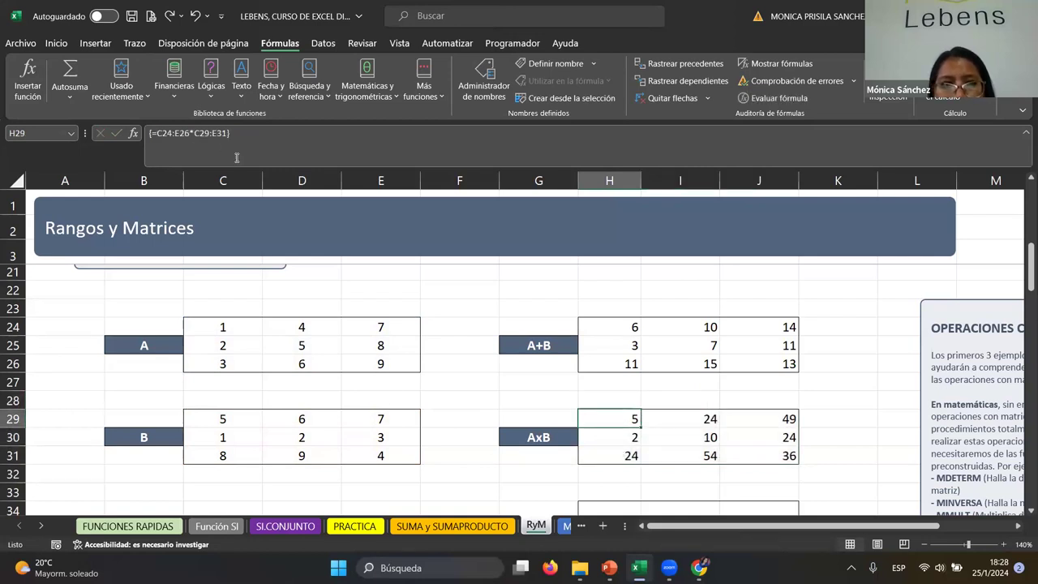
pyautogui.scroll(-2, 719, 377)
pyautogui.click(619, 404)
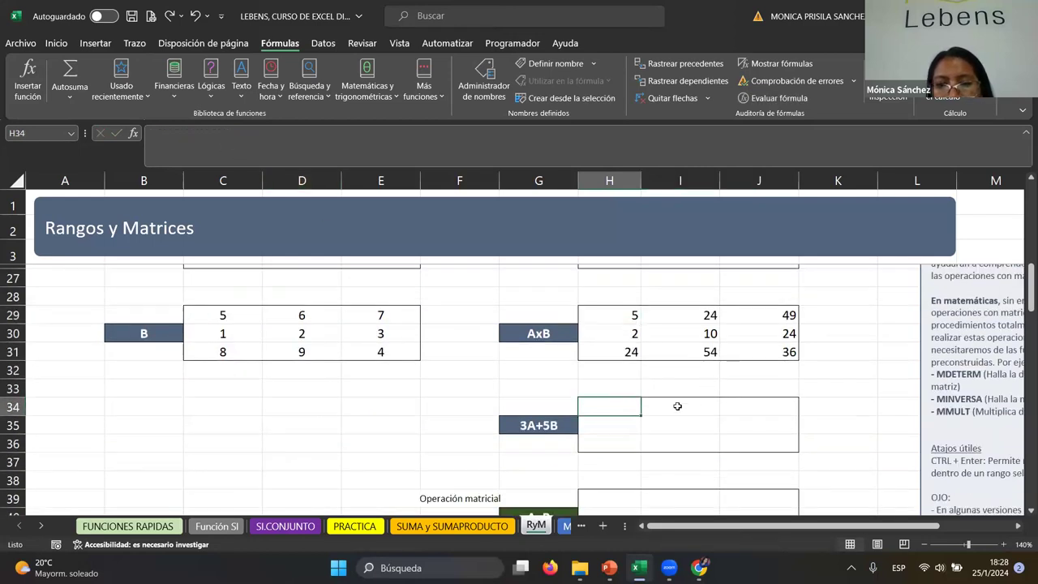
# Step: Enter a first draft of =3*C24:E26 in the 3A+5B block H34:J36
pyautogui.scroll(1, 655, 450)
pyautogui.scroll(-2, 635, 428)
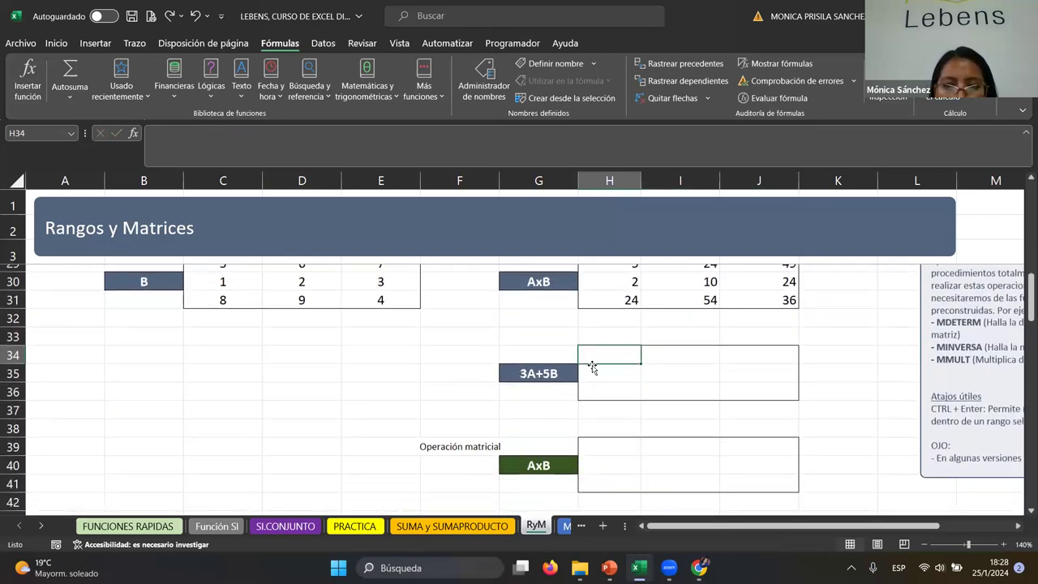
pyautogui.moveTo(592, 361); pyautogui.dragTo(736, 395)
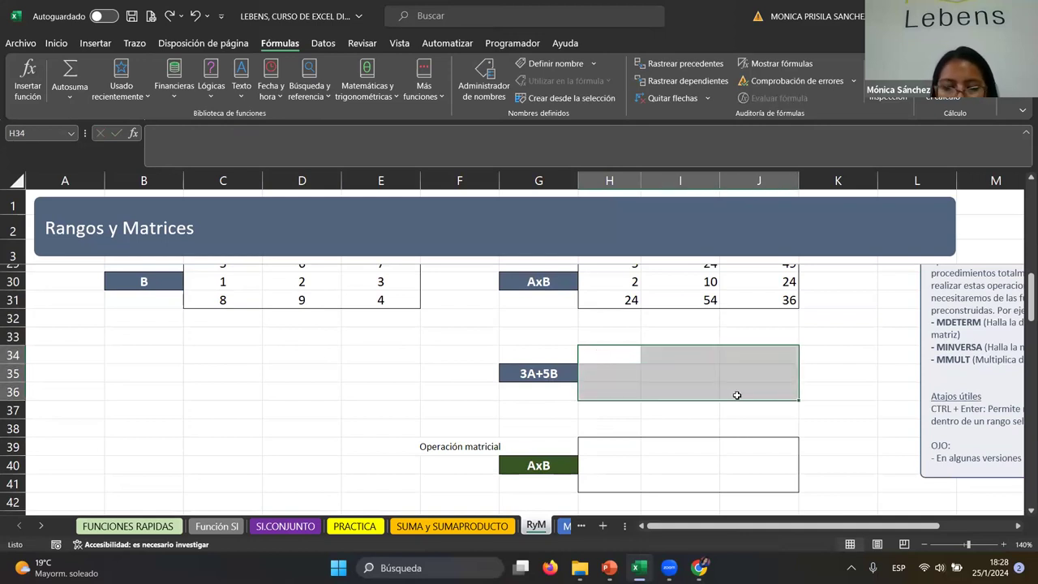
pyautogui.write('=')
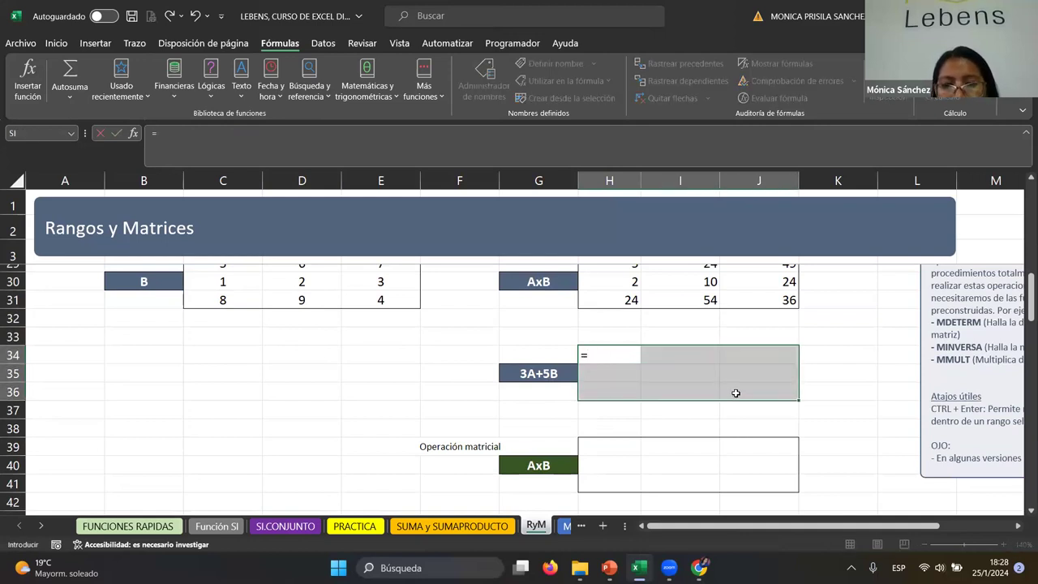
pyautogui.write('3*')
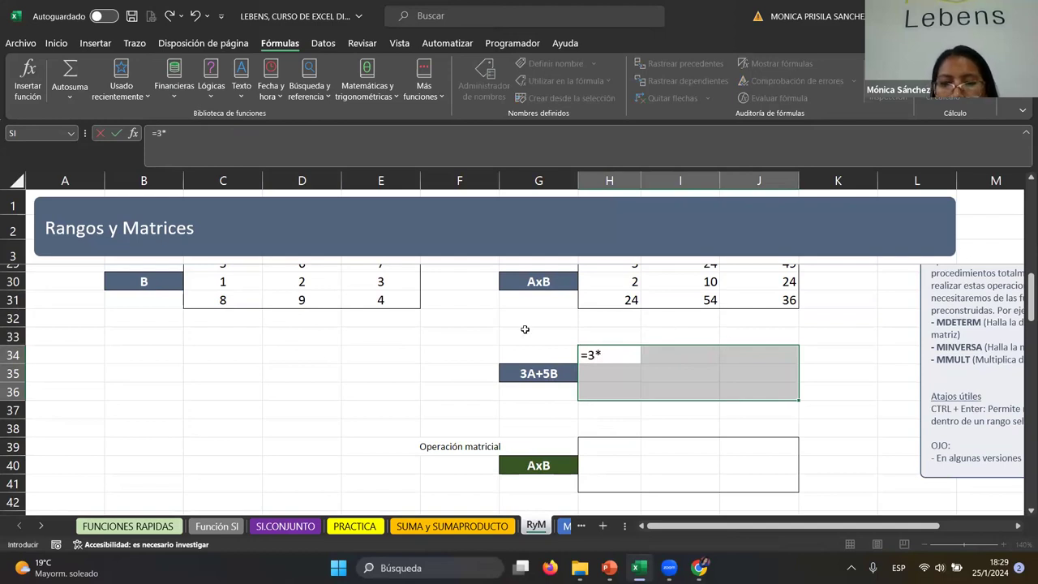
pyautogui.scroll(1, 292, 416)
pyautogui.scroll(2, 244, 382)
pyautogui.moveTo(204, 333); pyautogui.dragTo(381, 371)
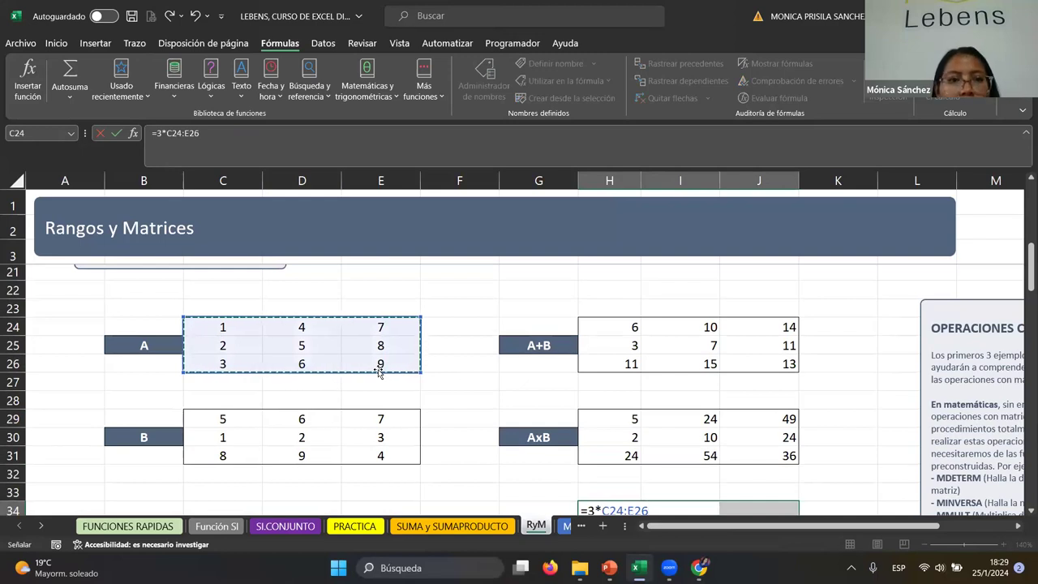
pyautogui.press('Return')
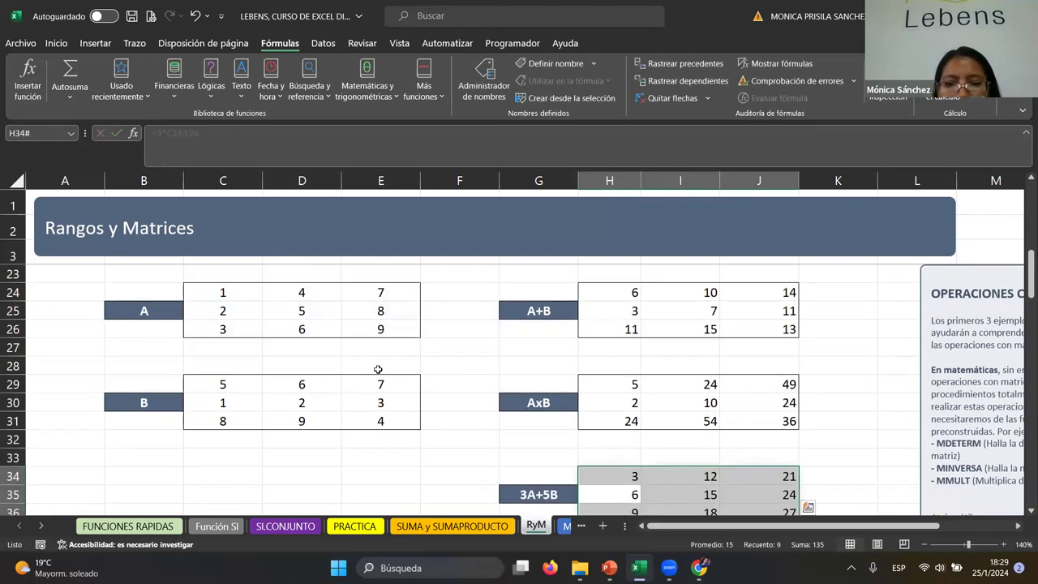
# Step: Extend it to the array formula {=3*C24:E26+5*C29:E31}, giving 28, 42, 56 through 47
pyautogui.moveTo(592, 475)
pyautogui.mouseDown()
pyautogui.moveTo(699, 507)
pyautogui.moveTo(749, 479)
pyautogui.mouseUp()
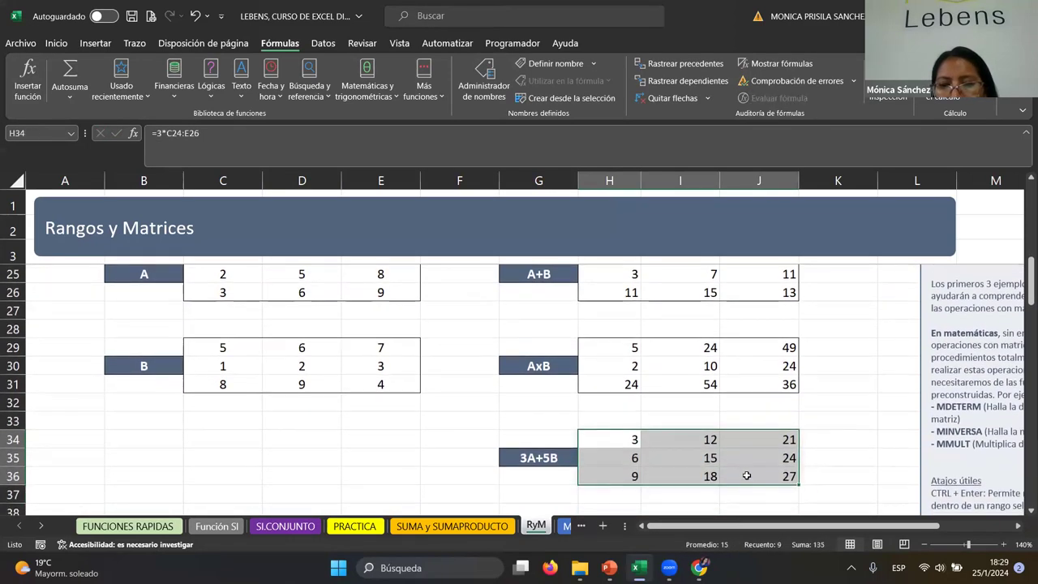
pyautogui.click(216, 134)
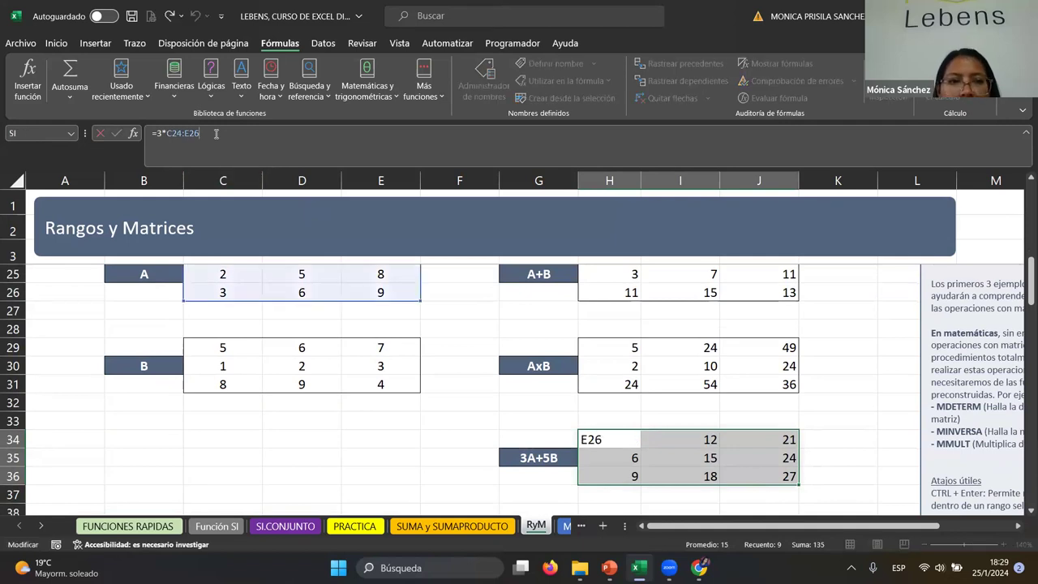
pyautogui.scroll(2, 324, 292)
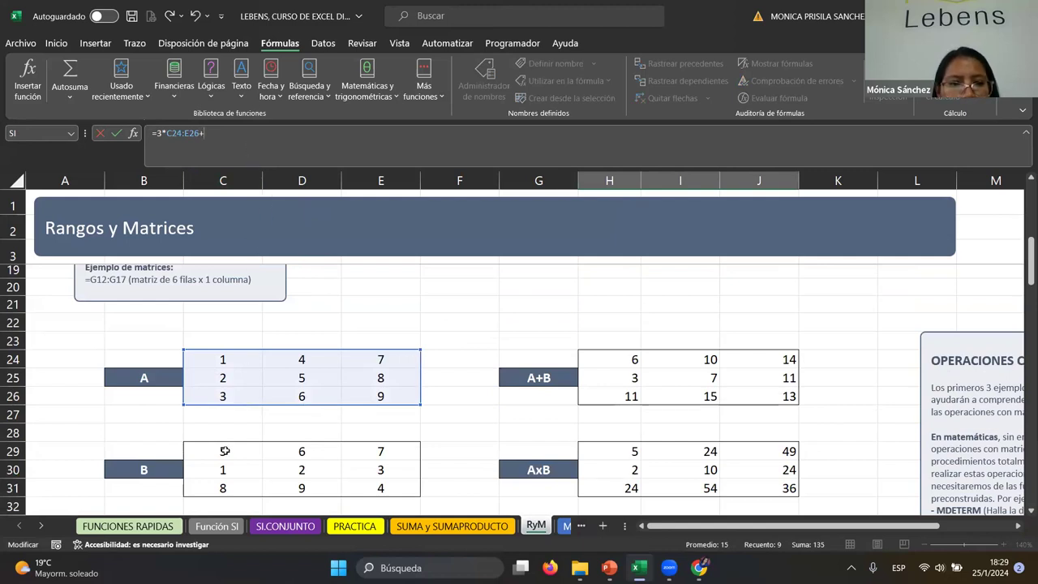
pyautogui.scroll(-2, 255, 398)
pyautogui.scroll(-1, 304, 386)
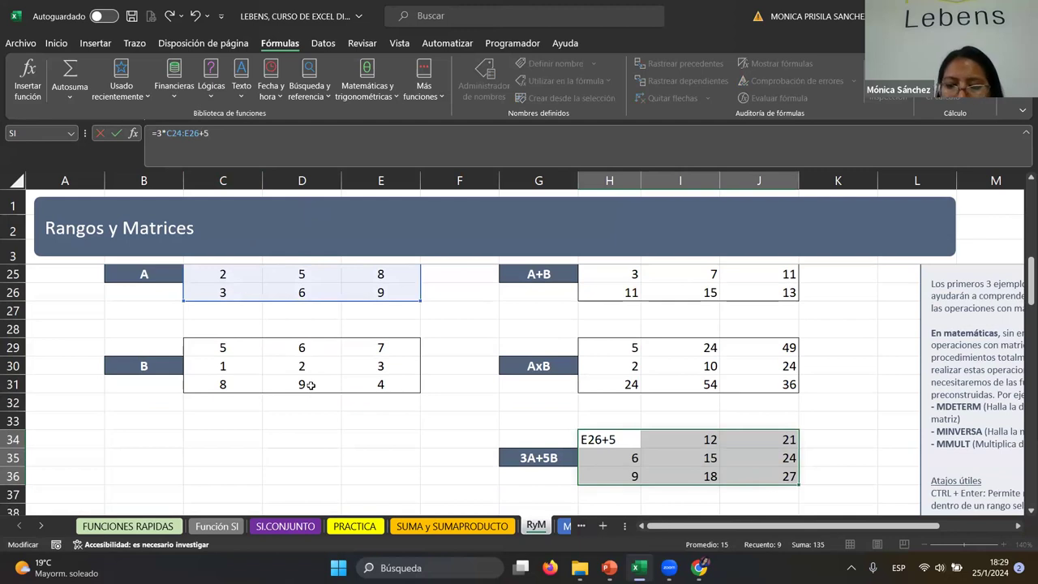
pyautogui.moveTo(223, 347); pyautogui.dragTo(382, 384)
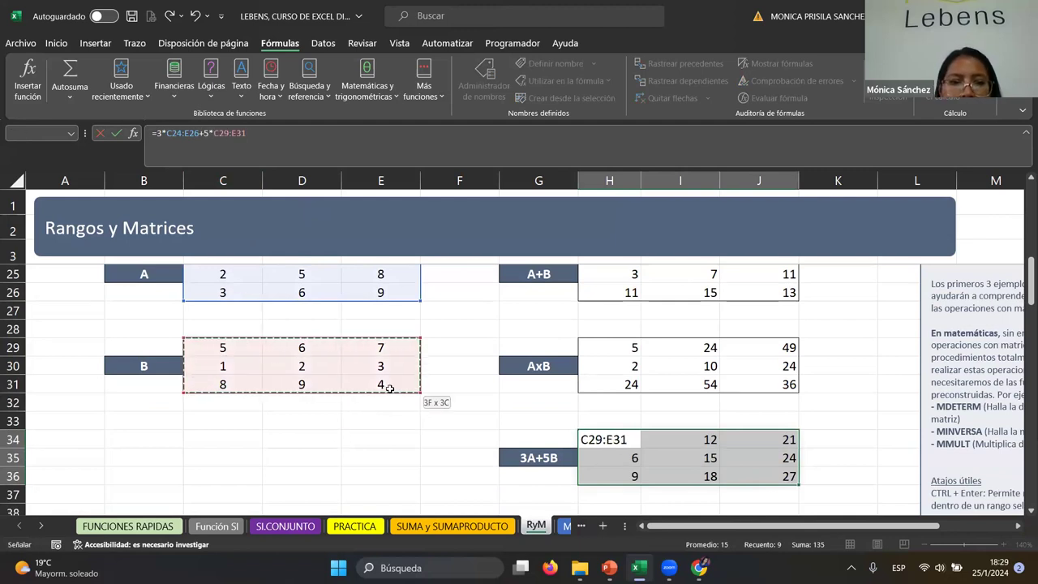
pyautogui.hotkey('ctrl', 'shift', 'Return')
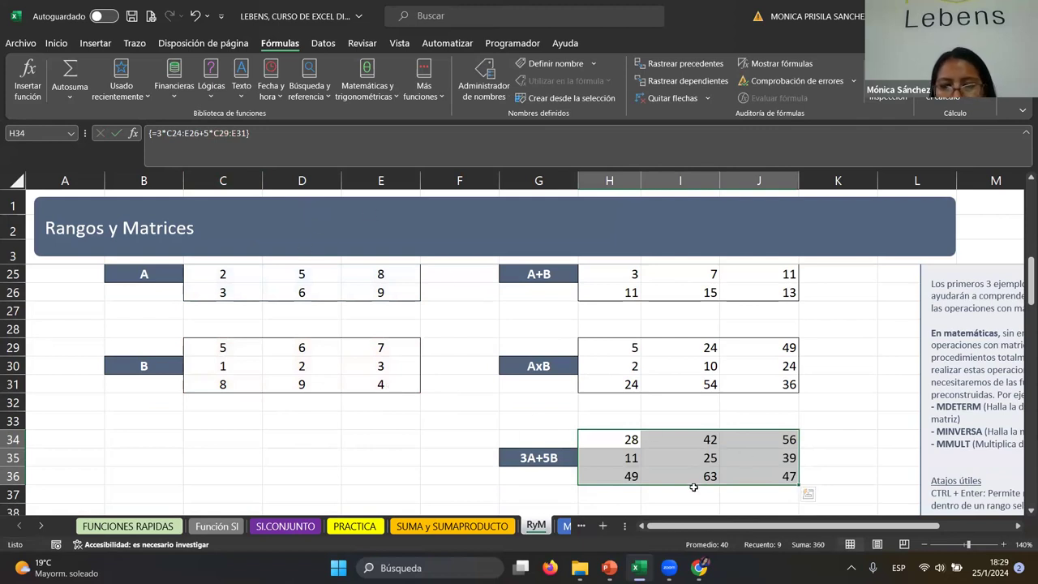
pyautogui.click(612, 436)
pyautogui.scroll(-2, 661, 474)
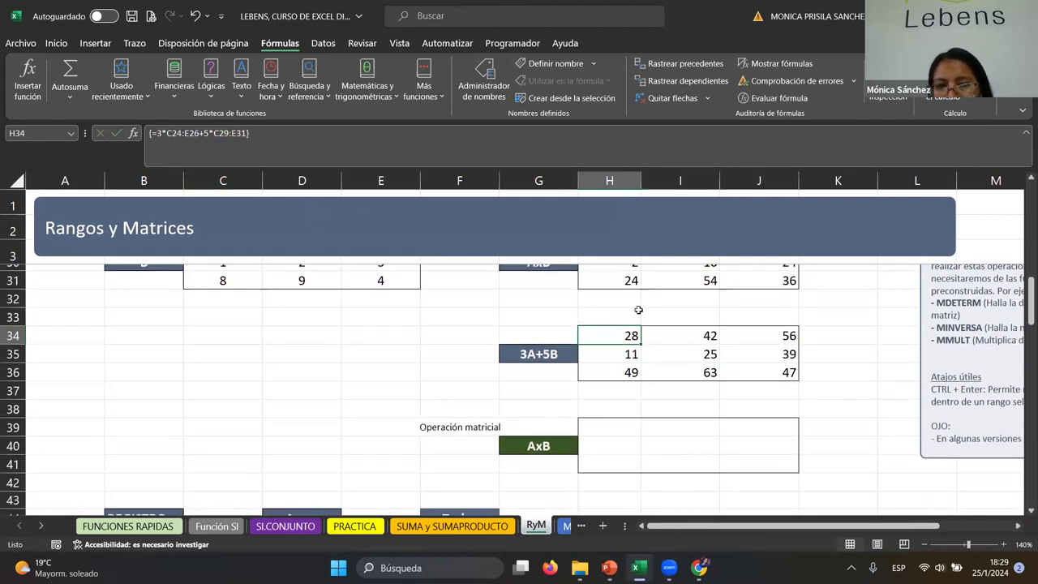
# Step: Type =MMULT(C24:E26;C29:E31) in H39 alone, then discard it so H39 stays blank
pyautogui.click(611, 430)
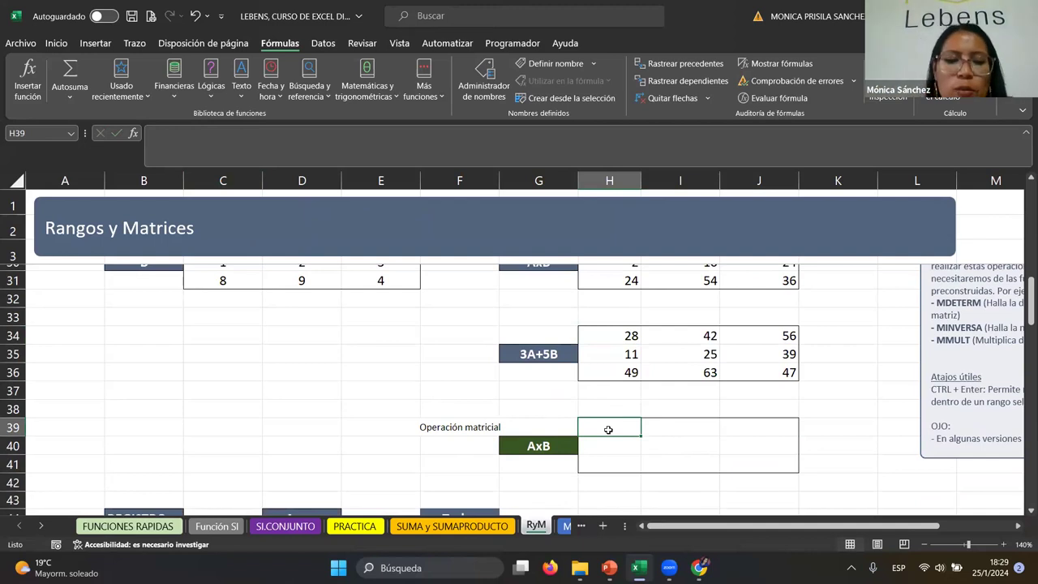
pyautogui.write('=')
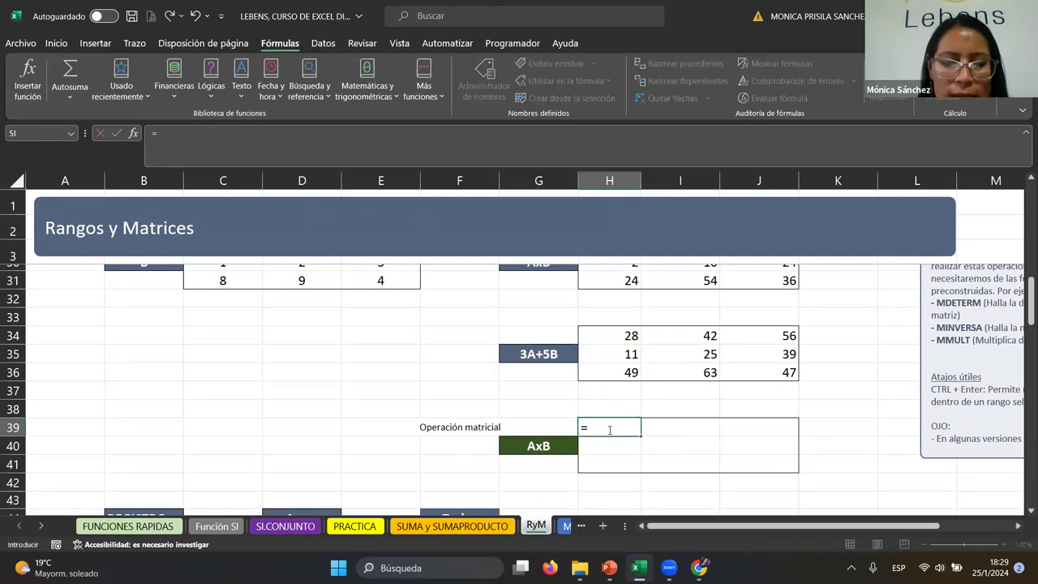
pyautogui.write('MM')
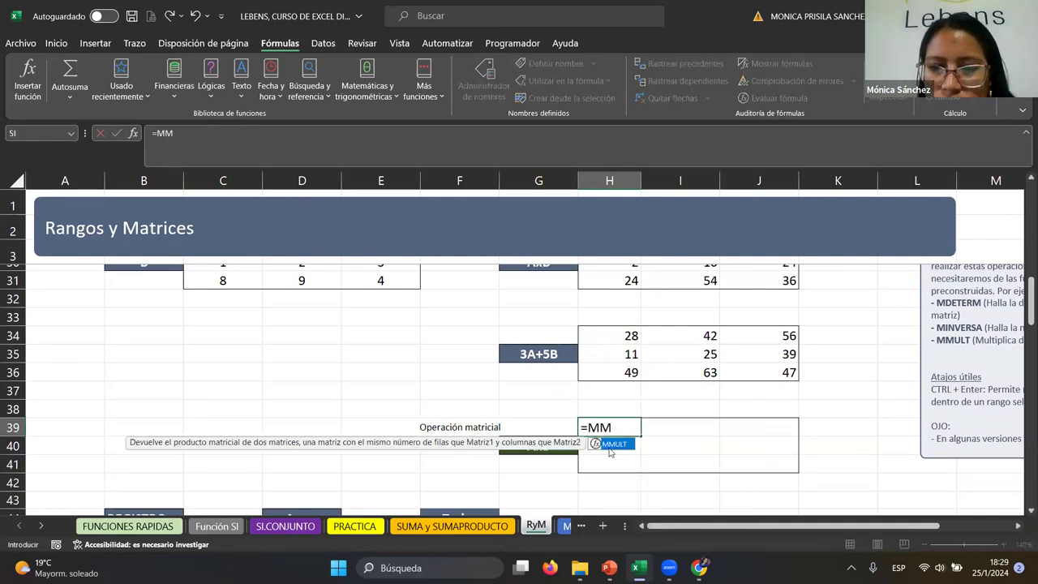
pyautogui.doubleClick(613, 444)
pyautogui.scroll(3, 466, 371)
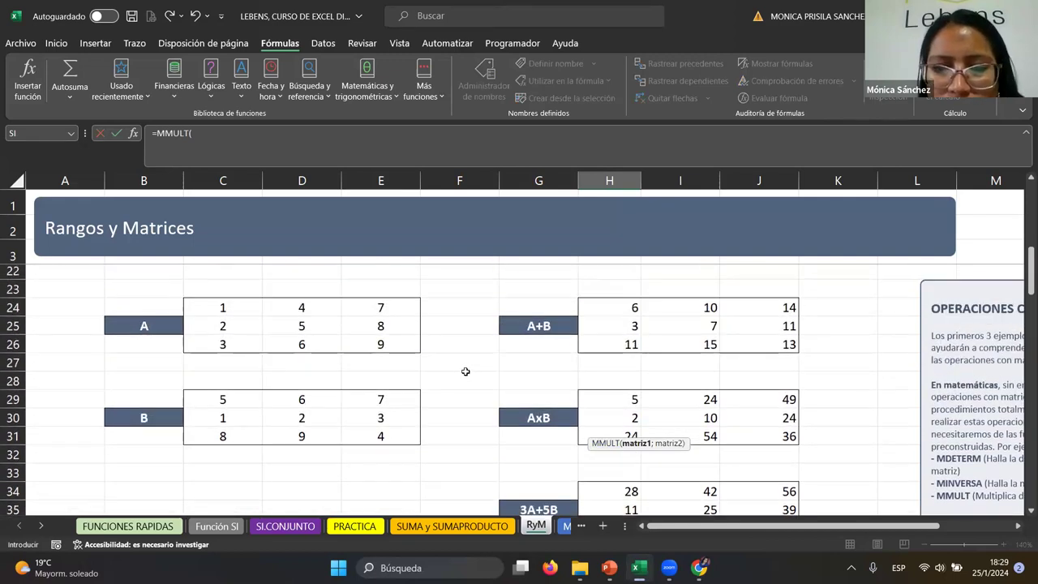
pyautogui.moveTo(243, 309); pyautogui.dragTo(383, 342)
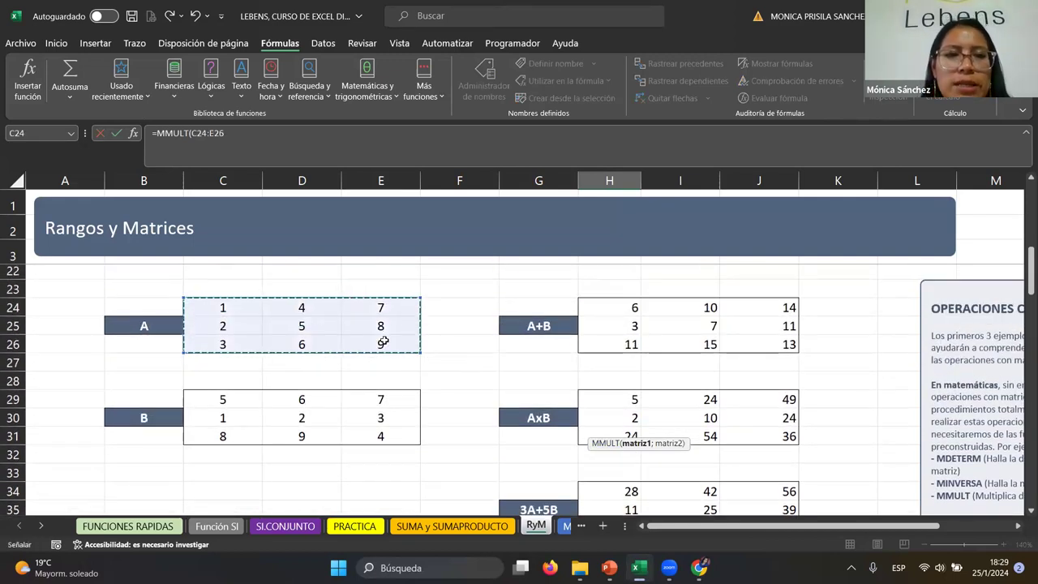
pyautogui.write(';')
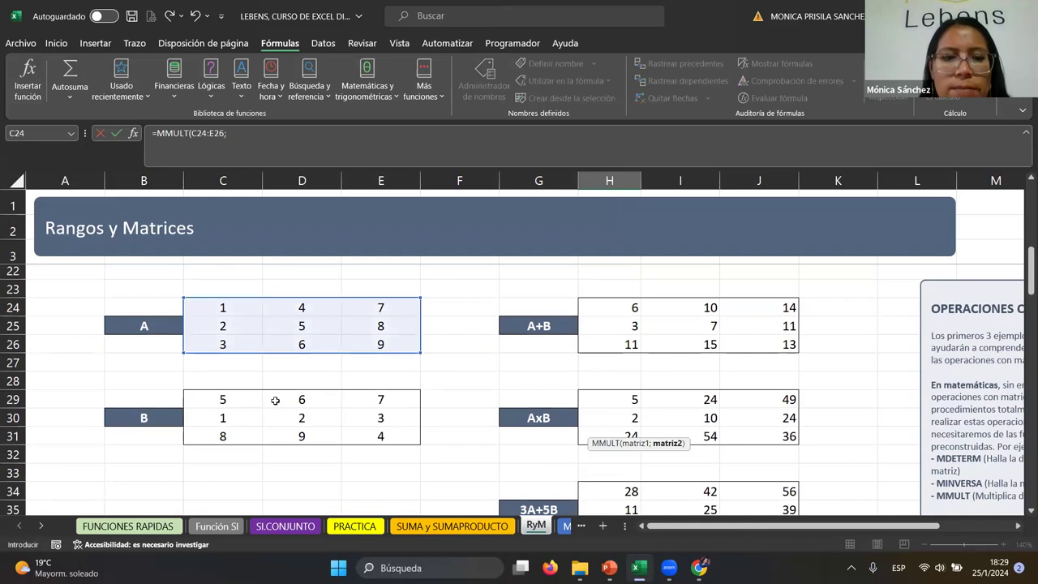
pyautogui.moveTo(213, 397); pyautogui.dragTo(406, 434)
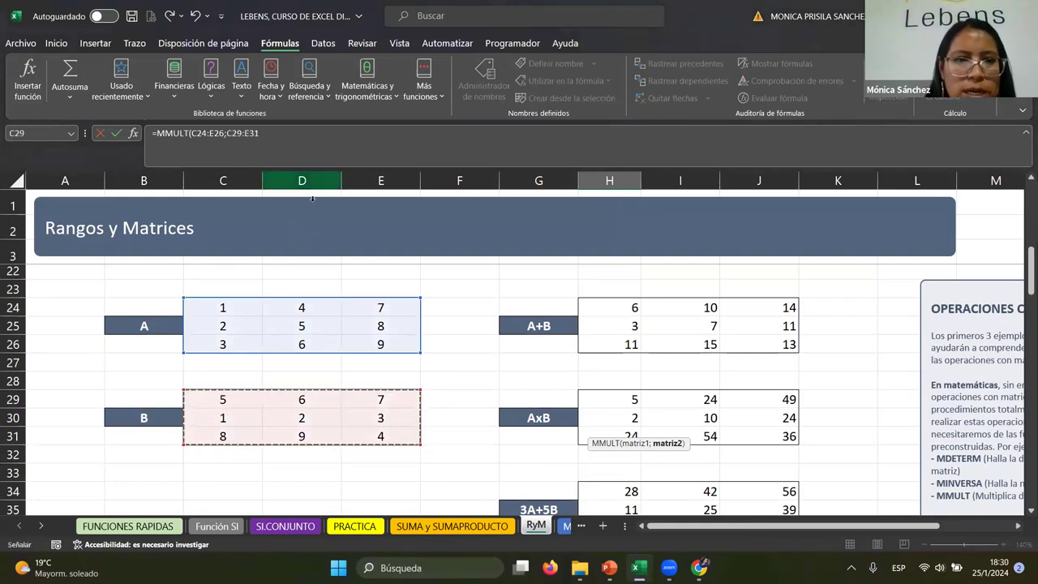
pyautogui.write(')')
pyautogui.scroll(-5, 542, 283)
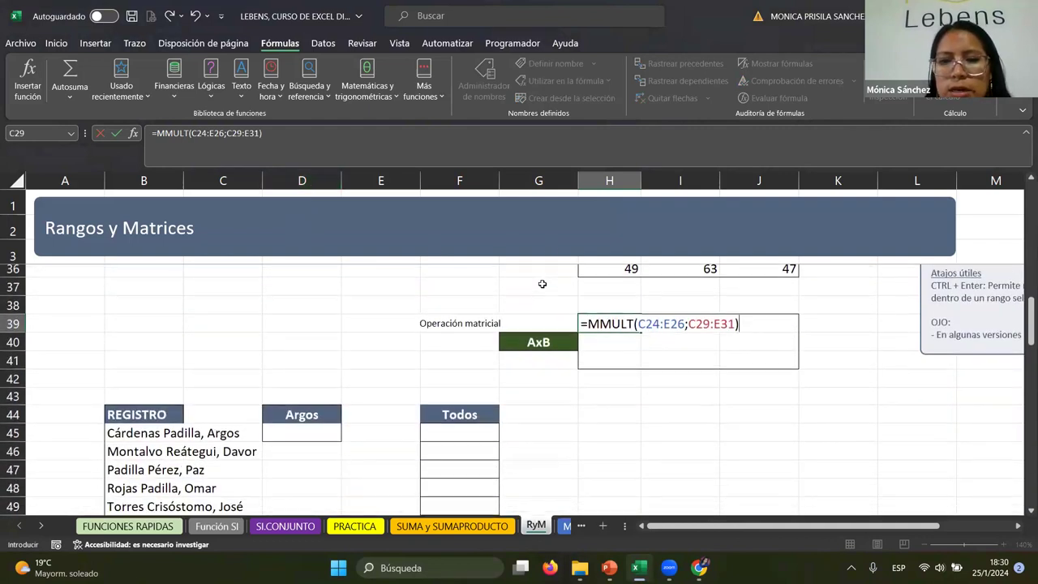
pyautogui.hotkey('ctrl', 'shift', 'Return')
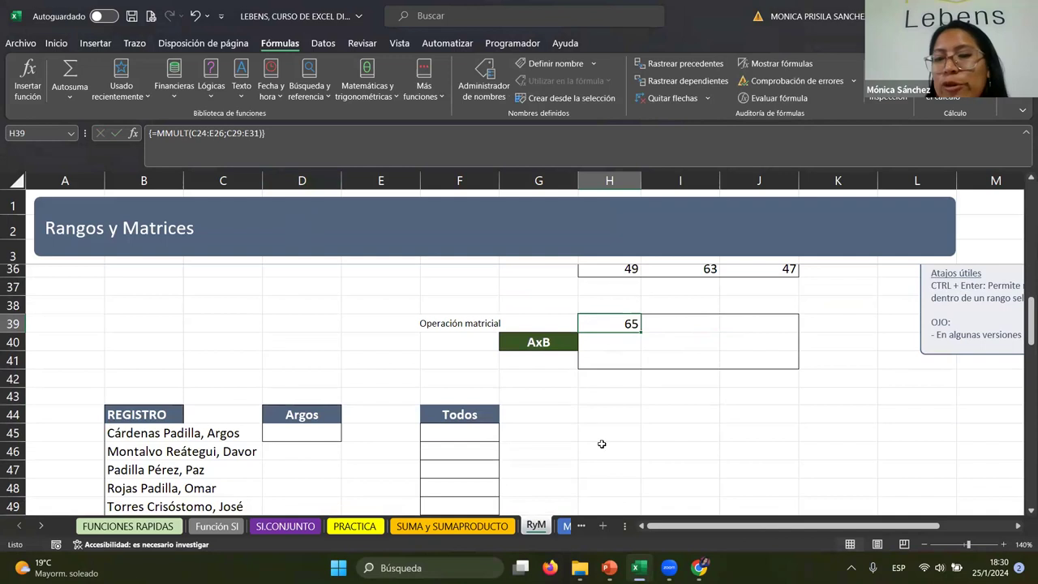
pyautogui.click(644, 389)
# Step: Enter =MMULT(C24:E26;C29:E31) across H39:J41 for the A×B product
pyautogui.moveTo(598, 324)
pyautogui.mouseDown()
pyautogui.moveTo(702, 362)
pyautogui.moveTo(745, 364)
pyautogui.mouseUp()
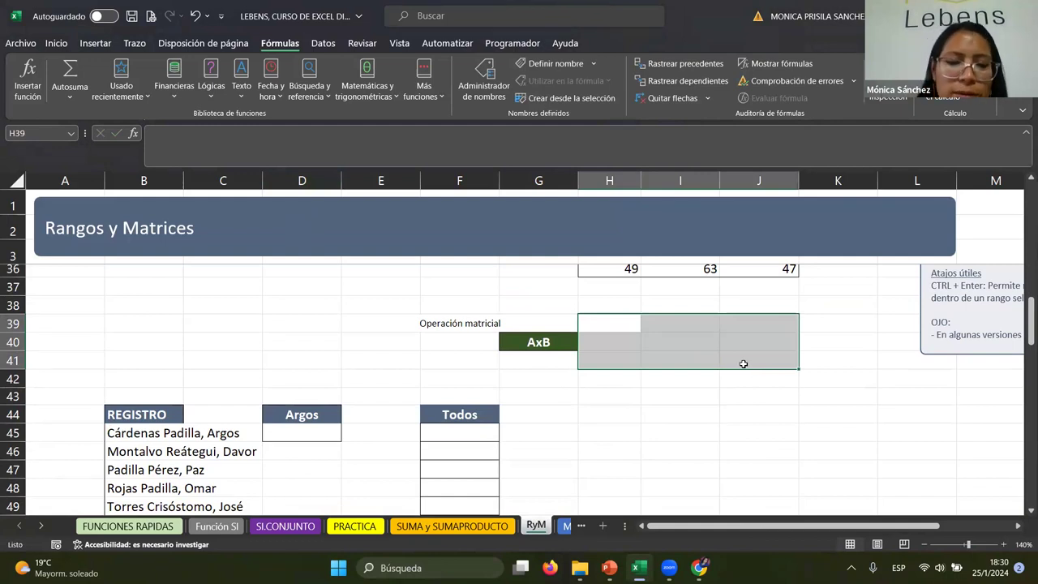
pyautogui.write('=')
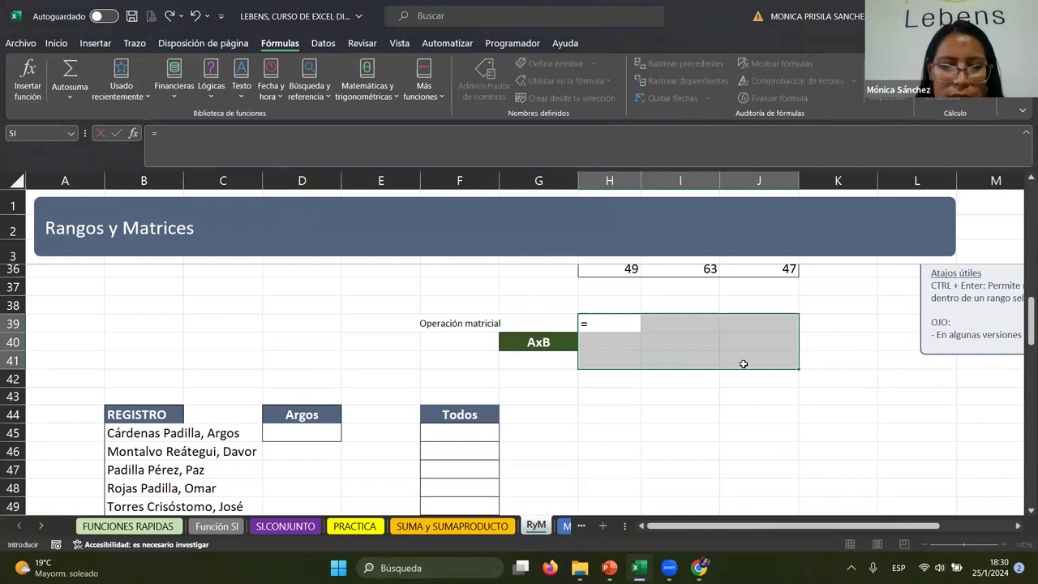
pyautogui.write('MM')
pyautogui.doubleClick(601, 340)
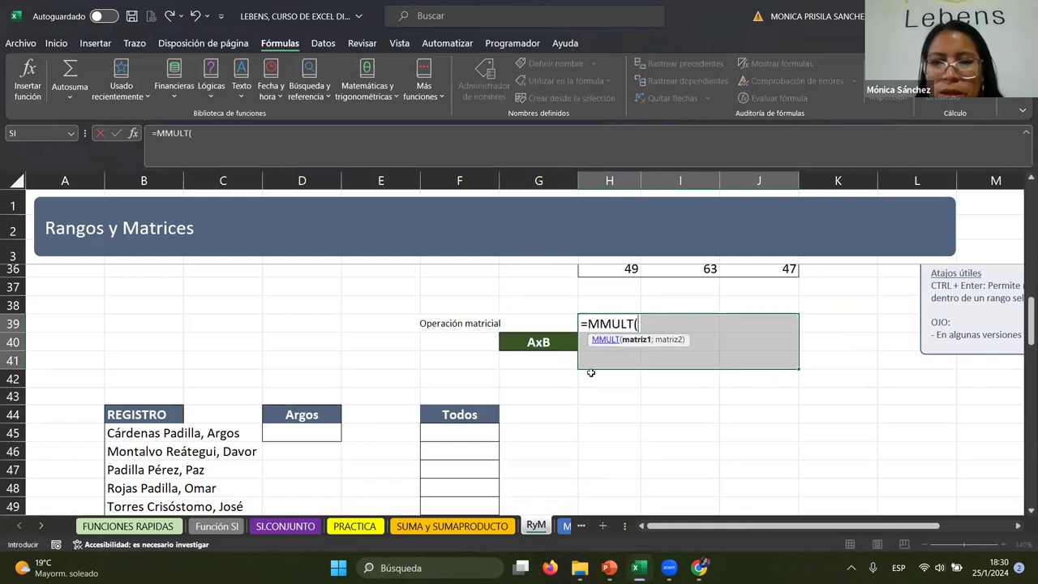
pyautogui.scroll(1, 406, 328)
pyautogui.scroll(3, 406, 328)
pyautogui.scroll(1, 406, 324)
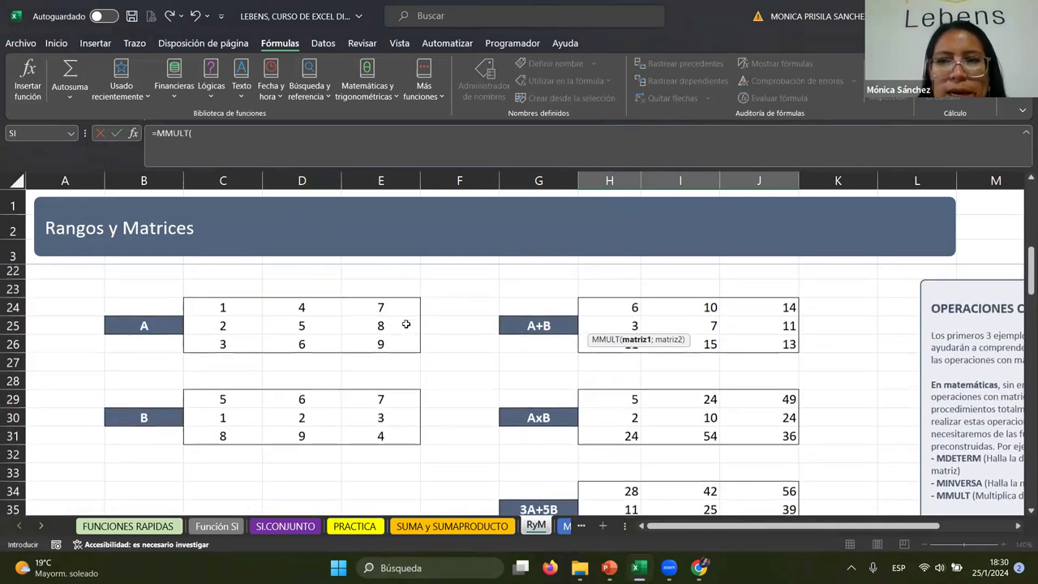
pyautogui.moveTo(213, 315); pyautogui.dragTo(359, 336)
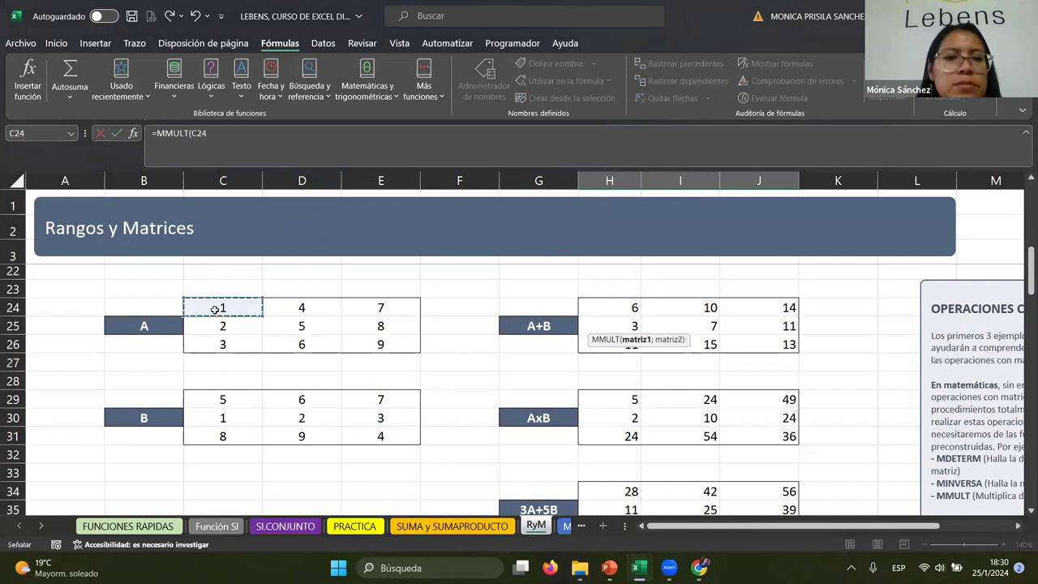
pyautogui.write(';')
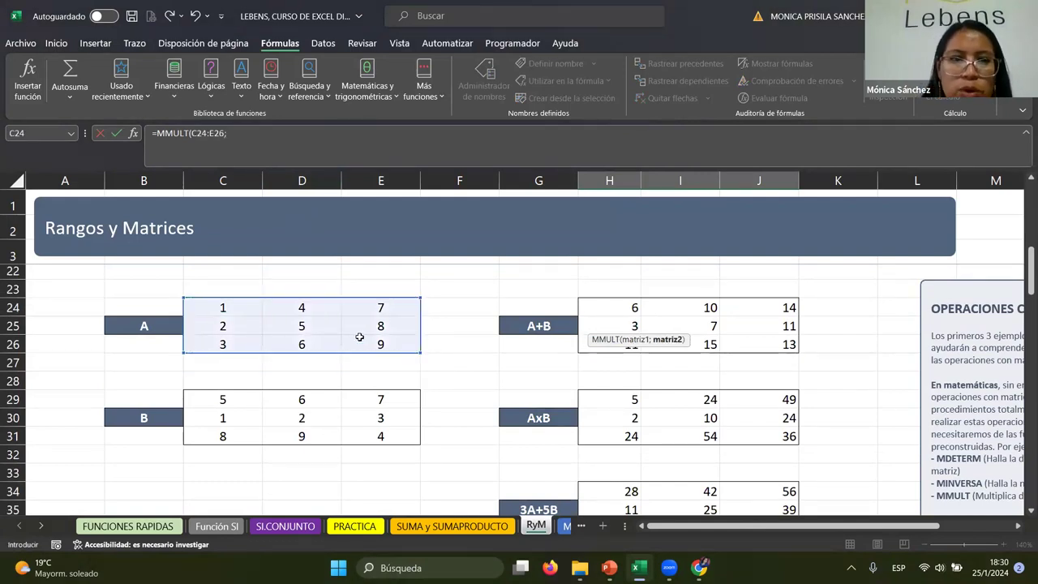
pyautogui.click(224, 399)
pyautogui.moveTo(257, 410); pyautogui.dragTo(371, 427)
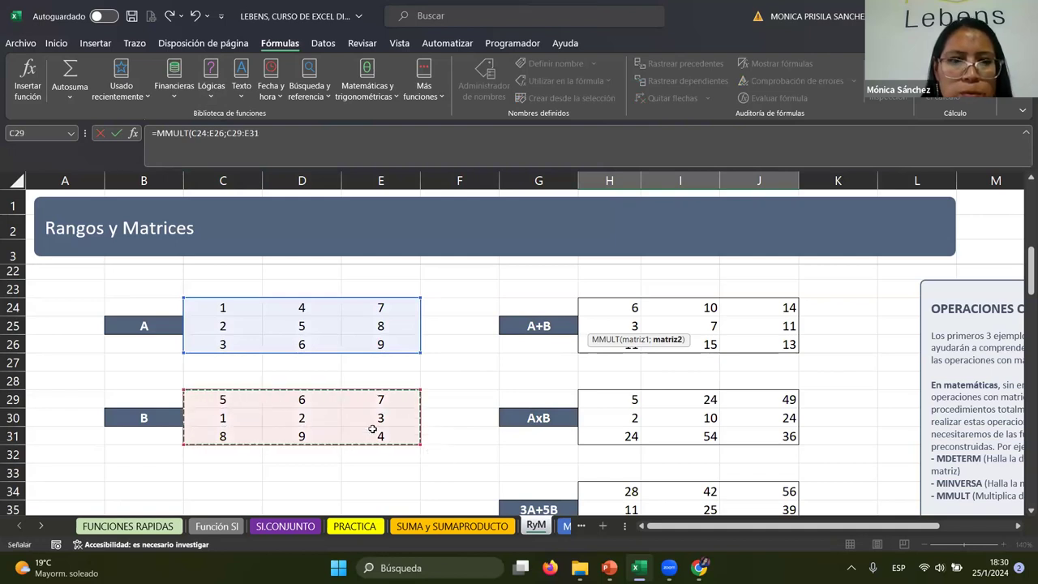
pyautogui.write(')')
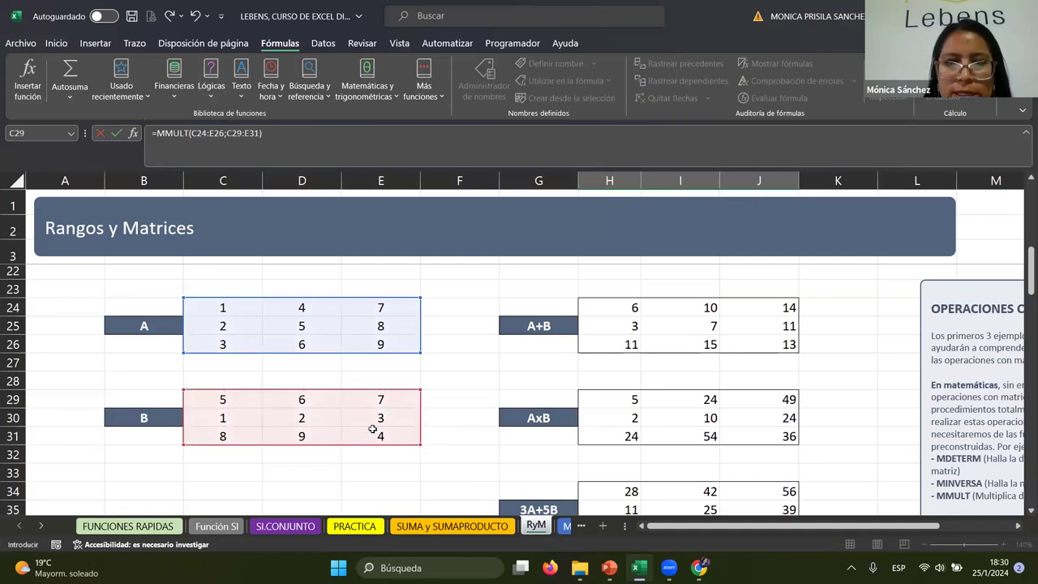
pyautogui.press('Return')
# Step: Inspect the product cells from H39 to J41 to verify the MMULT results
pyautogui.scroll(-2, 450, 408)
pyautogui.scroll(-2, 454, 410)
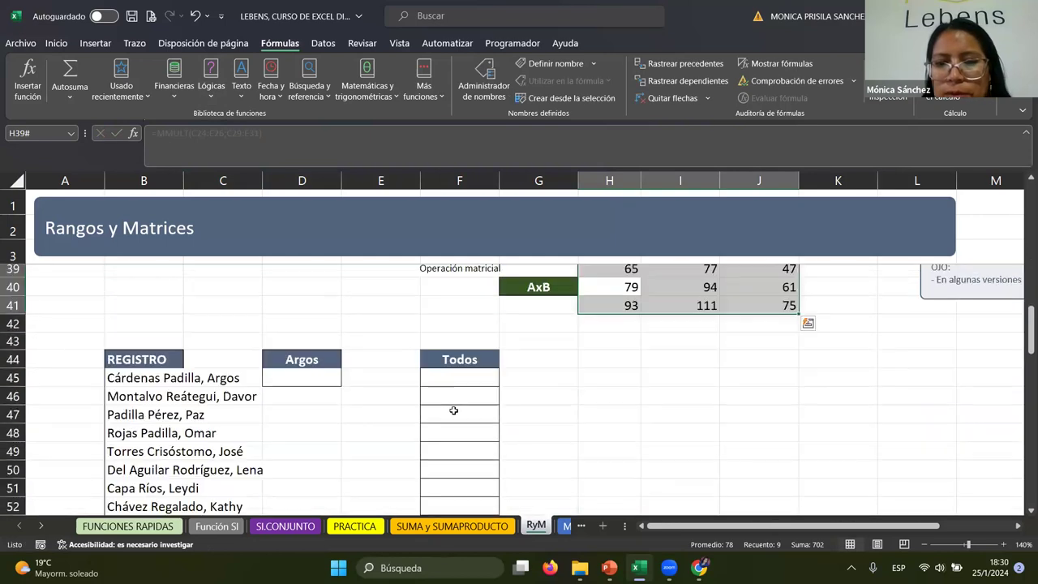
pyautogui.scroll(1, 611, 409)
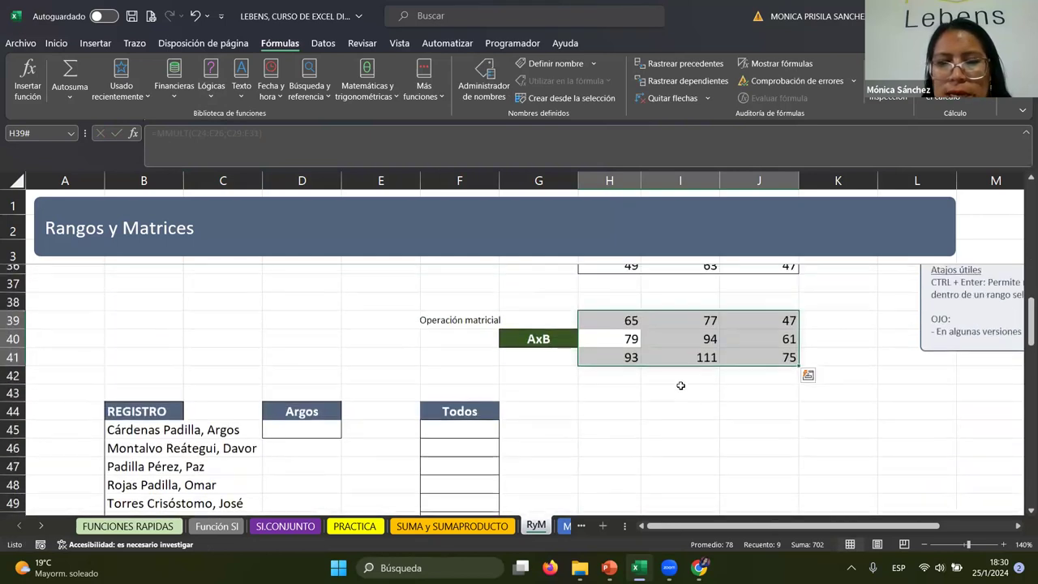
pyautogui.click(664, 343)
pyautogui.click(632, 354)
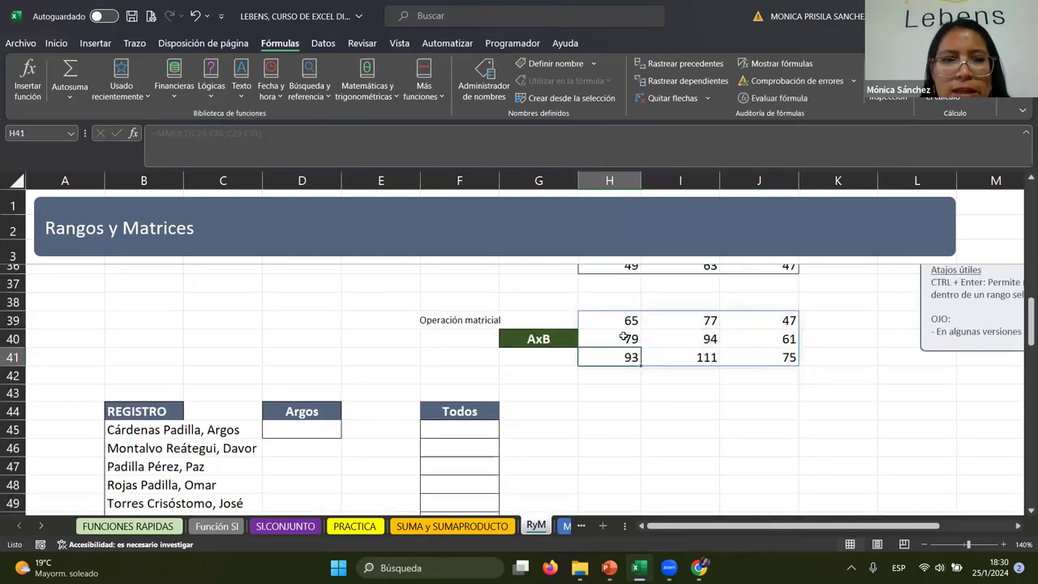
pyautogui.click(624, 336)
pyautogui.moveTo(710, 323); pyautogui.dragTo(741, 332)
pyautogui.click(758, 344)
pyautogui.click(614, 325)
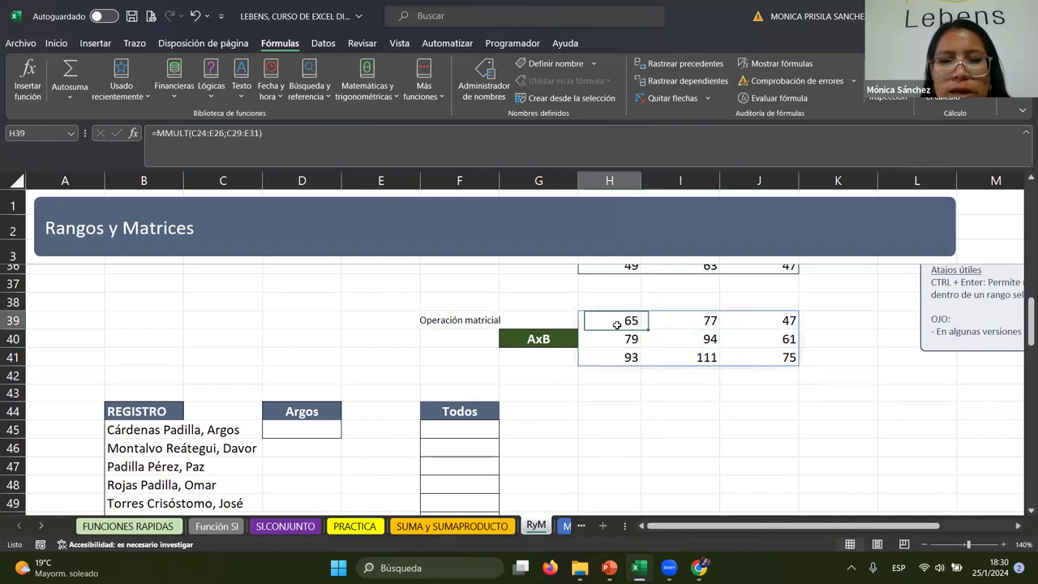
pyautogui.click(689, 340)
pyautogui.click(759, 354)
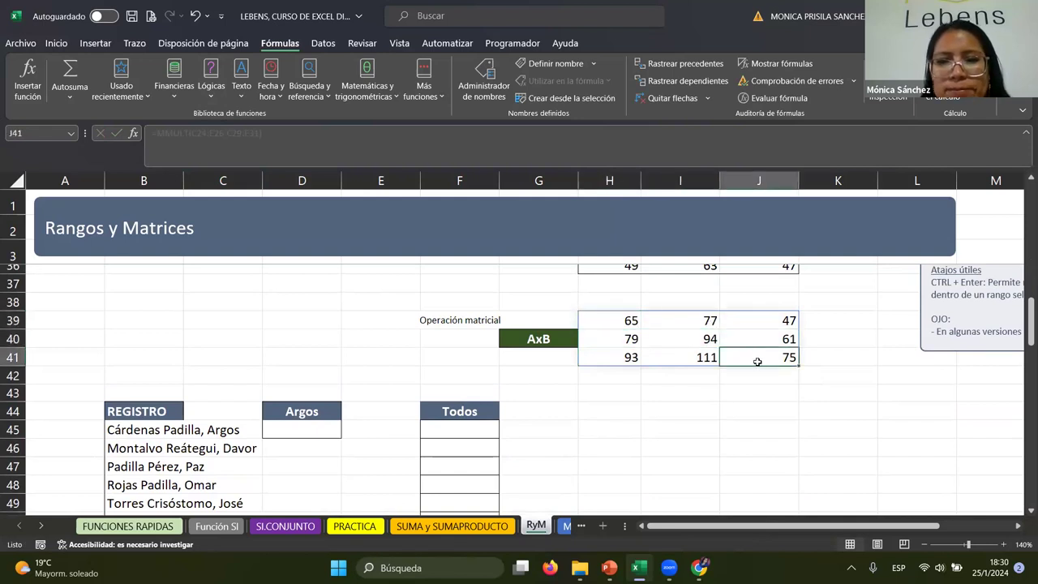
pyautogui.press('Return')
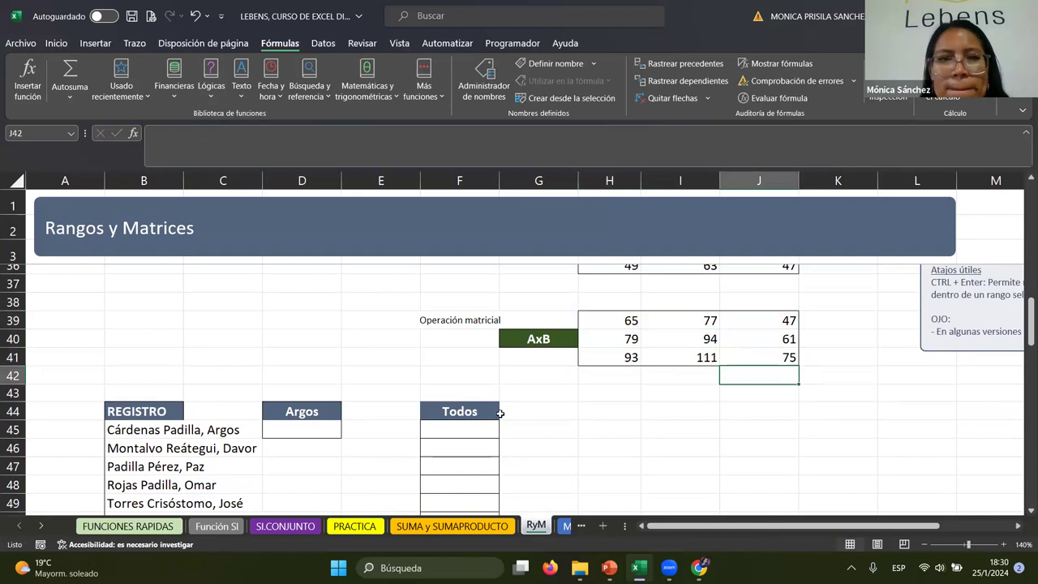
pyautogui.scroll(-1, 299, 377)
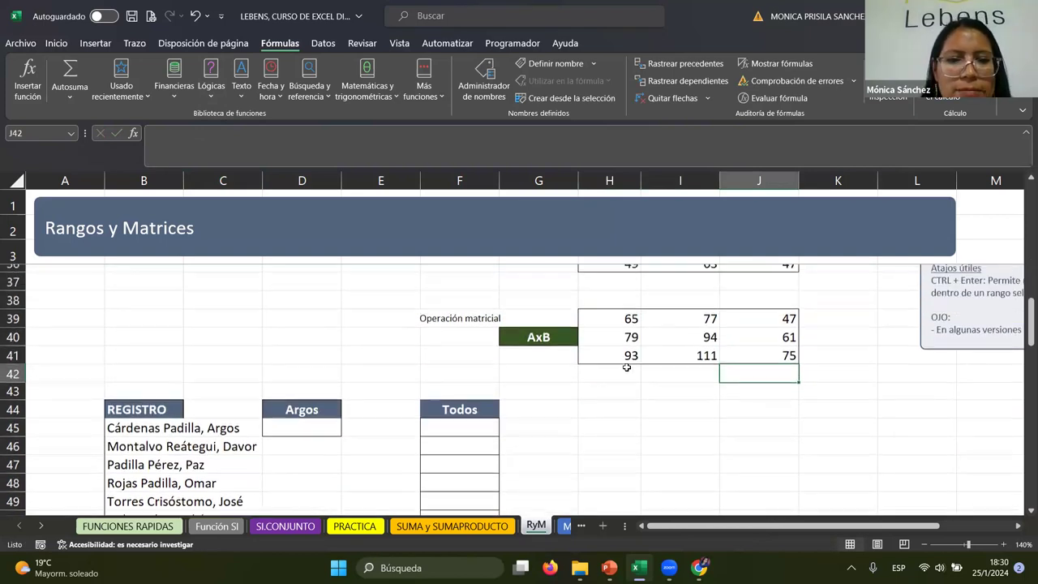
pyautogui.scroll(4, 604, 341)
pyautogui.scroll(1, 612, 341)
pyautogui.scroll(3, 620, 343)
pyautogui.scroll(3, 620, 342)
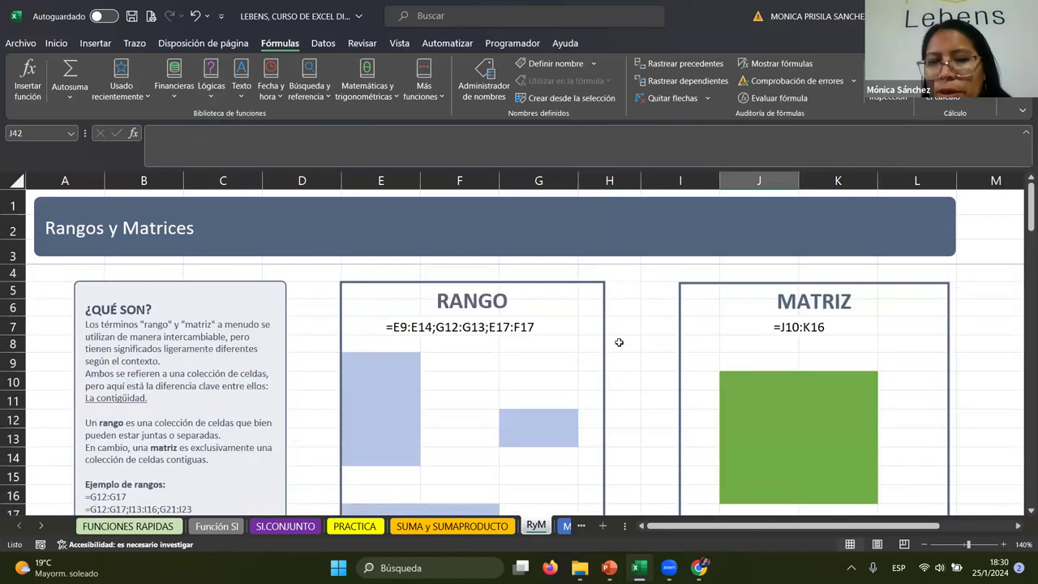
pyautogui.scroll(-5, 619, 343)
pyautogui.scroll(-1, 619, 343)
pyautogui.scroll(-2, 618, 343)
pyautogui.scroll(-1, 618, 344)
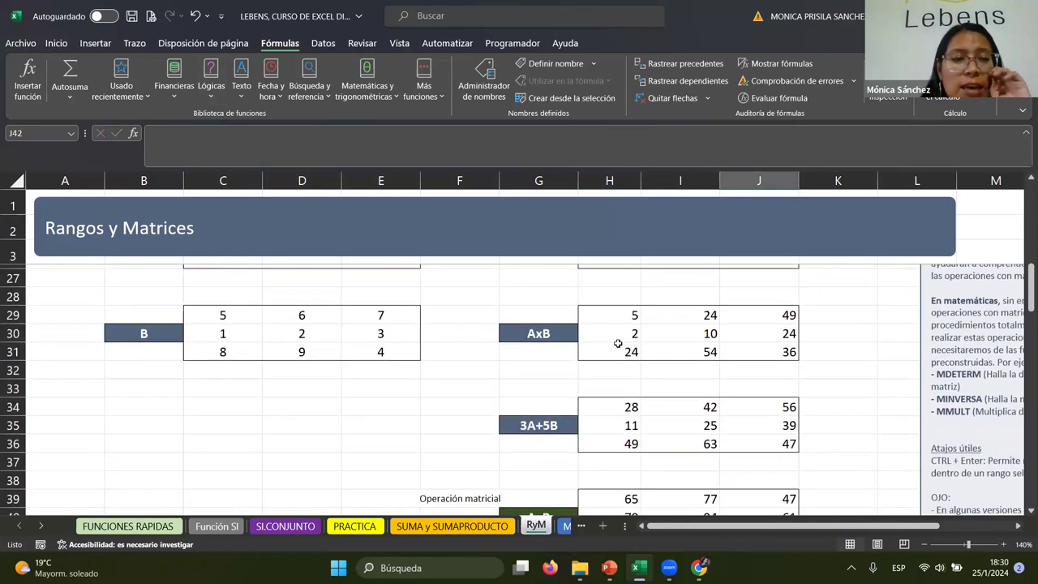
pyautogui.scroll(-1, 618, 343)
# Step: Enter =MINVERSA(C29:E31) in C34 so B's inverse starts 0,79166667, -1,625, -0,1666667
pyautogui.scroll(-1, 614, 343)
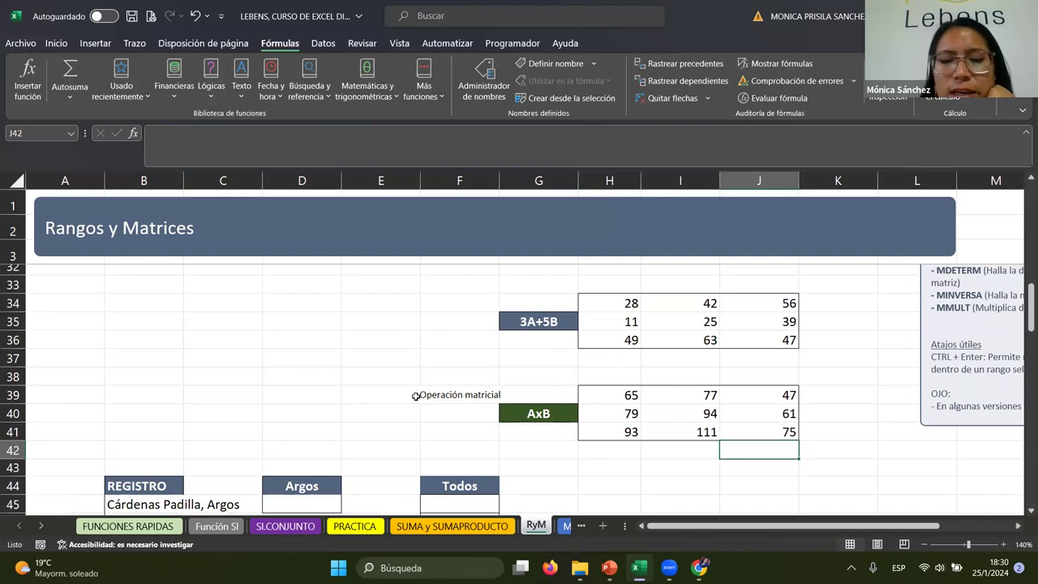
pyautogui.scroll(3, 389, 401)
pyautogui.click(202, 402)
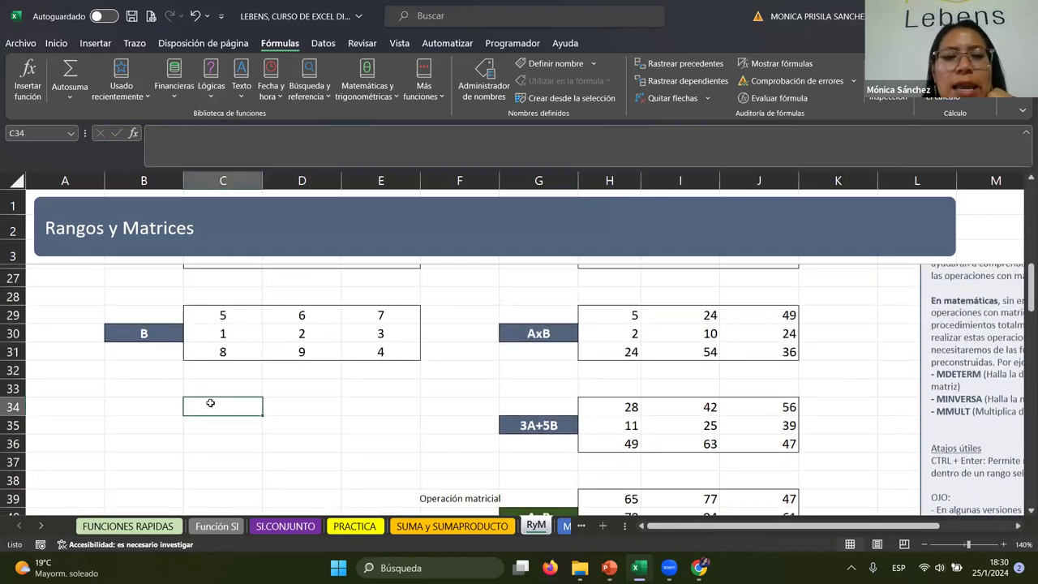
pyautogui.write('=')
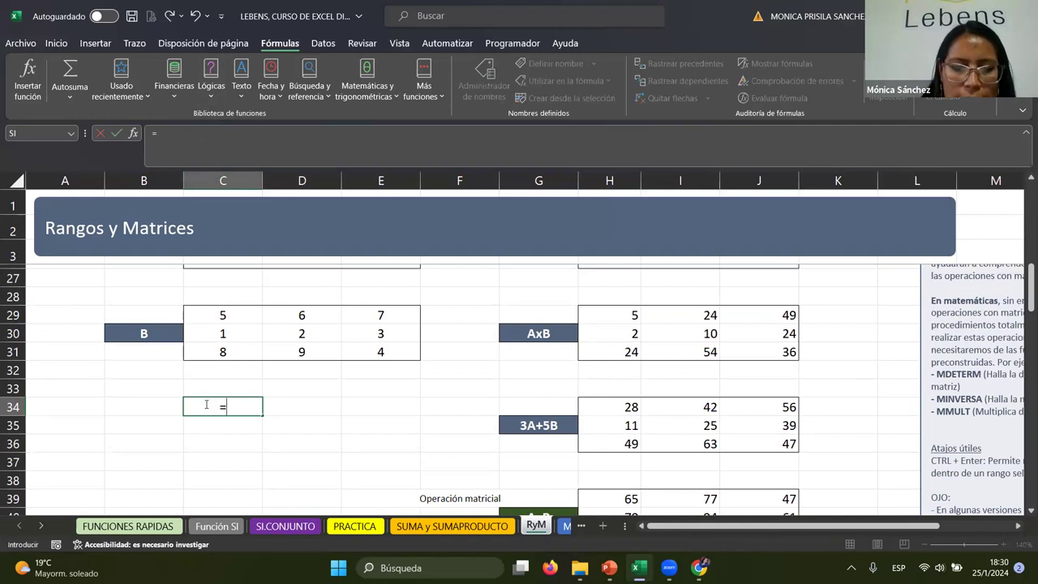
pyautogui.write('IN')
pyautogui.press('BackSpace')
pyautogui.press('BackSpace')
pyautogui.write('MIN')
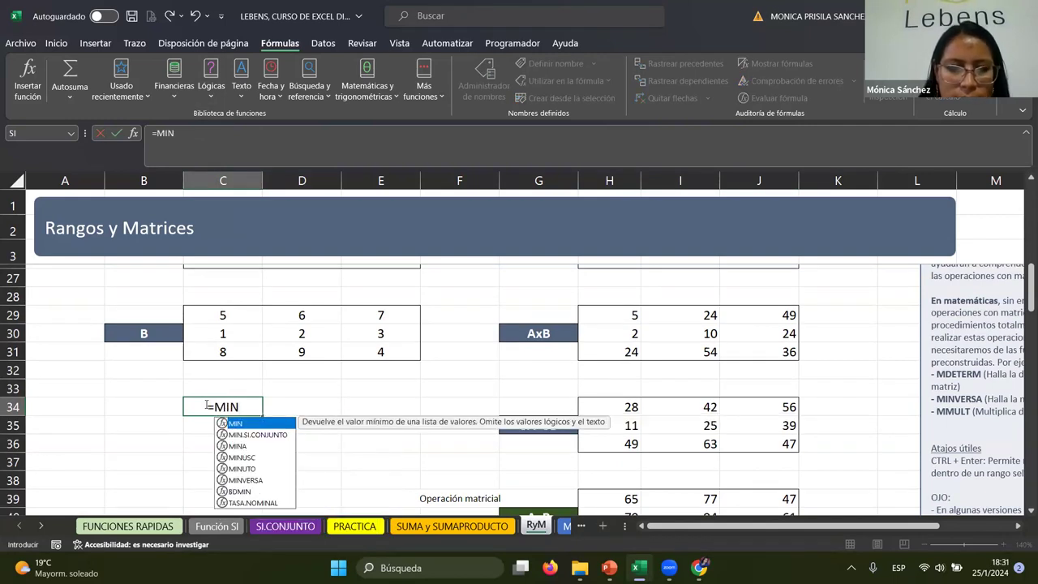
pyautogui.doubleClick(252, 480)
pyautogui.moveTo(210, 317); pyautogui.dragTo(360, 346)
pyautogui.press('Return')
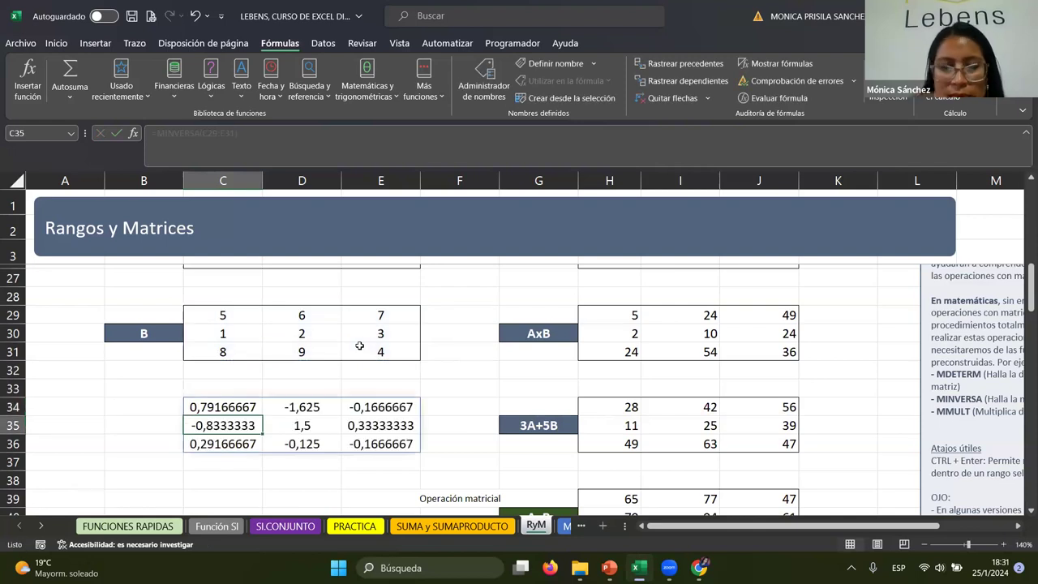
pyautogui.press('Down')
pyautogui.press('Down')
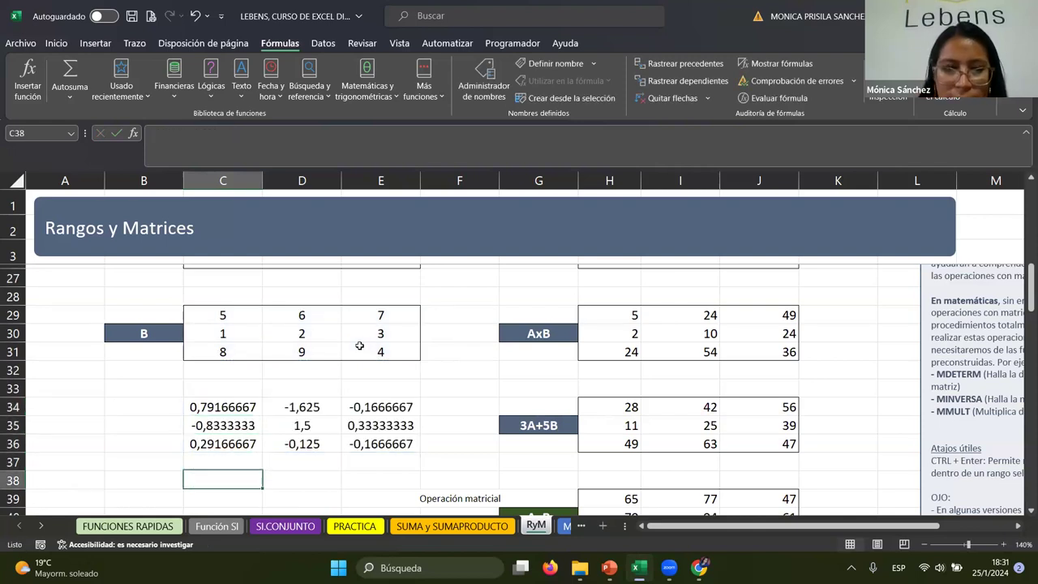
pyautogui.press('Down')
pyautogui.press('Down')
# Step: Enter =TRANSPONER(C24:E26) in C39, spilling 1 2 3 / 4 5 6 / 7 8 9
pyautogui.scroll(-1, 360, 347)
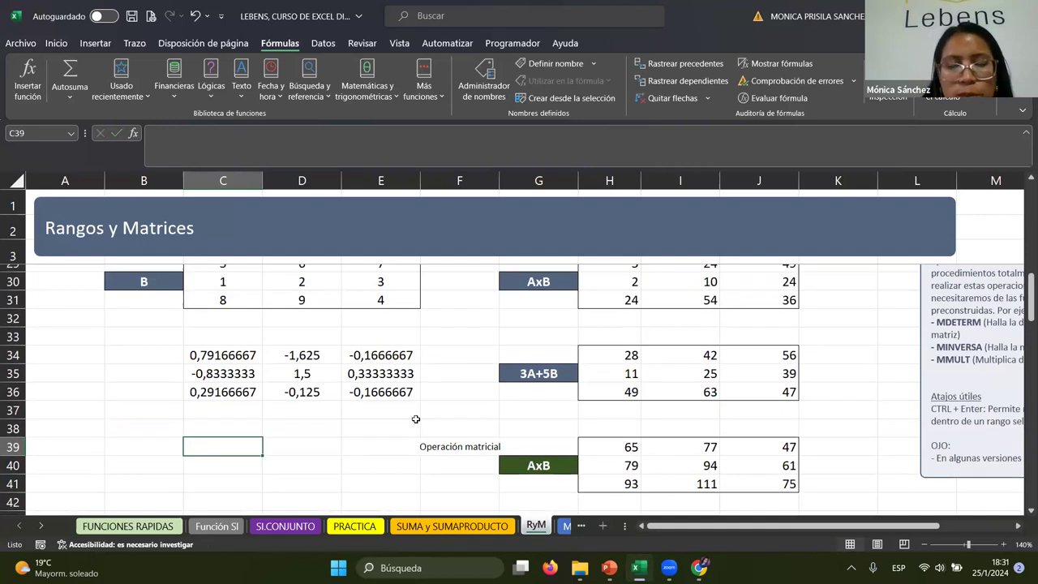
pyautogui.write('=')
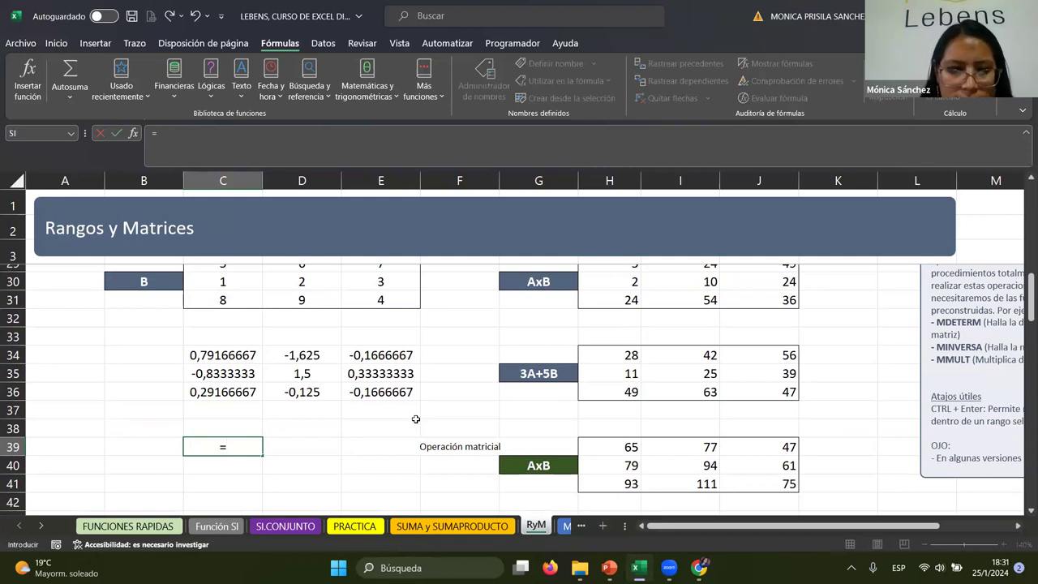
pyautogui.write('TRA')
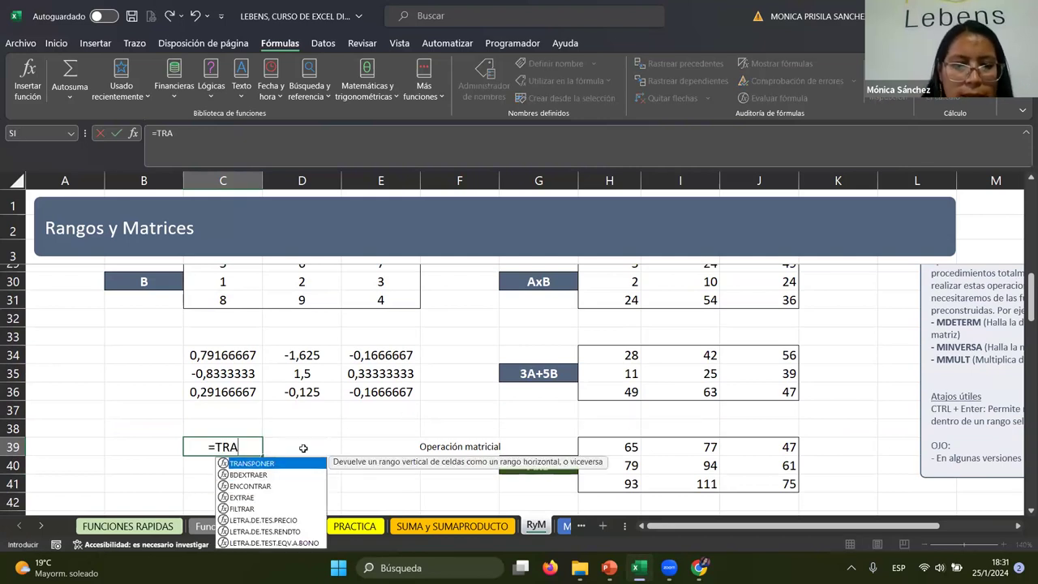
pyautogui.press('Tab')
pyautogui.scroll(2, 269, 380)
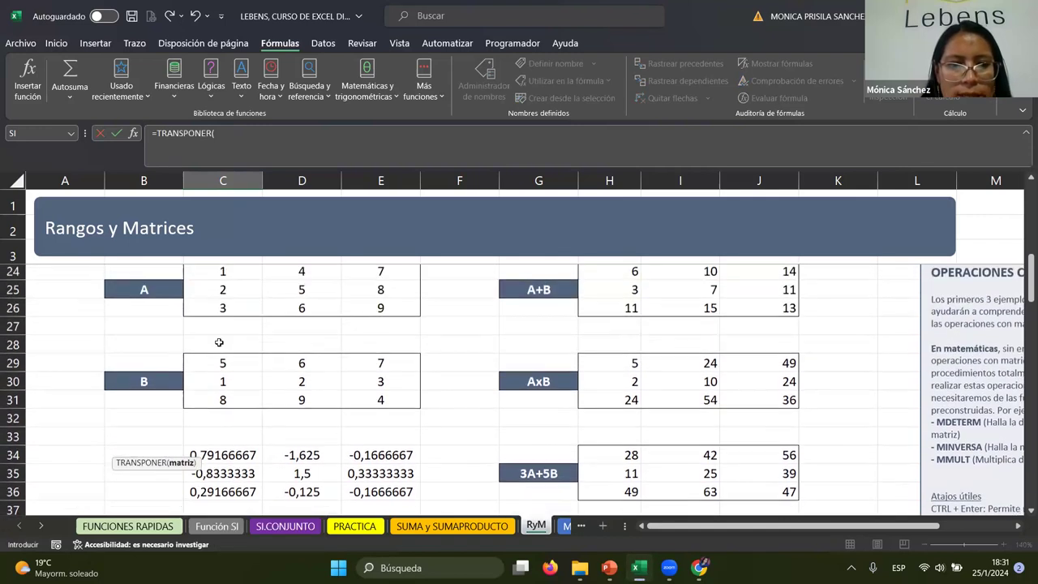
pyautogui.moveTo(215, 275); pyautogui.dragTo(389, 309)
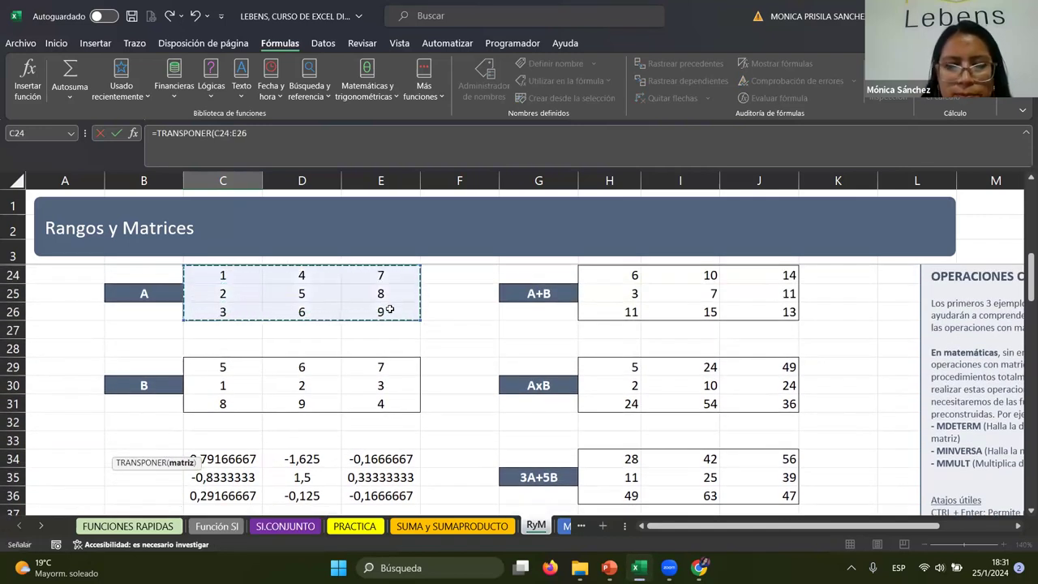
pyautogui.press('Return')
pyautogui.scroll(-1, 405, 342)
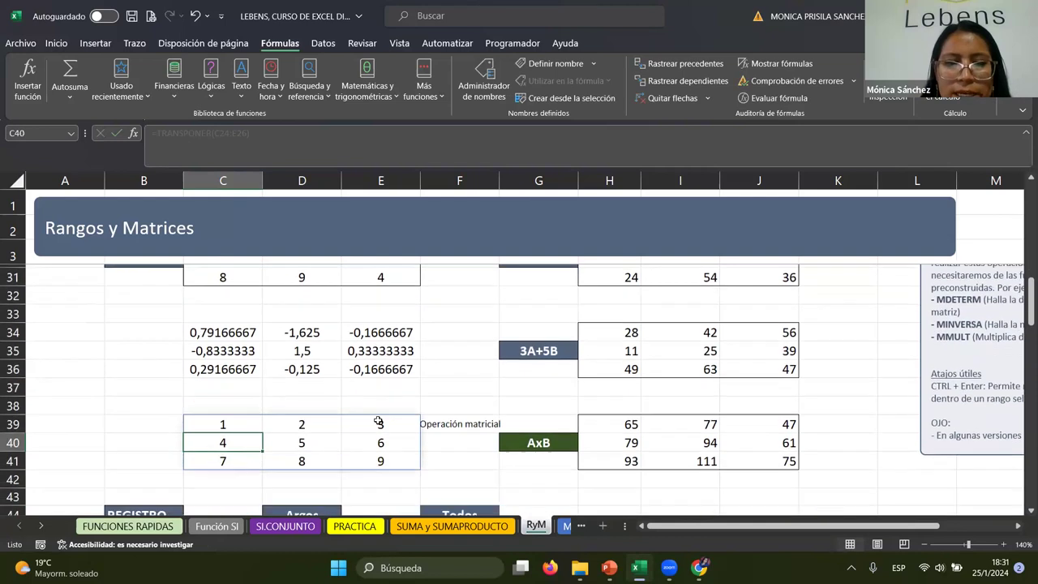
pyautogui.scroll(1, 324, 428)
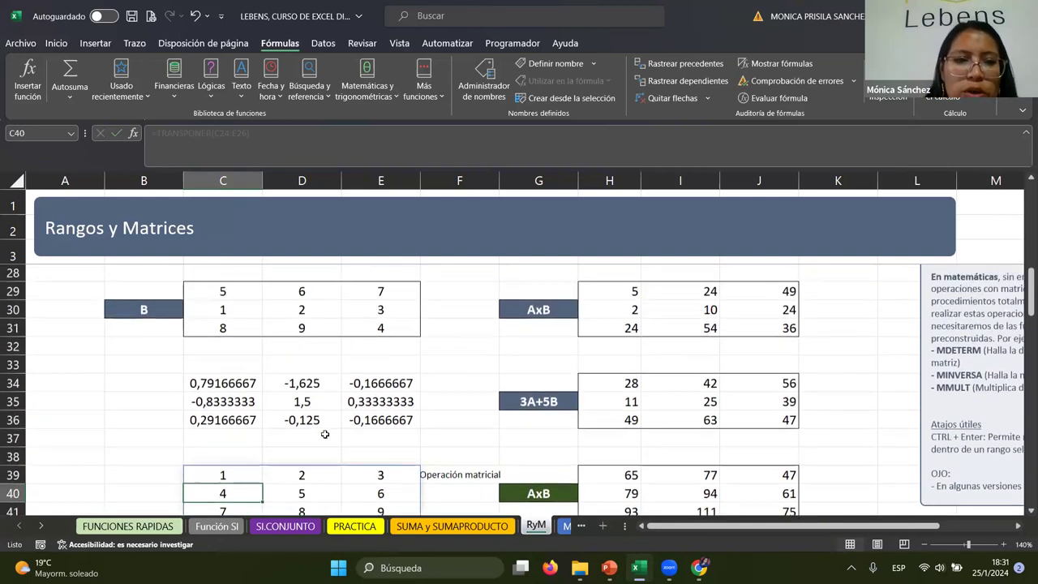
pyautogui.scroll(2, 318, 405)
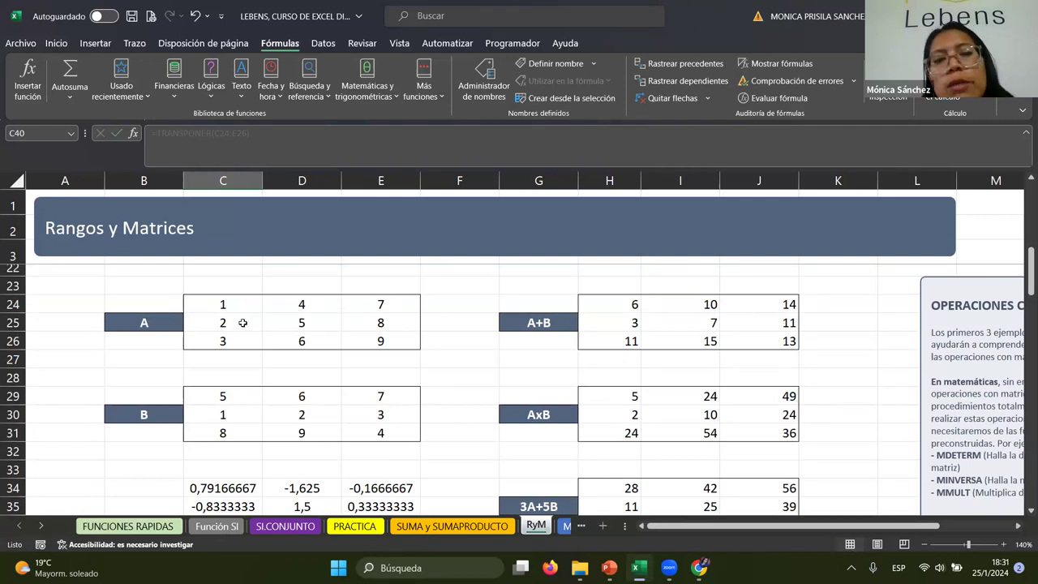
pyautogui.scroll(-4, 251, 359)
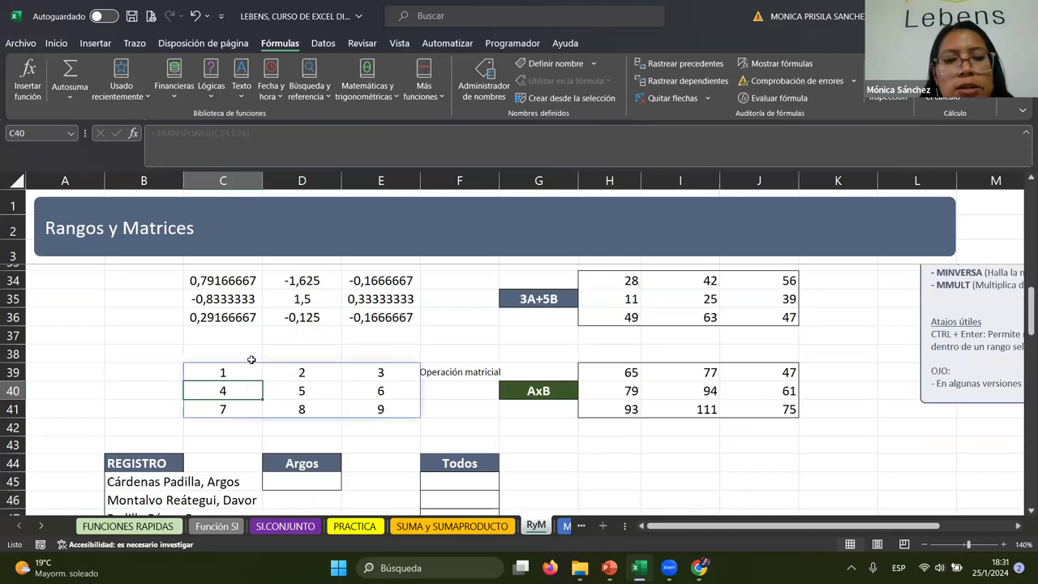
pyautogui.moveTo(233, 367); pyautogui.dragTo(373, 371)
pyautogui.scroll(2, 269, 321)
pyautogui.scroll(1, 269, 320)
pyautogui.scroll(1, 269, 320)
pyautogui.moveTo(229, 304)
pyautogui.mouseDown()
pyautogui.moveTo(231, 340)
pyautogui.moveTo(355, 341)
pyautogui.mouseUp()
pyautogui.scroll(-4, 248, 390)
pyautogui.scroll(-1, 247, 390)
pyautogui.scroll(3, 343, 341)
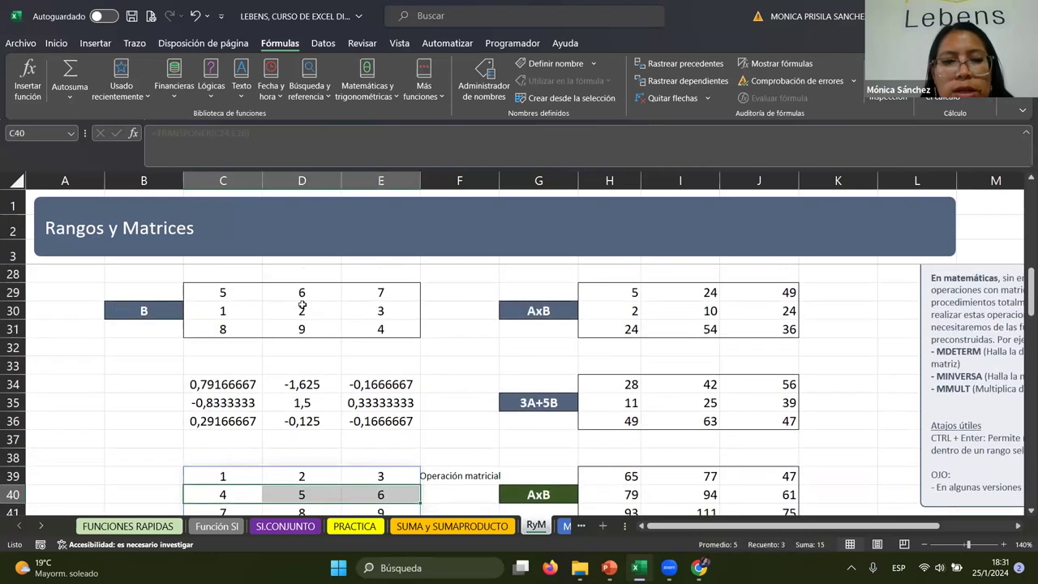
pyautogui.click(298, 296)
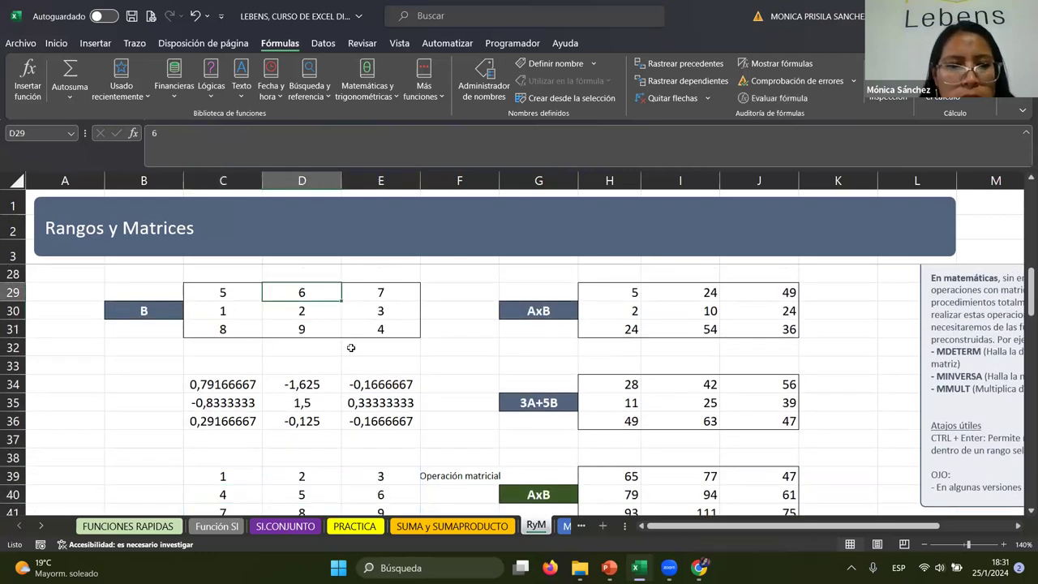
pyautogui.scroll(-1, 354, 354)
pyautogui.scroll(-1, 356, 359)
pyautogui.scroll(-2, 378, 360)
pyautogui.scroll(1, 308, 320)
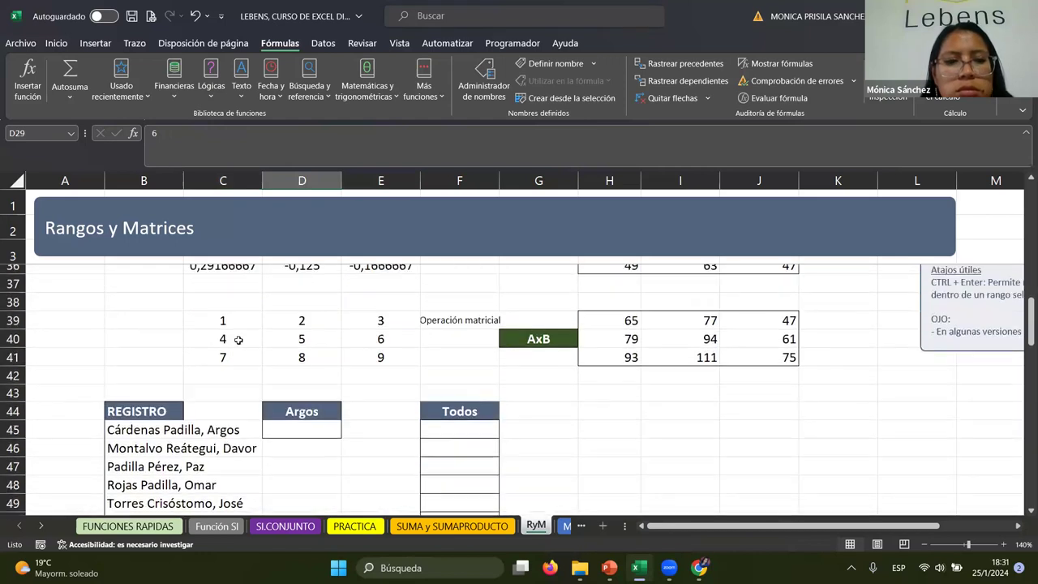
pyautogui.click(219, 337)
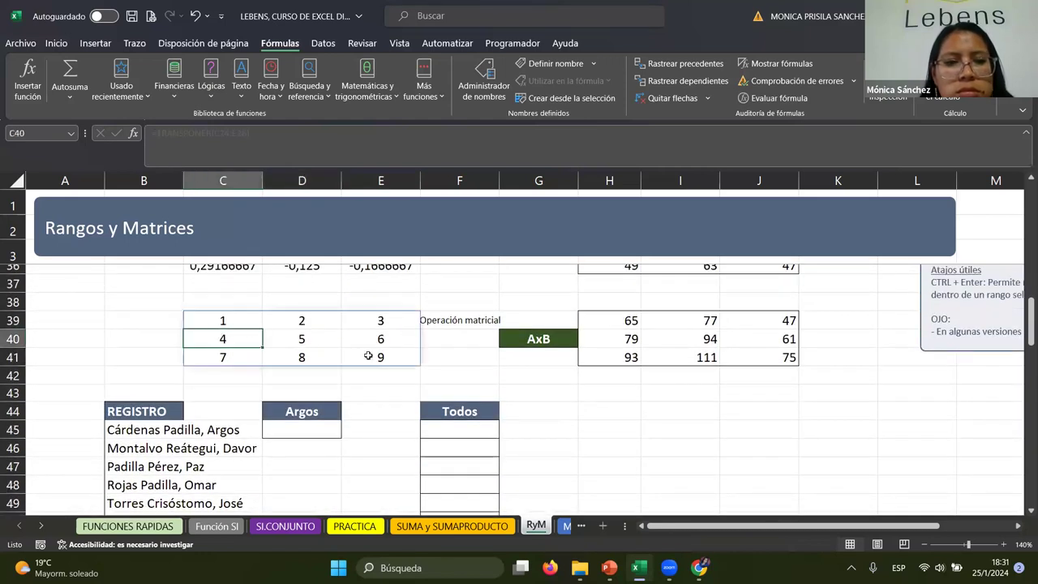
pyautogui.scroll(4, 361, 357)
pyautogui.scroll(1, 361, 357)
pyautogui.scroll(1, 361, 357)
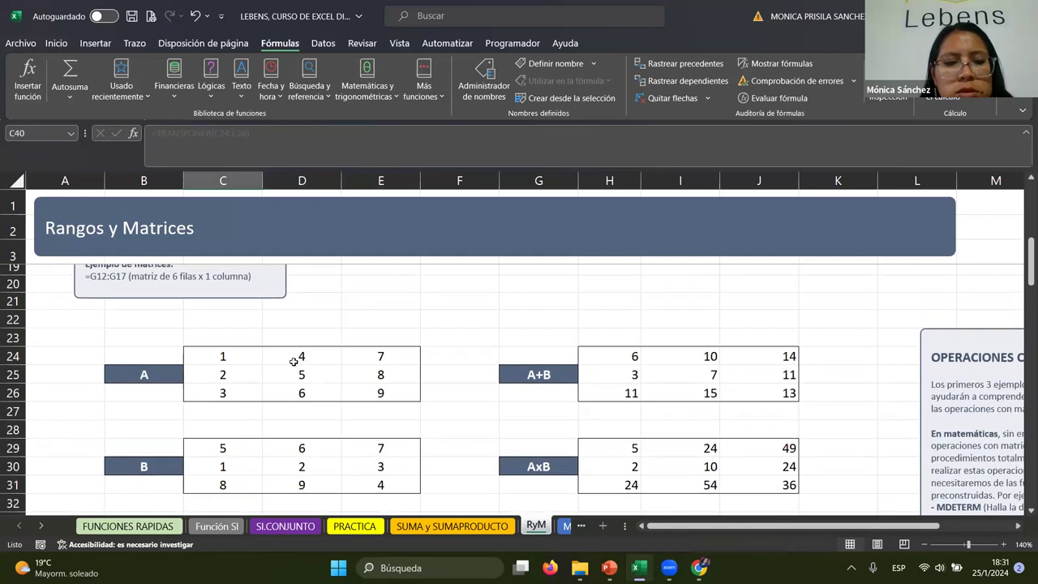
pyautogui.moveTo(293, 357); pyautogui.dragTo(302, 384)
pyautogui.moveTo(378, 356); pyautogui.dragTo(378, 398)
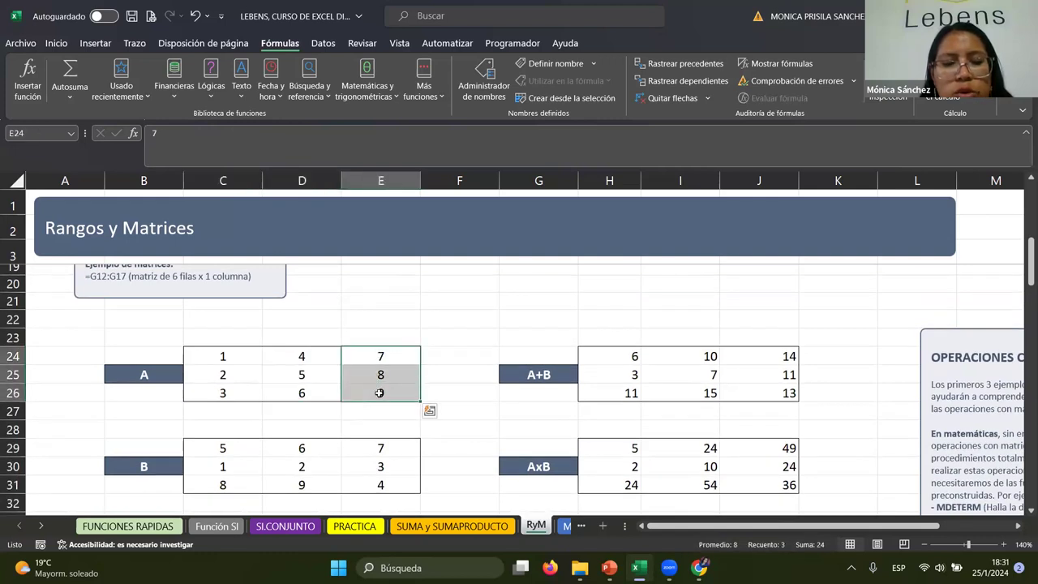
pyautogui.scroll(-5, 375, 410)
pyautogui.moveTo(222, 414); pyautogui.dragTo(369, 410)
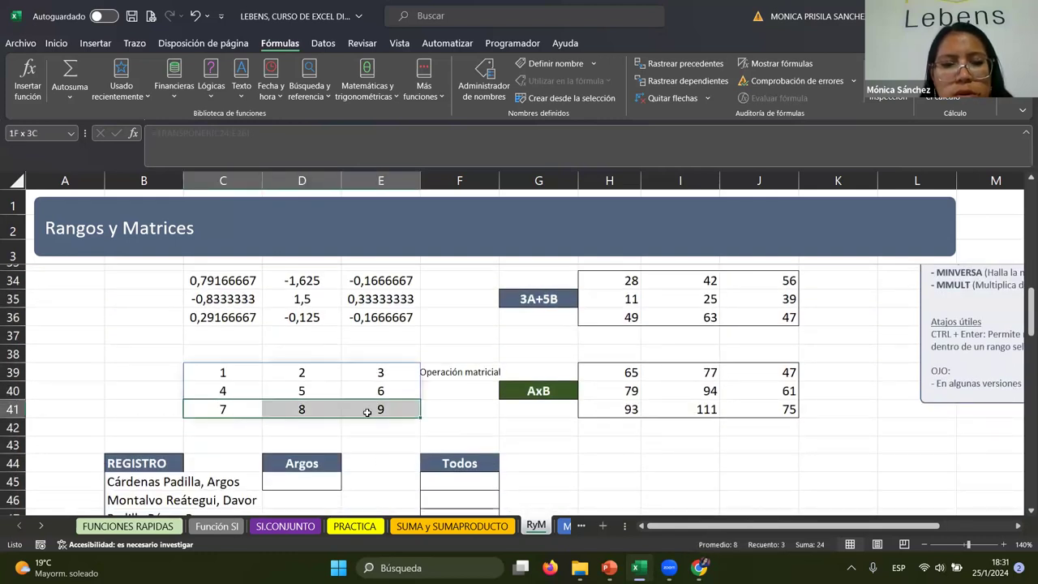
pyautogui.click(454, 410)
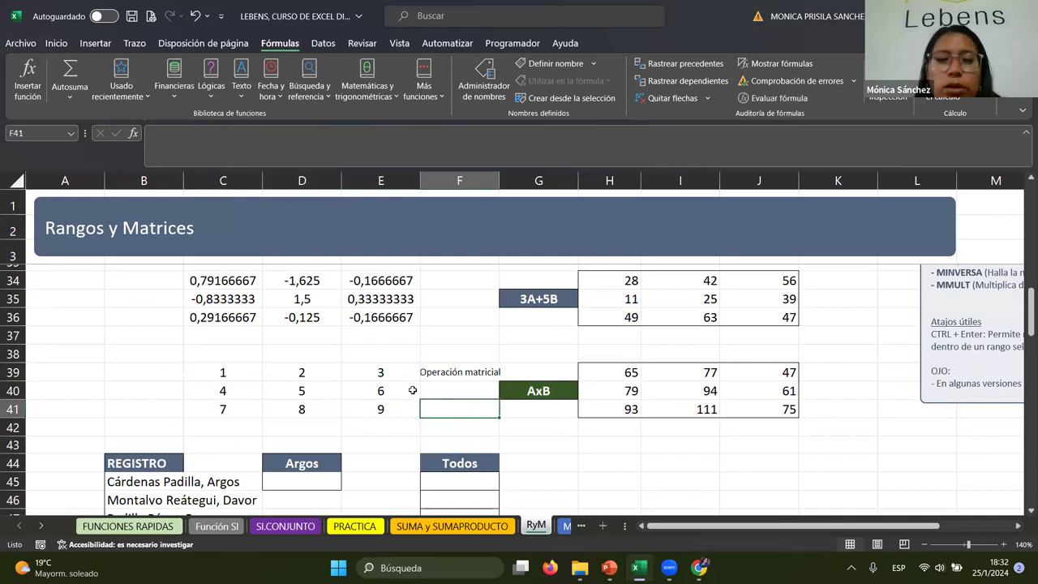
pyautogui.scroll(3, 401, 390)
pyautogui.scroll(1, 394, 394)
pyautogui.scroll(1, 389, 405)
pyautogui.scroll(-1, 388, 407)
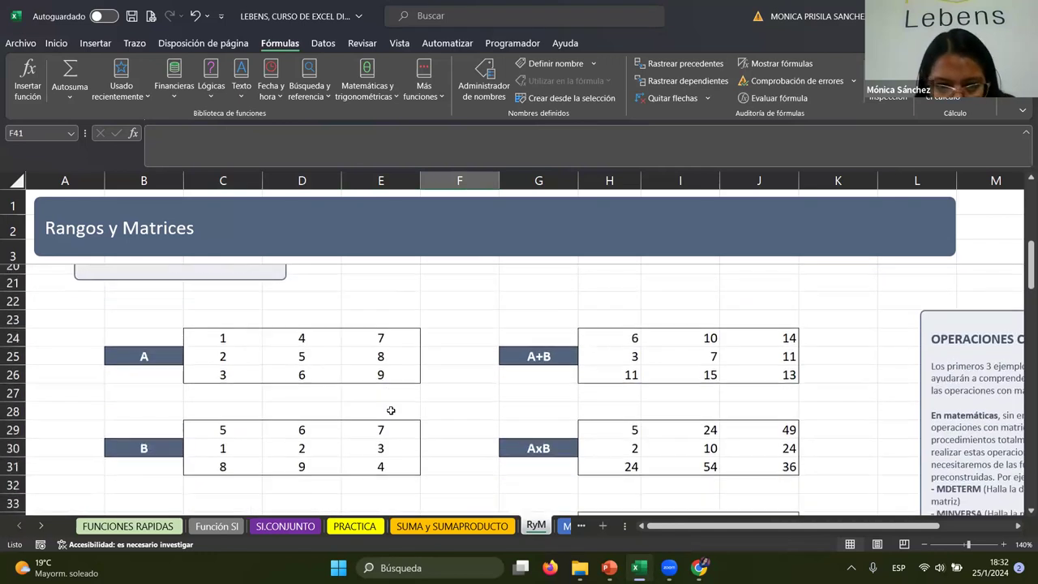
pyautogui.scroll(-1, 390, 409)
pyautogui.scroll(-1, 391, 412)
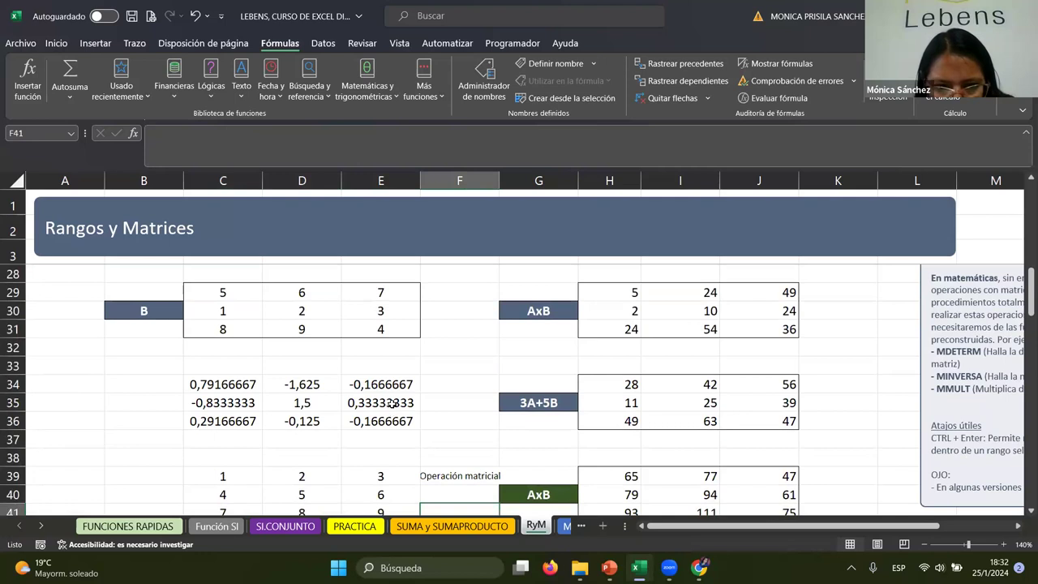
pyautogui.click(199, 384)
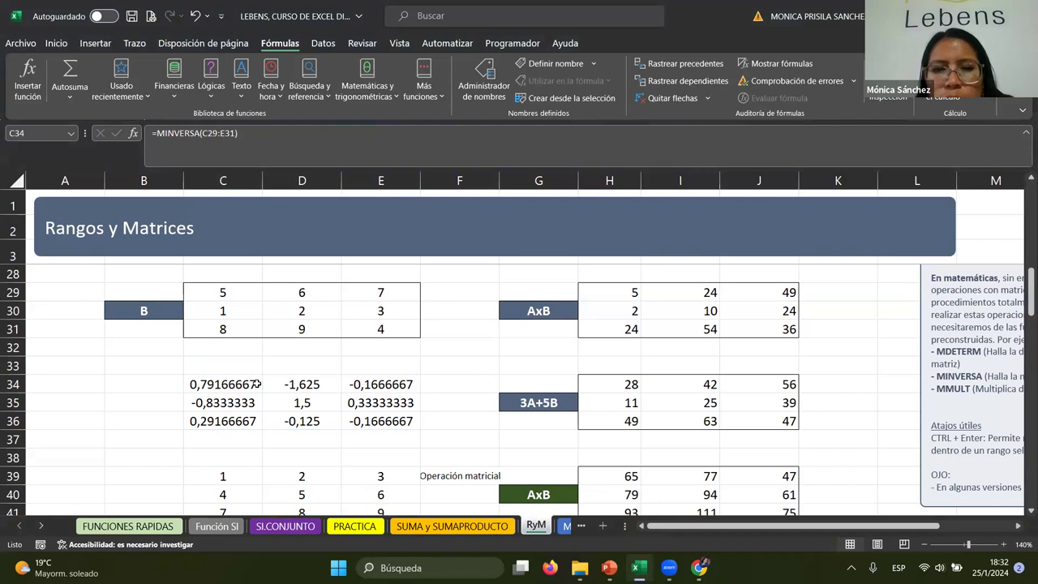
pyautogui.scroll(-2, 257, 384)
pyautogui.click(635, 376)
pyautogui.scroll(2, 678, 425)
pyautogui.scroll(1, 670, 359)
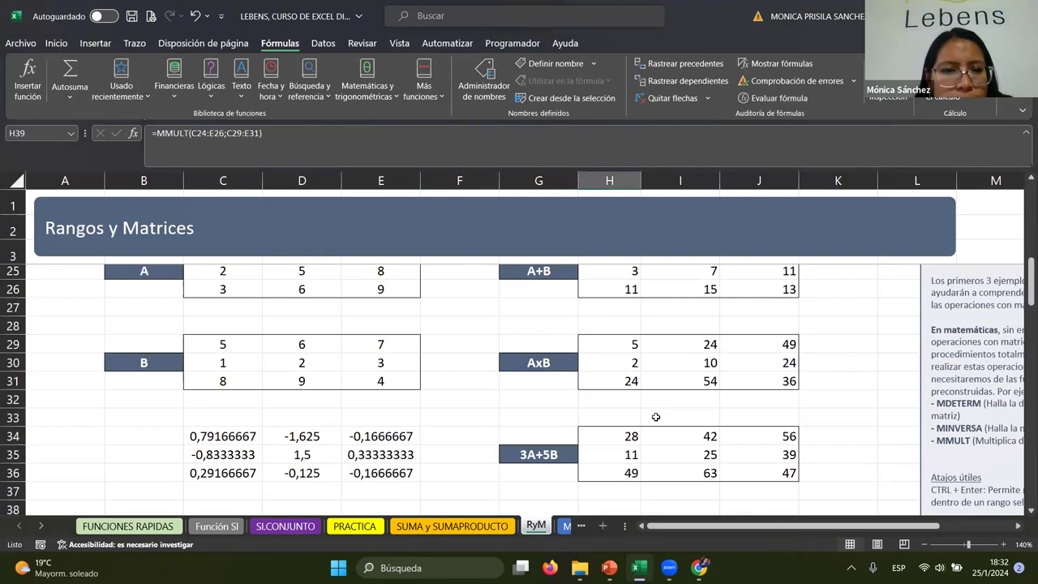
pyautogui.scroll(1, 656, 419)
pyautogui.scroll(-2, 662, 408)
pyautogui.scroll(-1, 664, 401)
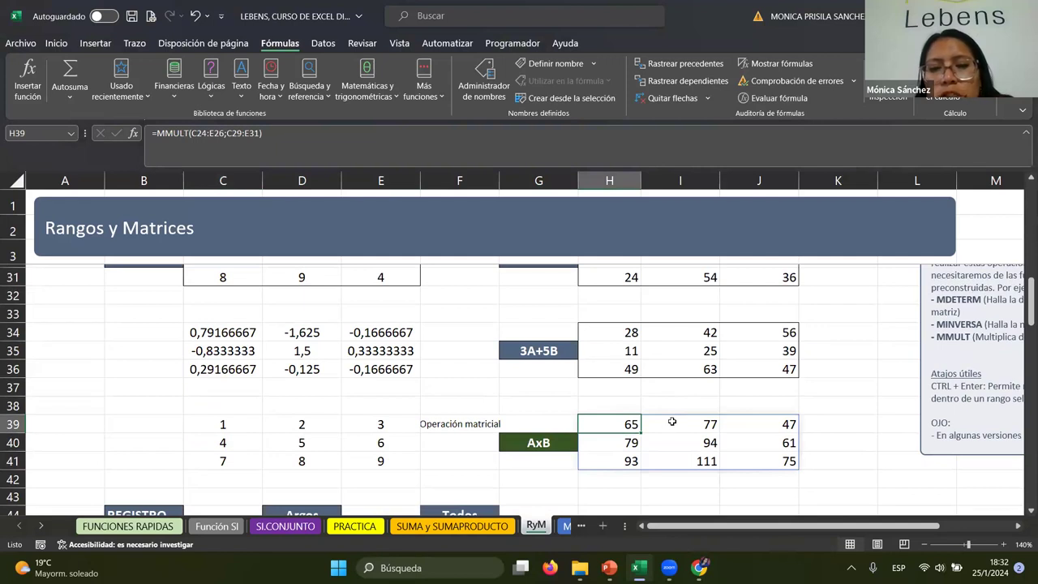
pyautogui.scroll(2, 673, 422)
pyautogui.click(633, 363)
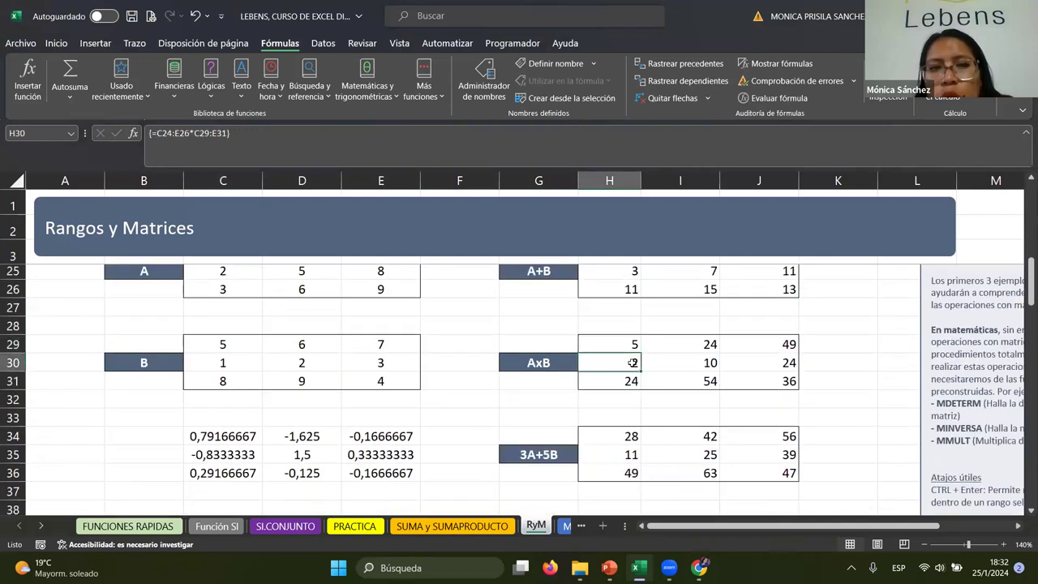
pyautogui.click(632, 341)
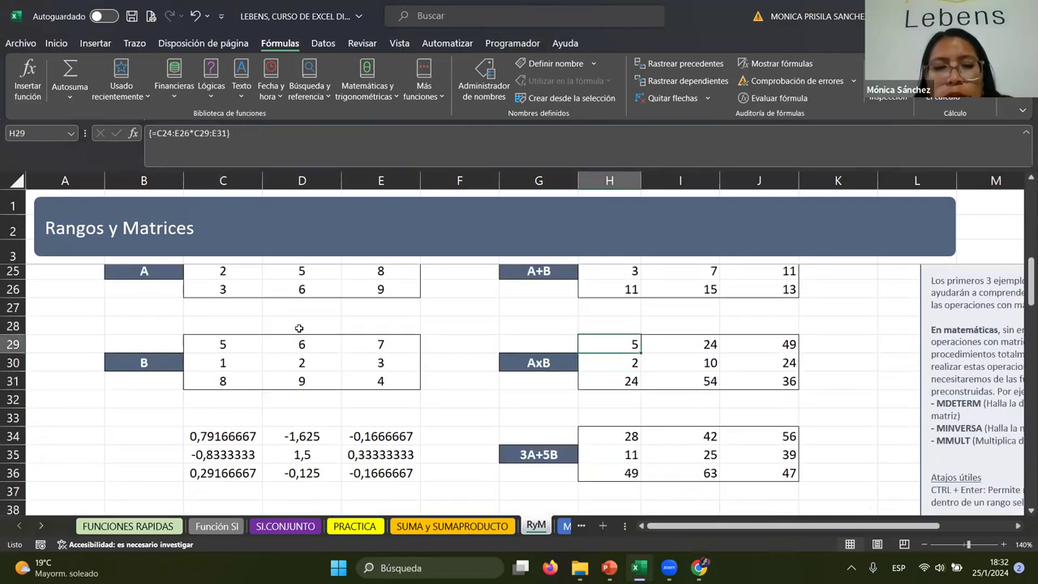
pyautogui.scroll(2, 292, 324)
pyautogui.click(253, 141)
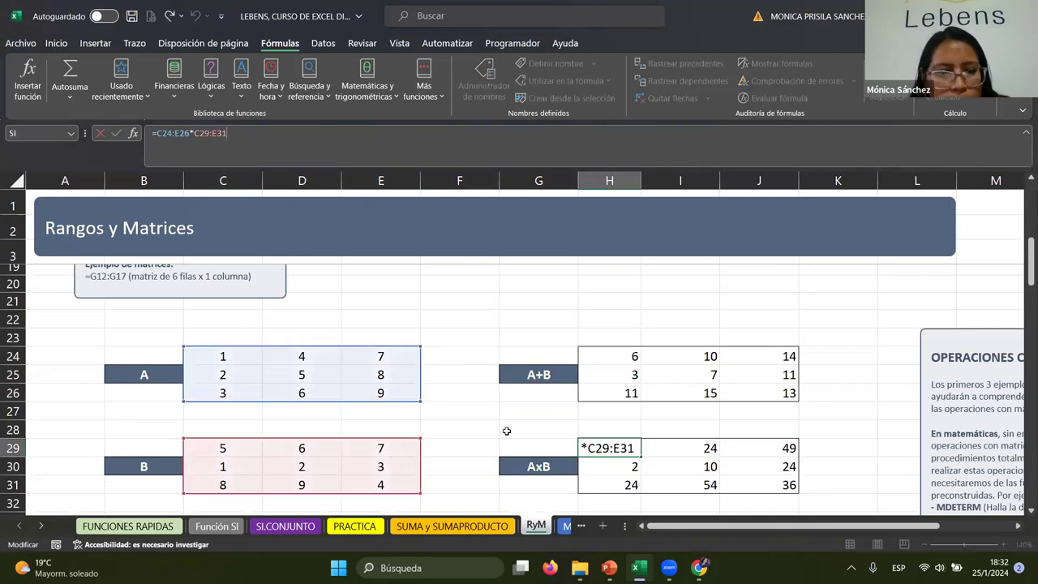
pyautogui.press('Return')
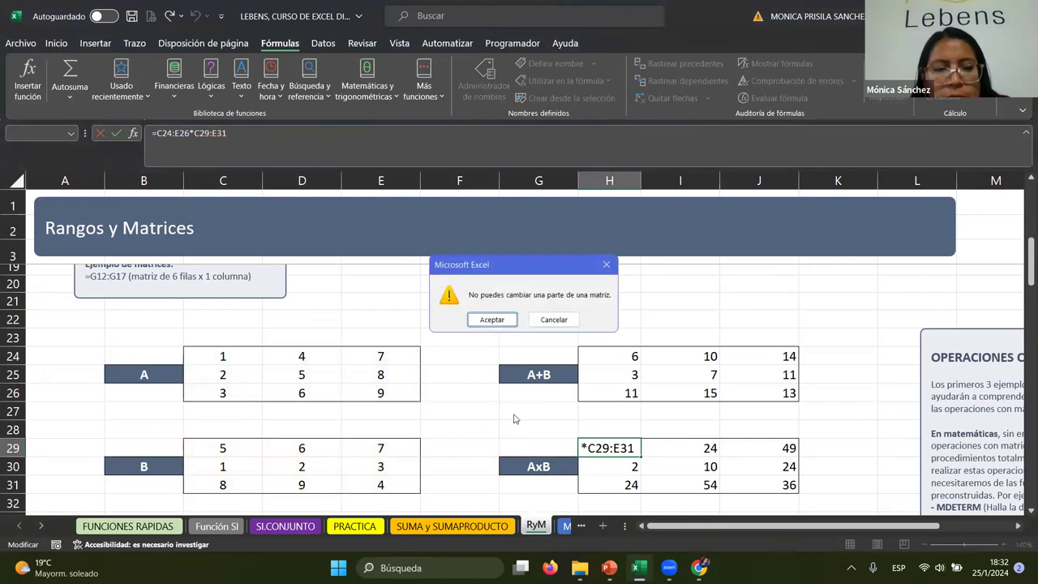
pyautogui.click(554, 319)
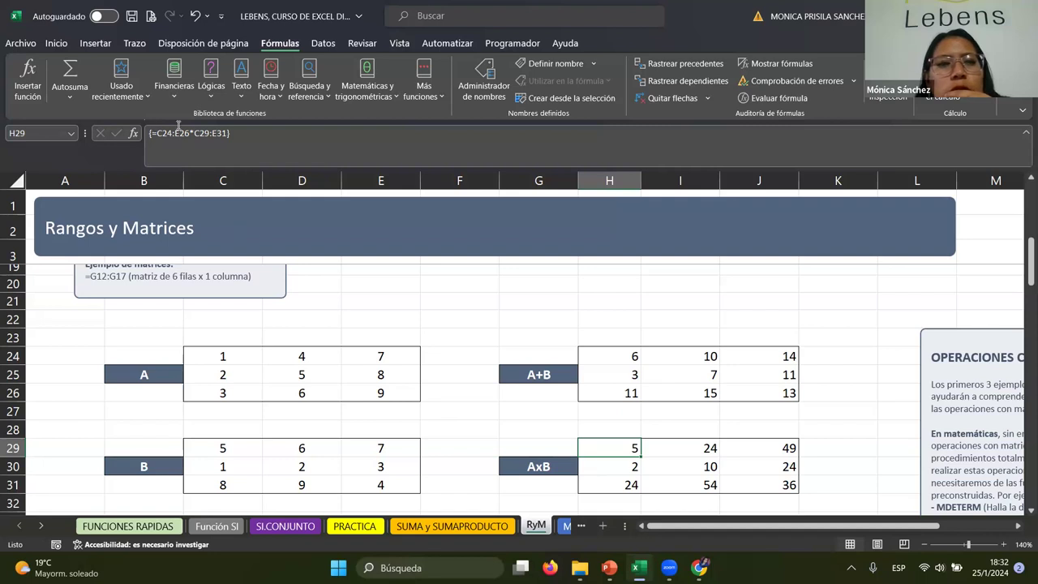
pyautogui.click(251, 137)
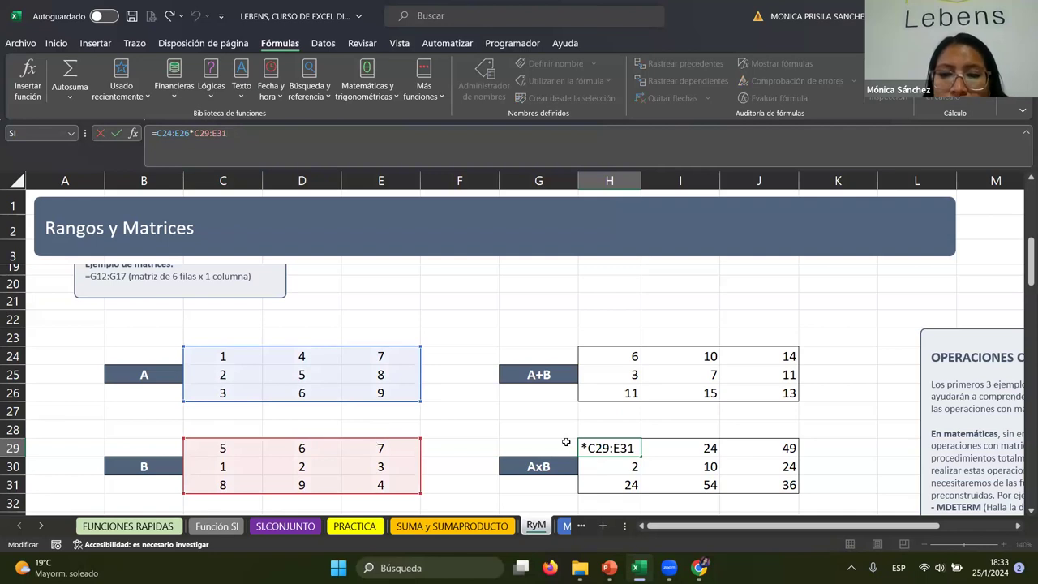
pyautogui.press('Return')
pyautogui.click(554, 318)
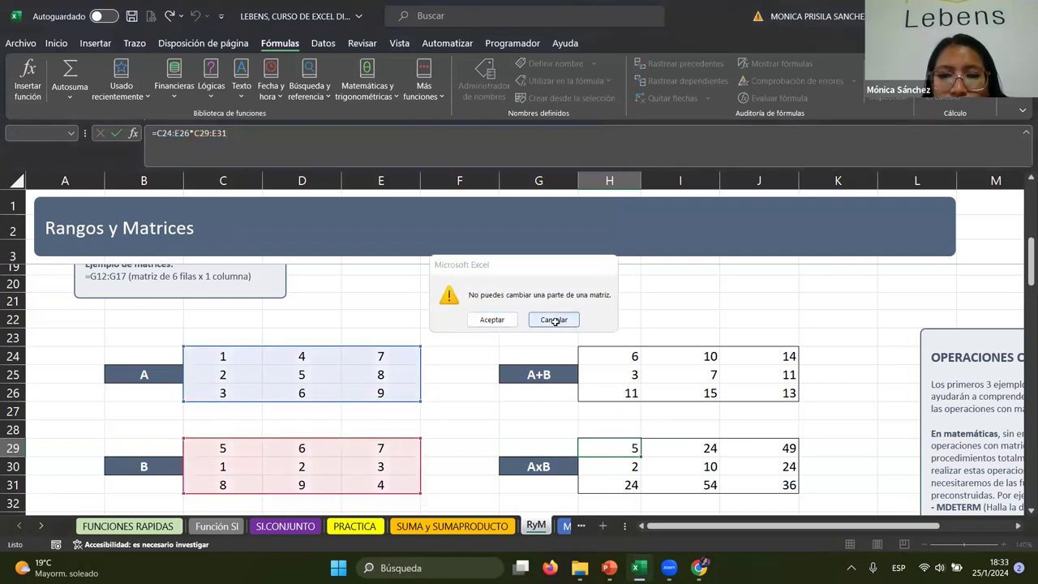
pyautogui.press('Left')
pyautogui.press('Left')
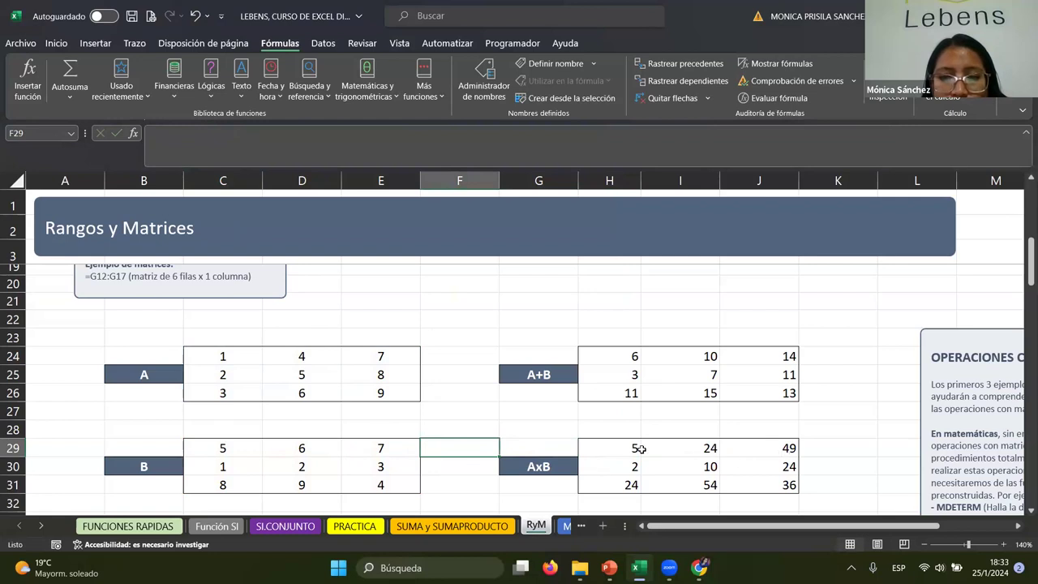
# Step: Highlight the first row of matrix A and the first column of matrix B
pyautogui.click(219, 382)
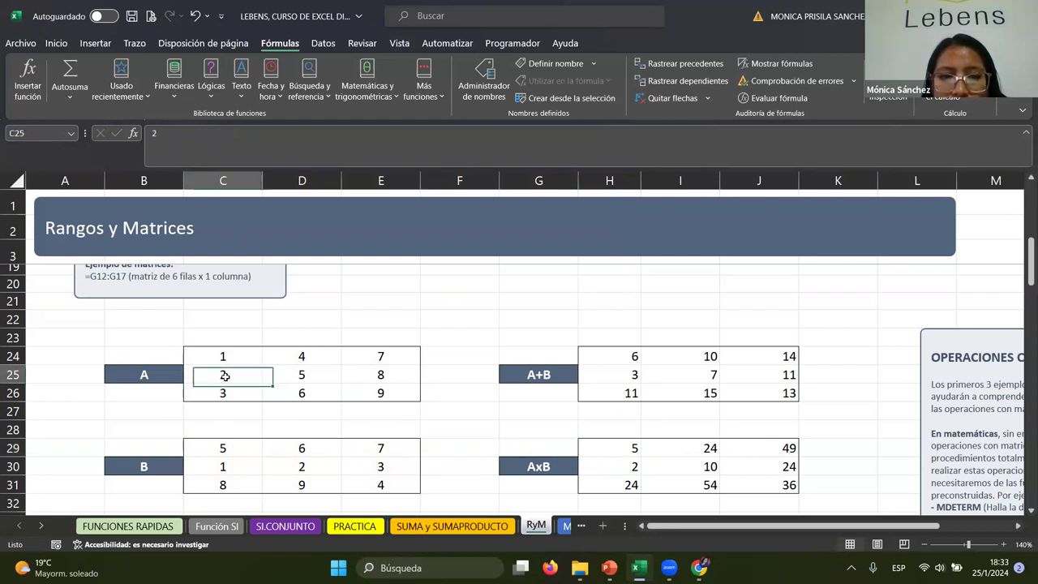
pyautogui.click(231, 446)
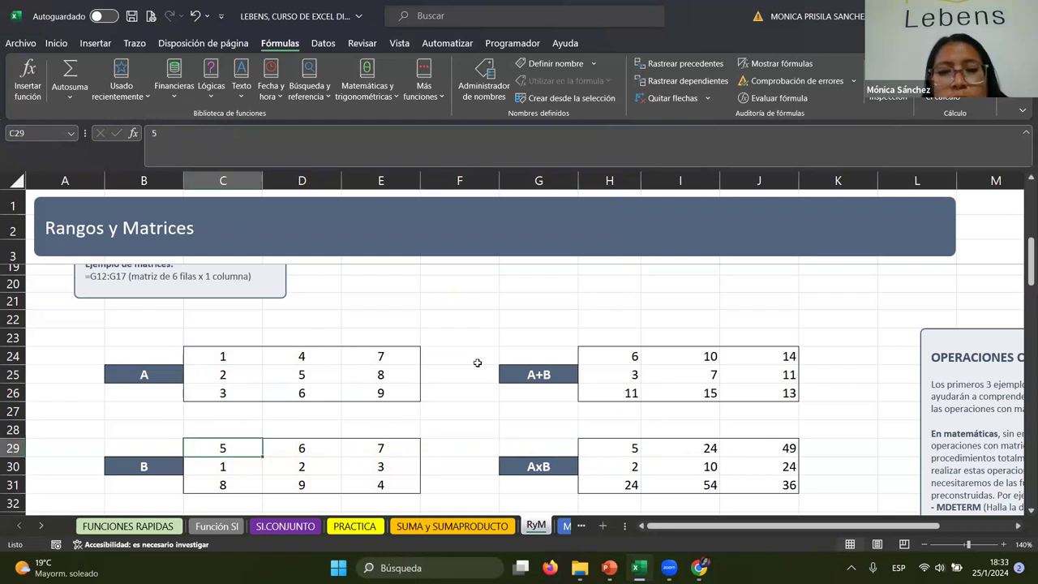
pyautogui.scroll(-2, 477, 362)
pyautogui.scroll(-1, 477, 365)
pyautogui.scroll(-1, 480, 378)
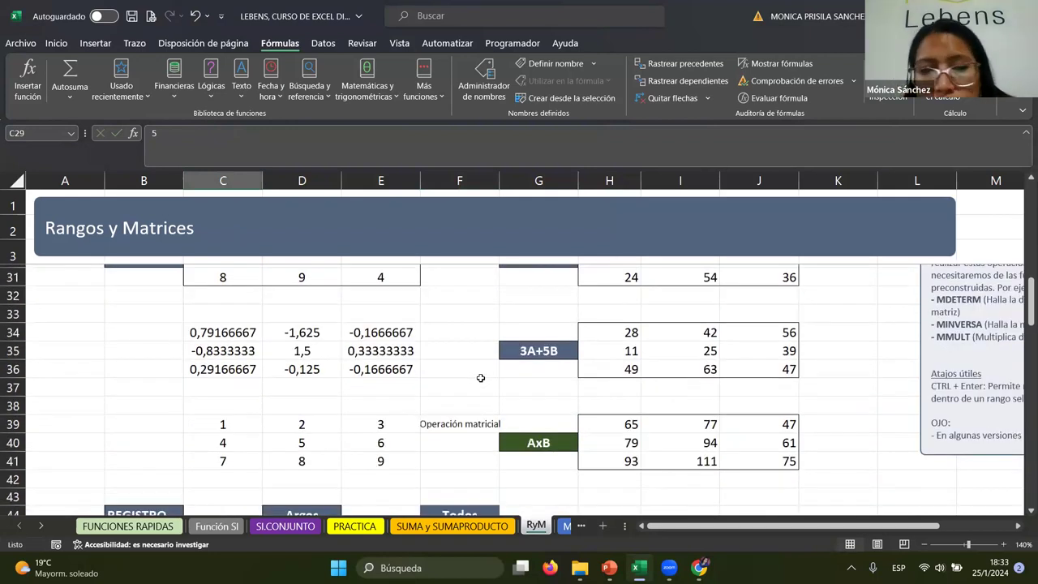
pyautogui.scroll(2, 454, 365)
pyautogui.scroll(1, 324, 324)
pyautogui.click(254, 304)
pyautogui.moveTo(254, 304); pyautogui.dragTo(378, 304)
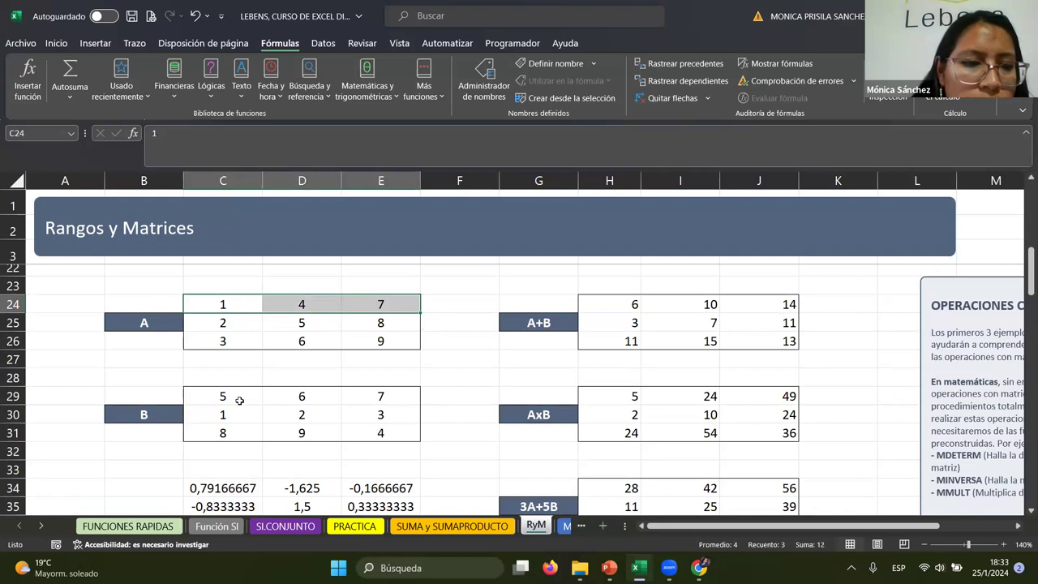
pyautogui.moveTo(229, 398); pyautogui.dragTo(228, 430)
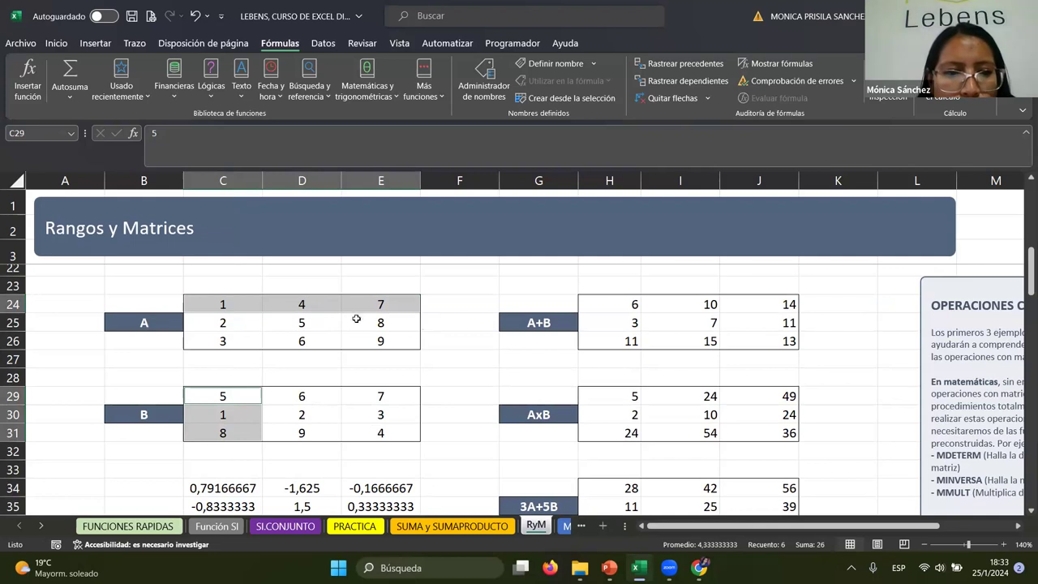
# Step: Enter =C24*C29 in C33 and =D24*C30 in D33, giving products 5 and 4
pyautogui.scroll(-1, 244, 412)
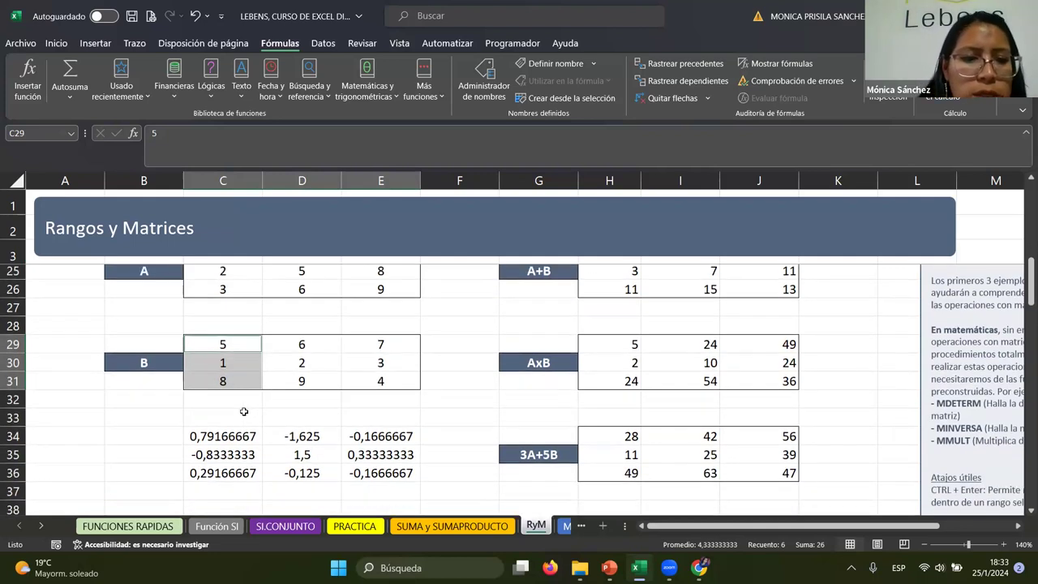
pyautogui.click(243, 412)
pyautogui.write('=')
pyautogui.scroll(1, 255, 386)
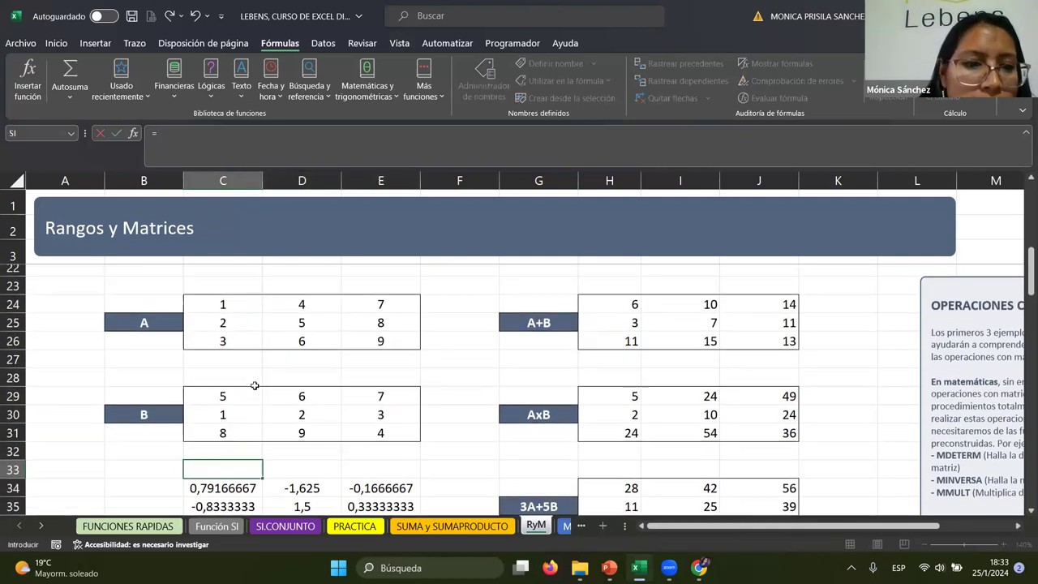
pyautogui.click(225, 304)
pyautogui.write('*')
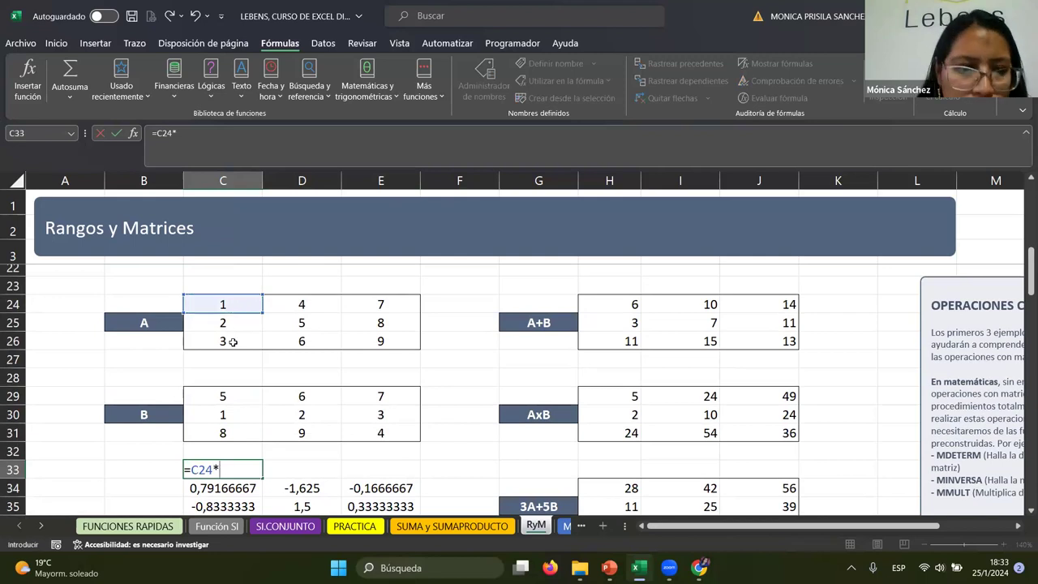
pyautogui.click(231, 394)
pyautogui.press('Return')
pyautogui.click(286, 468)
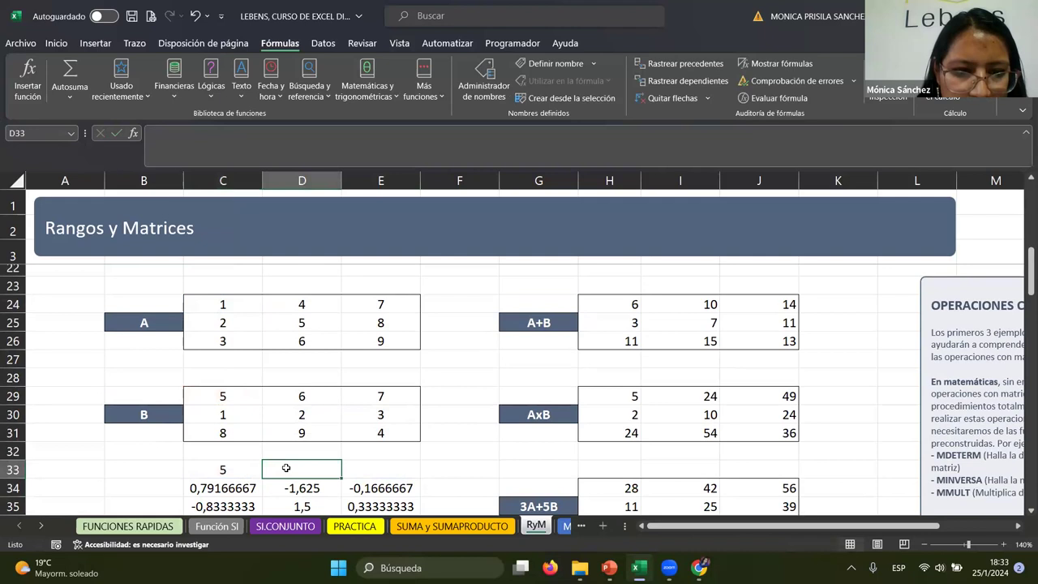
pyautogui.write('=')
pyautogui.click(315, 301)
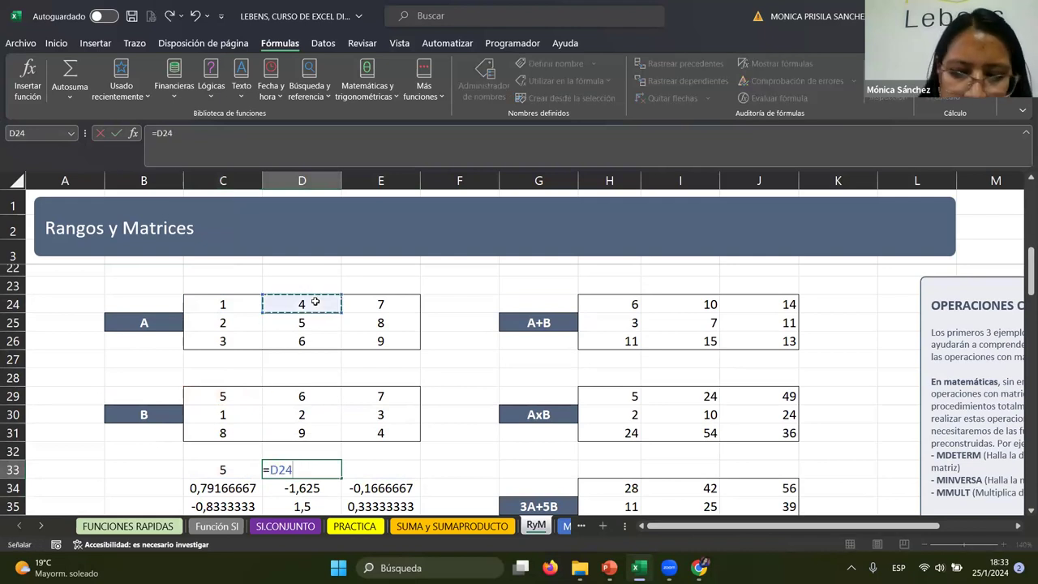
pyautogui.write('*')
pyautogui.click(248, 414)
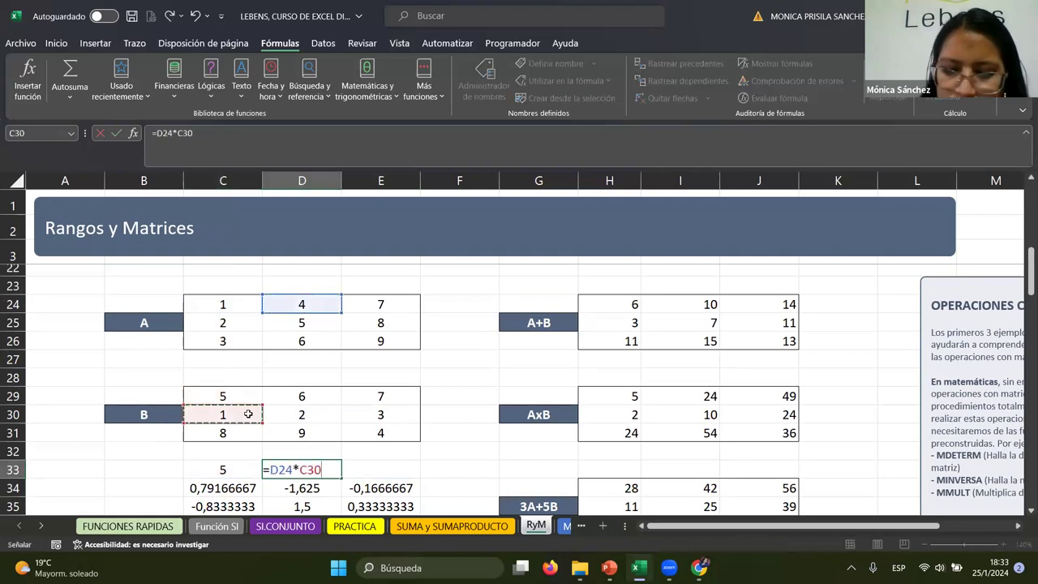
pyautogui.press('Return')
# Step: Enter =E24*C31 in E33 (56) and AutoSum row 33 in F33 to get 65
pyautogui.click(403, 473)
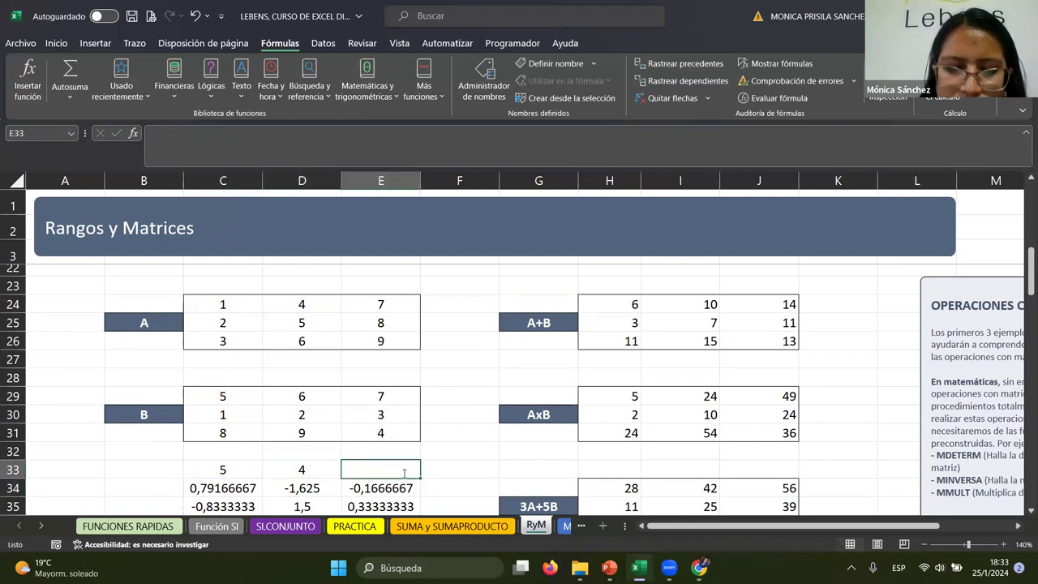
pyautogui.write('=')
pyautogui.click(402, 294)
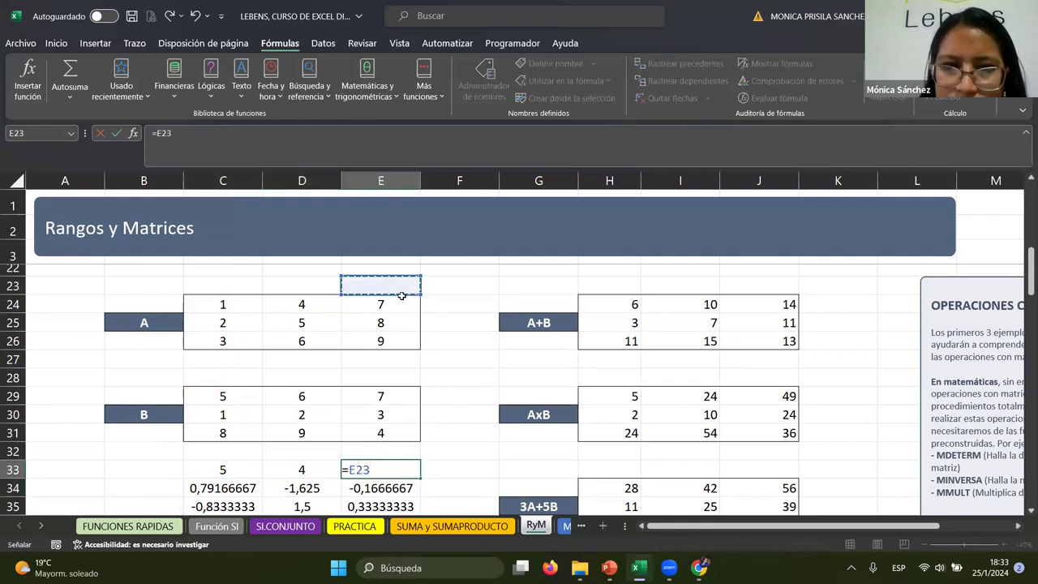
pyautogui.click(401, 298)
pyautogui.write('-')
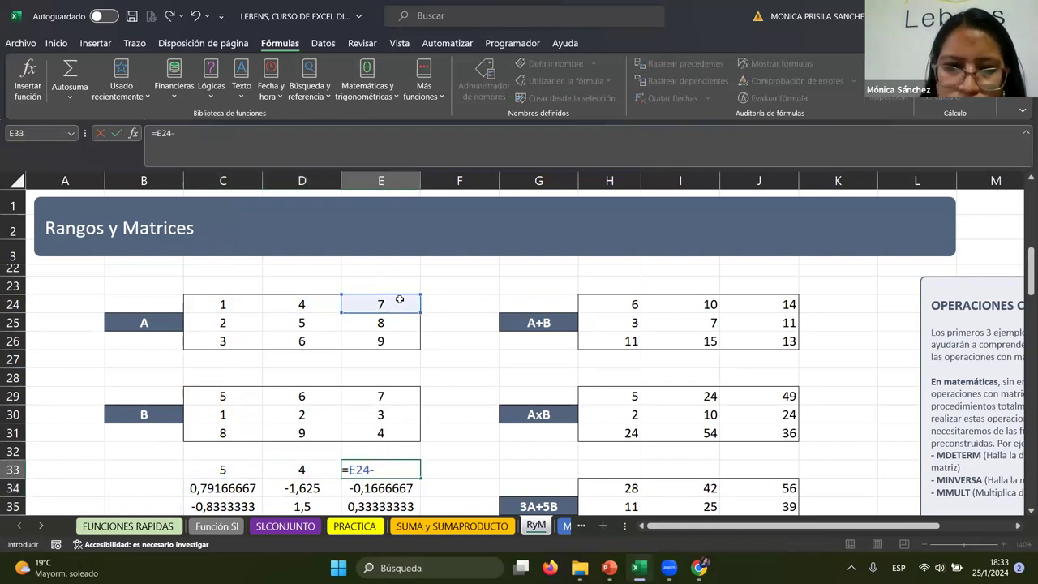
pyautogui.click(234, 432)
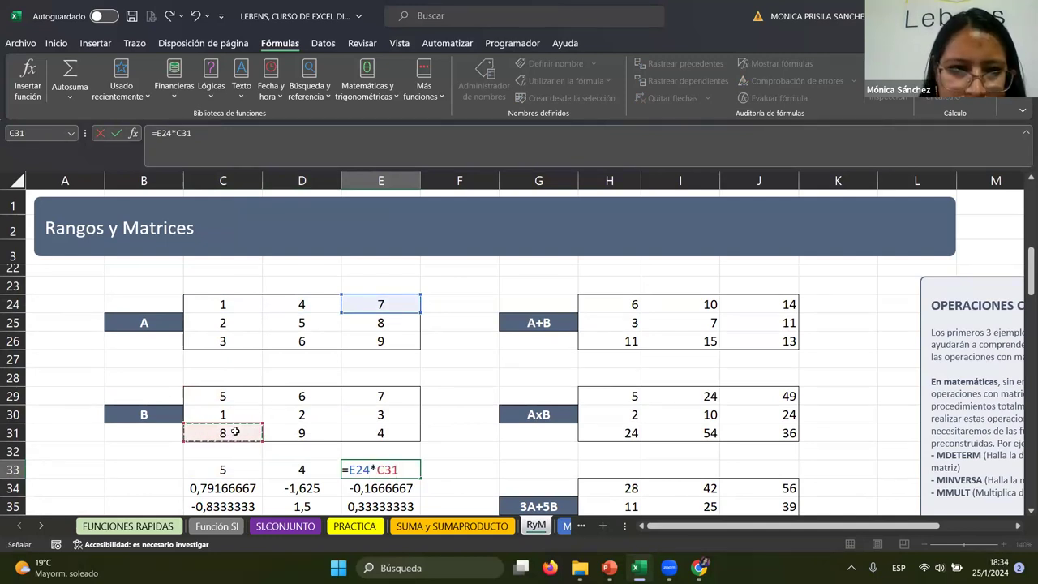
pyautogui.press('Return')
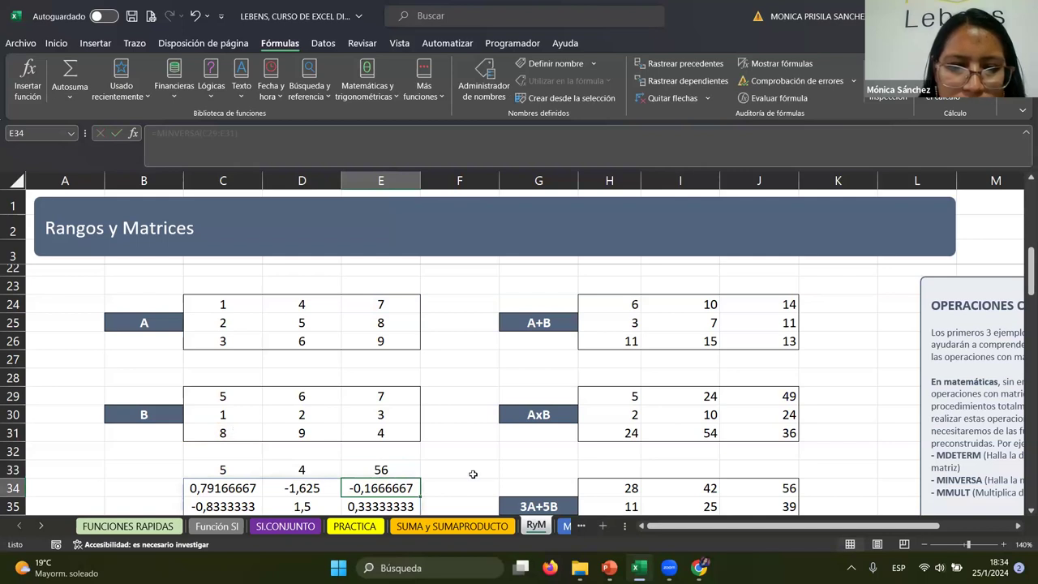
pyautogui.click(473, 474)
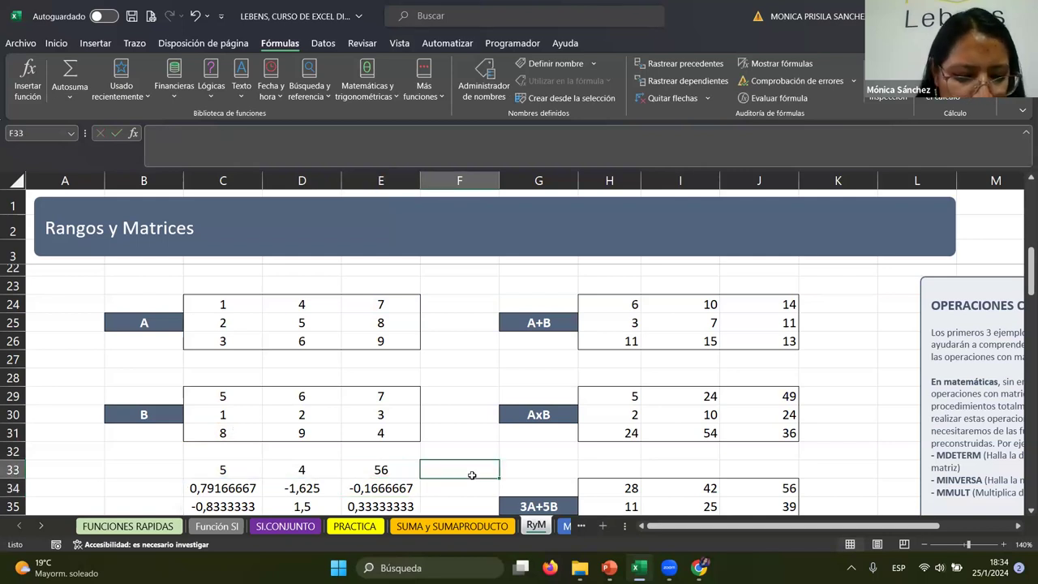
pyautogui.hotkey('alt', '=')
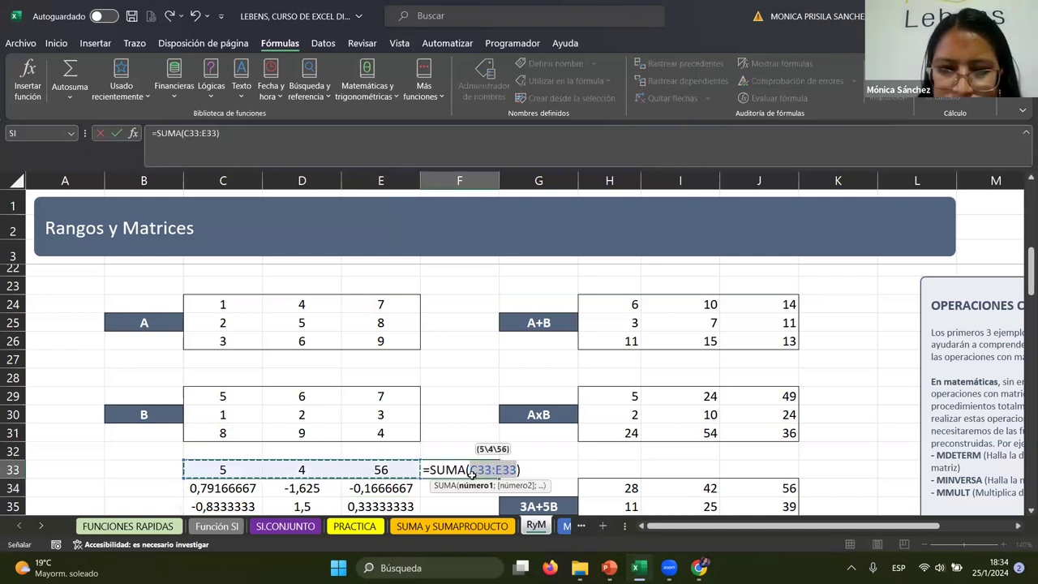
pyautogui.hotkey('alt', '=')
pyautogui.scroll(-3, 578, 440)
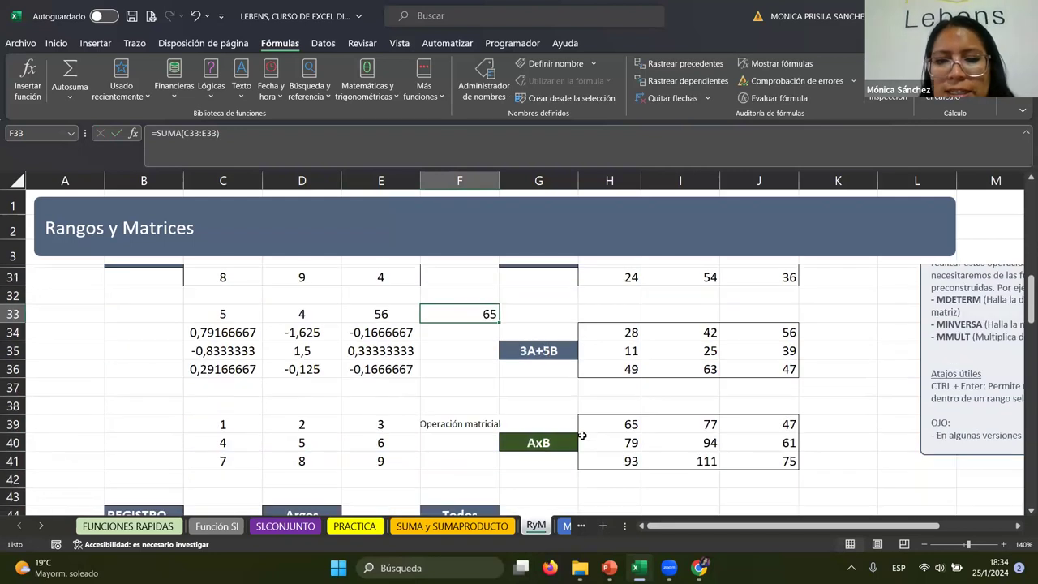
pyautogui.click(626, 422)
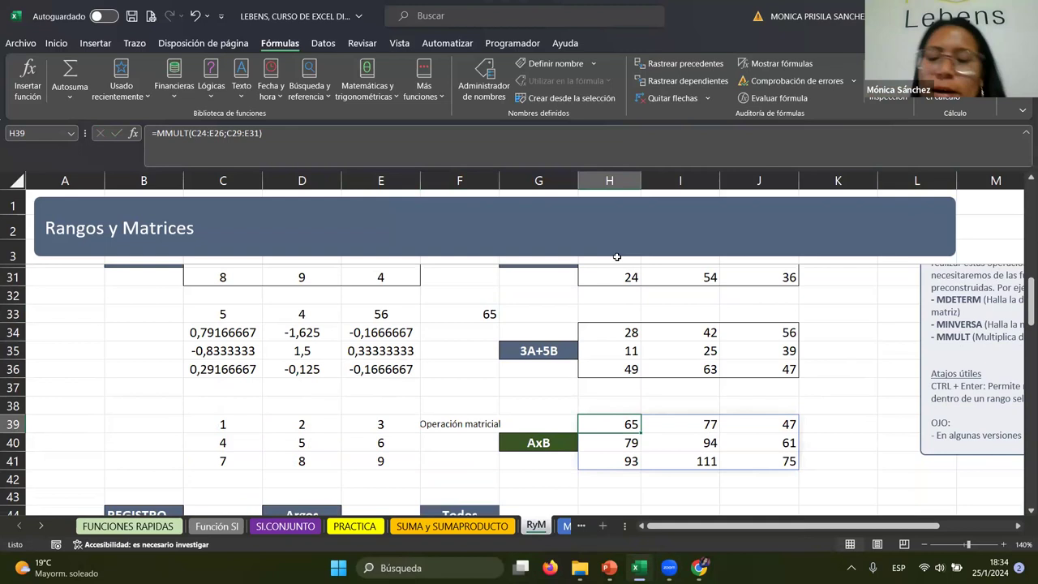
pyautogui.scroll(2, 661, 387)
pyautogui.scroll(1, 568, 365)
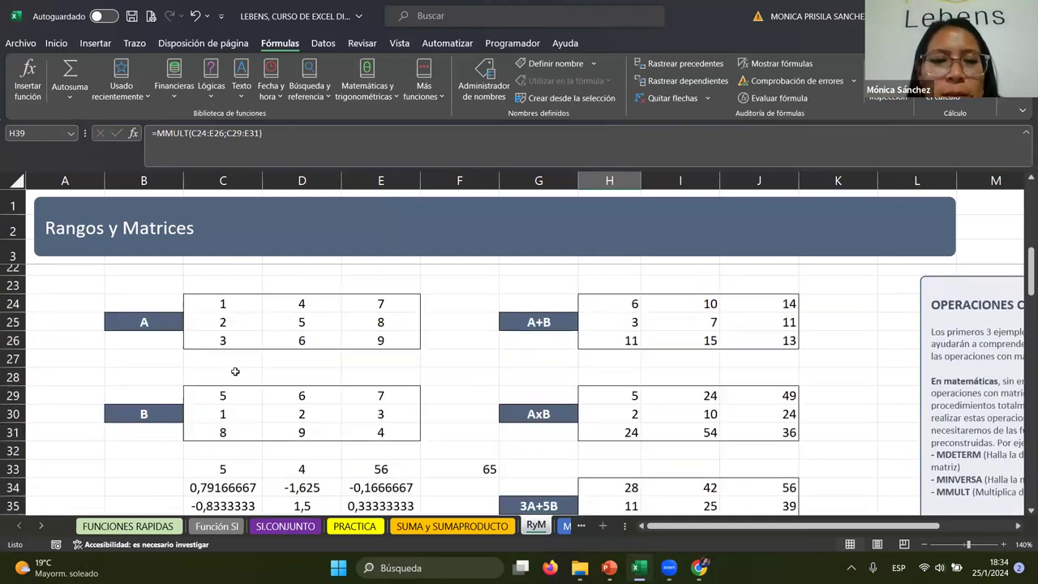
pyautogui.moveTo(215, 305); pyautogui.dragTo(361, 297)
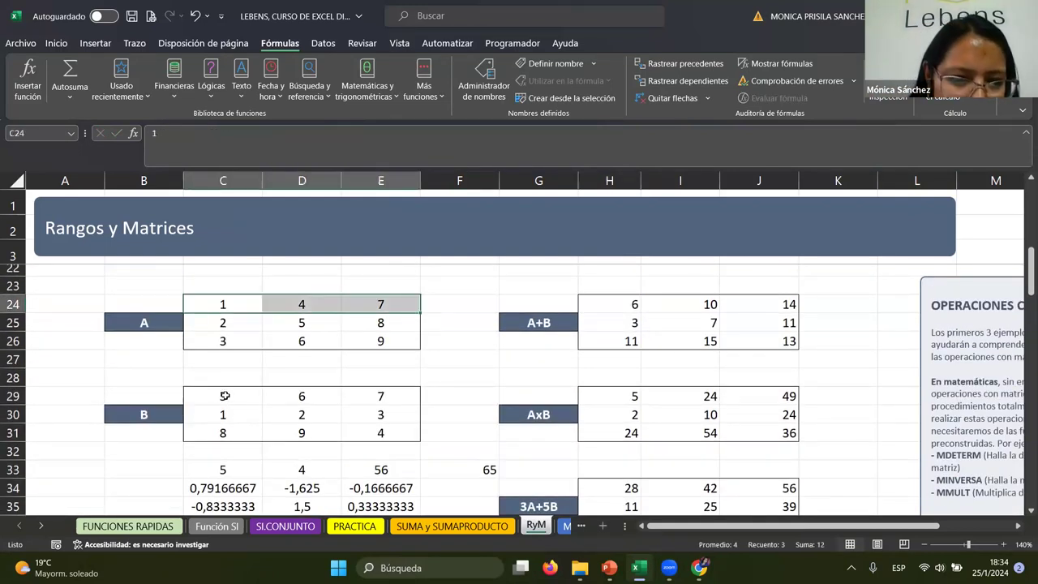
pyautogui.moveTo(226, 396); pyautogui.dragTo(229, 434)
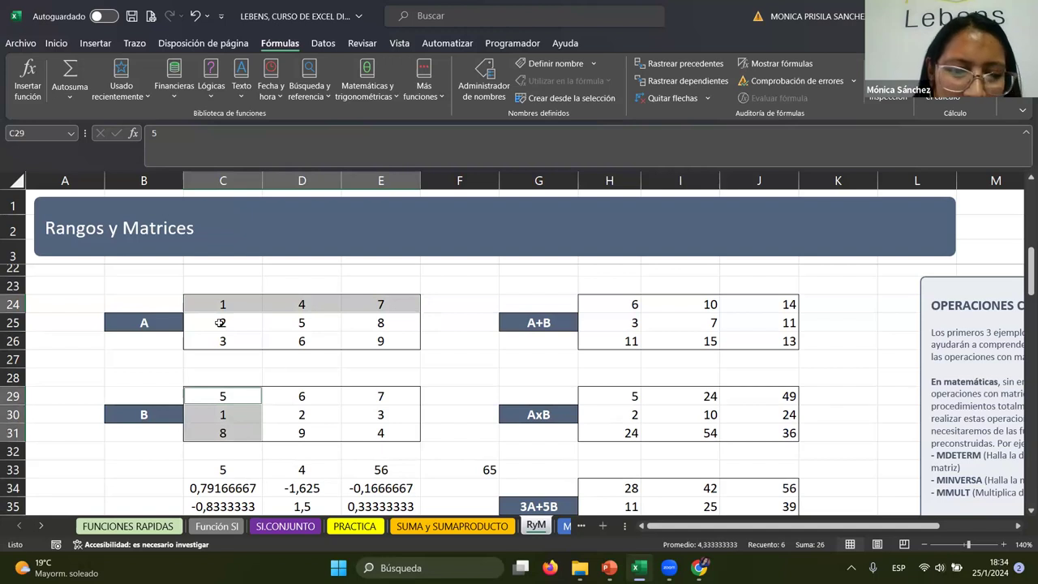
pyautogui.moveTo(216, 321); pyautogui.dragTo(354, 328)
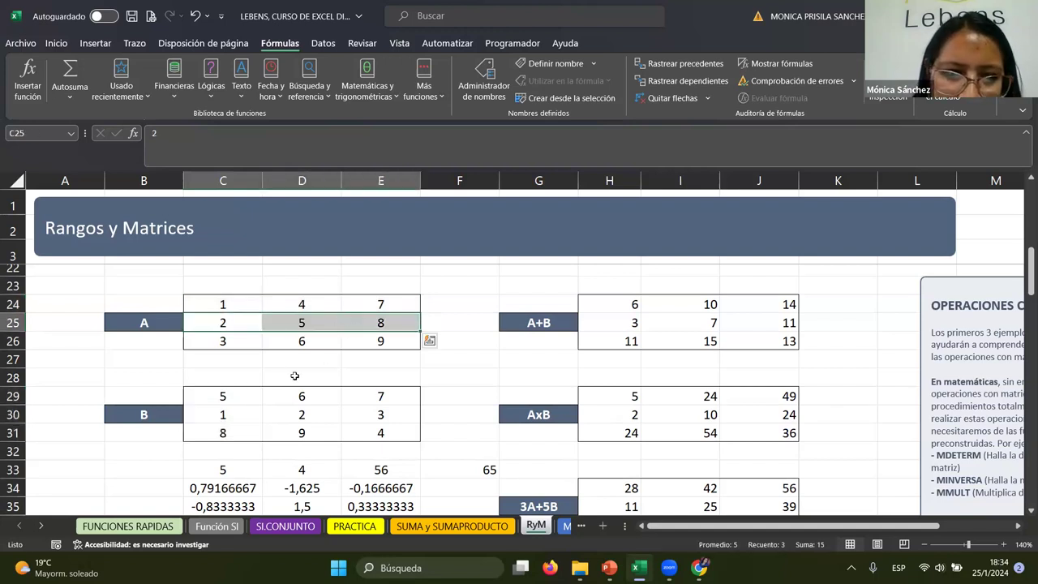
pyautogui.moveTo(314, 392); pyautogui.dragTo(302, 433)
pyautogui.scroll(-1, 301, 433)
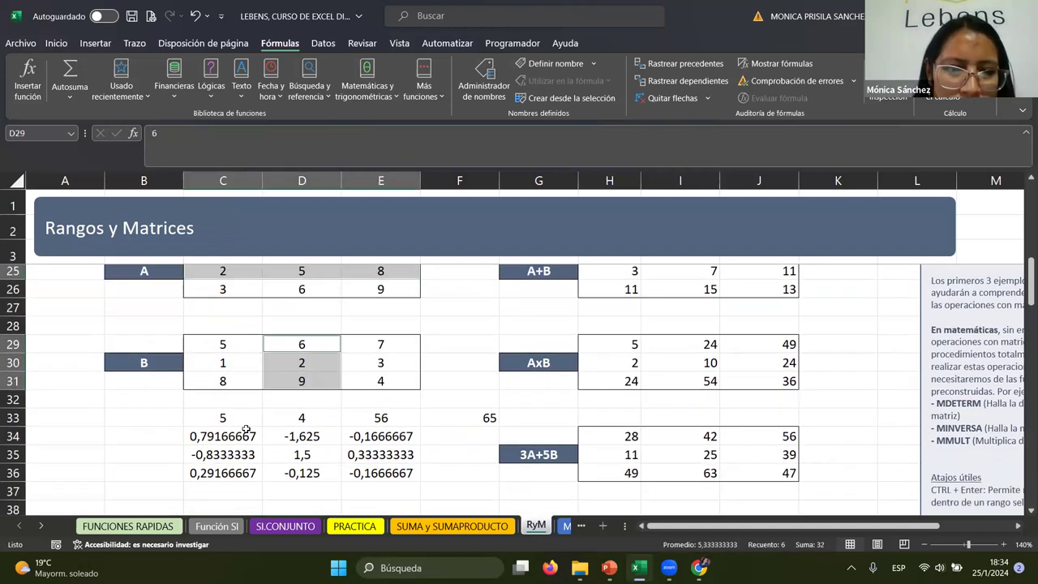
pyautogui.click(231, 417)
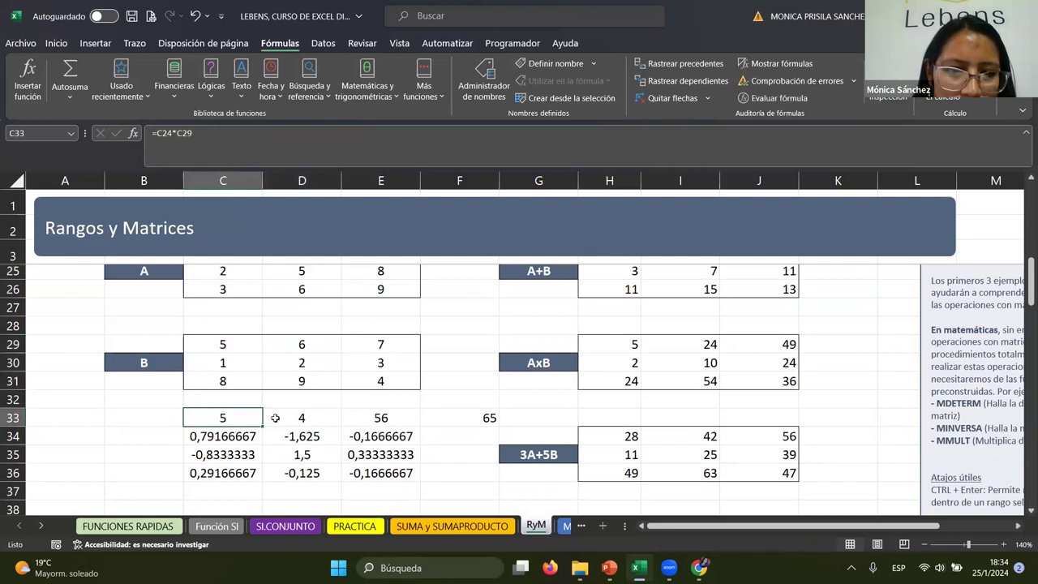
pyautogui.click(217, 443)
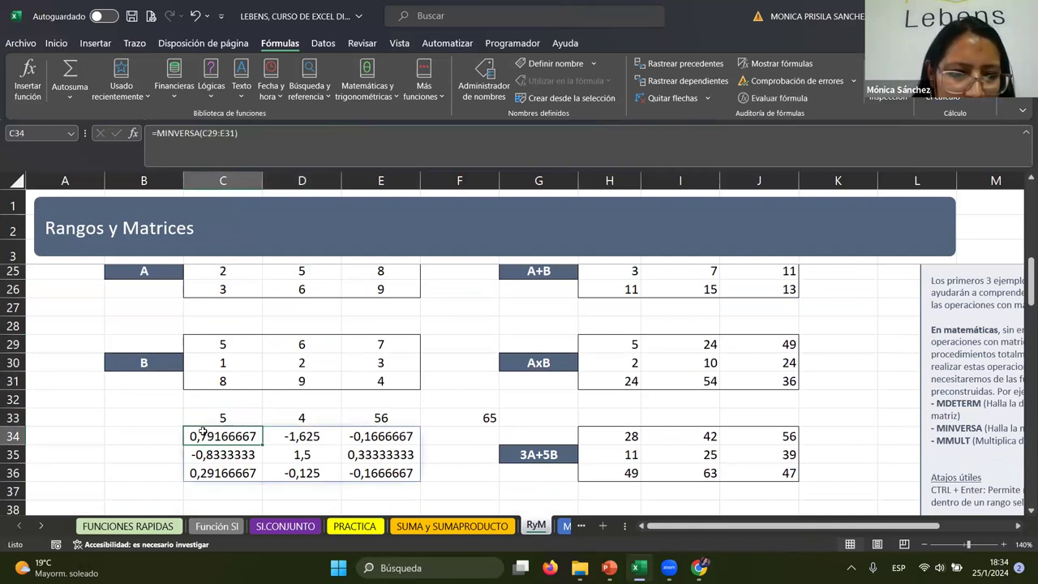
pyautogui.moveTo(203, 433); pyautogui.dragTo(357, 473)
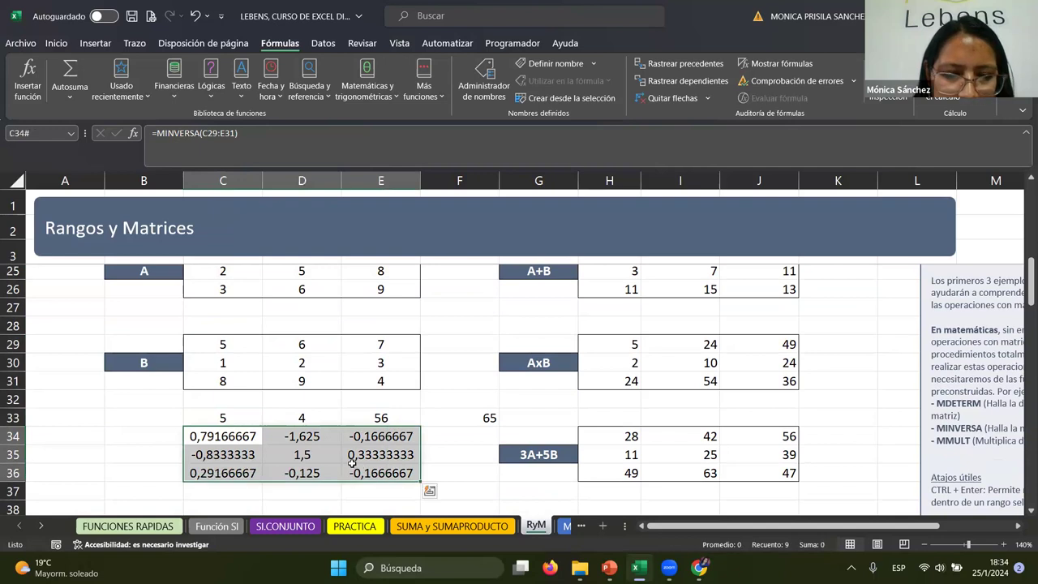
pyautogui.scroll(-1, 352, 462)
pyautogui.scroll(-1, 357, 381)
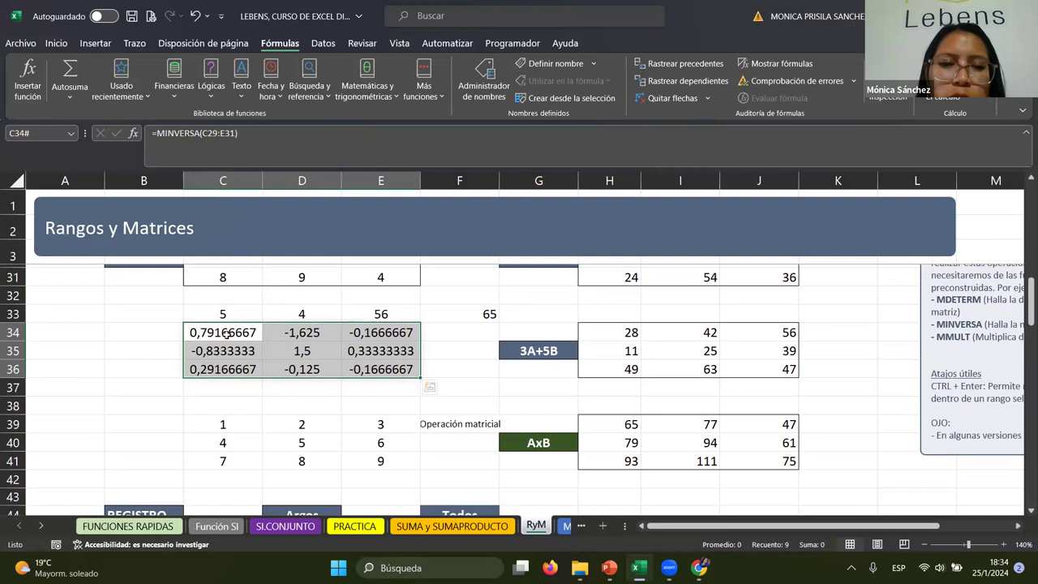
# Step: Insert three blank rows at rows 34–36, above the inverse matrix
pyautogui.moveTo(14, 332); pyautogui.dragTo(15, 368)
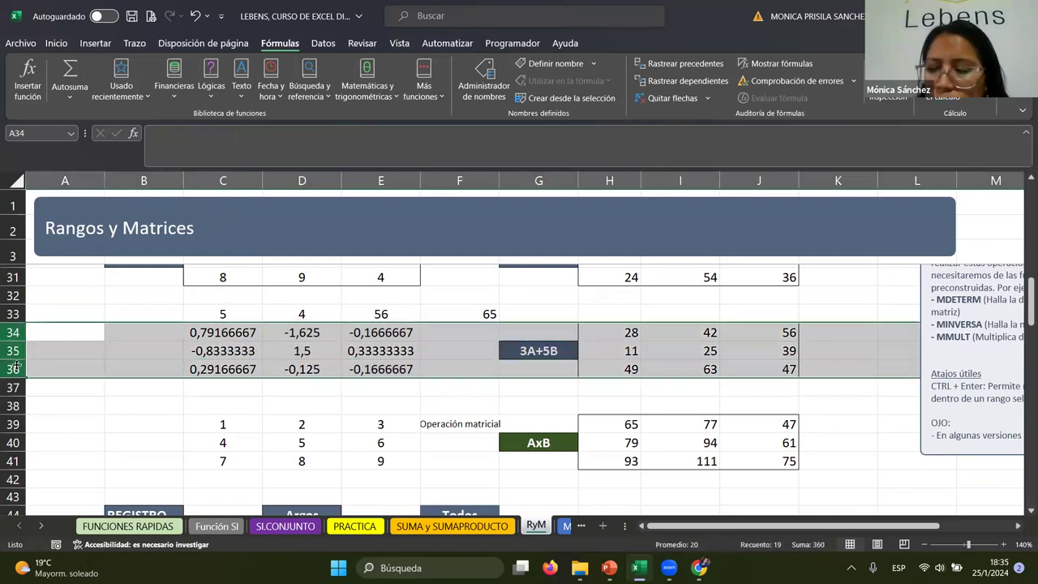
pyautogui.hotkey('ctrl', '+')
pyautogui.hotkey('ctrl', '+')
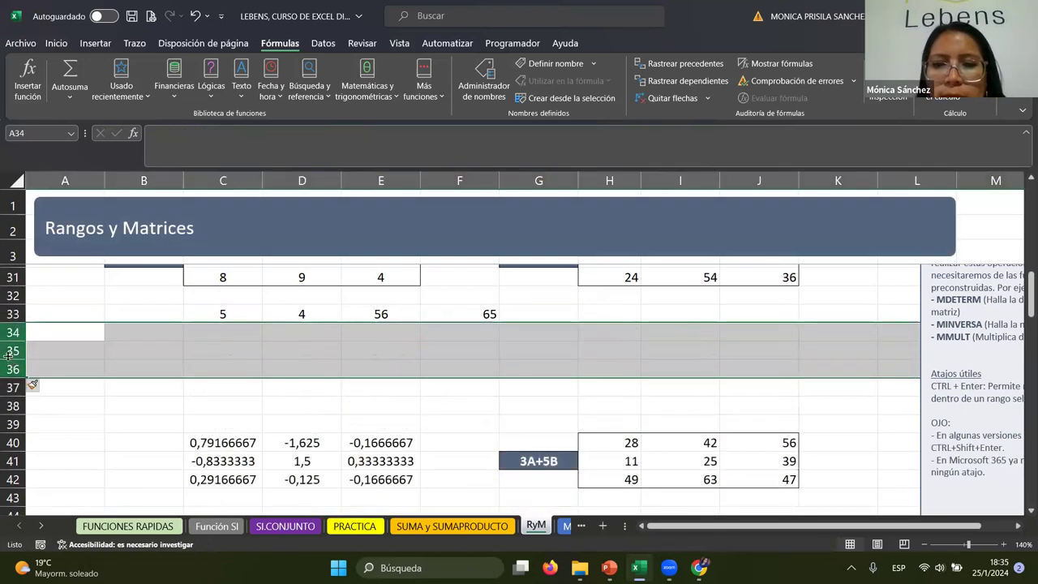
pyautogui.click(360, 333)
pyautogui.scroll(2, 289, 393)
pyautogui.scroll(1, 290, 393)
pyautogui.scroll(-1, 290, 393)
pyautogui.scroll(-5, 568, 418)
pyautogui.scroll(-2, 621, 343)
pyautogui.scroll(1, 621, 343)
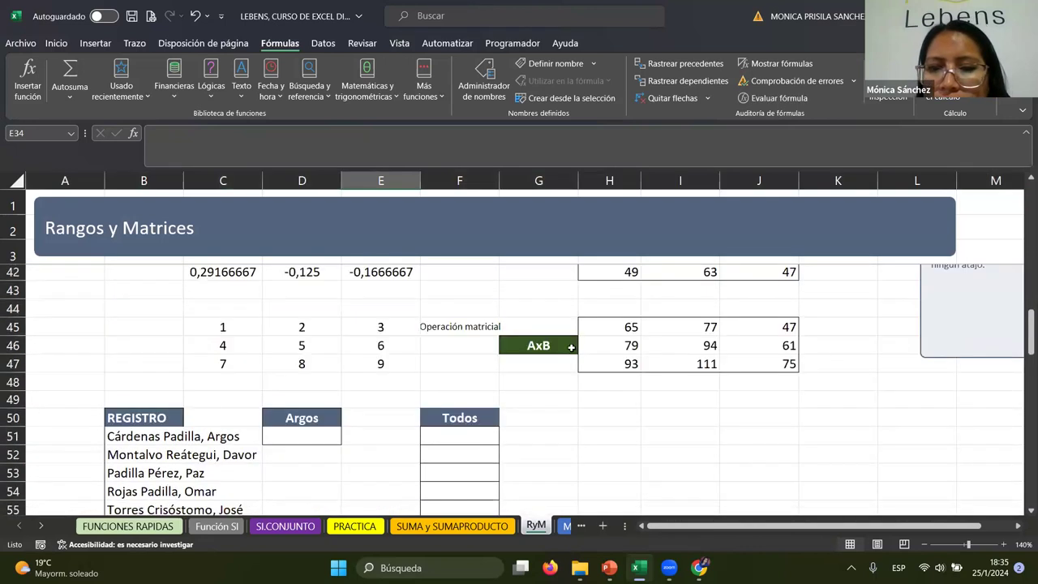
# Step: Copy the AxB result block and paste it at G33
pyautogui.click(551, 328)
pyautogui.keyDown('shift'); pyautogui.click(749, 356); pyautogui.keyUp('shift')
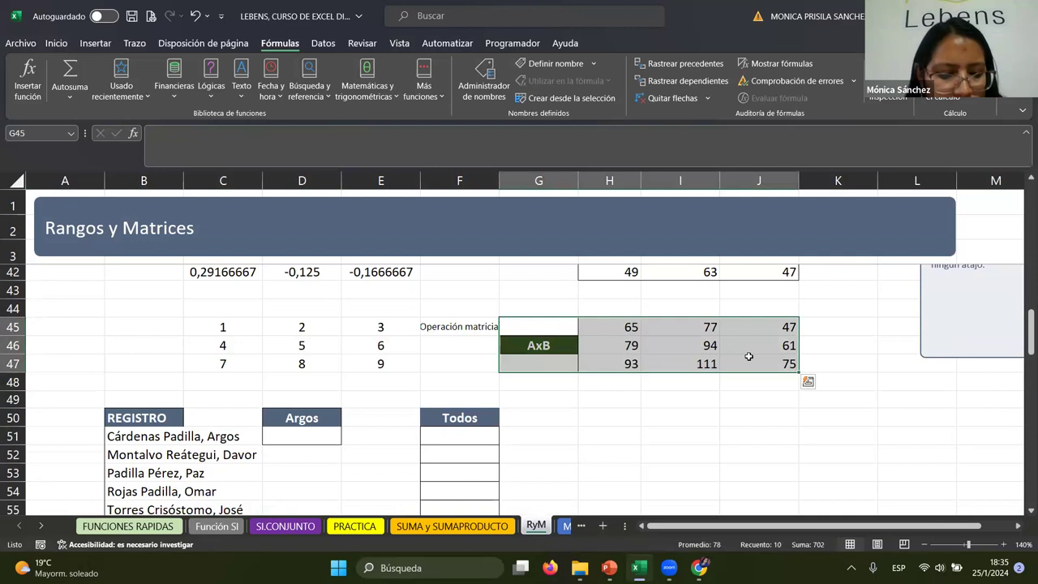
pyautogui.hotkey('ctrl', 'c')
pyautogui.scroll(4, 736, 364)
pyautogui.click(558, 307)
pyautogui.press('Return')
pyautogui.scroll(1, 556, 398)
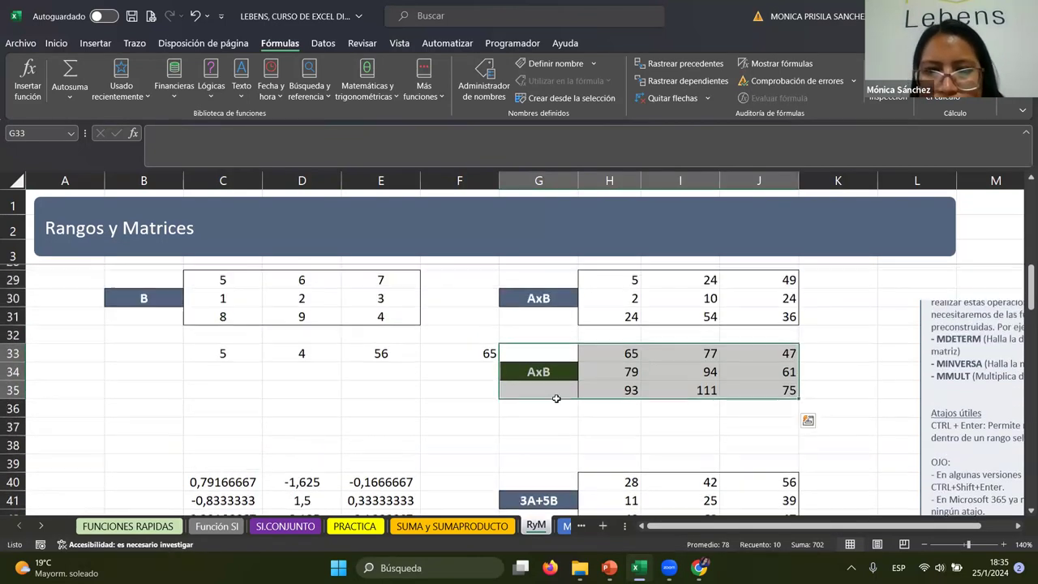
# Step: Review the sum formula in F33 and the product formula in C33
pyautogui.click(457, 368)
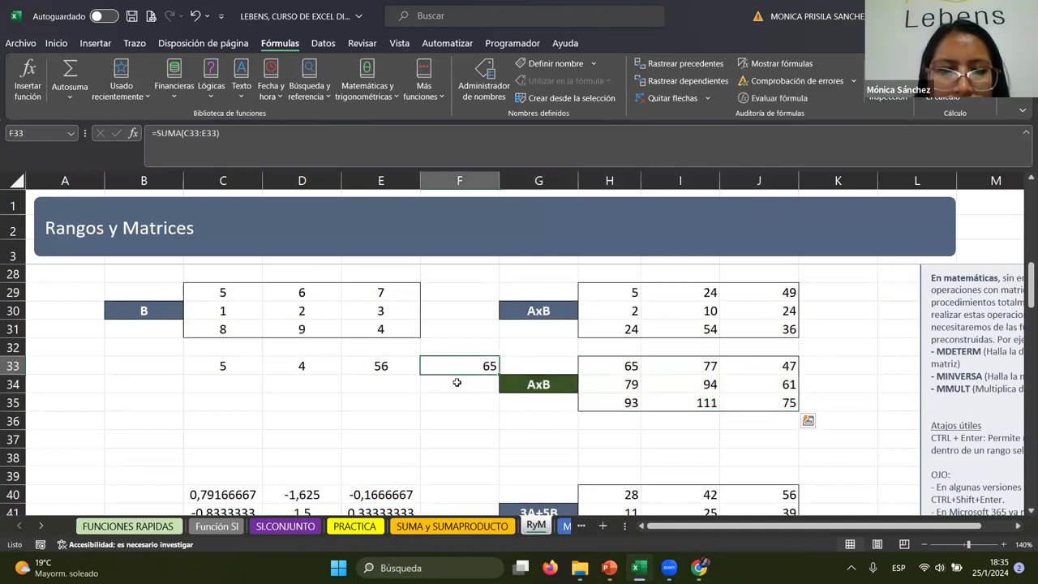
pyautogui.click(202, 370)
pyautogui.press('F2')
pyautogui.scroll(2, 286, 339)
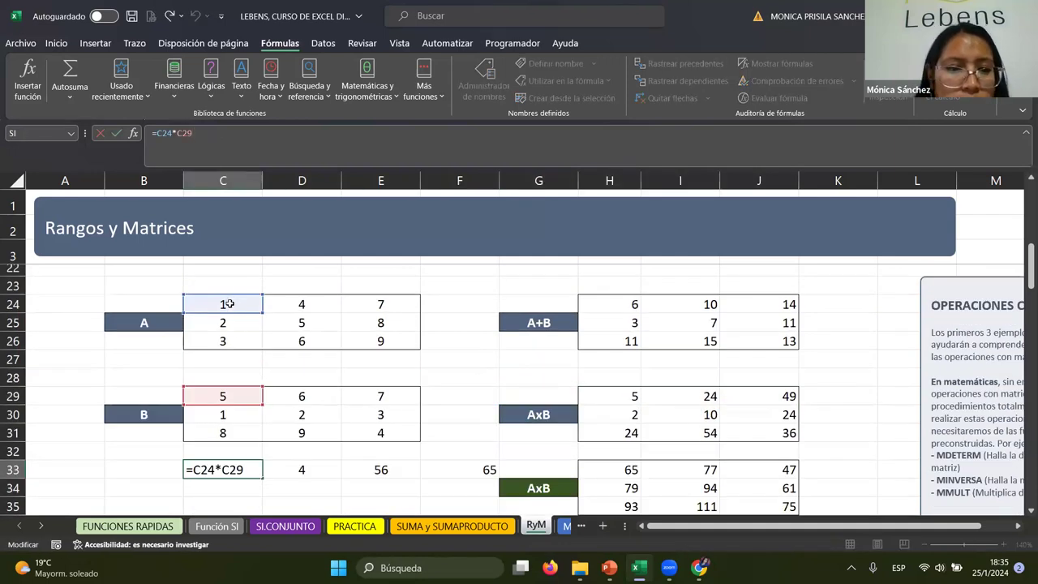
# Step: Review the C33, D33 and E33 product formulas, keeping 5, 4 and 56 unchanged
pyautogui.press('Return')
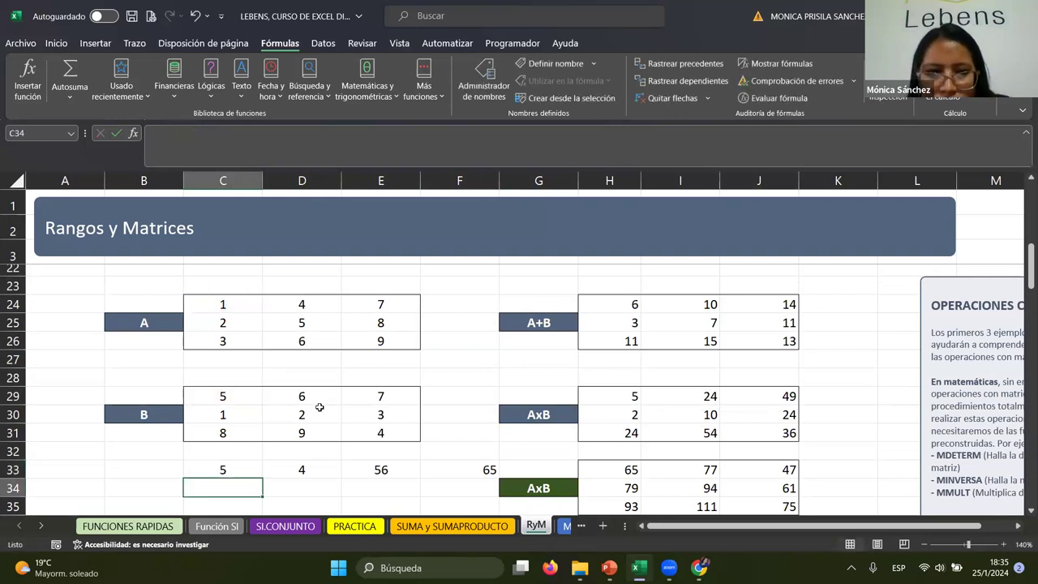
pyautogui.click(303, 469)
pyautogui.press('F2')
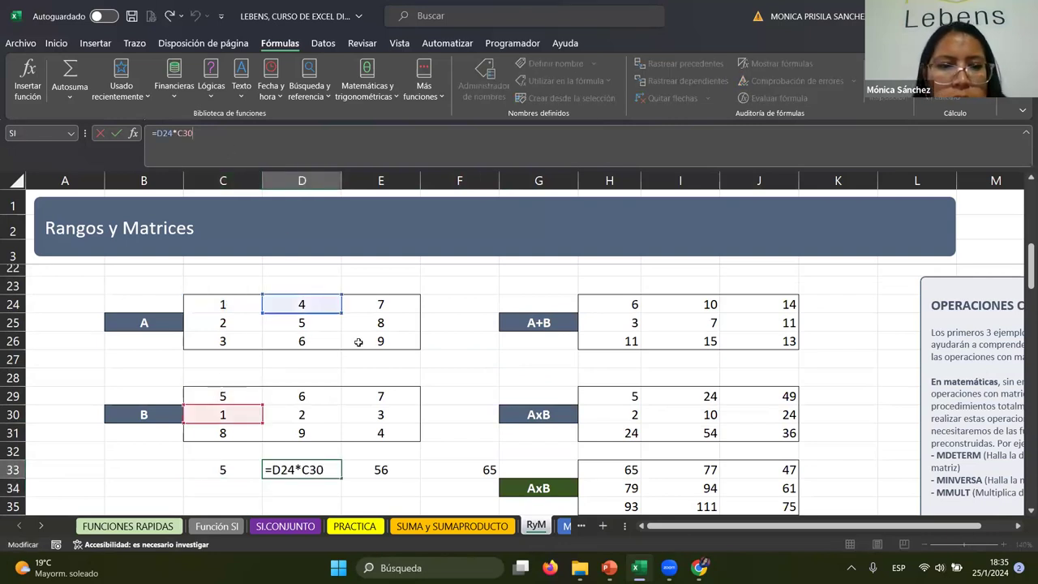
pyautogui.press('Return')
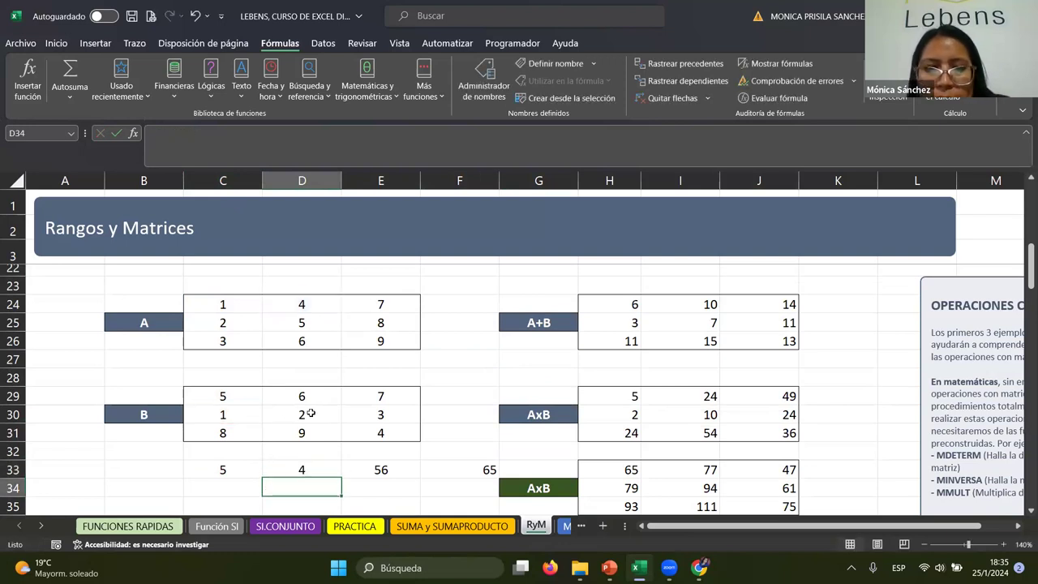
pyautogui.click(361, 474)
pyautogui.press('F2')
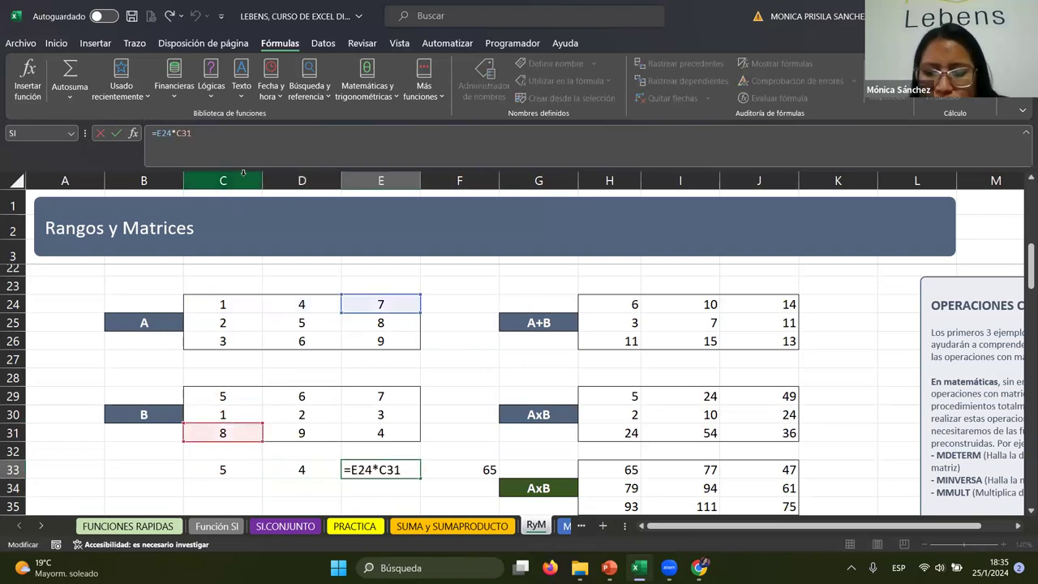
pyautogui.press('Return')
# Step: Enter =C25*C29 in C34 and =D25*D29 in D34, giving 10 and 30
pyautogui.click(233, 485)
pyautogui.write('=')
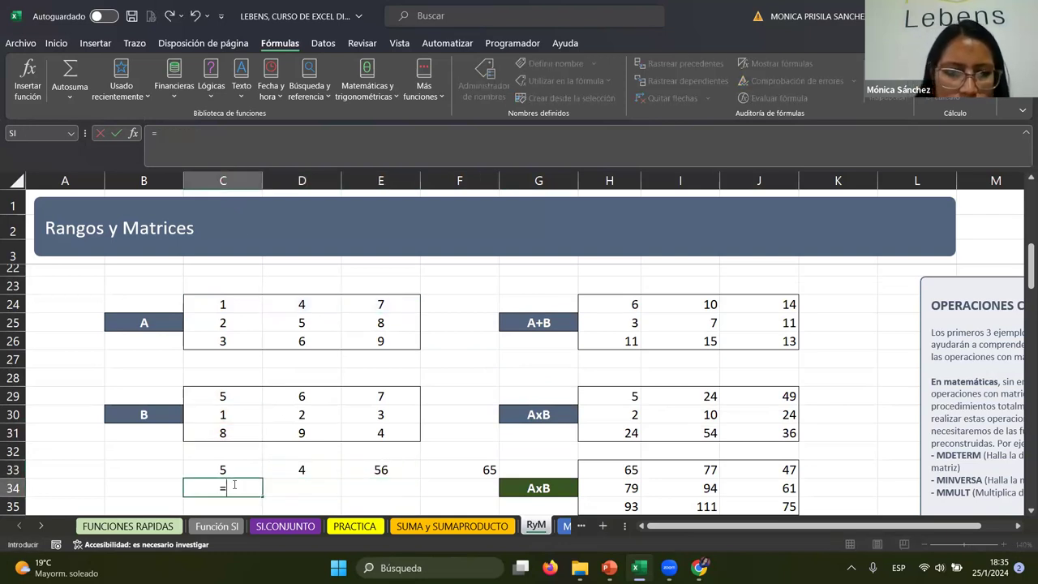
pyautogui.click(232, 321)
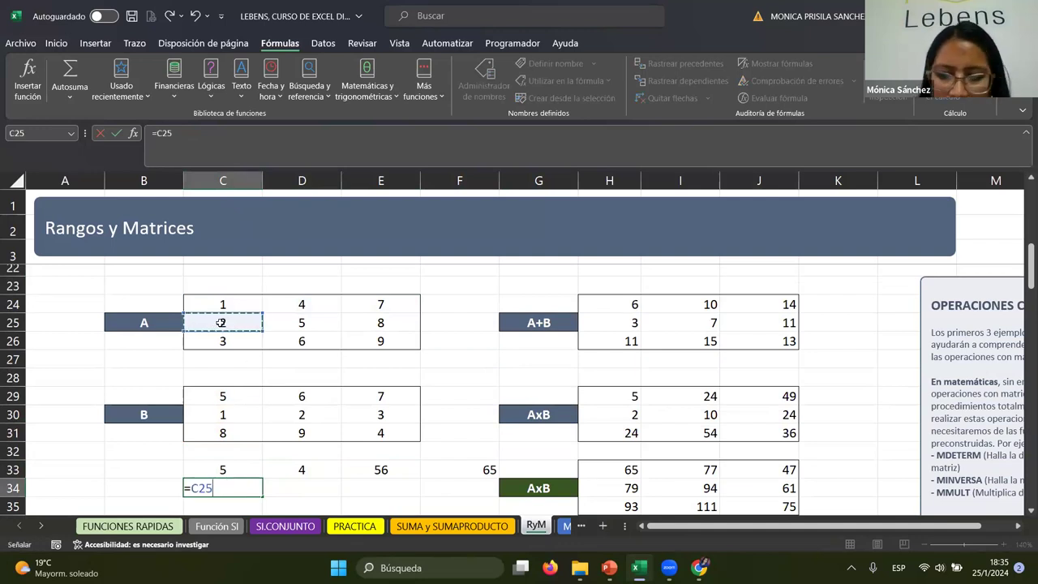
pyautogui.write('*')
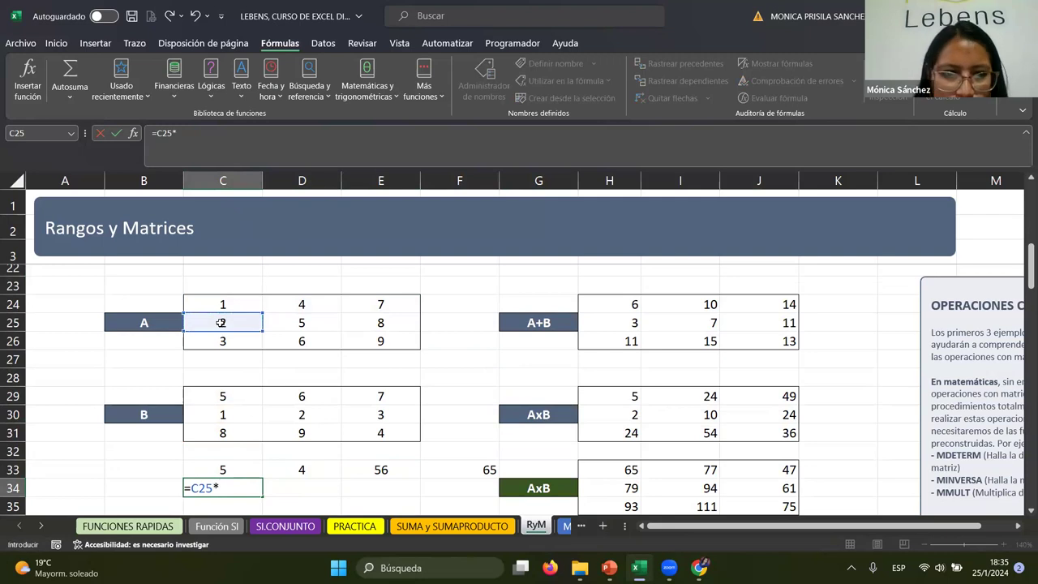
pyautogui.click(227, 400)
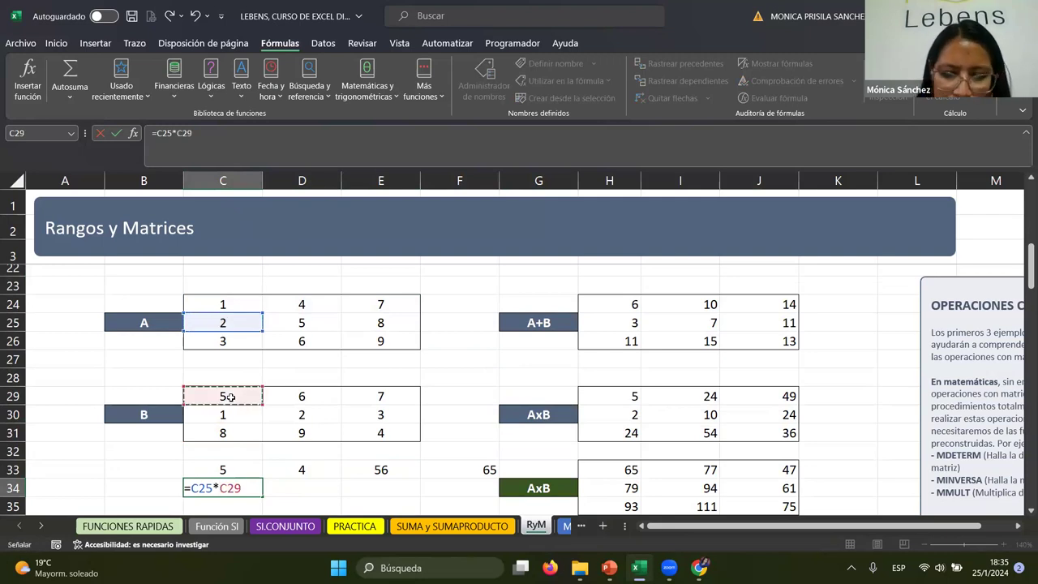
pyautogui.press('Return')
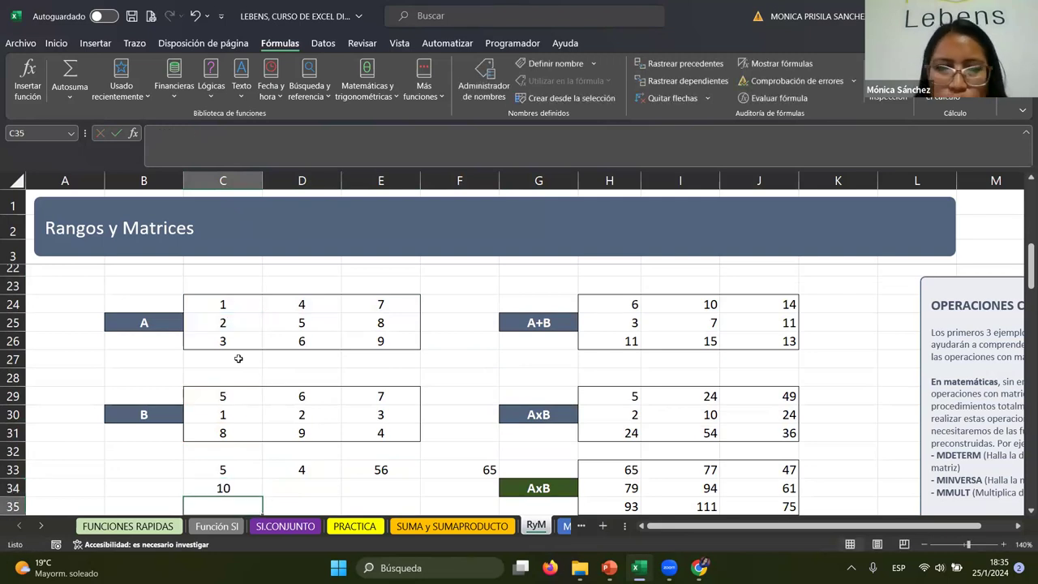
pyautogui.click(333, 490)
pyautogui.write('=')
pyautogui.click(304, 321)
pyautogui.write('*')
pyautogui.click(304, 397)
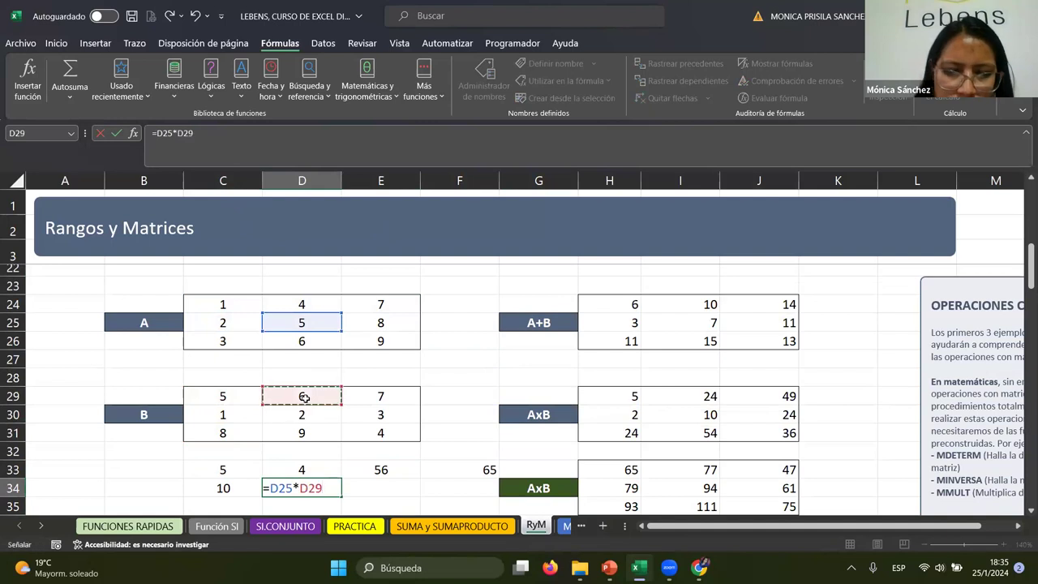
pyautogui.press('Return')
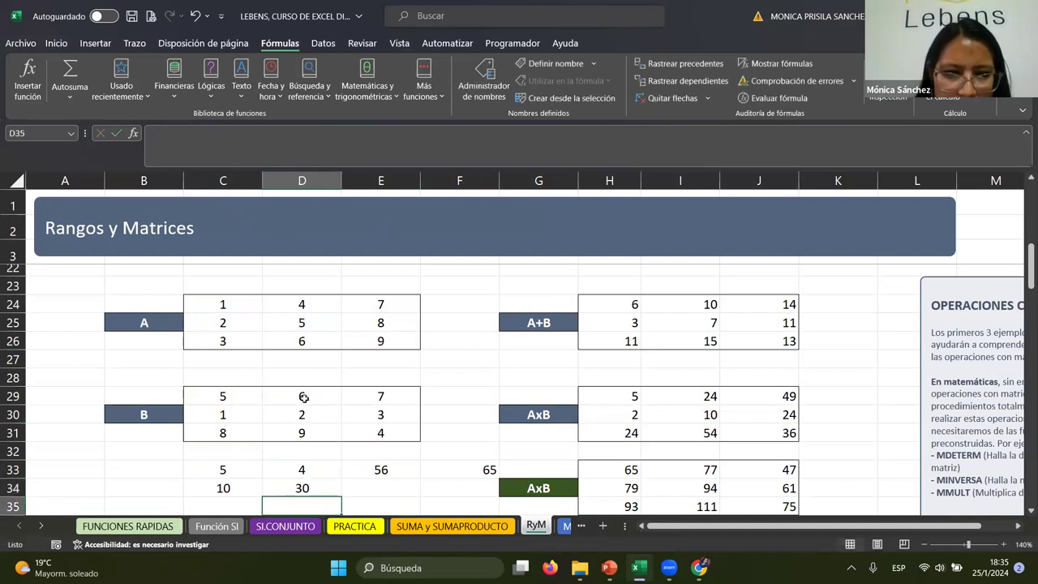
# Step: Enter =E25*E29 in E34, giving 56
pyautogui.click(370, 492)
pyautogui.write('=')
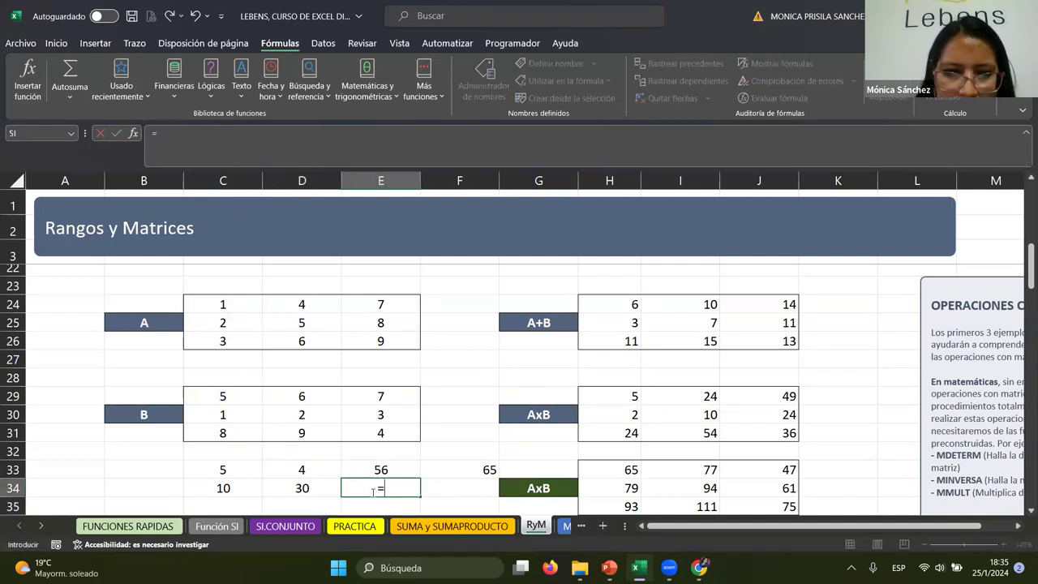
pyautogui.click(377, 325)
pyautogui.write('*')
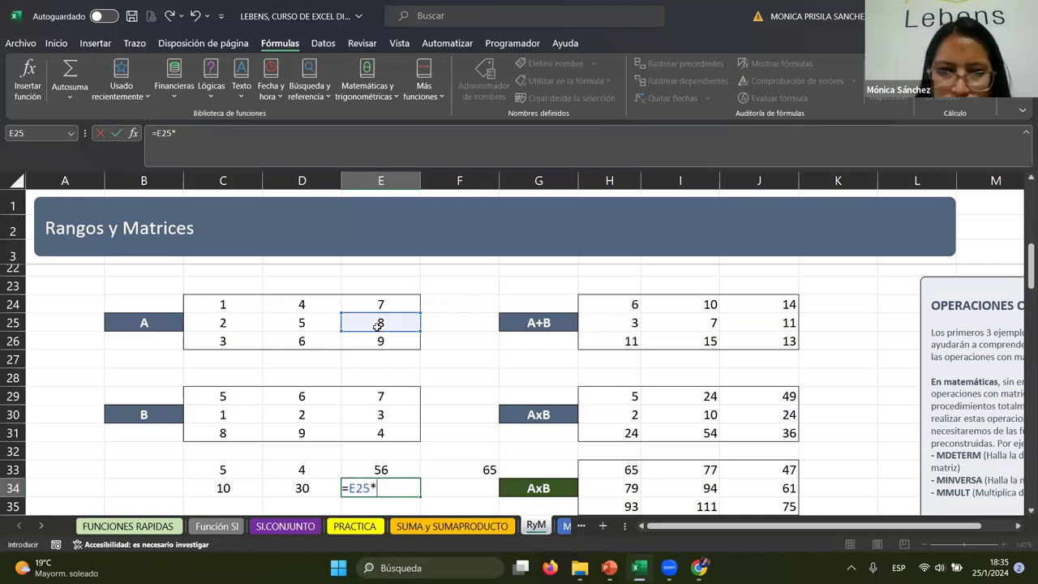
pyautogui.click(388, 395)
pyautogui.press('Return')
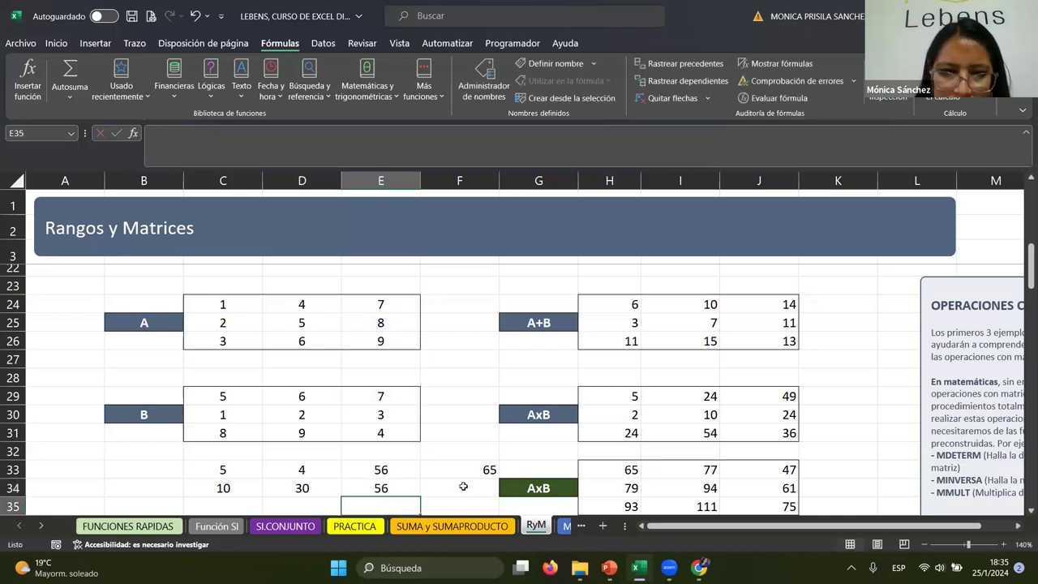
pyautogui.click(475, 494)
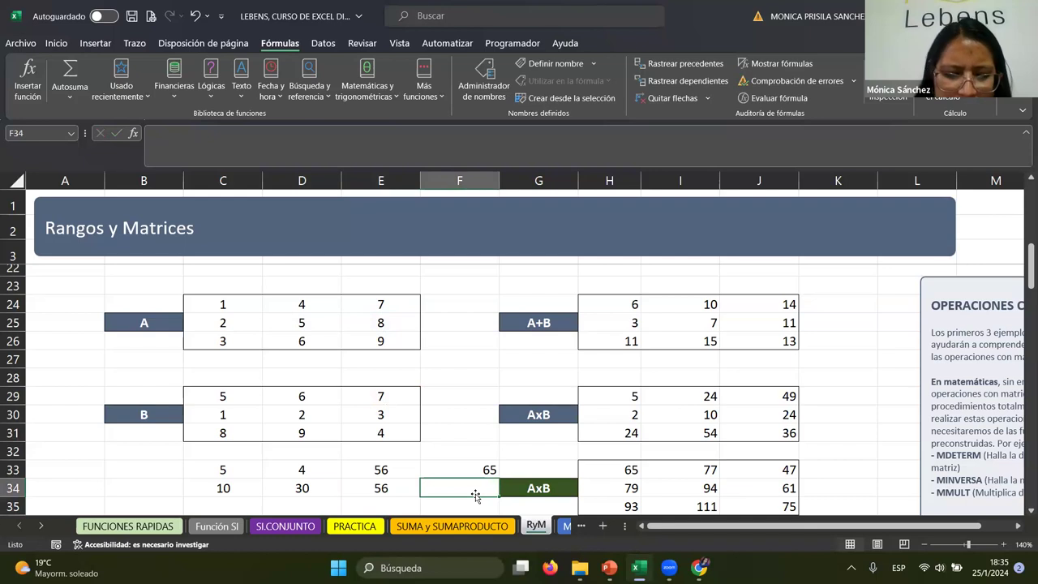
# Step: AutoSum row 34 to 96 in F34, then try E24 as E34's first factor, giving 49
pyautogui.hotkey('alt', '=')
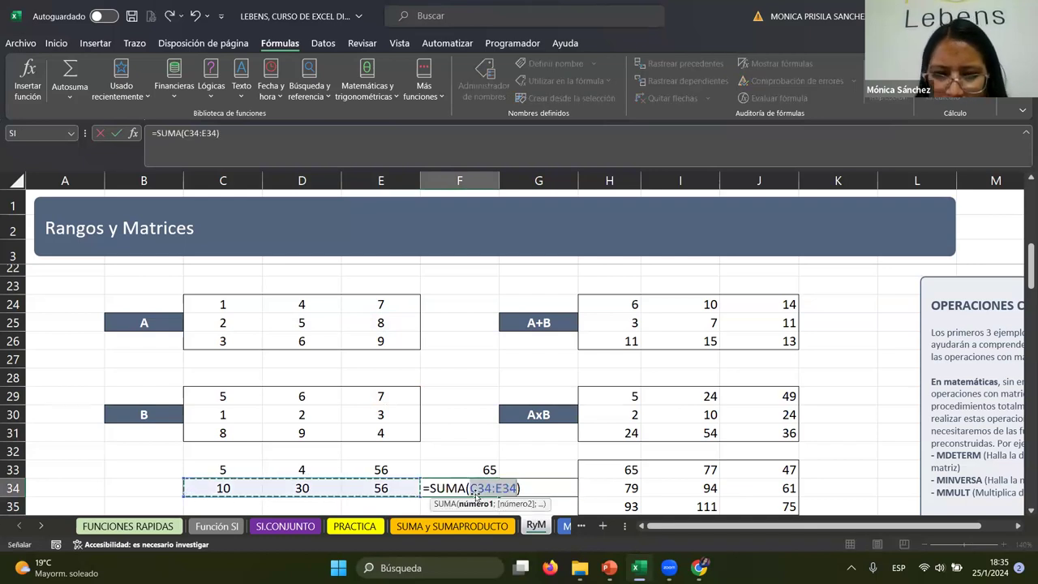
pyautogui.press('Return')
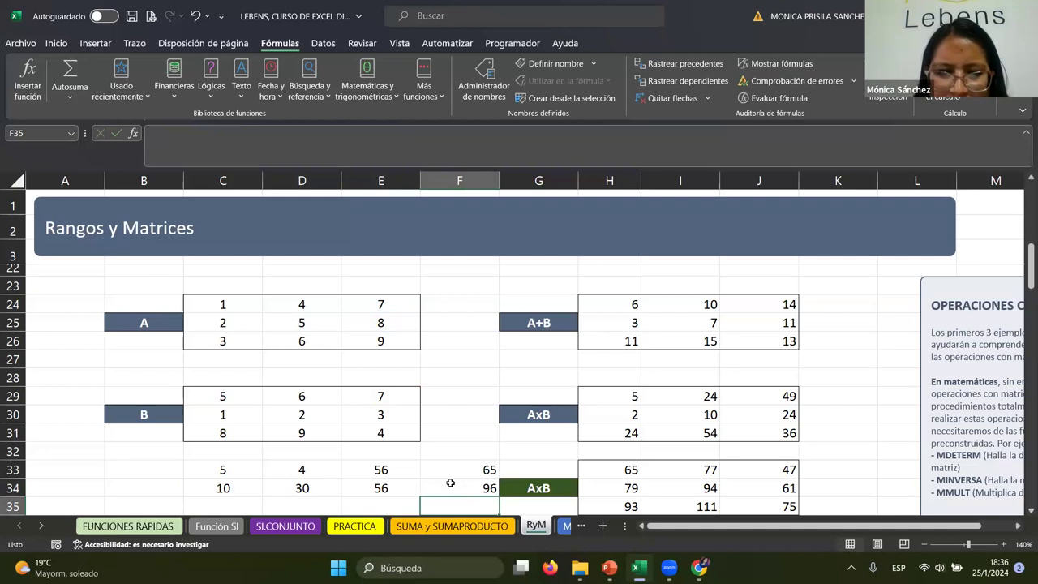
pyautogui.click(394, 486)
pyautogui.click(259, 146)
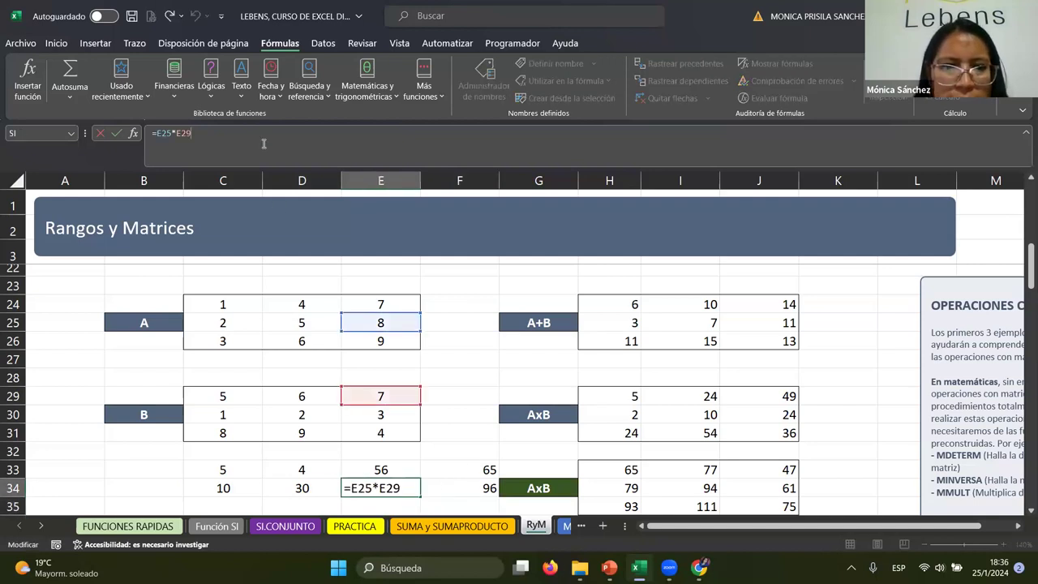
pyautogui.click(390, 304)
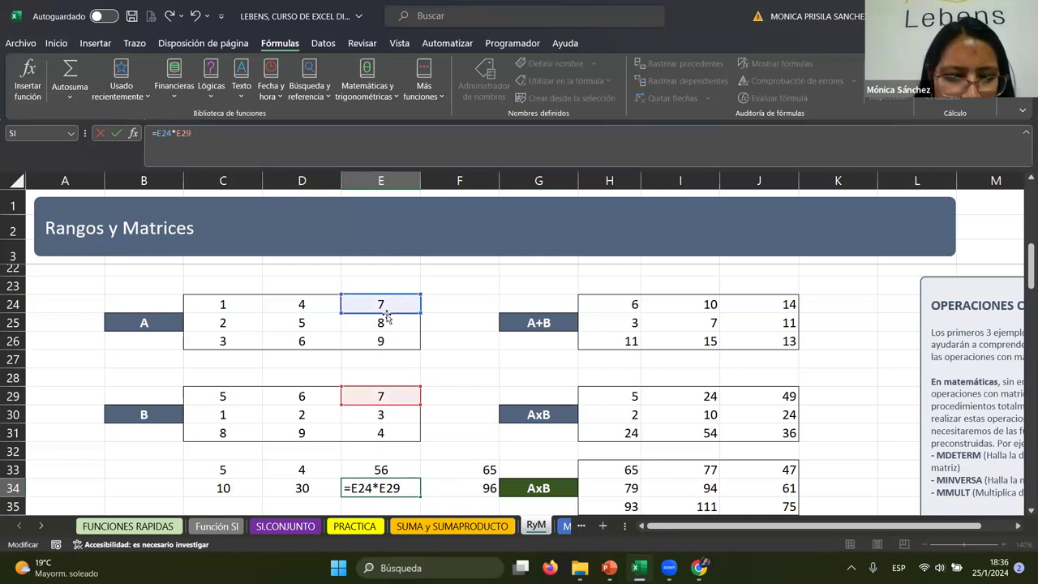
pyautogui.press('Return')
# Step: Review D34 and C34, then restore E34 to =E25*E29, giving 56 again
pyautogui.click(304, 487)
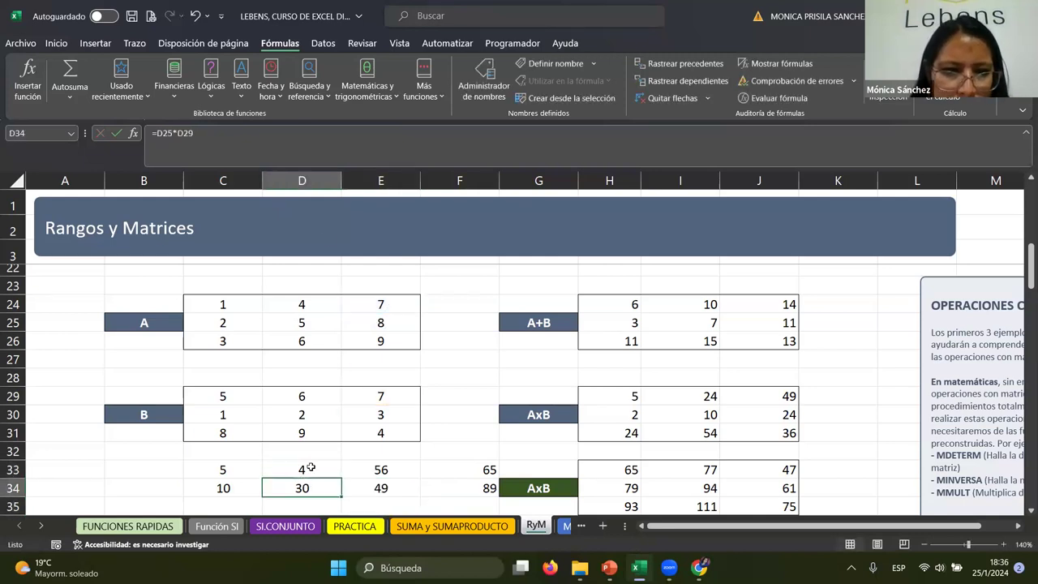
pyautogui.click(240, 150)
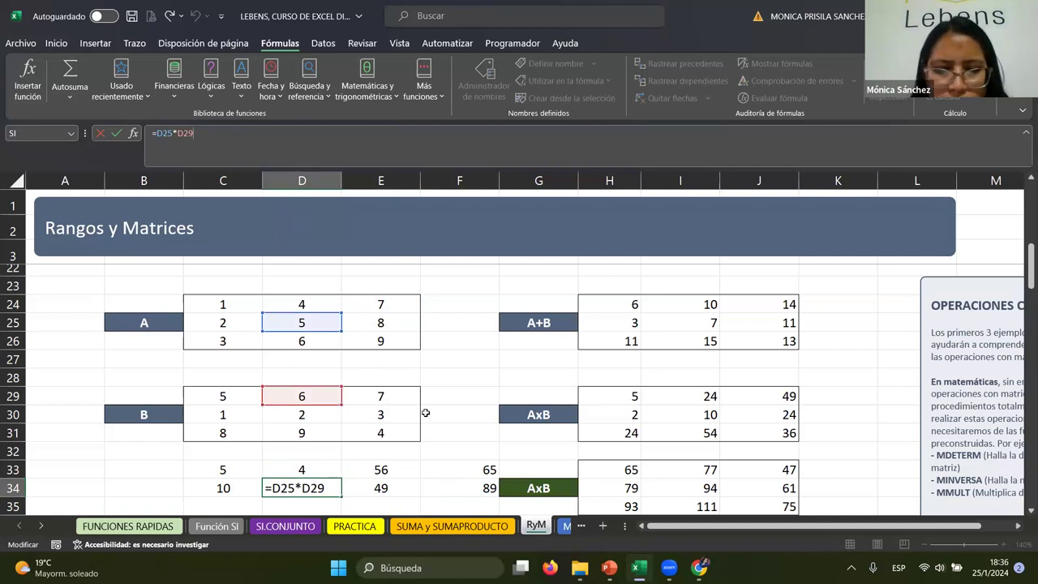
pyautogui.press('Return')
pyautogui.press('Up')
pyautogui.press('Left')
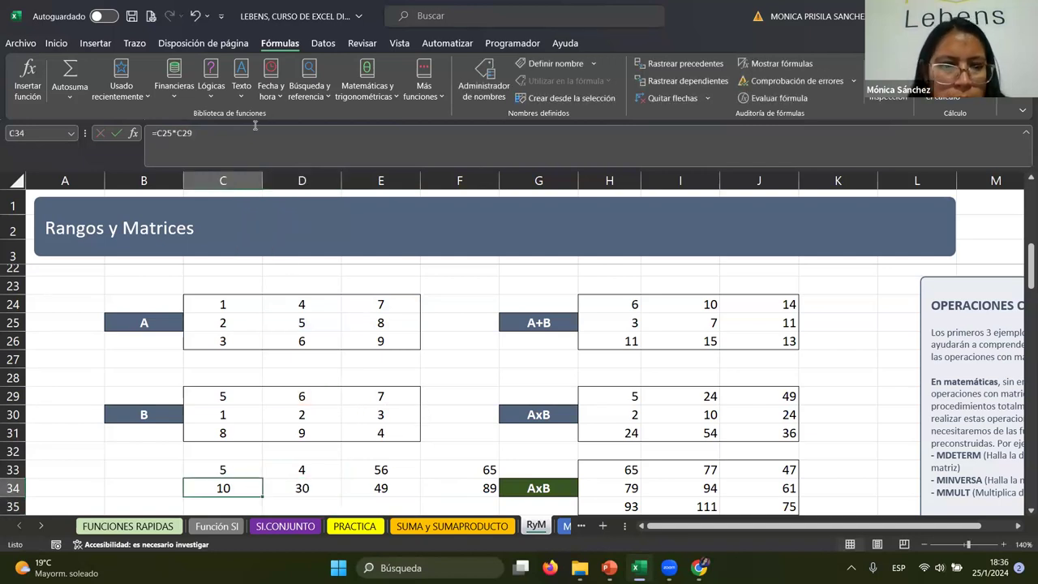
pyautogui.press('F2')
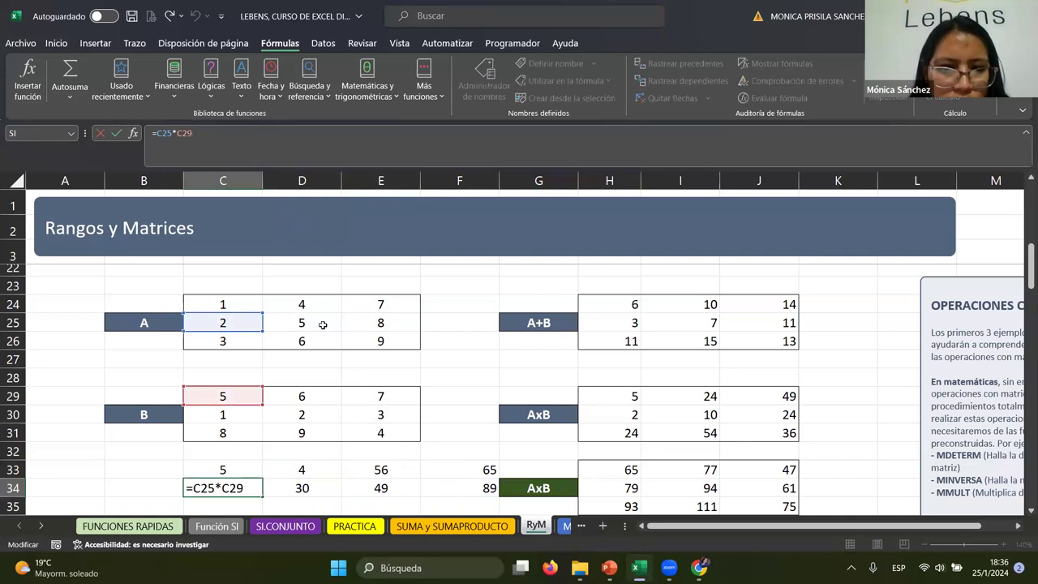
pyautogui.click(374, 488)
pyautogui.press('F2')
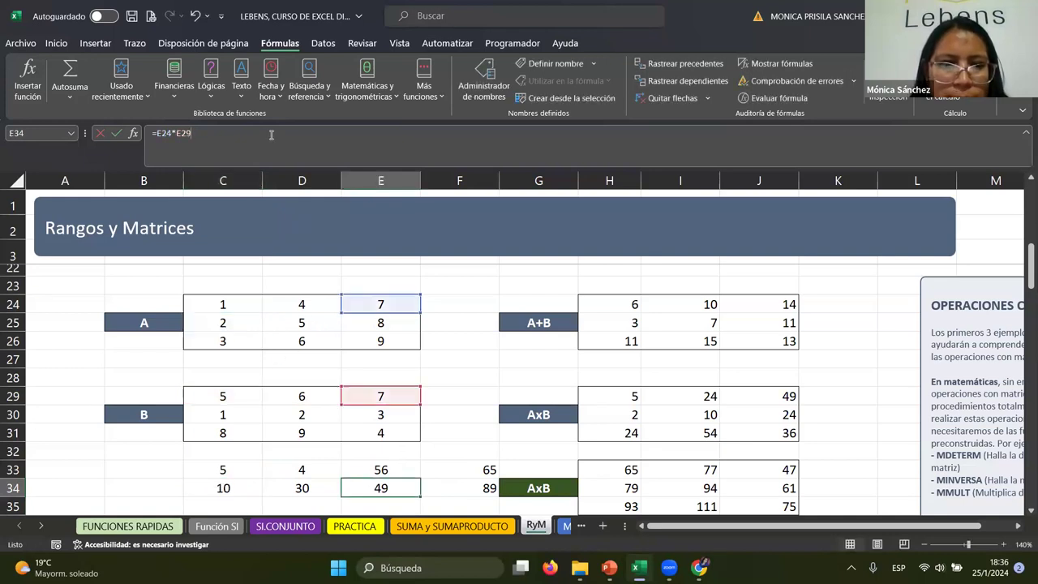
pyautogui.moveTo(386, 308); pyautogui.dragTo(389, 326)
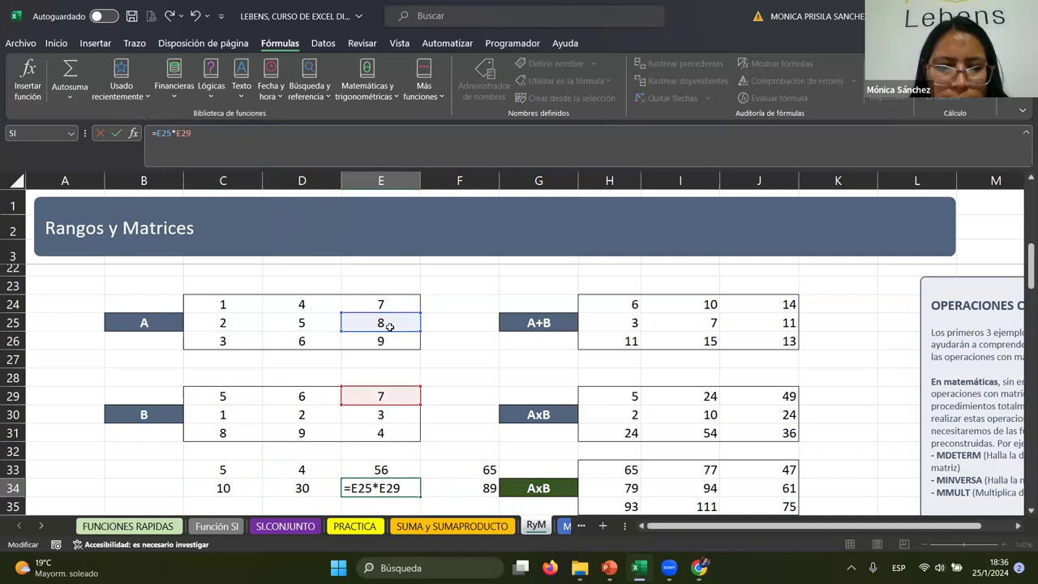
pyautogui.press('Return')
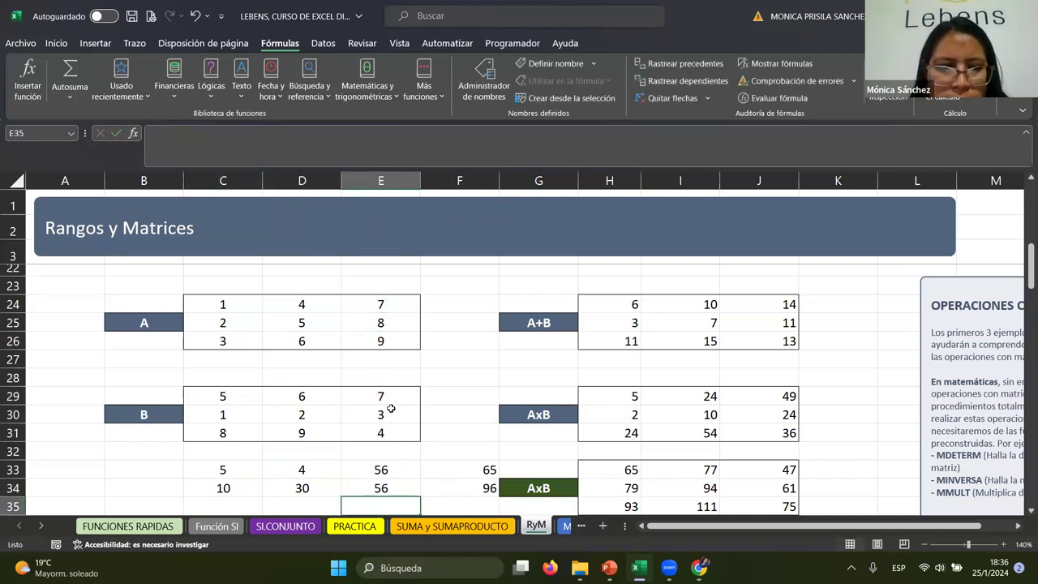
# Step: Show the cells referenced by D34, C34 and E34, and check F34's =SUMA(C34:E34)
pyautogui.click(280, 499)
pyautogui.click(234, 489)
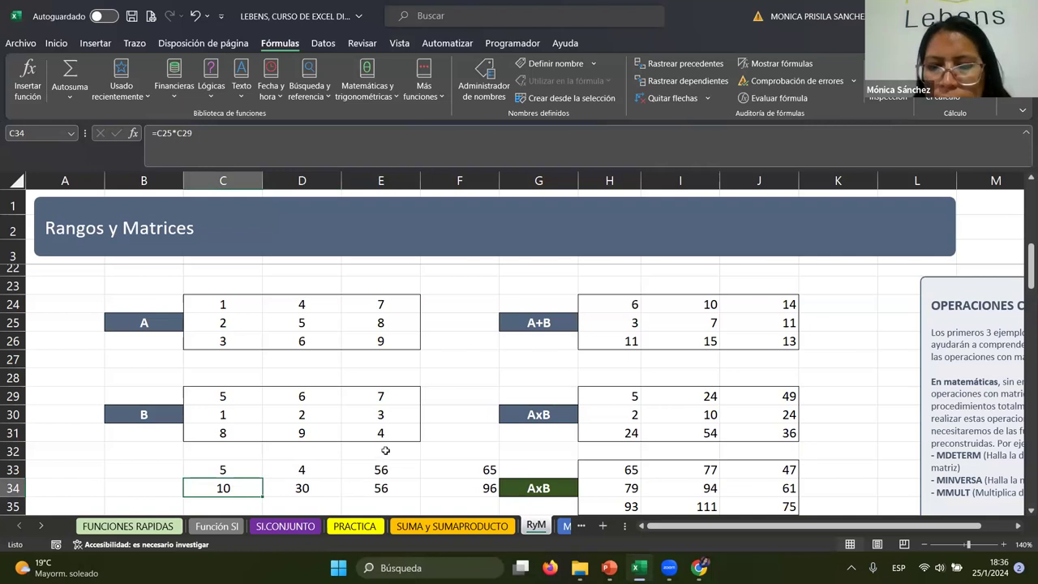
pyautogui.click(319, 492)
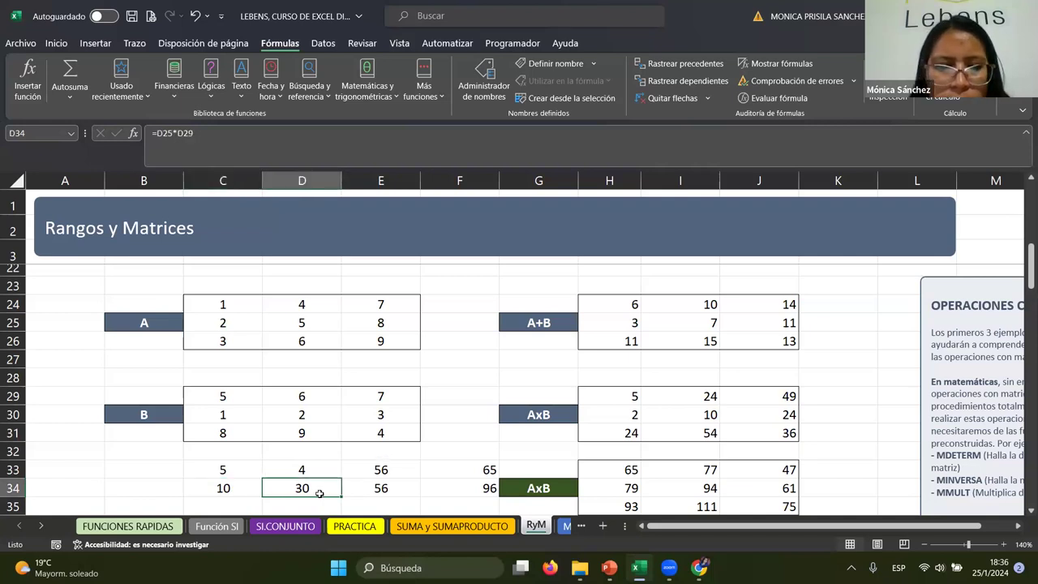
pyautogui.click(221, 145)
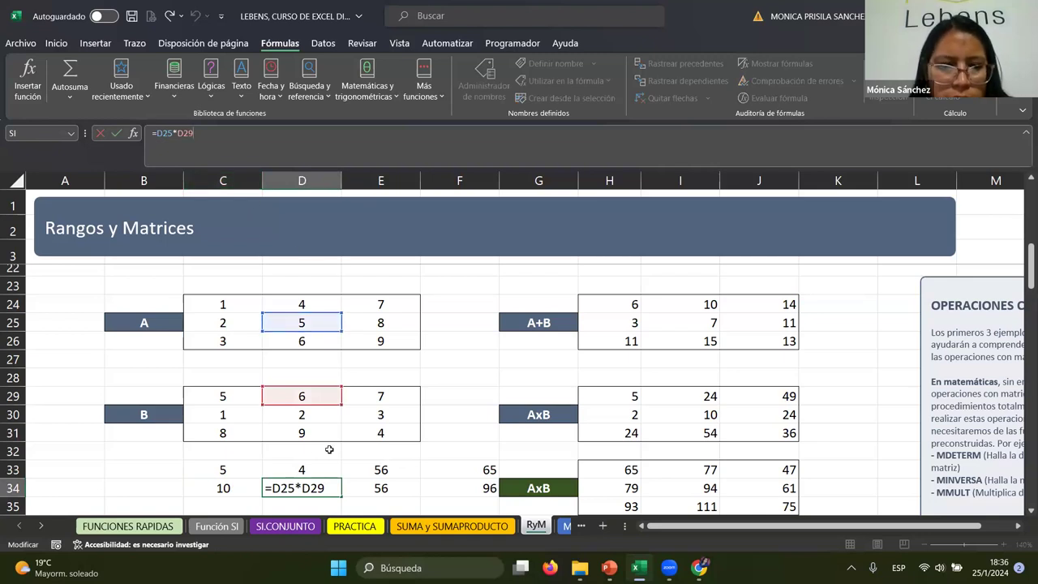
pyautogui.click(225, 487)
pyautogui.click(228, 147)
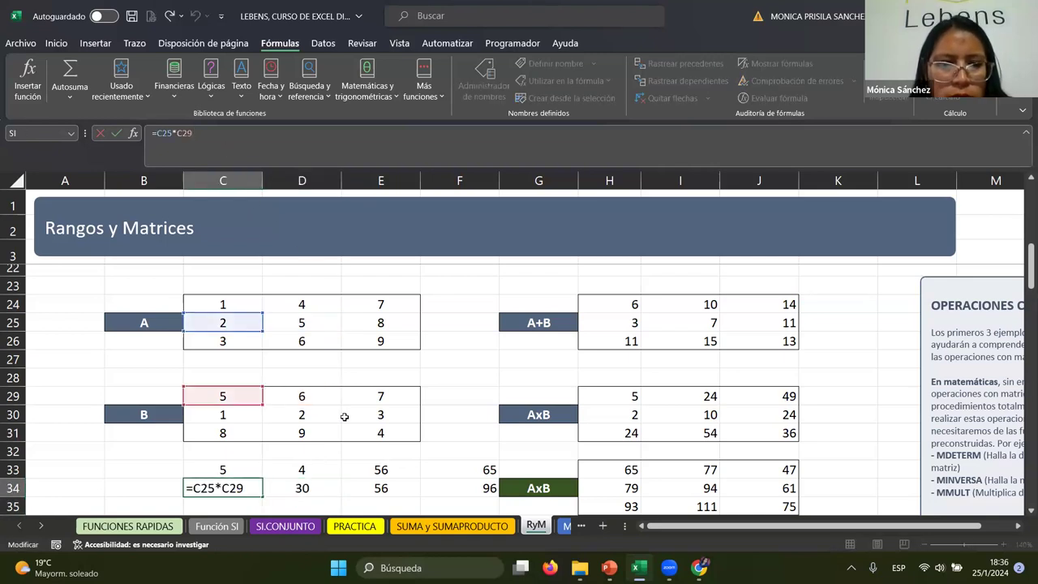
pyautogui.press('Tab')
pyautogui.press('Tab')
pyautogui.click(242, 153)
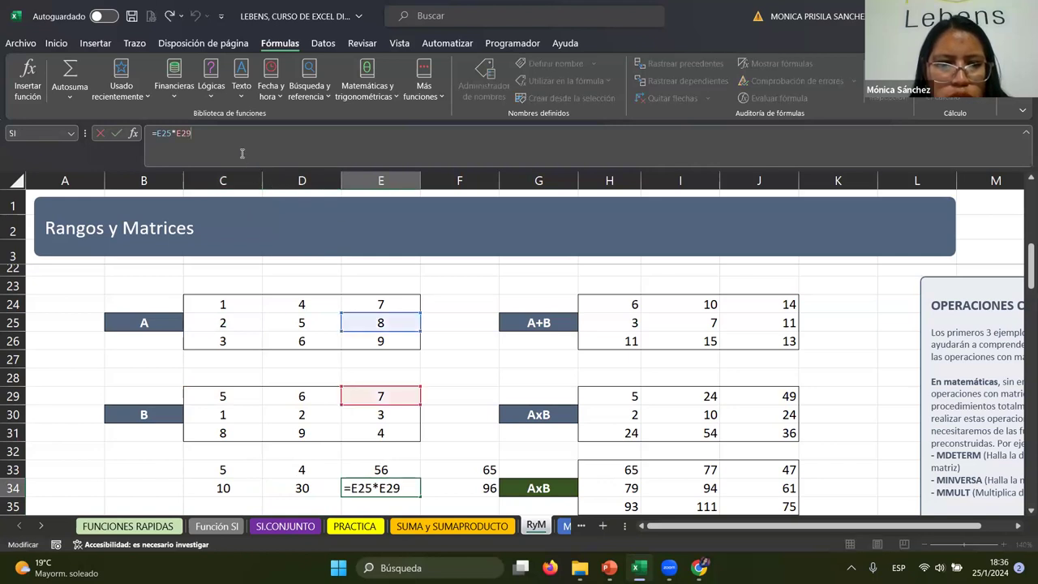
pyautogui.press('Return')
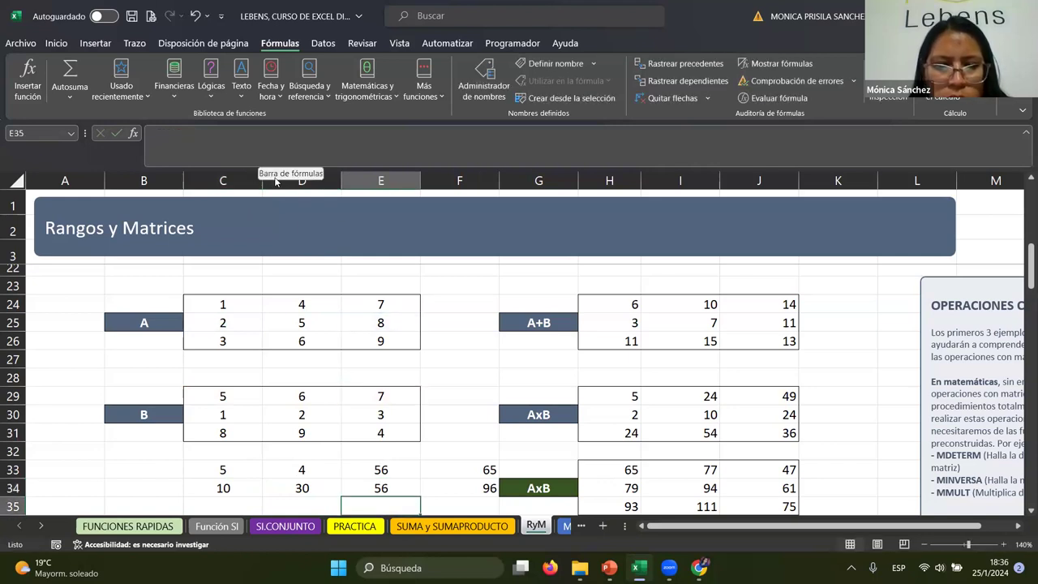
pyautogui.click(459, 481)
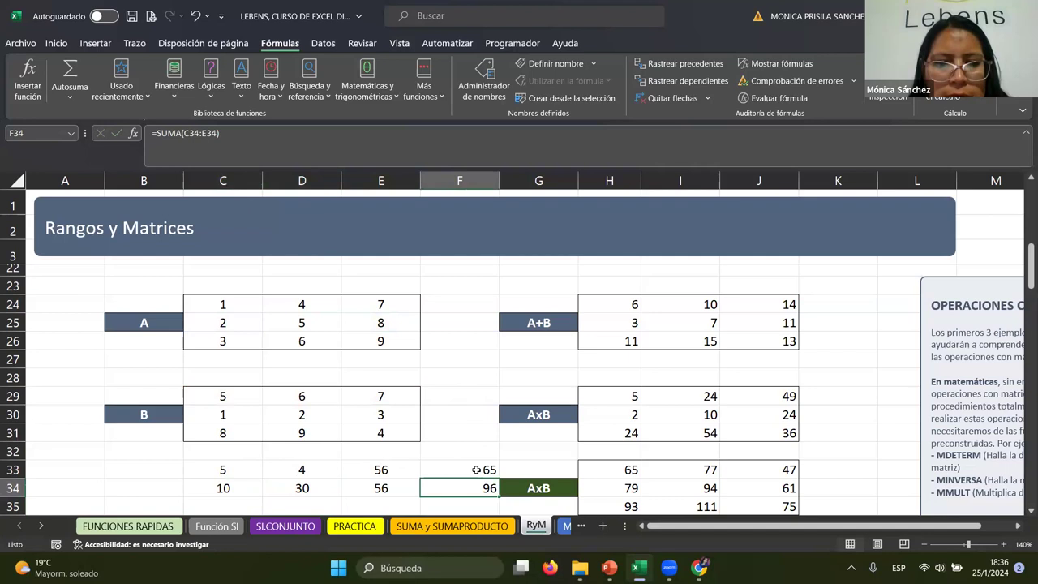
pyautogui.click(476, 470)
pyautogui.scroll(-1, 573, 441)
pyautogui.scroll(-1, 580, 438)
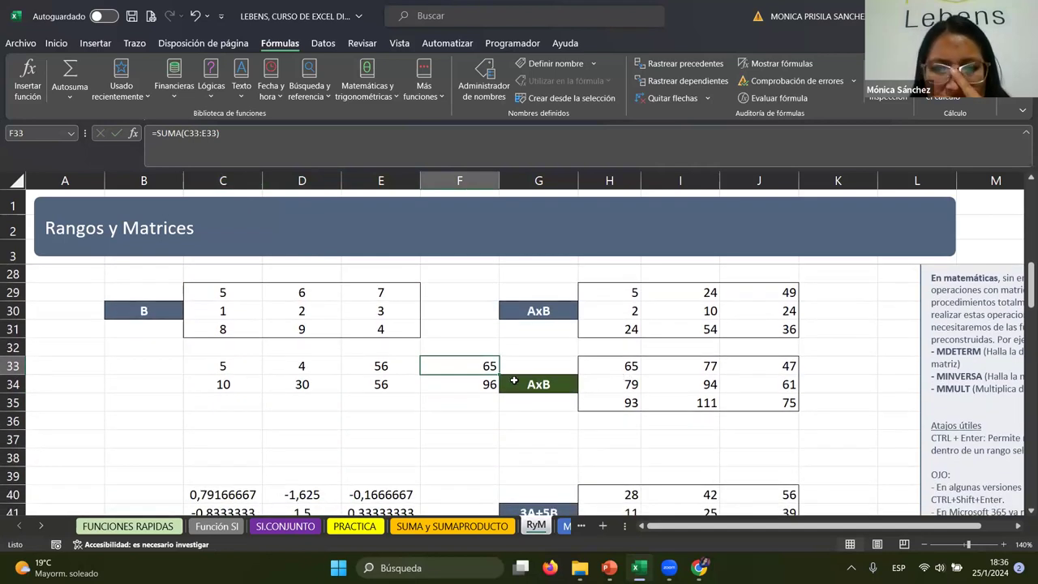
pyautogui.click(472, 385)
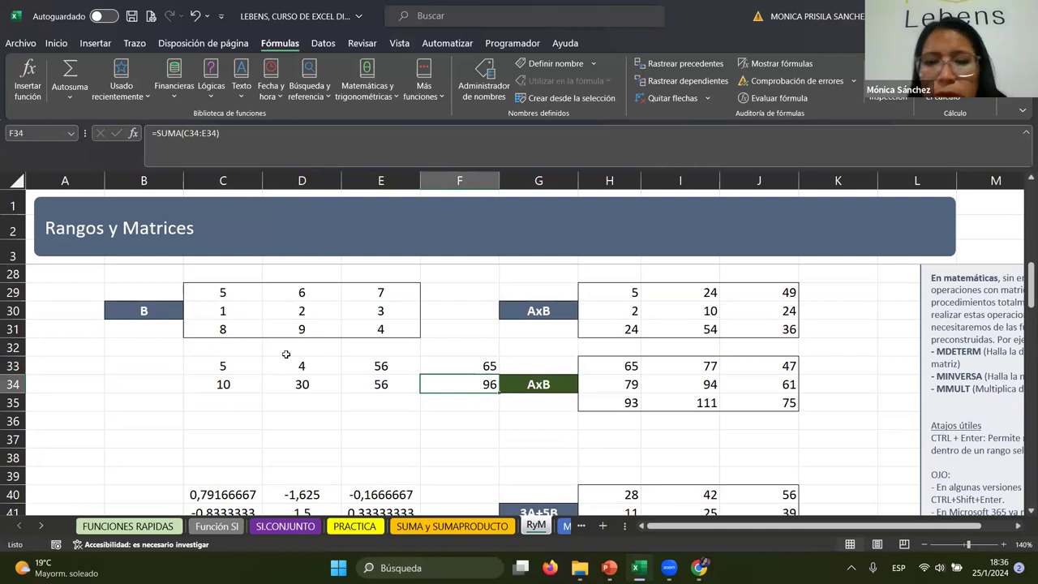
pyautogui.moveTo(223, 385); pyautogui.dragTo(466, 384)
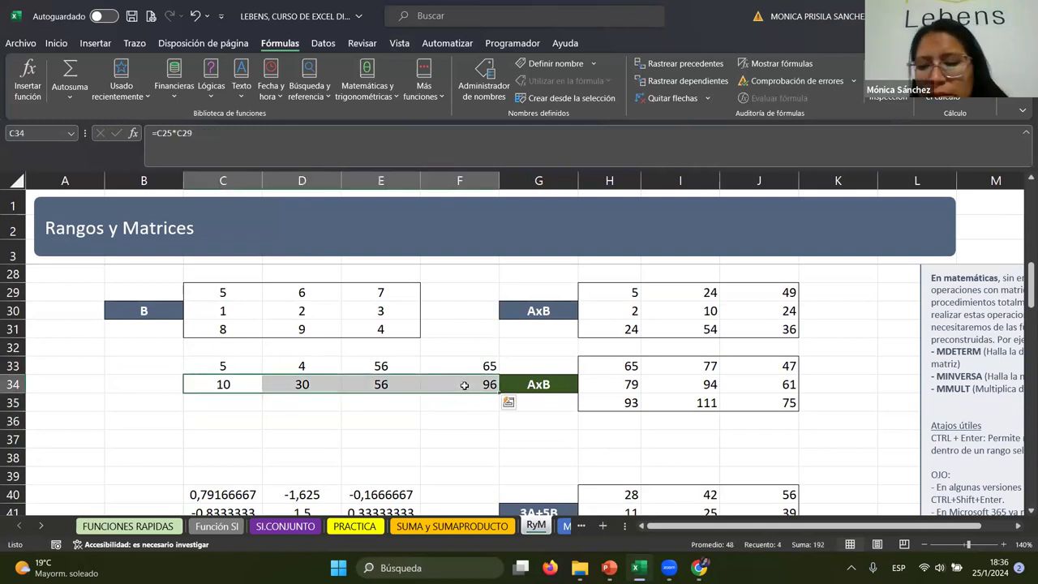
pyautogui.scroll(1, 439, 432)
pyautogui.scroll(1, 442, 432)
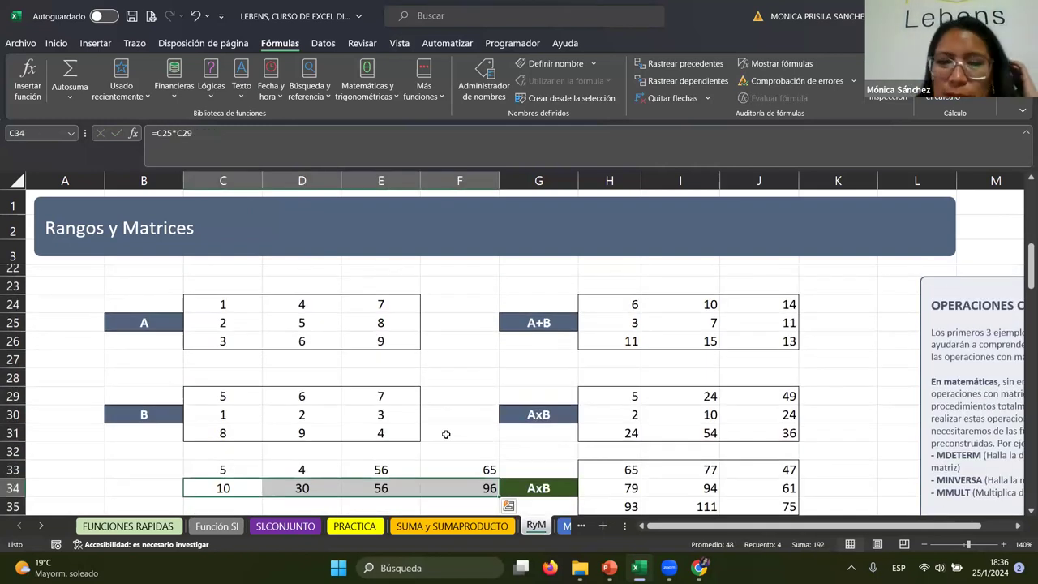
pyautogui.scroll(-1, 422, 438)
pyautogui.click(388, 436)
pyautogui.click(444, 442)
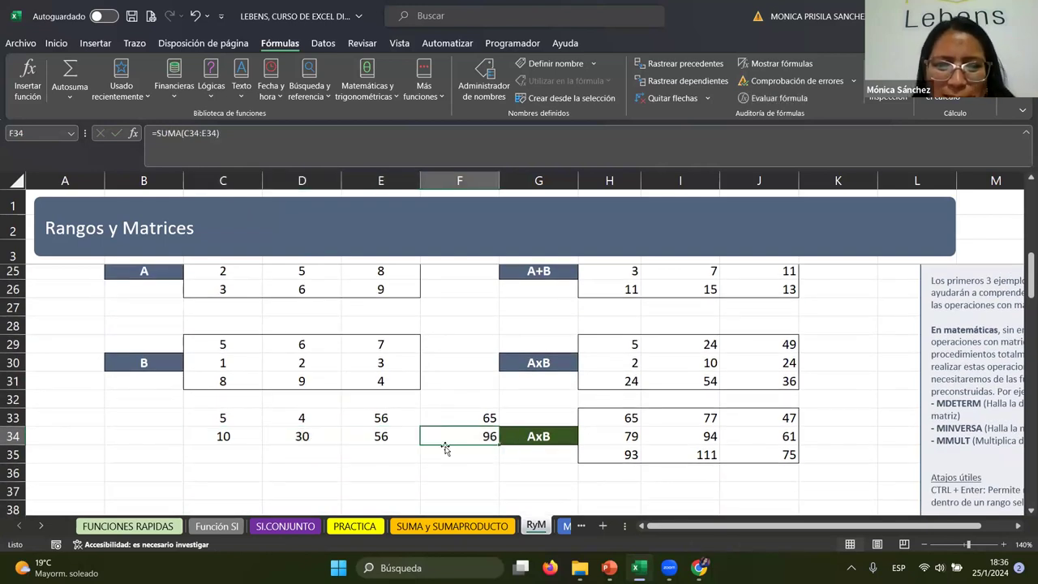
pyautogui.moveTo(459, 415); pyautogui.dragTo(457, 436)
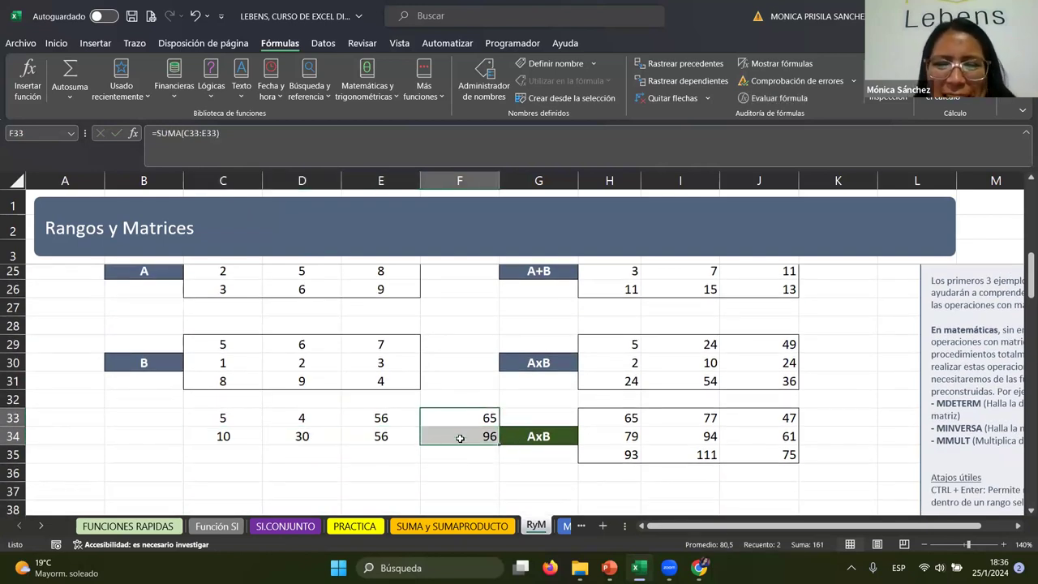
pyautogui.moveTo(216, 440); pyautogui.dragTo(441, 441)
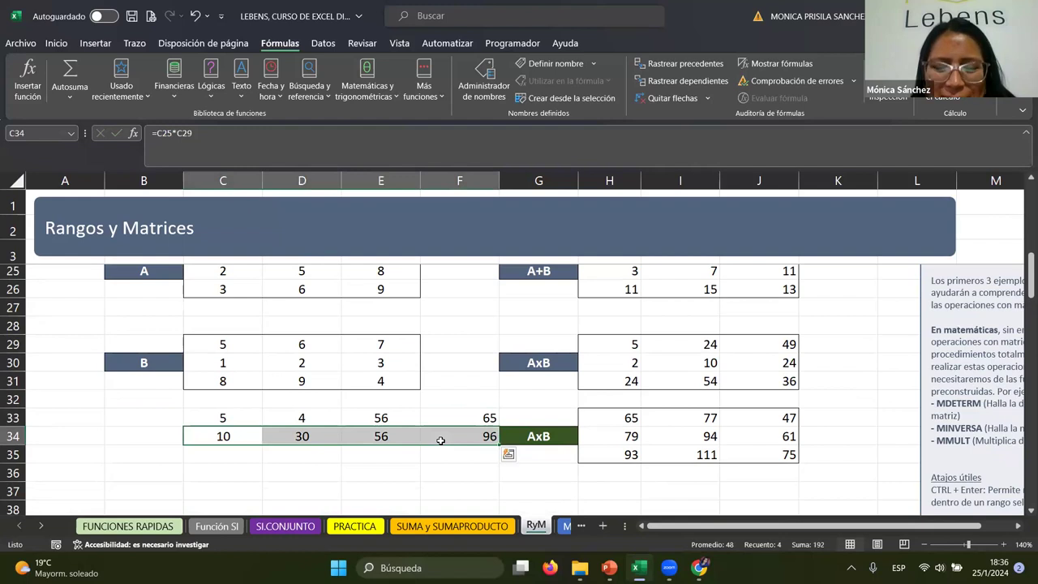
pyautogui.click(603, 420)
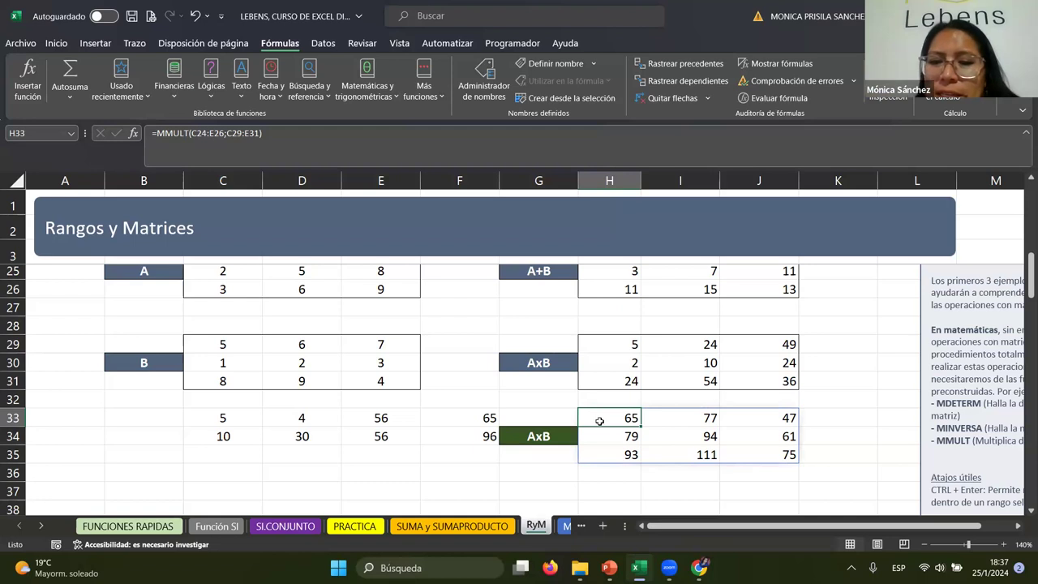
pyautogui.moveTo(599, 421); pyautogui.dragTo(777, 446)
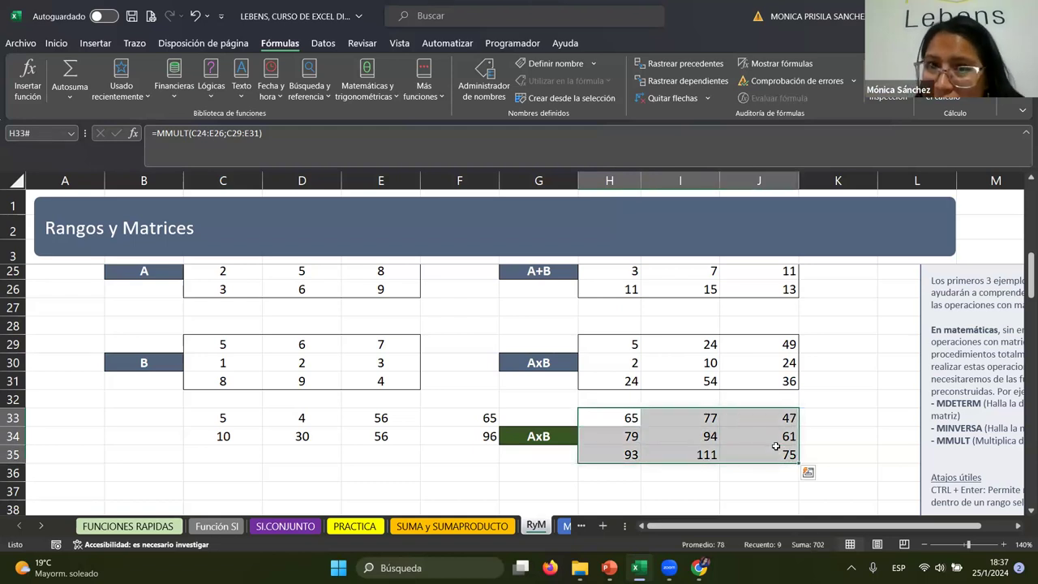
pyautogui.scroll(3, 775, 447)
pyautogui.scroll(-1, 775, 447)
pyautogui.scroll(-2, 775, 447)
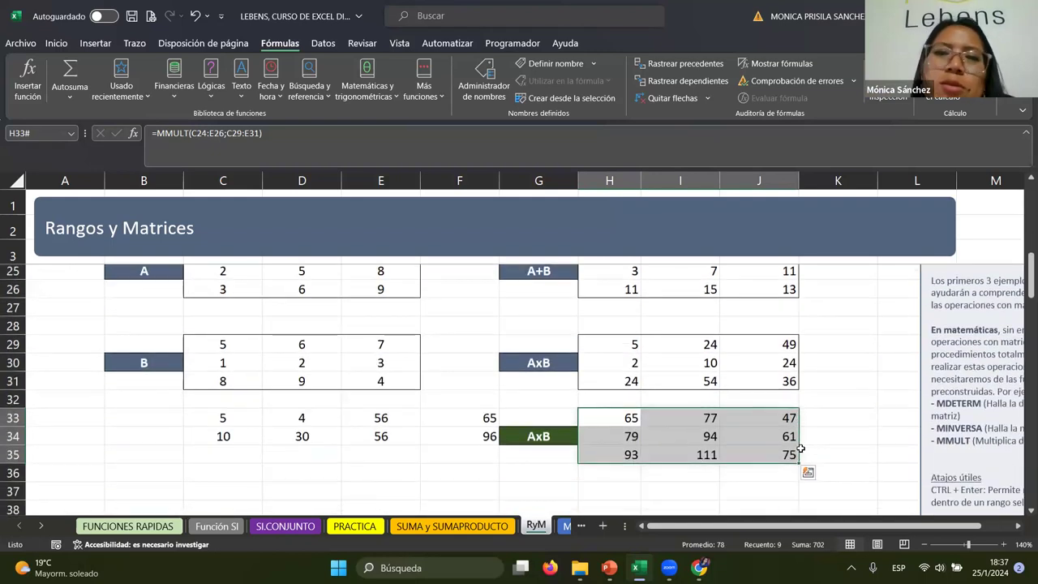
pyautogui.moveTo(217, 426); pyautogui.dragTo(441, 446)
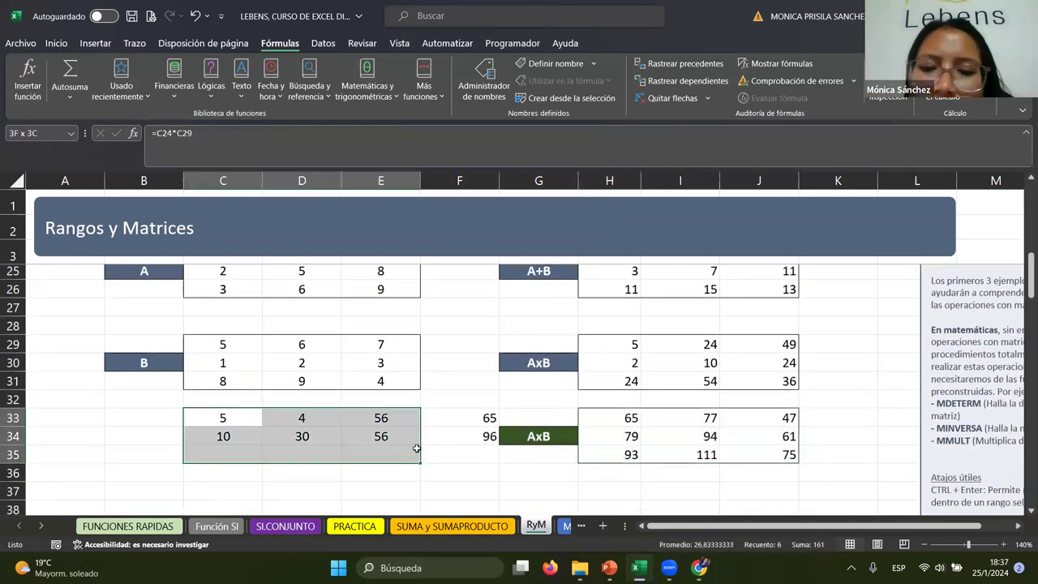
# Step: Delete the manual AxB check from C33:F34 and scroll through the RyM sheet
pyautogui.press('Delete')
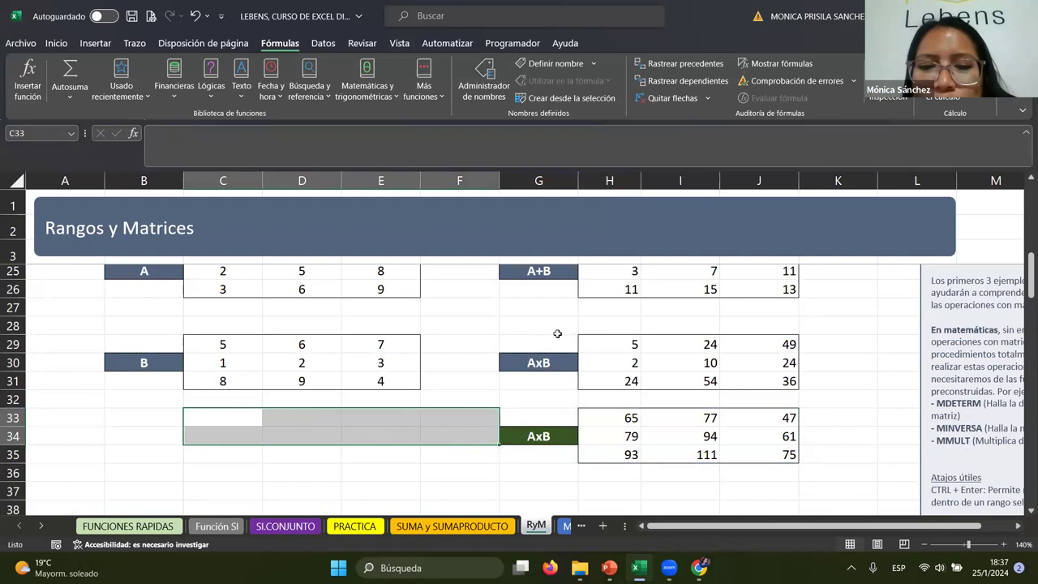
pyautogui.click(506, 402)
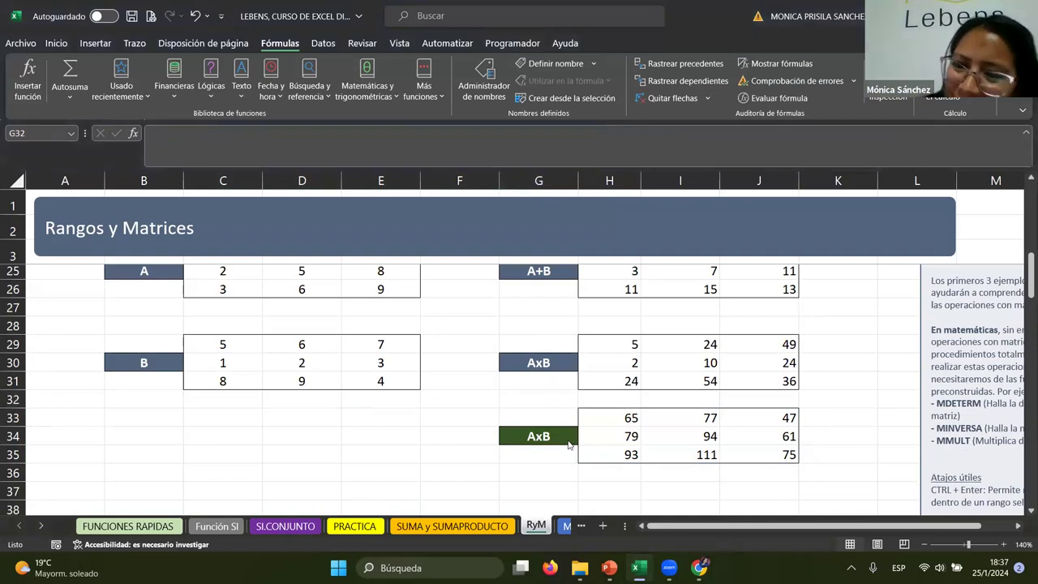
pyautogui.scroll(-2, 543, 419)
pyautogui.scroll(-2, 543, 419)
pyautogui.scroll(-1, 543, 418)
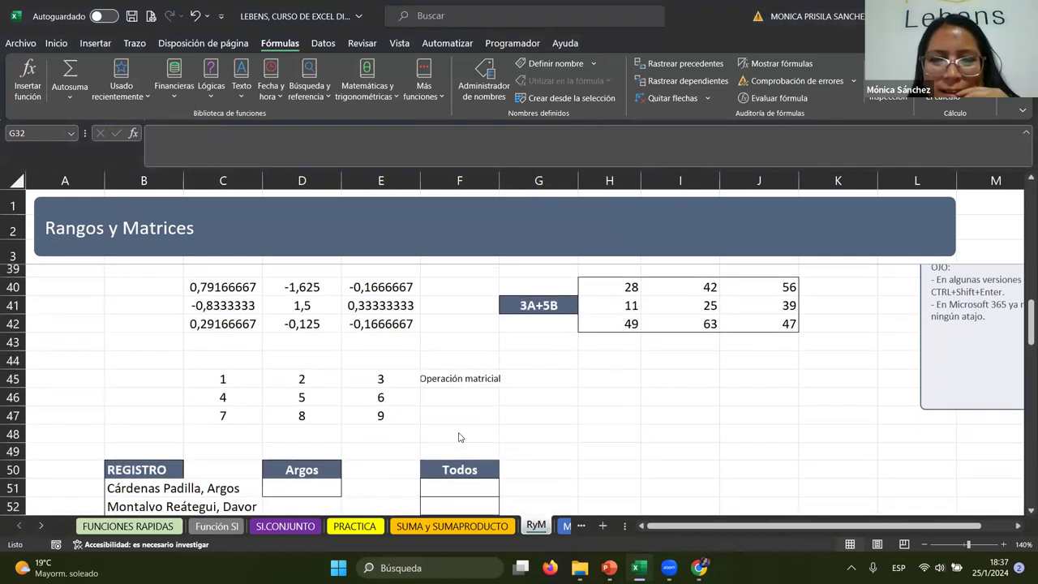
pyautogui.scroll(-4, 543, 418)
pyautogui.scroll(-1, 558, 428)
pyautogui.scroll(3, 567, 434)
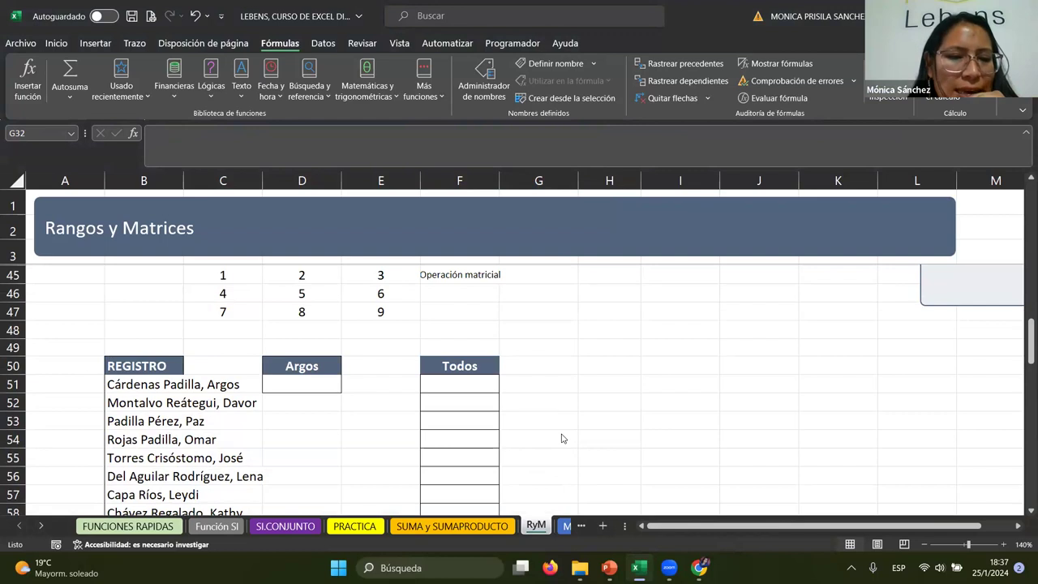
pyautogui.scroll(1, 561, 438)
pyautogui.scroll(1, 560, 436)
pyautogui.scroll(1, 558, 434)
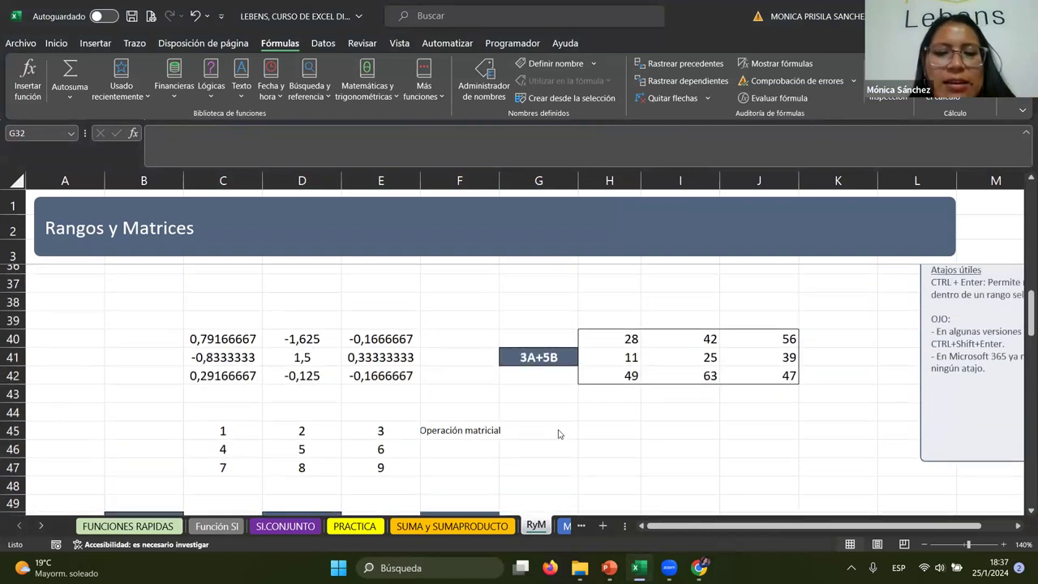
# Step: Go to the MEDIA, MEDIANA y MODA sheet, then show the Funciones Estadisticas PowerPoint slide
pyautogui.scroll(-2, 558, 434)
pyautogui.scroll(1, 596, 419)
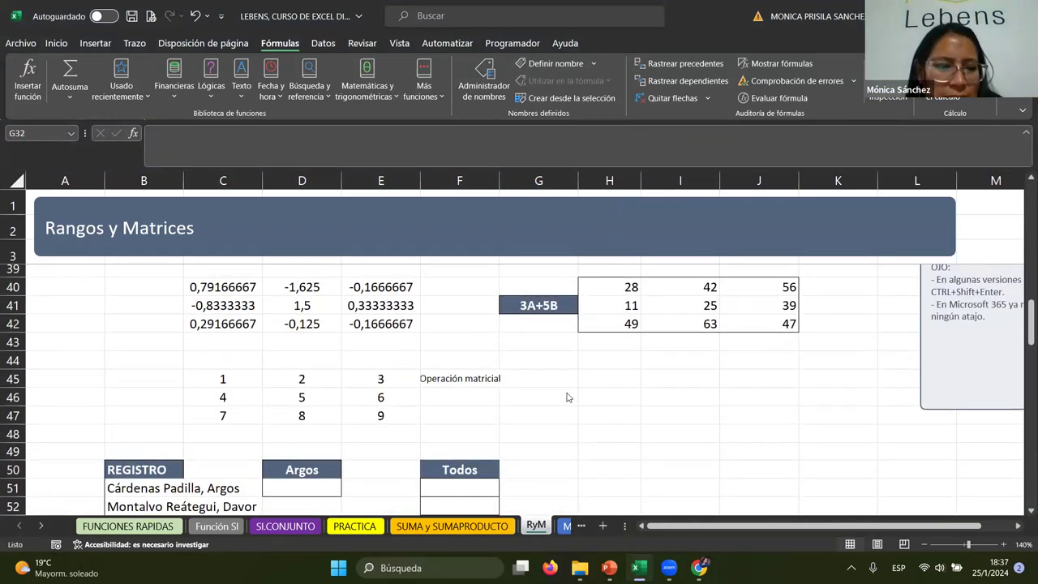
pyautogui.scroll(2, 587, 417)
pyautogui.scroll(3, 579, 417)
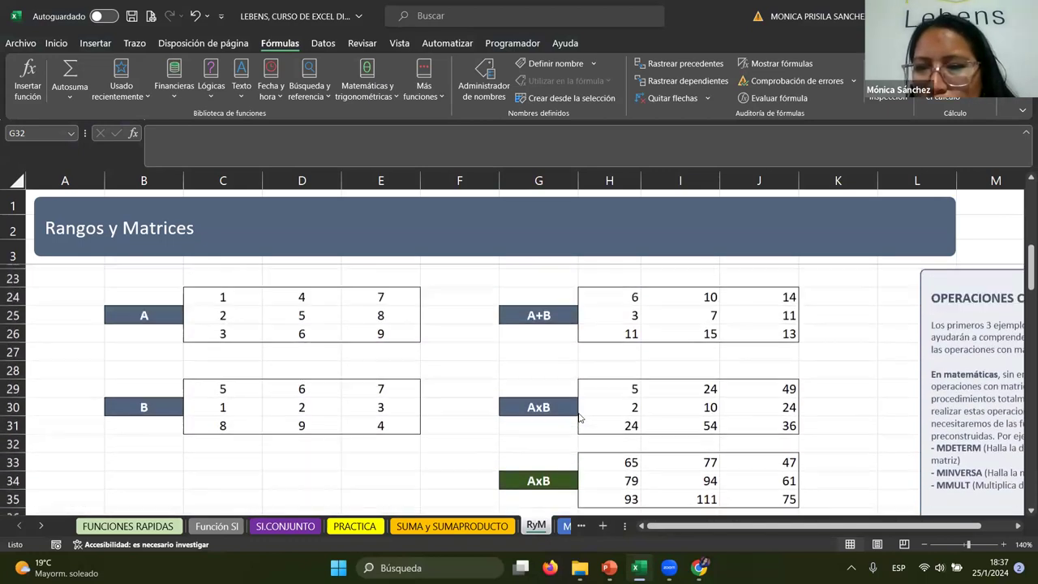
pyautogui.scroll(1, 579, 417)
pyautogui.scroll(3, 589, 429)
pyautogui.scroll(-3, 567, 470)
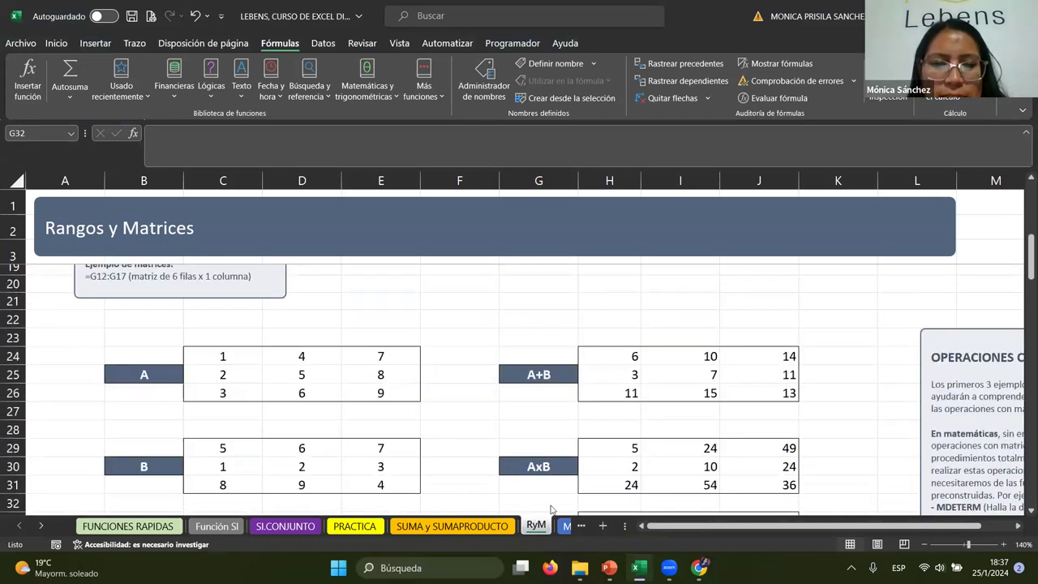
pyautogui.scroll(5, 535, 403)
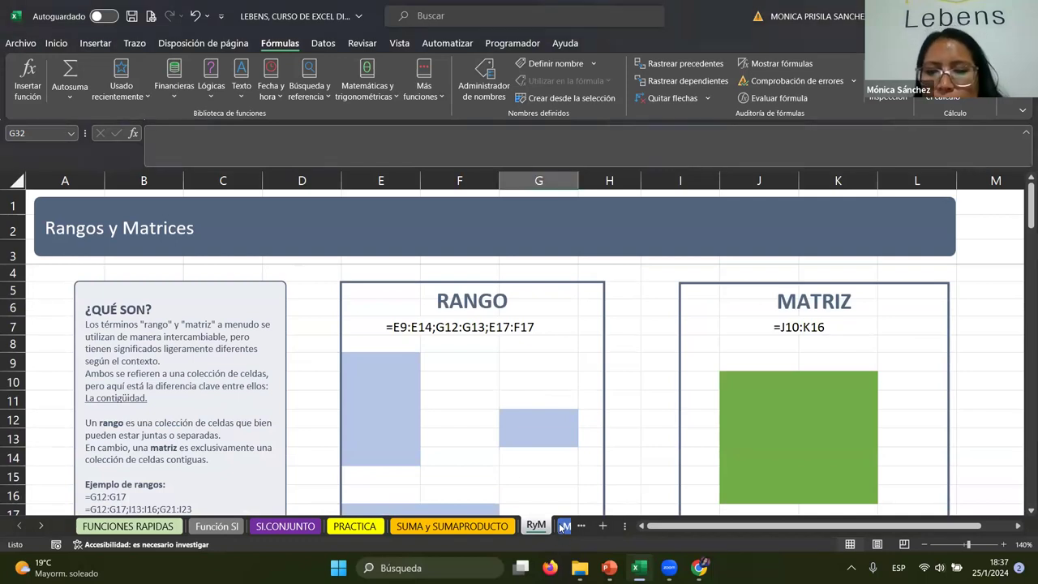
pyautogui.click(563, 528)
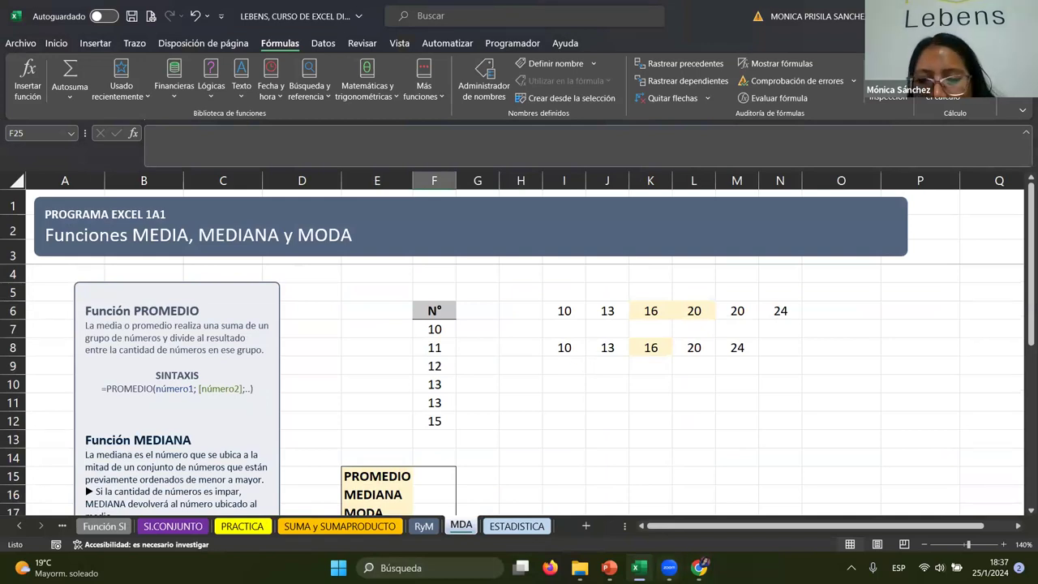
pyautogui.moveTo(610, 568)
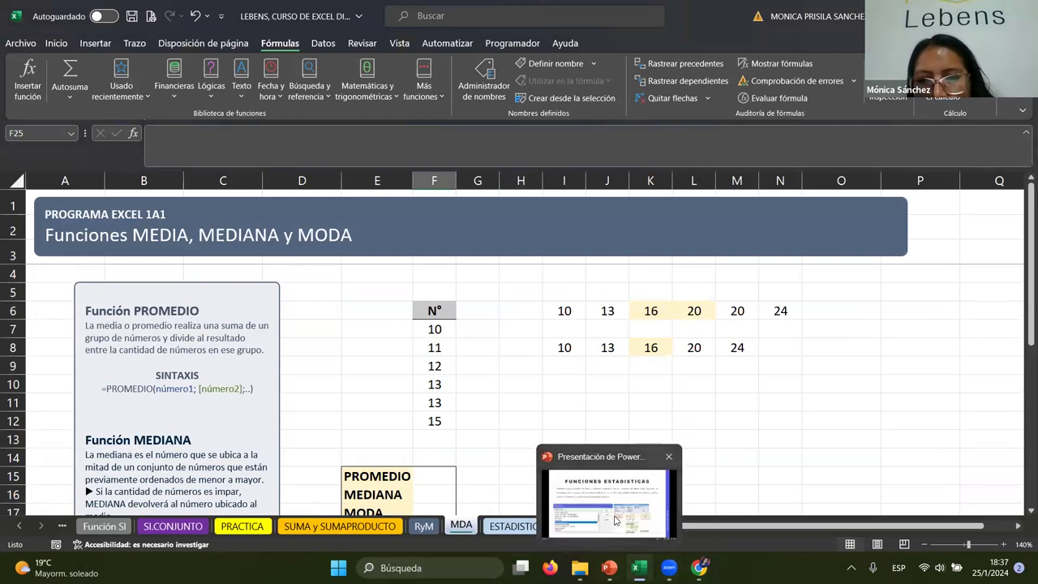
pyautogui.click(615, 520)
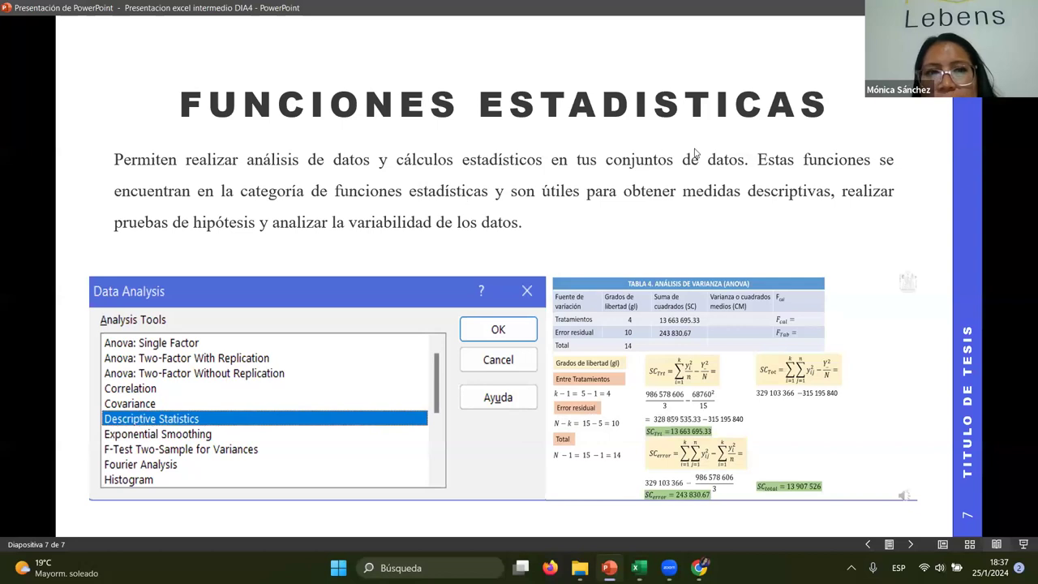
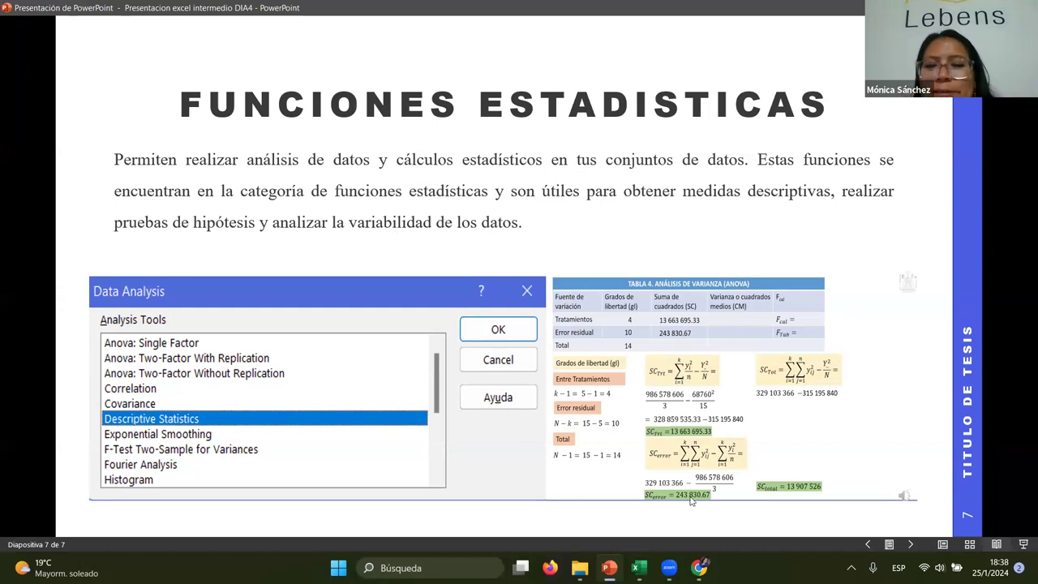
# Step: Switch from the PowerPoint statistics slide to the Excel workbook's MDA sheet
pyautogui.moveTo(638, 568)
pyautogui.click(661, 519)
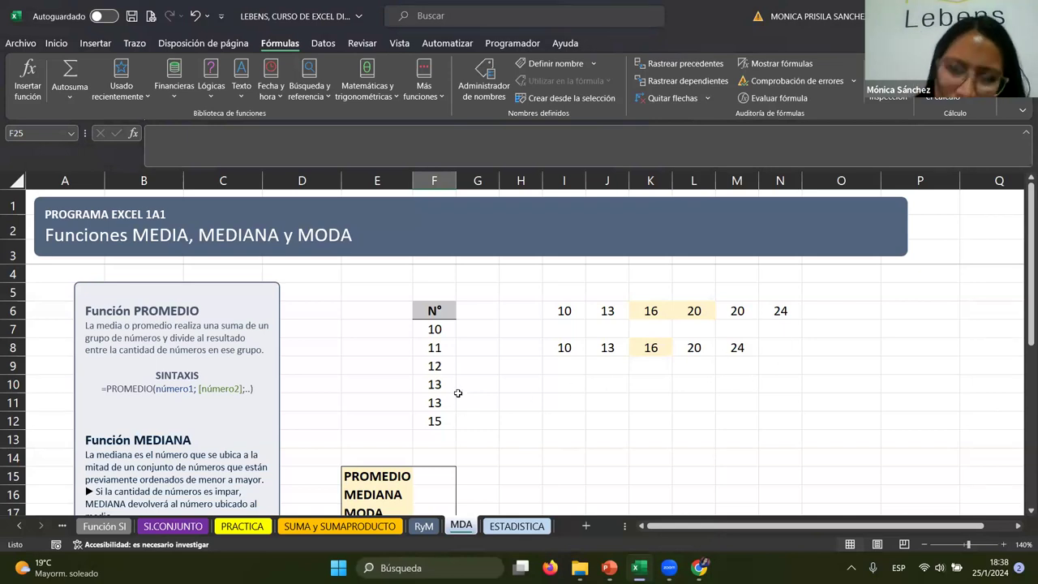
pyautogui.scroll(-1, 454, 405)
# Step: Enter =PROMEDIO(F7:F12) in F15 beside PROMEDIO, returning 12,33
pyautogui.click(430, 420)
pyautogui.scroll(1, 482, 446)
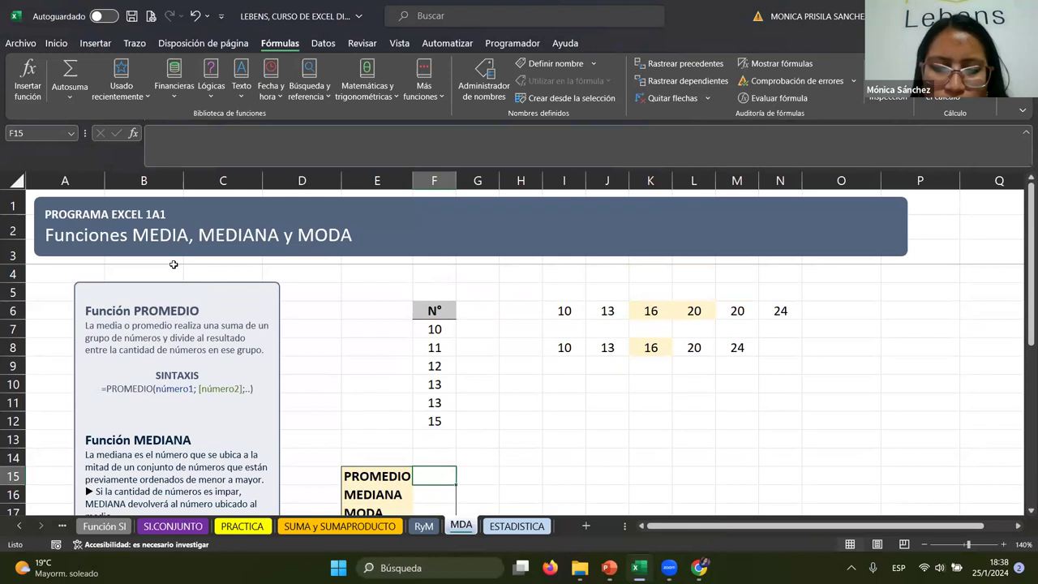
pyautogui.write('=')
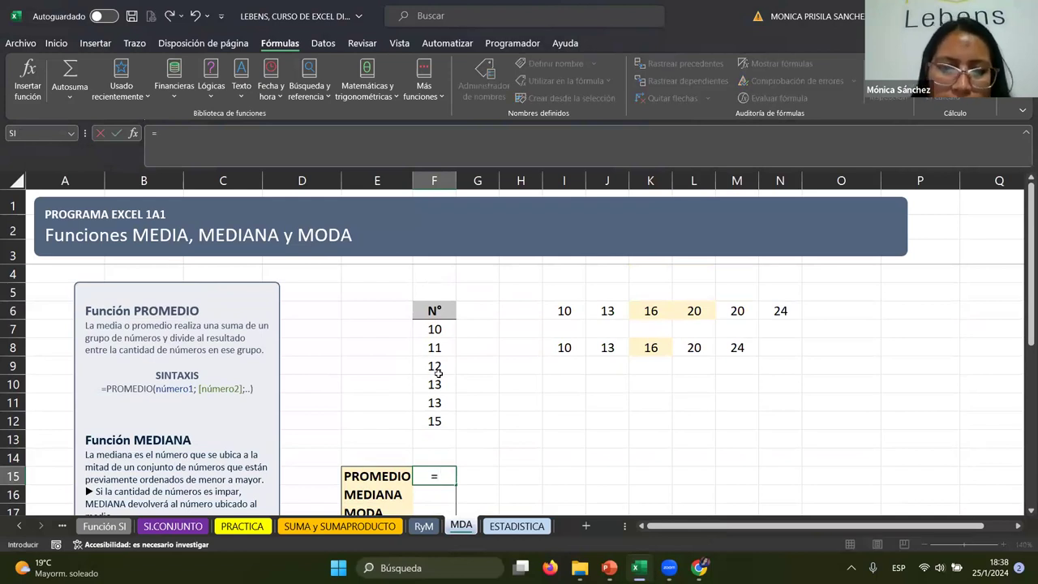
pyautogui.write('PROME')
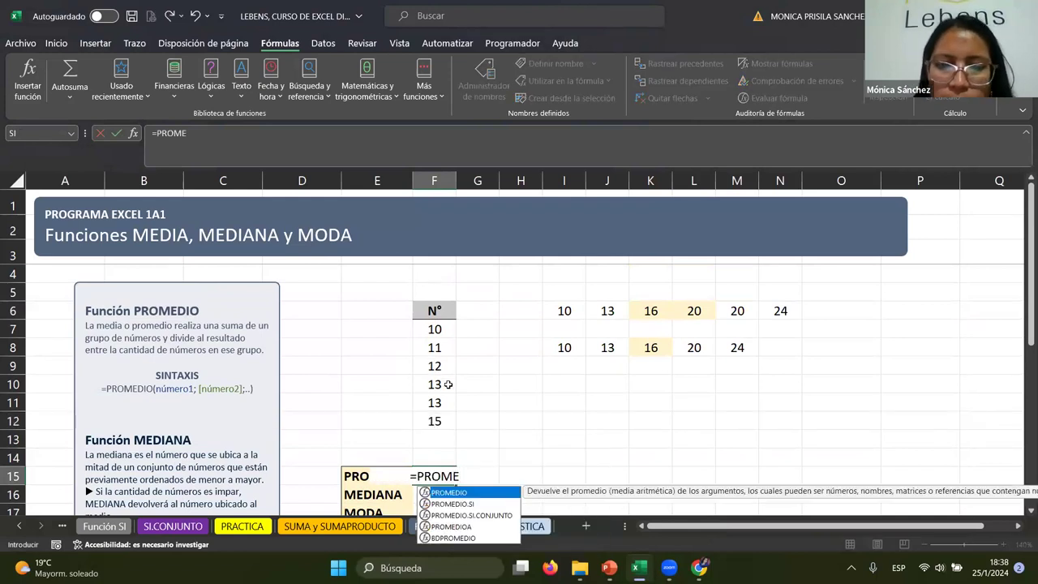
pyautogui.doubleClick(487, 492)
pyautogui.moveTo(432, 329); pyautogui.dragTo(431, 417)
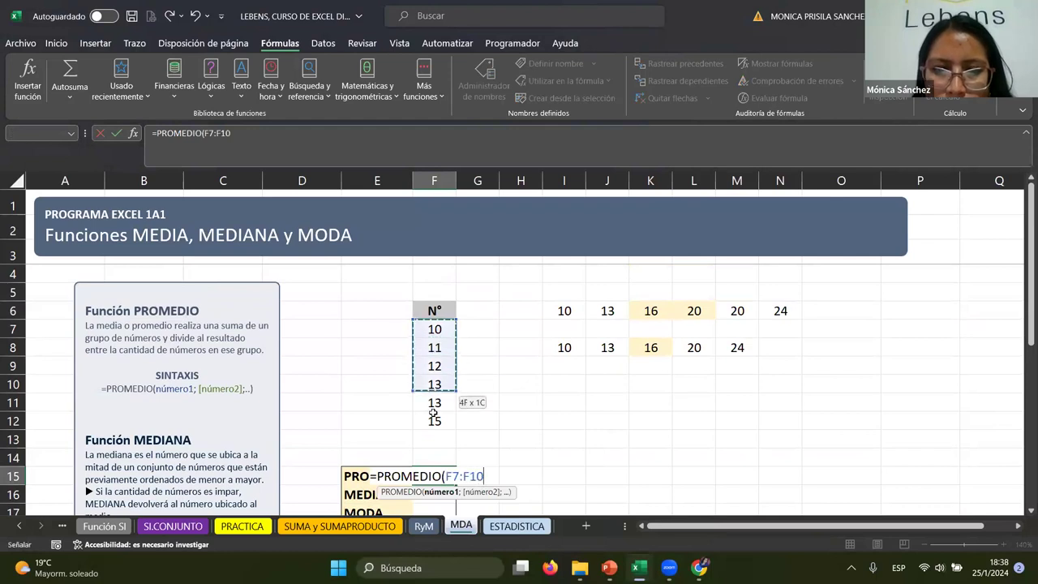
pyautogui.press('Return')
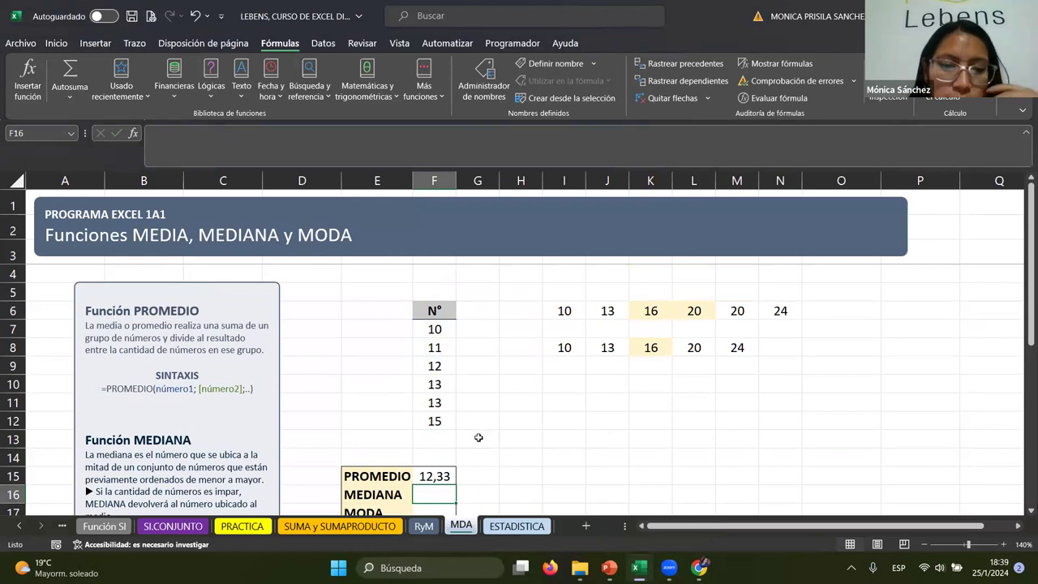
# Step: Enter =MEDIANA(F7:F12) in F16 beside MEDIANA, returning 12,5
pyautogui.scroll(-1, 470, 449)
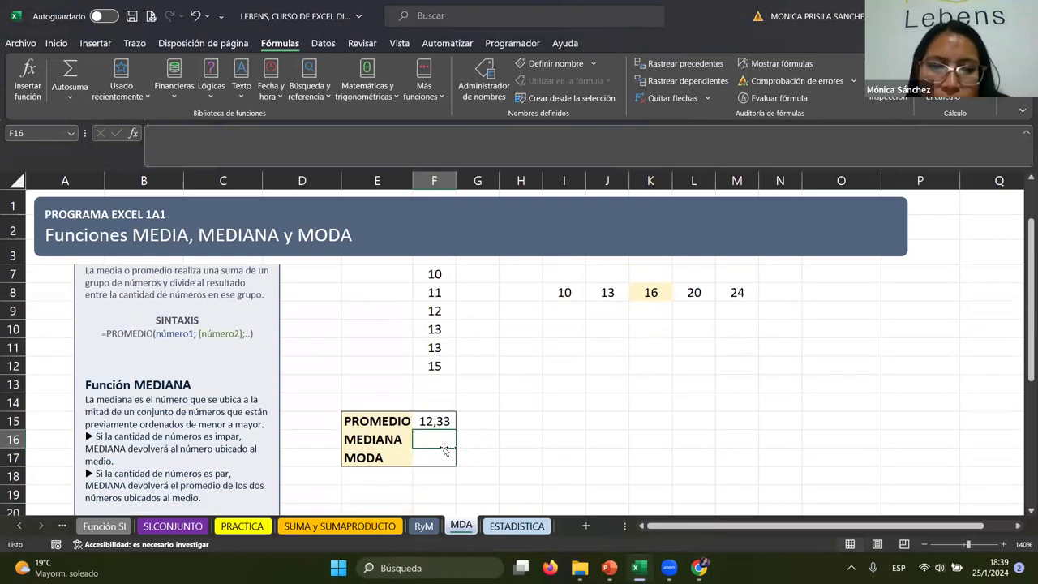
pyautogui.scroll(1, 486, 438)
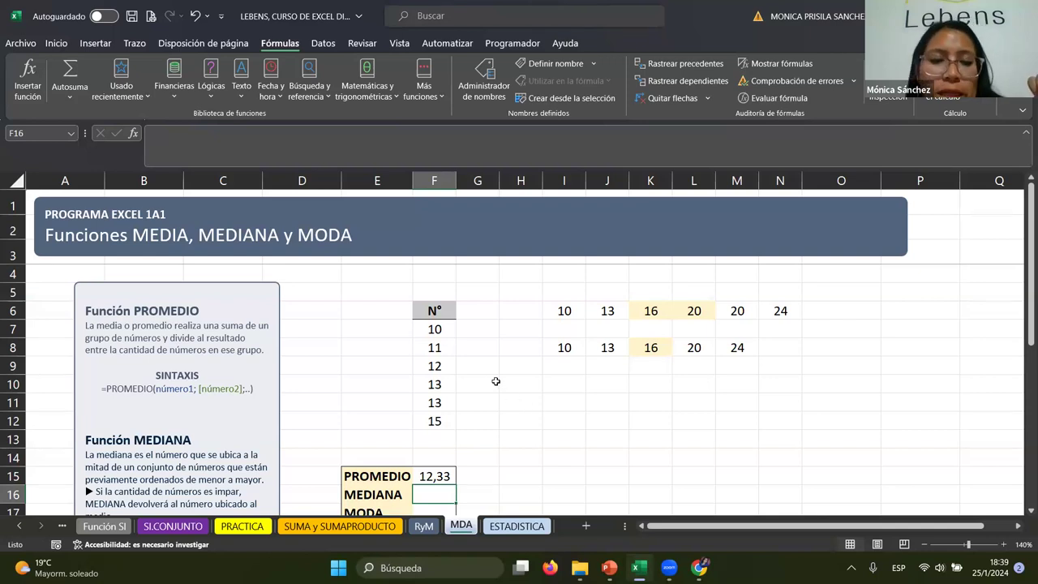
pyautogui.write('=')
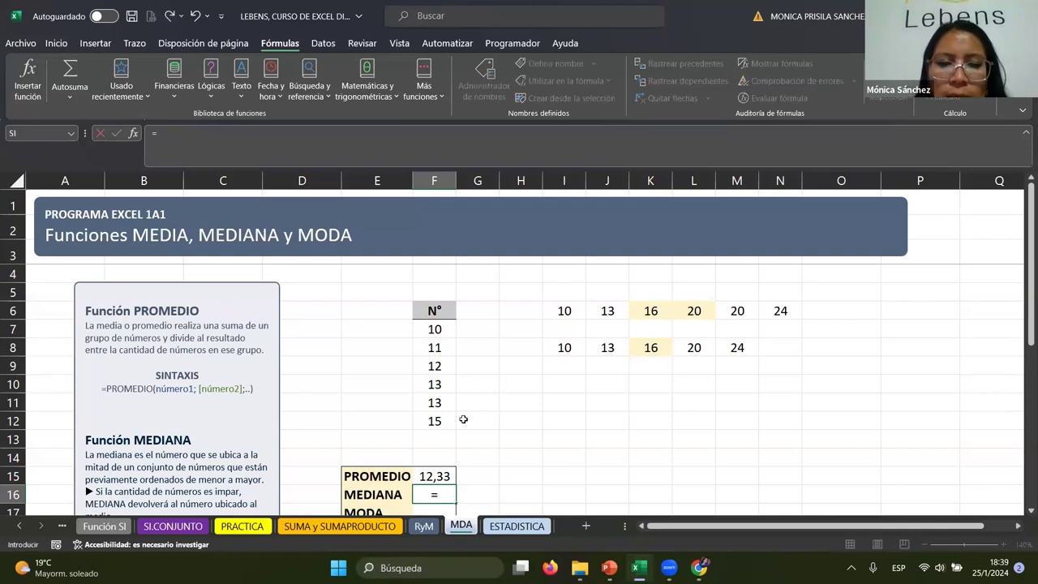
pyautogui.write('ME')
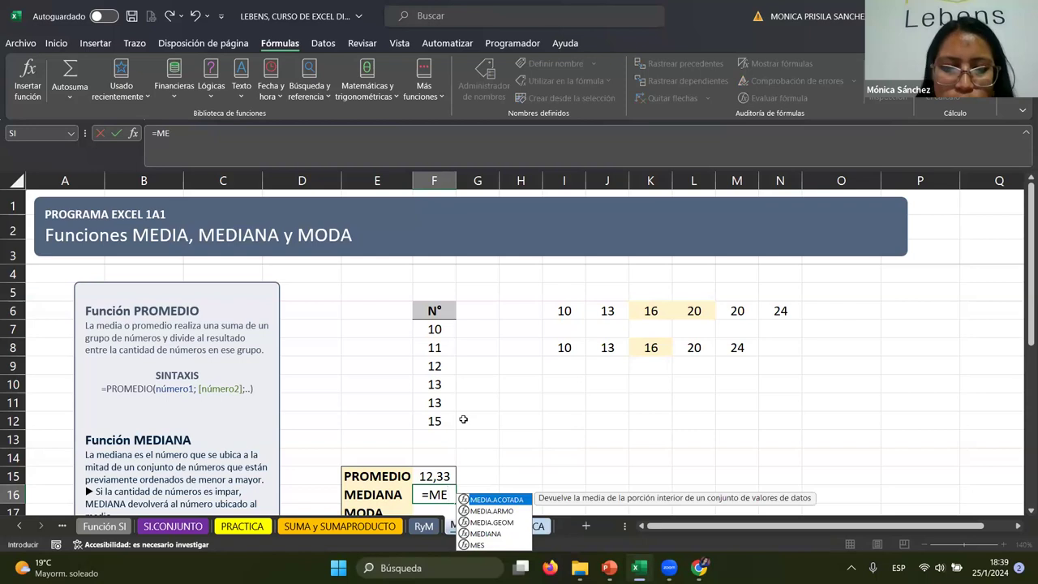
pyautogui.write('DIANA')
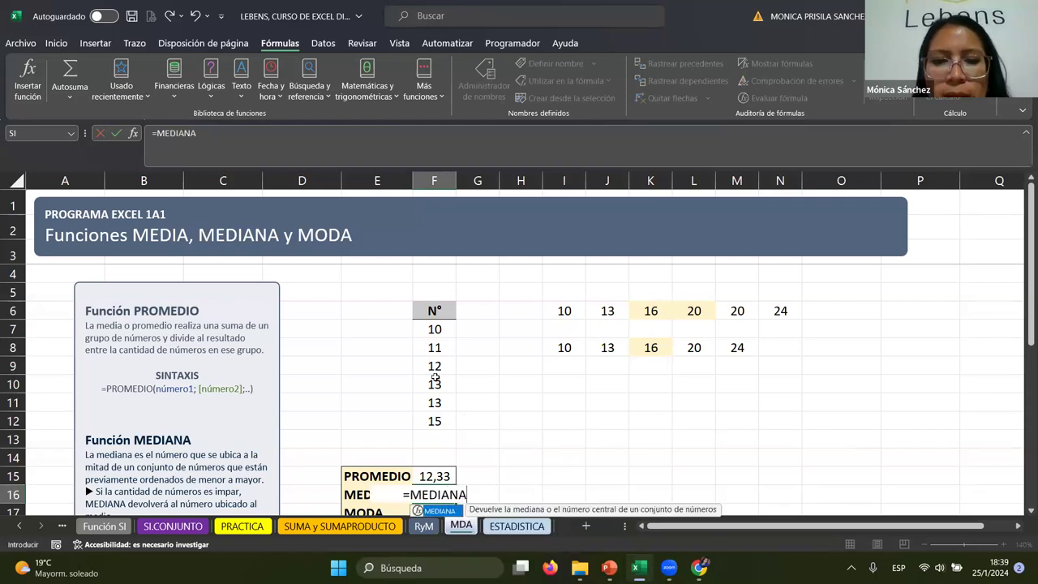
pyautogui.write('(')
pyautogui.moveTo(435, 329); pyautogui.dragTo(441, 418)
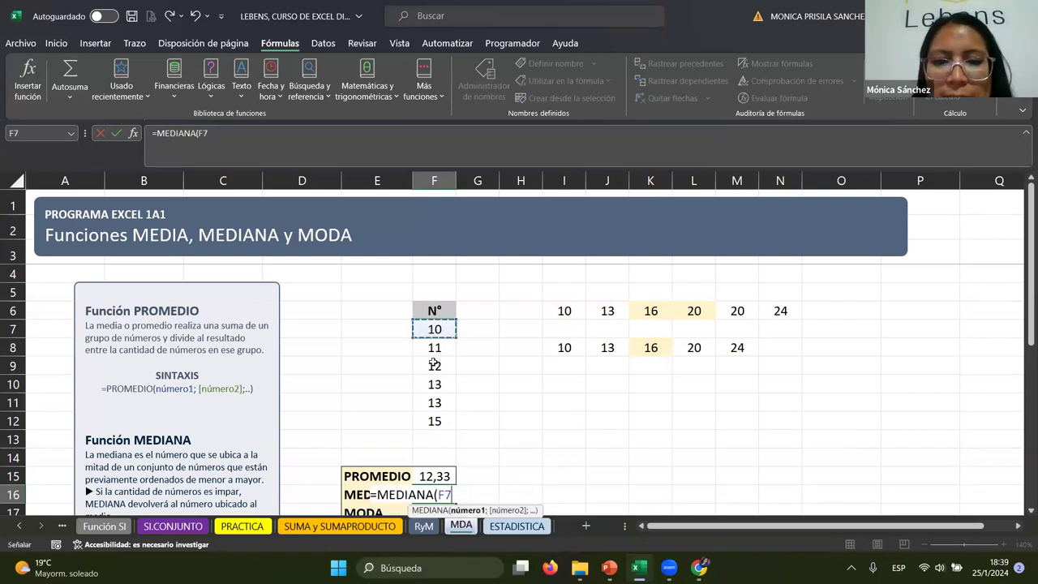
pyautogui.press('Return')
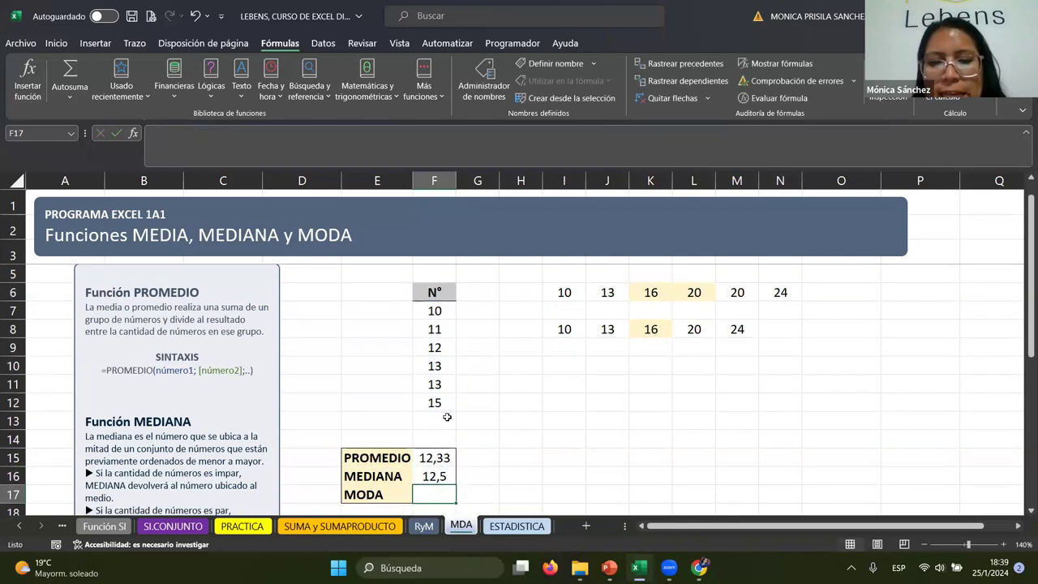
# Step: Enter =MODA(F7:F12) in F17 beside MODA, returning 13
pyautogui.write('=')
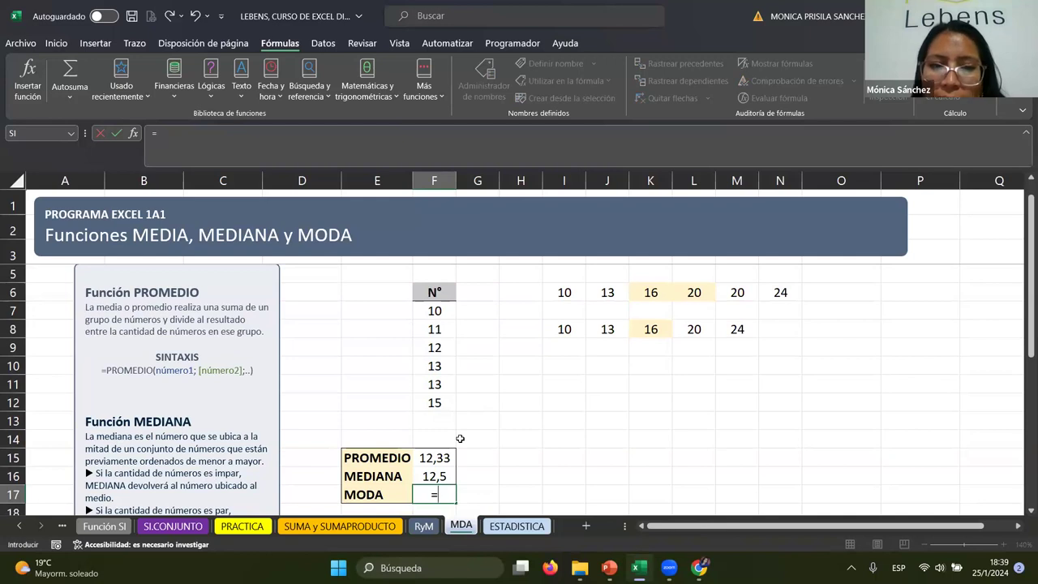
pyautogui.write('=')
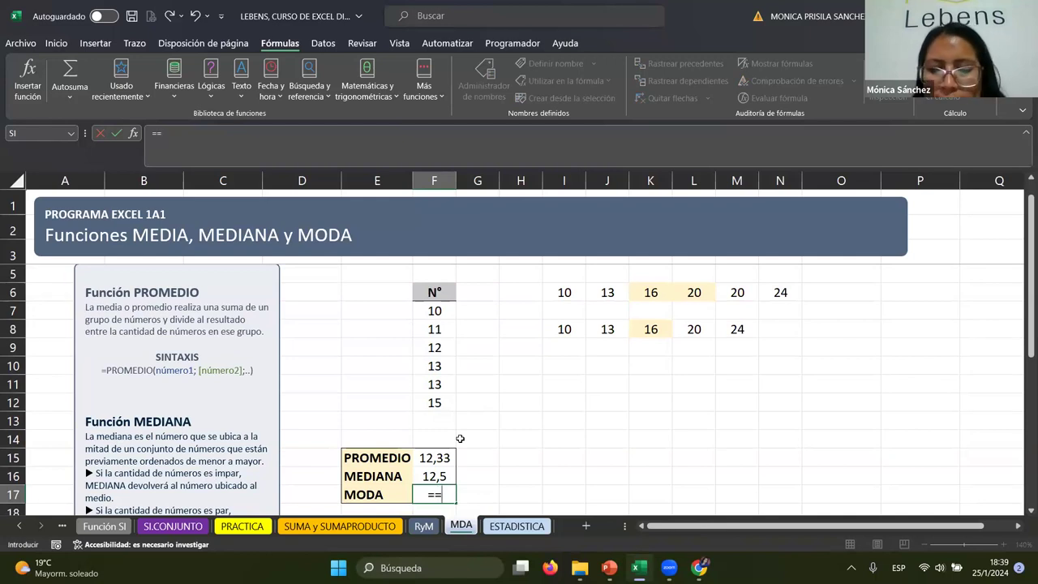
pyautogui.write('MON')
pyautogui.press('BackSpace')
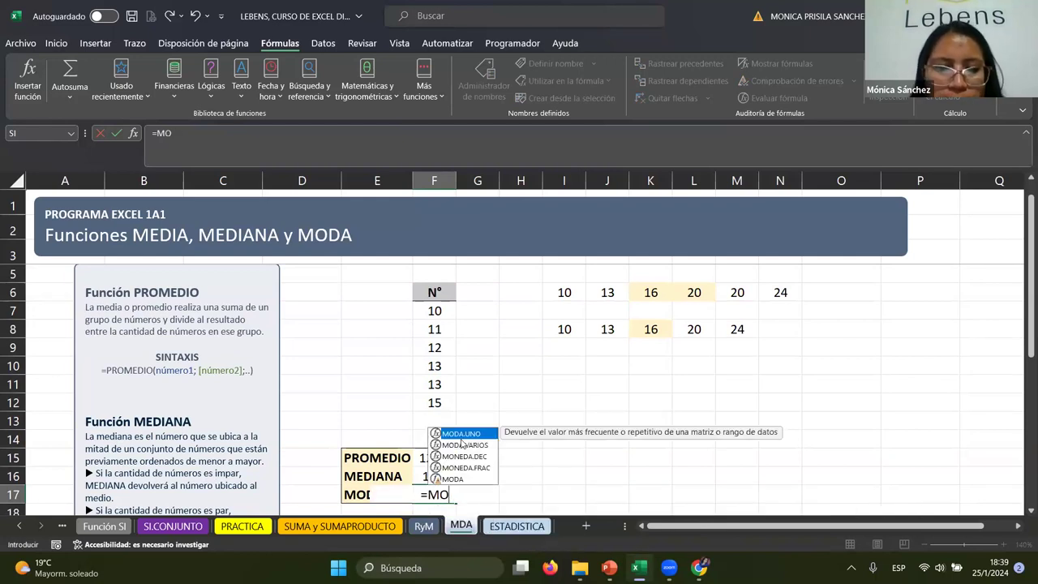
pyautogui.write('DA')
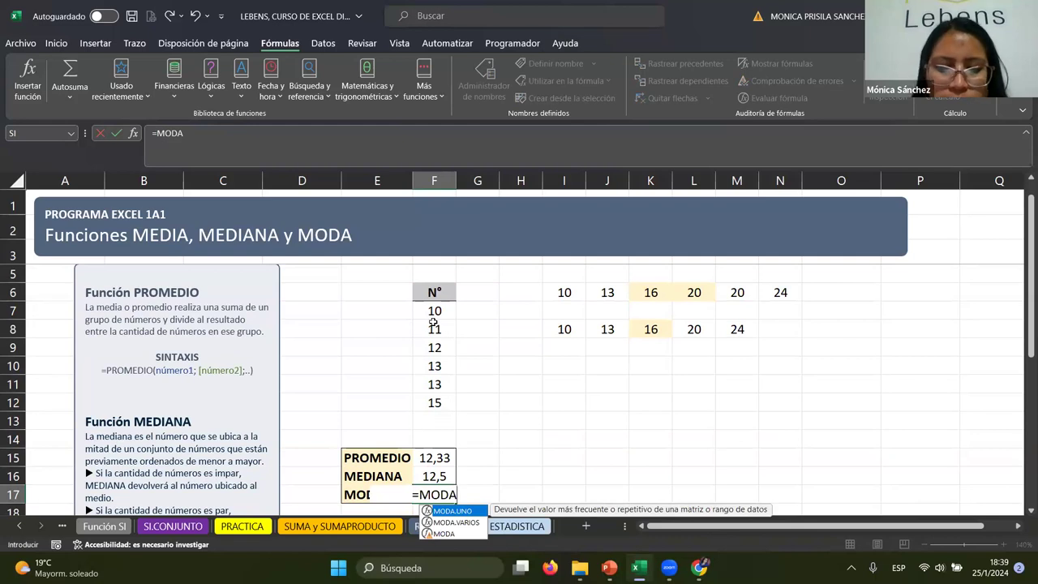
pyautogui.write('(')
pyautogui.moveTo(435, 309); pyautogui.dragTo(430, 400)
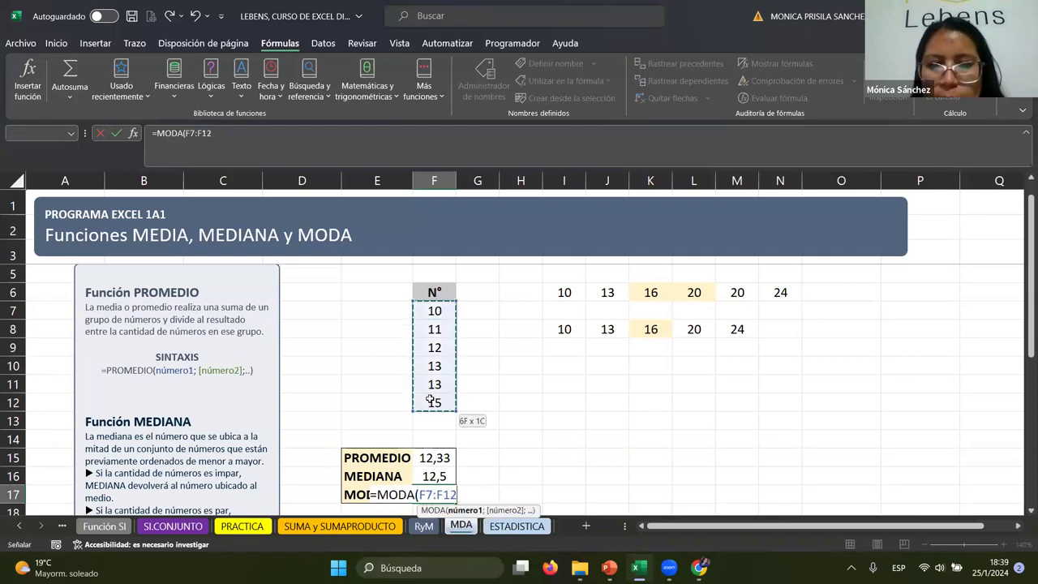
pyautogui.press('Return')
# Step: Review the three statistics results and move to empty cell H12
pyautogui.scroll(-1, 487, 451)
pyautogui.press('Up')
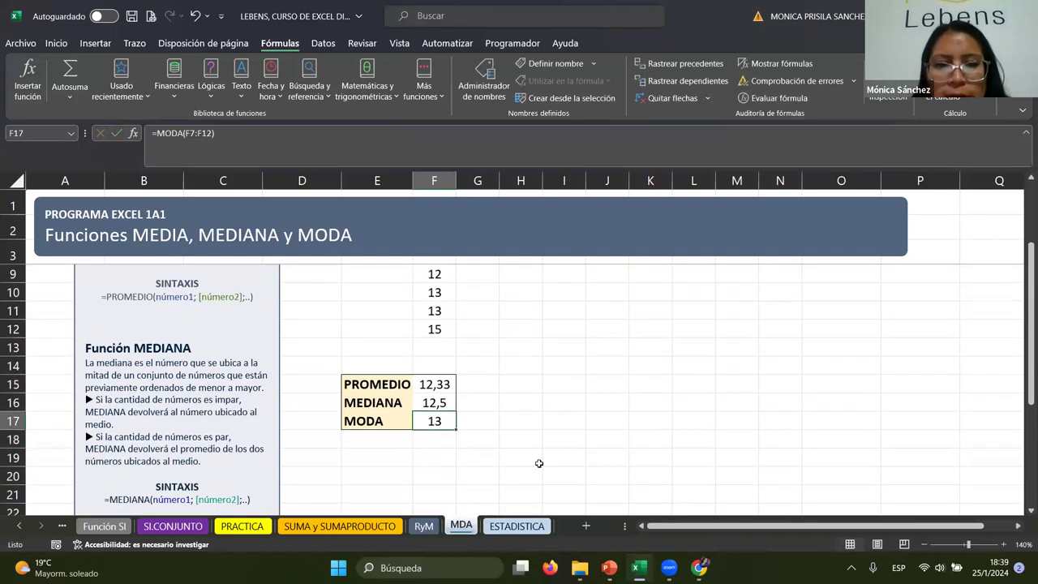
pyautogui.scroll(1, 516, 424)
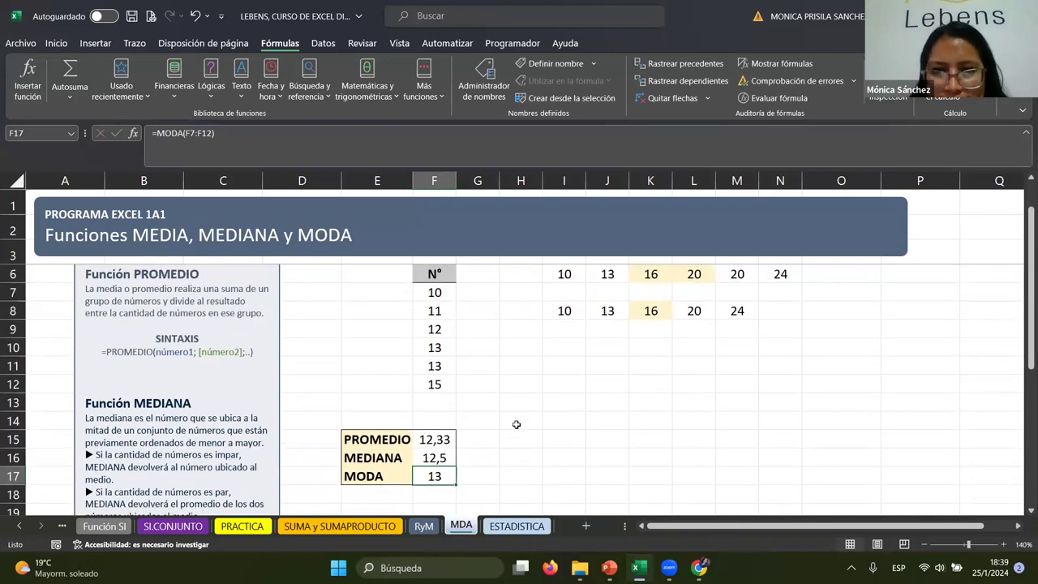
pyautogui.scroll(-2, 516, 430)
pyautogui.scroll(-3, 504, 429)
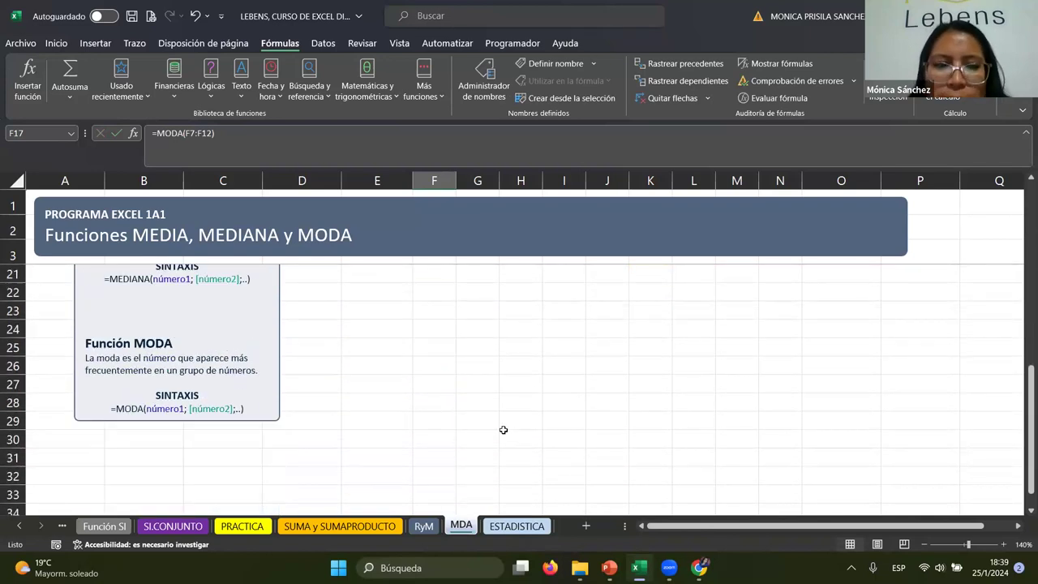
pyautogui.scroll(4, 502, 431)
pyautogui.scroll(2, 502, 432)
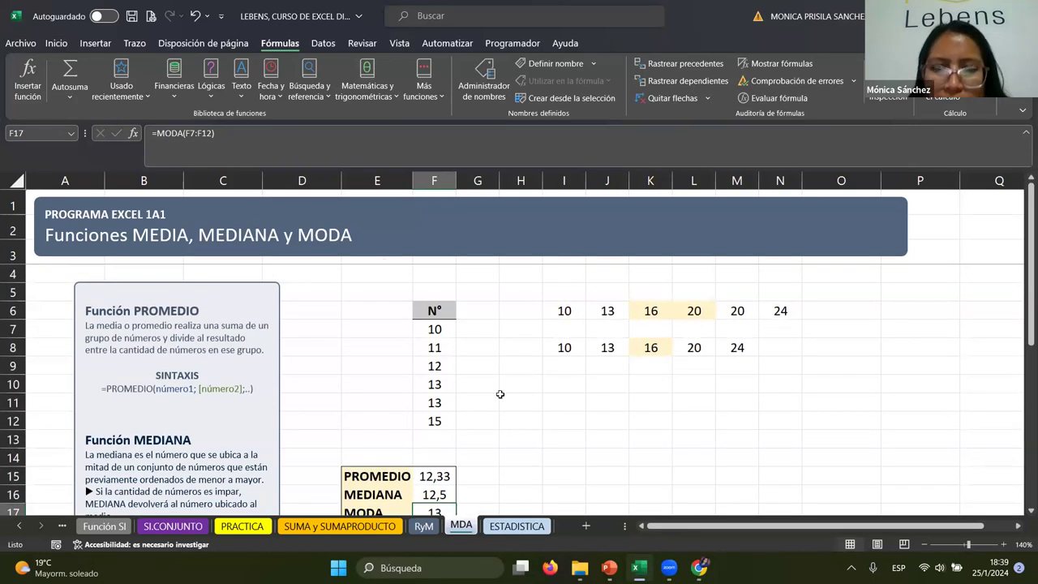
pyautogui.click(510, 422)
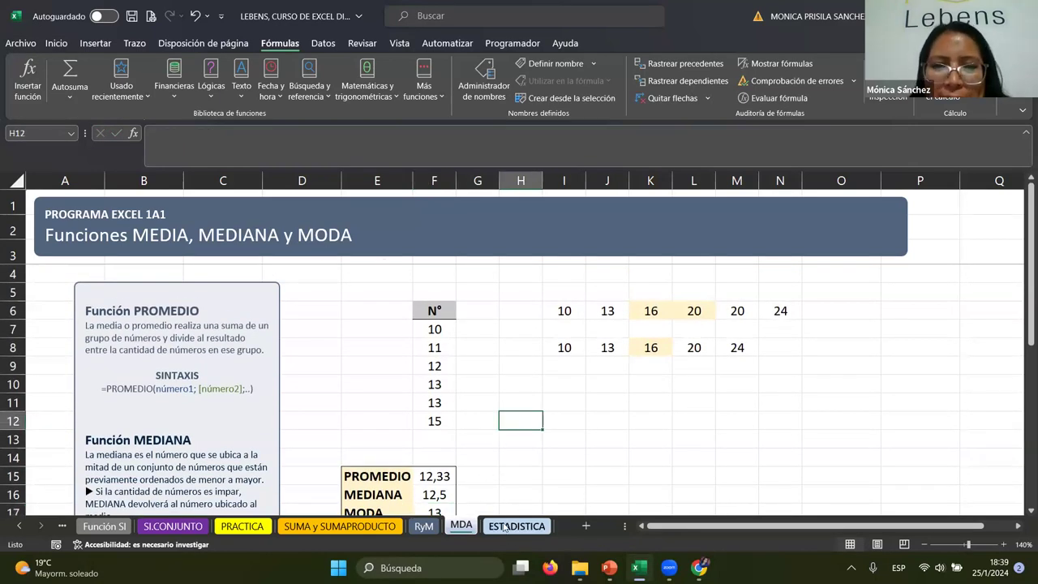
# Step: Go to the ESTADISTICA sheet and select the Sx equation, undoing an accidental move
pyautogui.click(504, 528)
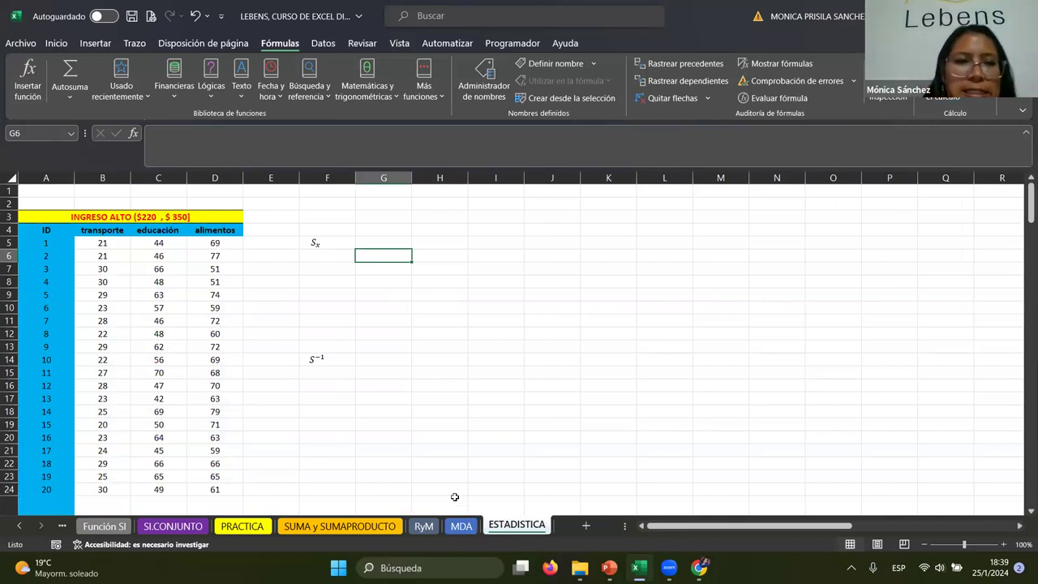
pyautogui.click(335, 245)
pyautogui.click(316, 244)
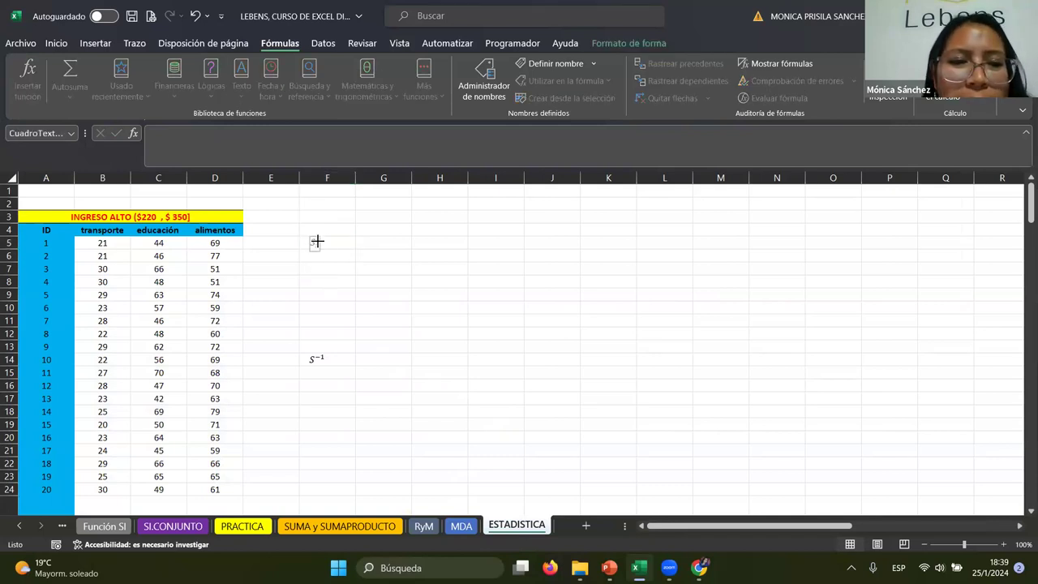
pyautogui.click(322, 252)
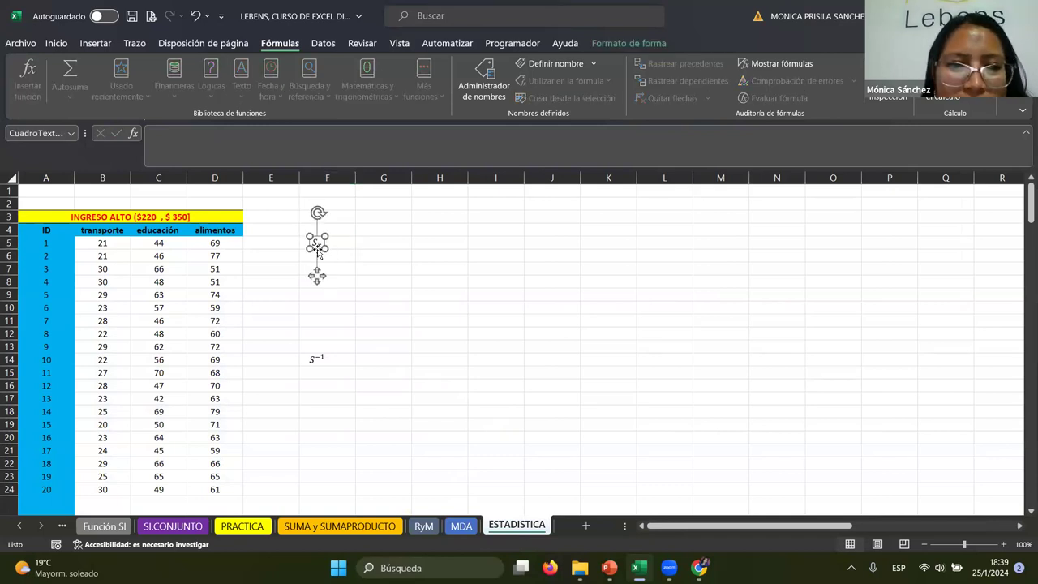
pyautogui.moveTo(317, 246); pyautogui.dragTo(330, 392)
pyautogui.hotkey('ctrl', 'z')
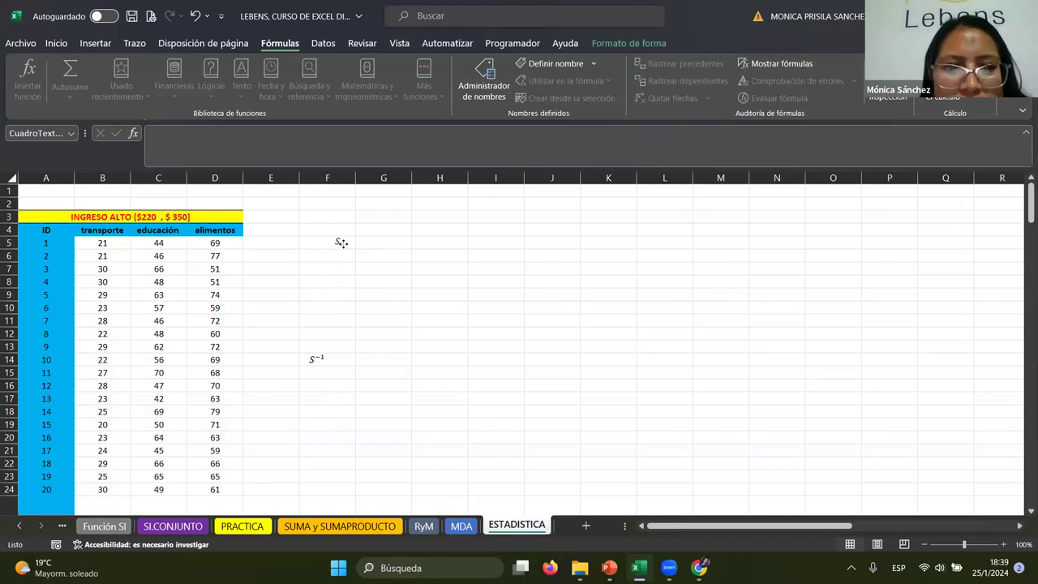
# Step: Move the Sx equation from column F over to column N
pyautogui.click(321, 243)
pyautogui.click(502, 212)
pyautogui.press('Left')
pyautogui.click(509, 207)
pyautogui.click(321, 240)
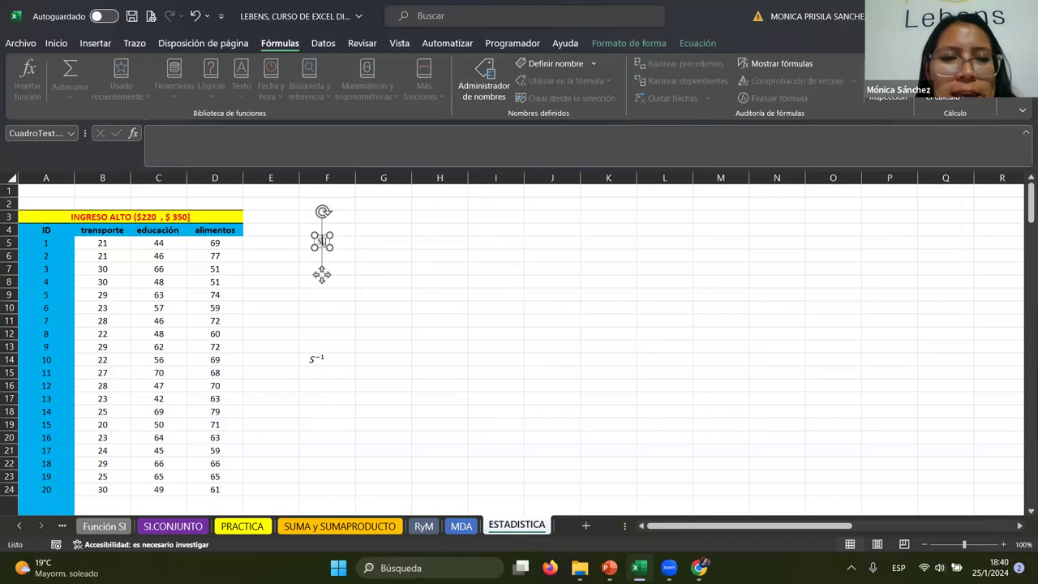
pyautogui.moveTo(323, 248); pyautogui.dragTo(780, 249)
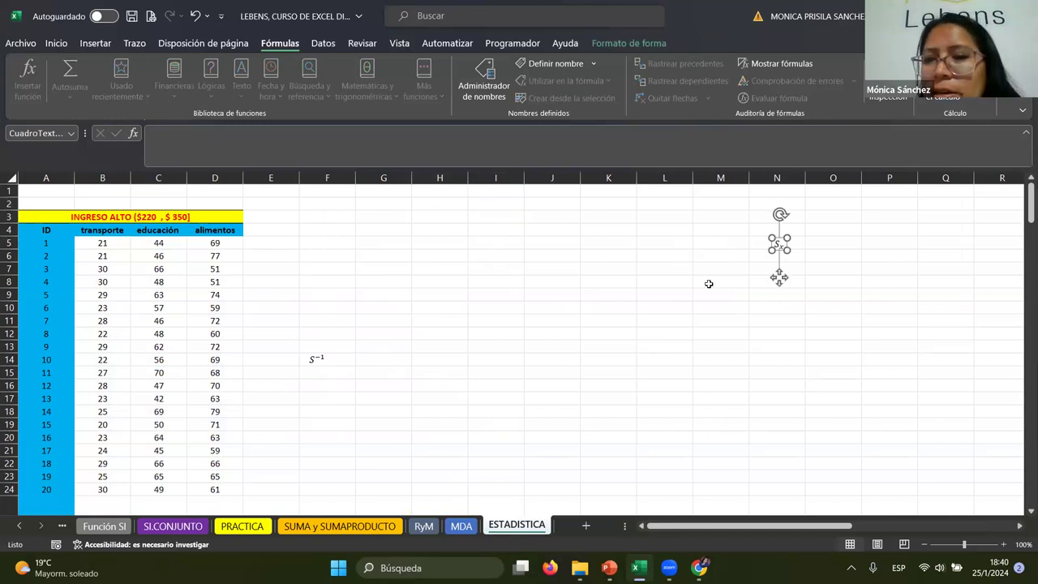
# Step: Move the S⁻¹ equation to column N at row 13 and return to cell F4
pyautogui.click(318, 359)
pyautogui.moveTo(325, 362)
pyautogui.mouseDown()
pyautogui.moveTo(784, 358)
pyautogui.moveTo(784, 346)
pyautogui.mouseUp()
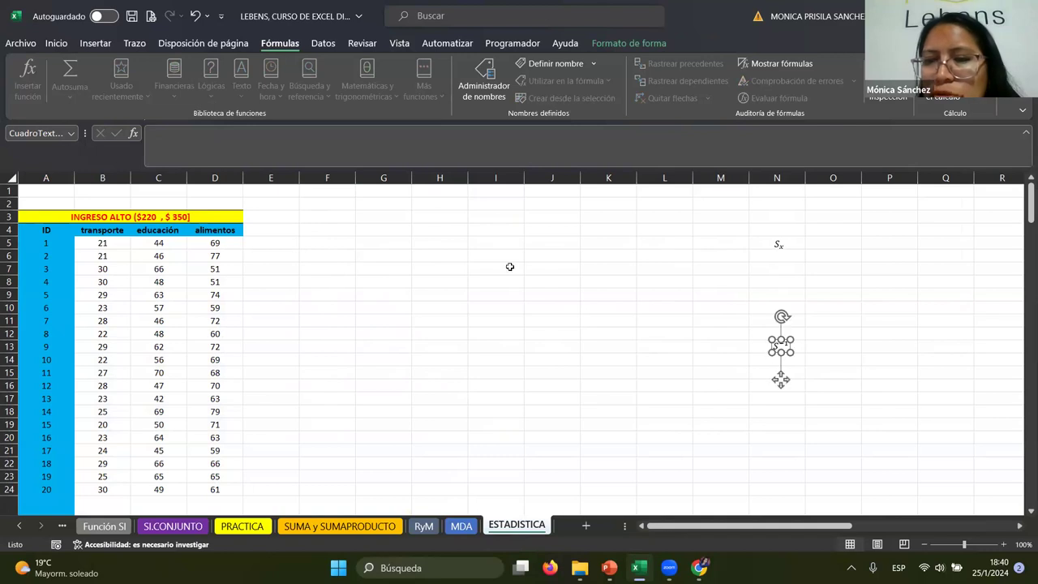
pyautogui.click(327, 232)
pyautogui.scroll(-13, 357, 345)
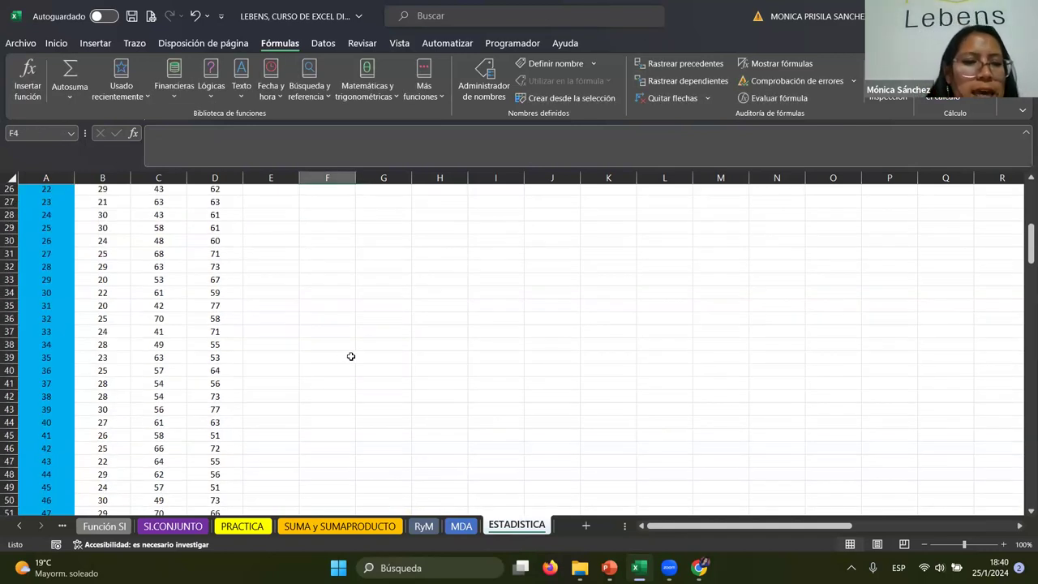
pyautogui.scroll(-4, 348, 335)
pyautogui.scroll(2, 348, 336)
pyautogui.scroll(6, 348, 335)
pyautogui.scroll(7, 347, 328)
pyautogui.scroll(1, 346, 322)
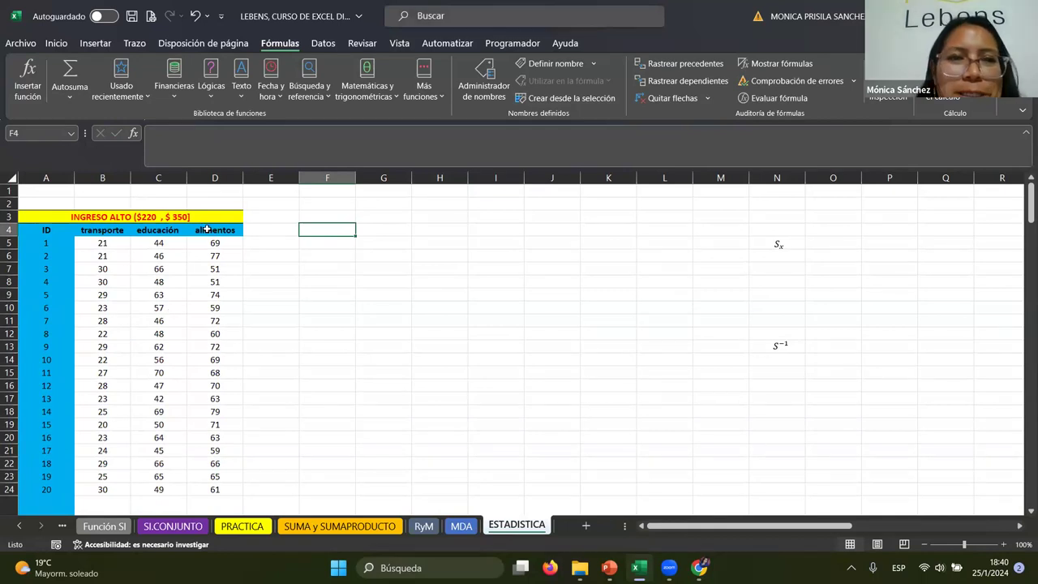
# Step: From the Datos tab, open Data Analysis and select Descriptive Statistics
pyautogui.click(325, 46)
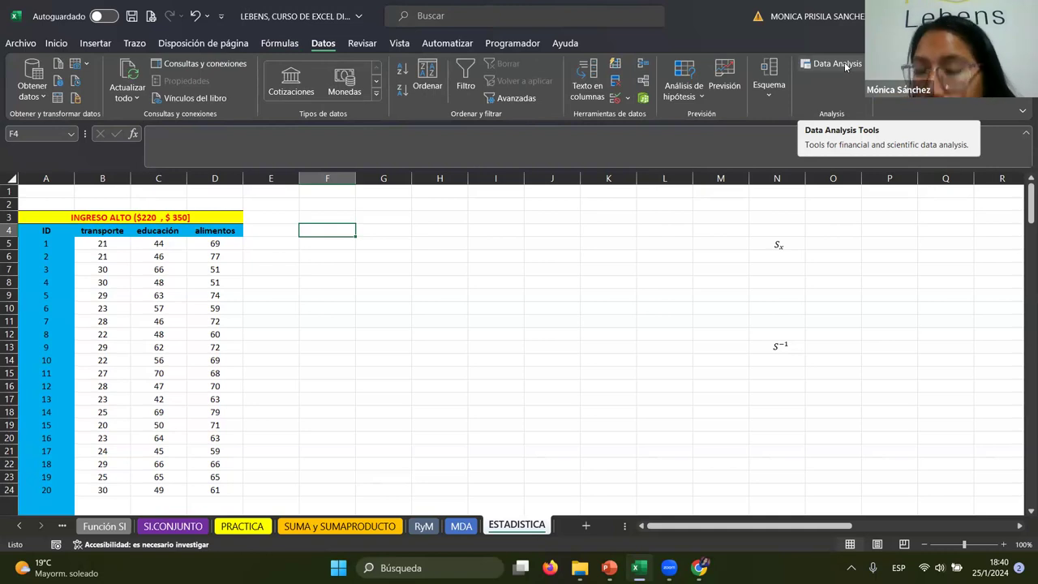
pyautogui.click(845, 66)
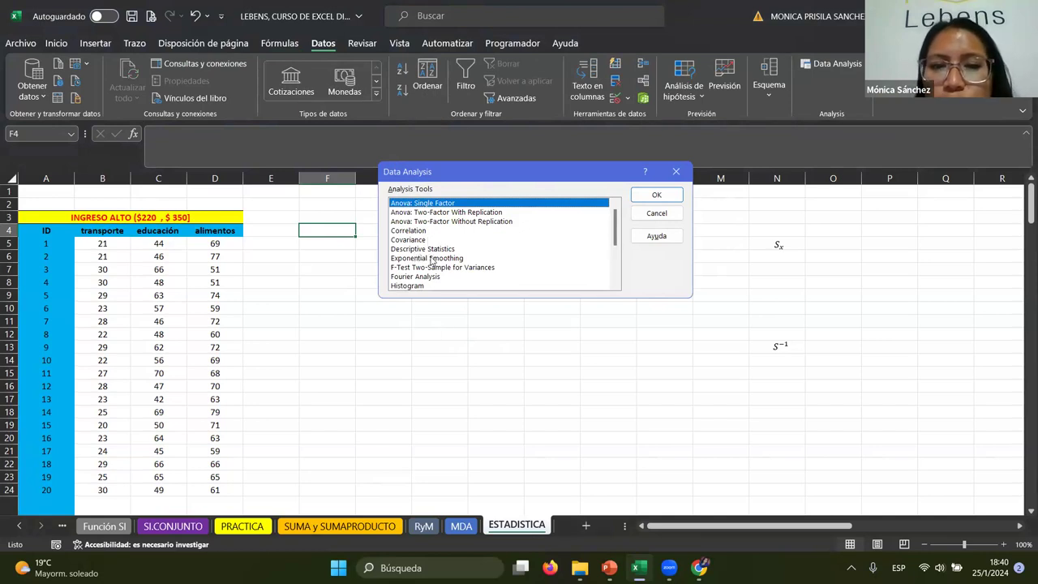
pyautogui.scroll(-3, 426, 271)
pyautogui.scroll(3, 431, 276)
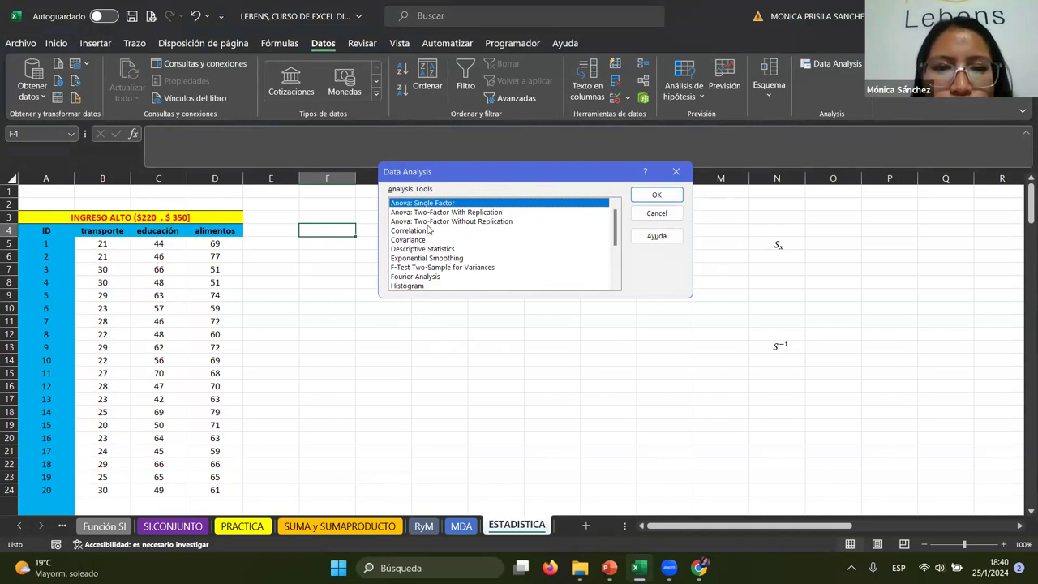
pyautogui.click(413, 250)
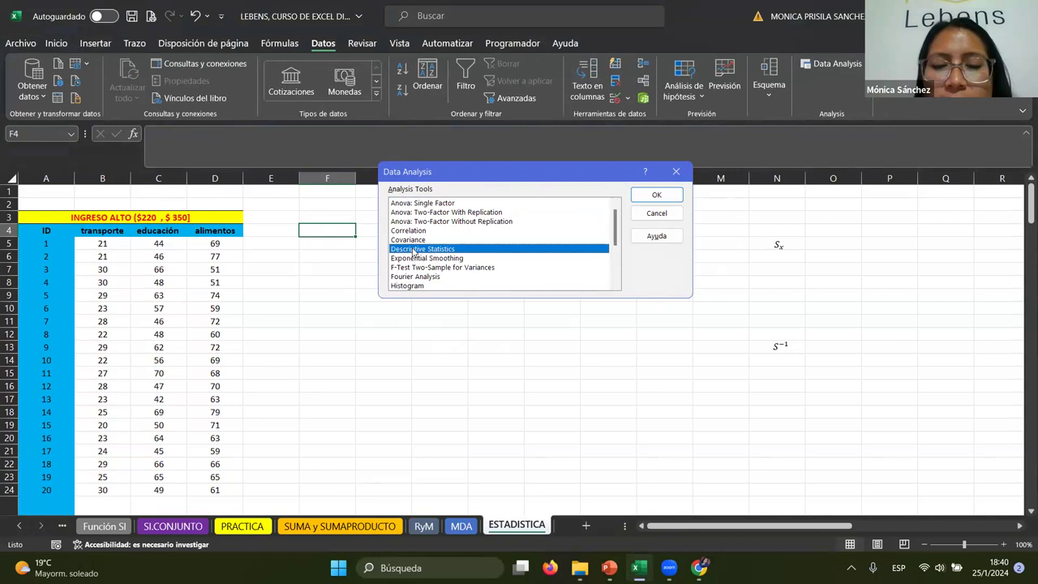
# Step: Set the Descriptive Statistics input range to $B$4:$D$64 with labels in the first row
pyautogui.click(653, 196)
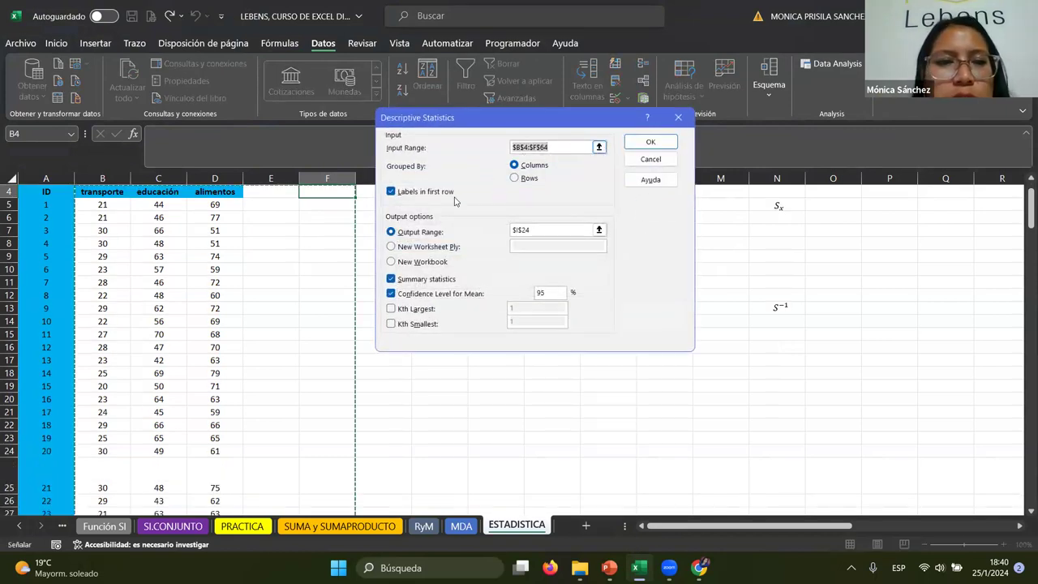
pyautogui.press('BackSpace')
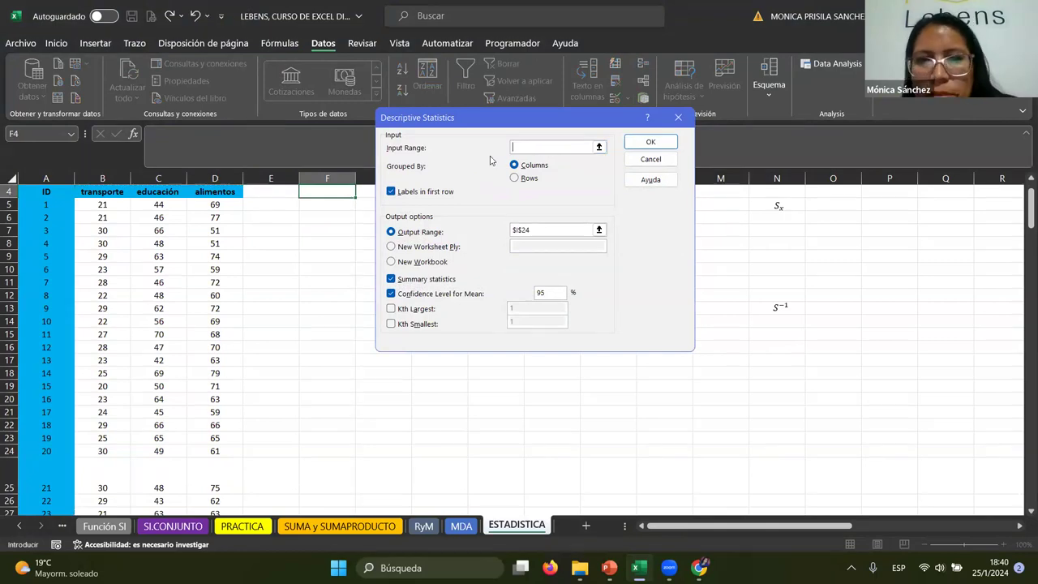
pyautogui.scroll(1, 116, 237)
pyautogui.moveTo(115, 237)
pyautogui.mouseDown()
pyautogui.moveTo(211, 554)
pyautogui.moveTo(218, 491)
pyautogui.mouseUp()
pyautogui.scroll(13, 196, 421)
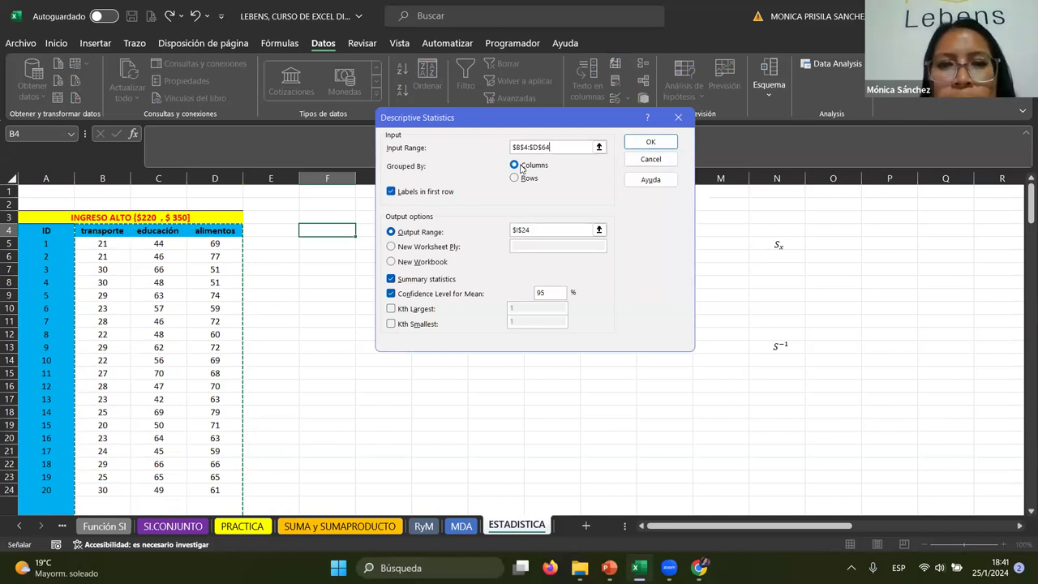
pyautogui.click(391, 192)
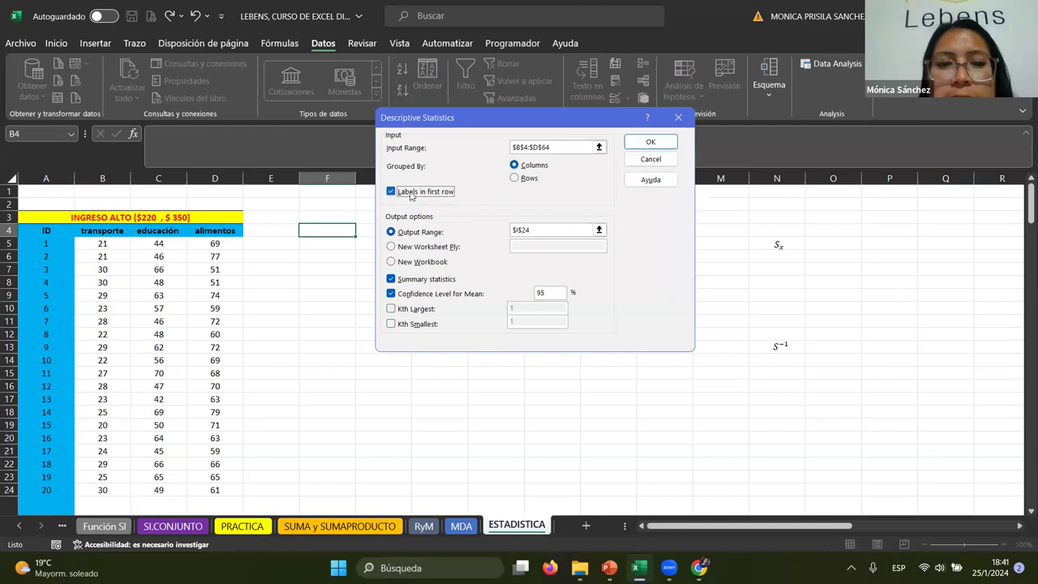
# Step: Send output to $F$4 with summary statistics and a 95% confidence level for the mean
pyautogui.click(390, 232)
pyautogui.doubleClick(531, 227)
pyautogui.press('BackSpace')
pyautogui.click(326, 228)
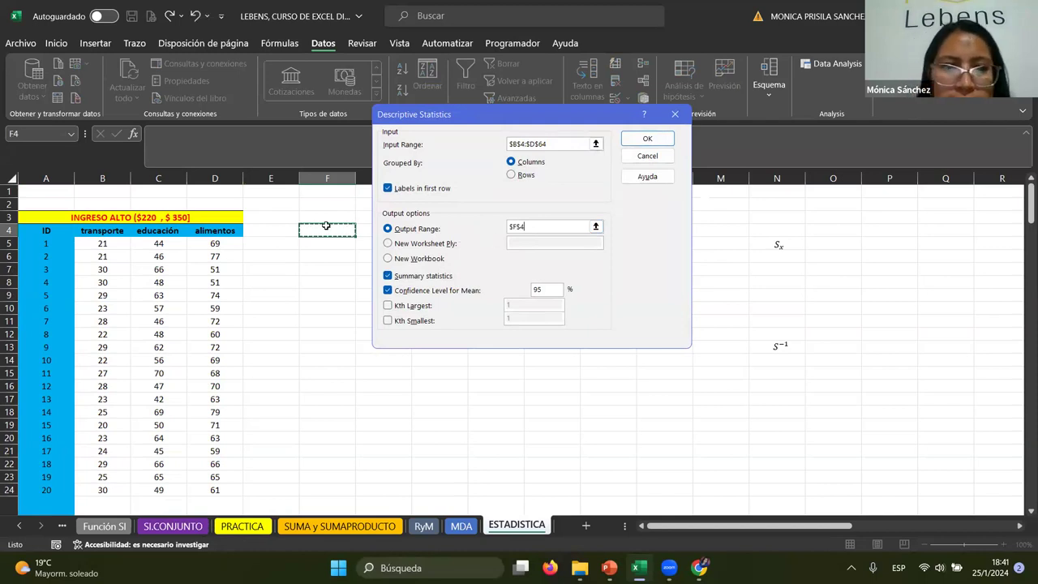
pyautogui.click(388, 275)
pyautogui.click(388, 290)
pyautogui.click(385, 274)
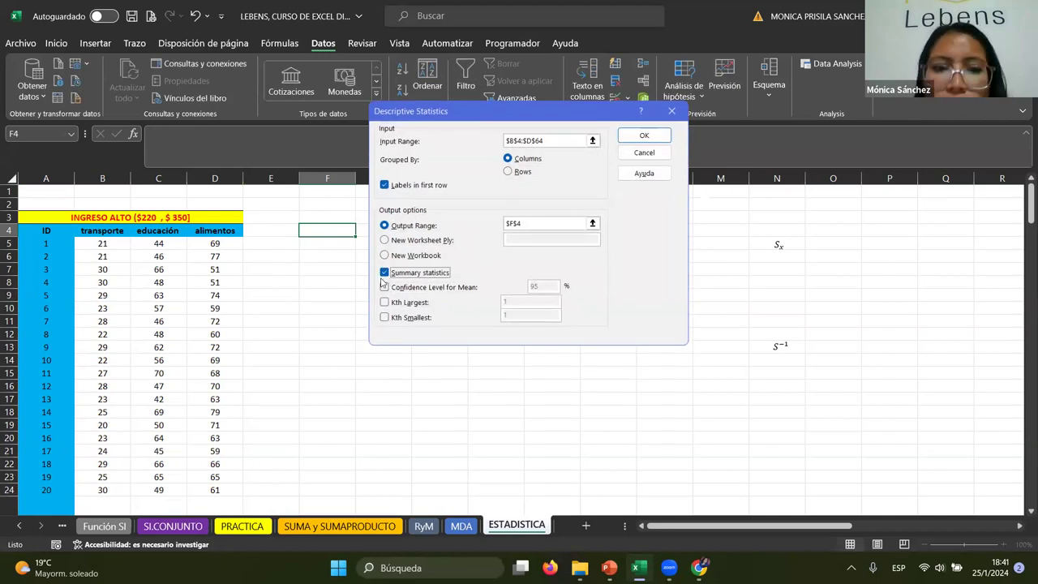
pyautogui.click(385, 288)
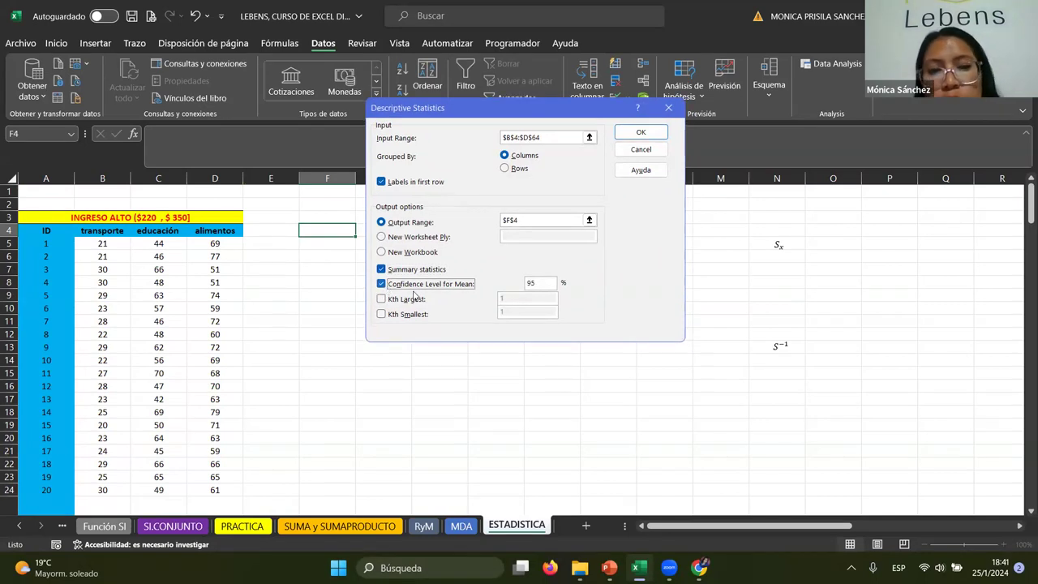
pyautogui.click(381, 299)
pyautogui.click(381, 299)
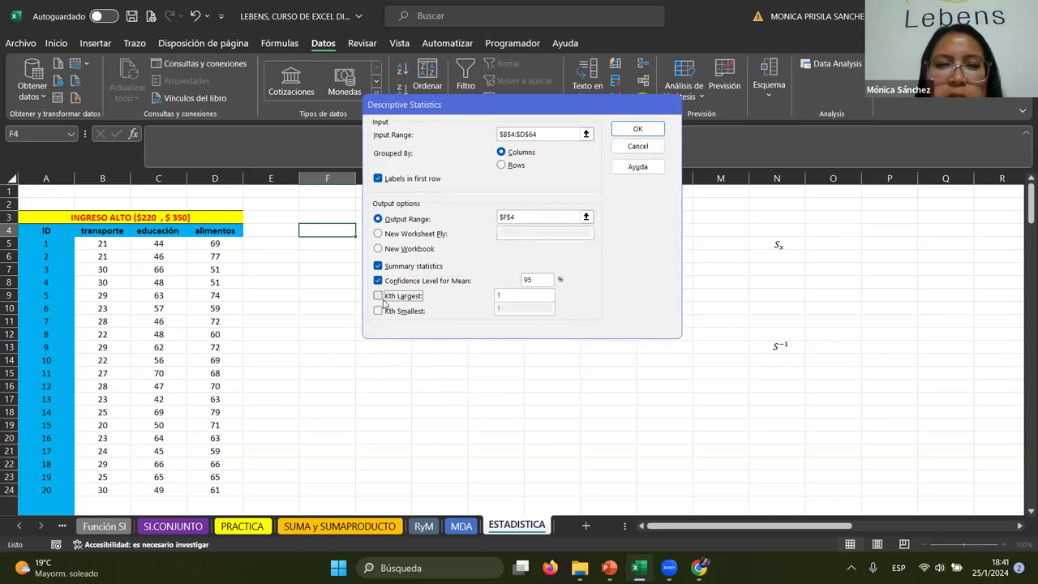
# Step: Run the analysis to create the statistics tables starting at F4
pyautogui.click(633, 126)
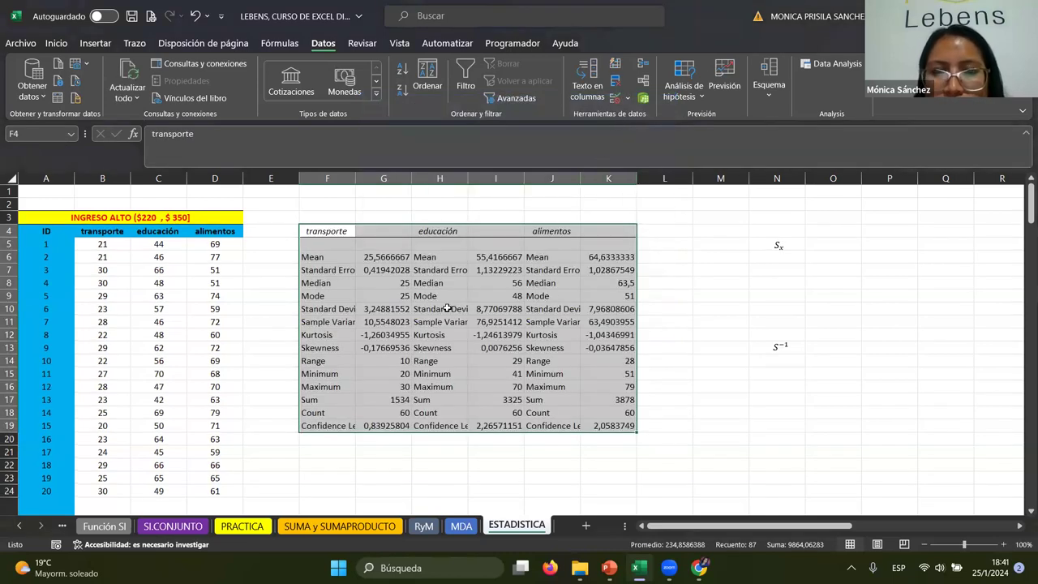
pyautogui.click(368, 258)
pyautogui.click(335, 234)
# Step: Put outside borders around the statistics blocks F4:G19 and J4:K19
pyautogui.moveTo(361, 274); pyautogui.dragTo(365, 422)
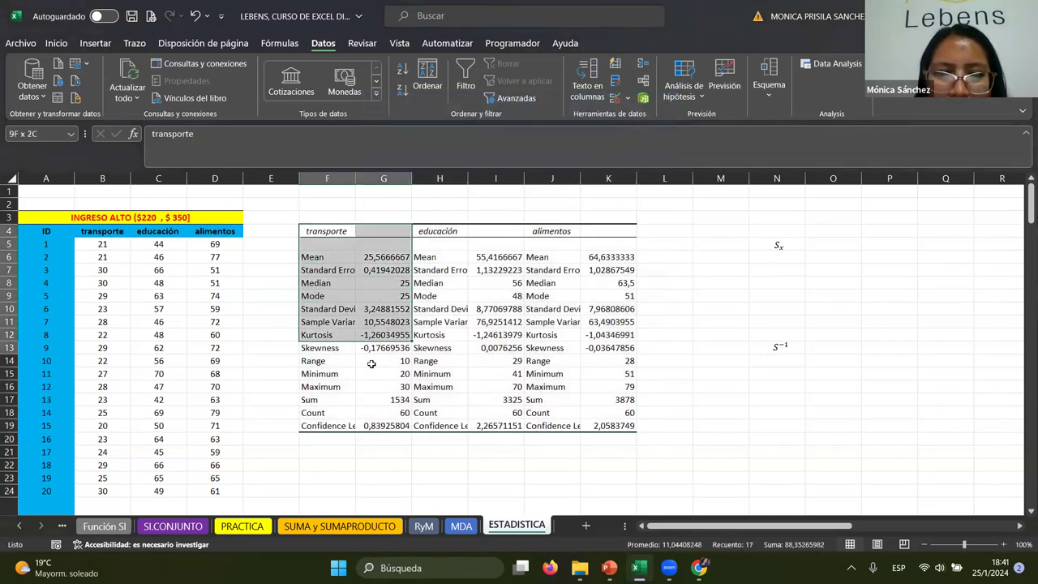
pyautogui.click(56, 43)
pyautogui.click(165, 90)
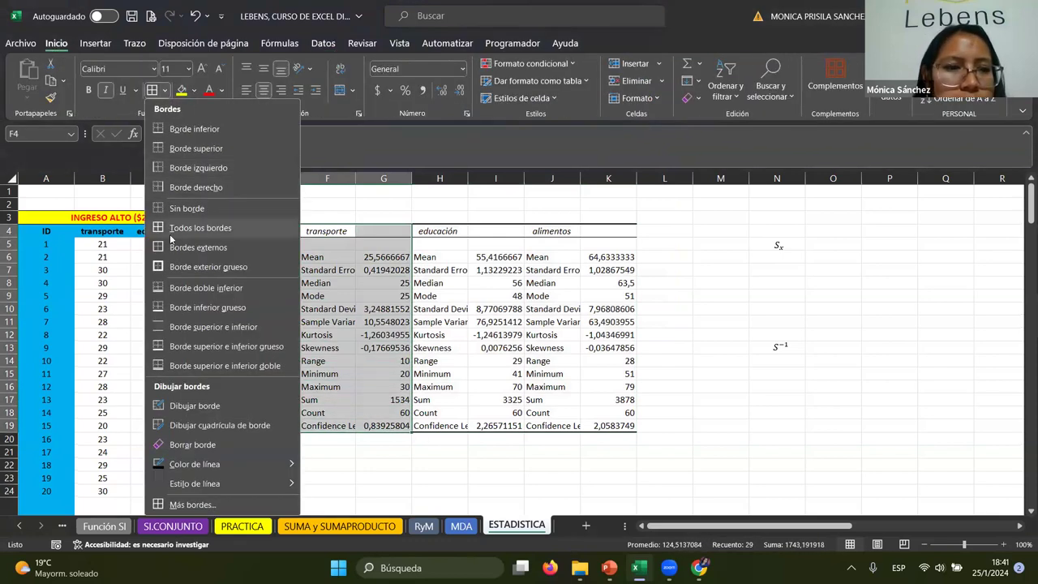
pyautogui.click(187, 263)
pyautogui.moveTo(551, 232); pyautogui.dragTo(606, 426)
pyautogui.click(158, 91)
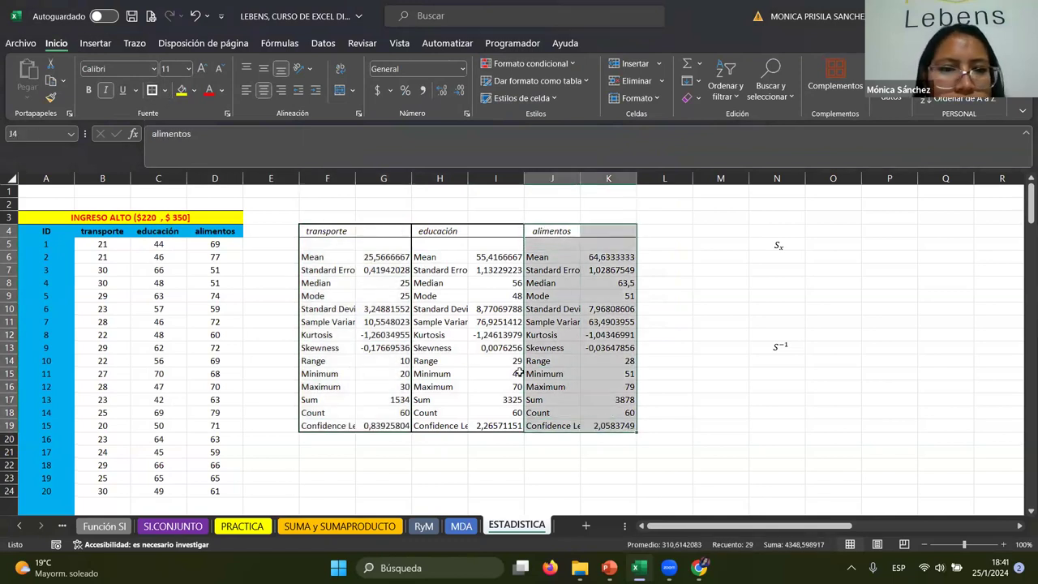
pyautogui.click(420, 318)
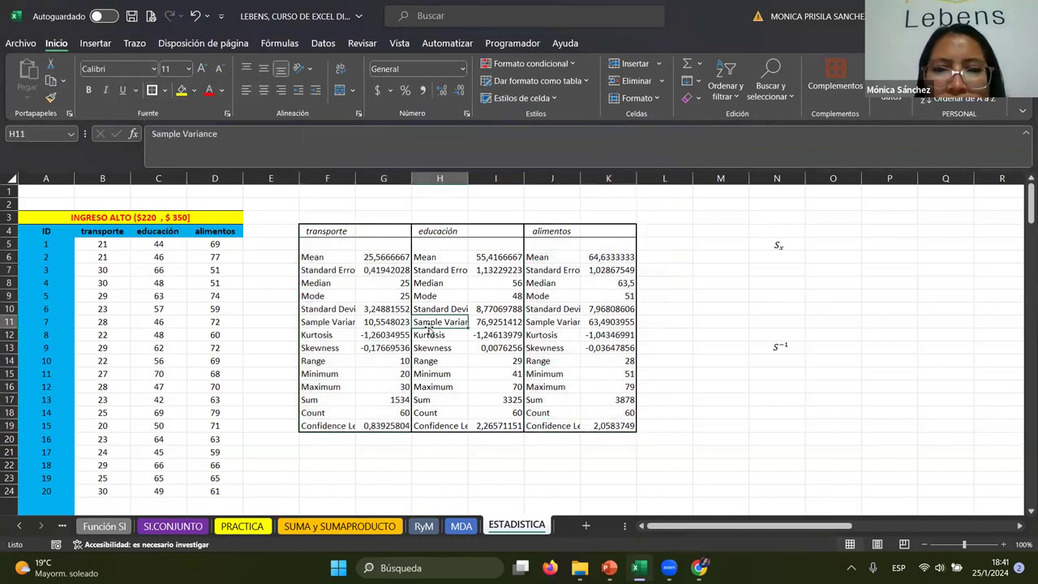
pyautogui.click(323, 230)
pyautogui.click(321, 257)
pyautogui.click(380, 258)
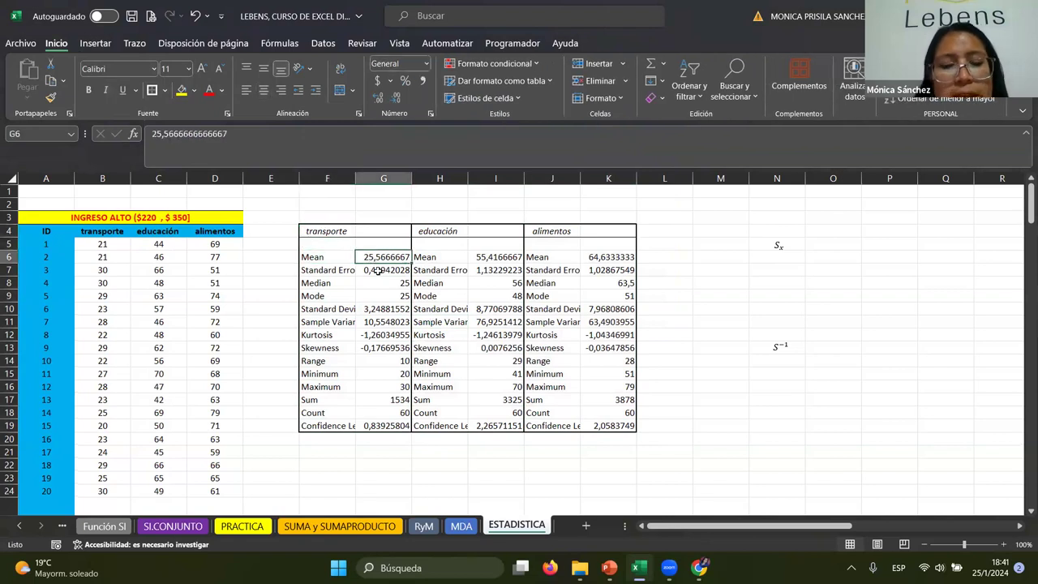
pyautogui.click(344, 272)
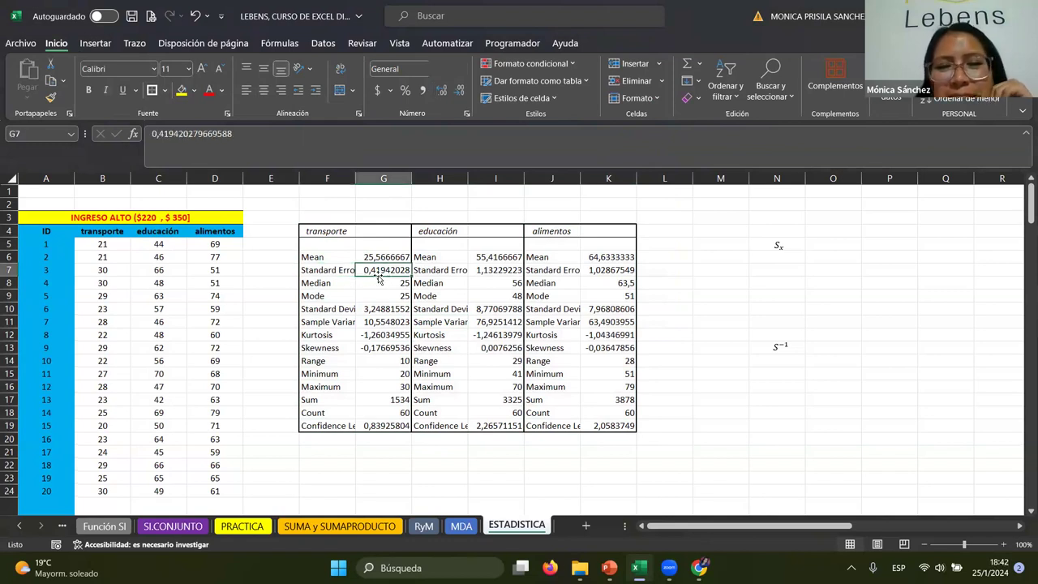
pyautogui.click(329, 282)
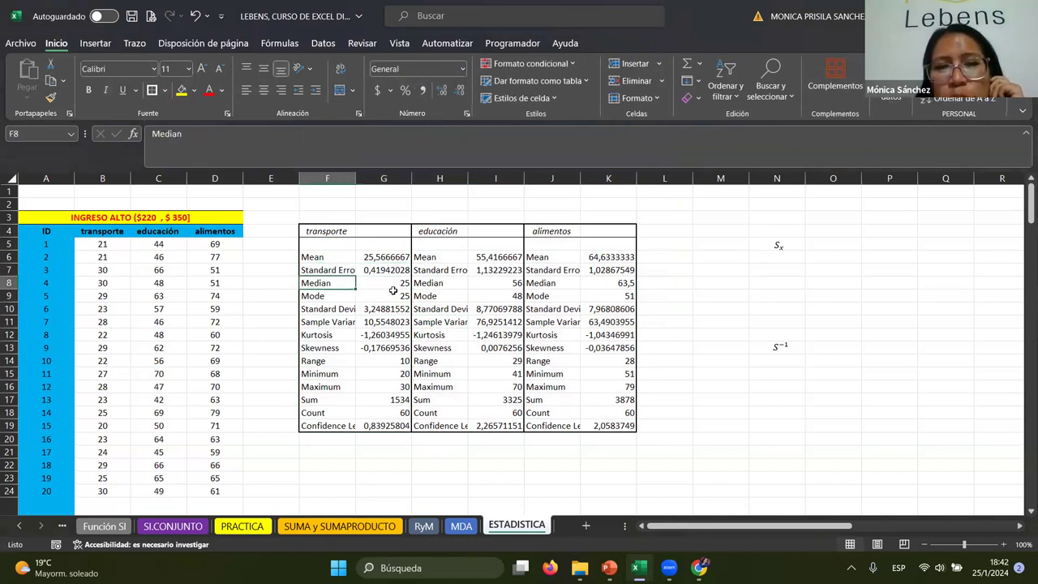
pyautogui.click(339, 295)
pyautogui.click(383, 296)
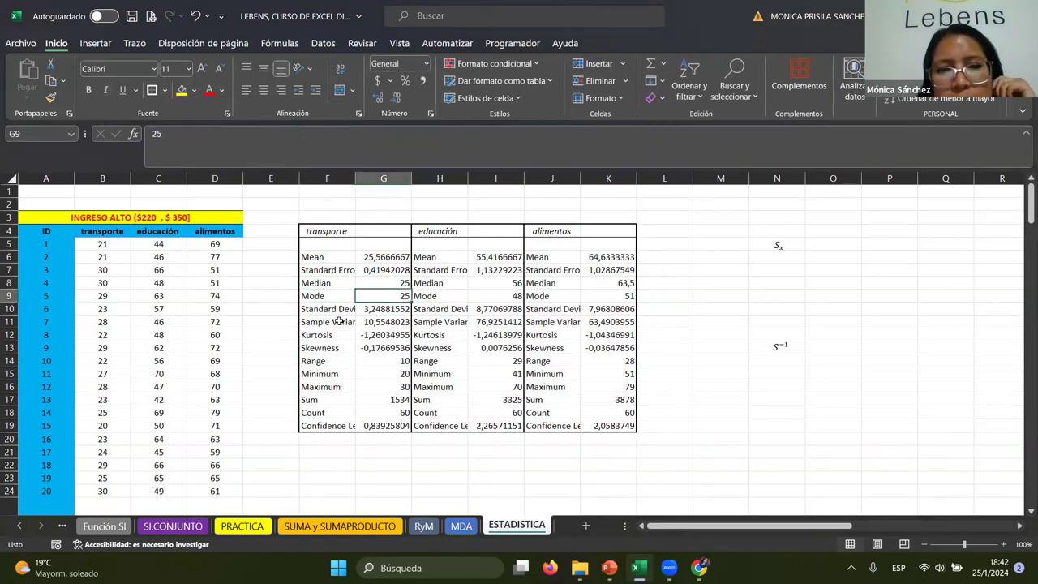
pyautogui.click(337, 313)
pyautogui.click(388, 311)
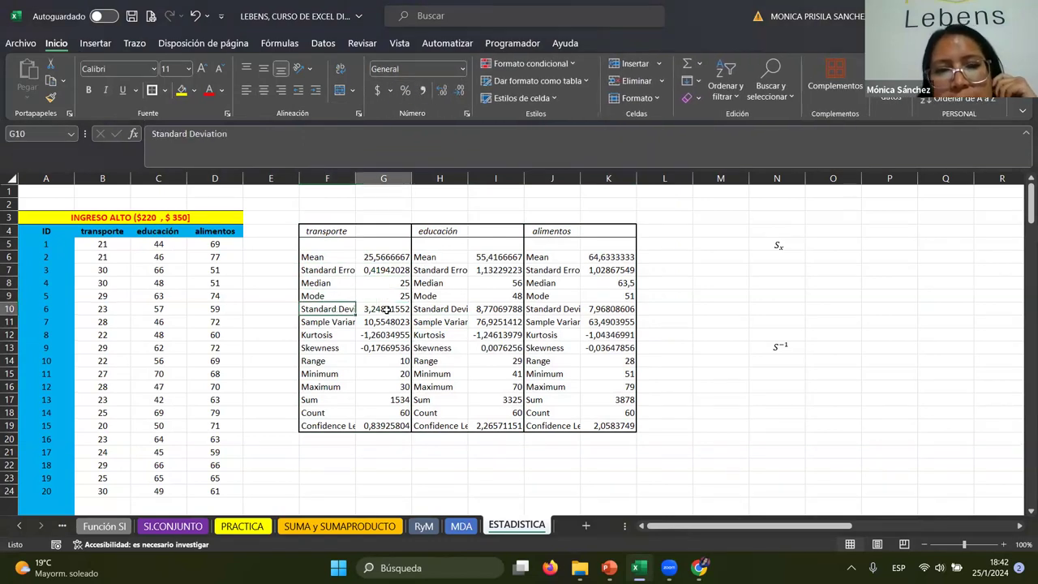
pyautogui.click(331, 332)
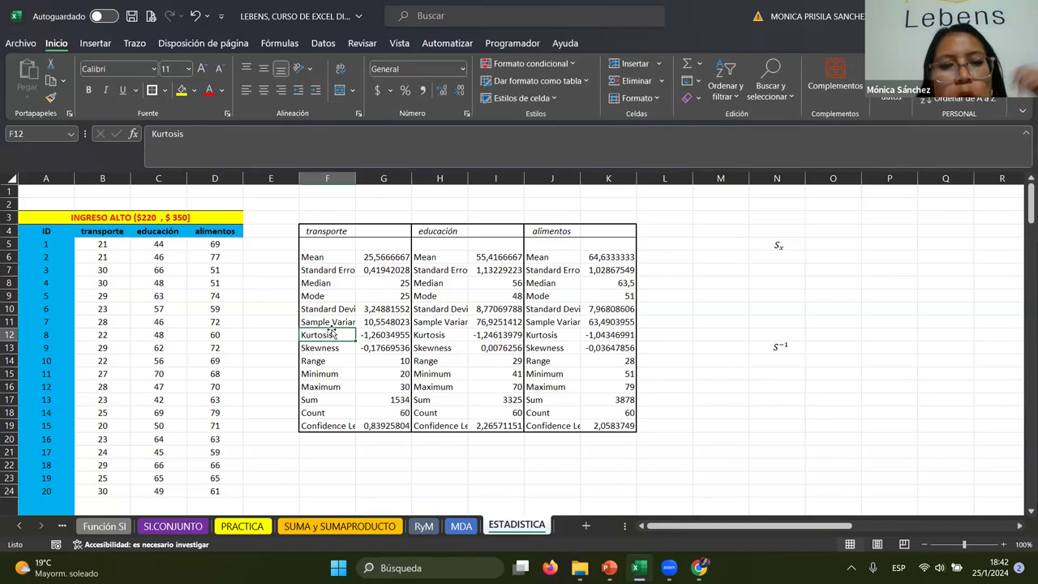
pyautogui.click(332, 323)
pyautogui.click(383, 324)
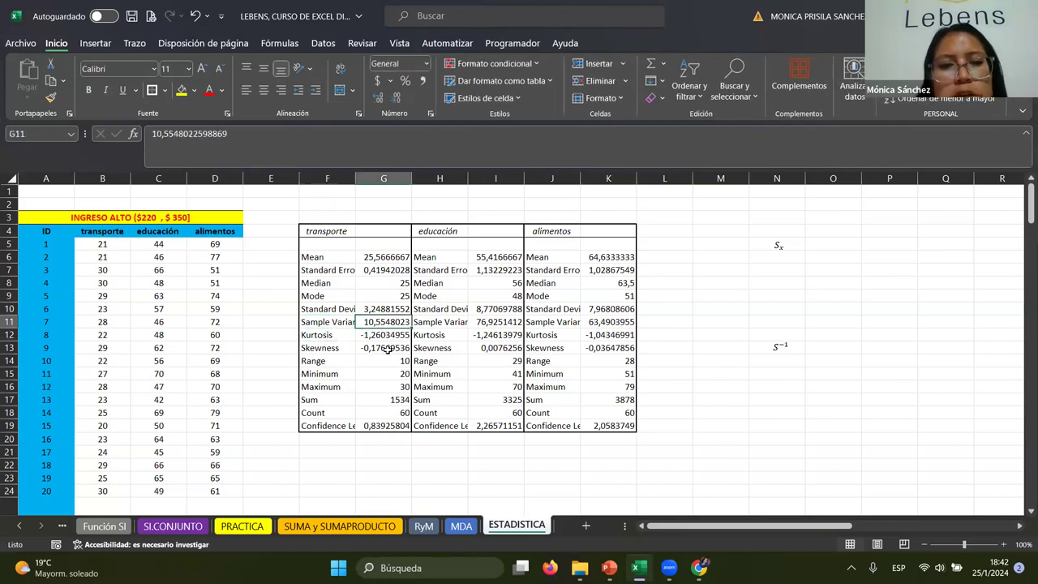
pyautogui.click(324, 337)
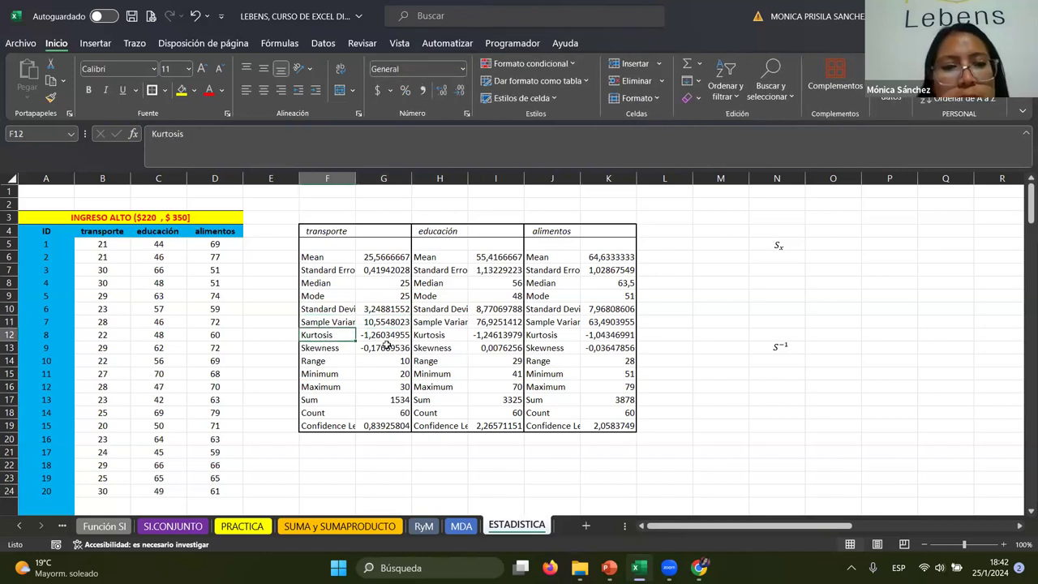
pyautogui.press('Right')
pyautogui.press('Left')
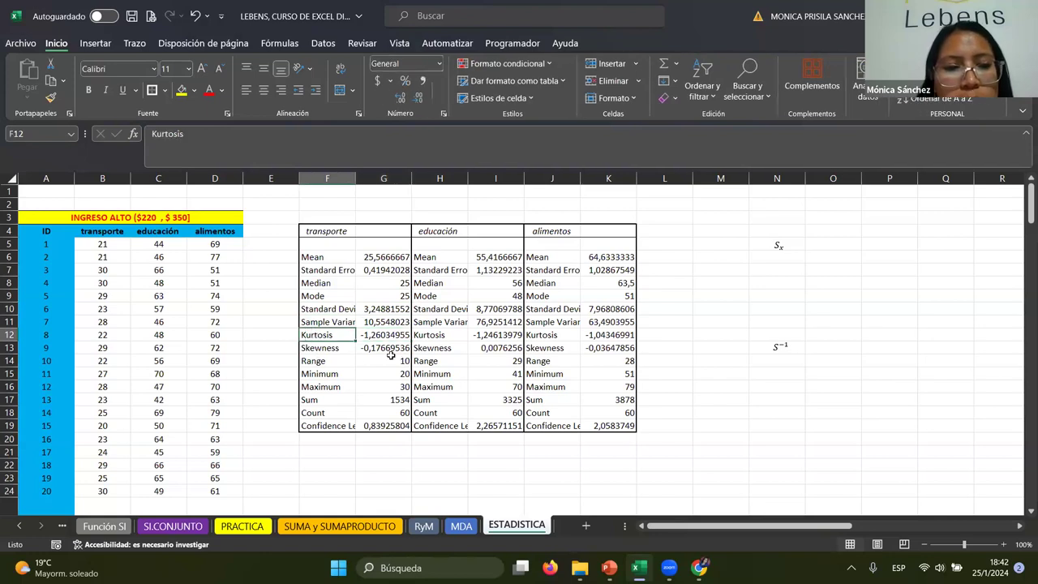
pyautogui.click(389, 362)
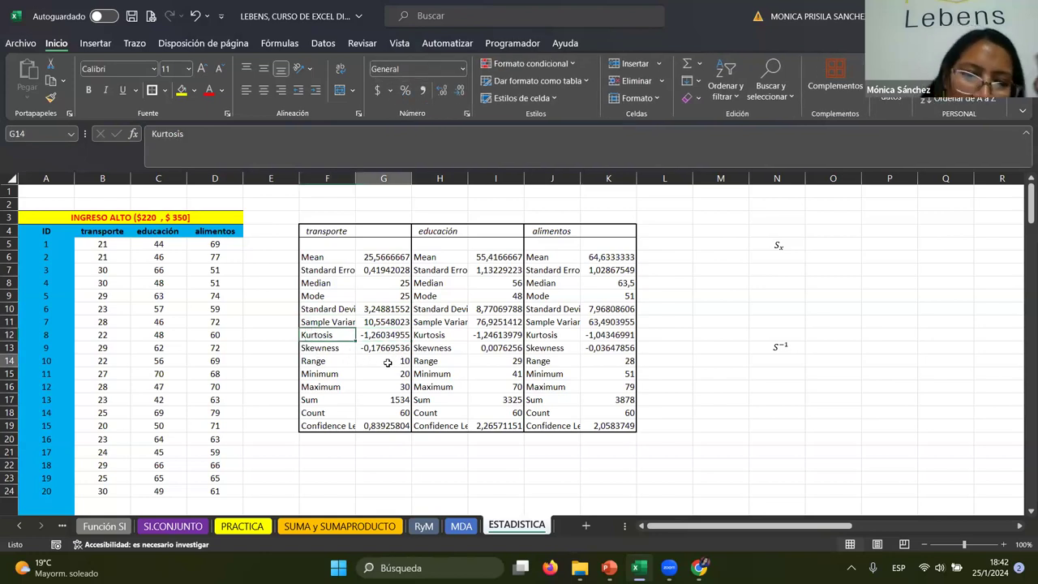
pyautogui.click(357, 374)
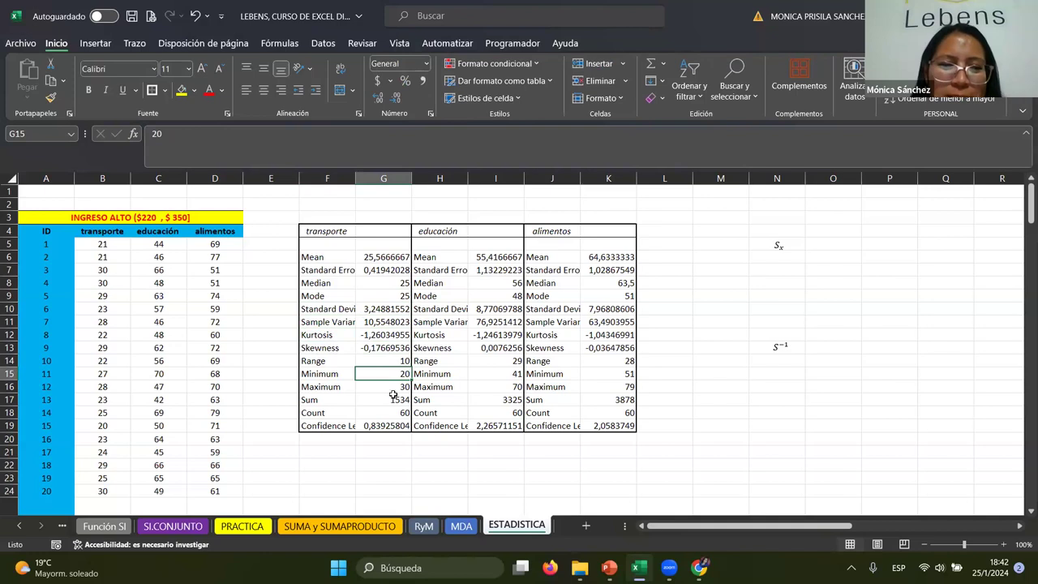
pyautogui.click(366, 392)
pyautogui.click(385, 400)
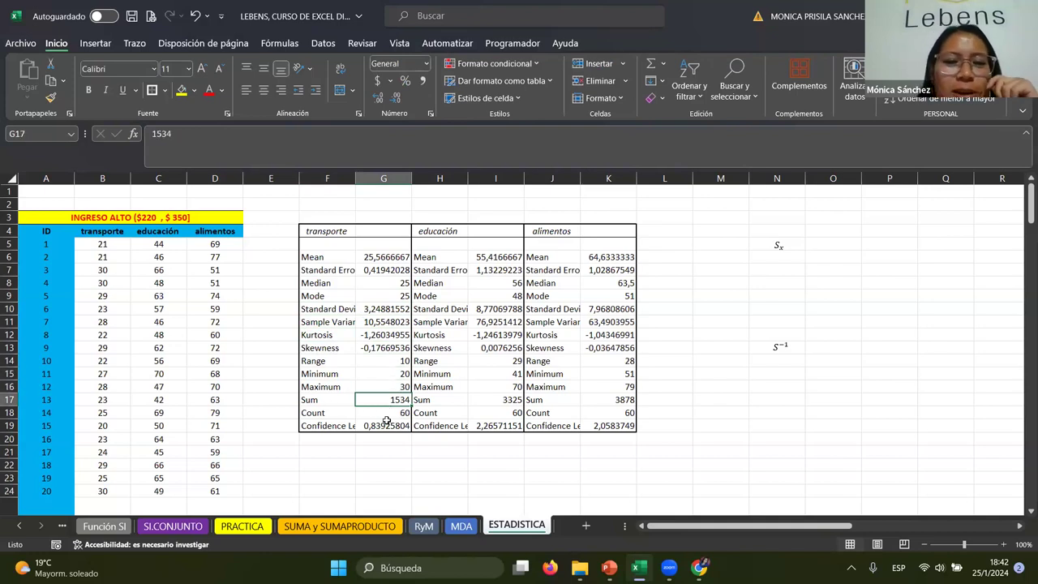
pyautogui.click(387, 422)
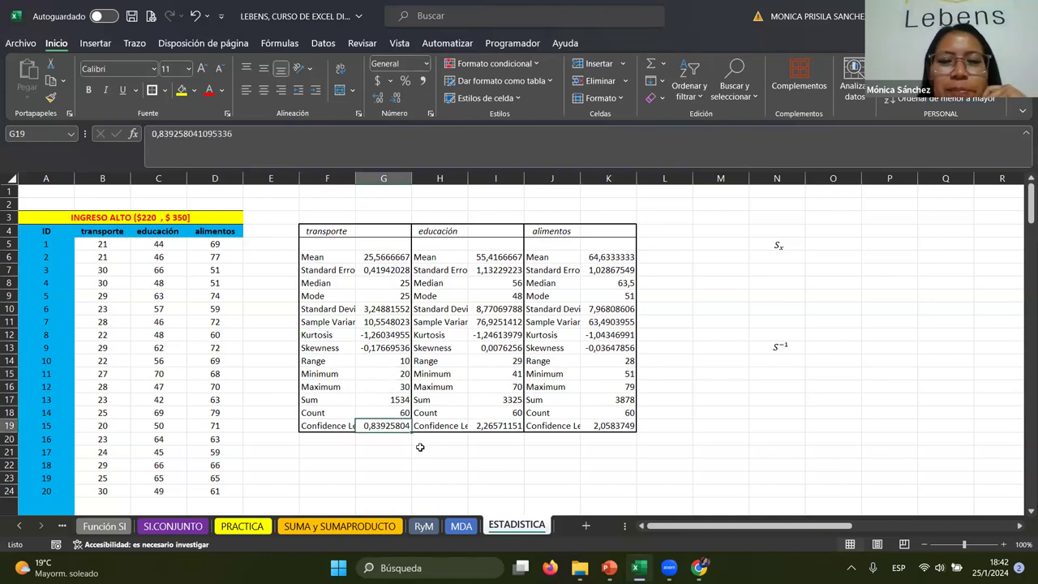
pyautogui.click(382, 413)
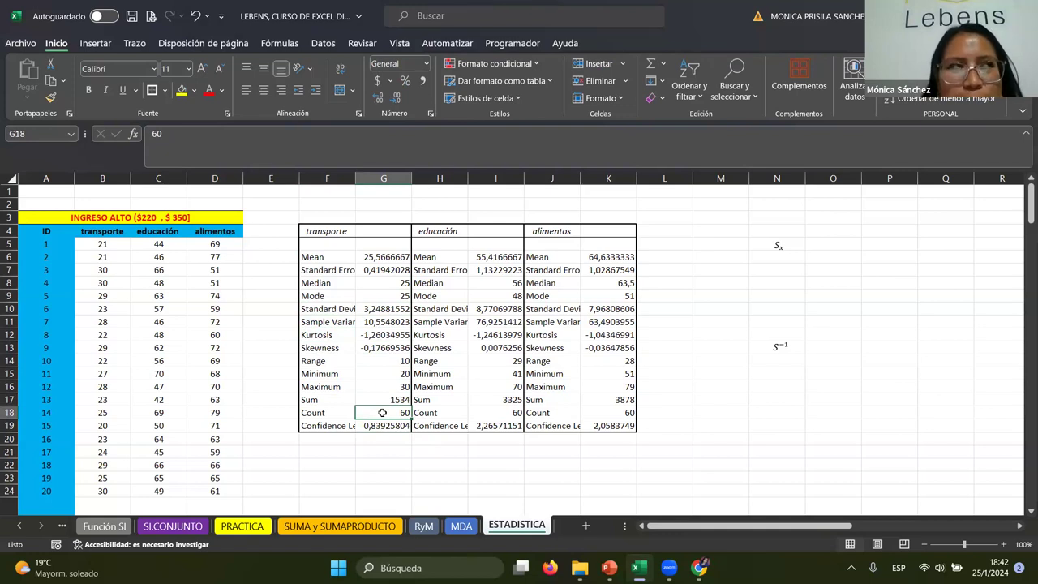
pyautogui.click(336, 426)
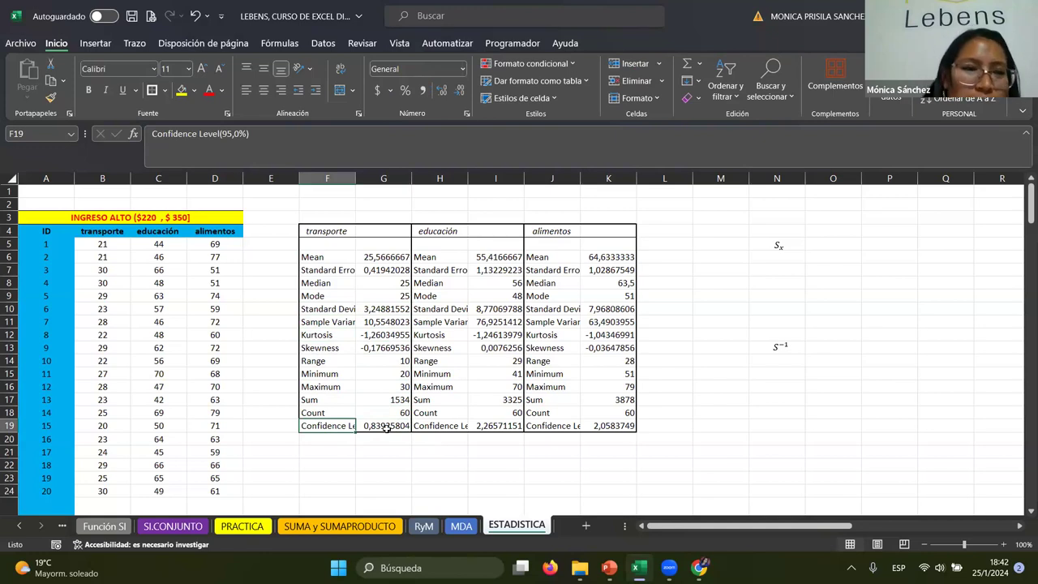
pyautogui.click(386, 427)
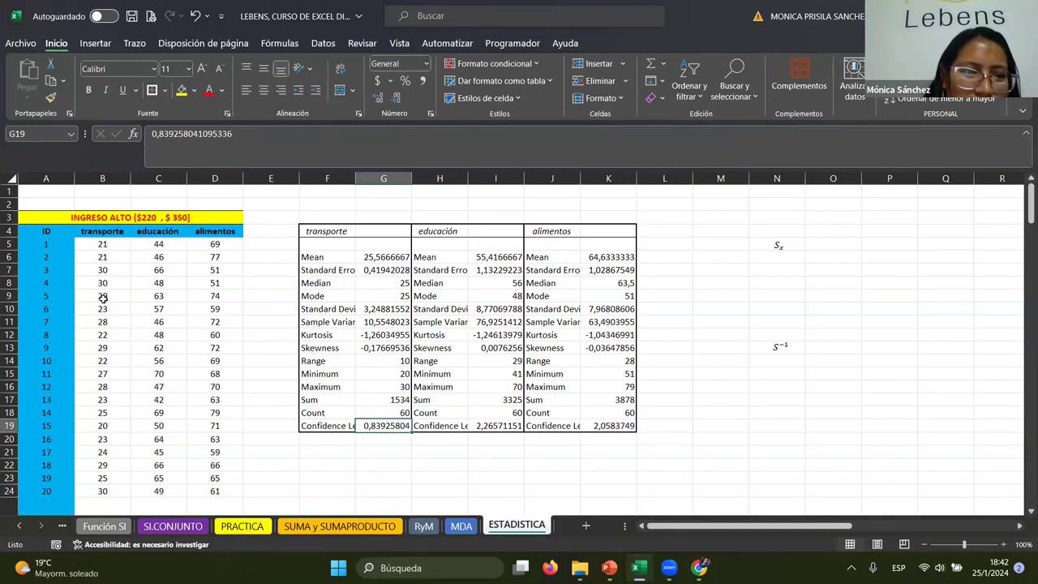
# Step: Check the transporte column down to row 64 by selecting B4:B64
pyautogui.scroll(-8, 103, 298)
pyautogui.scroll(-3, 122, 349)
pyautogui.scroll(-4, 128, 357)
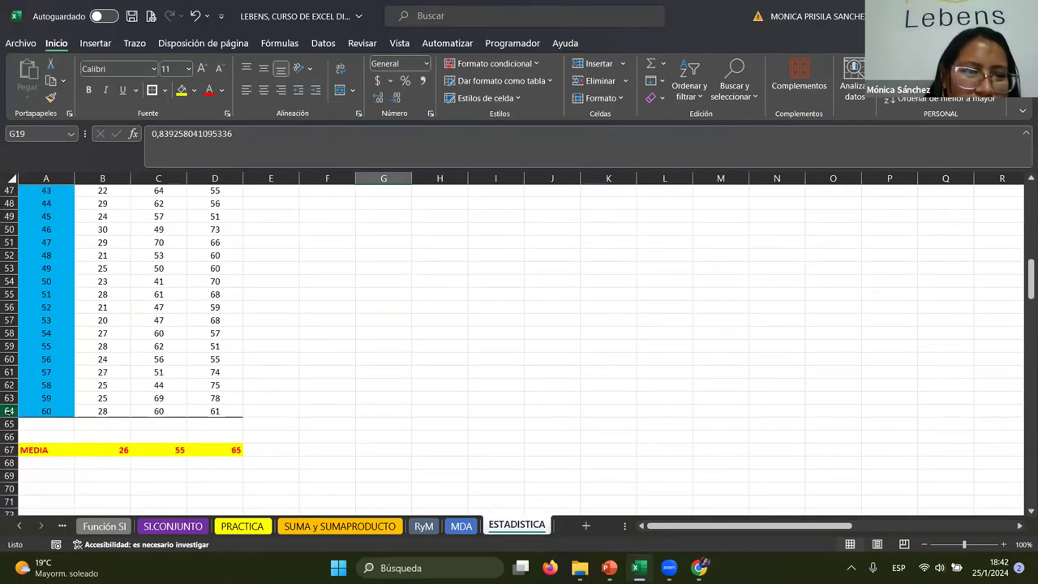
pyautogui.click(10, 411)
pyautogui.click(90, 408)
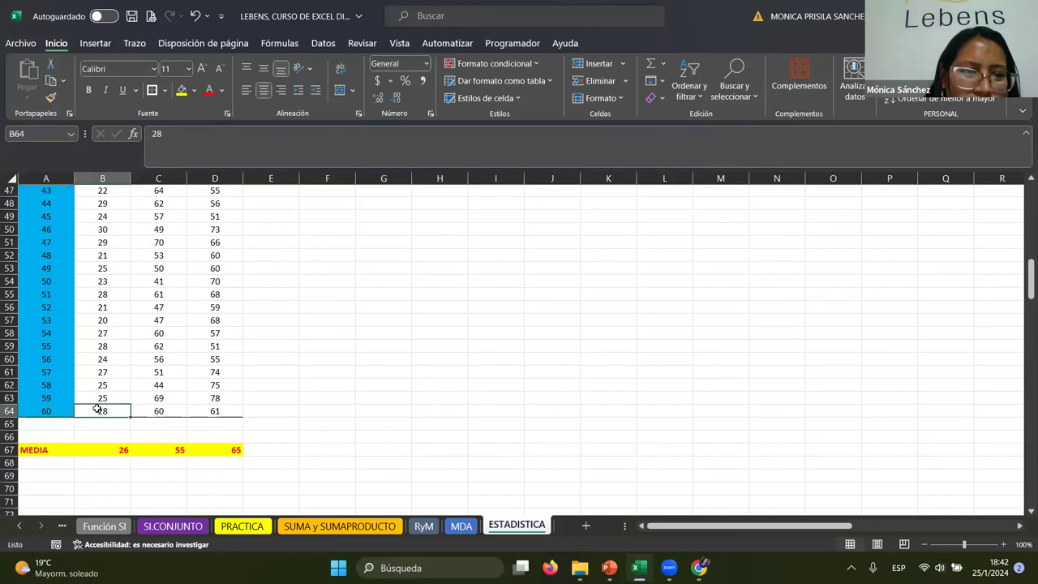
pyautogui.scroll(4, 98, 409)
pyautogui.scroll(7, 97, 389)
pyautogui.scroll(4, 97, 369)
pyautogui.moveTo(101, 232)
pyautogui.mouseDown()
pyautogui.moveTo(107, 522)
pyautogui.moveTo(104, 496)
pyautogui.mouseUp()
pyautogui.scroll(10, 57, 468)
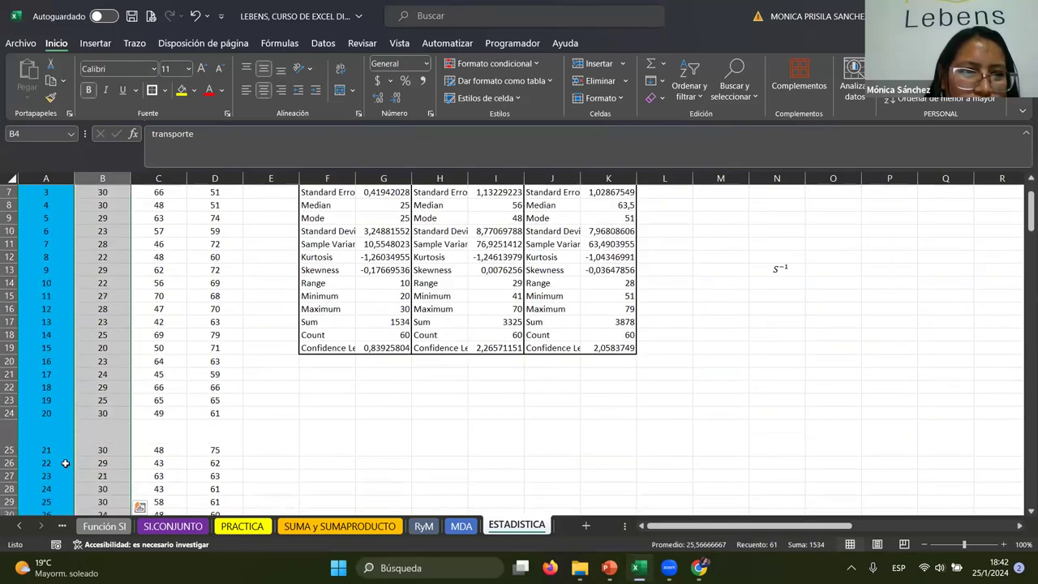
pyautogui.scroll(2, 65, 463)
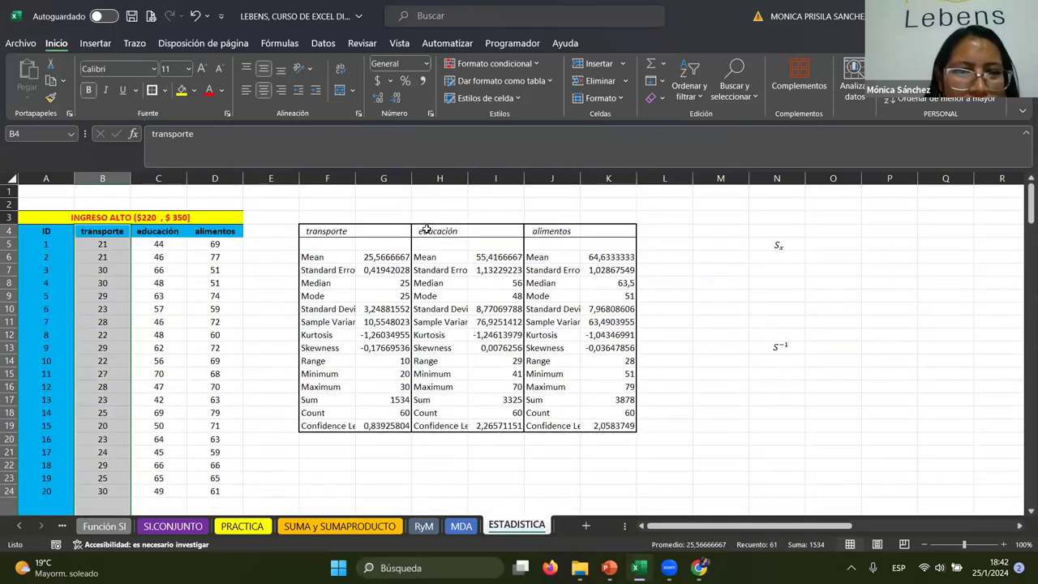
# Step: Compare the educación and alimentos statistics tables against the data, then bring up the data tools
pyautogui.moveTo(426, 231); pyautogui.dragTo(497, 425)
pyautogui.moveTo(147, 235); pyautogui.dragTo(152, 440)
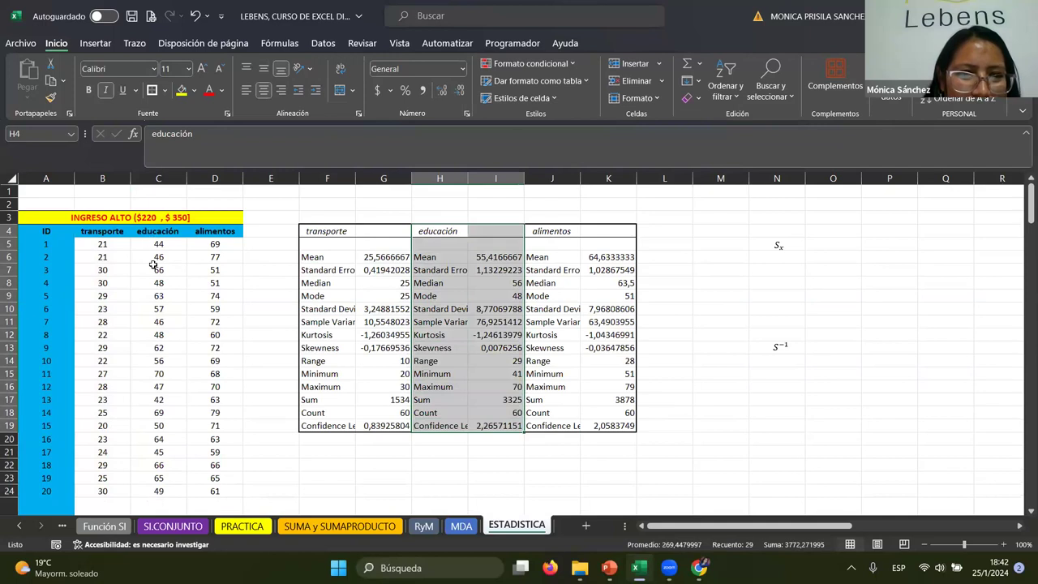
pyautogui.click(468, 258)
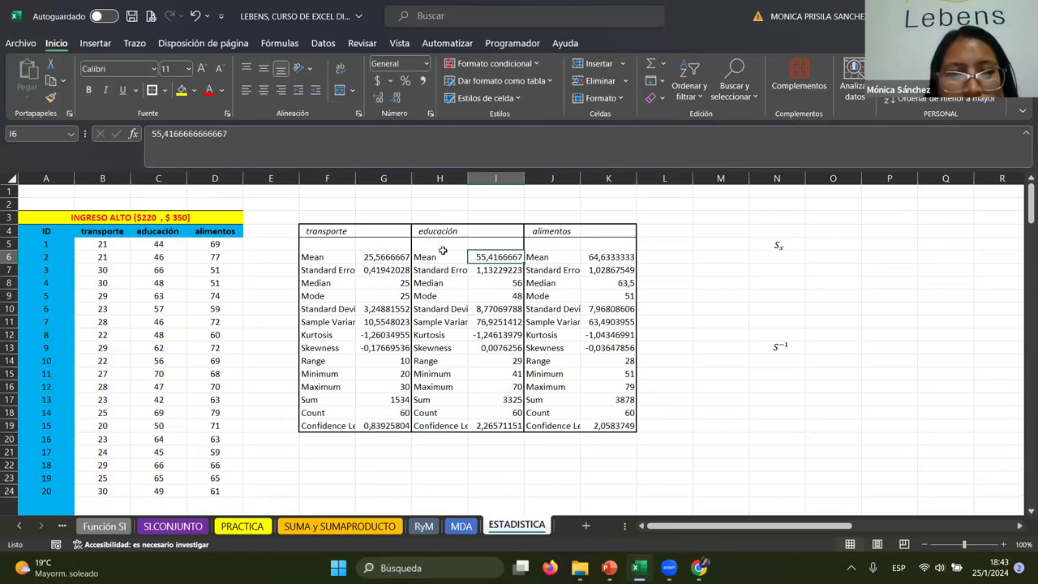
pyautogui.click(459, 230)
pyautogui.click(554, 232)
pyautogui.click(561, 283)
pyautogui.click(551, 413)
pyautogui.click(561, 425)
pyautogui.click(558, 361)
pyautogui.click(556, 270)
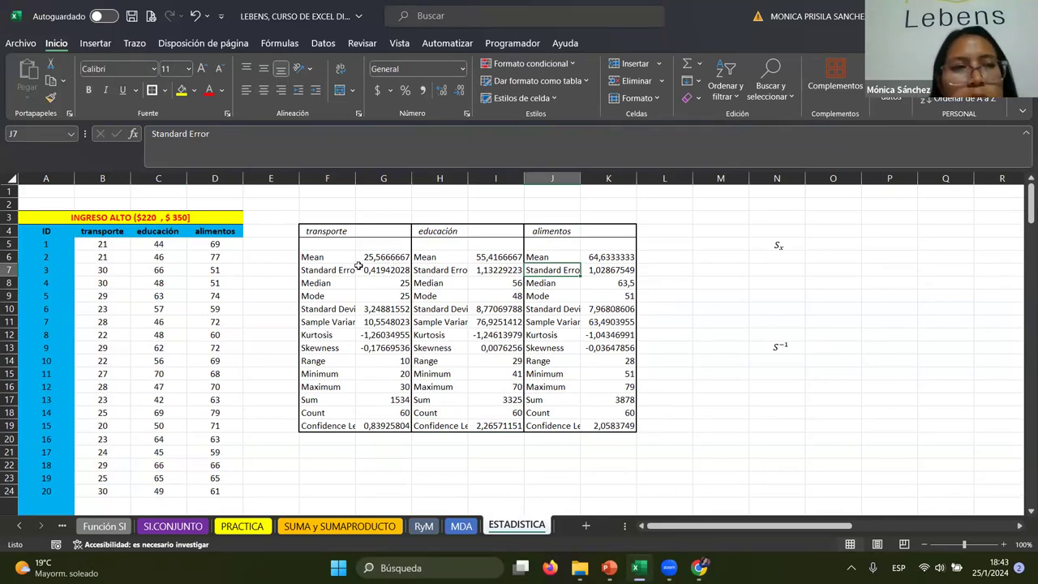
pyautogui.click(477, 463)
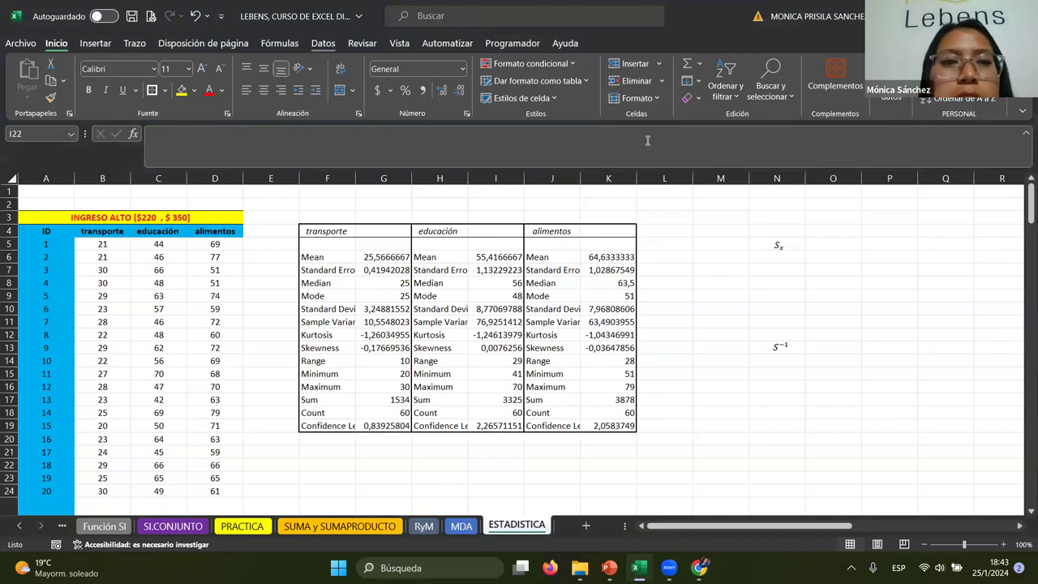
pyautogui.hotkey('alt', 'd')
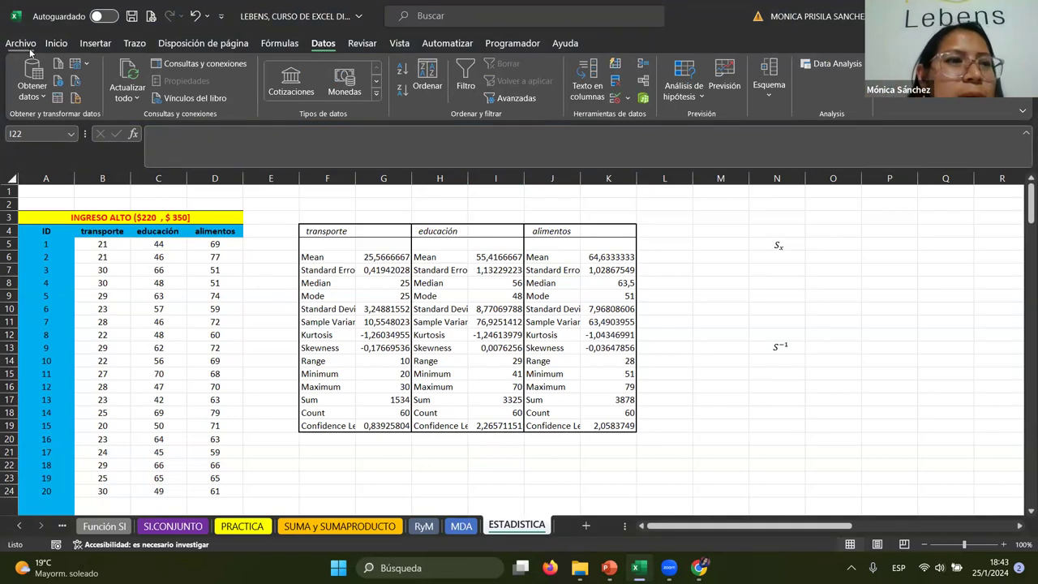
# Step: In Archivo > Opciones > Complementos, confirm Herramientas para análisis is active, then reopen Archivo
pyautogui.click(19, 43)
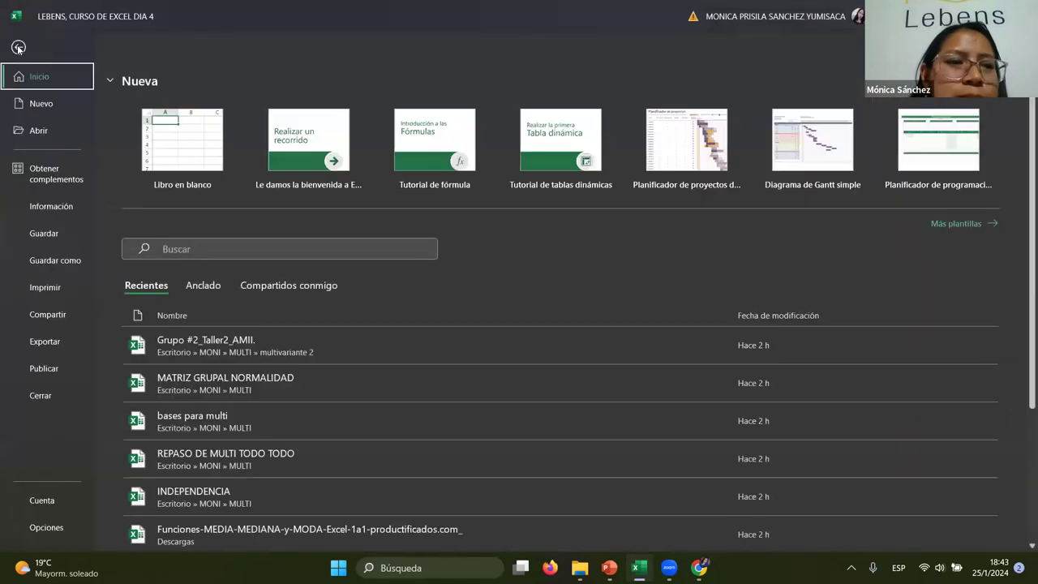
pyautogui.click(46, 527)
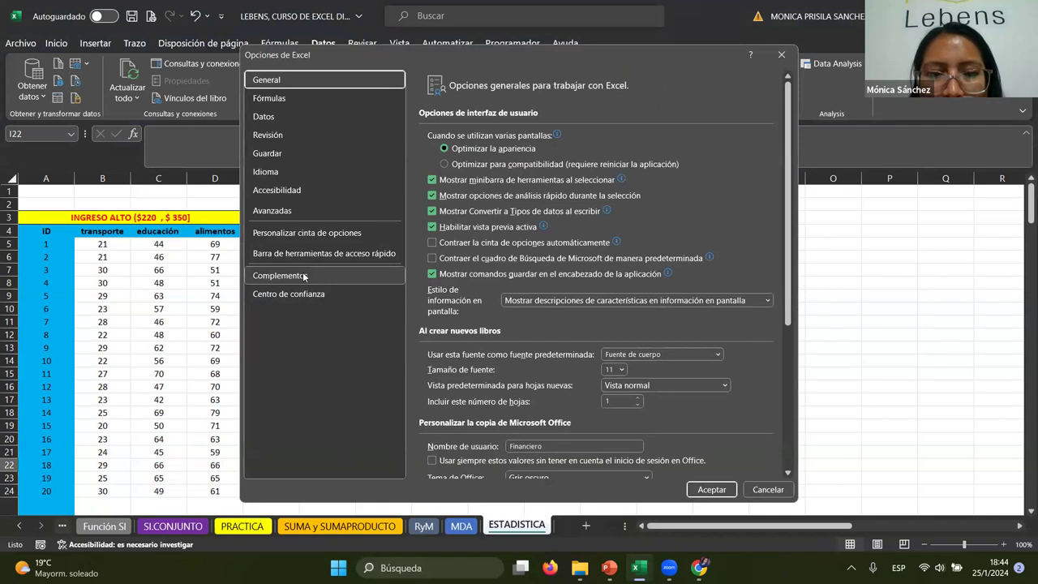
pyautogui.click(303, 277)
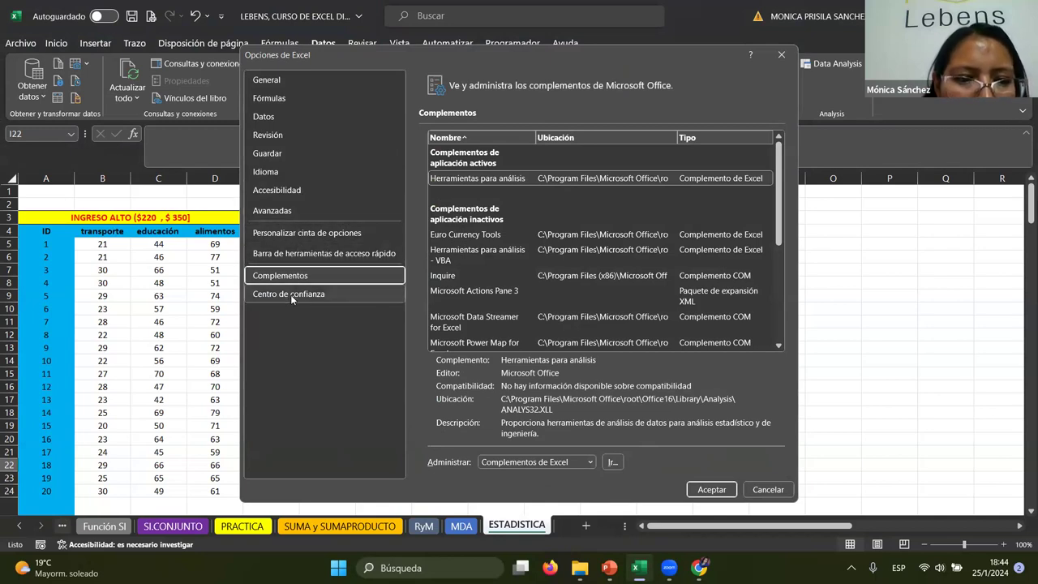
pyautogui.click(284, 83)
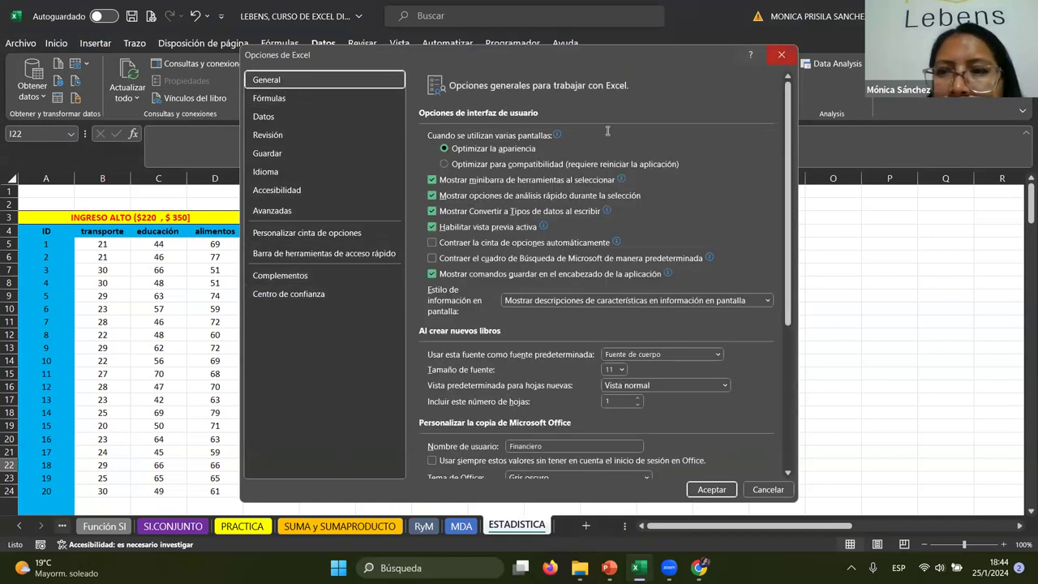
pyautogui.press('Escape')
pyautogui.click(20, 43)
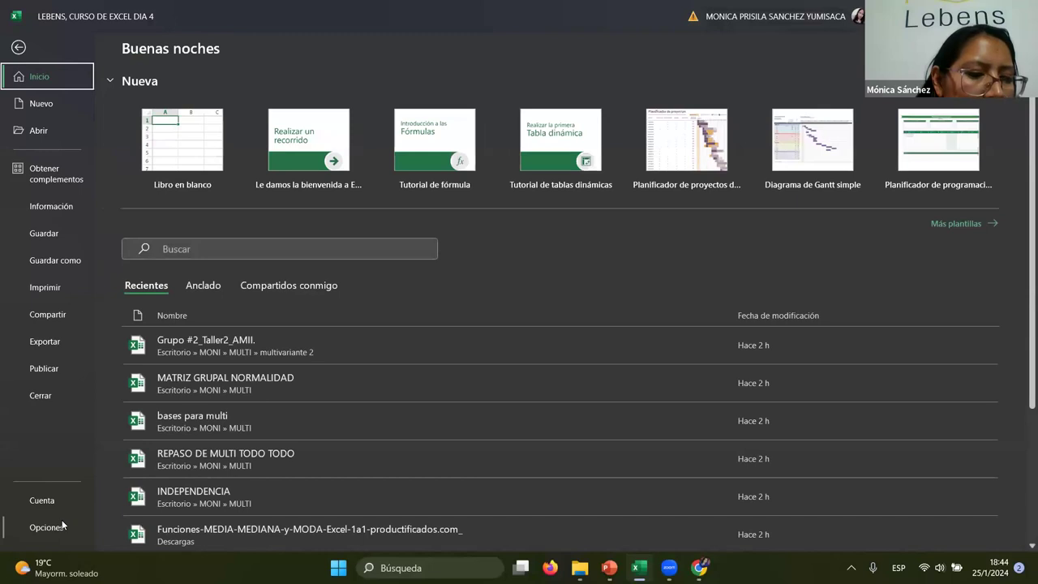
# Step: Switch the Office theme from Gris oscuro to Blanco in the Account page
pyautogui.click(44, 501)
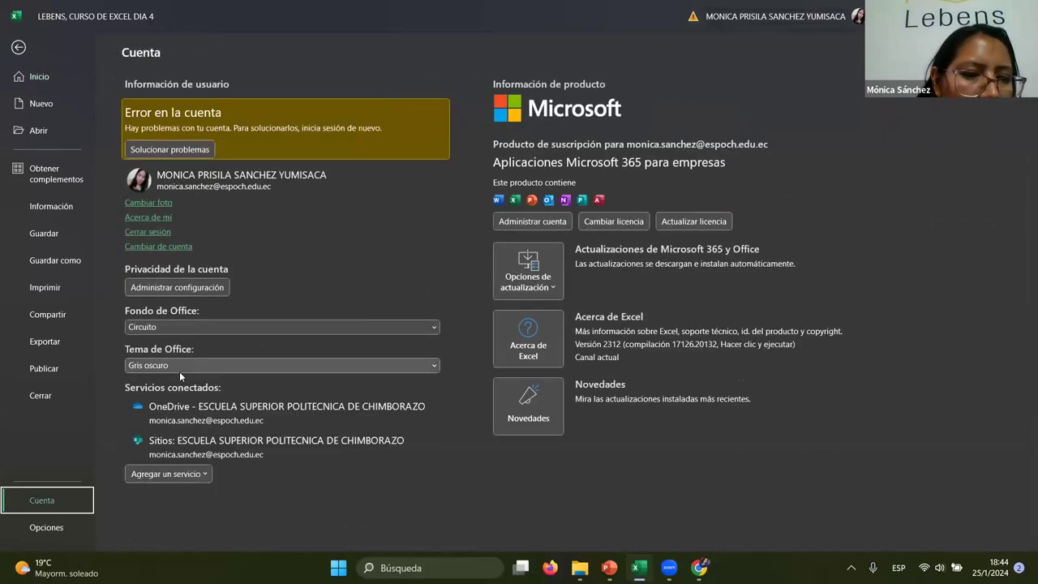
pyautogui.click(202, 366)
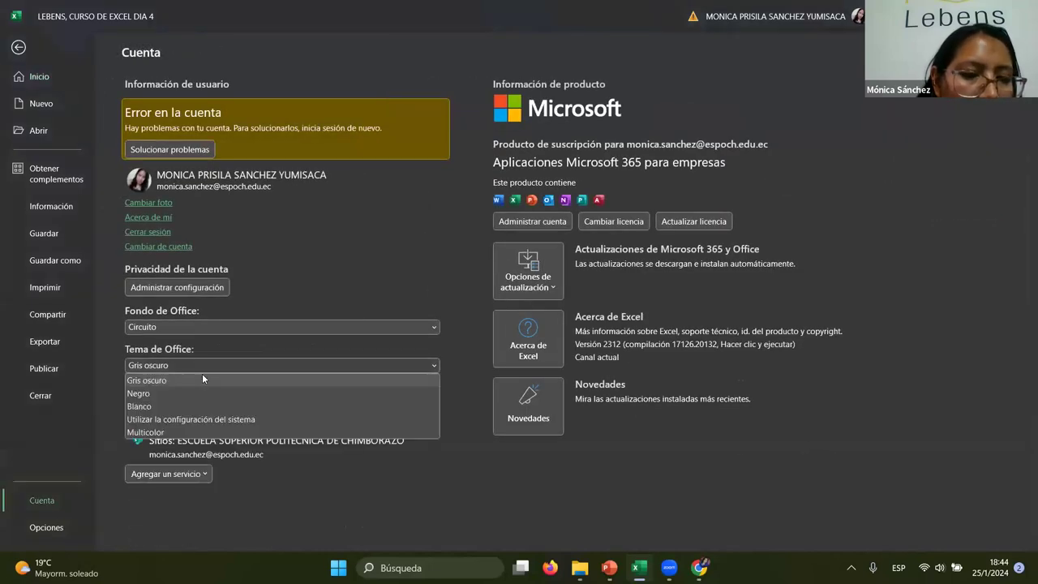
pyautogui.click(163, 406)
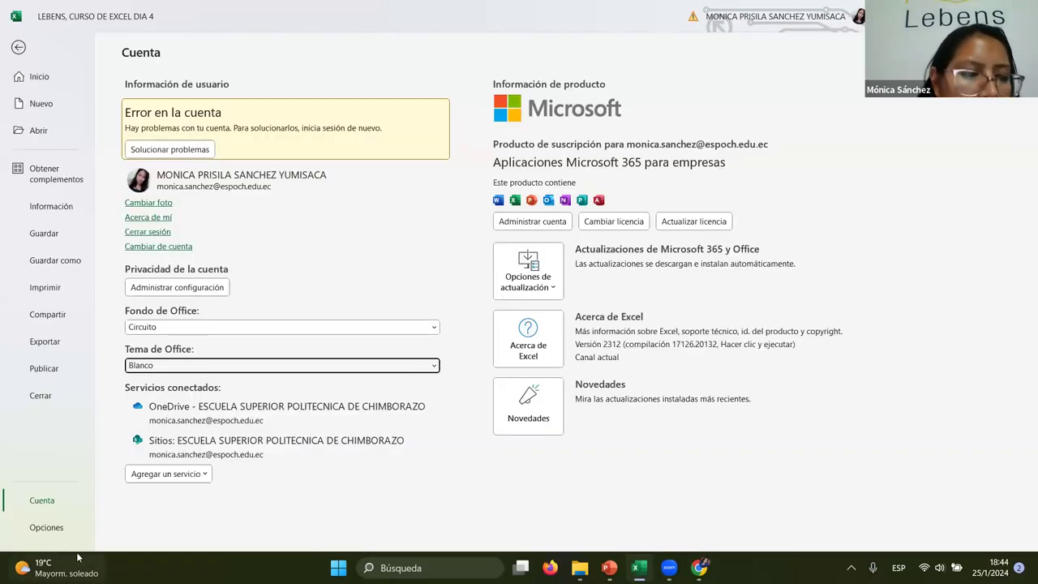
# Step: Go back to the backstage home page and bring up Excel Options
pyautogui.click(19, 47)
pyautogui.click(16, 49)
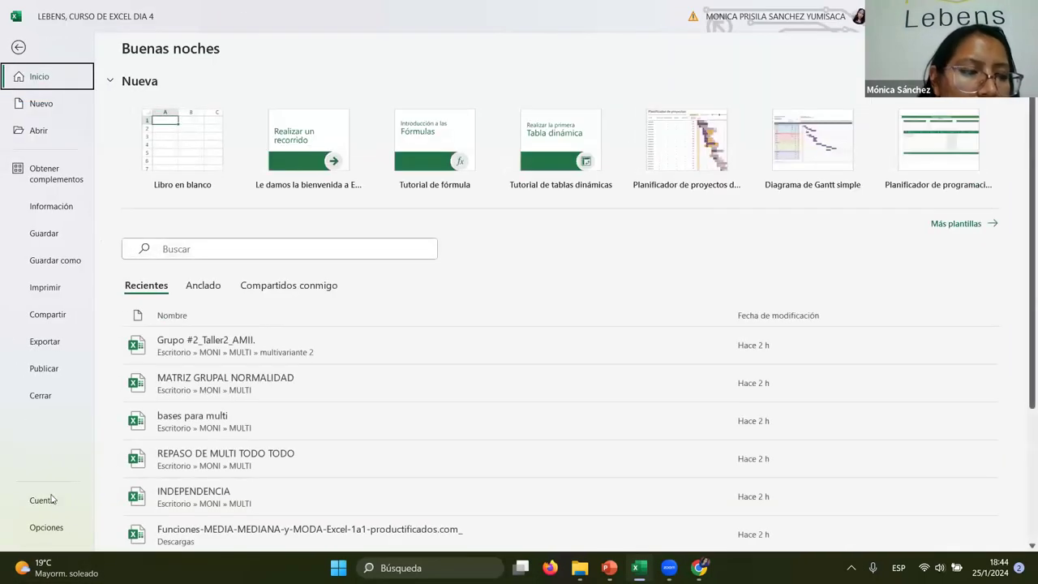
pyautogui.click(46, 527)
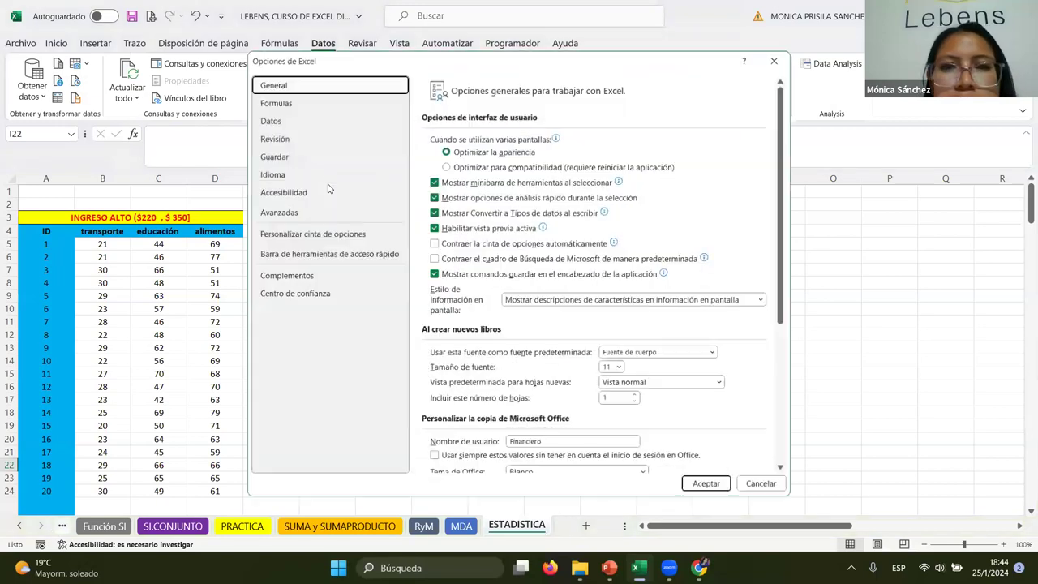
# Step: Tick Herramientas para análisis - VBA and Solver in the add-ins manager, then open Data Analysis
pyautogui.click(332, 275)
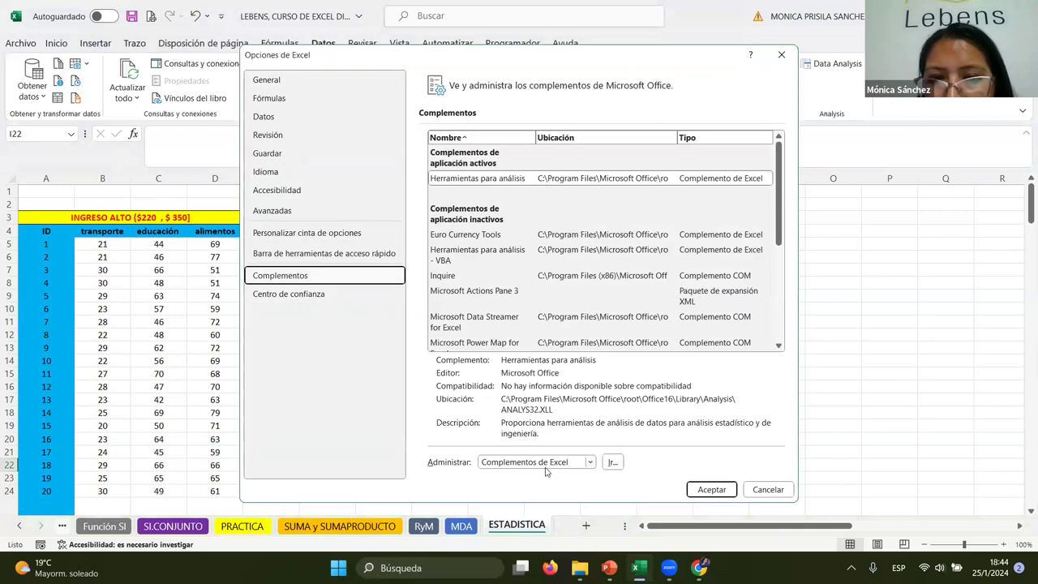
pyautogui.click(613, 466)
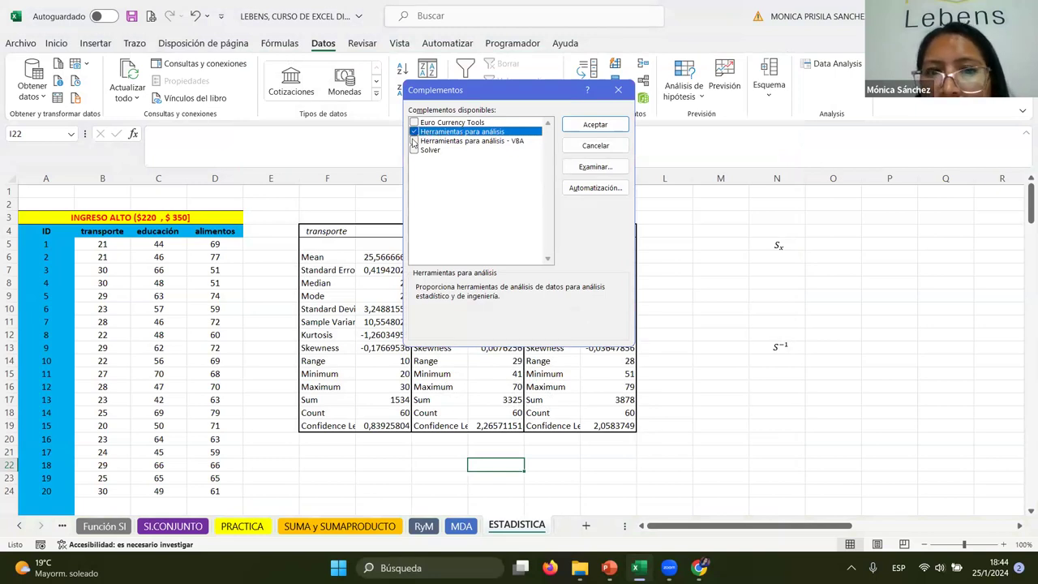
pyautogui.click(414, 141)
pyautogui.click(416, 142)
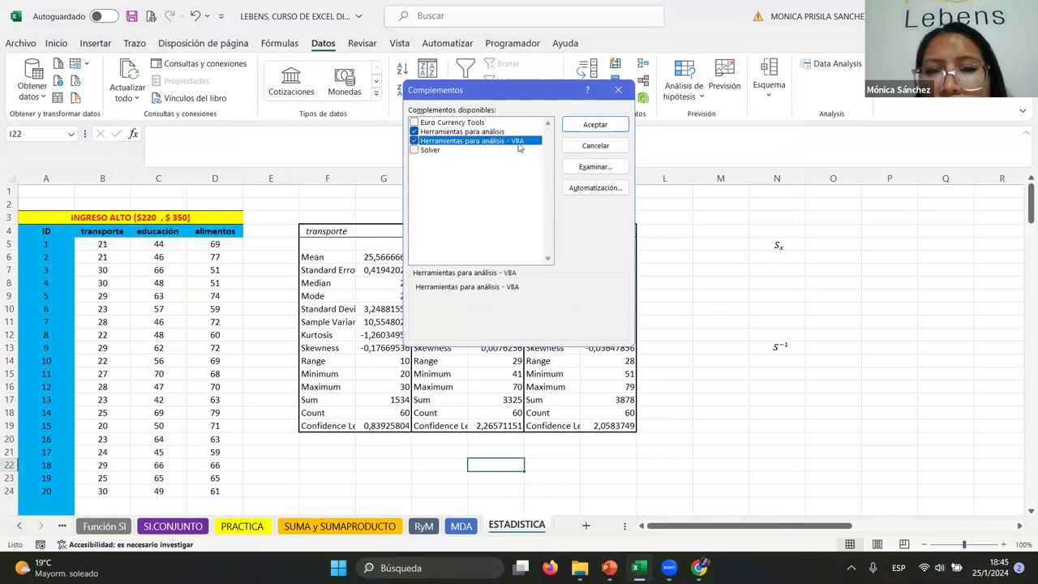
pyautogui.click(415, 150)
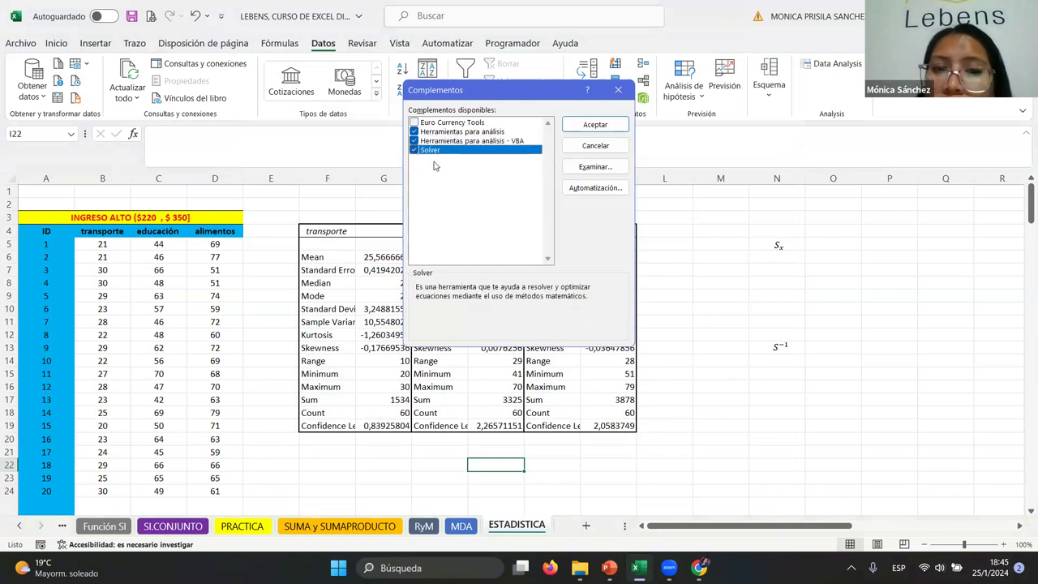
pyautogui.click(595, 126)
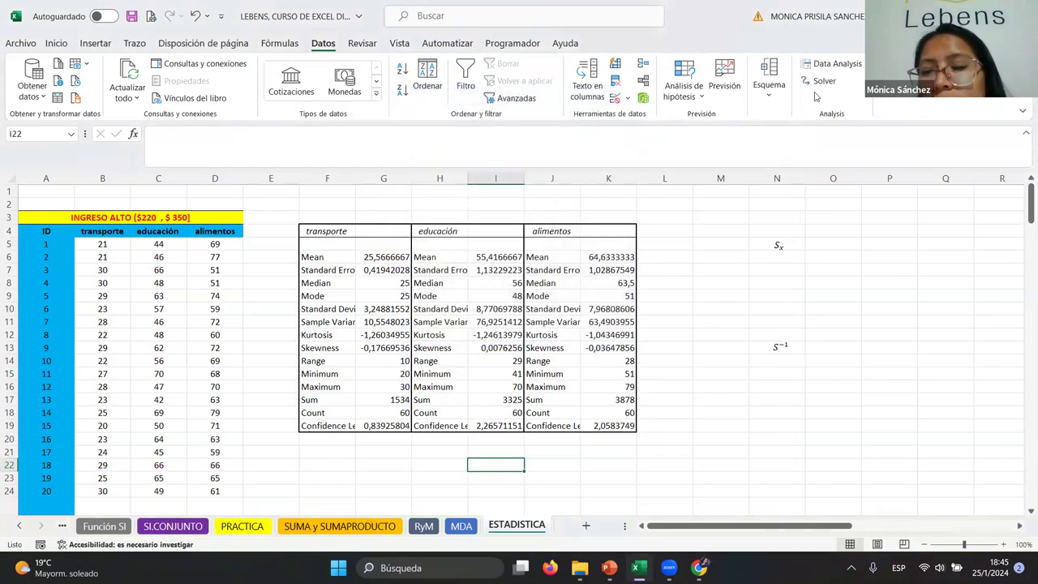
pyautogui.click(816, 67)
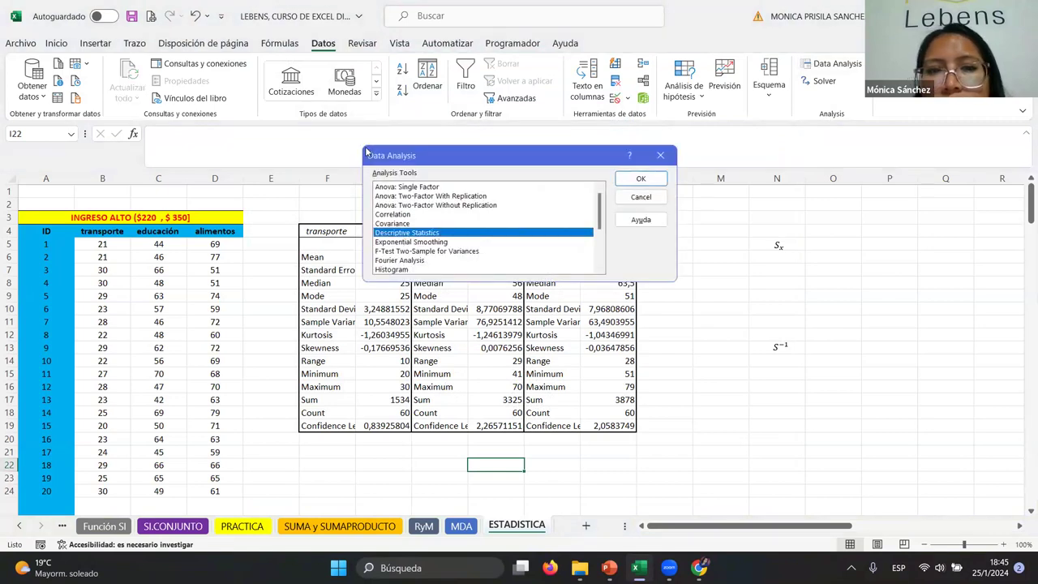
# Step: Close Data Analysis, then untick the Analysis ToolPak VBA and Solver add-ins in Complementos
pyautogui.click(660, 155)
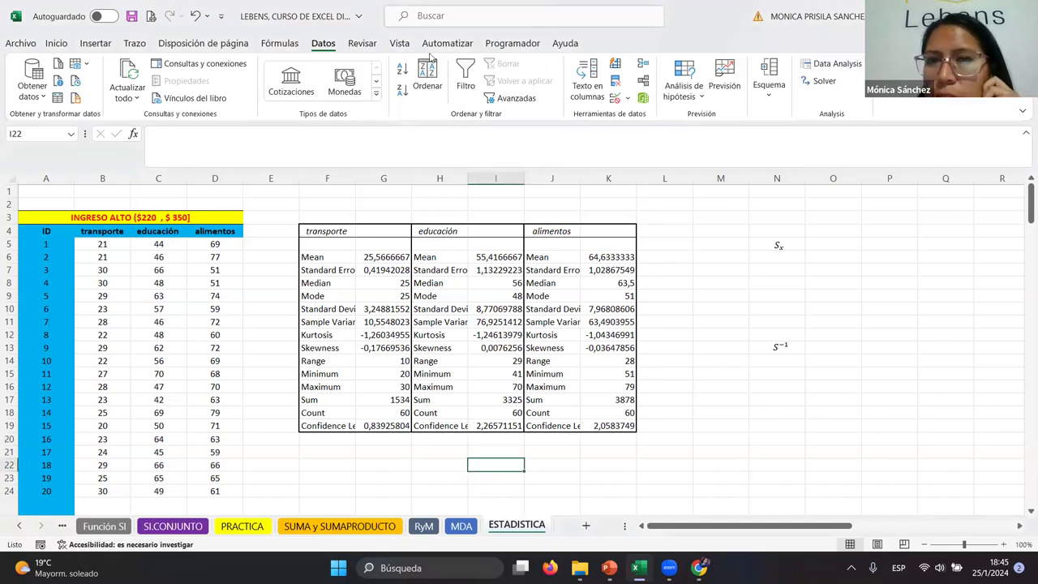
pyautogui.click(20, 43)
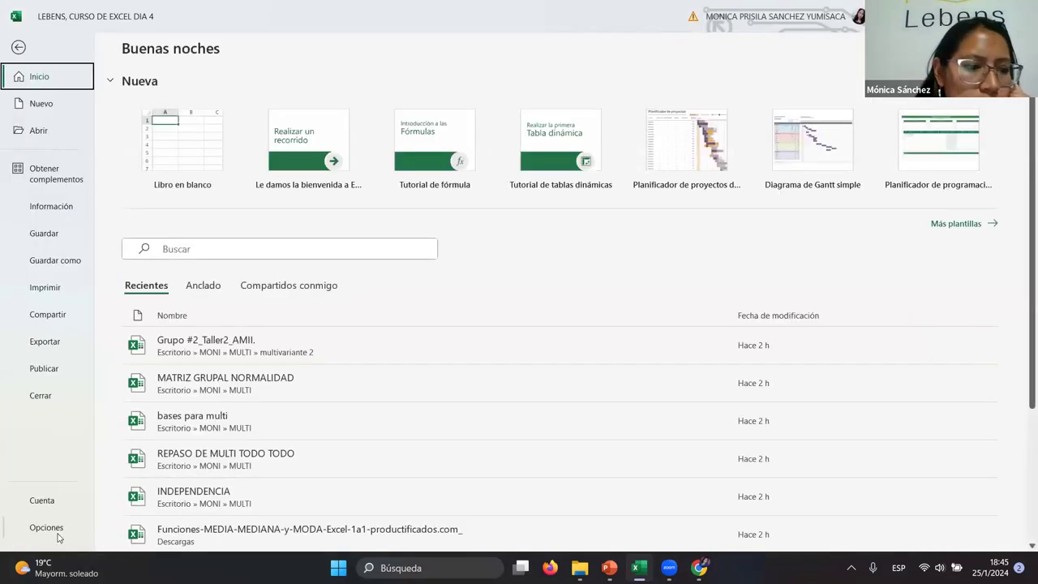
pyautogui.press('Escape')
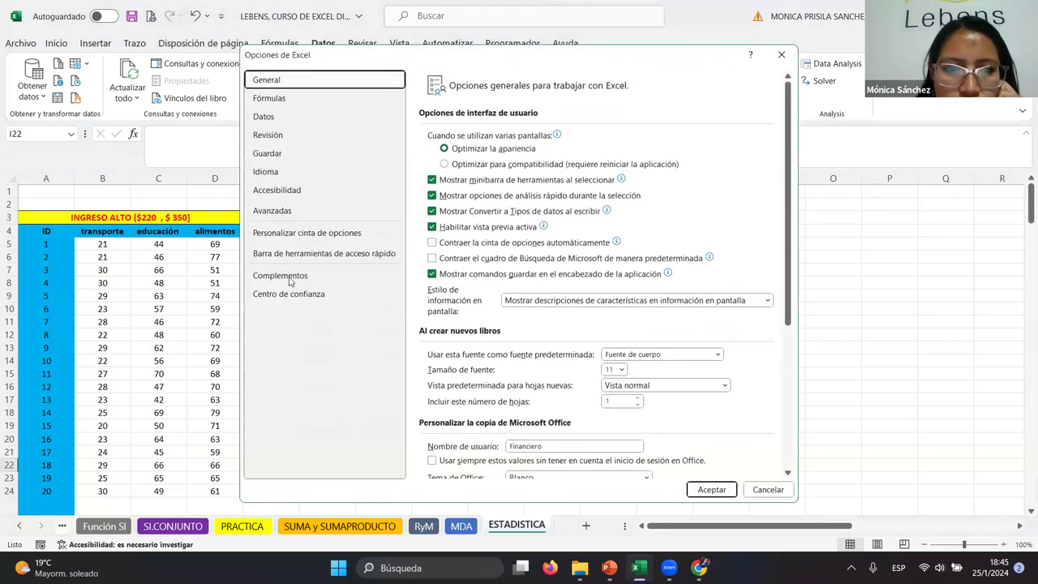
pyautogui.click(288, 276)
pyautogui.click(613, 461)
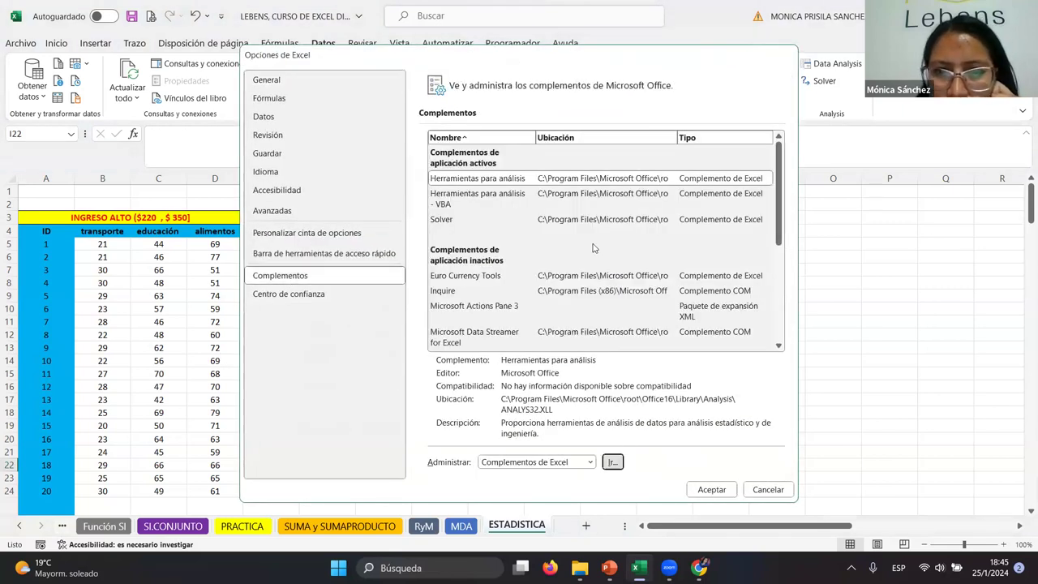
pyautogui.click(414, 141)
pyautogui.click(413, 150)
pyautogui.click(595, 124)
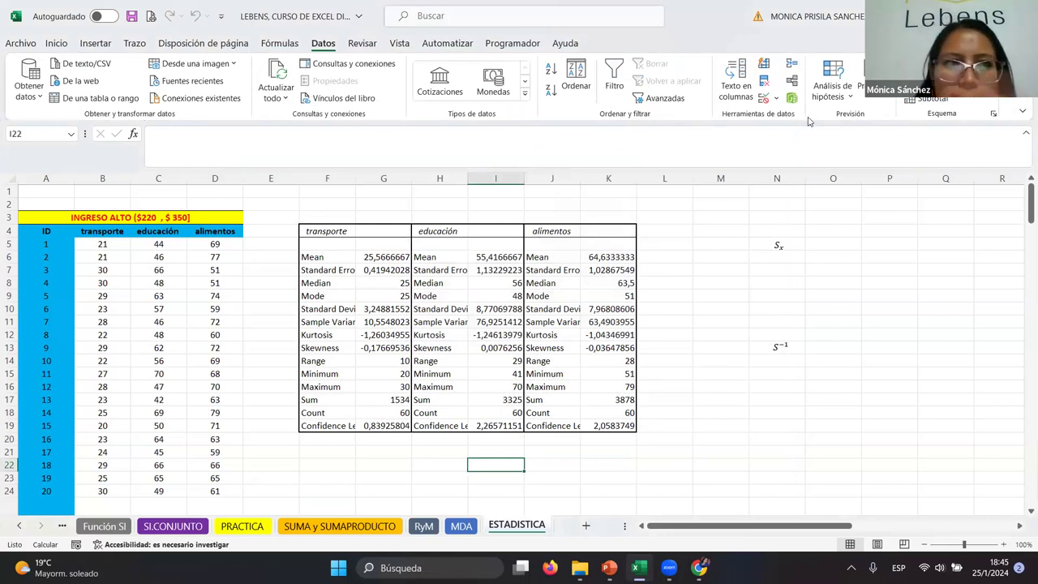
# Step: Re-tick Herramientas para análisis, its VBA version and Solver in the Excel add-ins manager
pyautogui.click(18, 44)
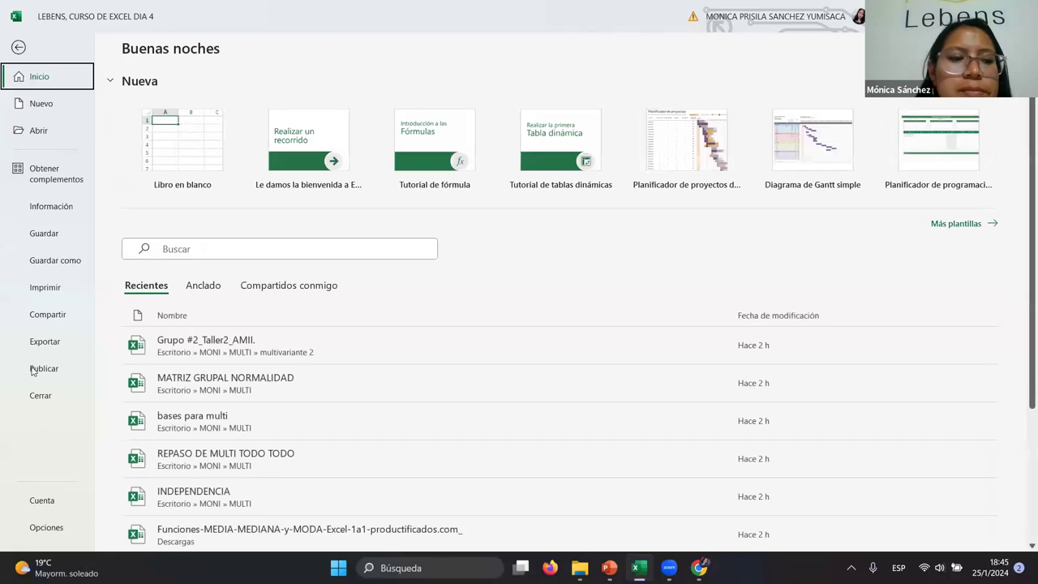
pyautogui.press('Escape')
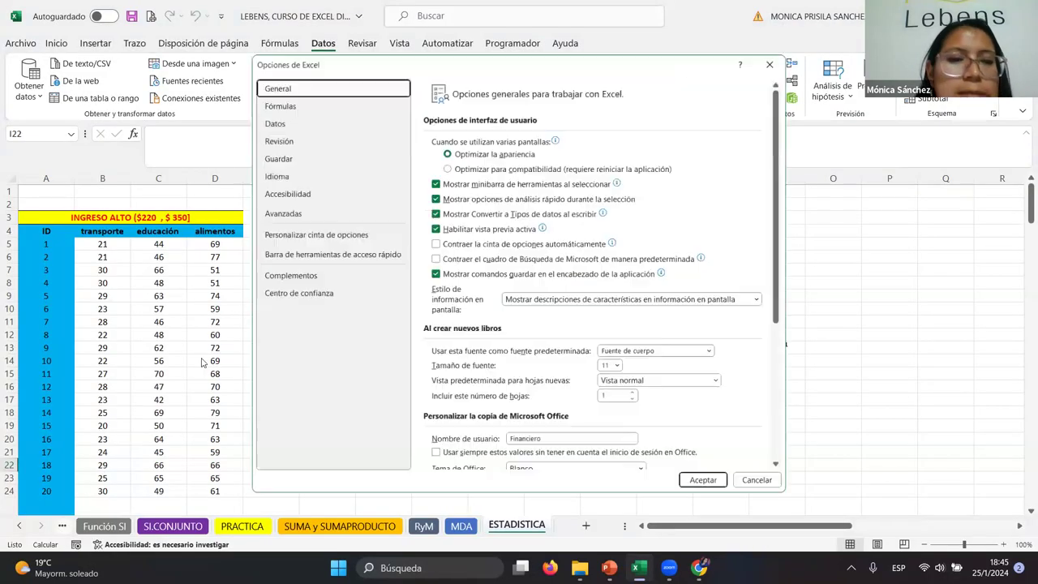
pyautogui.click(281, 276)
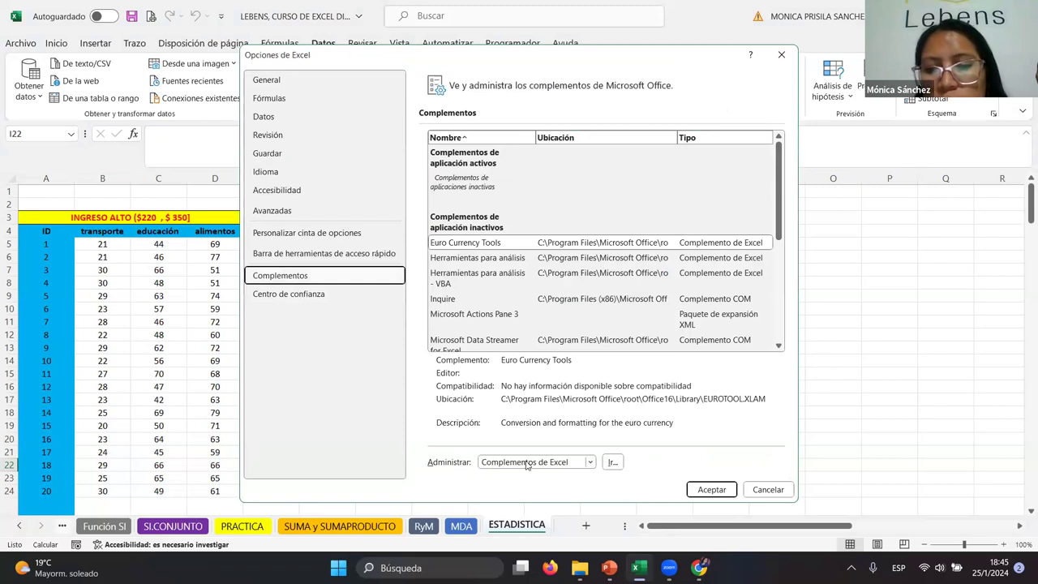
pyautogui.click(614, 464)
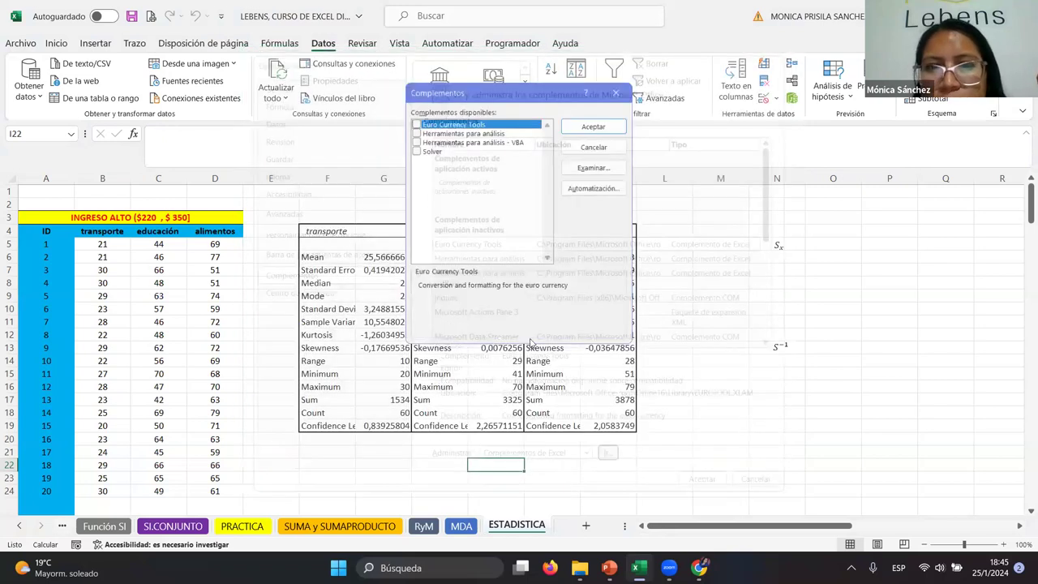
pyautogui.click(415, 132)
pyautogui.click(415, 132)
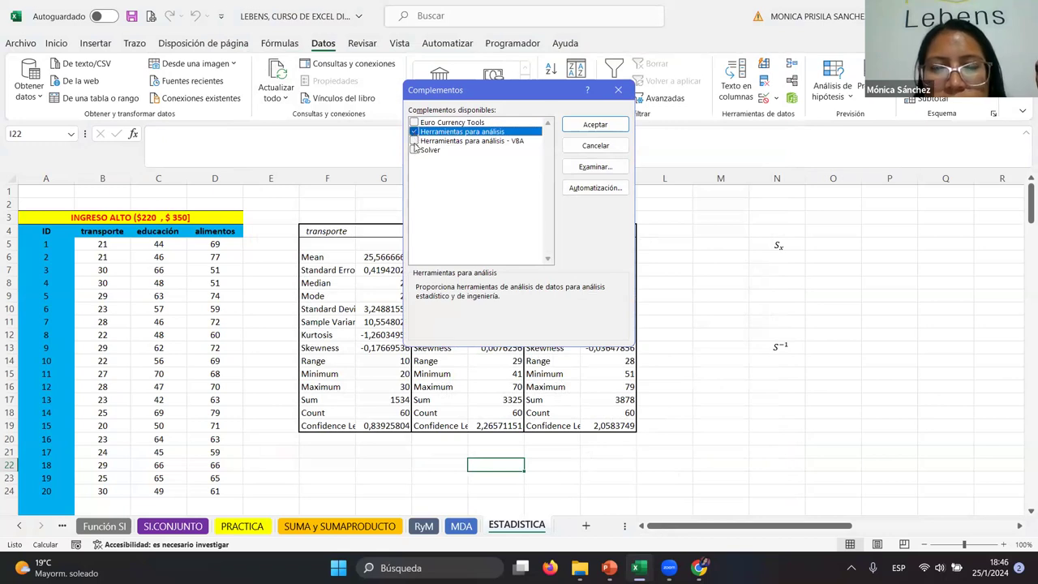
pyautogui.click(415, 141)
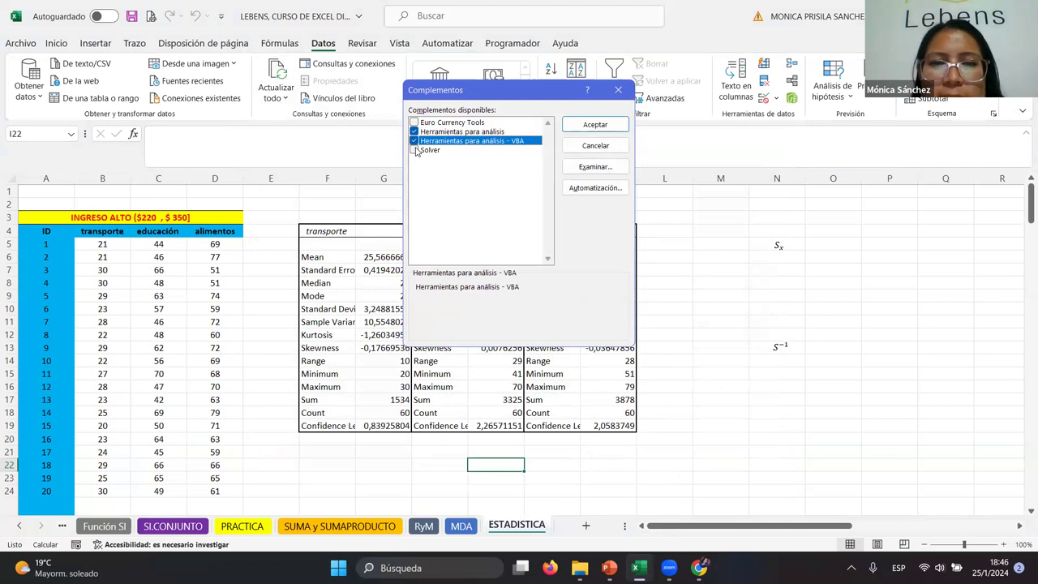
pyautogui.click(415, 150)
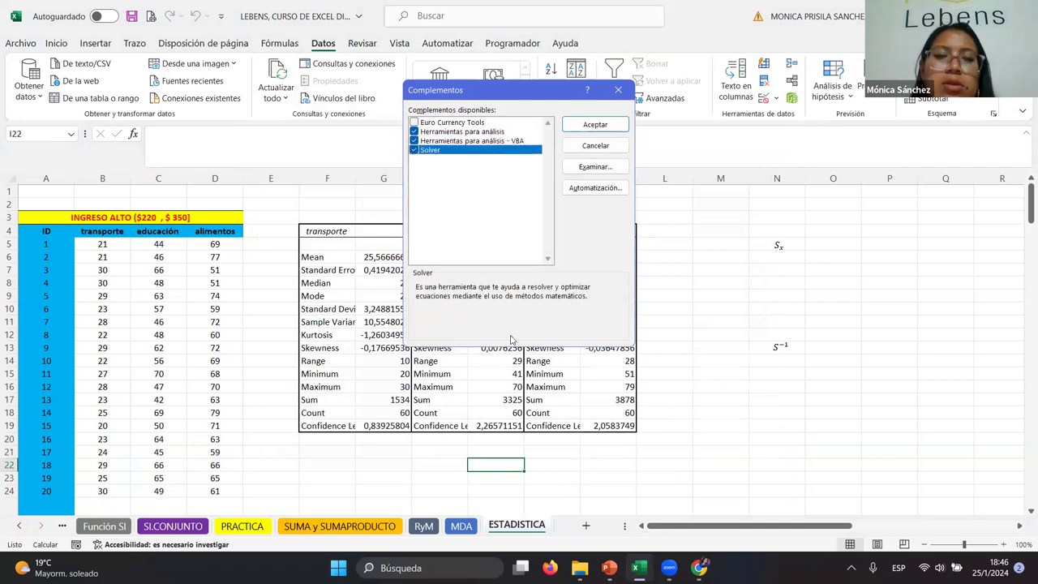
pyautogui.click(596, 124)
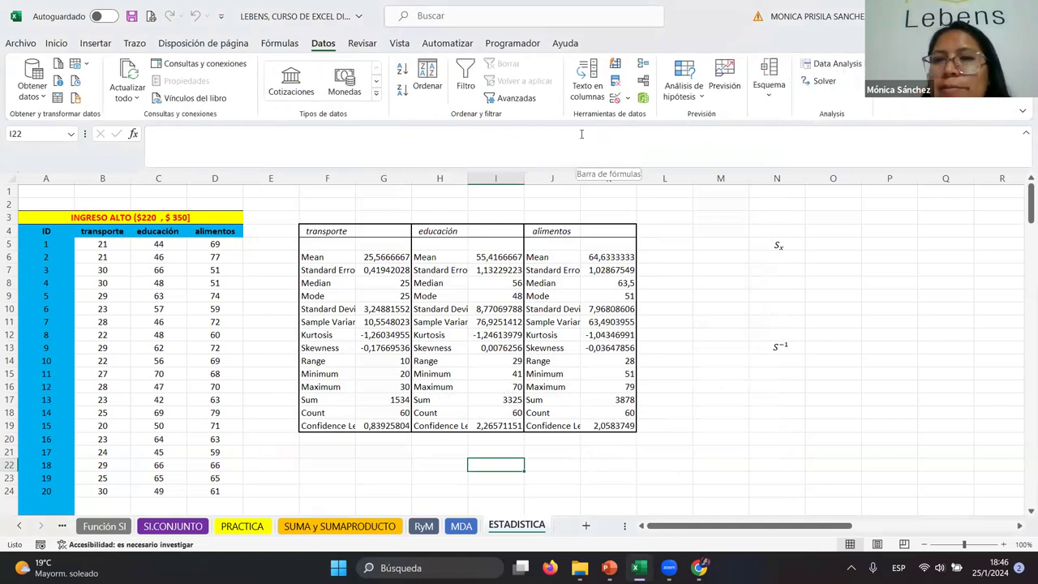
# Step: Check the Data Analysis list, review the transporte, educación and alimentos tables, then deselect them
pyautogui.click(841, 64)
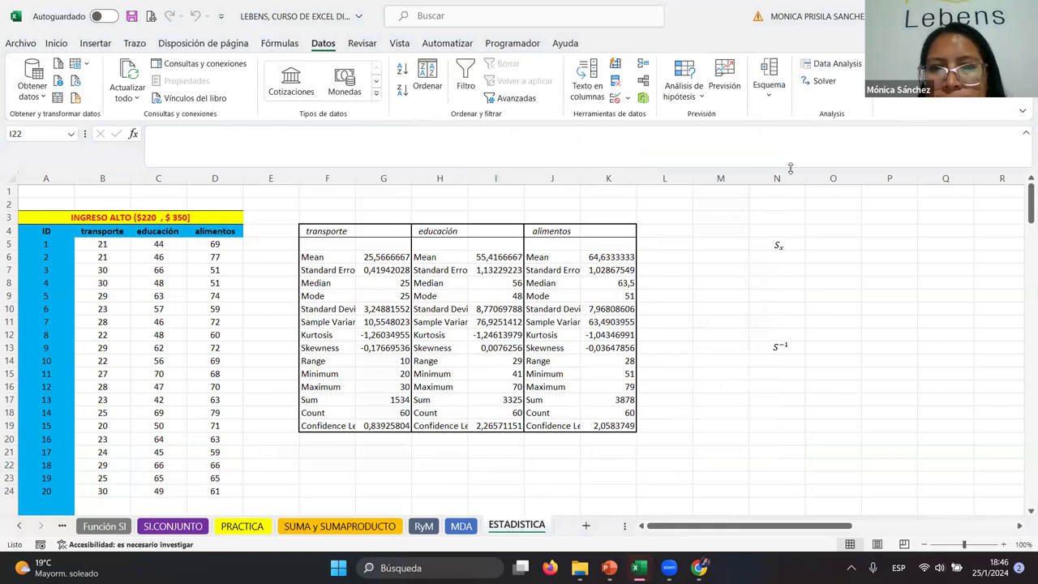
pyautogui.click(661, 155)
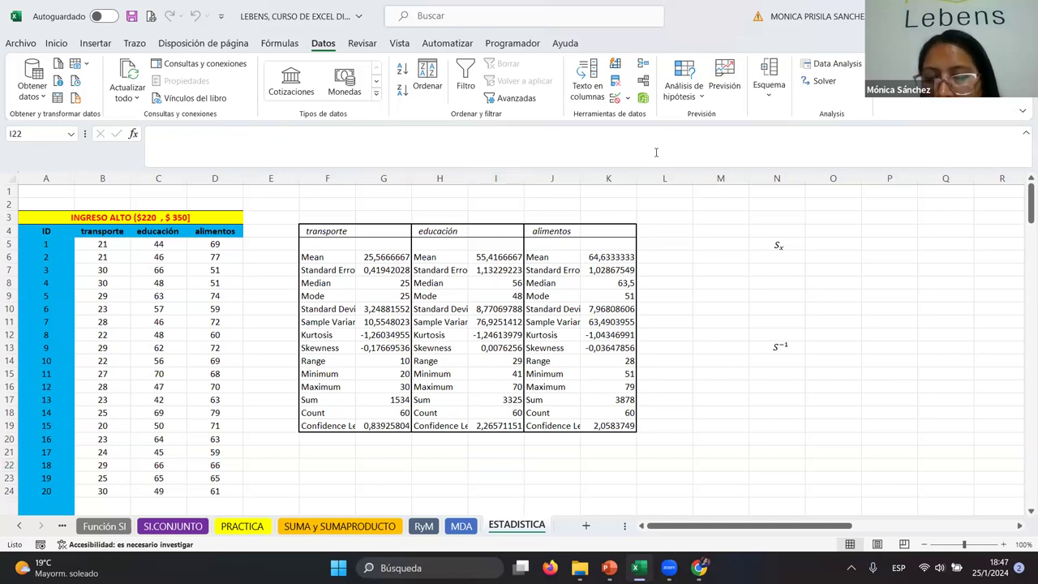
pyautogui.scroll(-3, 629, 365)
pyautogui.scroll(-3, 625, 369)
pyautogui.scroll(3, 625, 369)
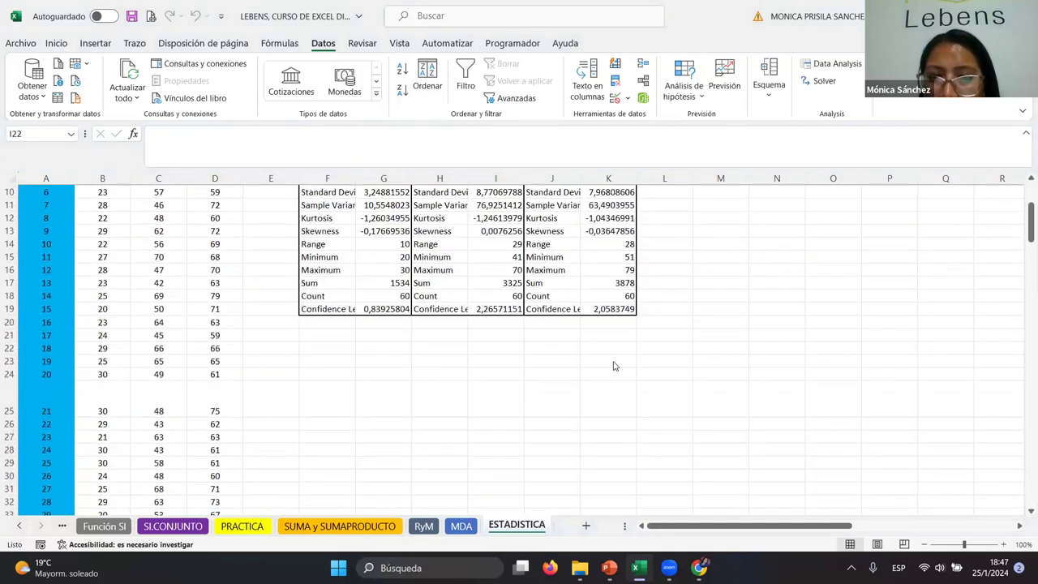
pyautogui.scroll(3, 620, 365)
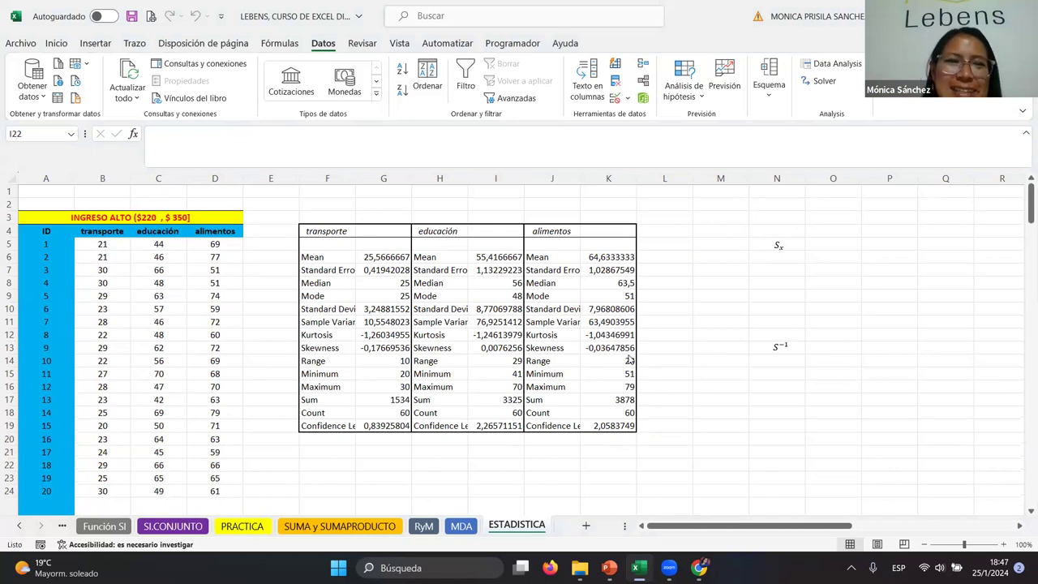
pyautogui.scroll(-4, 529, 442)
pyautogui.scroll(2, 528, 442)
pyautogui.scroll(2, 543, 442)
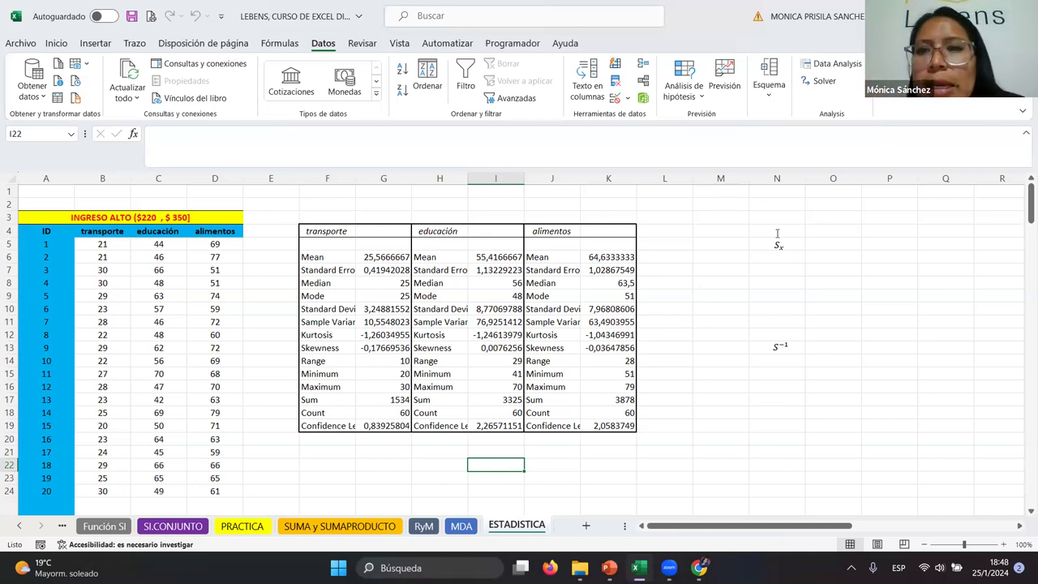
pyautogui.click(872, 312)
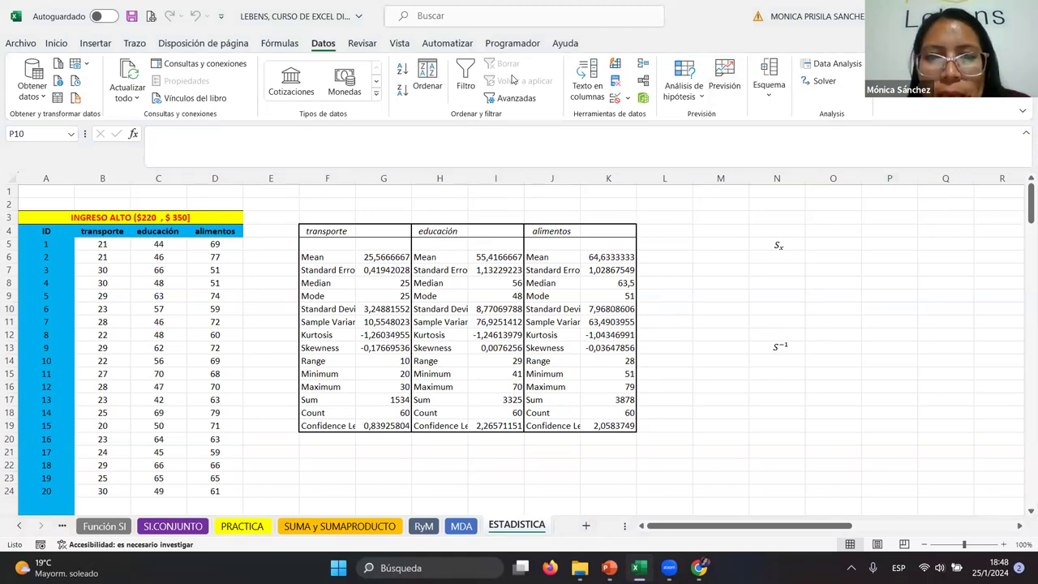
pyautogui.click(699, 568)
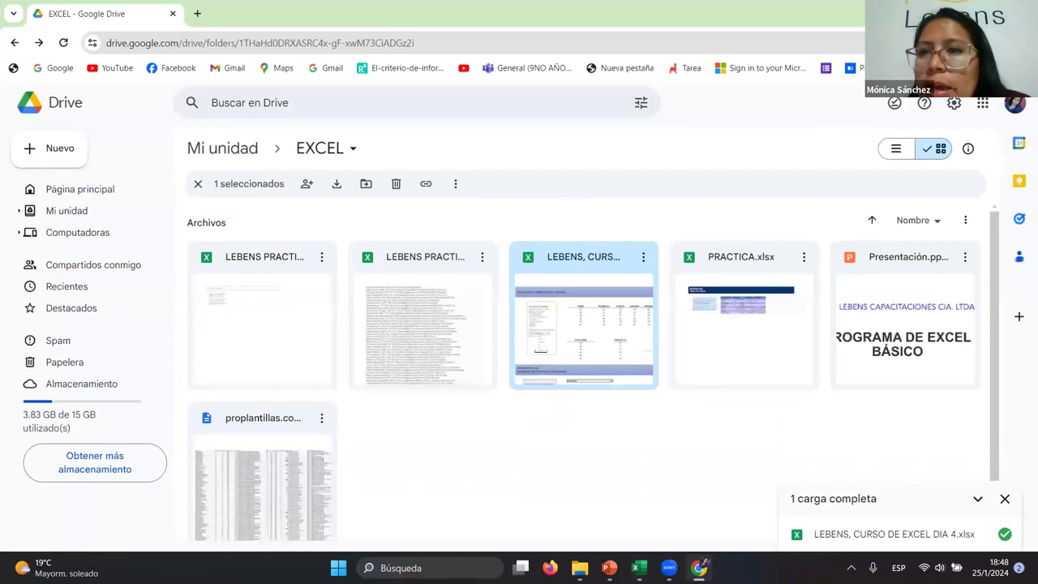
# Step: Minimize Chrome after confirming LEBENS, CURSO DE EXCEL DIA 4.xlsx uploaded, returning to Excel
pyautogui.click(699, 568)
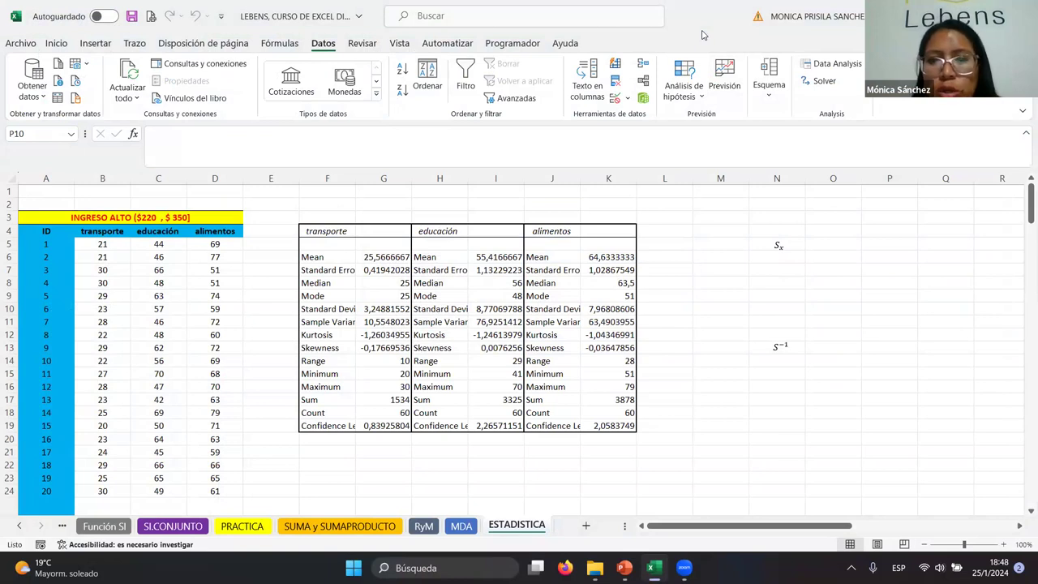
# Step: Exit the statistical functions slide show and show Excel's SI.CONJUNTO sheet with its Puntaje ratings
pyautogui.click(625, 567)
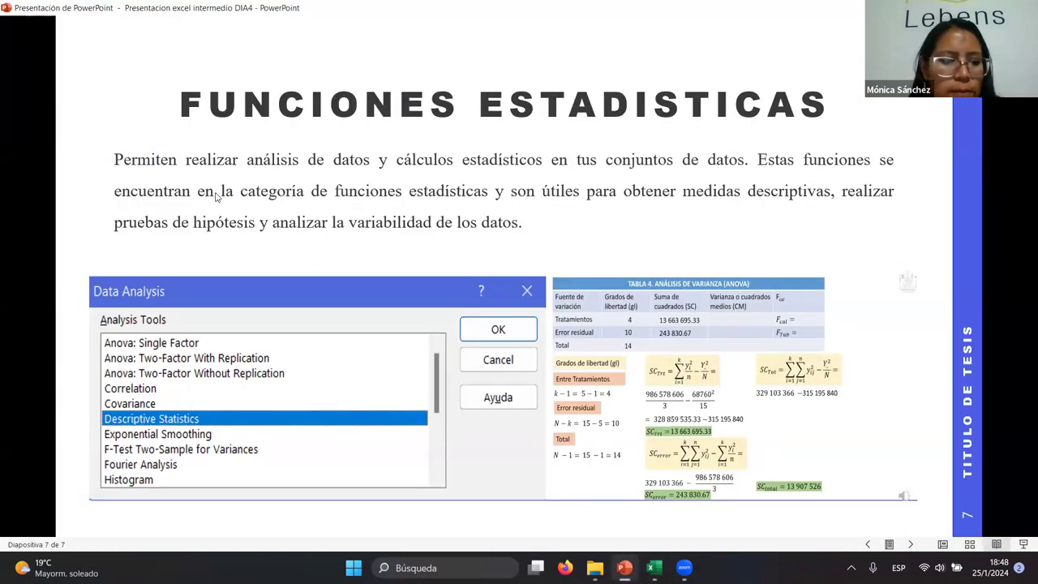
pyautogui.press('Escape')
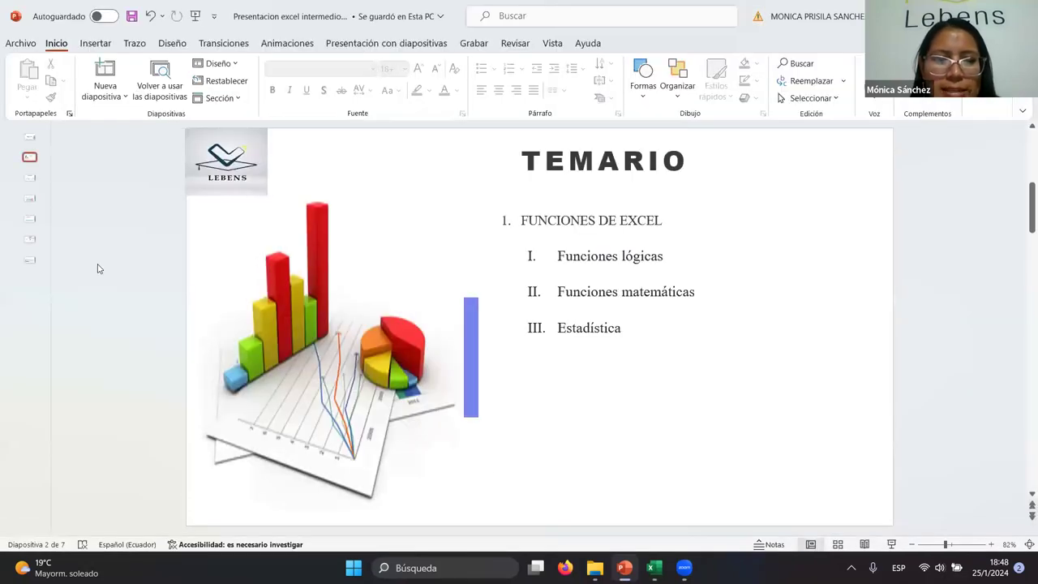
pyautogui.click(654, 568)
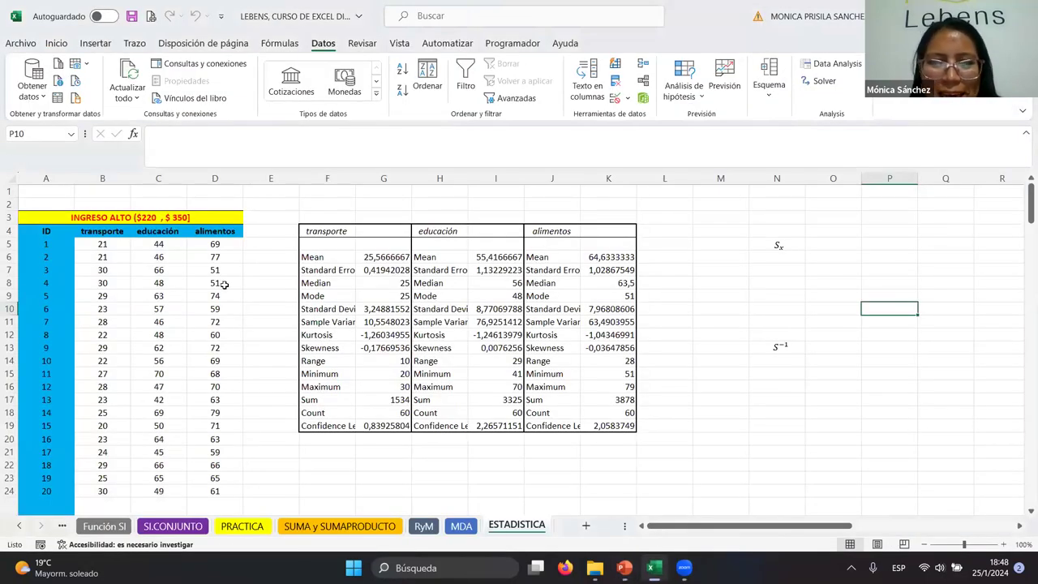
pyautogui.click(173, 526)
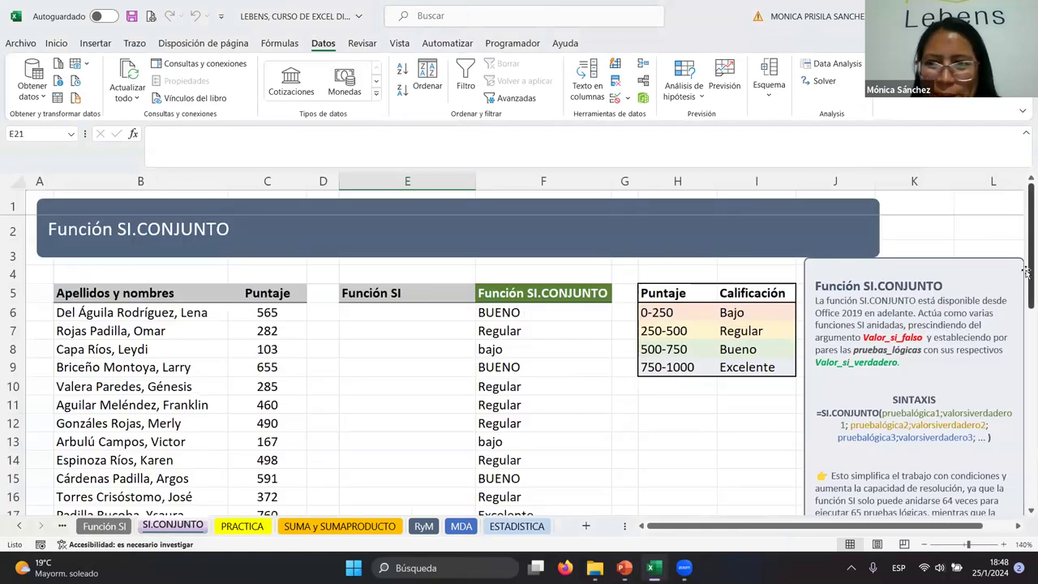
# Step: Open the SI.CONJUNTO help article from the formula in cell F6
pyautogui.click(974, 263)
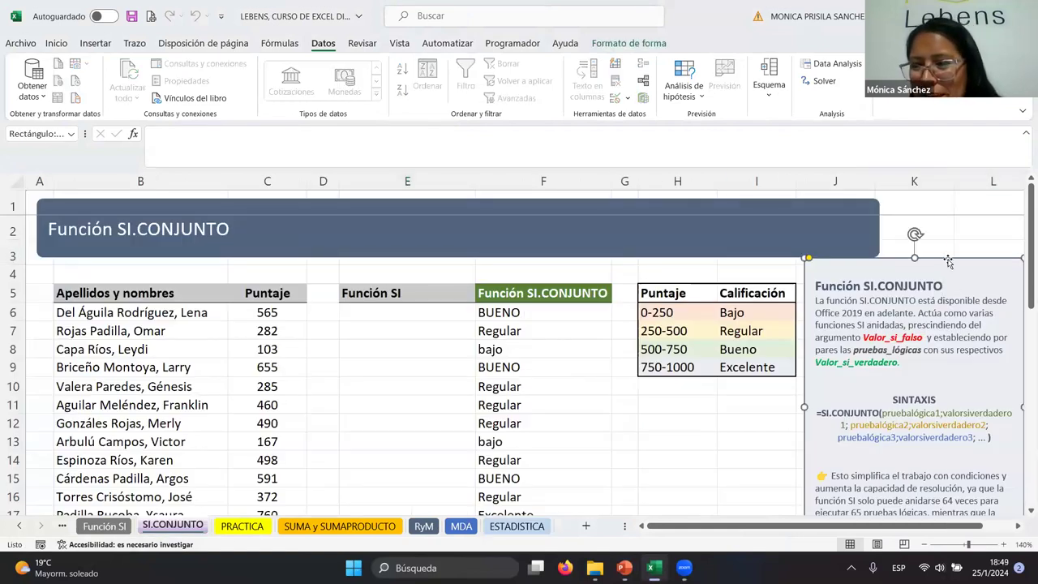
pyautogui.scroll(-3, 951, 325)
pyautogui.scroll(-1, 957, 339)
pyautogui.scroll(4, 957, 390)
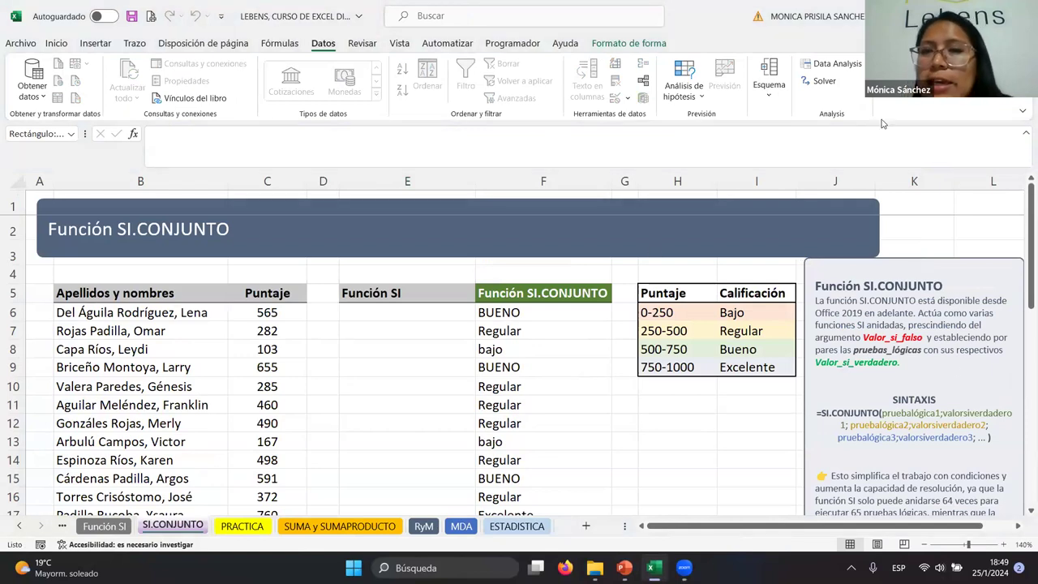
pyautogui.click(479, 317)
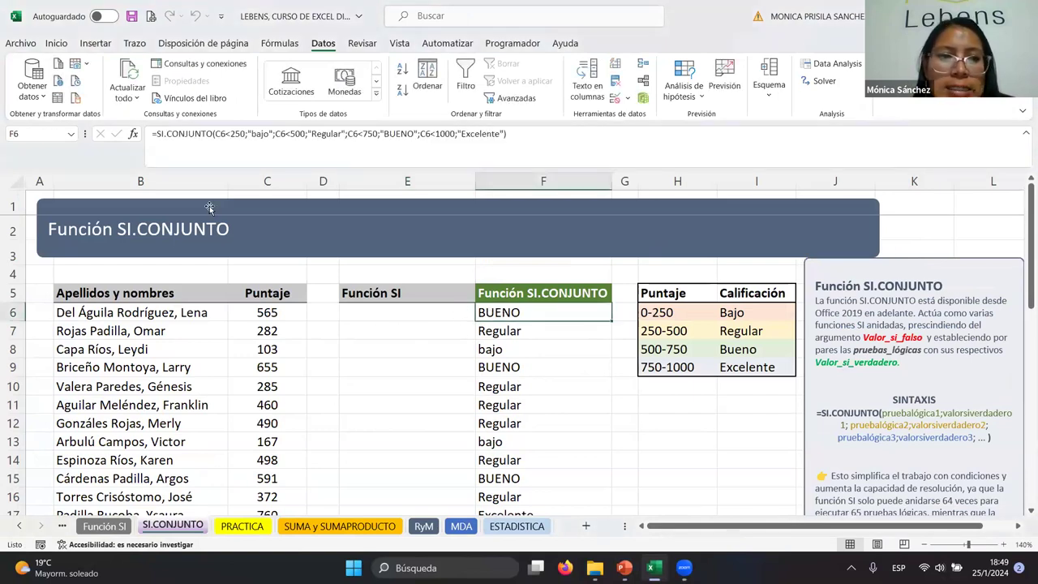
pyautogui.click(173, 134)
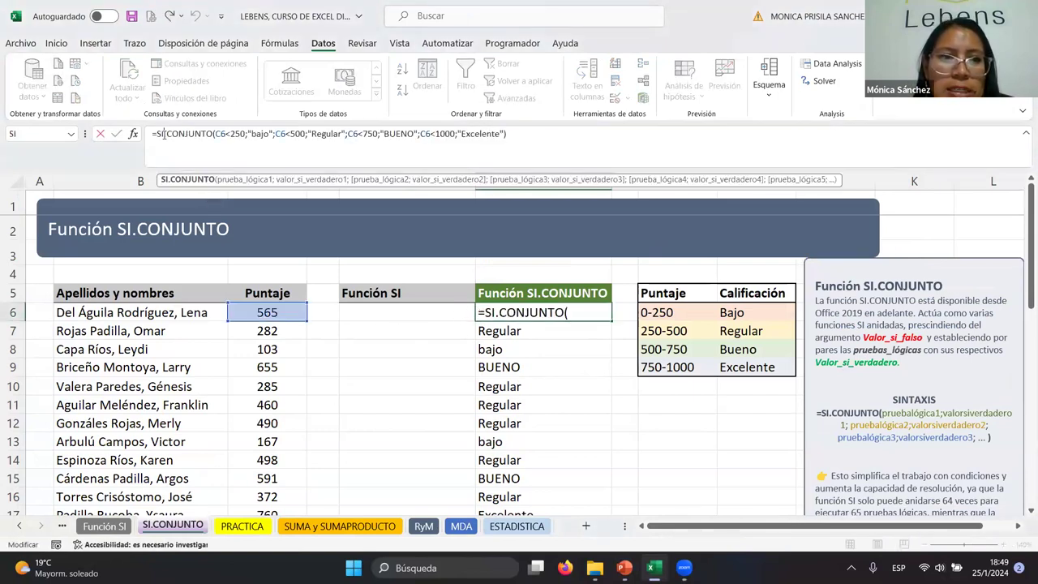
pyautogui.click(183, 182)
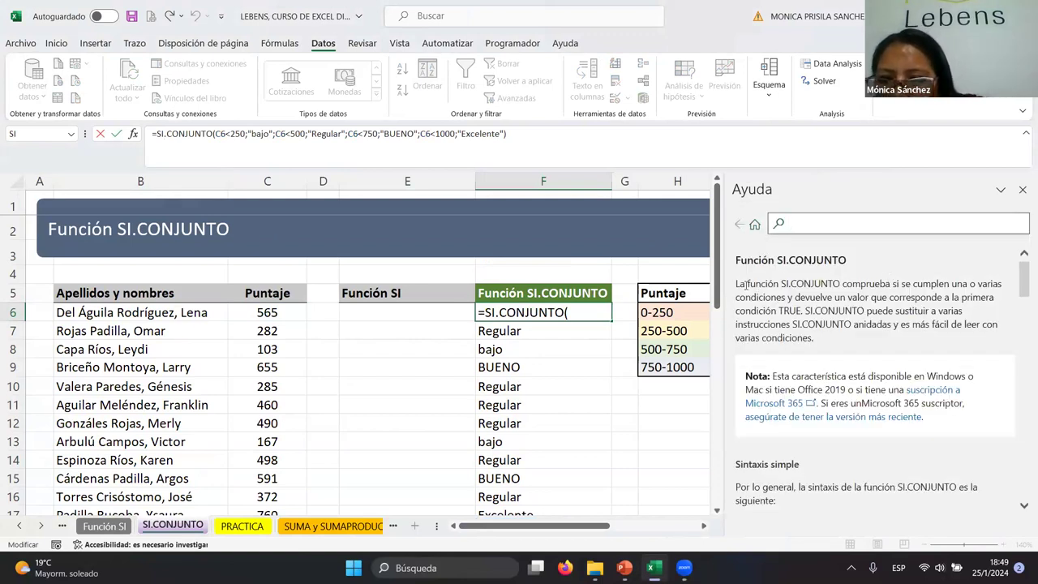
# Step: Read the Office 2019 availability note, close Help, and move to the PRACTICA sheet
pyautogui.moveTo(736, 283); pyautogui.dragTo(843, 341)
pyautogui.scroll(-1, 851, 347)
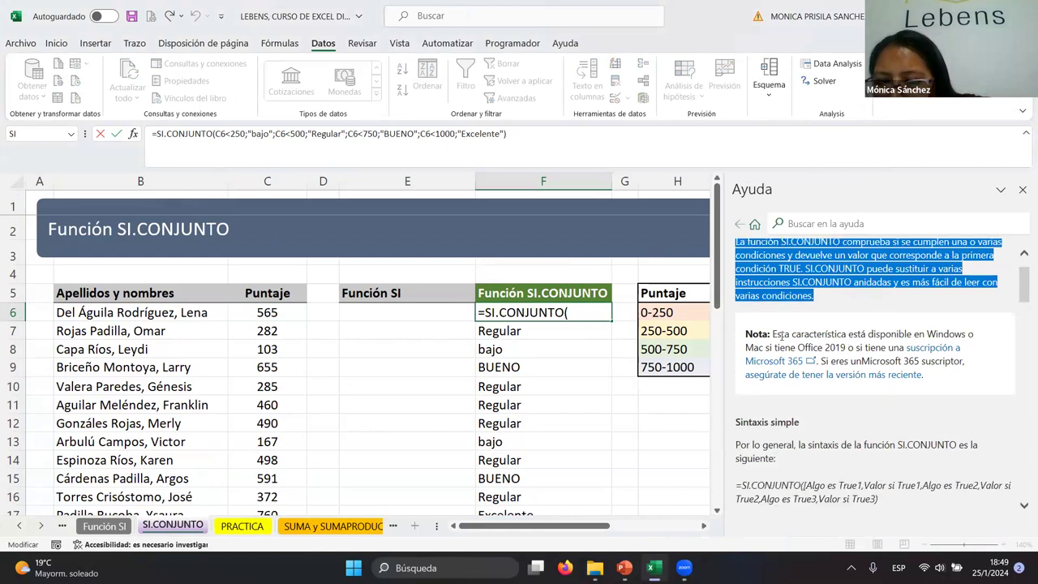
pyautogui.moveTo(745, 334)
pyautogui.mouseDown()
pyautogui.moveTo(930, 361)
pyautogui.moveTo(943, 374)
pyautogui.mouseUp()
pyautogui.click(925, 315)
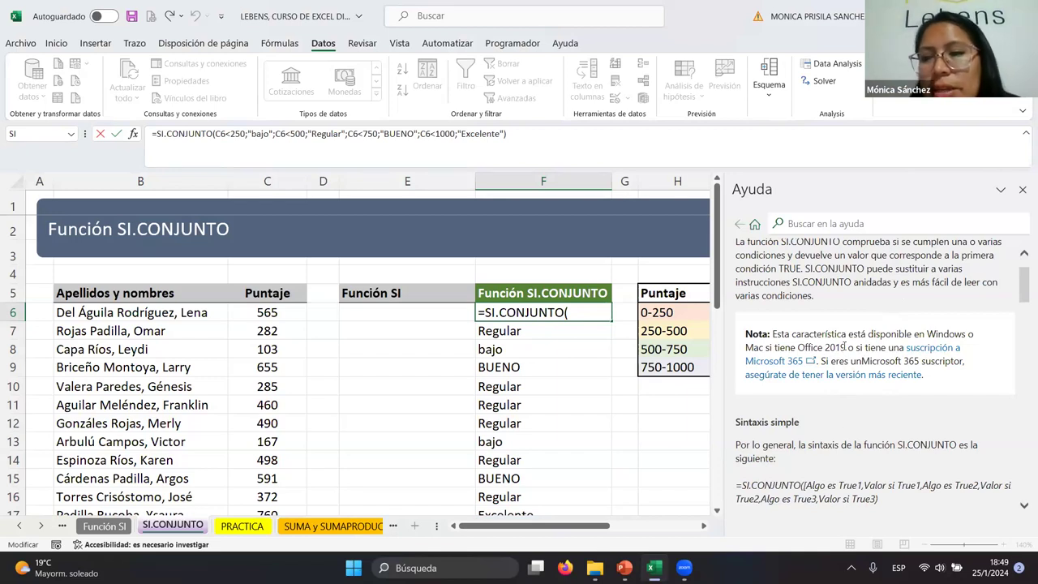
pyautogui.click(1023, 189)
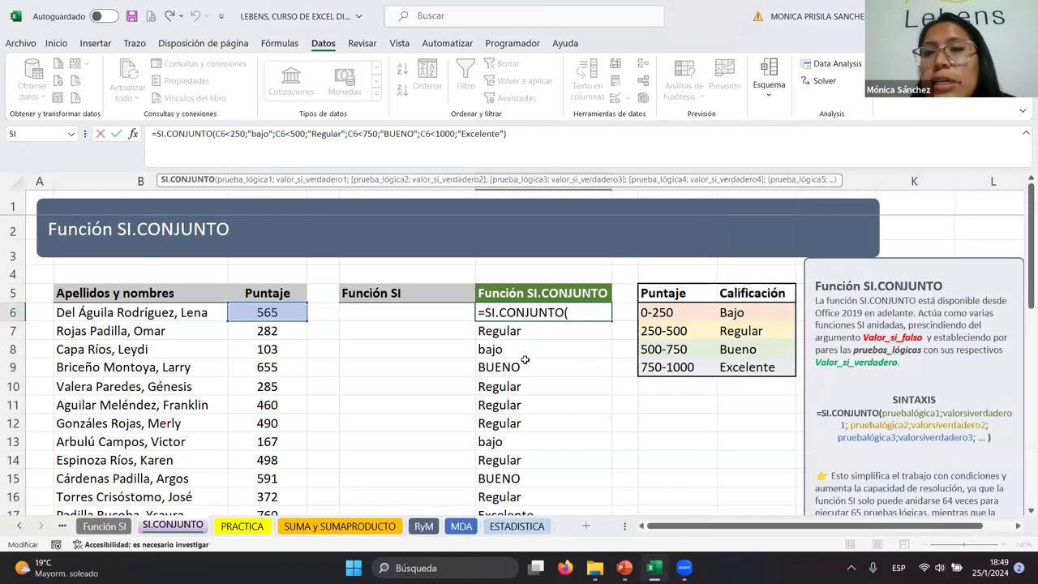
pyautogui.scroll(-3, 667, 359)
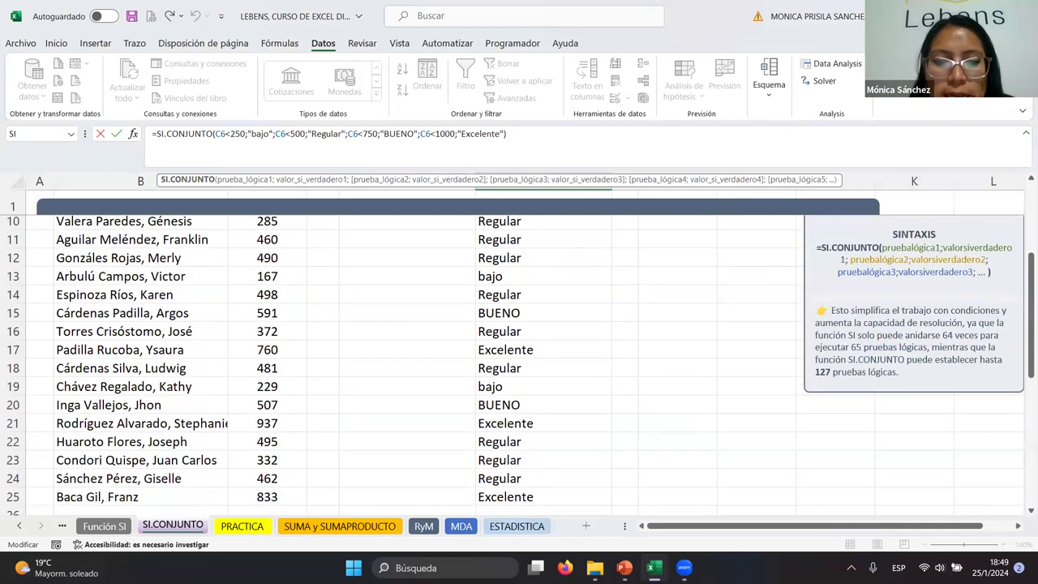
pyautogui.press('Escape')
pyautogui.click(242, 527)
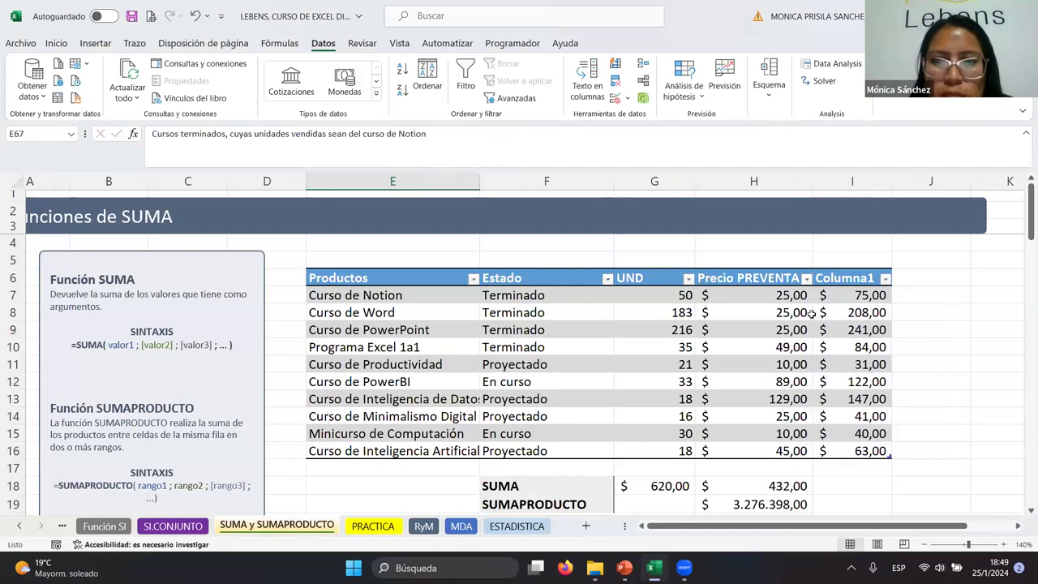
# Step: On the SUMA y SUMAPRODUCTO sheet, open the SUMA help article from cell I9's formula
pyautogui.click(754, 313)
pyautogui.click(856, 329)
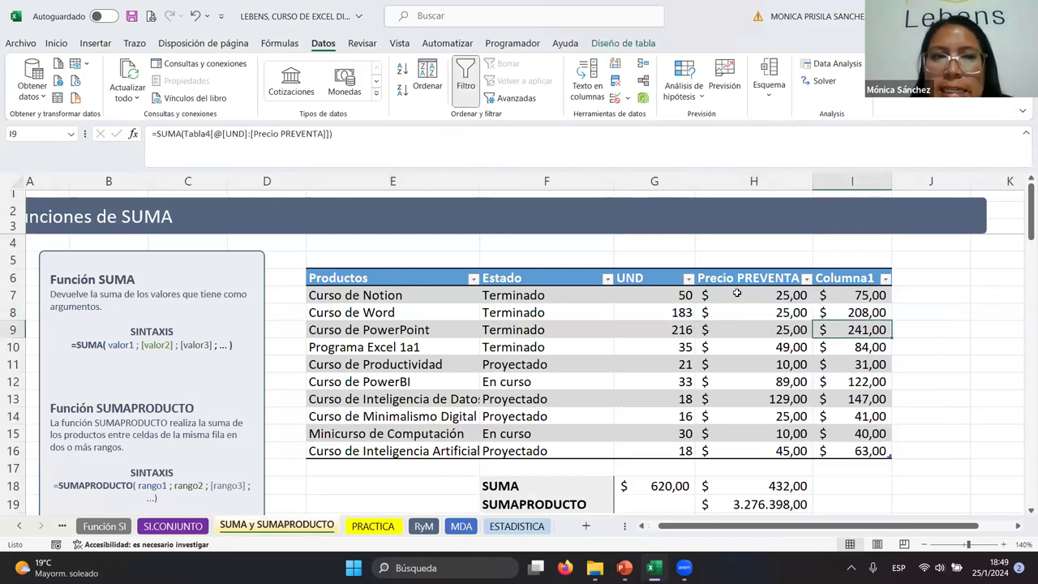
pyautogui.click(167, 133)
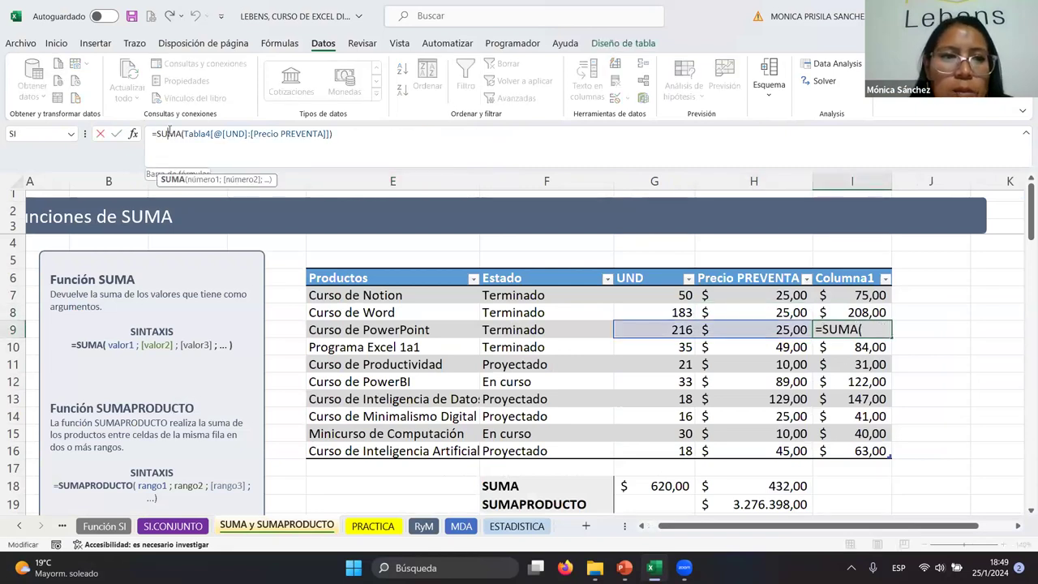
pyautogui.click(173, 180)
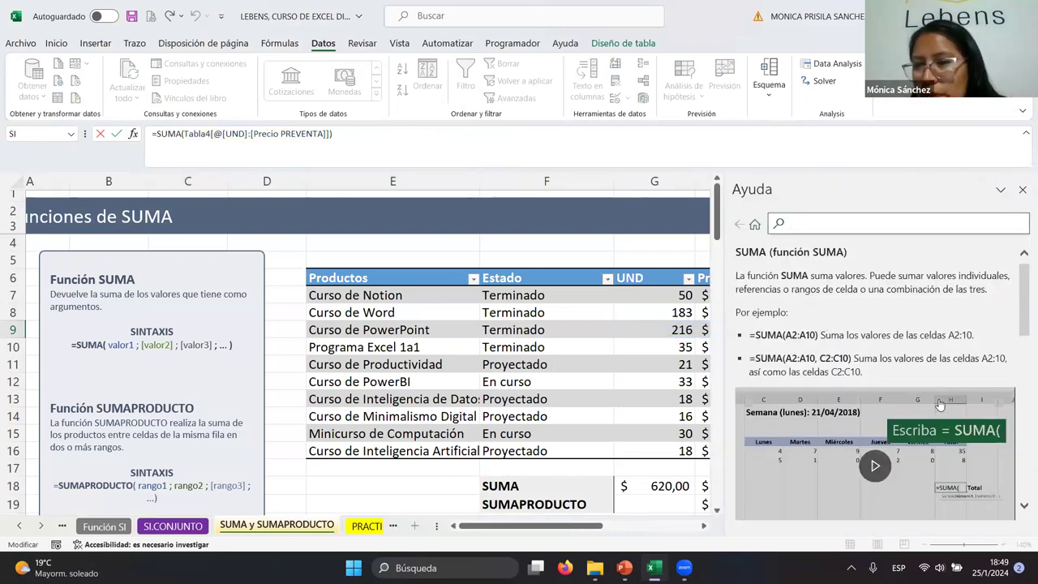
# Step: Watch the SUMA help video, close Help keeping I9 at 241,00, and return to ESTADISTICA
pyautogui.scroll(-5, 856, 389)
pyautogui.click(874, 302)
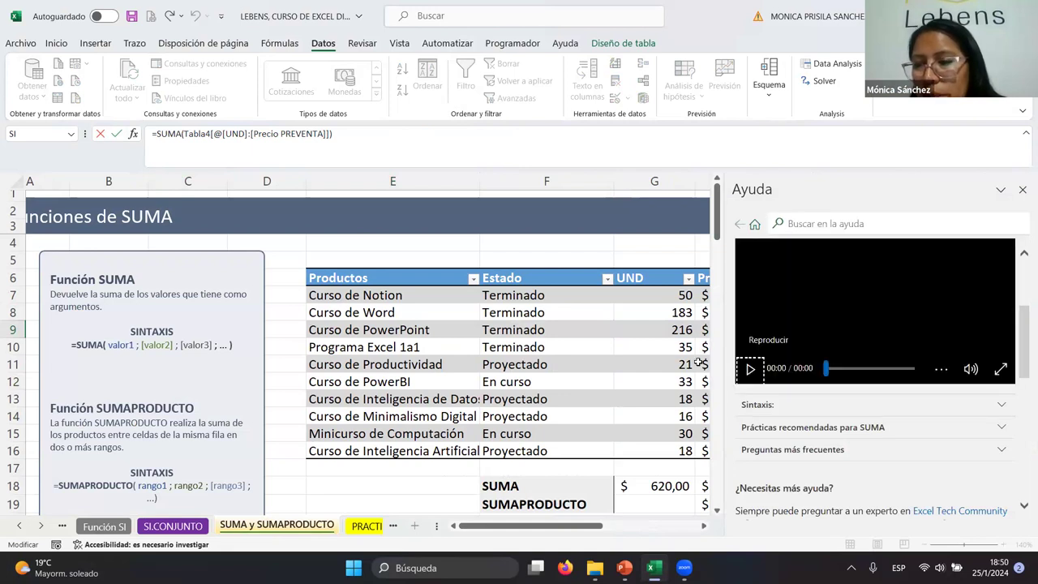
pyautogui.click(755, 381)
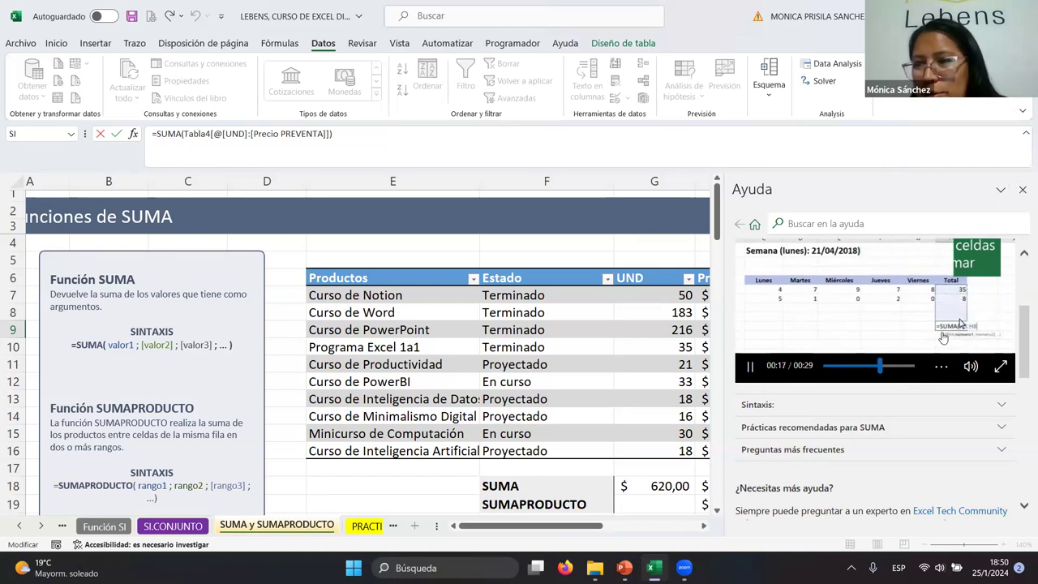
pyautogui.click(1022, 191)
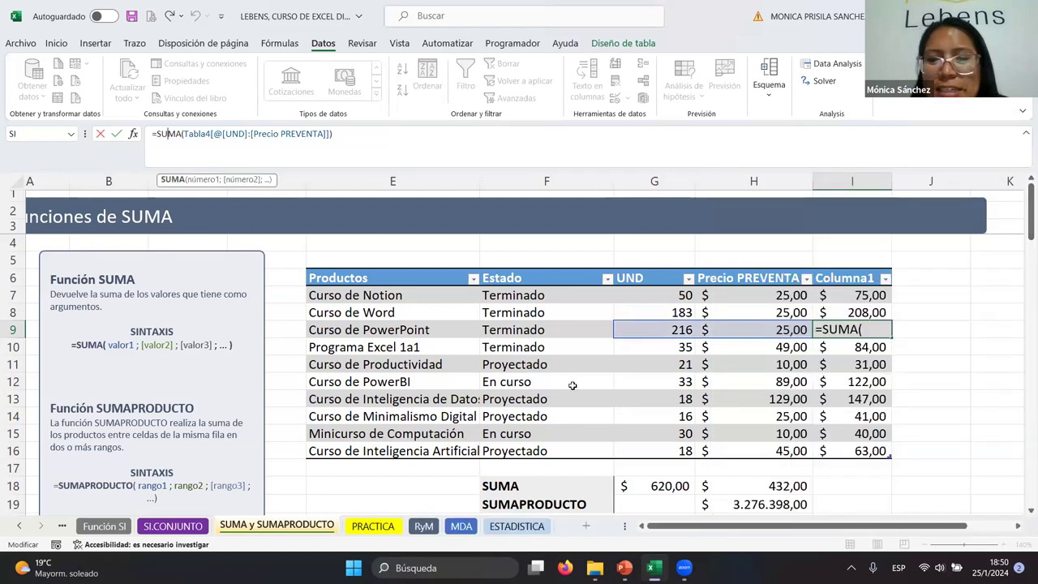
pyautogui.click(996, 399)
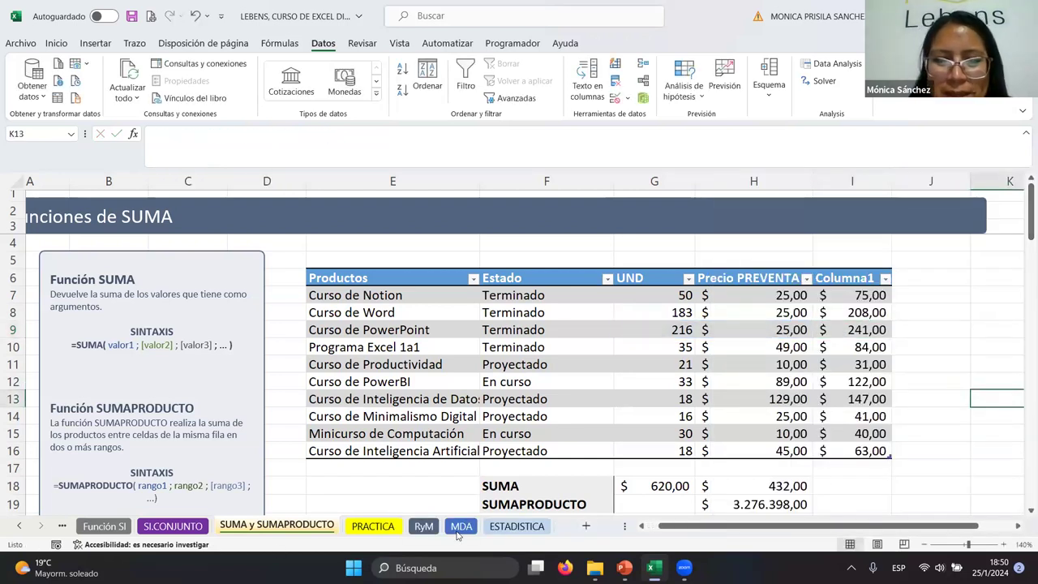
pyautogui.click(512, 528)
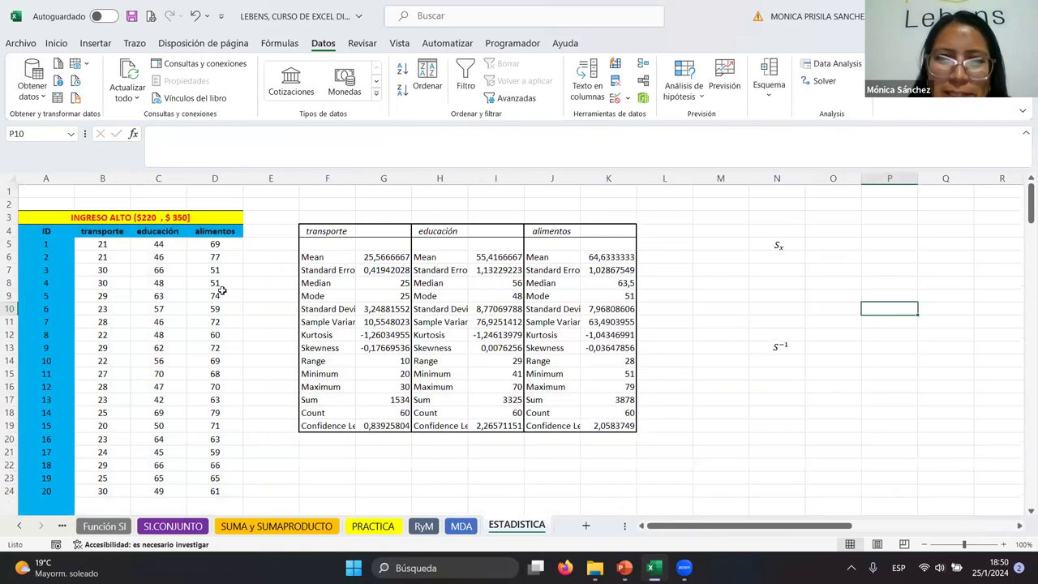